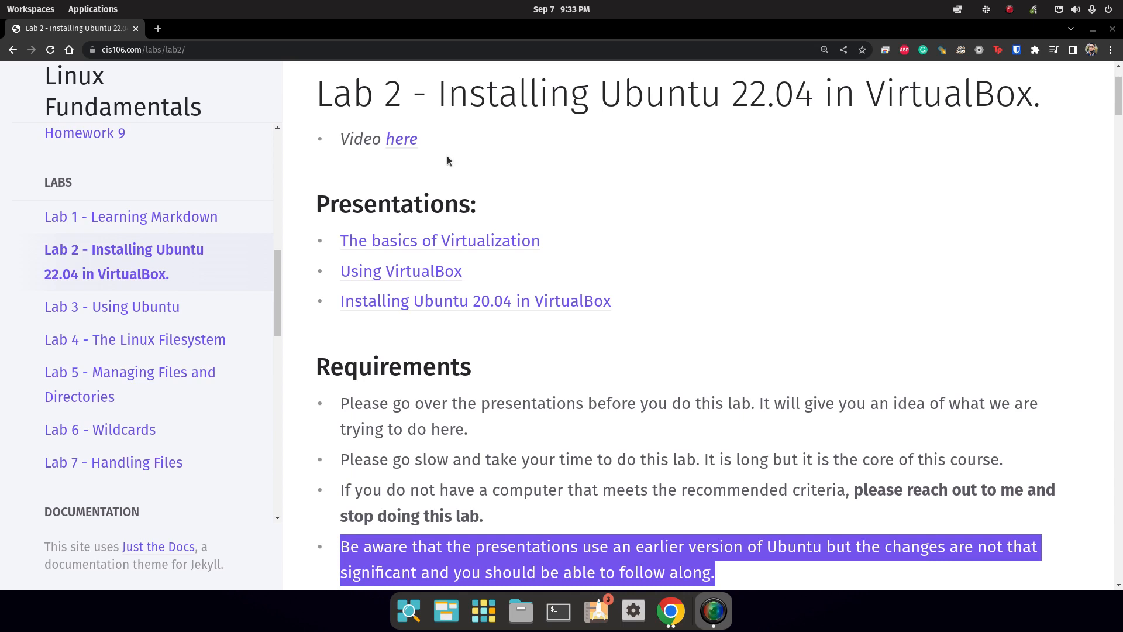
# Highlight the Basics of Virtualization, Using VirtualBox and Installing Ubuntu 20.04 links.
pyautogui.scroll(1, 484, 383)
pyautogui.scroll(-1, 384, 303)
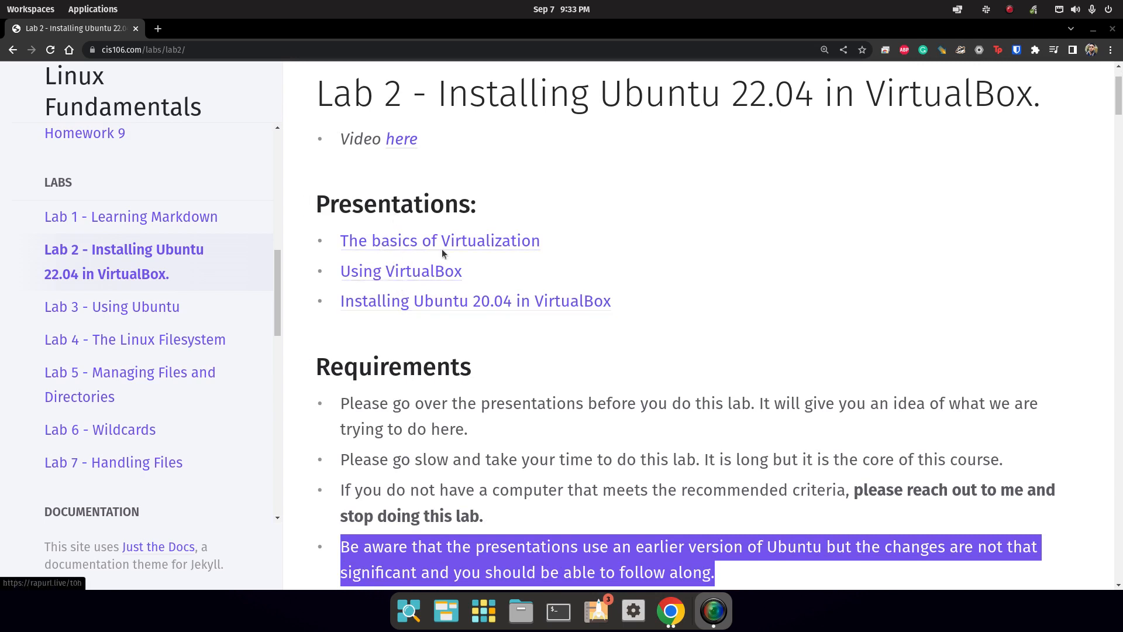
pyautogui.moveTo(561, 248); pyautogui.dragTo(314, 244)
pyautogui.moveTo(482, 279); pyautogui.dragTo(333, 275)
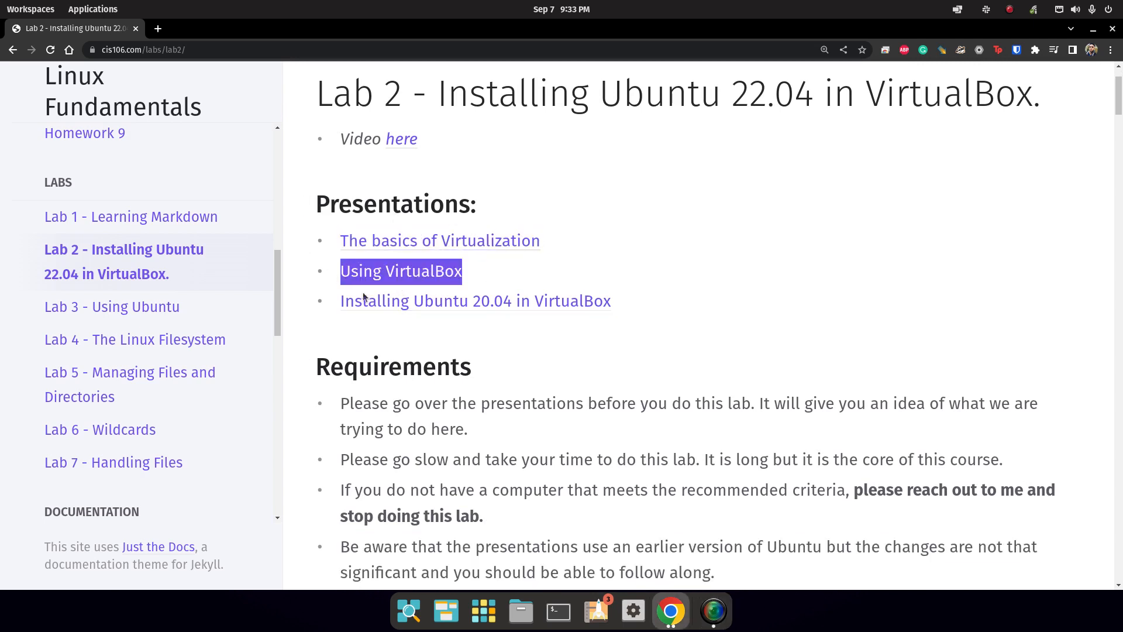
pyautogui.moveTo(644, 304); pyautogui.dragTo(335, 306)
pyautogui.click(362, 339)
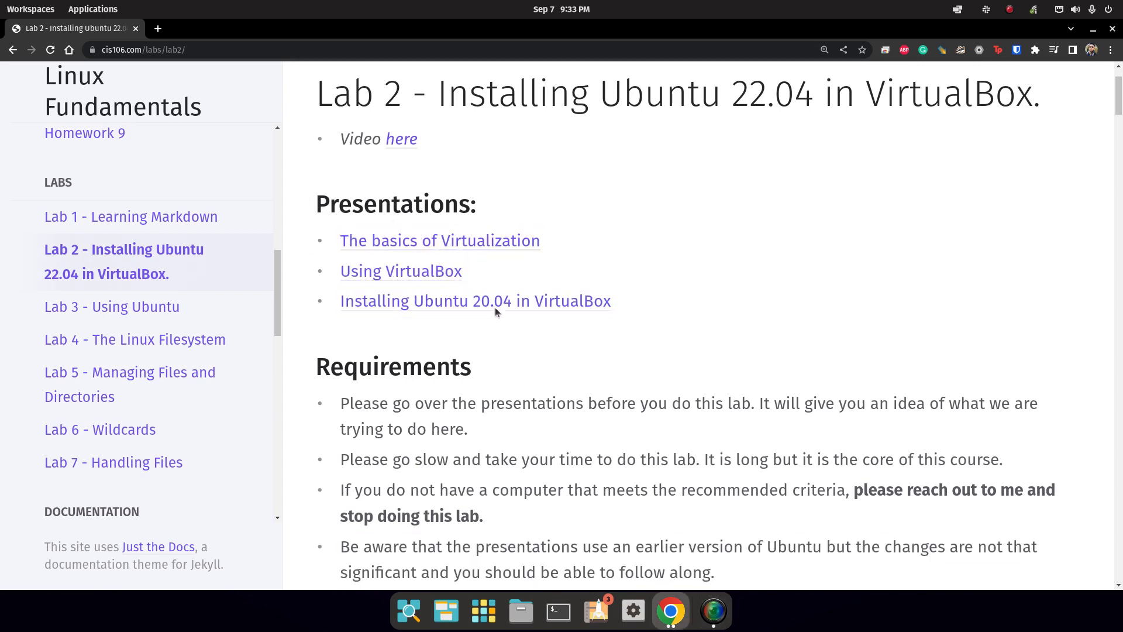
pyautogui.moveTo(624, 301); pyautogui.dragTo(344, 316)
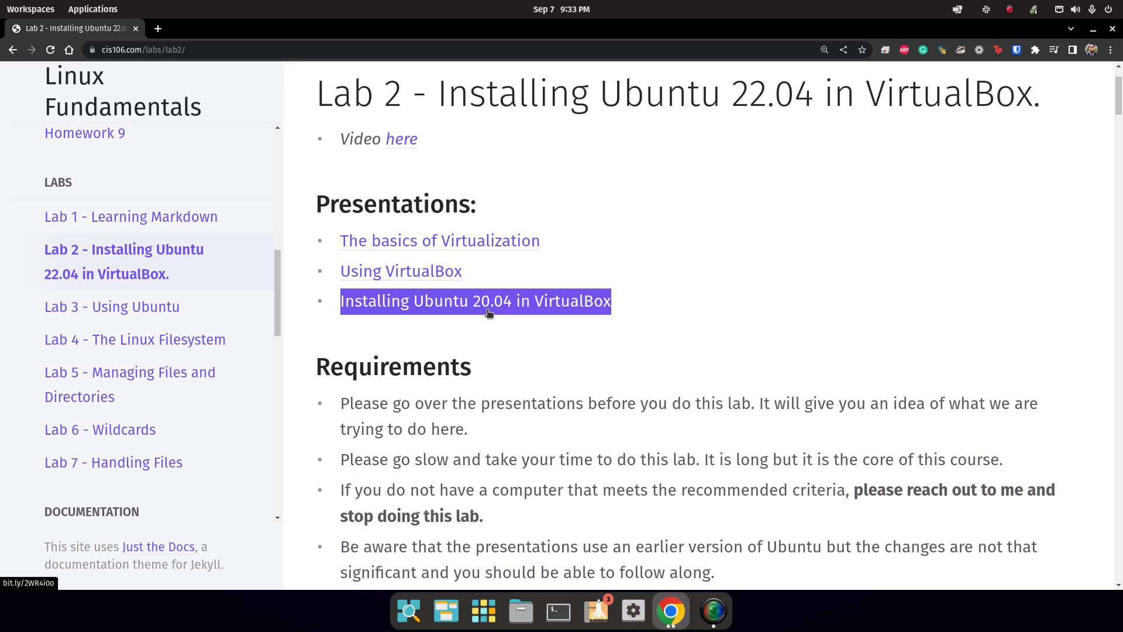
pyautogui.click(526, 347)
# Highlight the note about watching the videos first and the Question 1 Enable virtualization heading.
pyautogui.scroll(-4, 424, 451)
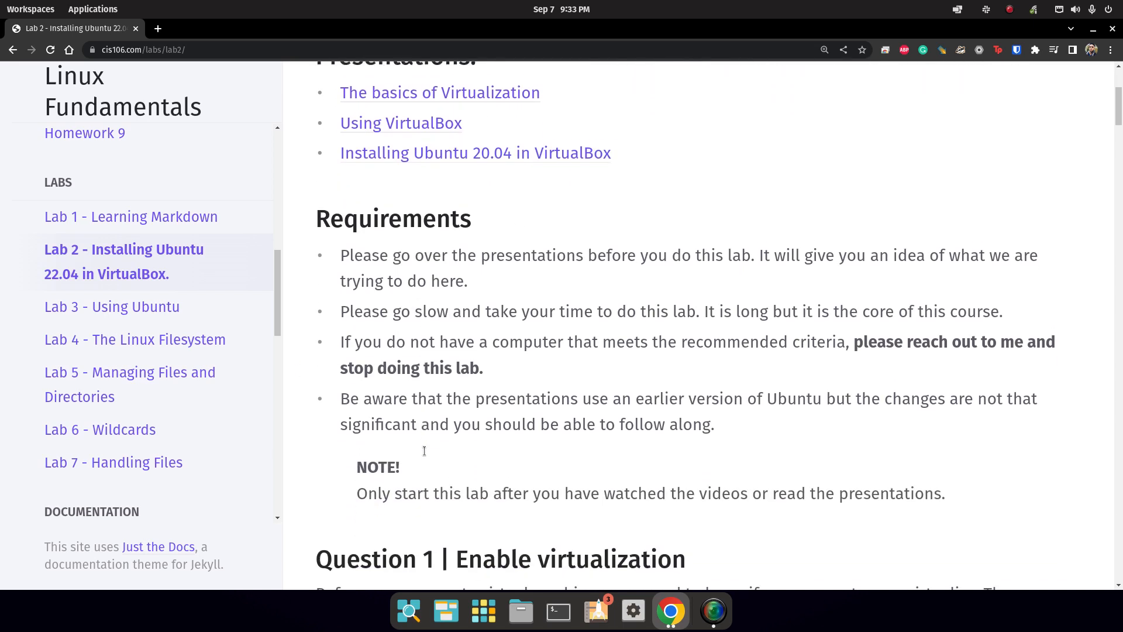
pyautogui.scroll(-1, 425, 451)
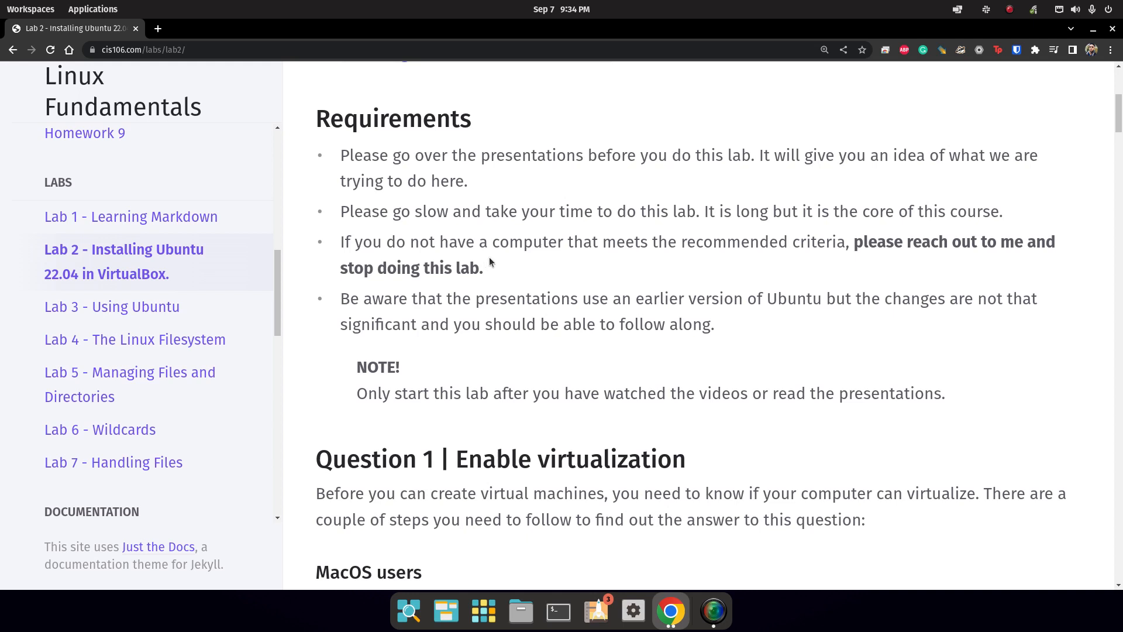
pyautogui.moveTo(368, 393); pyautogui.dragTo(659, 403)
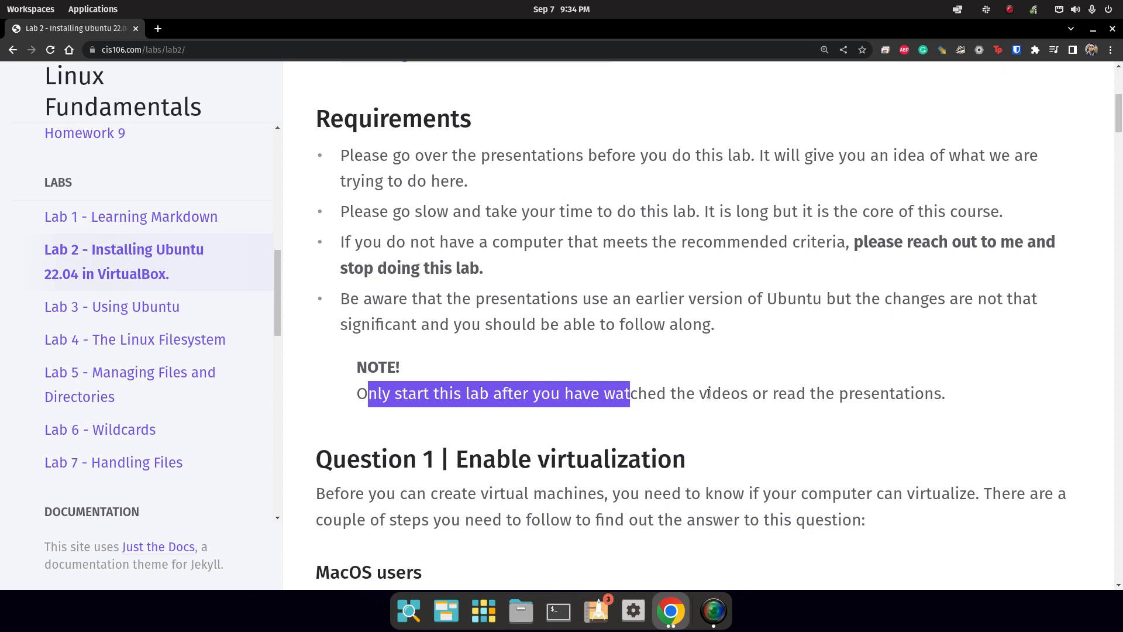
pyautogui.scroll(-6, 709, 393)
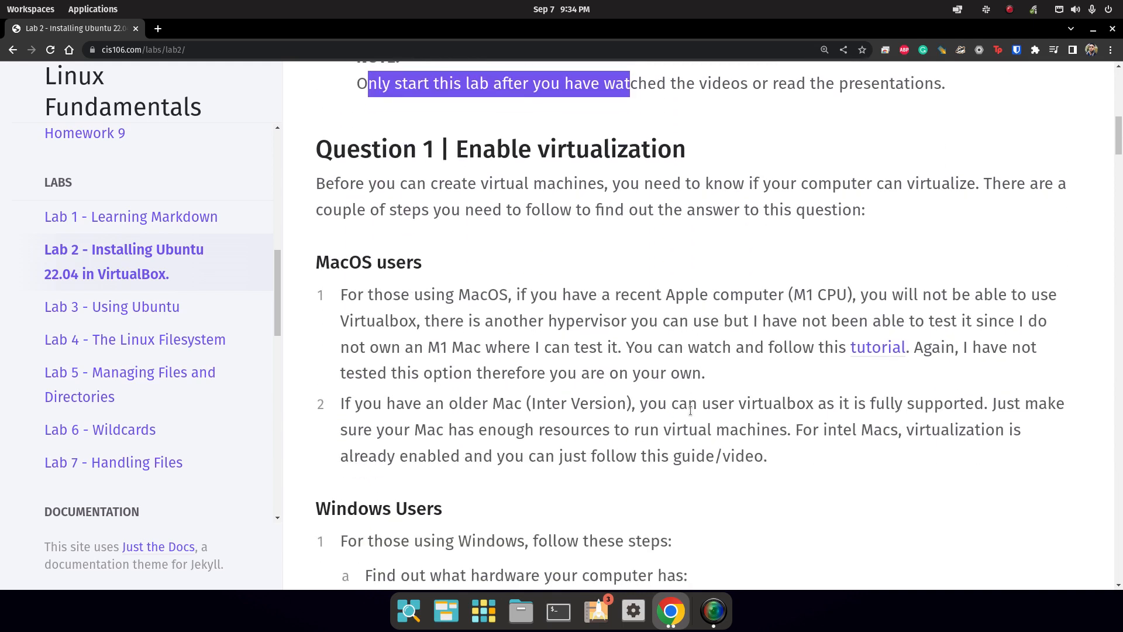
pyautogui.moveTo(317, 86); pyautogui.dragTo(565, 95)
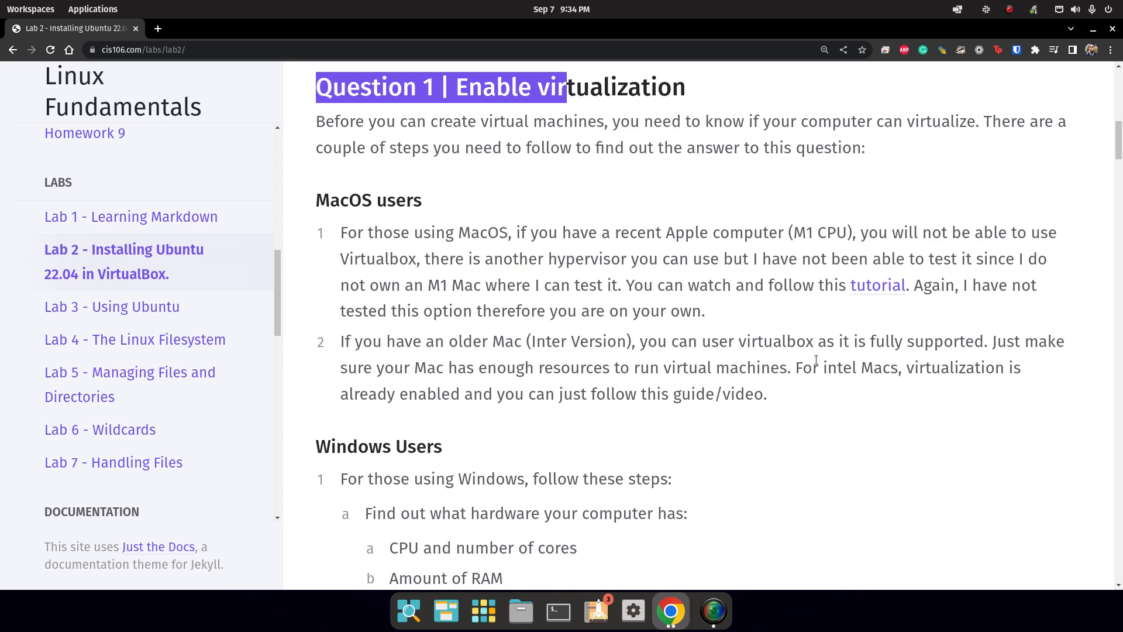
# Preview the Question 1 tutorial video in its own tab, then close it.
pyautogui.middleClick(878, 286)
pyautogui.click(212, 29)
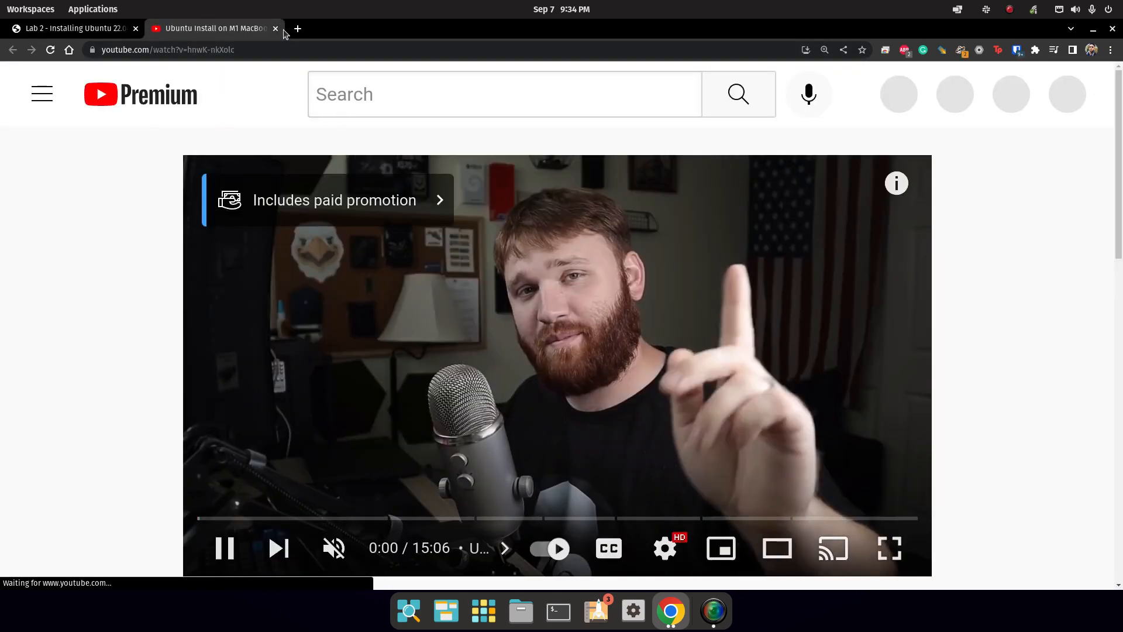
pyautogui.click(275, 29)
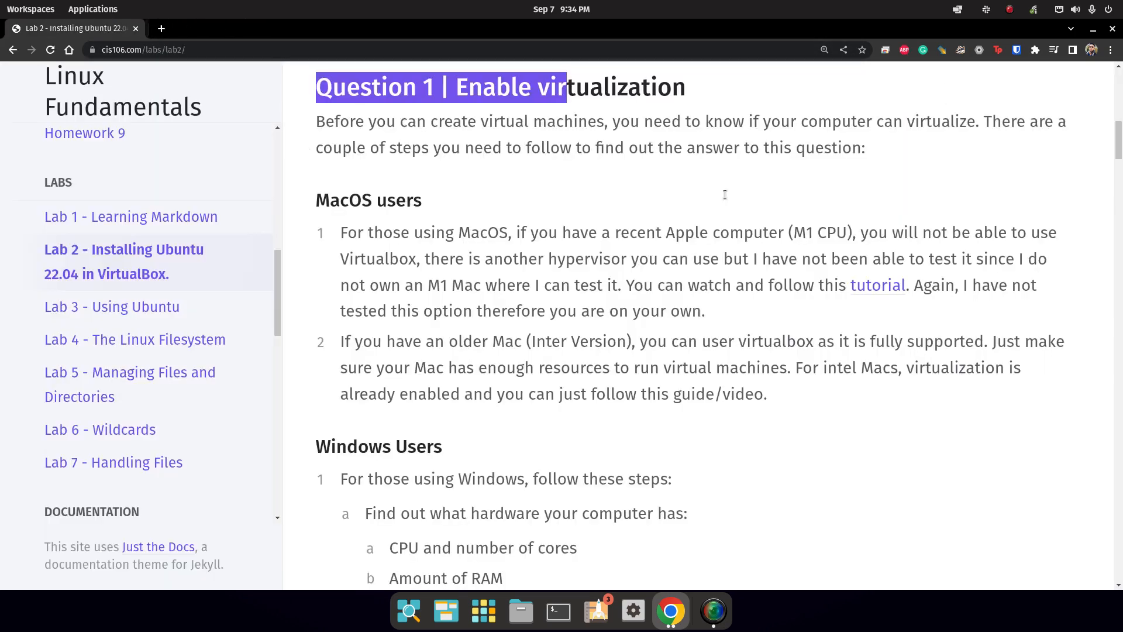
pyautogui.scroll(-3, 512, 252)
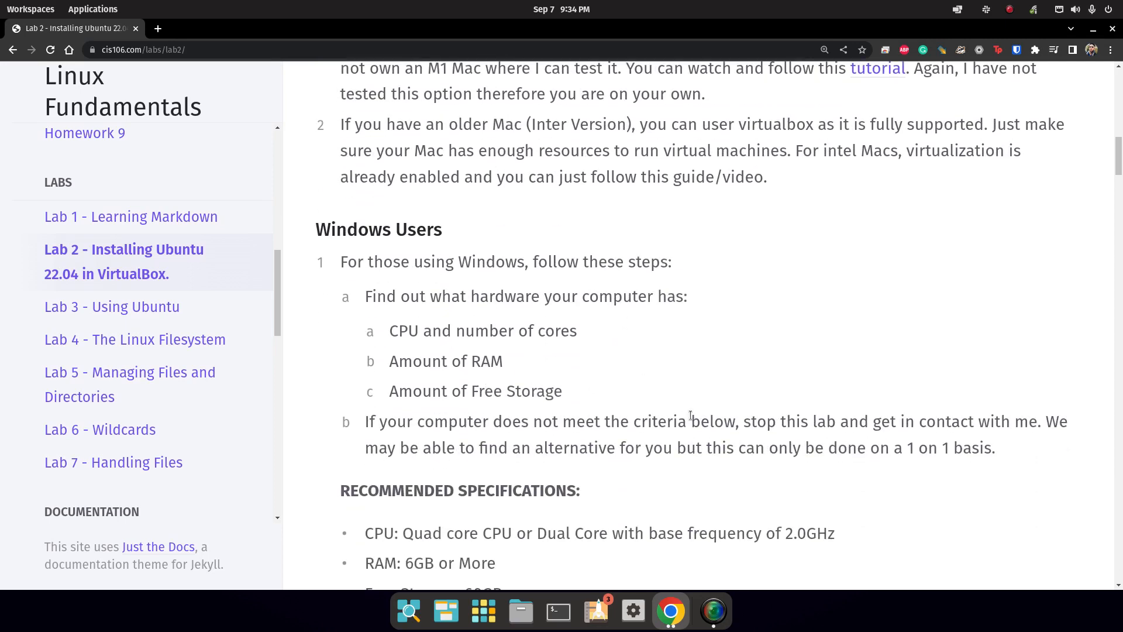
pyautogui.scroll(1, 569, 539)
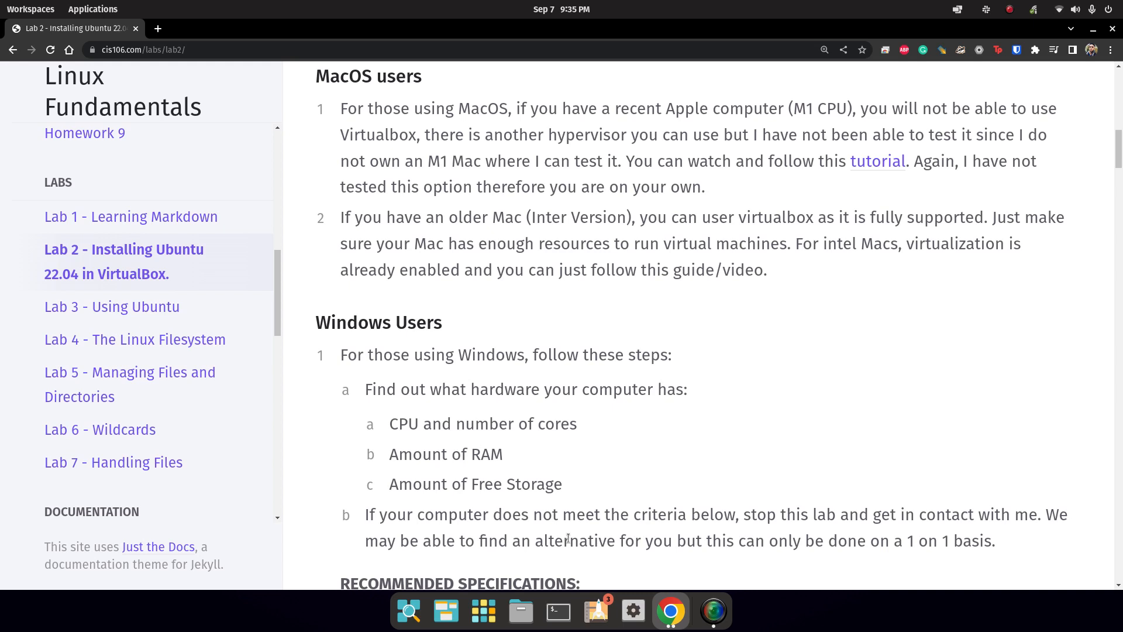
pyautogui.scroll(4, 568, 538)
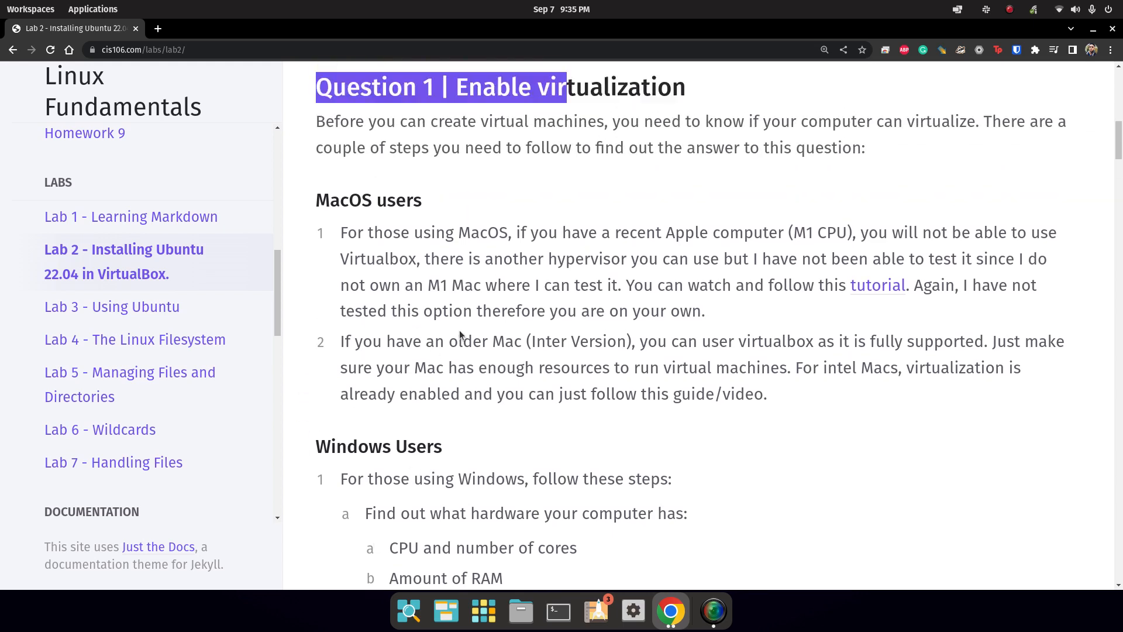
# Highlight the M1 CPU mention for Mac users.
pyautogui.click(348, 232)
pyautogui.moveTo(779, 233); pyautogui.dragTo(869, 232)
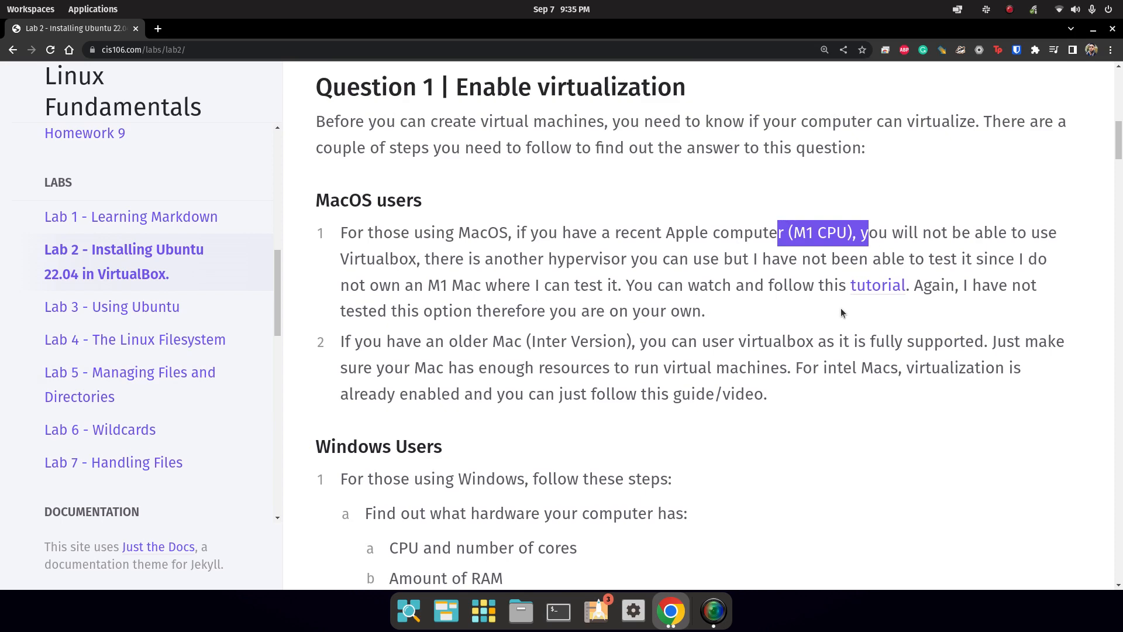
pyautogui.click(830, 359)
# Reopen the tutorial video, pause it, and close its tab.
pyautogui.middleClick(878, 287)
pyautogui.click(257, 30)
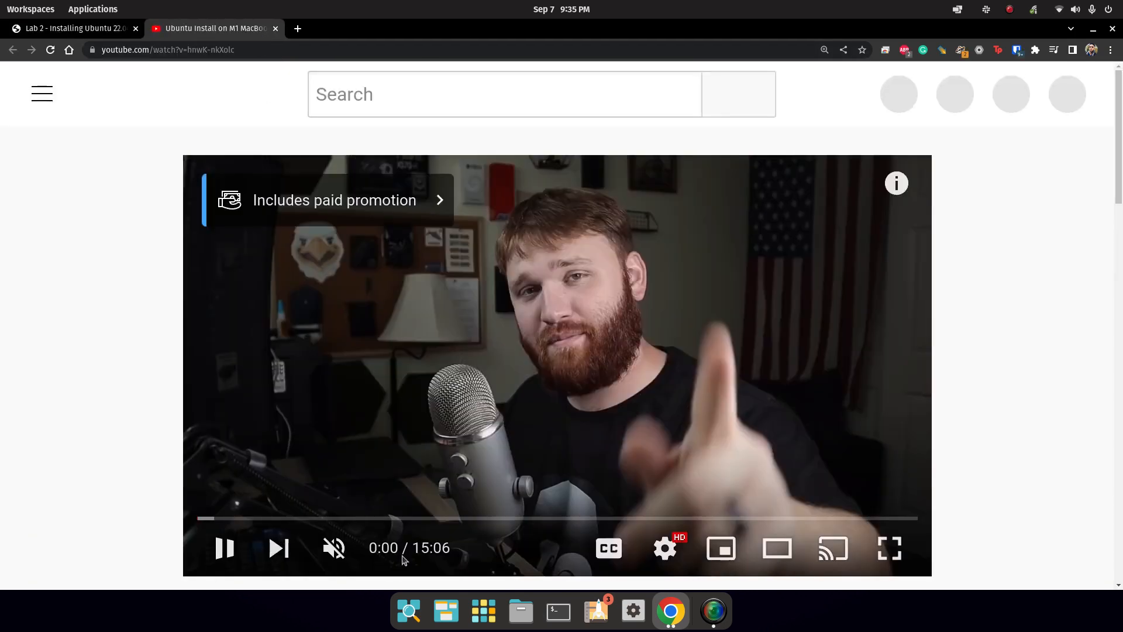
pyautogui.click(499, 345)
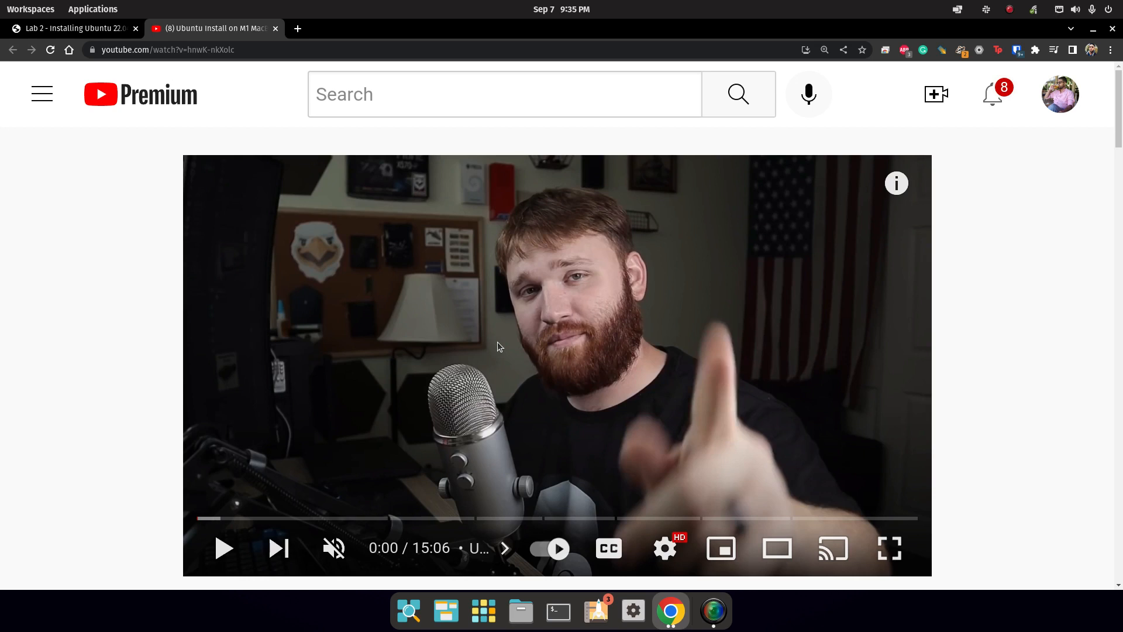
pyautogui.click(275, 28)
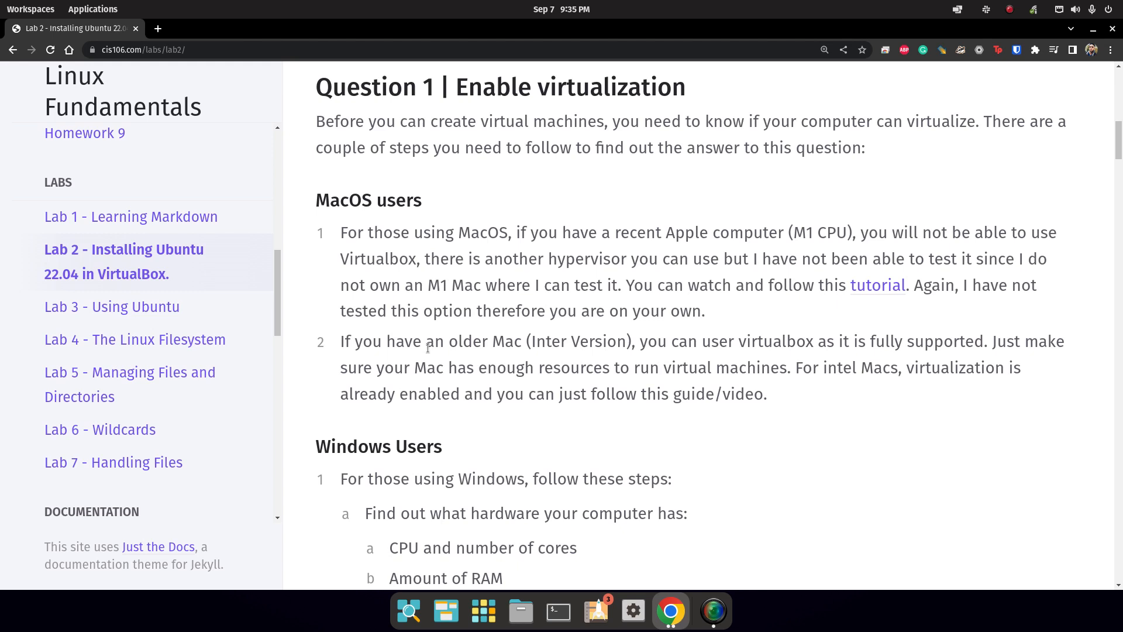
# Highlight the recommended specs: quad-core 2.0GHz CPU, 6GB RAM, 60GB free storage.
pyautogui.scroll(-5, 428, 347)
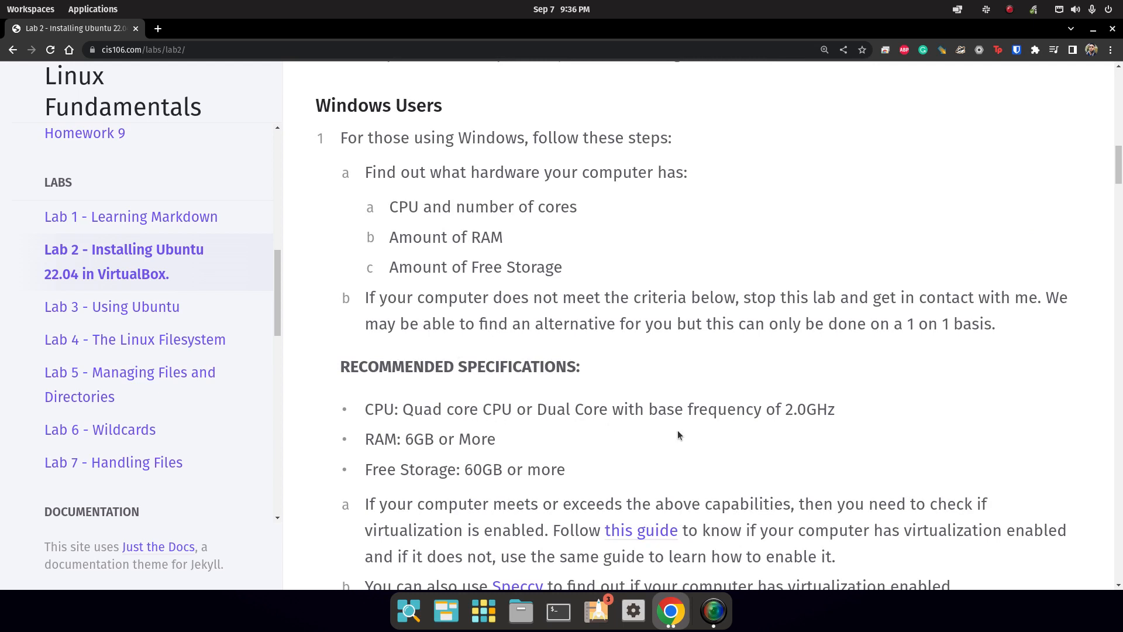
pyautogui.moveTo(787, 409); pyautogui.dragTo(827, 410)
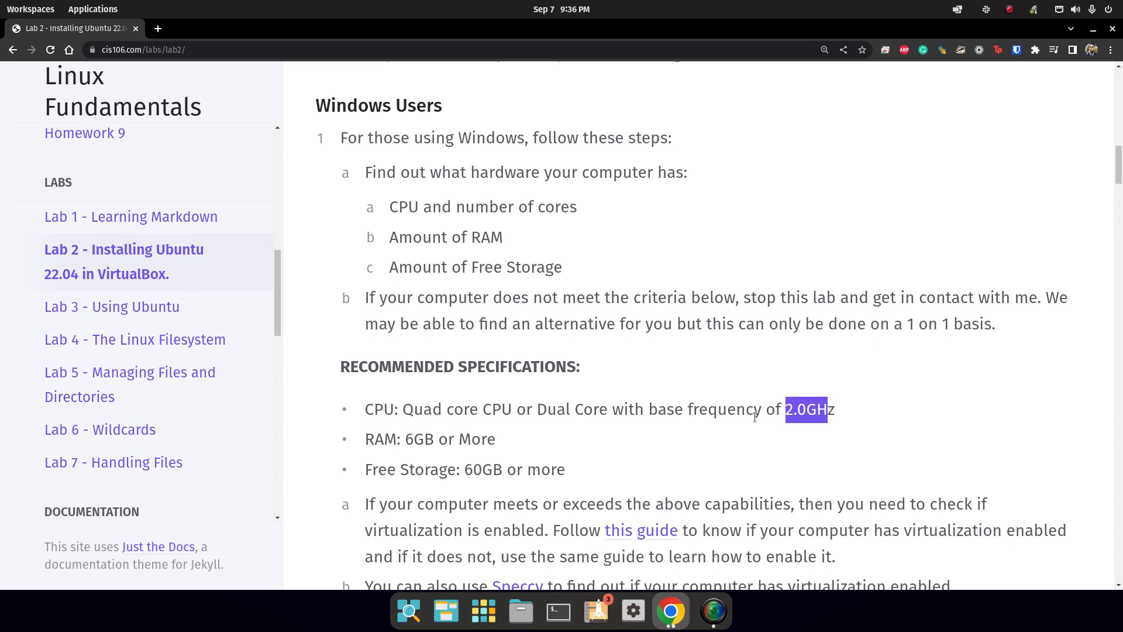
pyautogui.moveTo(413, 409); pyautogui.dragTo(437, 408)
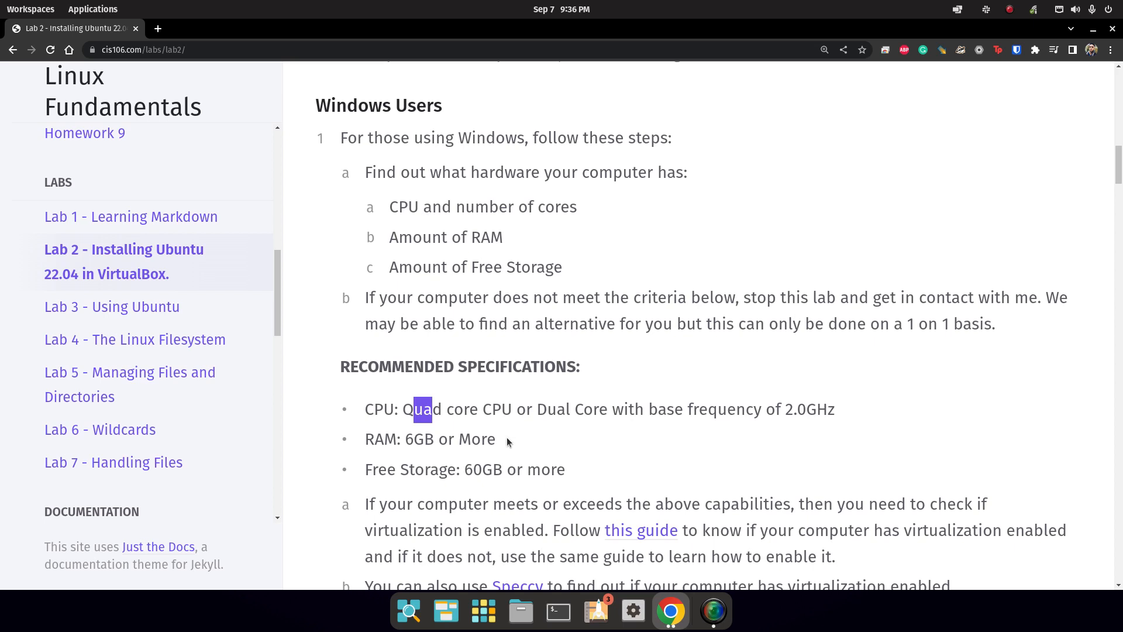
pyautogui.moveTo(507, 440); pyautogui.dragTo(363, 448)
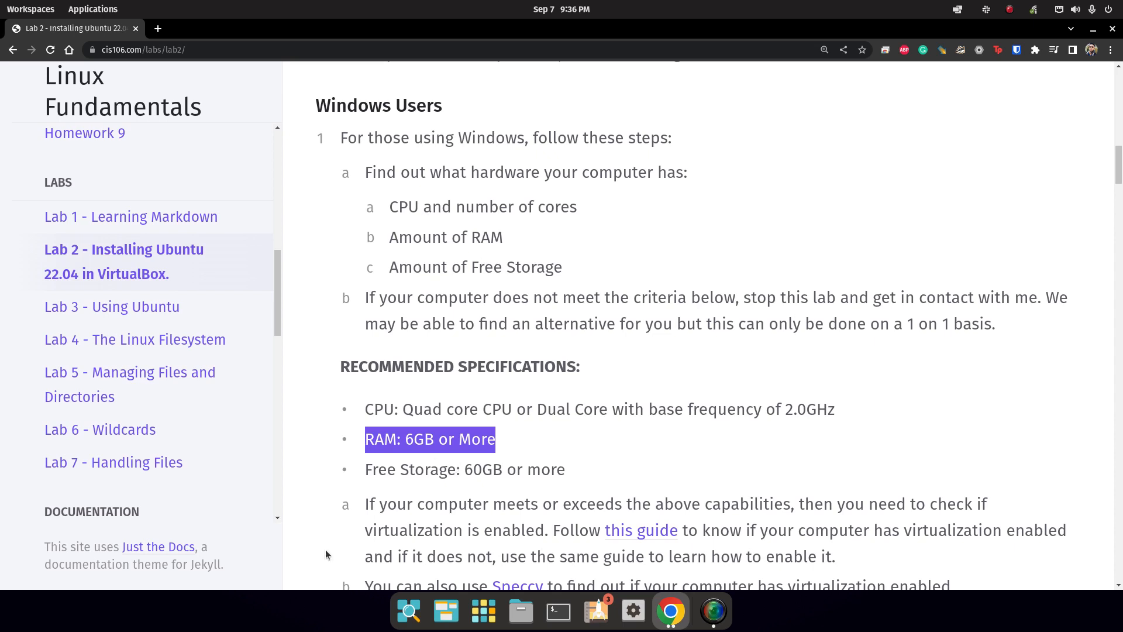
pyautogui.moveTo(373, 471); pyautogui.dragTo(689, 473)
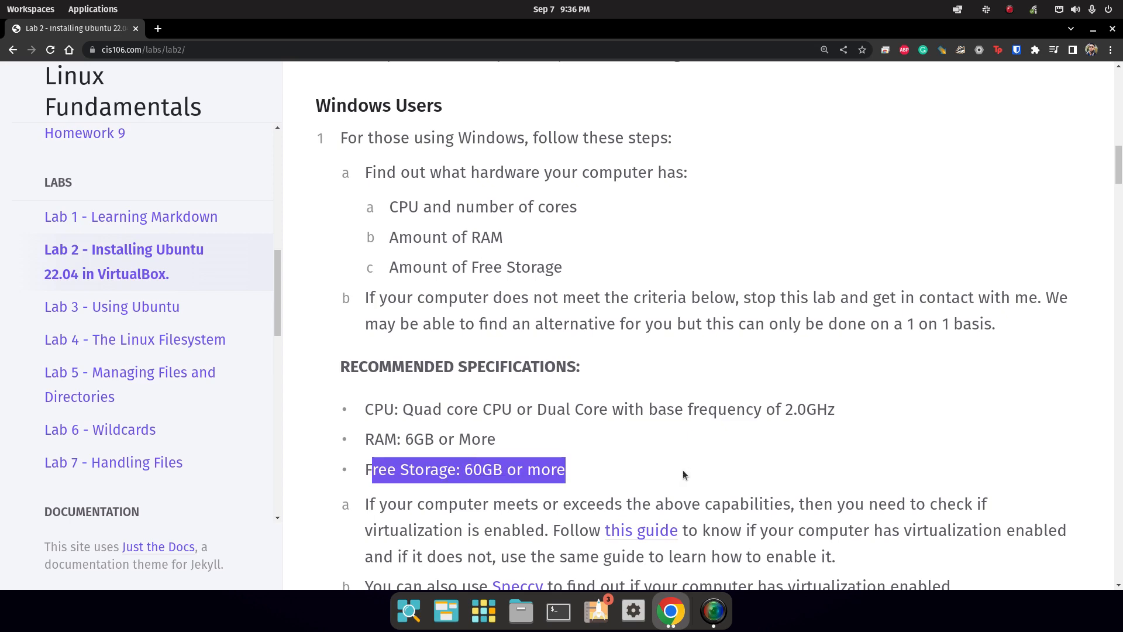
# Highlight the meets-the-specifications sentence and the need to check virtualization is enabled.
pyautogui.scroll(-4, 683, 470)
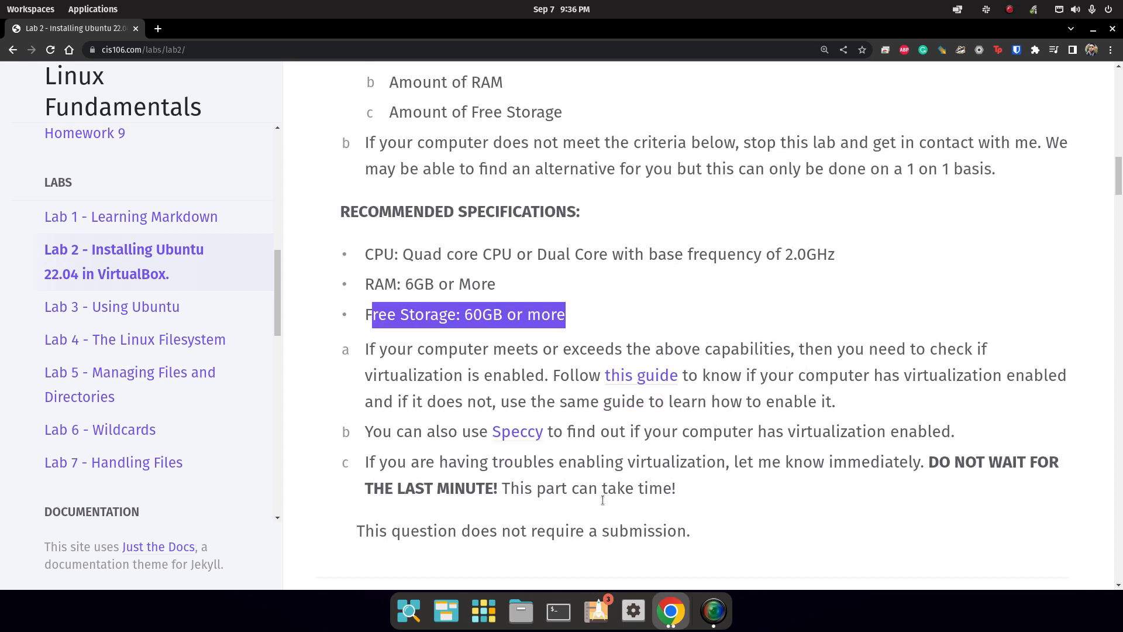
pyautogui.moveTo(367, 157); pyautogui.dragTo(674, 256)
pyautogui.click(572, 194)
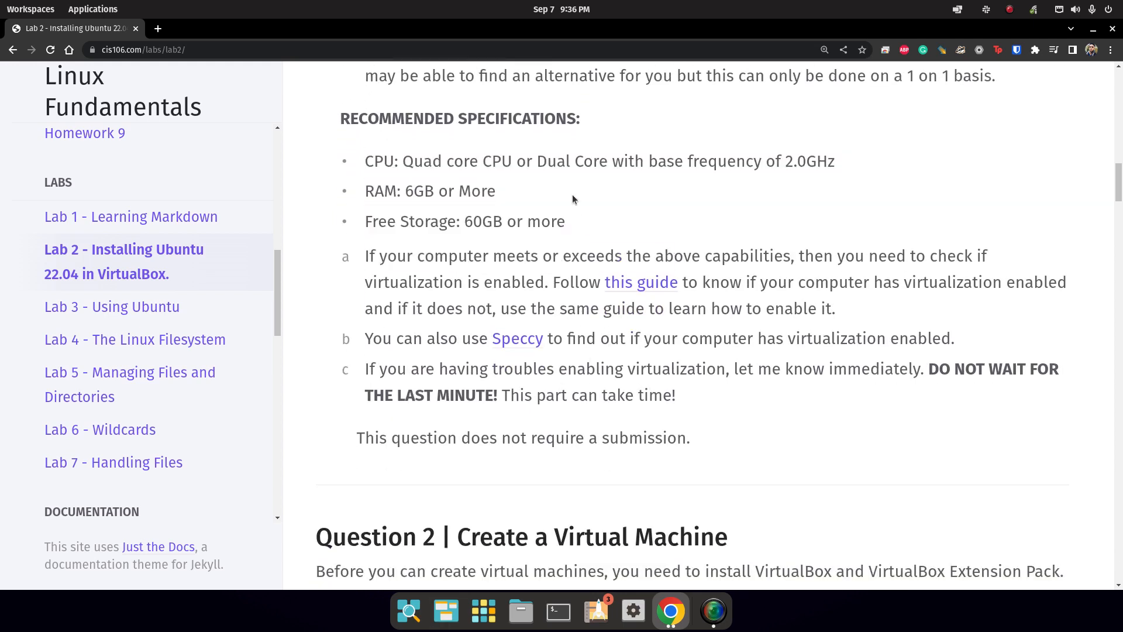
pyautogui.moveTo(363, 254); pyautogui.dragTo(642, 258)
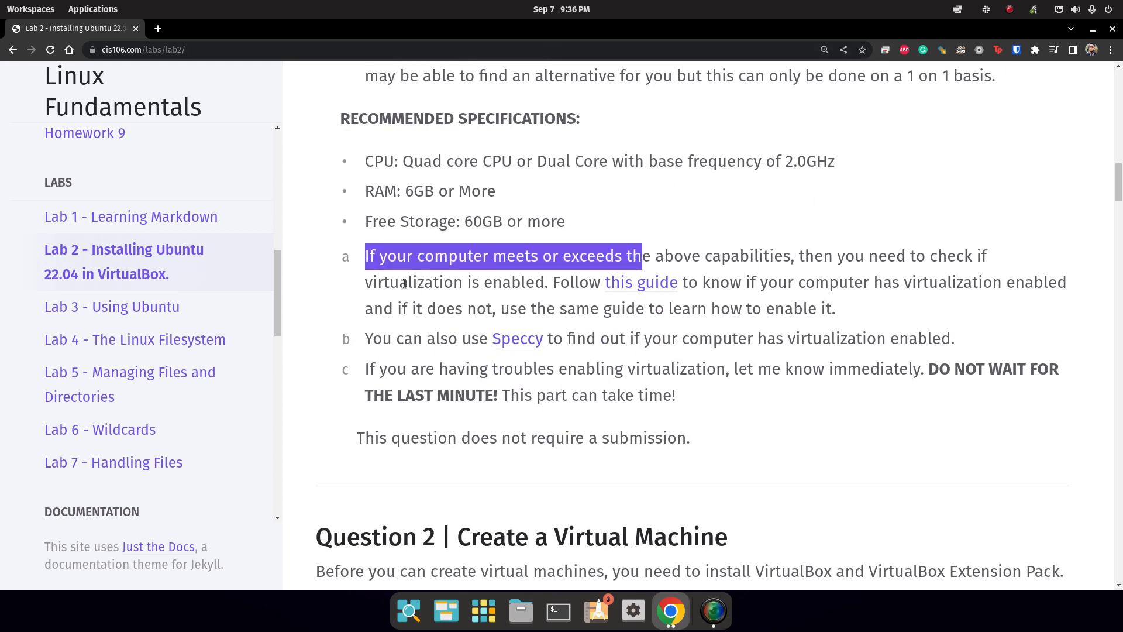
pyautogui.moveTo(373, 283); pyautogui.dragTo(553, 291)
# Open the BlueStacks guide on enabling virtualization on Windows 10 and scroll through it.
pyautogui.click(651, 283)
pyautogui.scroll(-5, 532, 475)
pyautogui.scroll(-20, 532, 475)
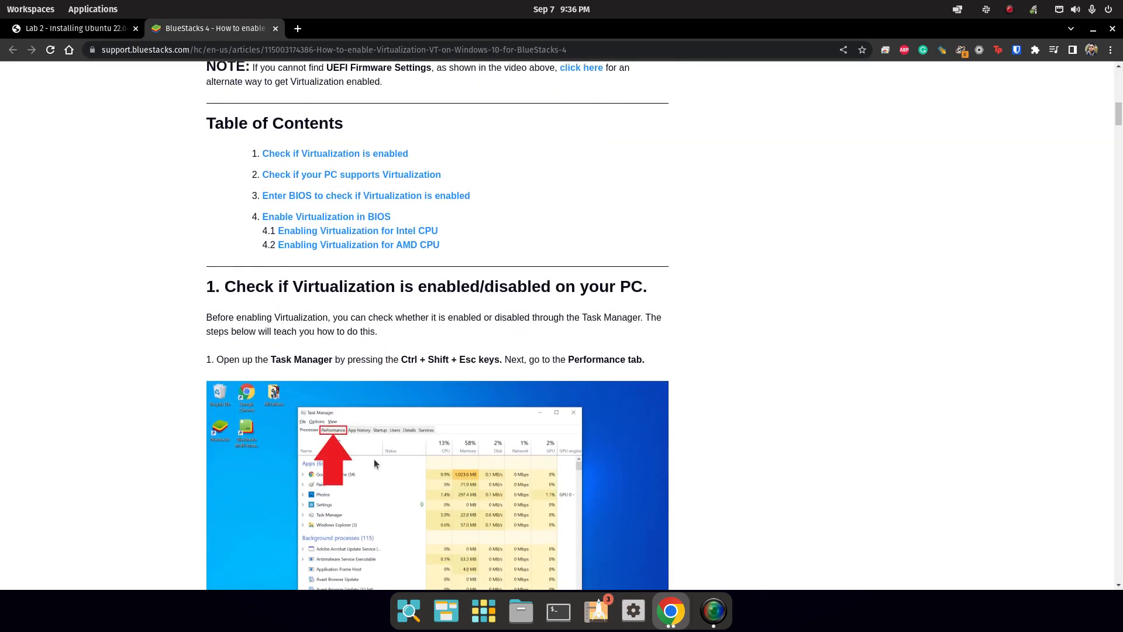
pyautogui.scroll(-5, 464, 367)
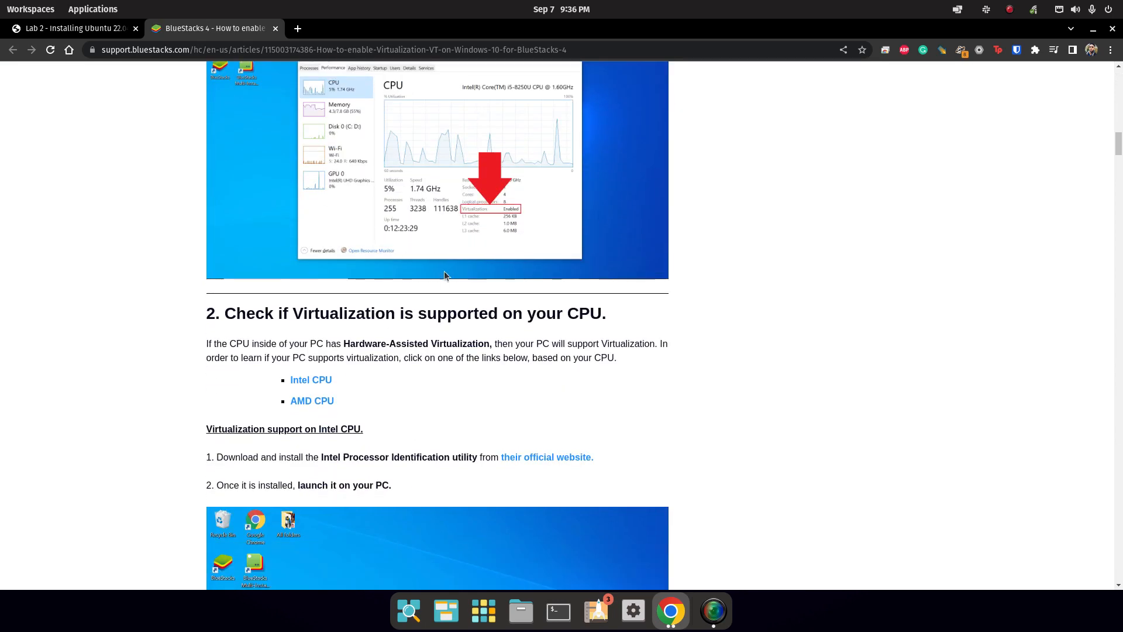
pyautogui.scroll(15, 444, 272)
pyautogui.scroll(-10, 409, 400)
pyautogui.scroll(-6, 482, 265)
pyautogui.scroll(4, 337, 261)
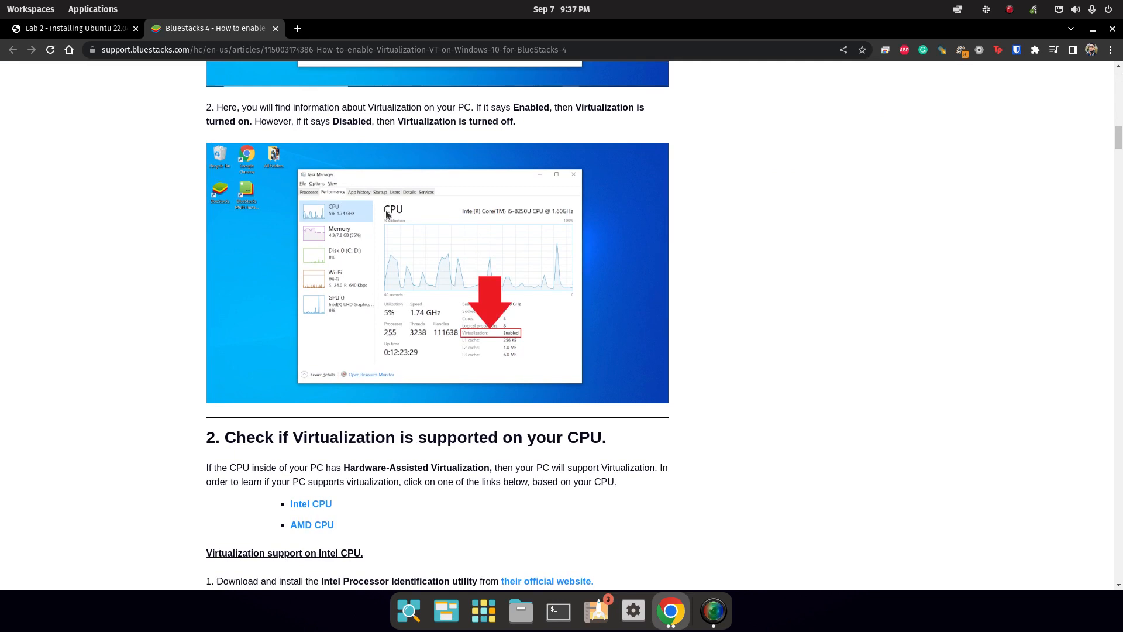
# Launch VirtualBox by searching 'vi' in the Applications grid.
pyautogui.click(484, 610)
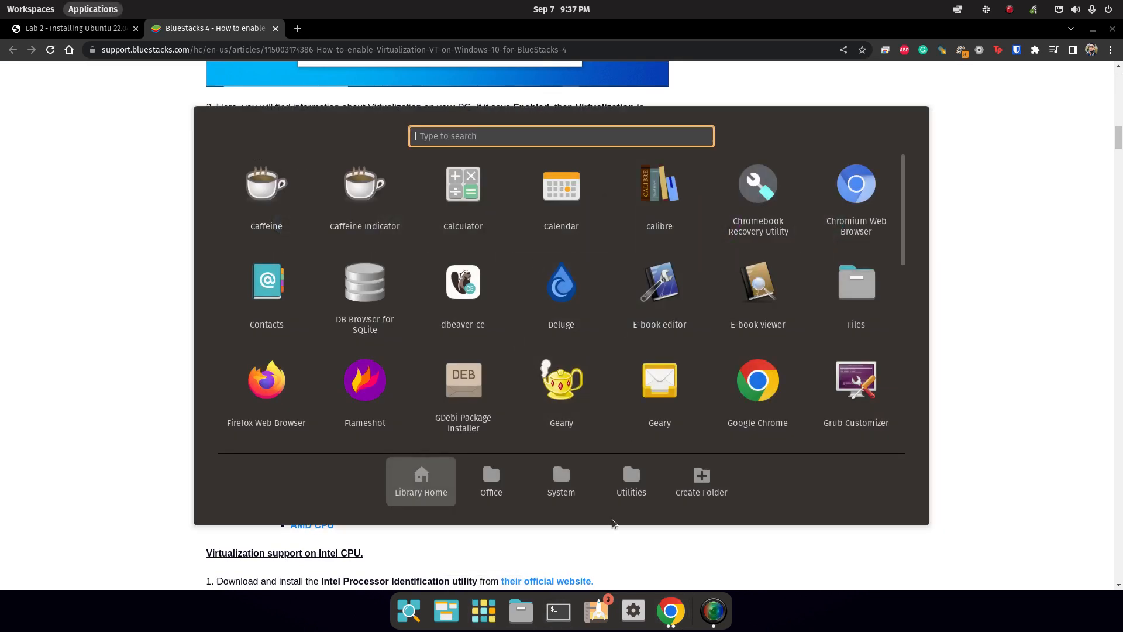
pyautogui.write('vi')
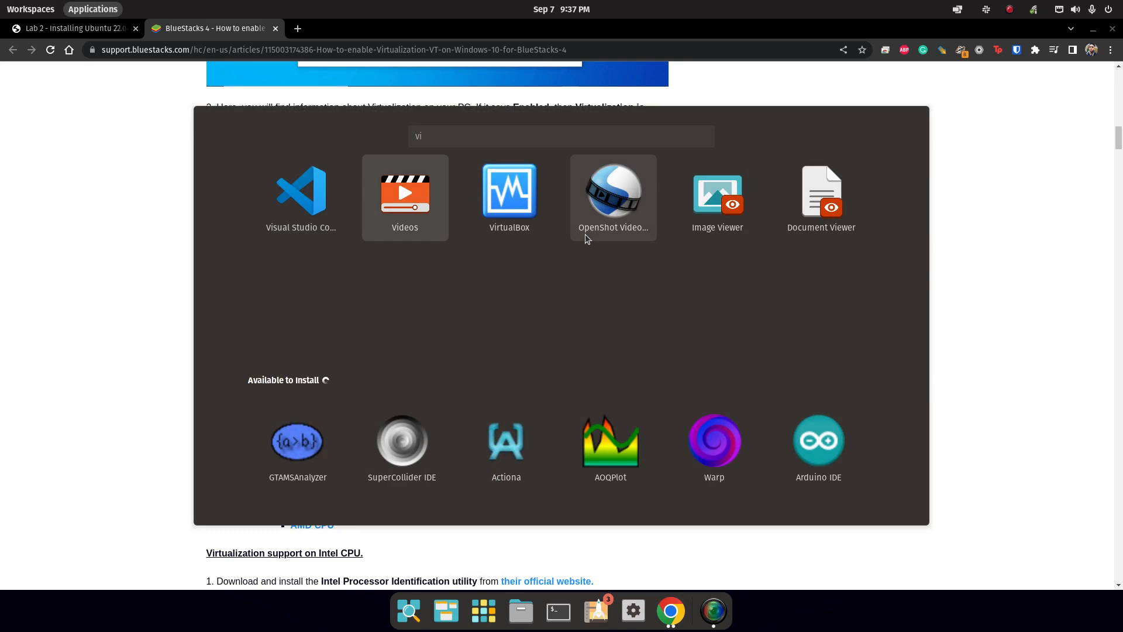
pyautogui.press('Right')
pyautogui.press('Return')
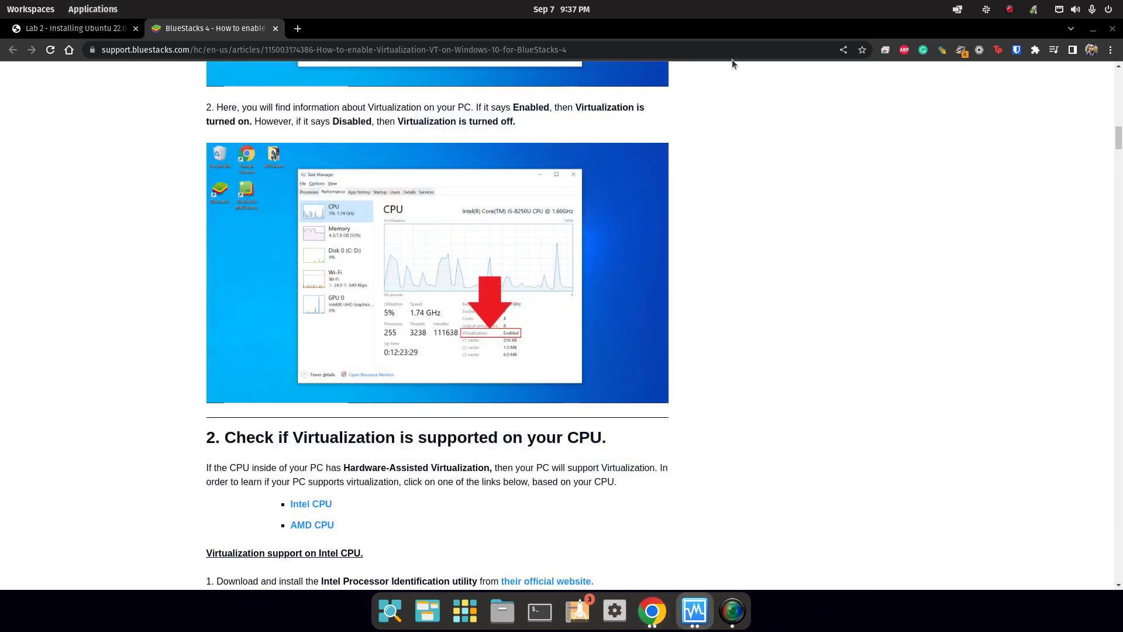
# Start the Windows 10 VM and accept the full-screen mode notice.
pyautogui.click(461, 112)
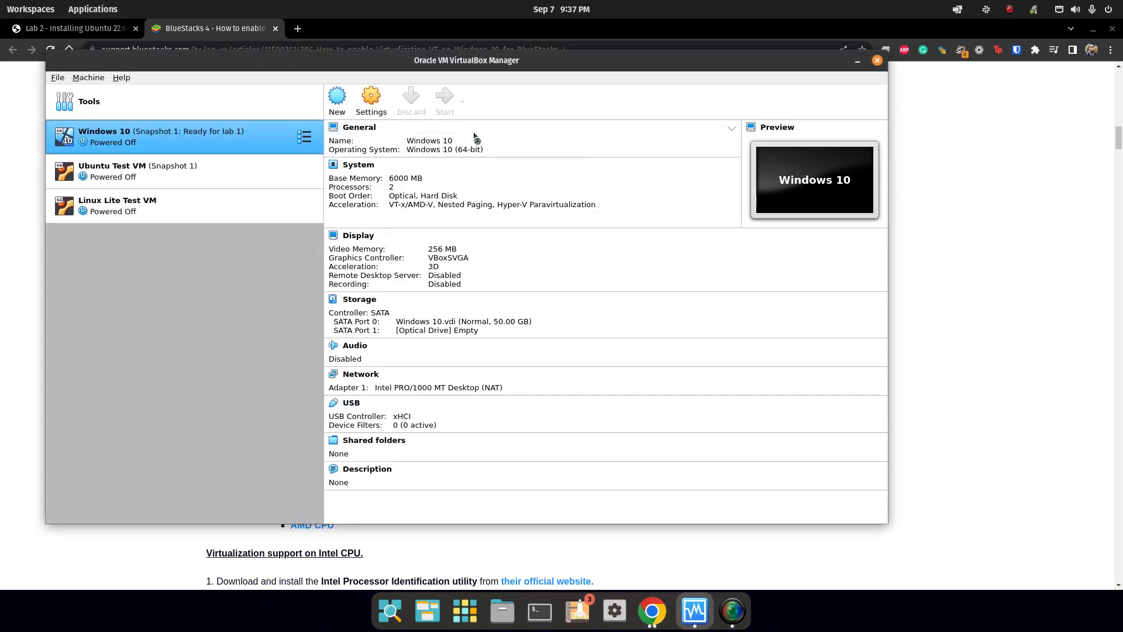
pyautogui.press('Return')
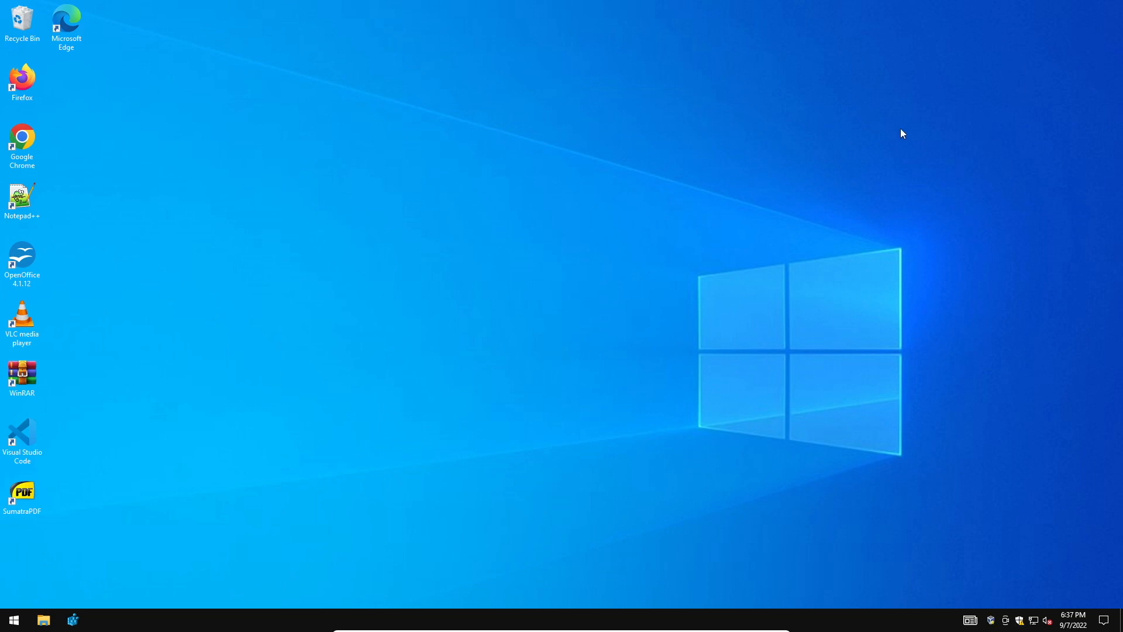
# Open Task Manager in full detail on the CPU Performance view showing Virtual machine: Yes.
pyautogui.moveTo(796, 624)
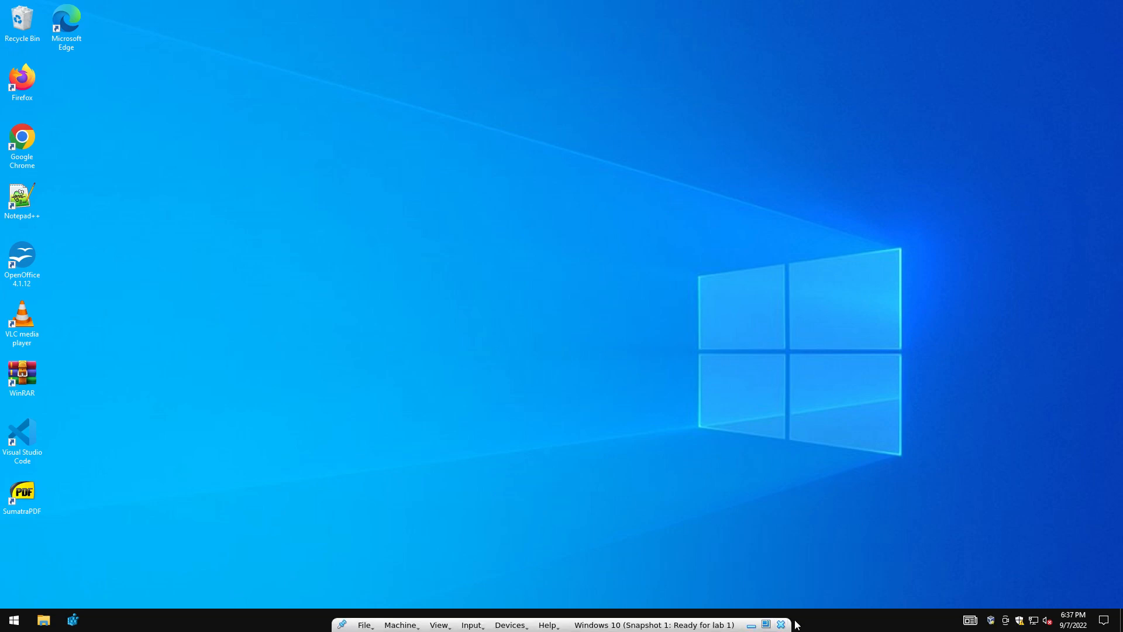
pyautogui.rightClick(862, 624)
pyautogui.click(915, 560)
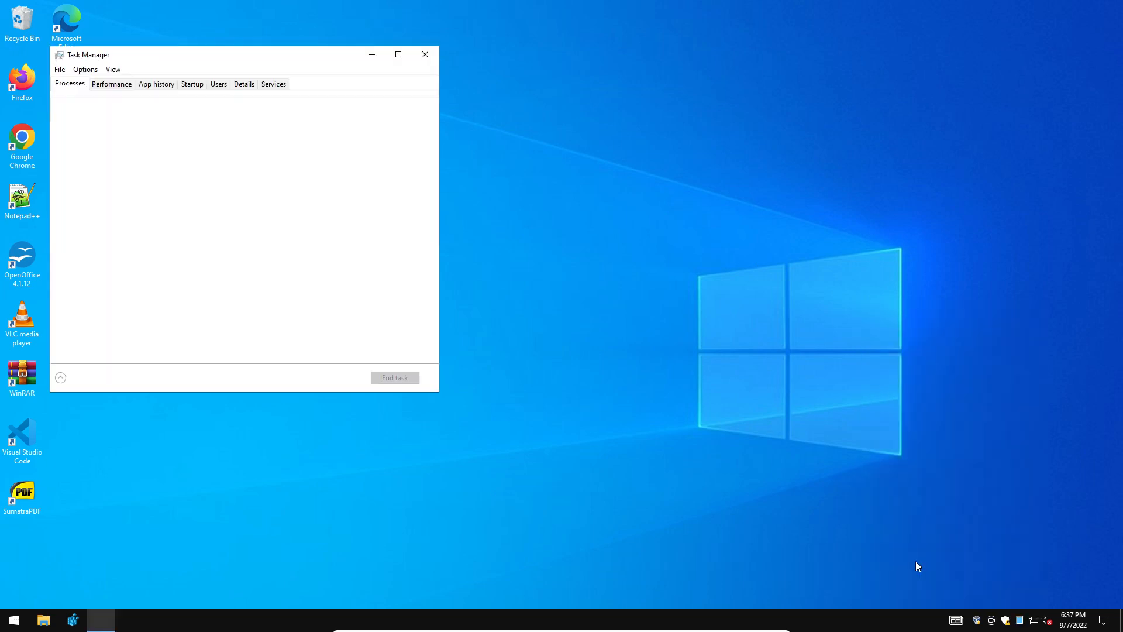
pyautogui.moveTo(345, 59); pyautogui.dragTo(563, 89)
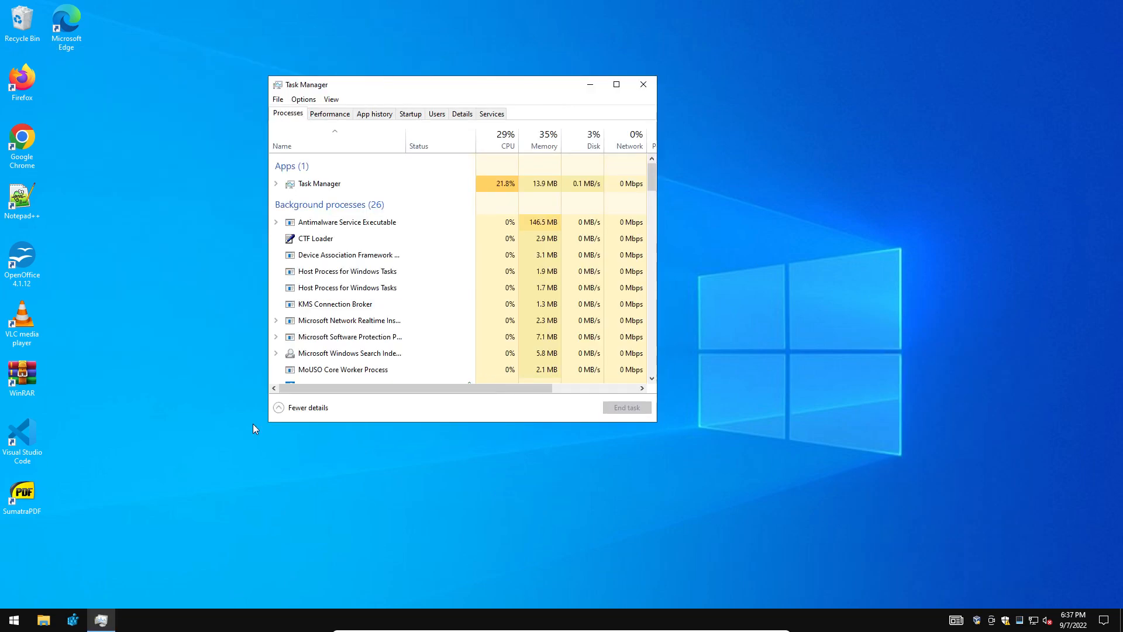
pyautogui.click(333, 408)
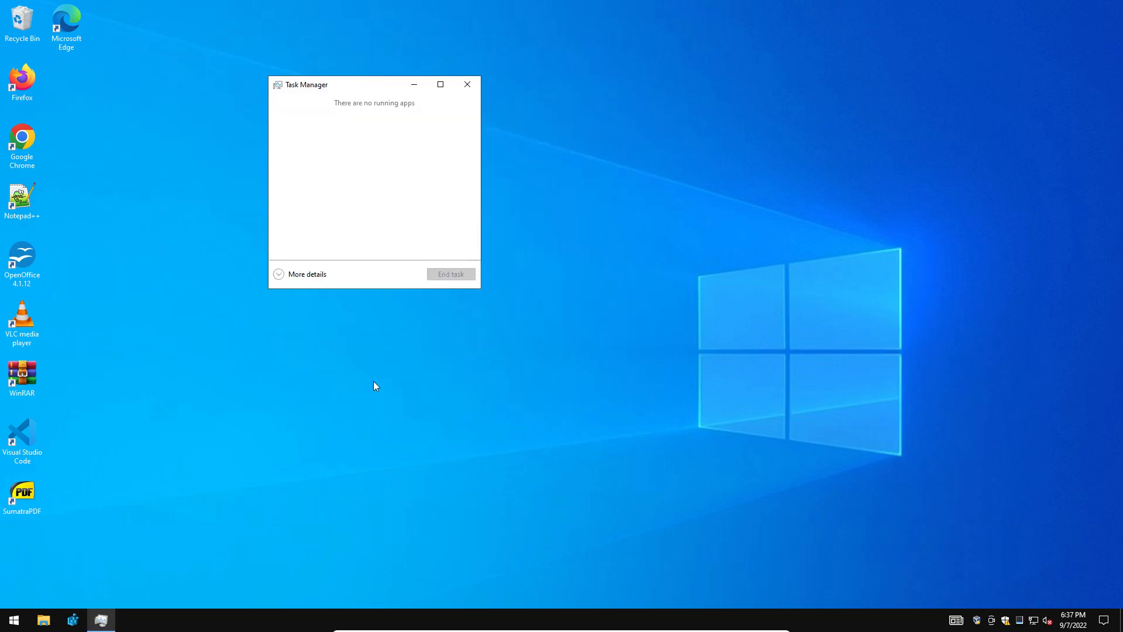
pyautogui.click(308, 275)
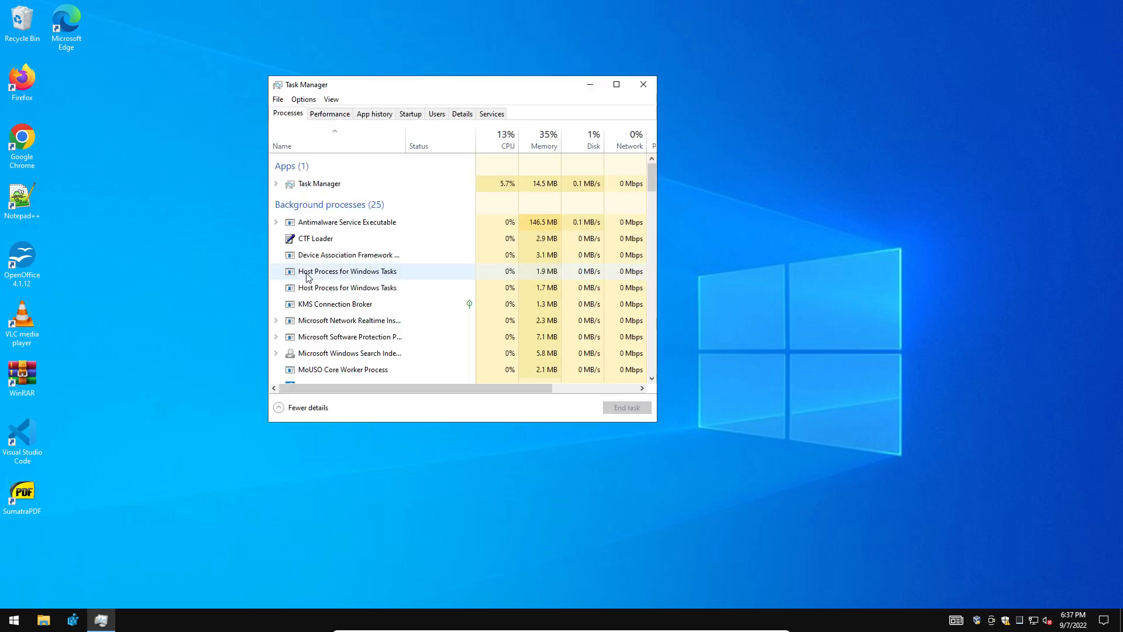
pyautogui.click(330, 115)
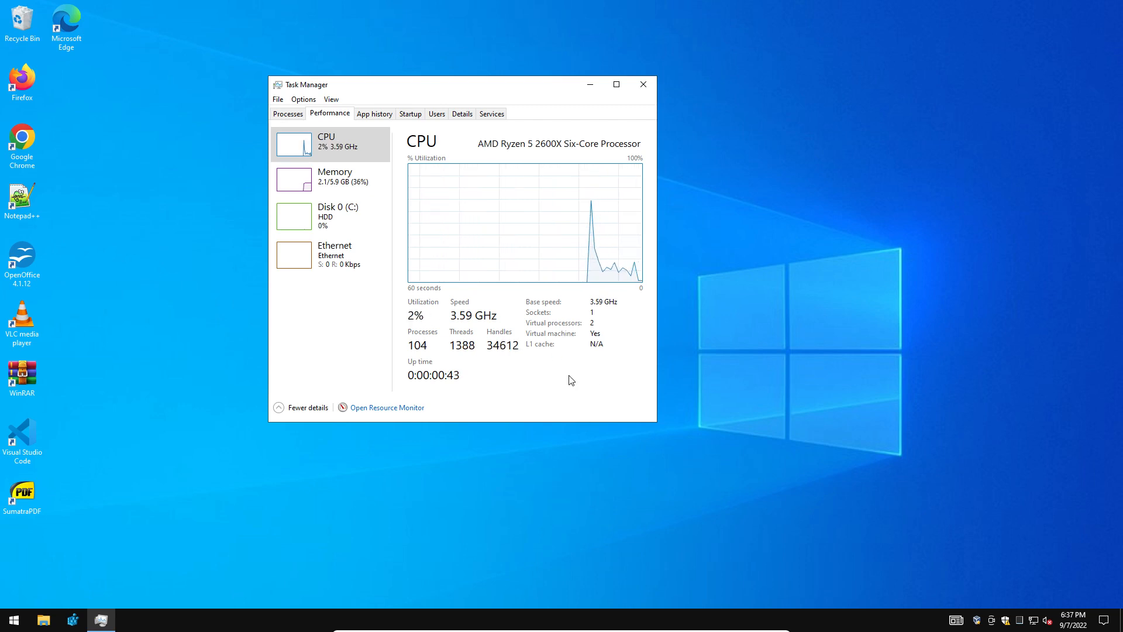
# Check System Information's Virtualization-based security entry, close it, and launch Firefox.
pyautogui.press('super')
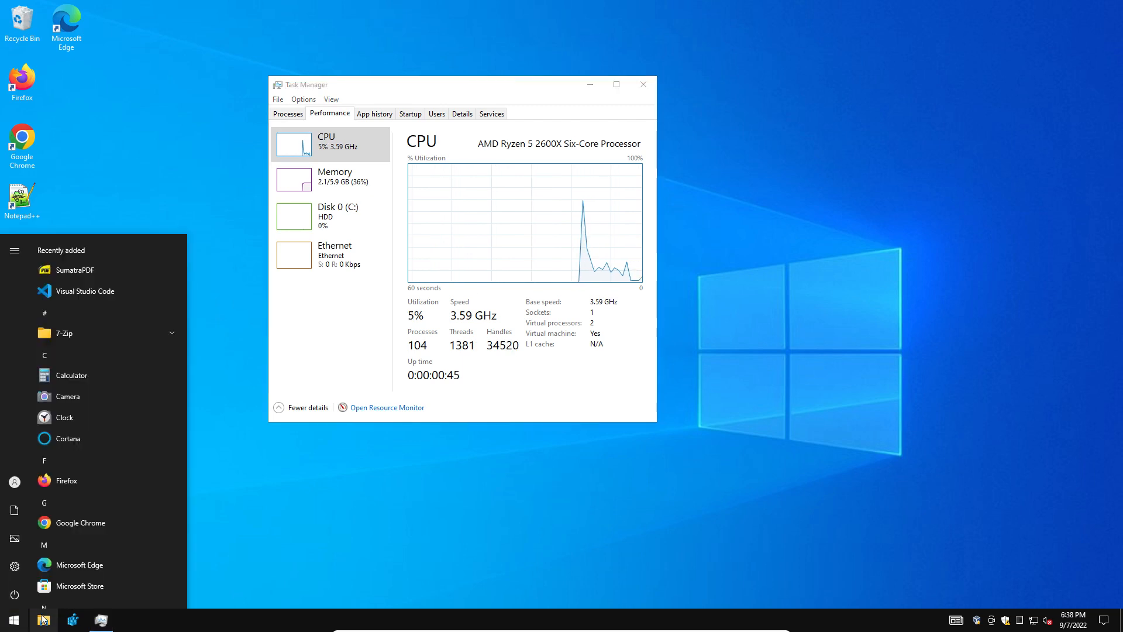
pyautogui.write('system')
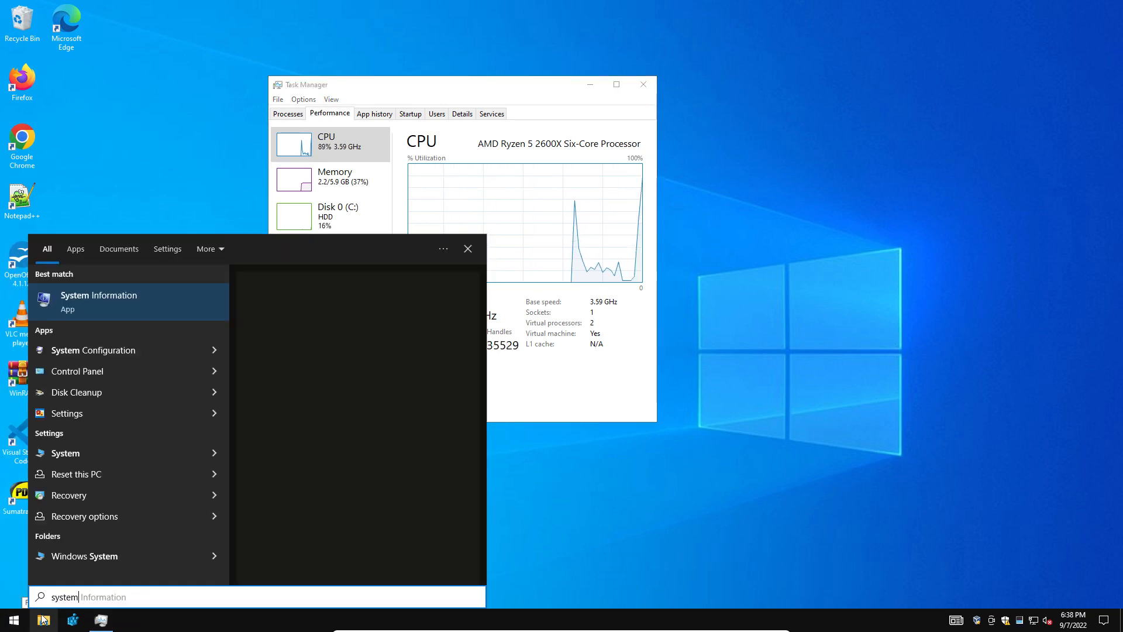
pyautogui.press('Return')
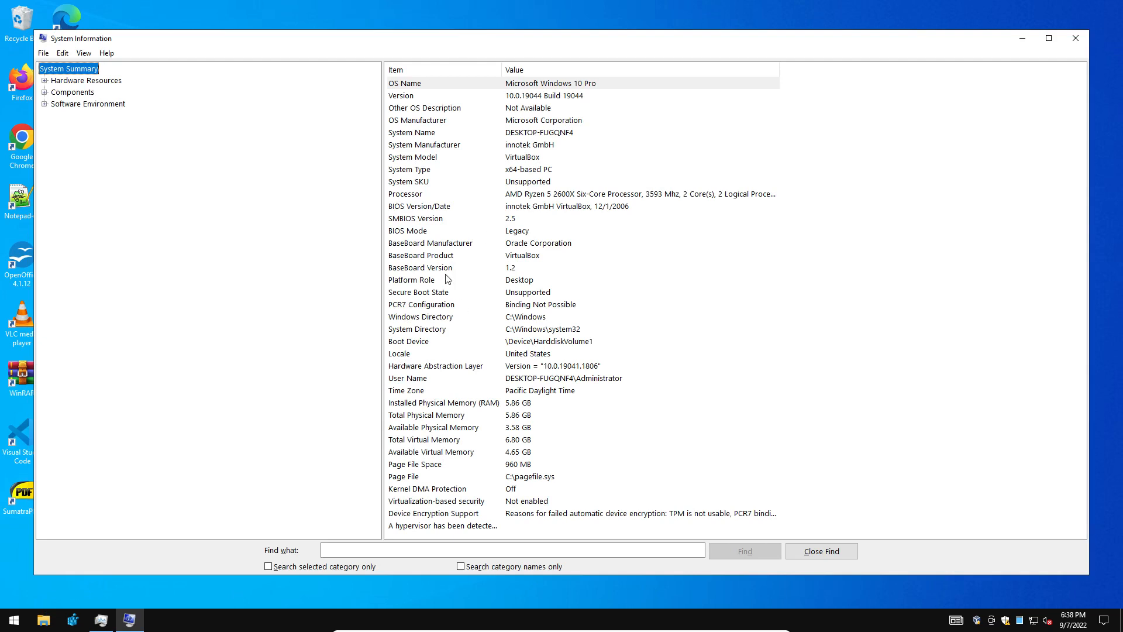
pyautogui.click(521, 502)
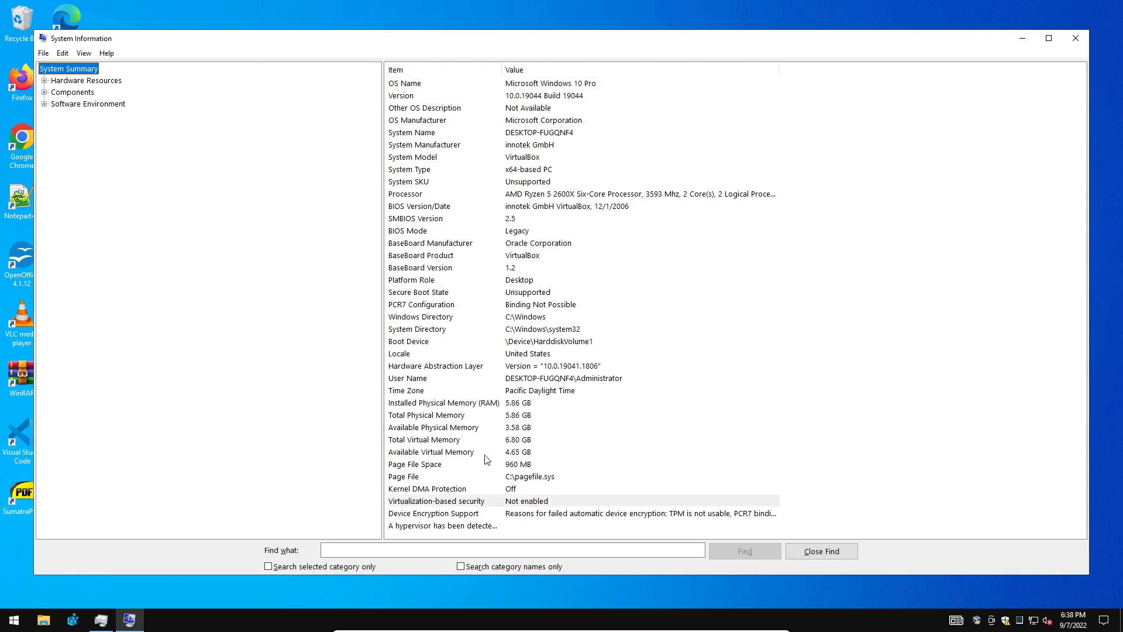
pyautogui.click(1075, 38)
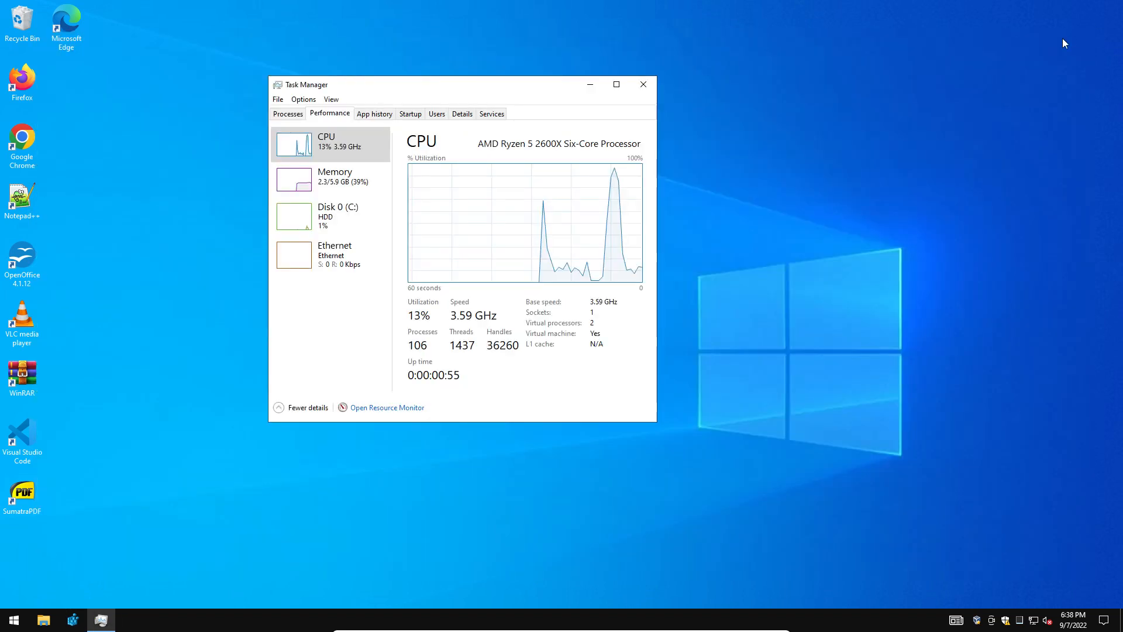
pyautogui.doubleClick(21, 79)
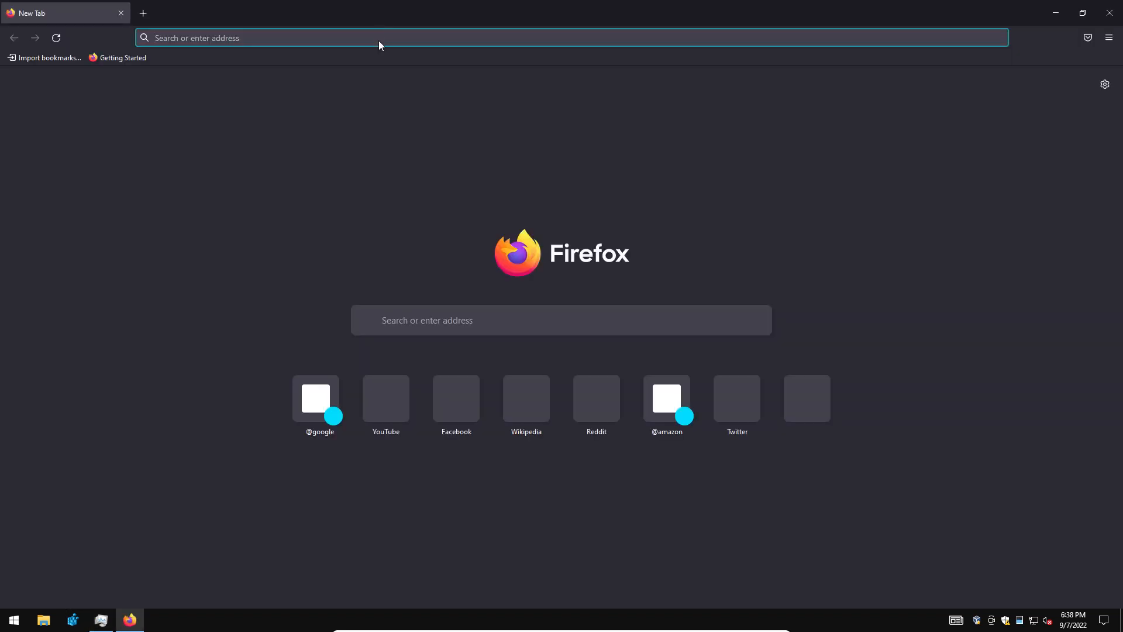
# Search the web for 'speccy' and open the official ccleaner.com Speccy page.
pyautogui.press('Escape')
pyautogui.write('sp')
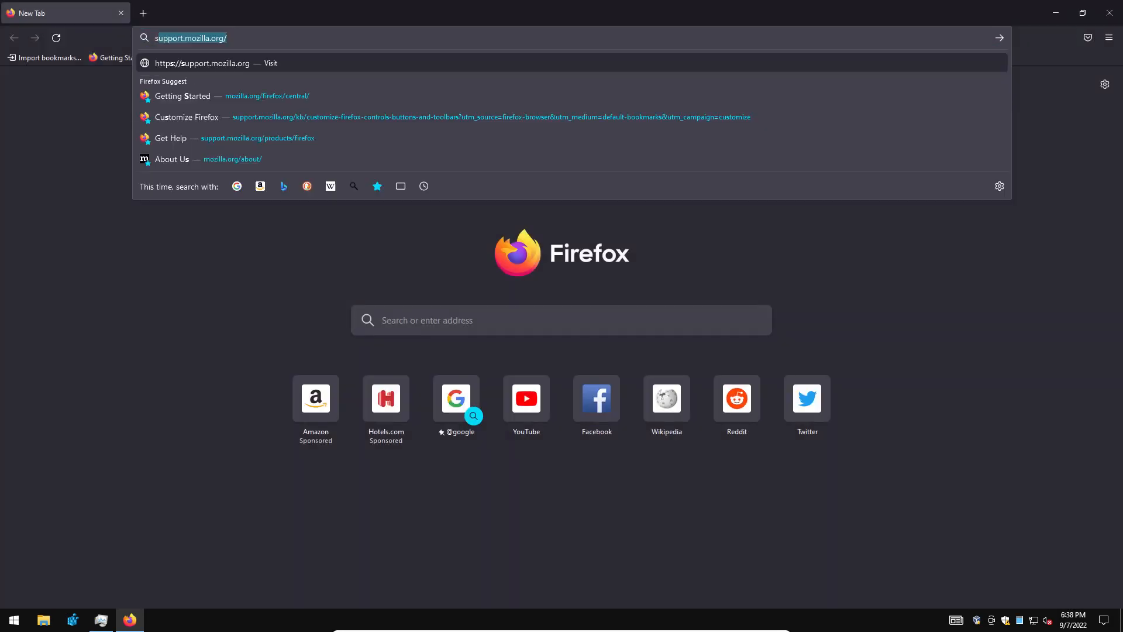
pyautogui.write('eccy')
pyautogui.press('Return')
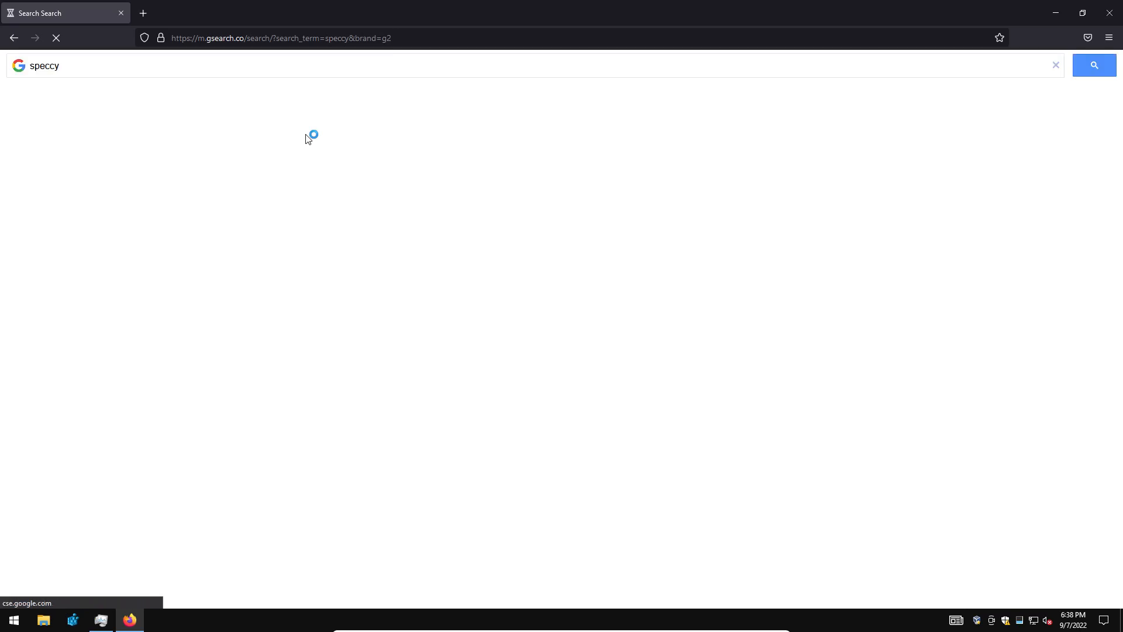
pyautogui.scroll(-5, 93, 421)
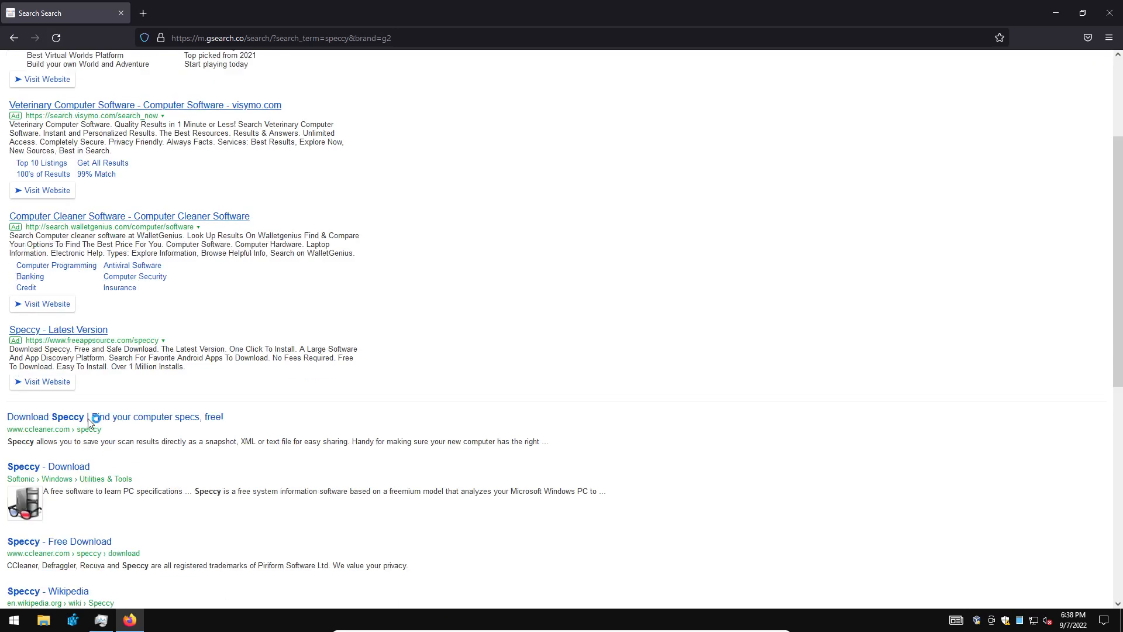
pyautogui.click(54, 330)
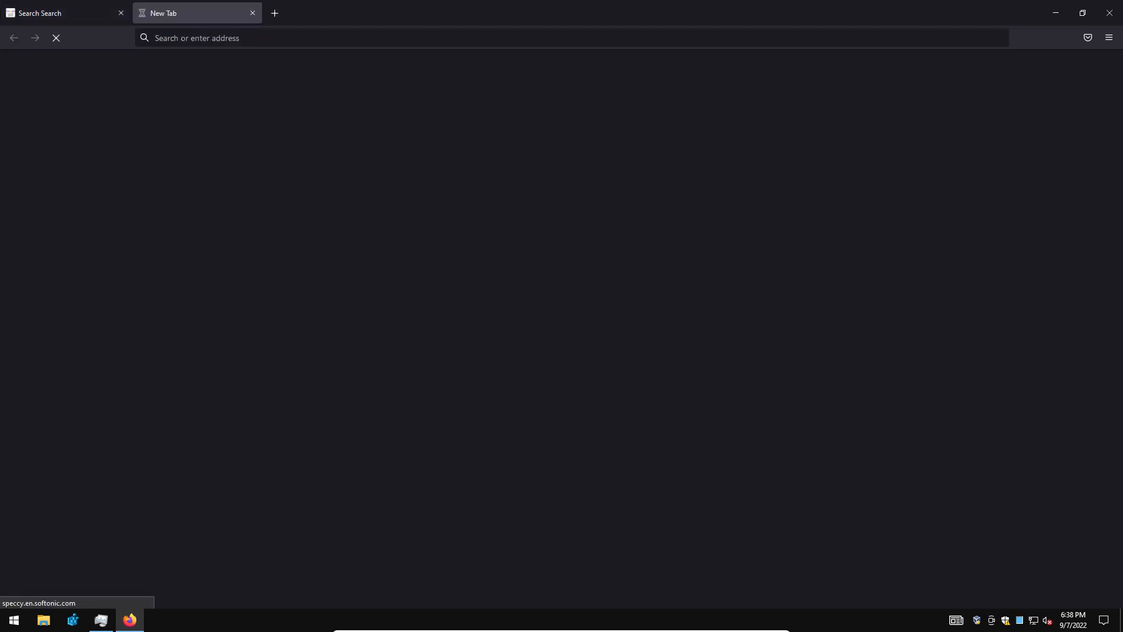
pyautogui.click(251, 14)
pyautogui.click(46, 283)
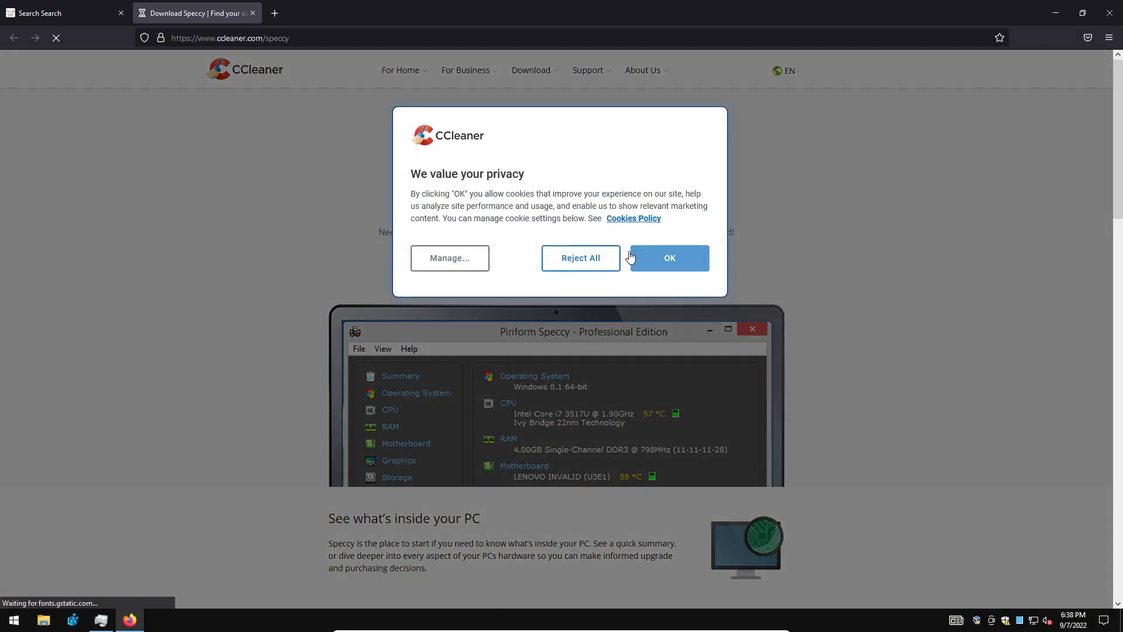
# Reject cookies, download the free spsetup132.exe installer, run it, and close Firefox.
pyautogui.click(581, 258)
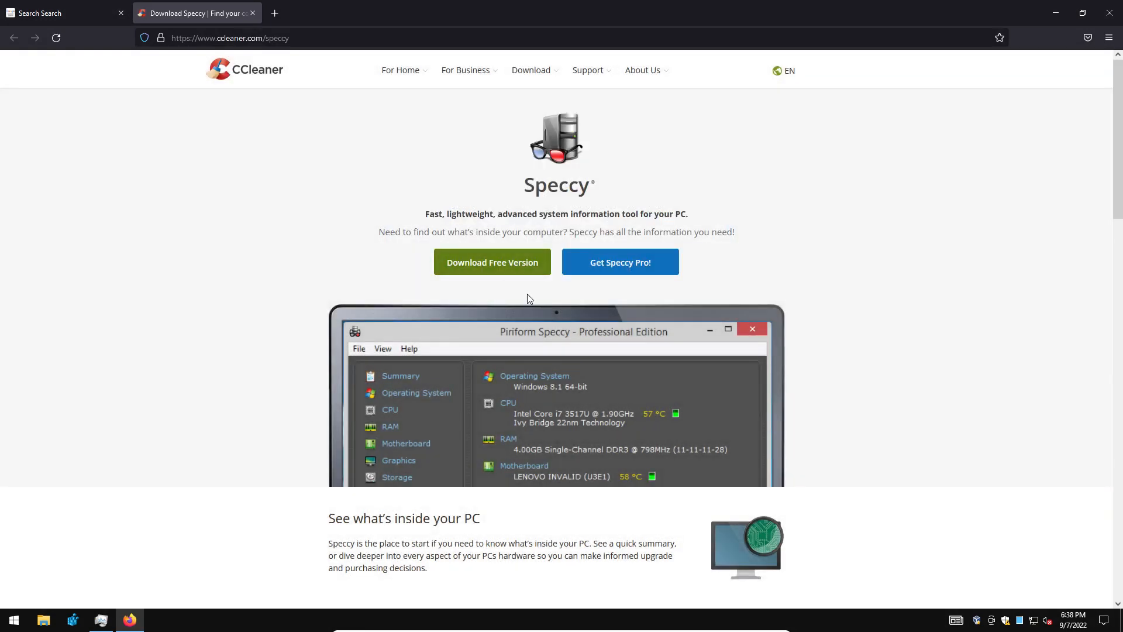
pyautogui.click(507, 267)
pyautogui.click(330, 495)
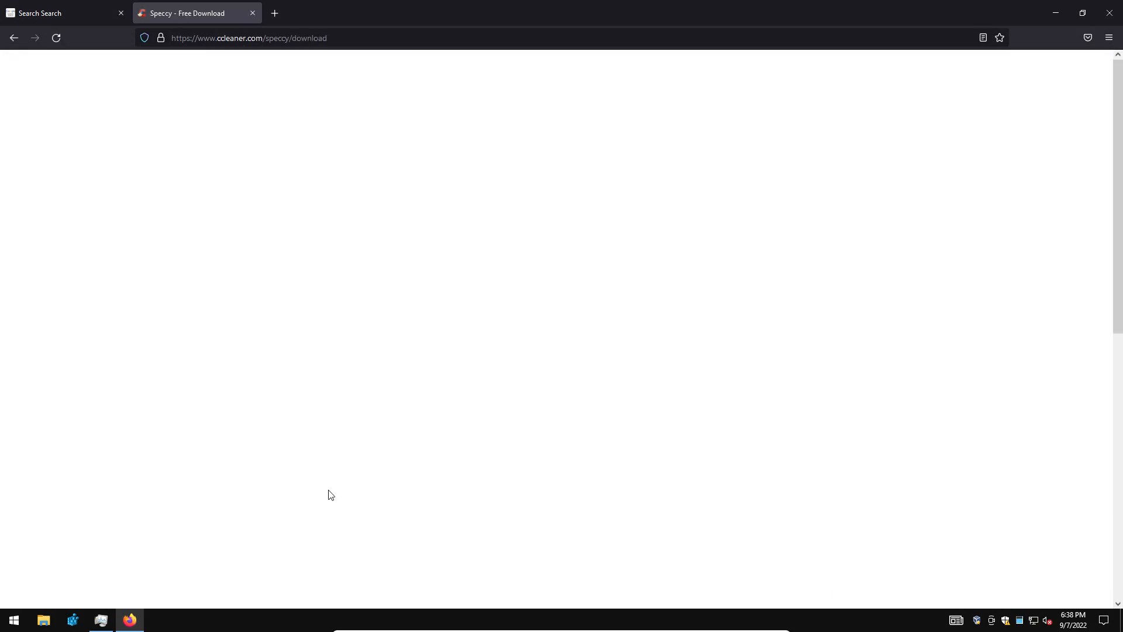
pyautogui.click(526, 521)
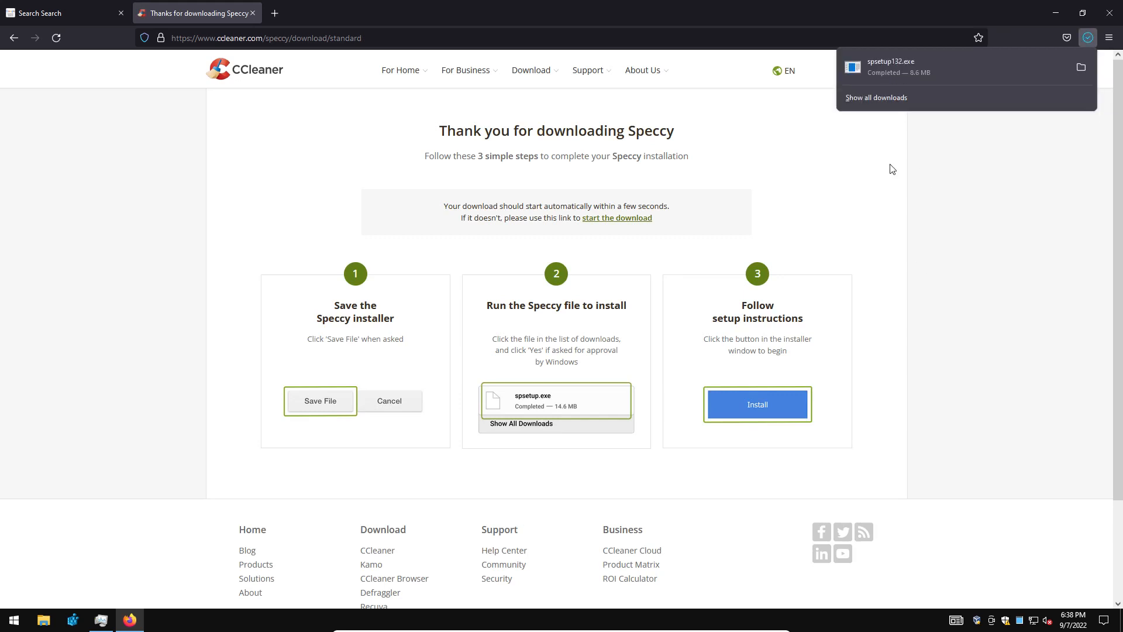
pyautogui.click(888, 73)
pyautogui.click(602, 323)
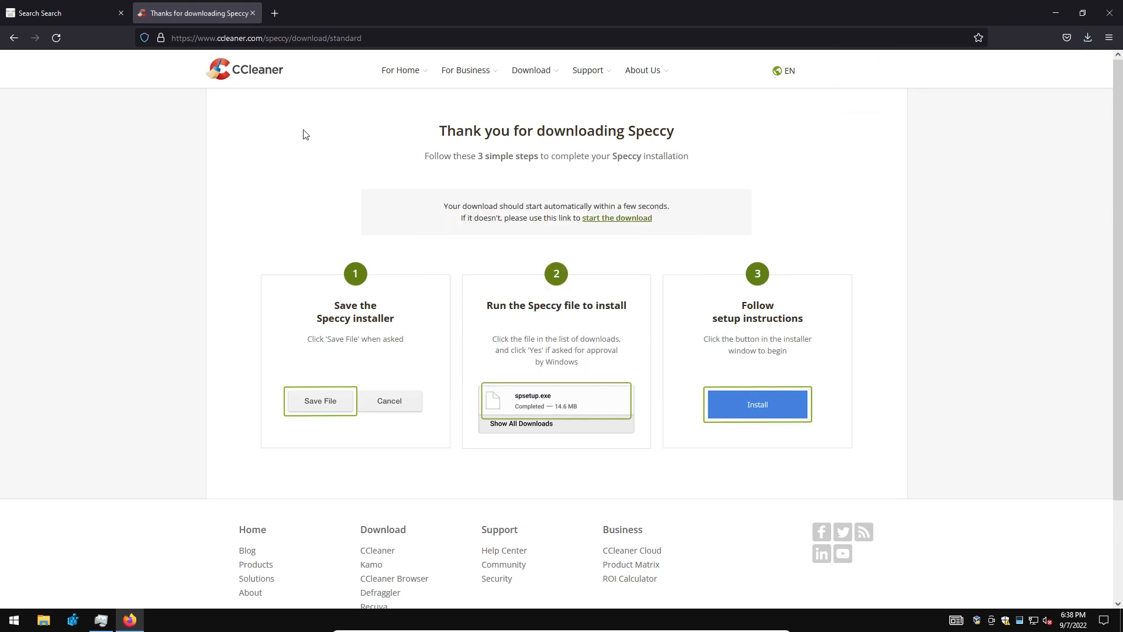
pyautogui.click(252, 13)
pyautogui.click(1110, 13)
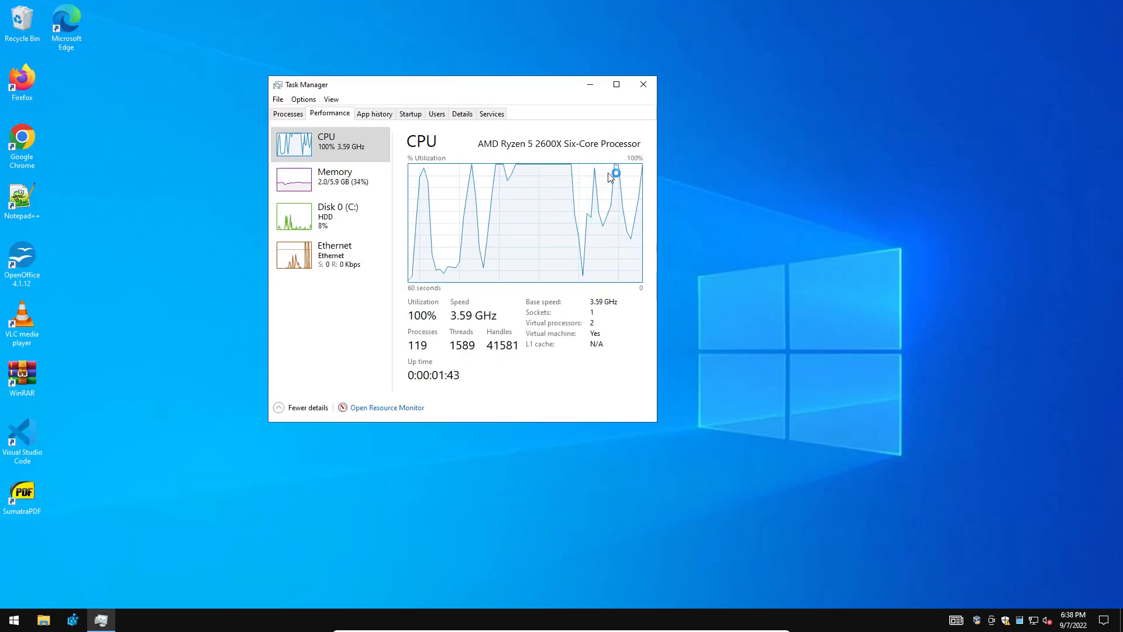
# Close Task Manager, install Speccy, and launch it.
pyautogui.click(641, 82)
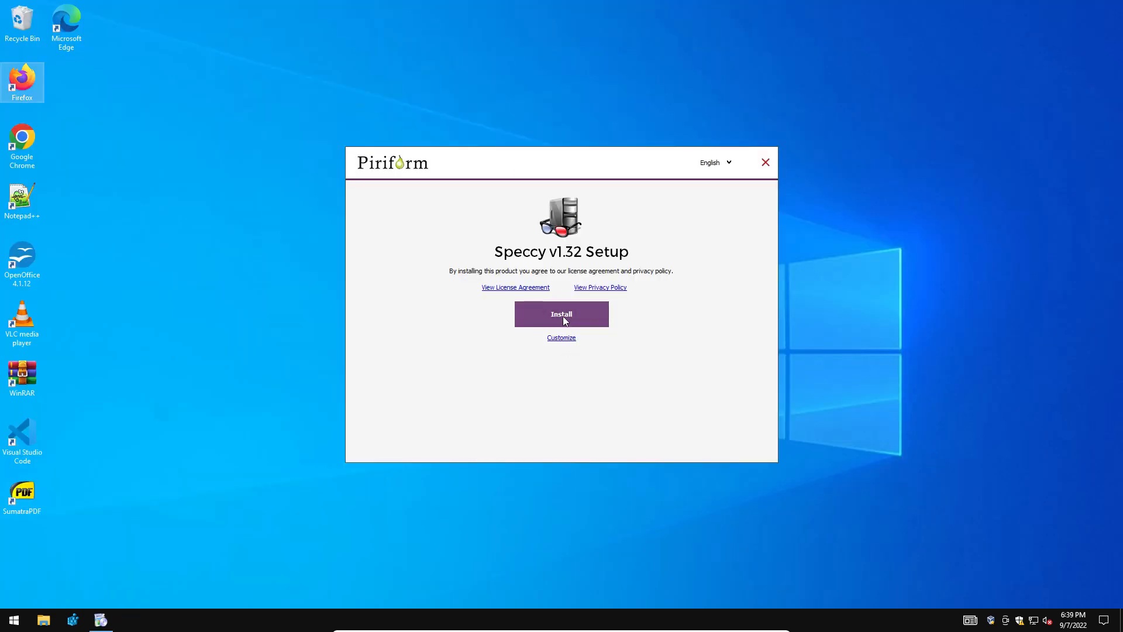
pyautogui.click(564, 316)
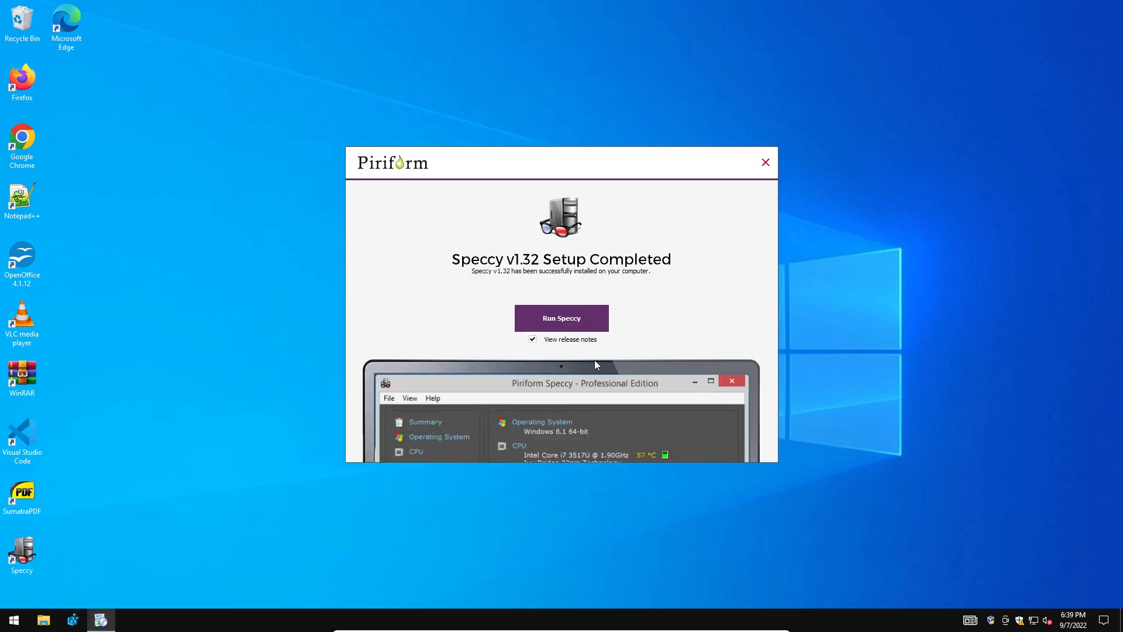
pyautogui.click(548, 326)
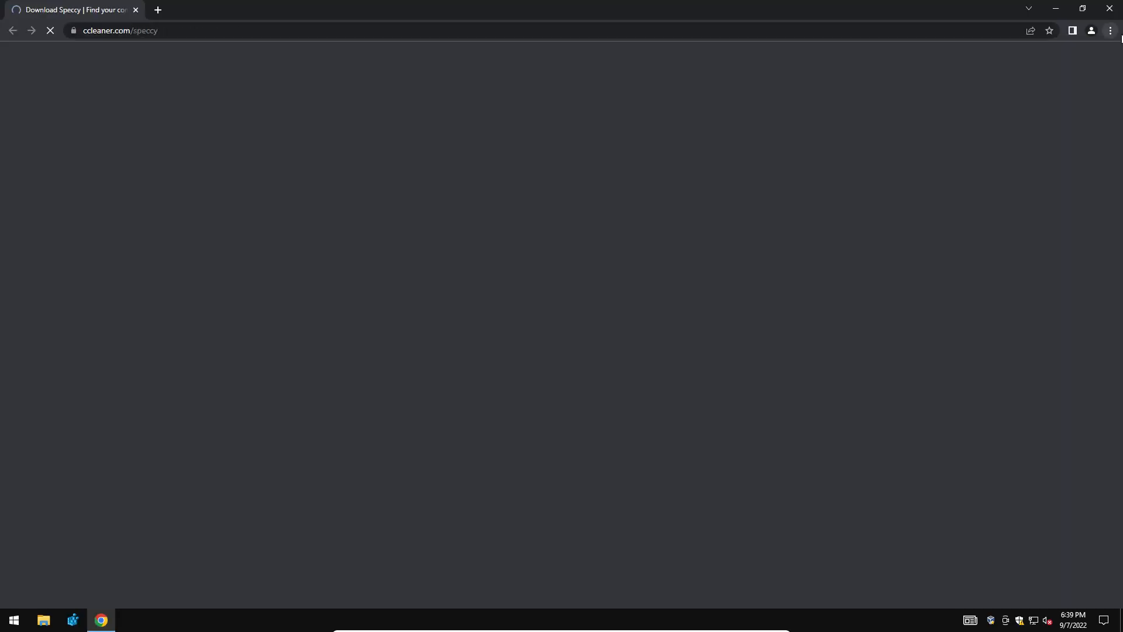
pyautogui.click(1110, 8)
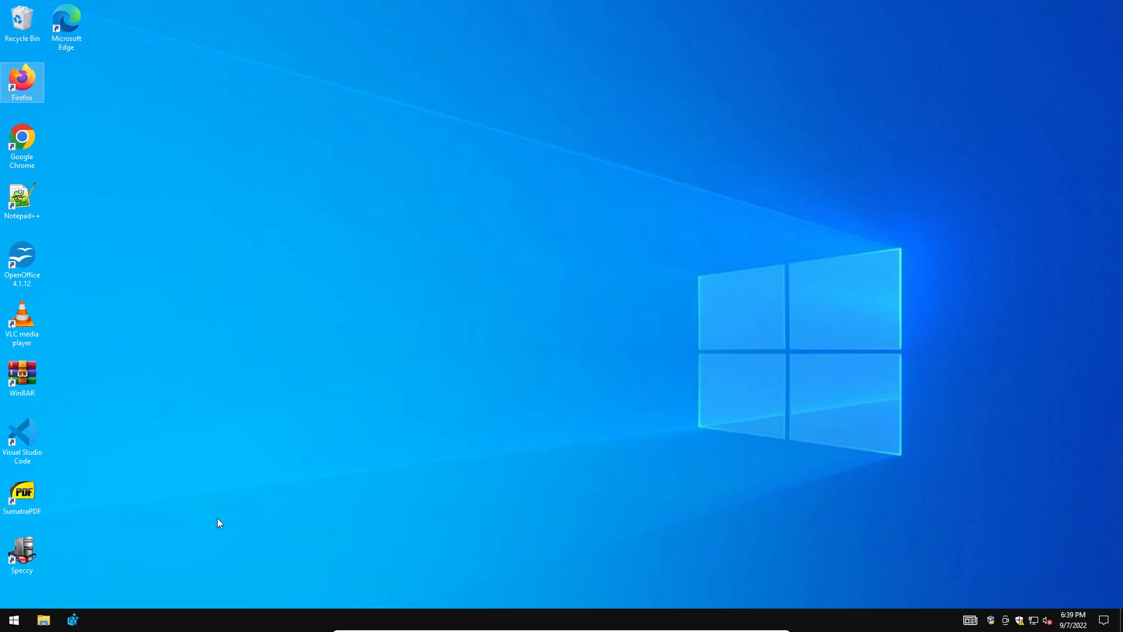
# Check Speccy's CPU details showing Virtualization: Not supported, then close Speccy.
pyautogui.doubleClick(22, 553)
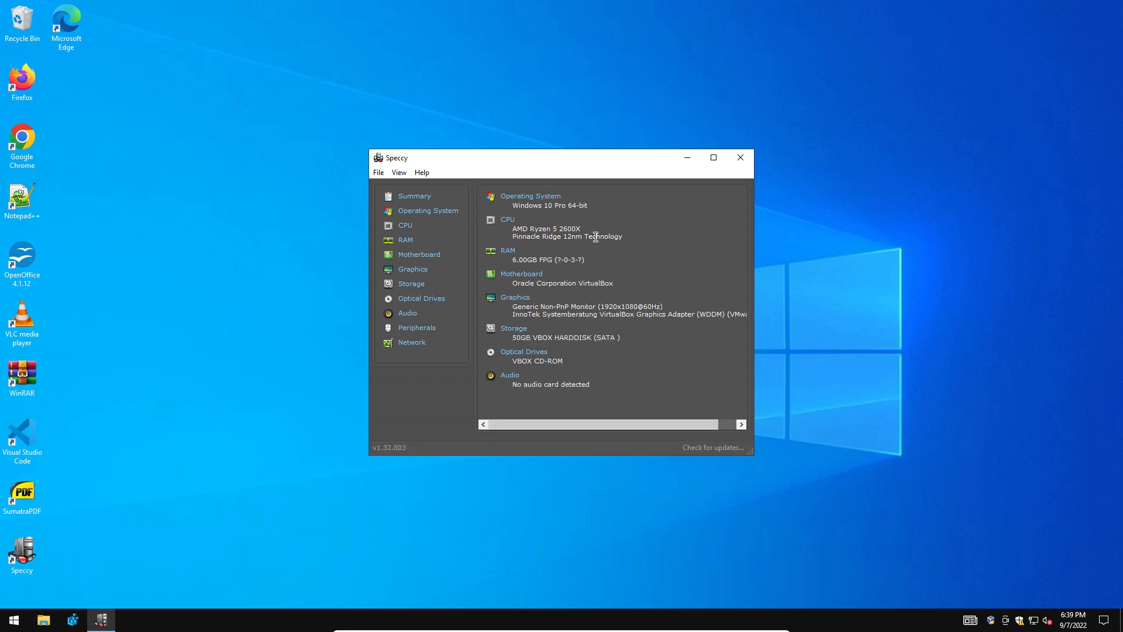
pyautogui.click(406, 227)
pyautogui.moveTo(527, 202); pyautogui.dragTo(510, 325)
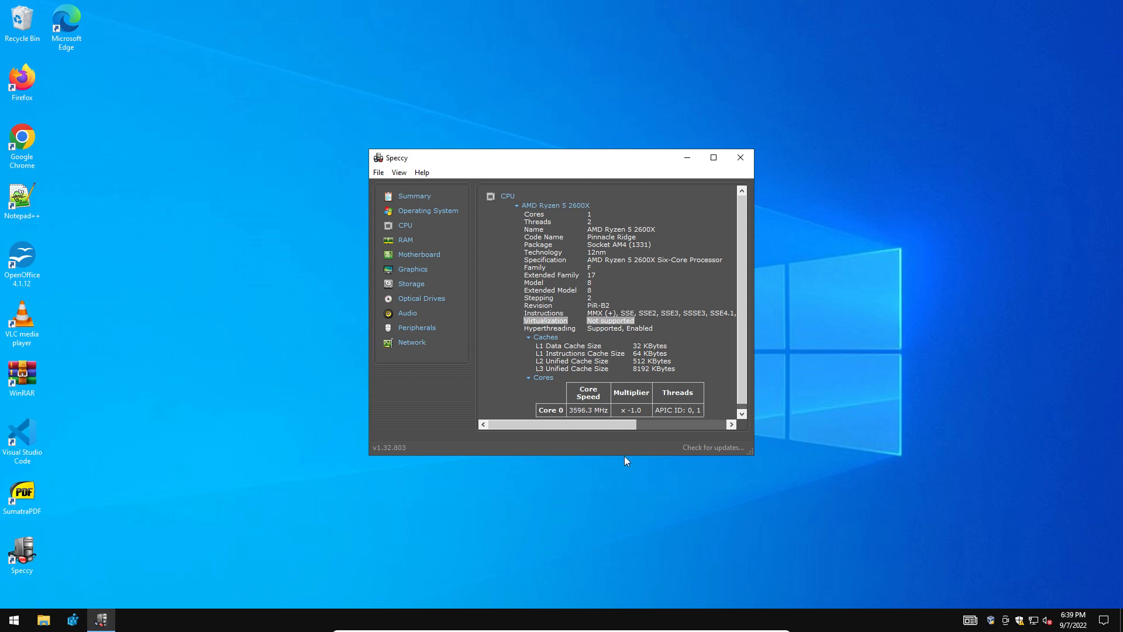
pyautogui.click(741, 158)
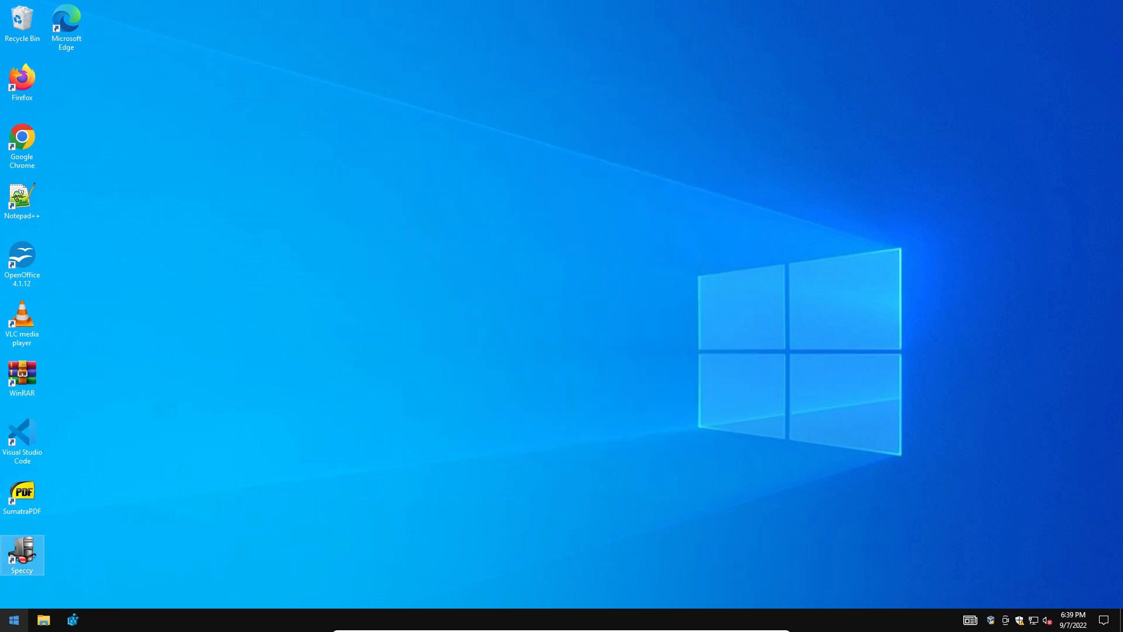
# Shut down the Windows 10 VM and minimize it to reach the VirtualBox Manager.
pyautogui.click(44, 619)
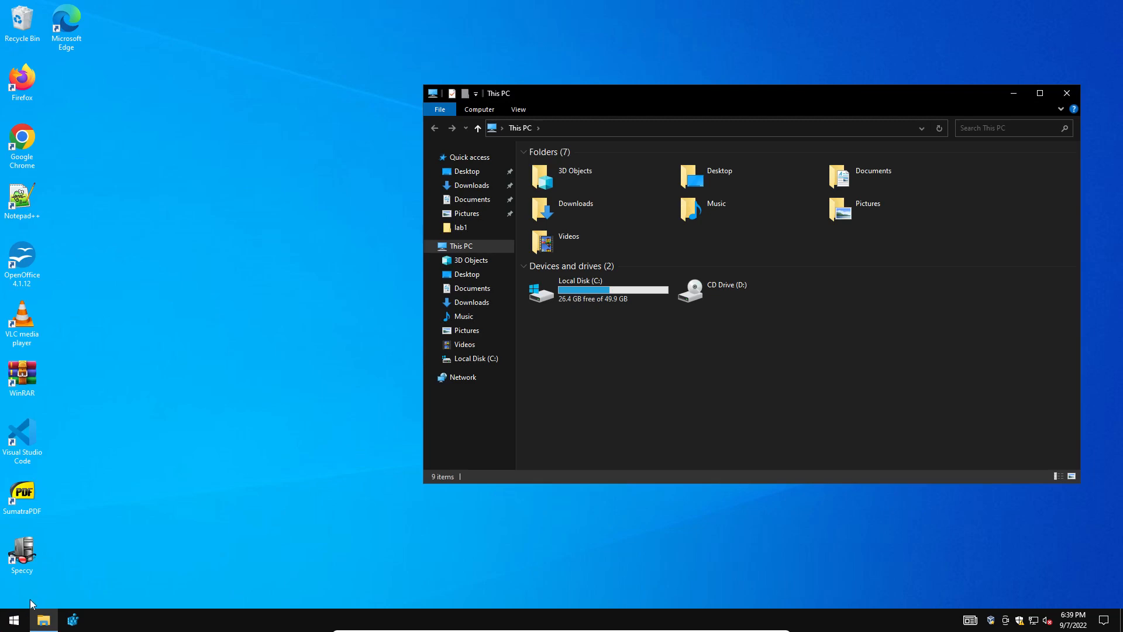
pyautogui.click(16, 621)
pyautogui.click(14, 594)
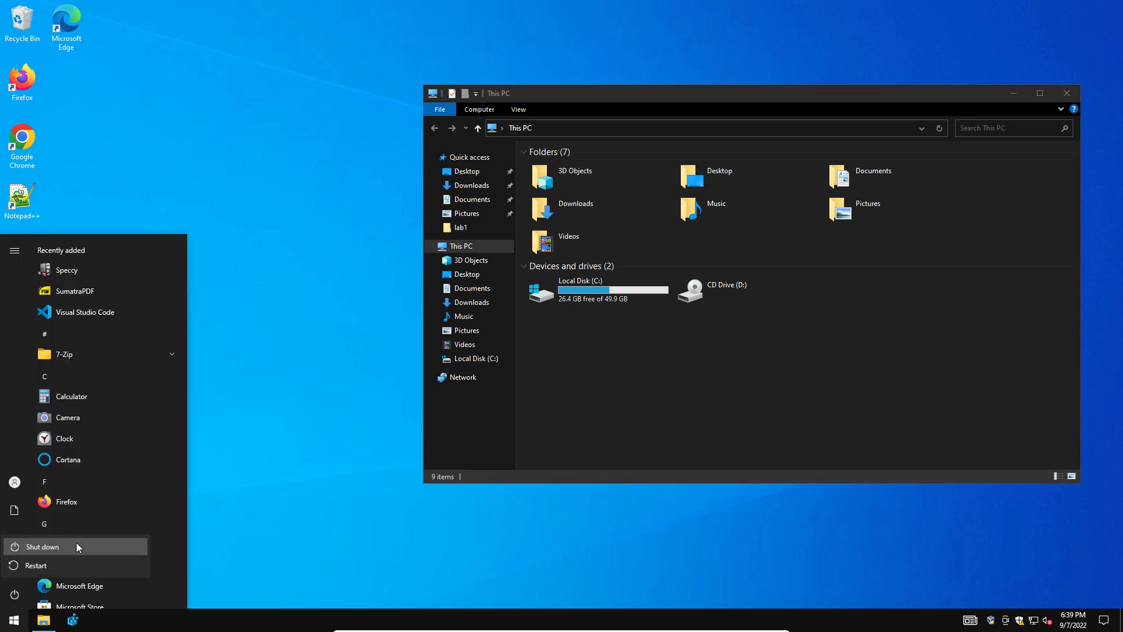
pyautogui.click(78, 547)
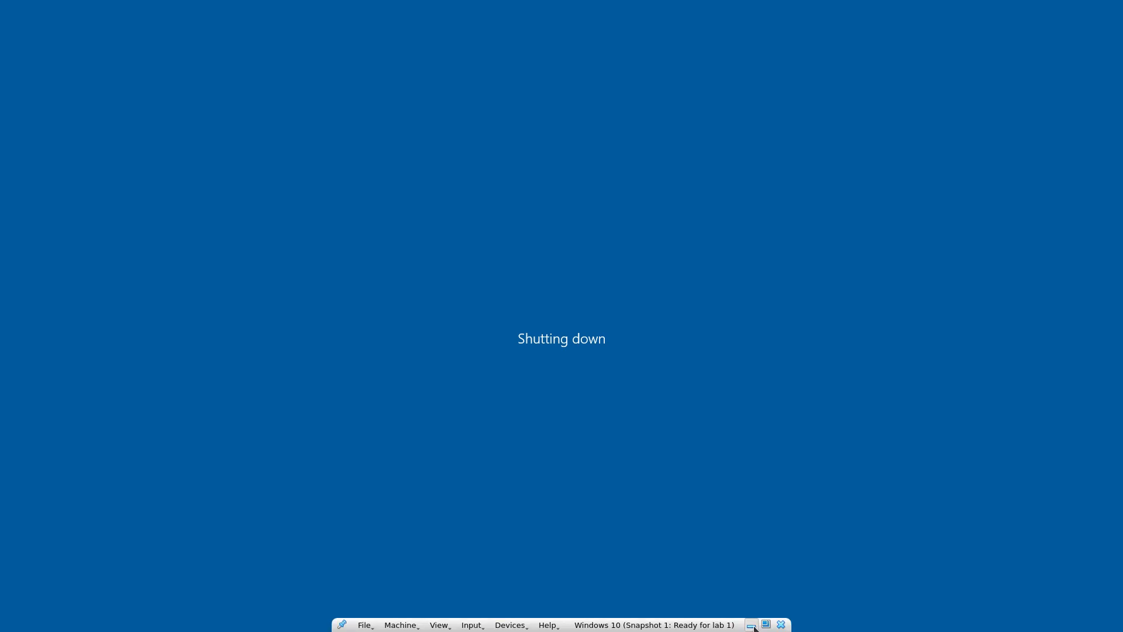
pyautogui.click(752, 627)
# Enable Nested VT-x/AMD-V in the VM's System > Processor settings and restart it full-screen.
pyautogui.click(388, 107)
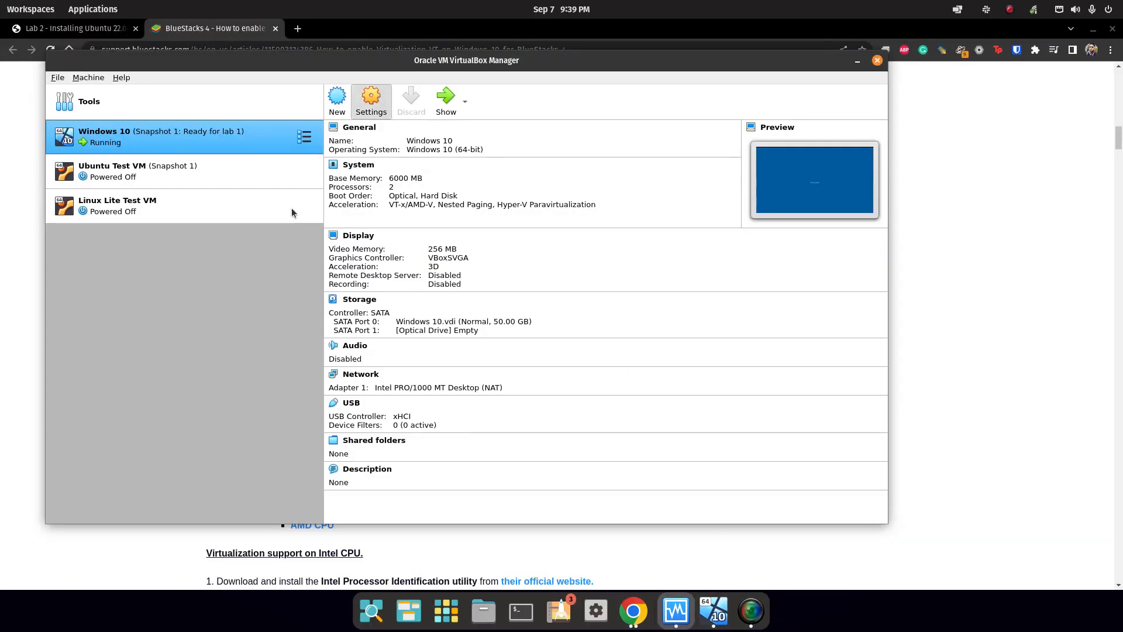
pyautogui.click(515, 160)
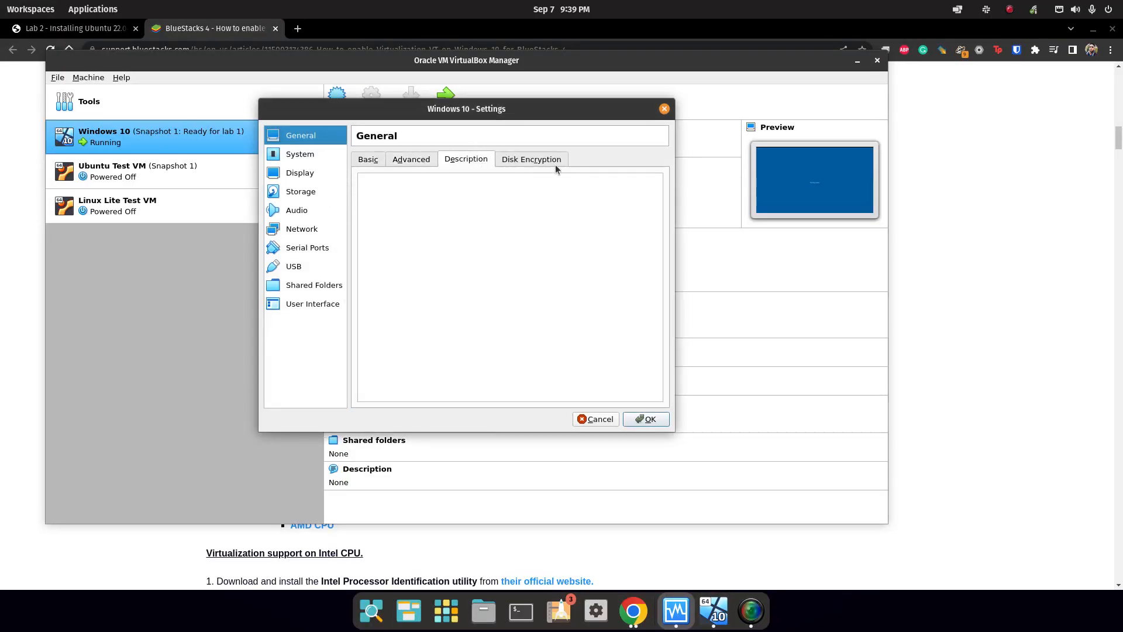
pyautogui.click(371, 158)
pyautogui.click(300, 154)
pyautogui.click(439, 160)
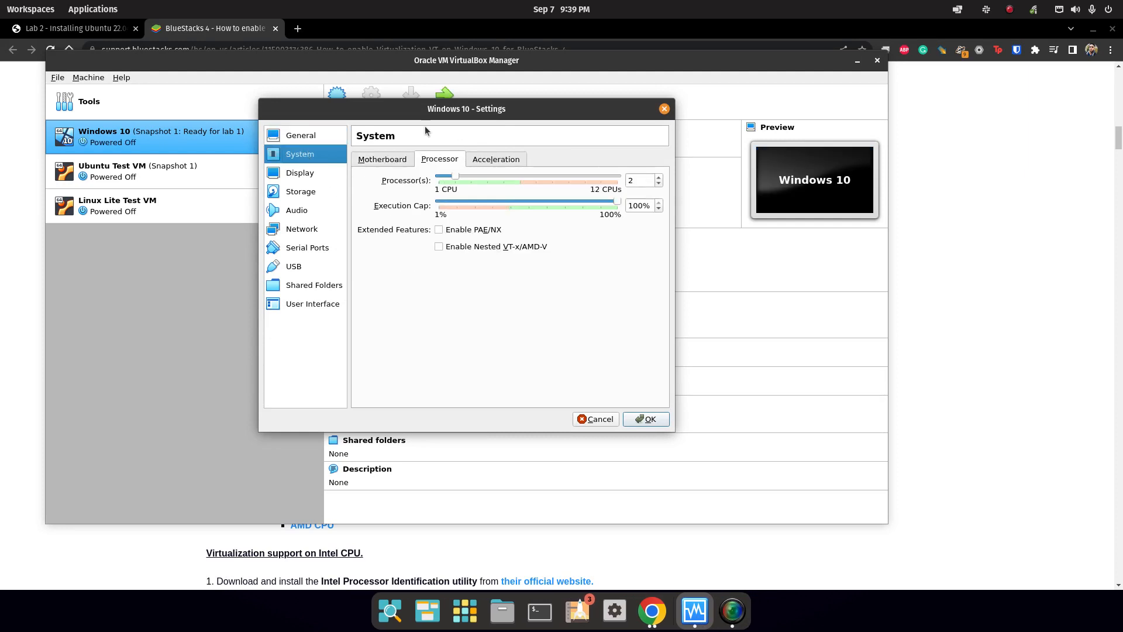
pyautogui.click(440, 247)
pyautogui.click(647, 419)
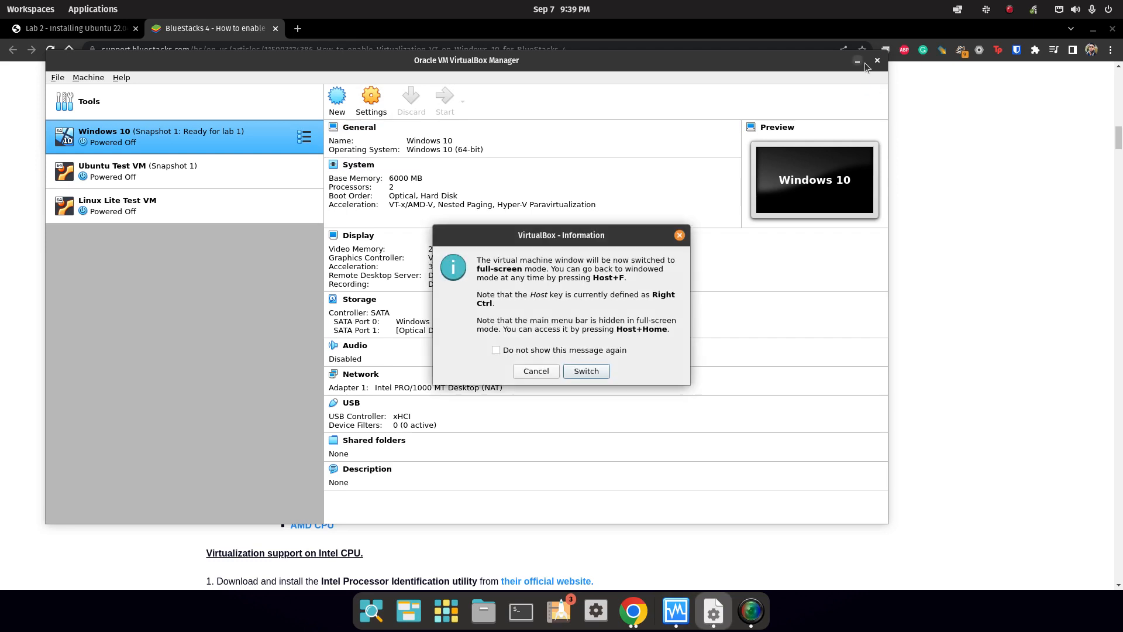
pyautogui.press('Return')
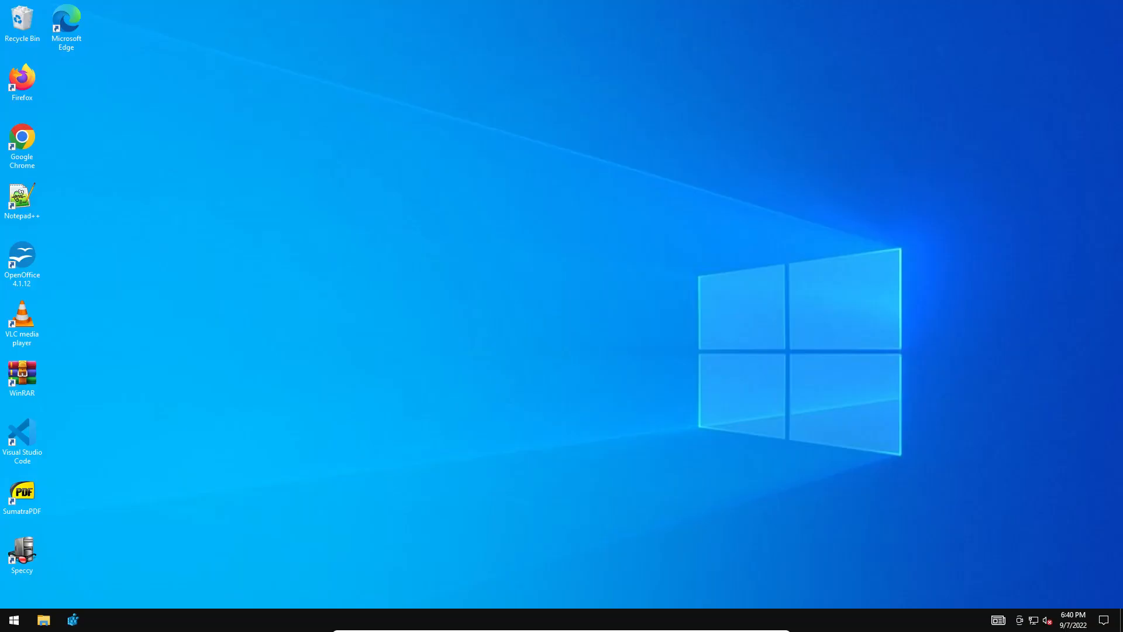
# Rerun Speccy's CPU view to confirm Virtualization: Supported, Disabled, then close it.
pyautogui.doubleClick(26, 550)
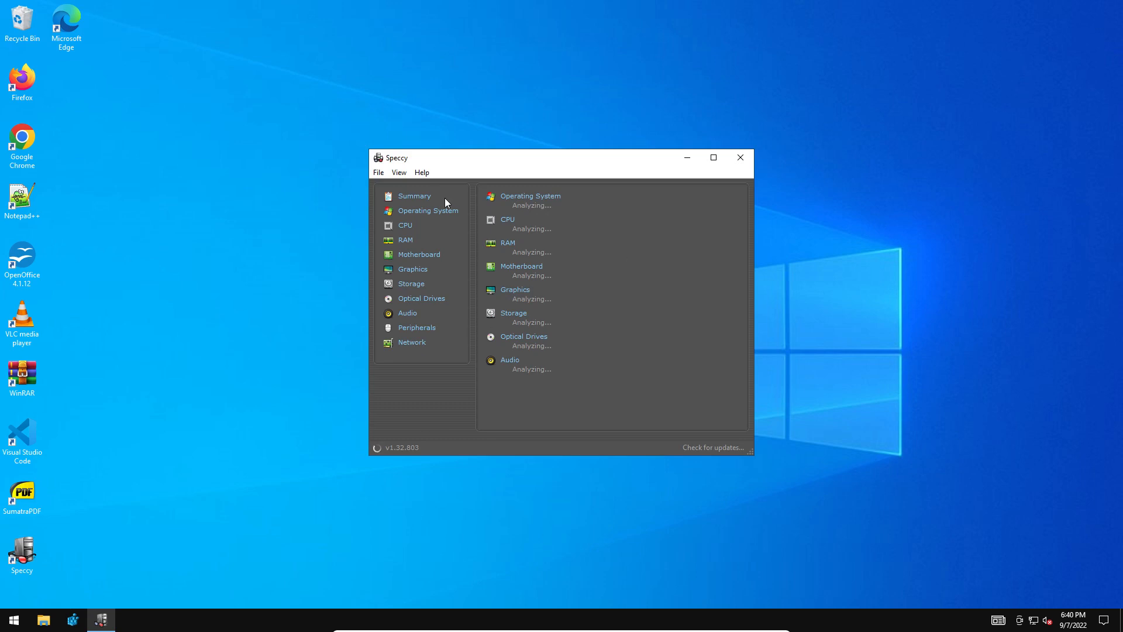
pyautogui.click(403, 226)
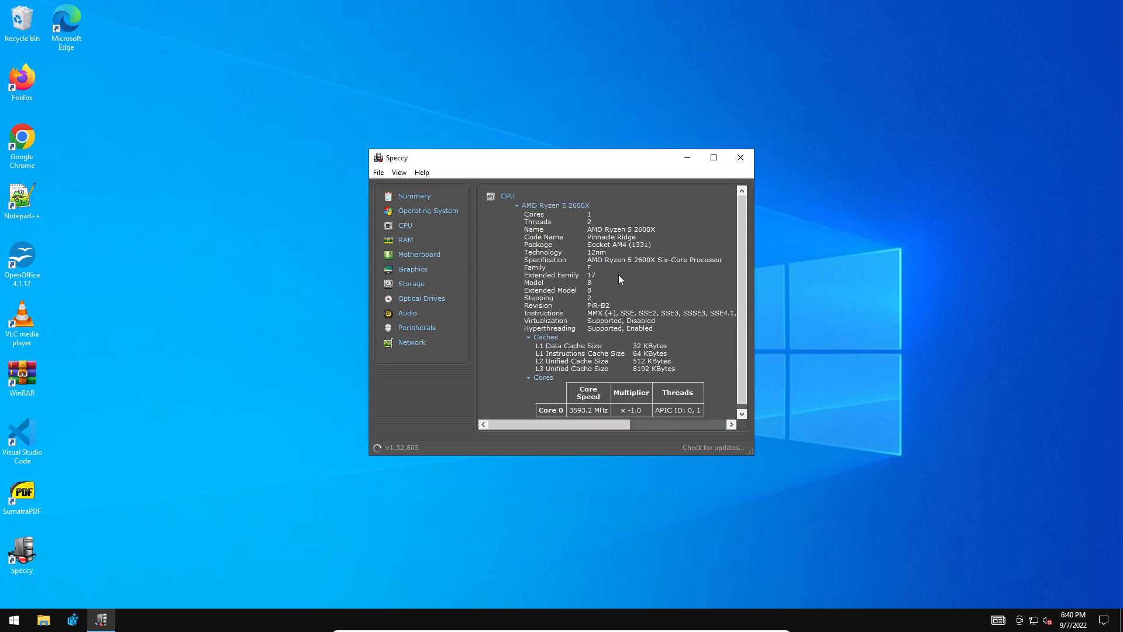
pyautogui.moveTo(522, 318); pyautogui.dragTo(677, 320)
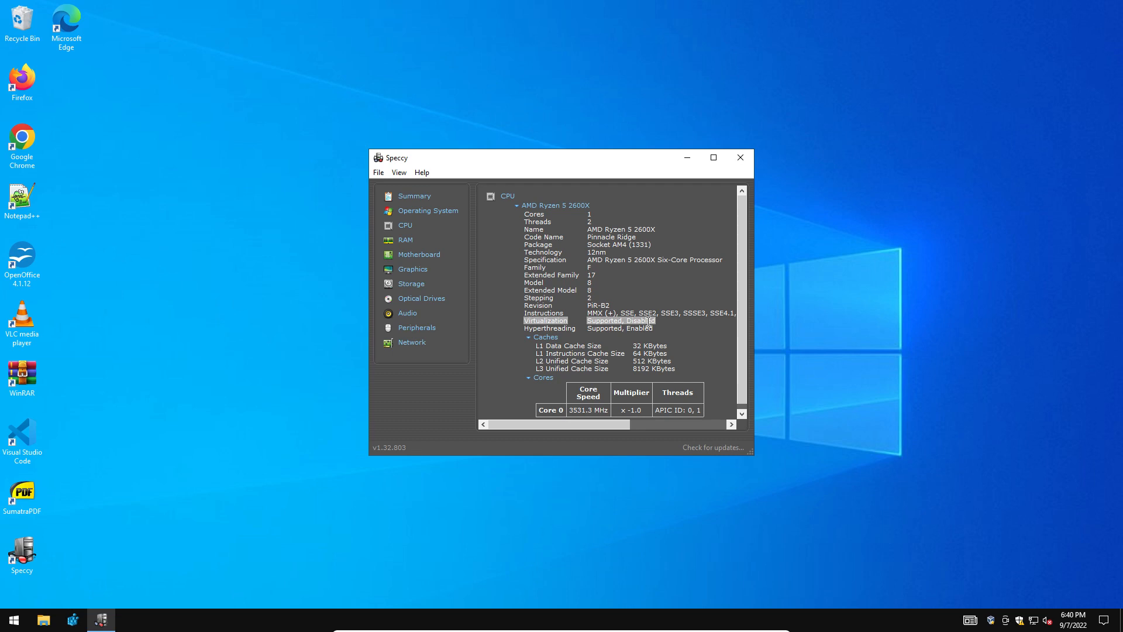
pyautogui.click(740, 158)
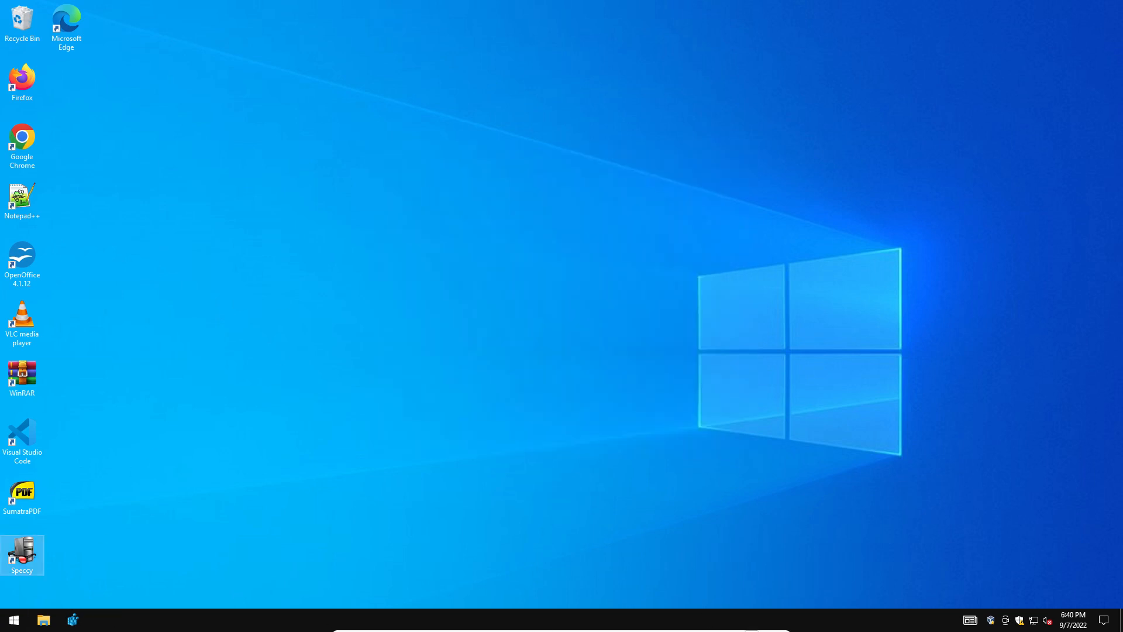
# Minimize the VM and Manager, read Question 2 on the Lab 2 tab, then return to the VM.
pyautogui.click(749, 626)
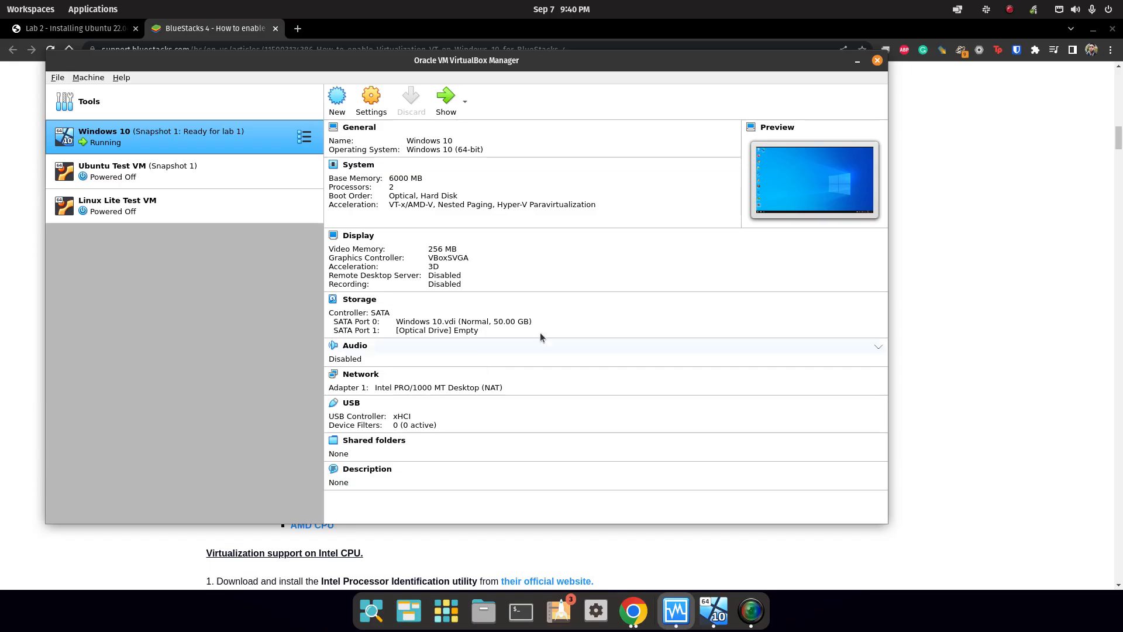
pyautogui.click(858, 61)
pyautogui.scroll(-5, 224, 140)
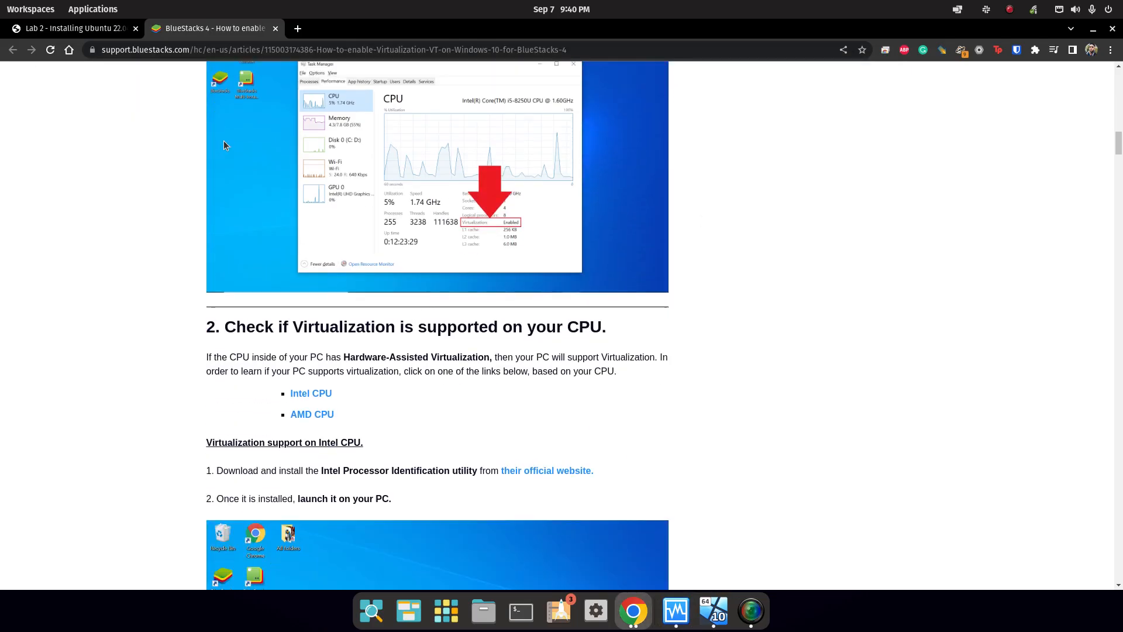
pyautogui.click(75, 28)
pyautogui.scroll(-3, 431, 281)
pyautogui.scroll(4, 507, 220)
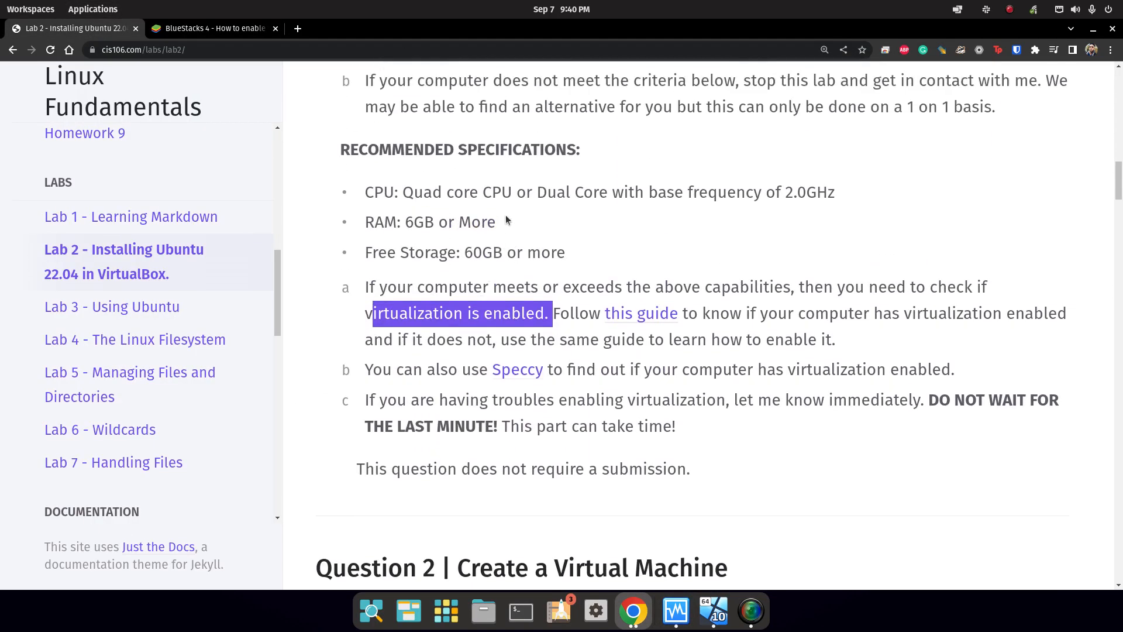
pyautogui.scroll(-12, 514, 213)
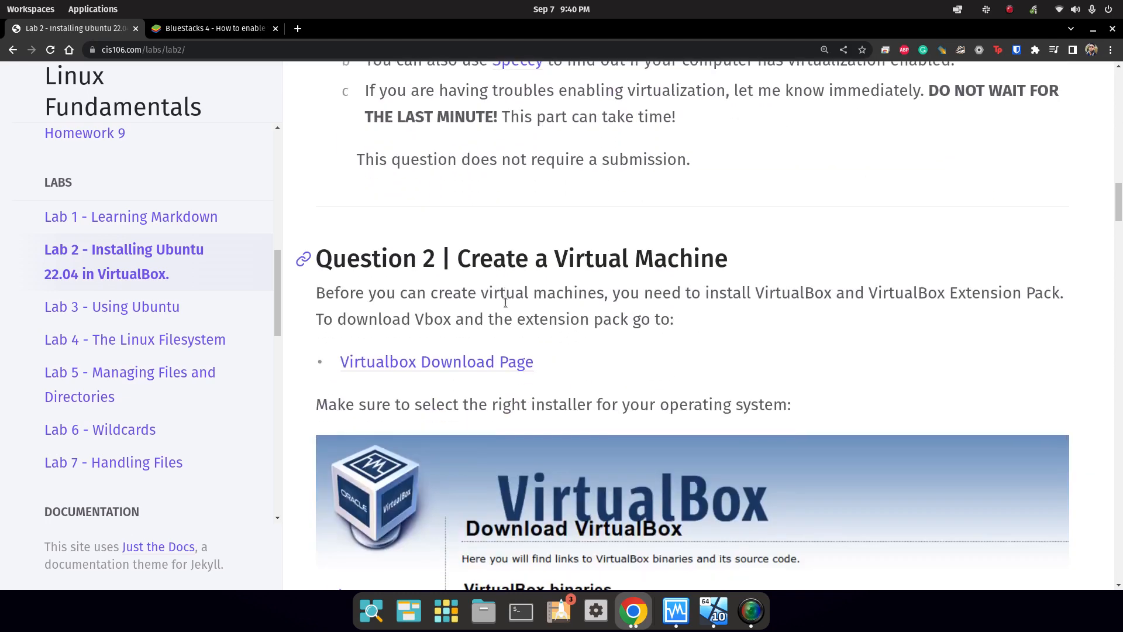
pyautogui.scroll(-2, 507, 298)
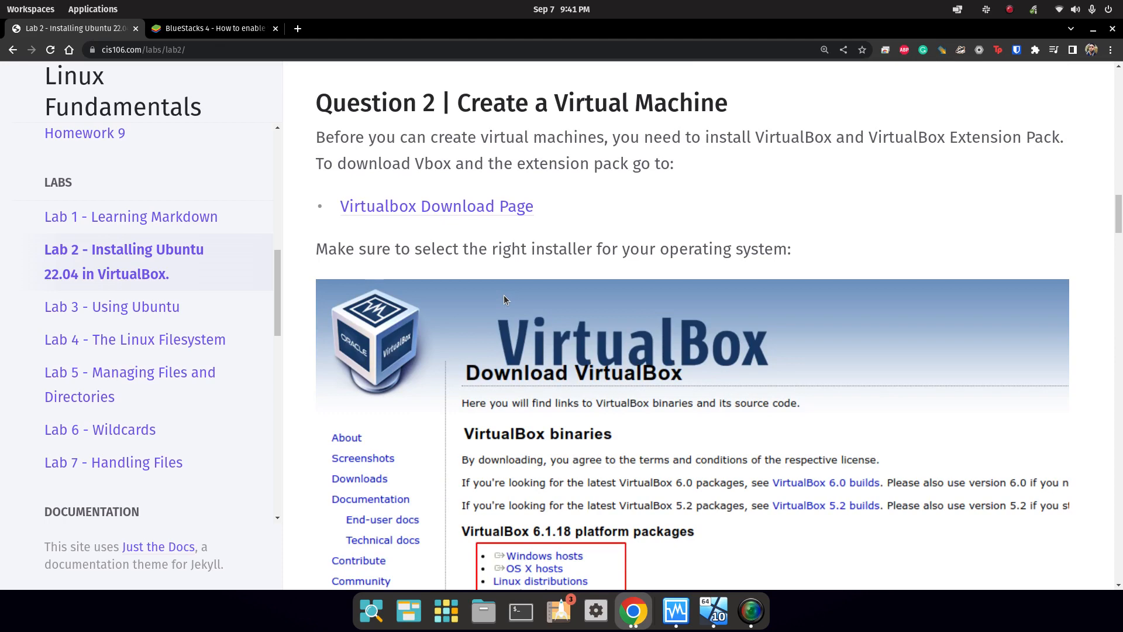
pyautogui.click(715, 612)
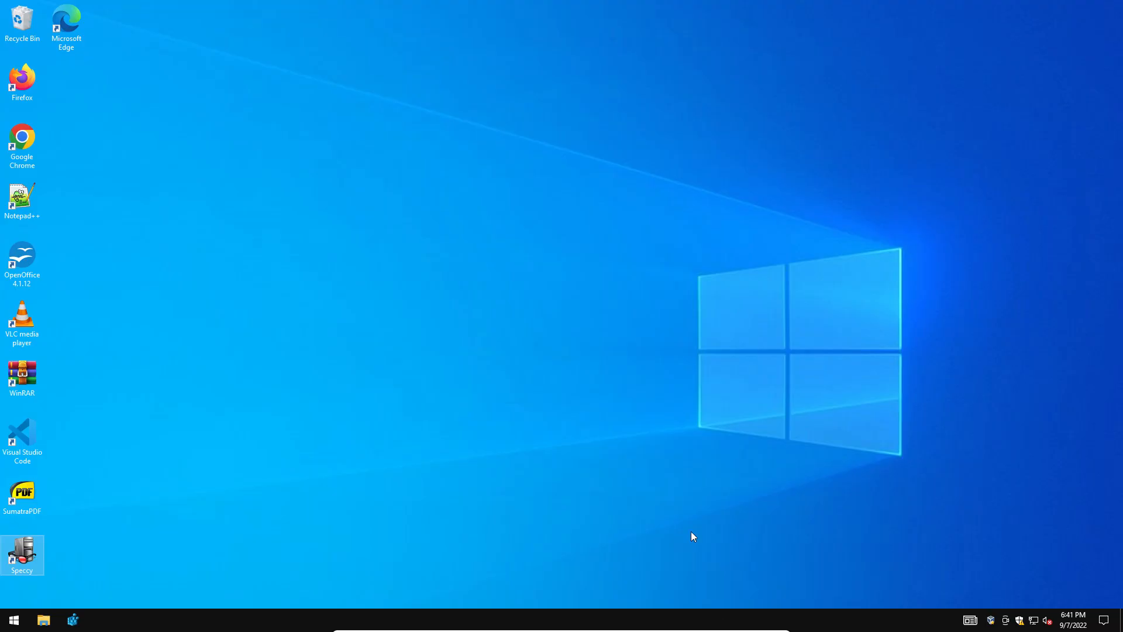
# Launch Firefox, search 'virtualbox', and open the Oracle VM VirtualBox result.
pyautogui.doubleClick(22, 79)
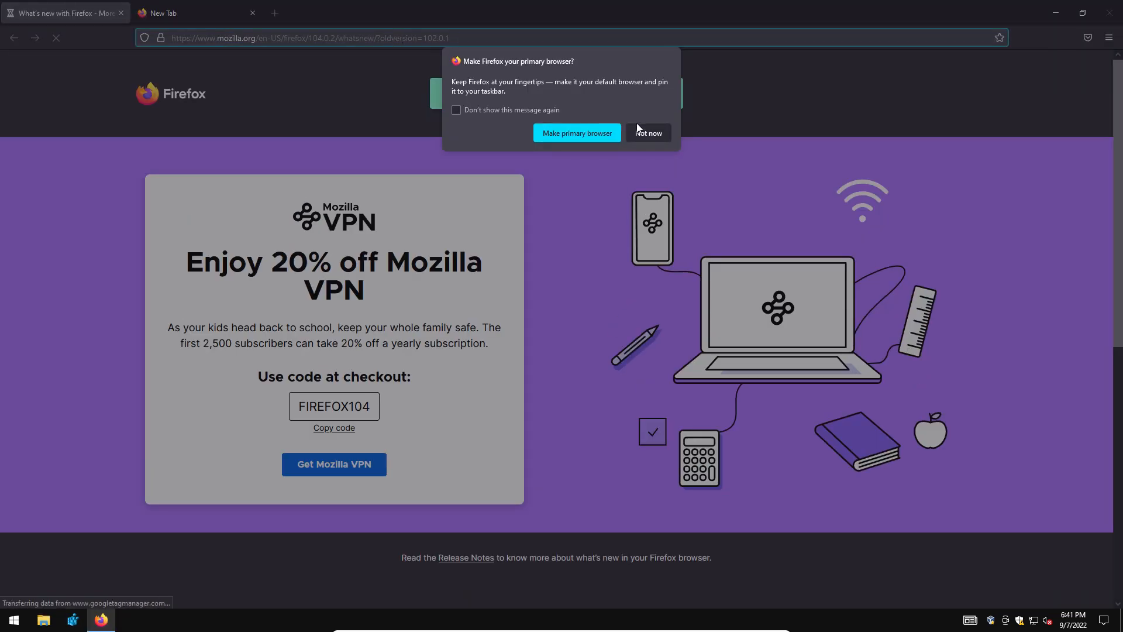
pyautogui.click(644, 131)
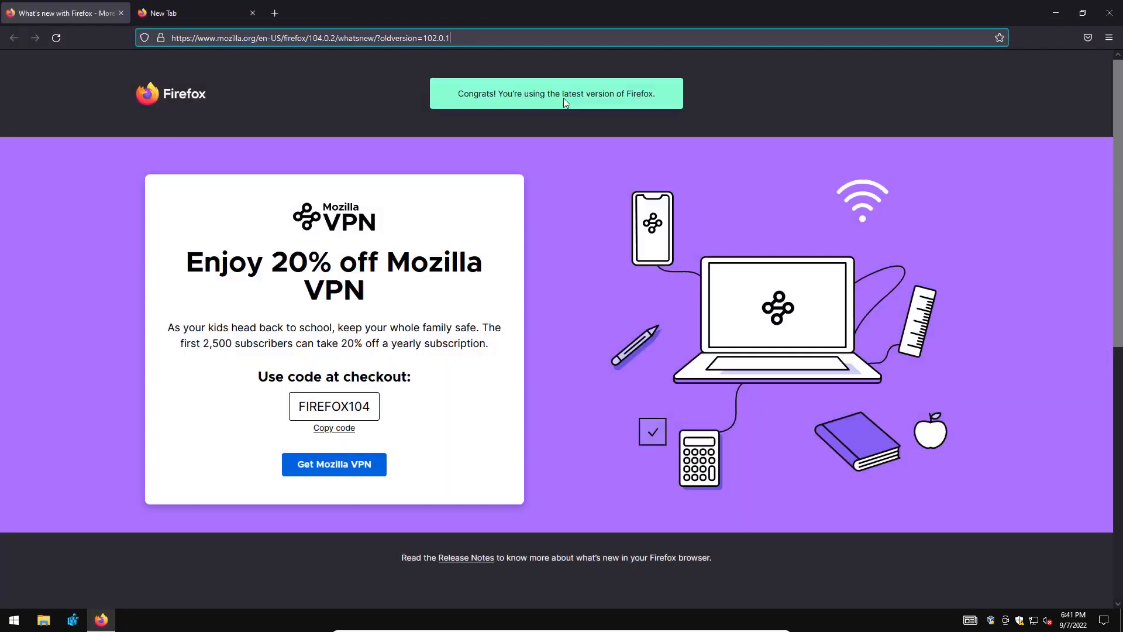
pyautogui.click(578, 37)
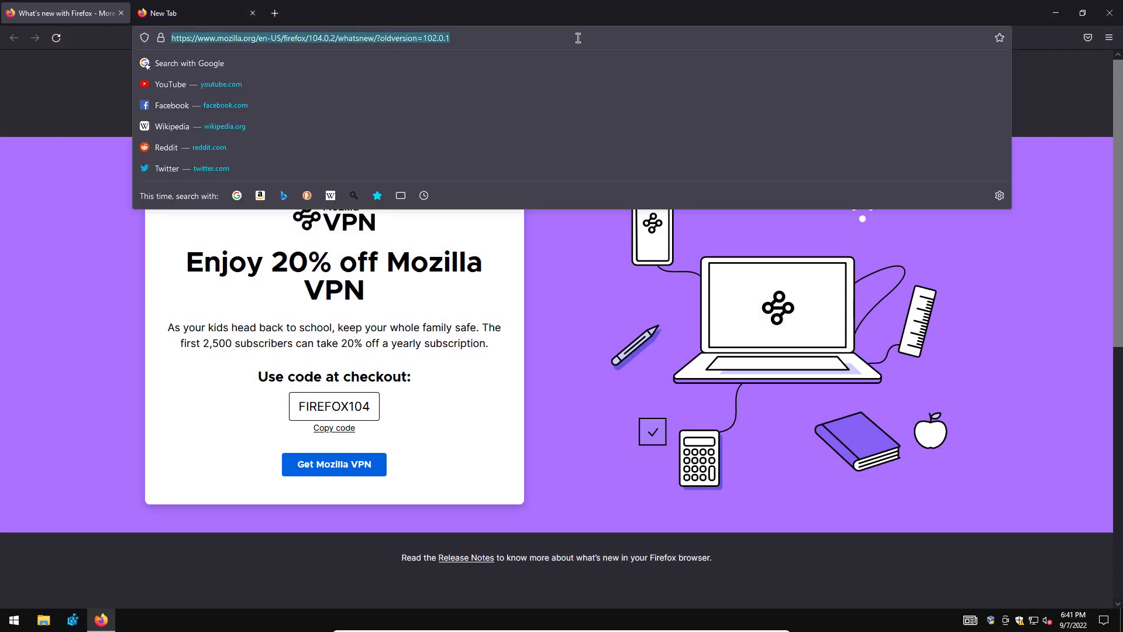
pyautogui.write('virtualbox')
pyautogui.press('Return')
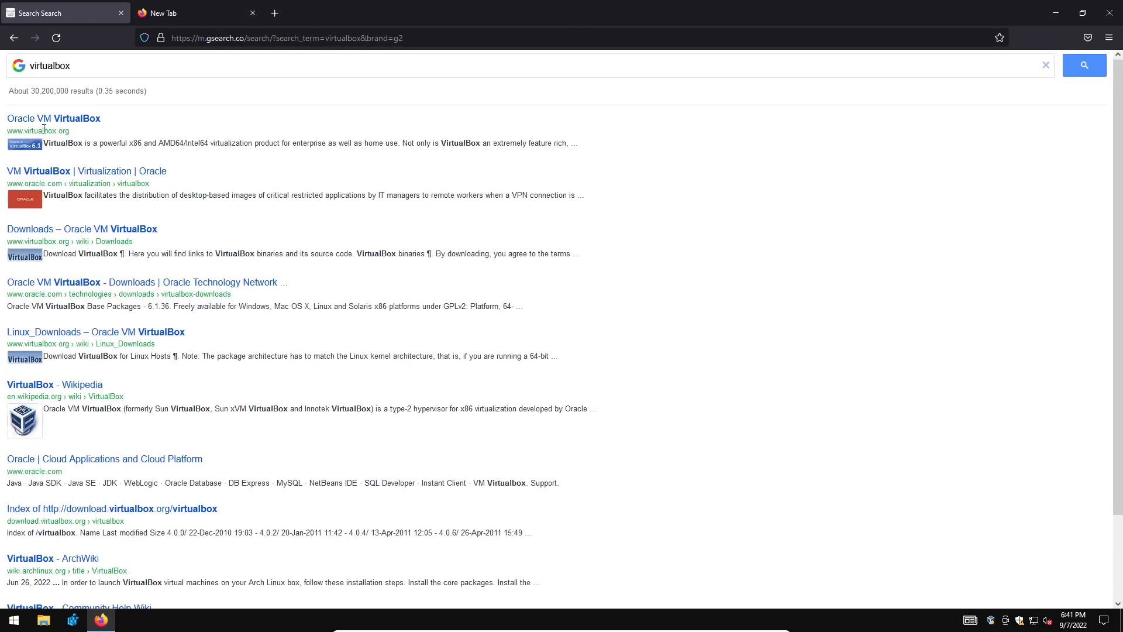
pyautogui.click(22, 118)
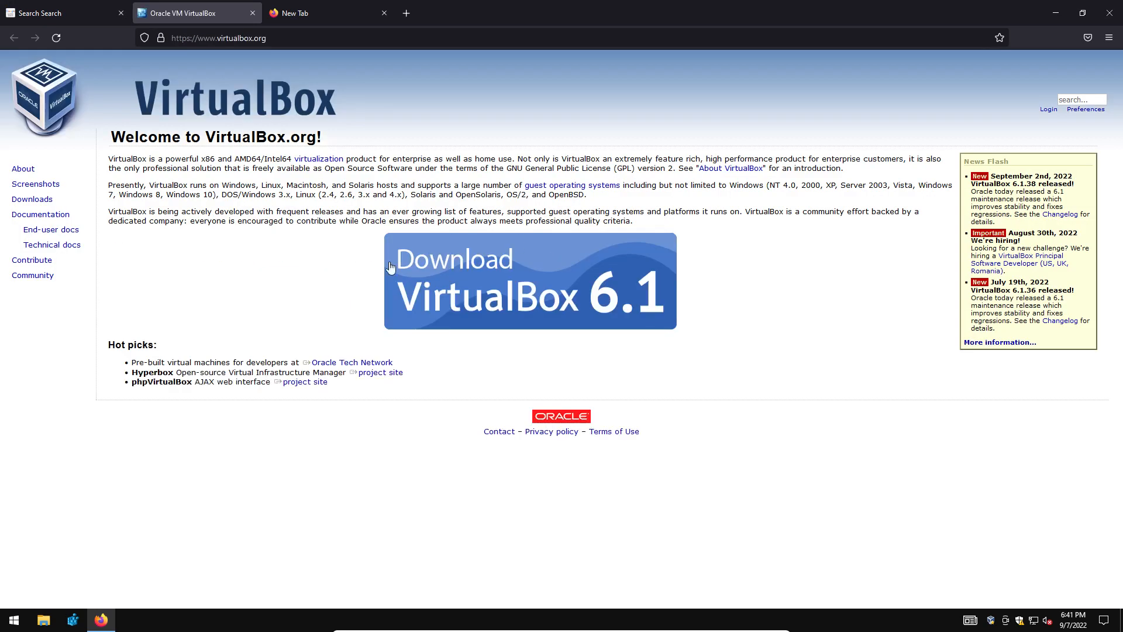
# Download the VirtualBox 6.1.38 Extension Pack for all supported platforms from the downloads page.
pyautogui.click(521, 240)
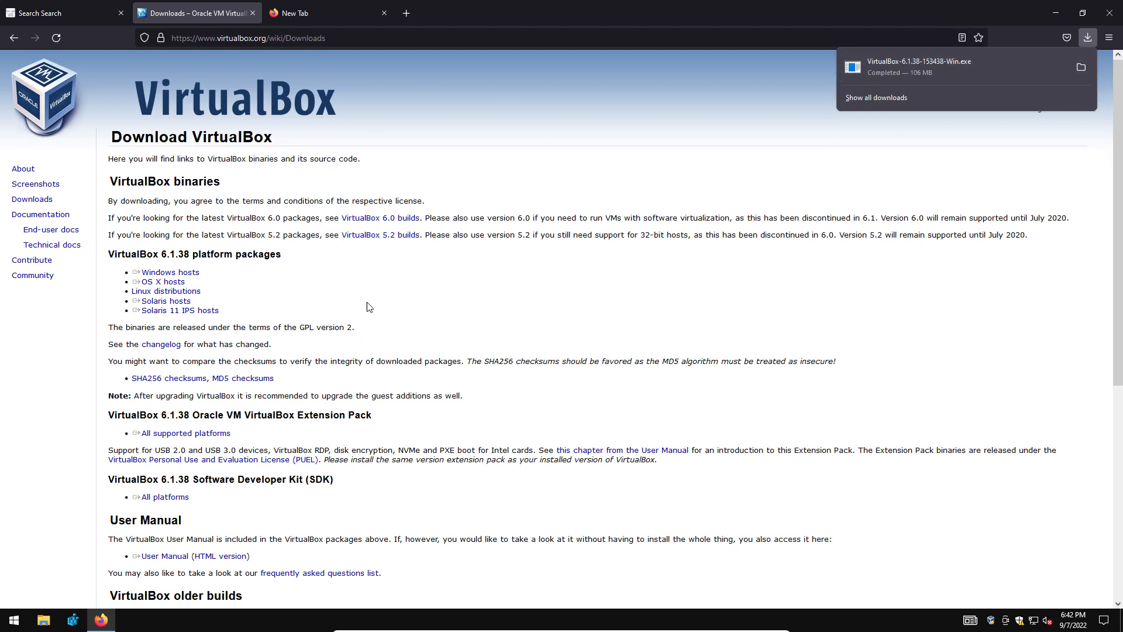
pyautogui.click(366, 321)
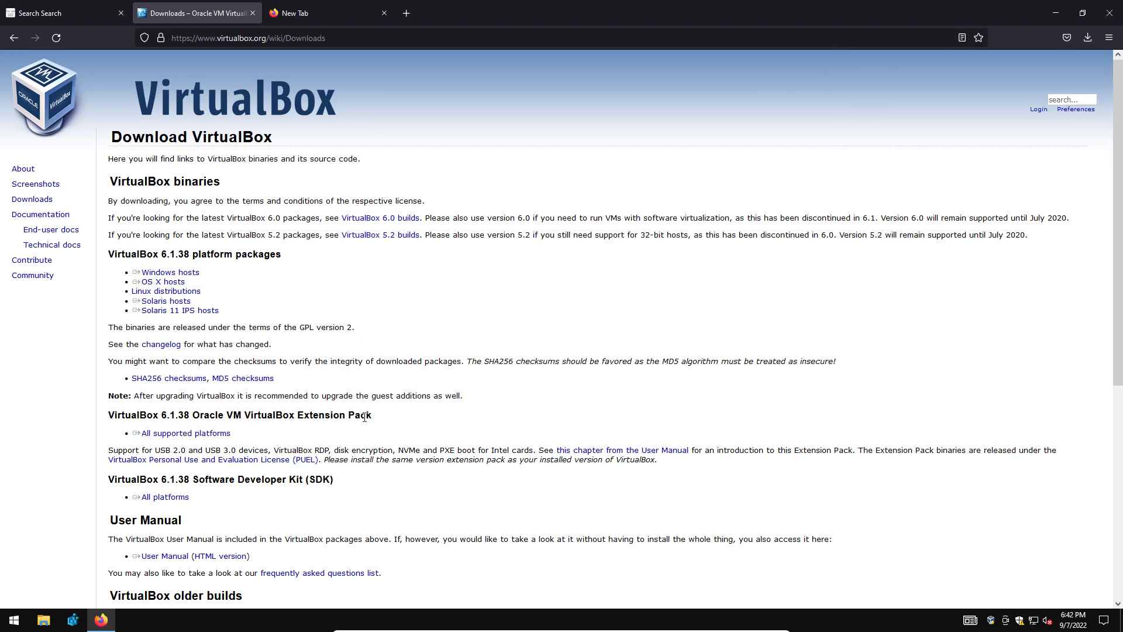
pyautogui.moveTo(367, 415); pyautogui.dragTo(173, 404)
pyautogui.click(182, 434)
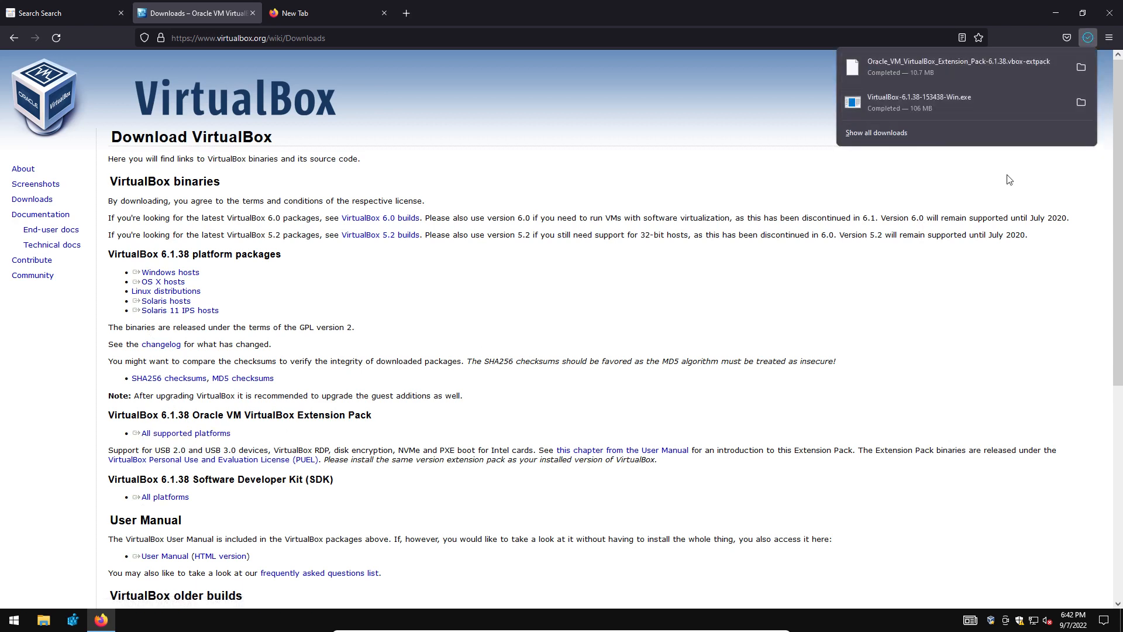
# Run the downloaded VirtualBox 6.1.38 Windows installer despite the warning, then minimize Firefox.
pyautogui.click(903, 101)
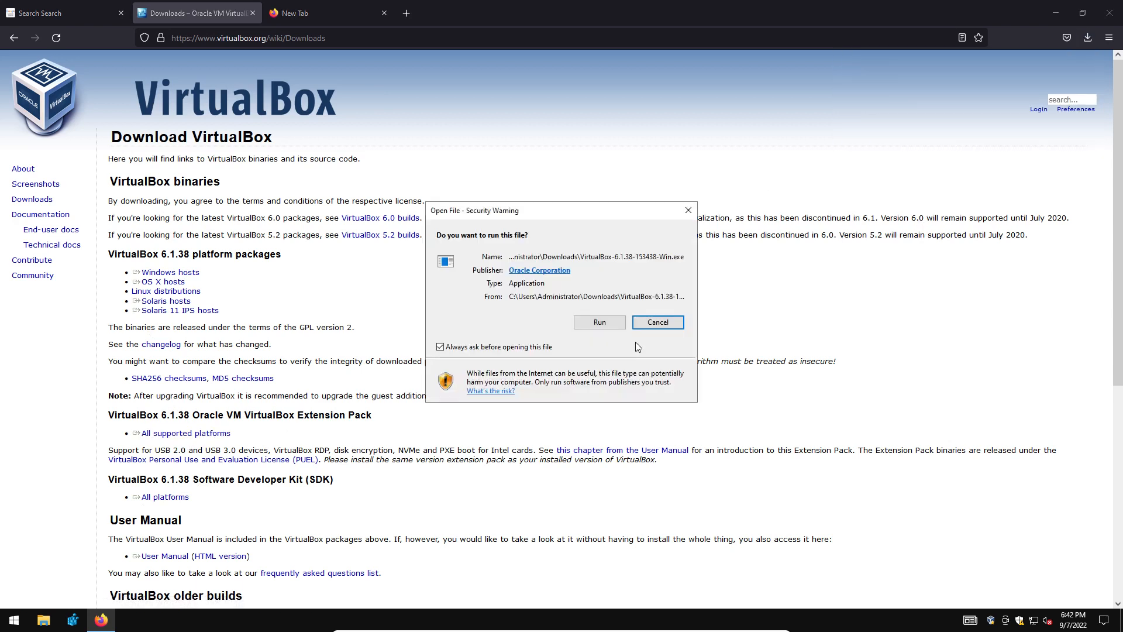
pyautogui.click(534, 321)
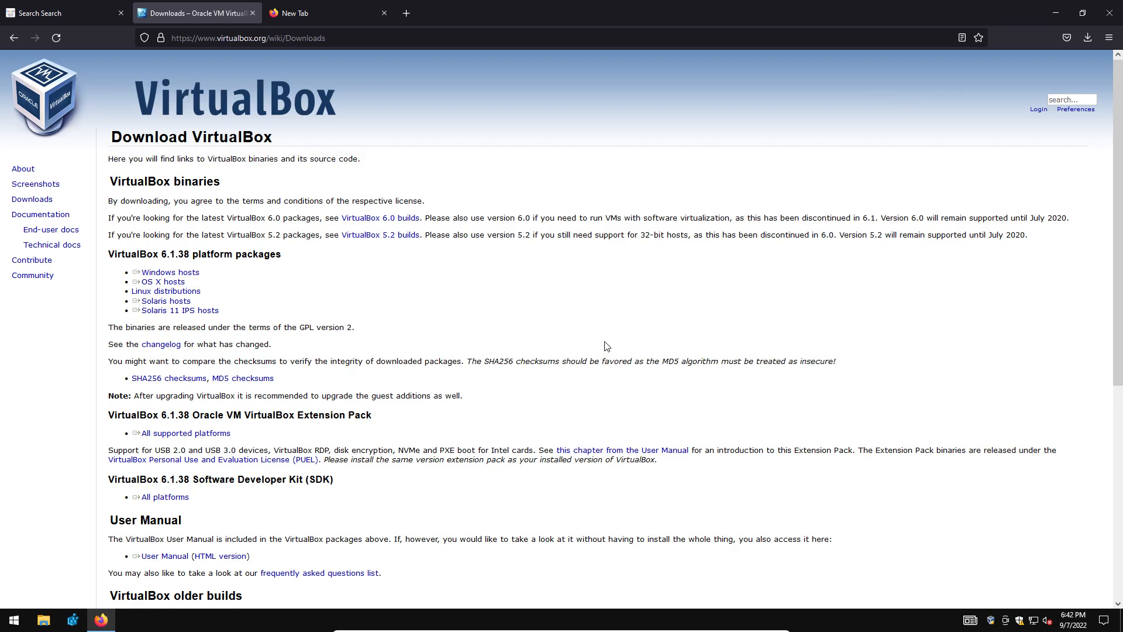
pyautogui.click(1057, 13)
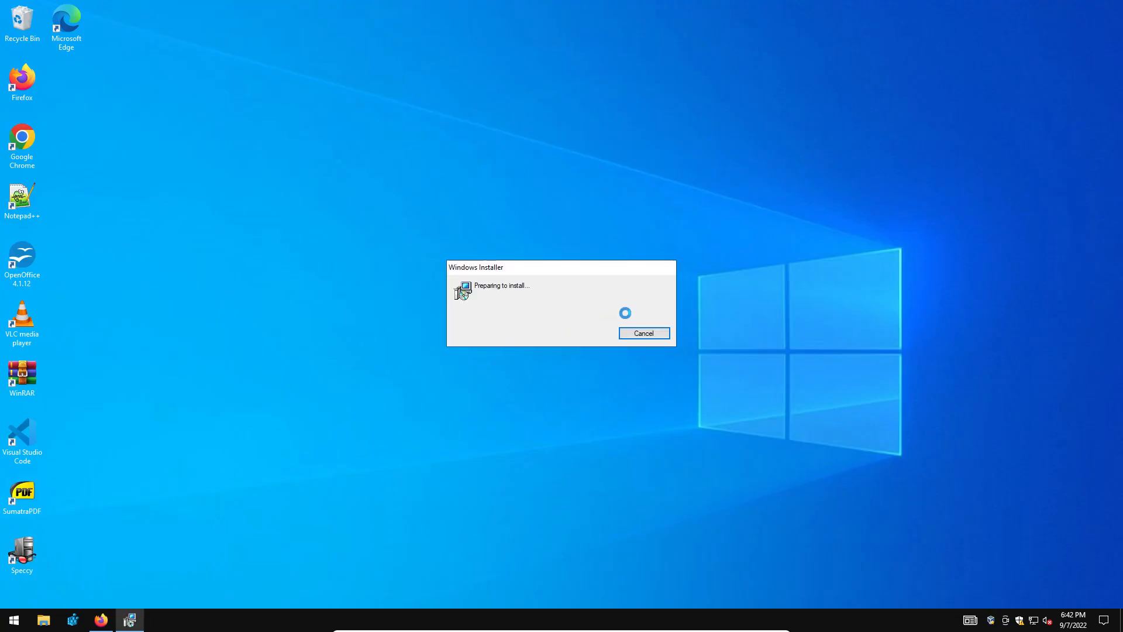
# Install VirtualBox 6.1.38 with default features and shortcuts, accepting the network warning, then launch it.
pyautogui.click(622, 402)
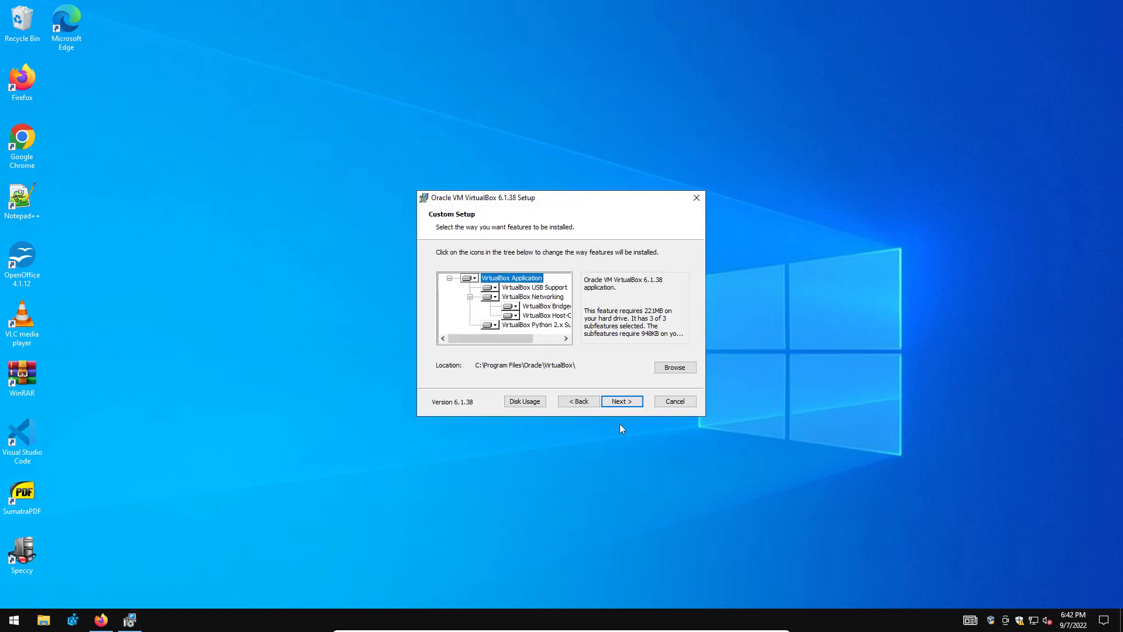
pyautogui.click(621, 402)
pyautogui.click(625, 403)
pyautogui.click(622, 401)
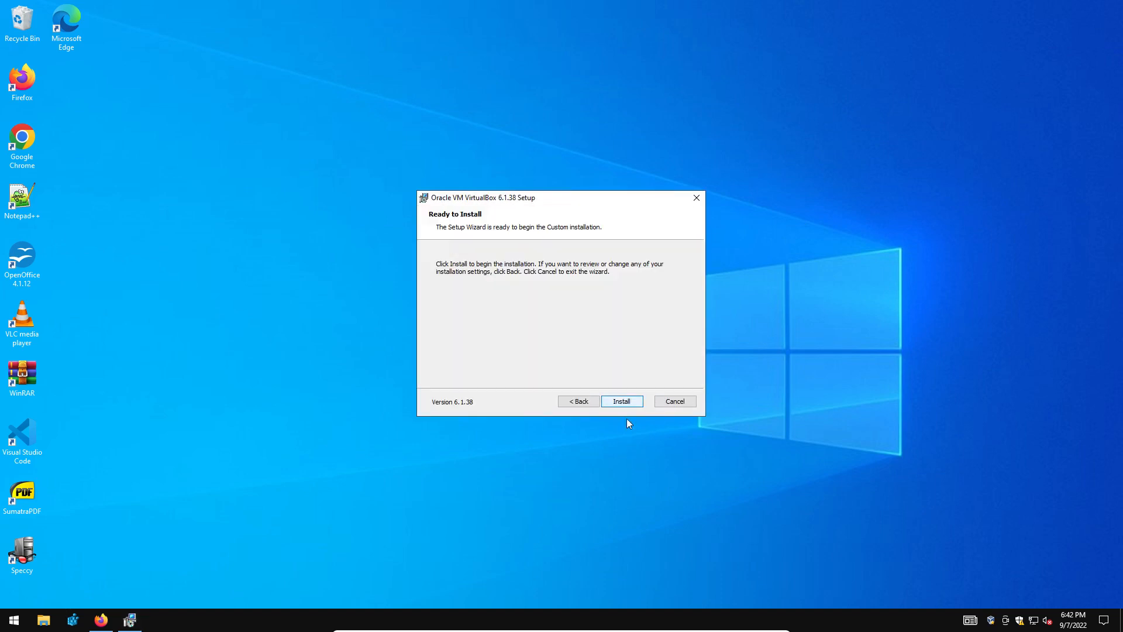
pyautogui.click(622, 401)
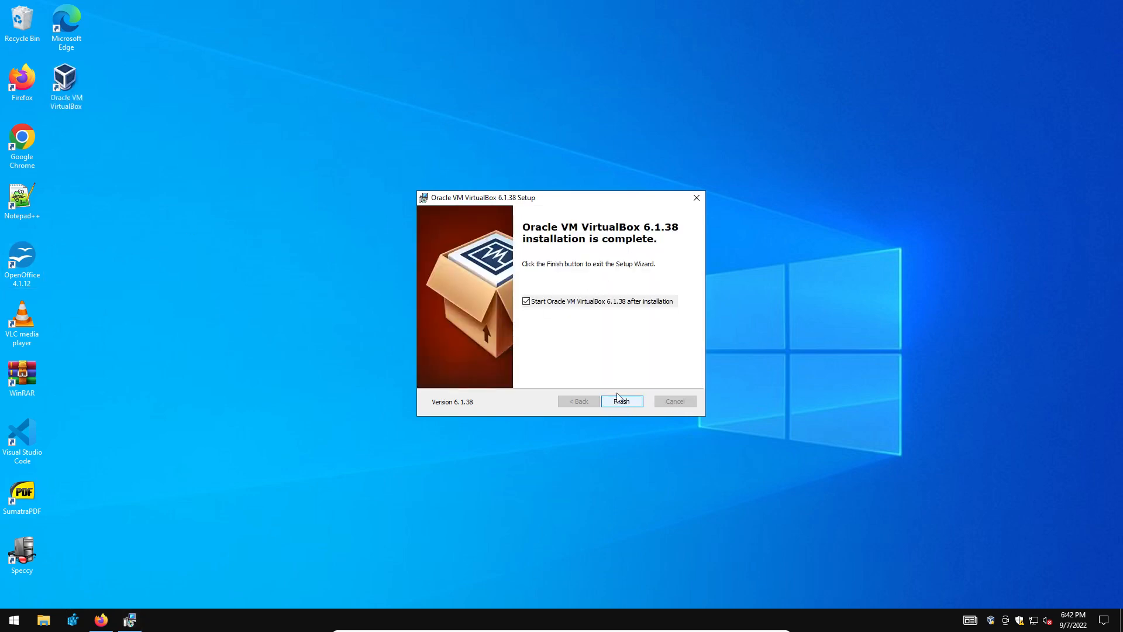
pyautogui.click(622, 402)
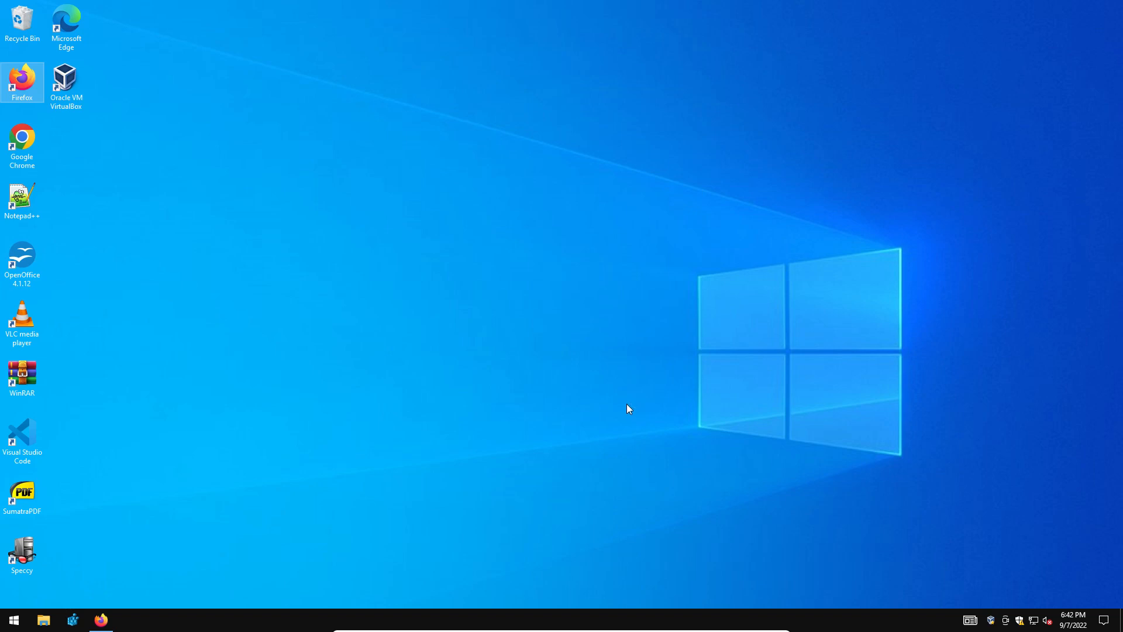
# Install the 6.1.38 Extension Pack from Firefox's downloads, agreeing to its licence, and close Firefox.
pyautogui.click(103, 621)
pyautogui.click(1087, 37)
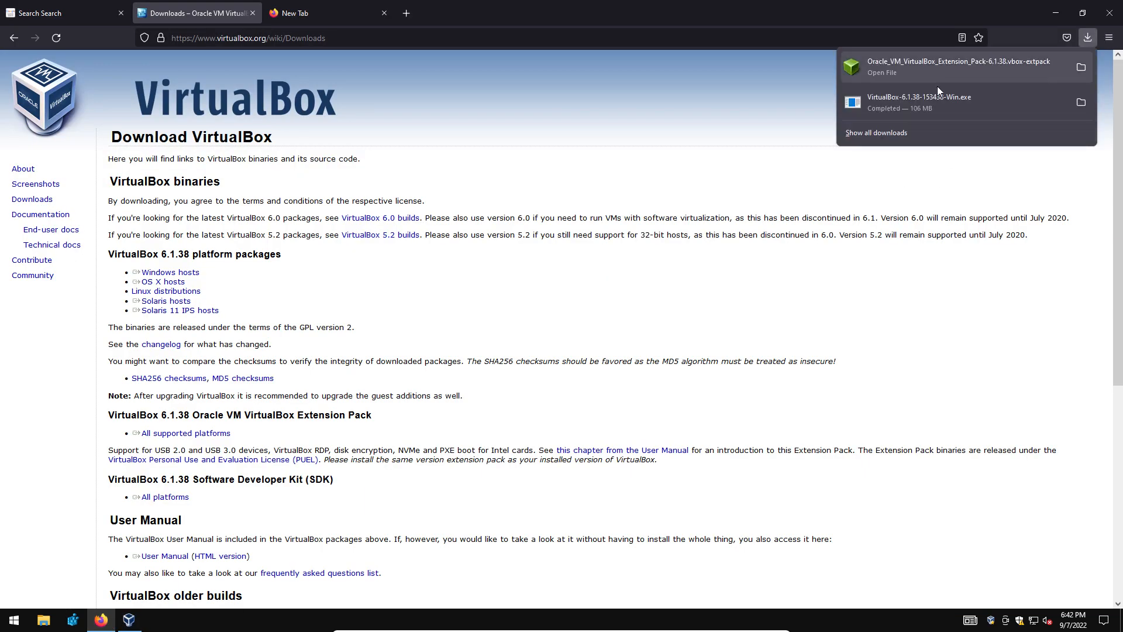
pyautogui.click(957, 62)
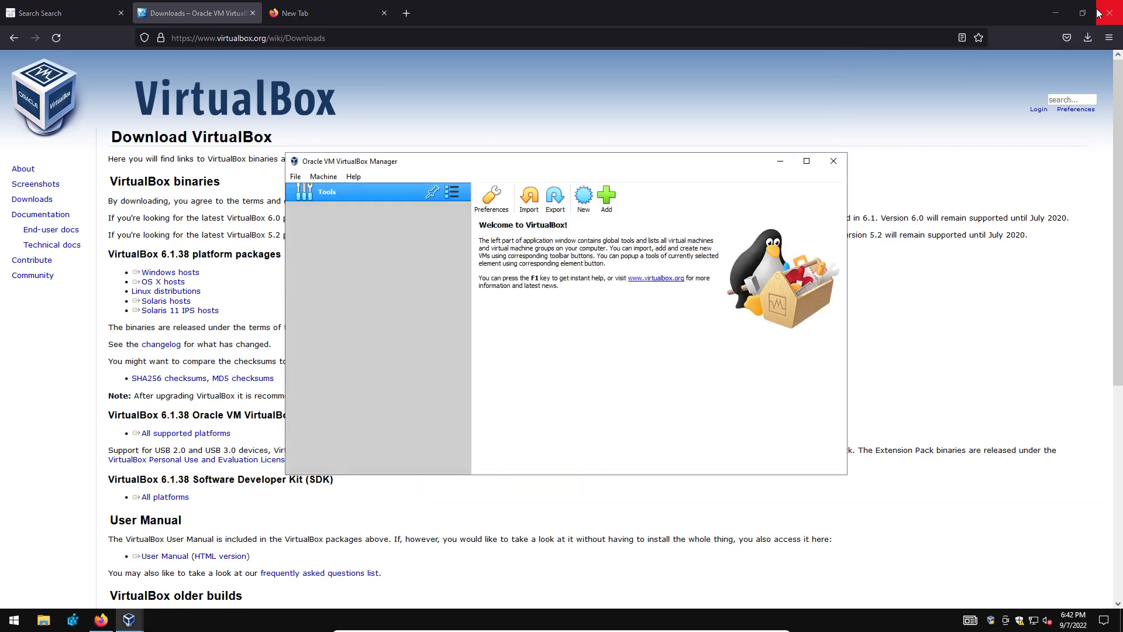
pyautogui.click(1110, 10)
pyautogui.click(553, 386)
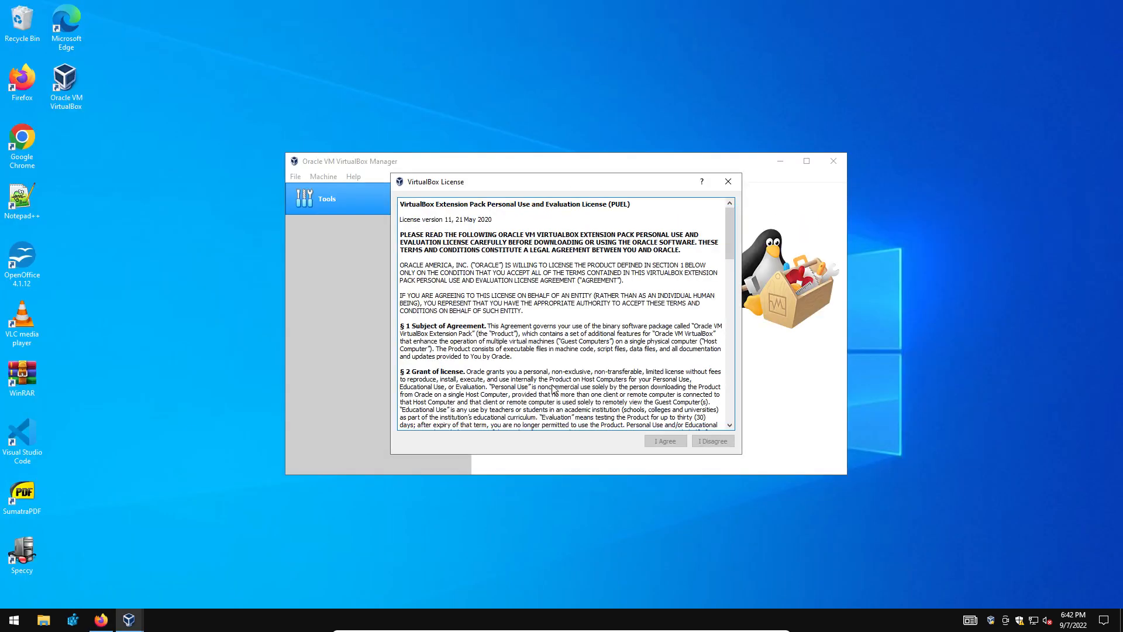
pyautogui.moveTo(729, 227); pyautogui.dragTo(729, 389)
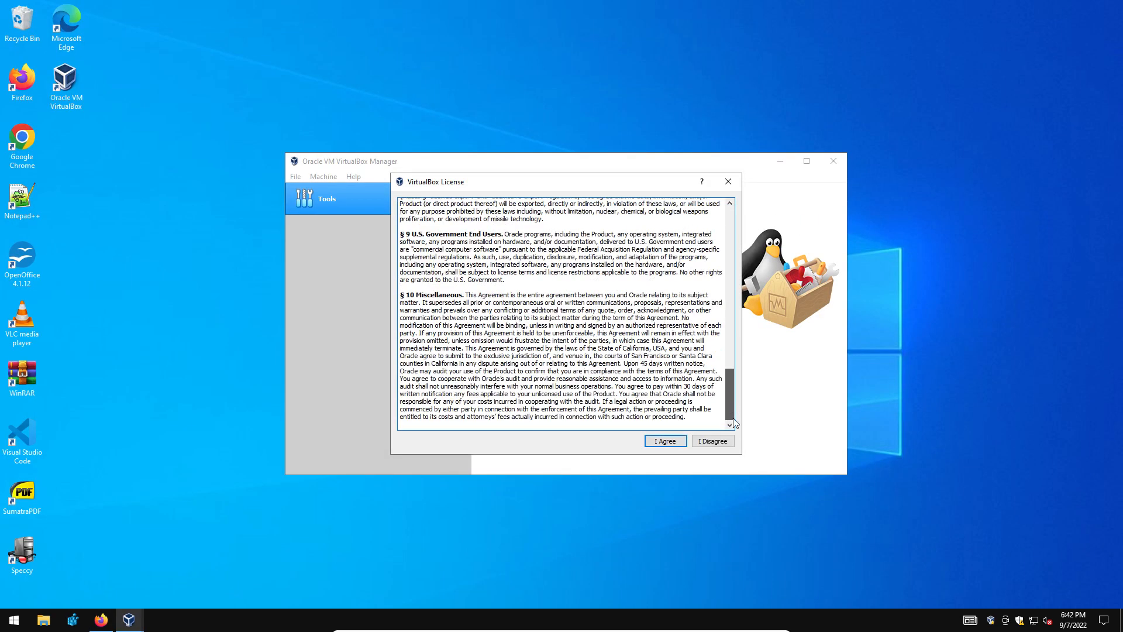
pyautogui.click(667, 442)
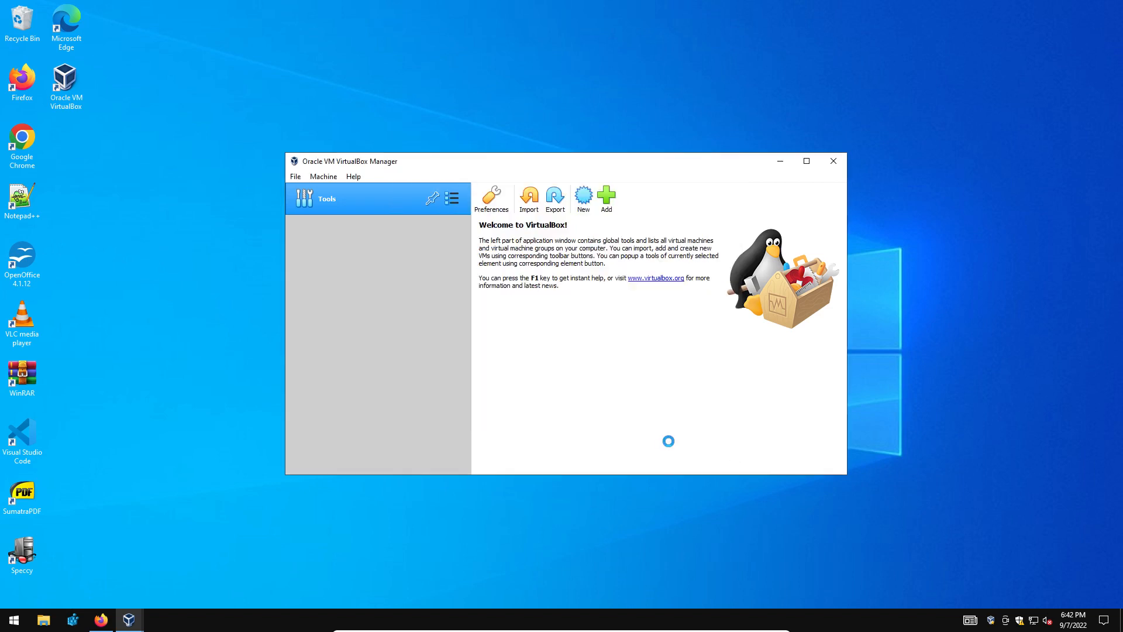
pyautogui.click(566, 353)
# Reposition the VirtualBox Manager window toward the top-right area of the desktop.
pyautogui.click(806, 161)
pyautogui.click(1082, 7)
pyautogui.click(834, 158)
pyautogui.moveTo(647, 166); pyautogui.dragTo(890, 33)
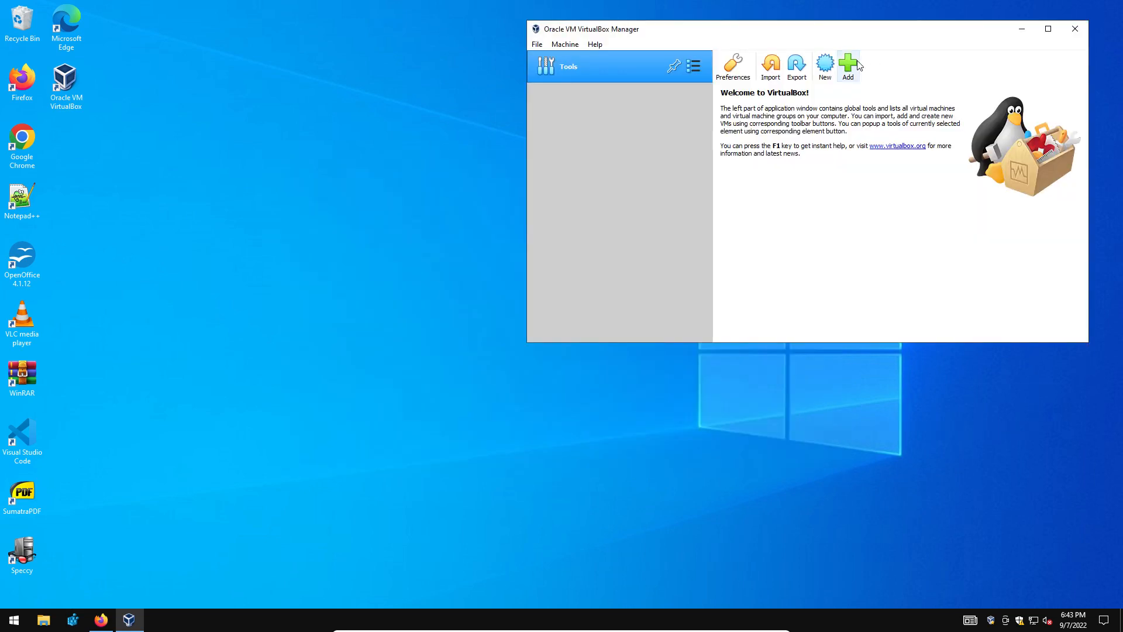
pyautogui.moveTo(725, 21); pyautogui.dragTo(506, 83)
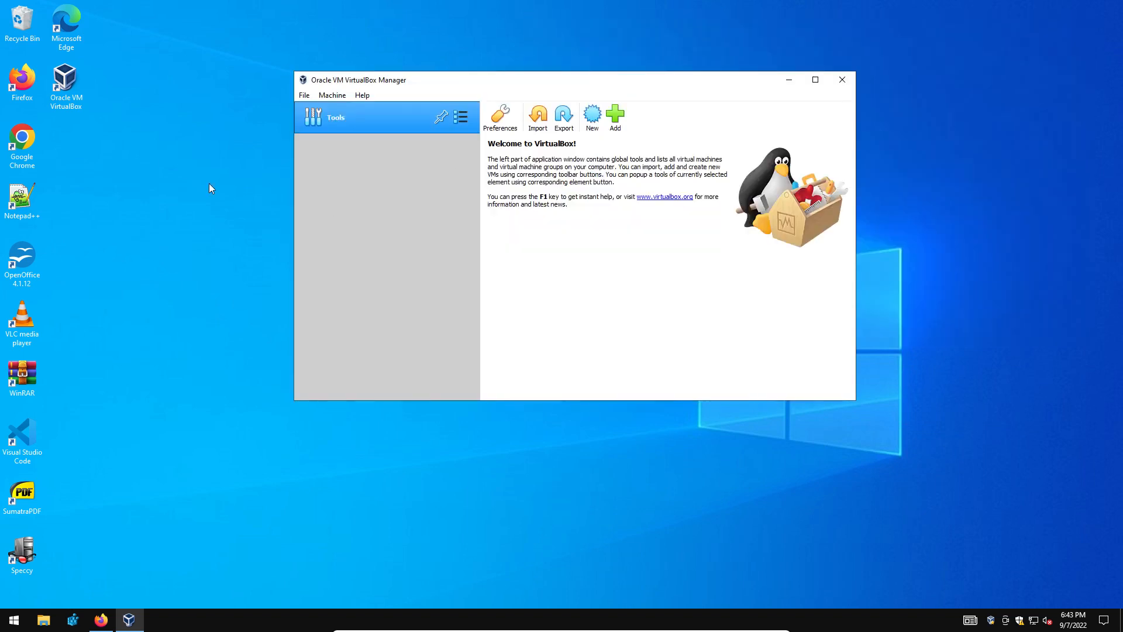
pyautogui.click(25, 147)
# Open cis106.com in Chrome and go to the Lab 2 Installing Ubuntu page.
pyautogui.doubleClick(25, 148)
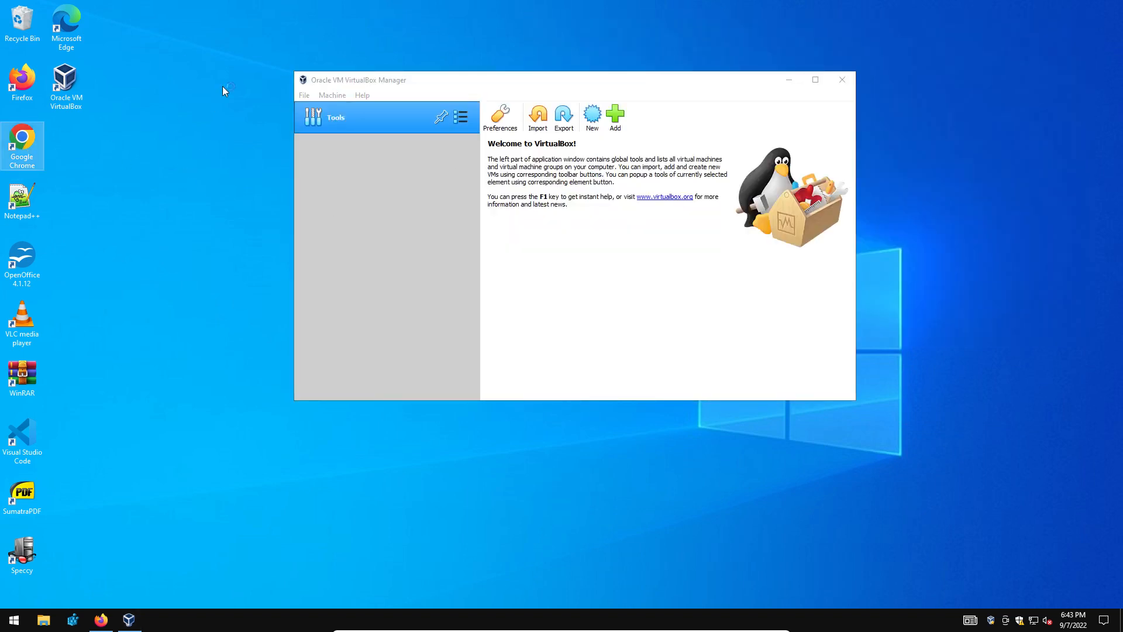
pyautogui.write('cis106')
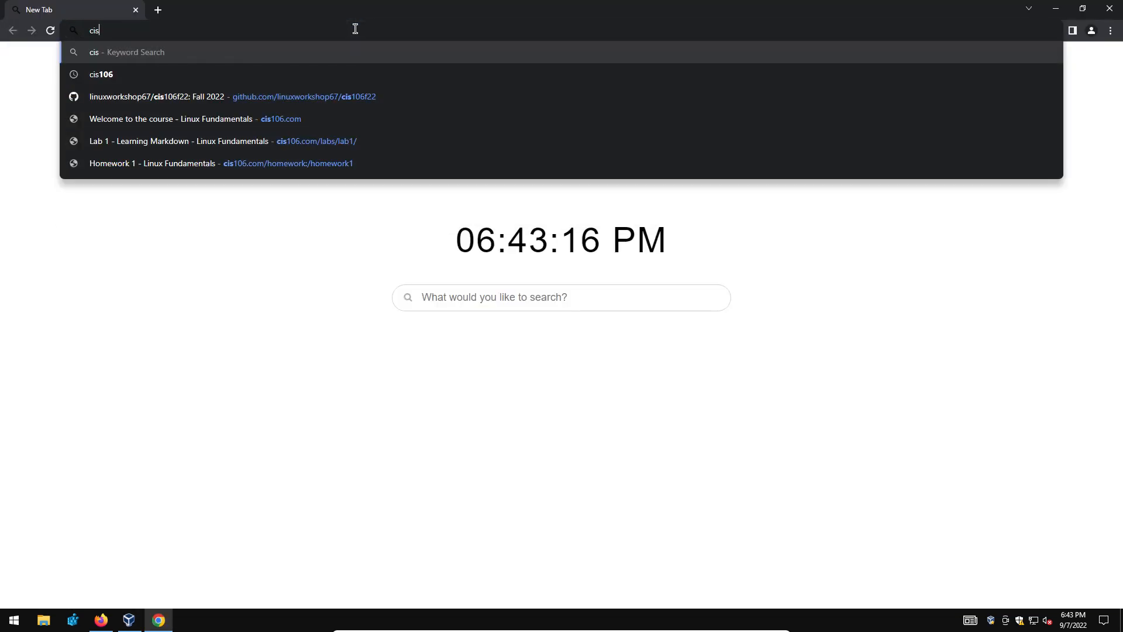
pyautogui.write('om')
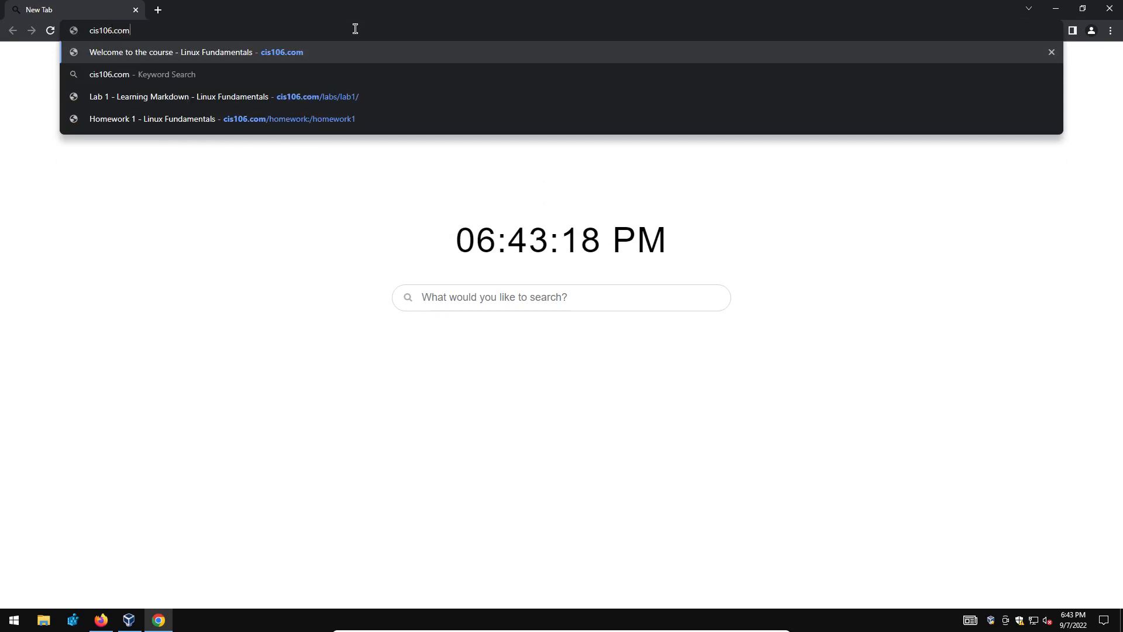
pyautogui.press('Return')
pyautogui.scroll(-8, 182, 459)
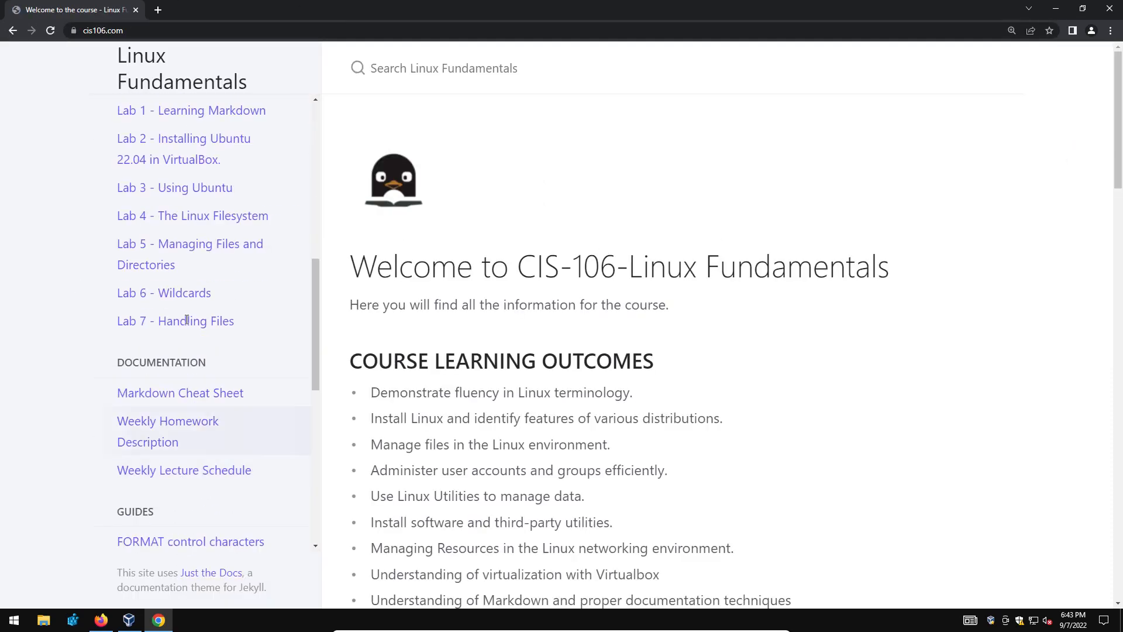
pyautogui.click(250, 142)
# Follow the lab's ISO link to ubuntu.com and start the Ubuntu 22.04.1 LTS download.
pyautogui.scroll(-15, 496, 449)
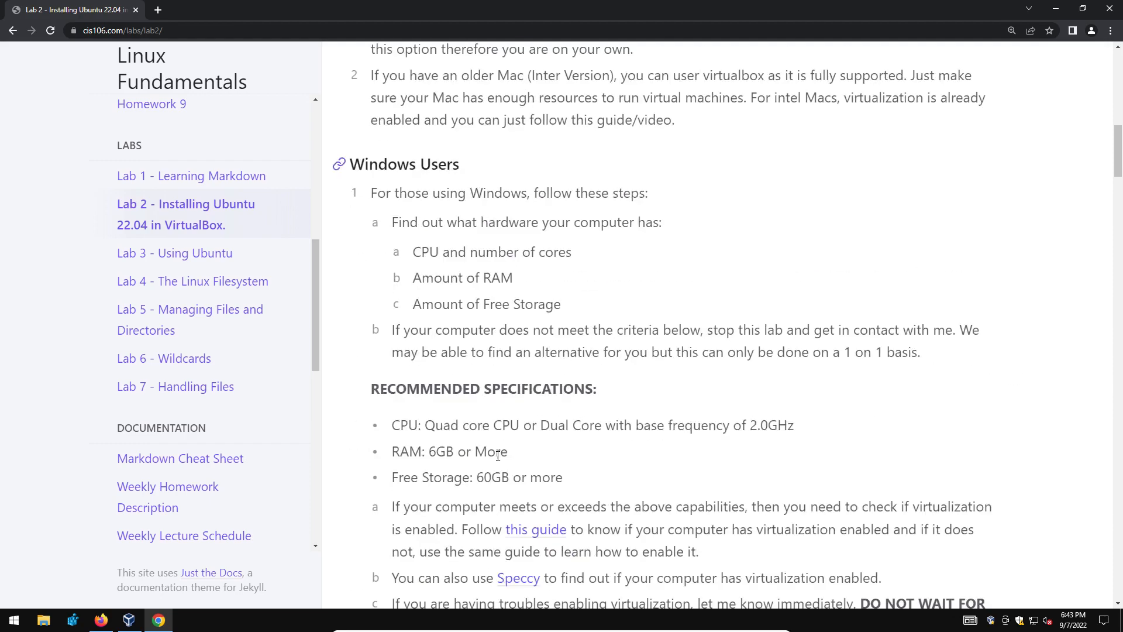
pyautogui.scroll(-8, 481, 372)
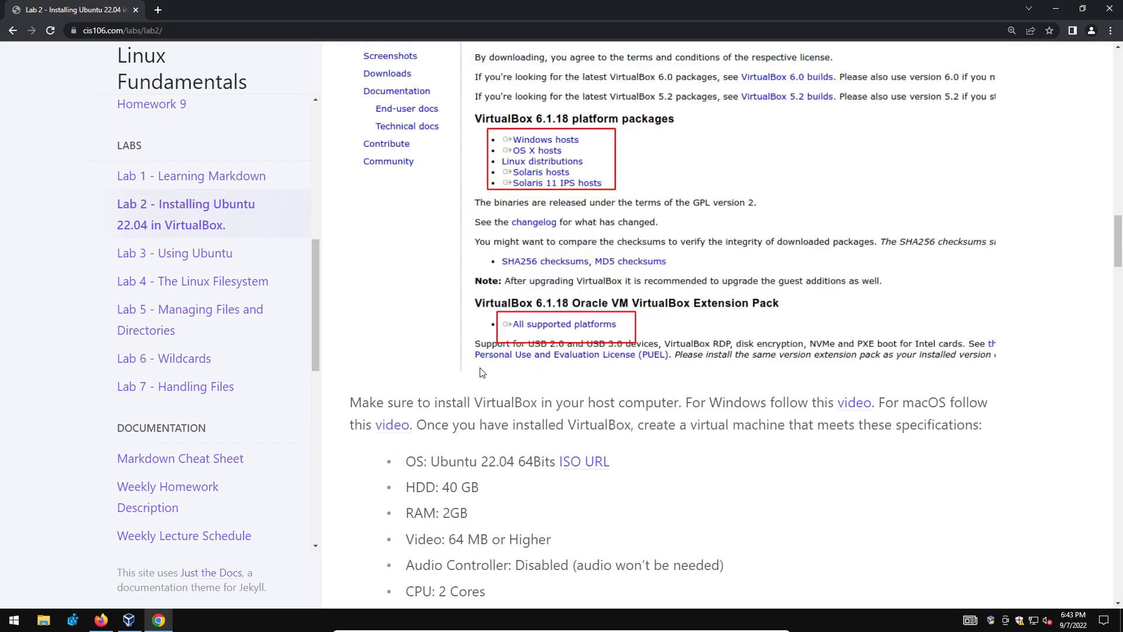
pyautogui.moveTo(404, 231); pyautogui.dragTo(491, 229)
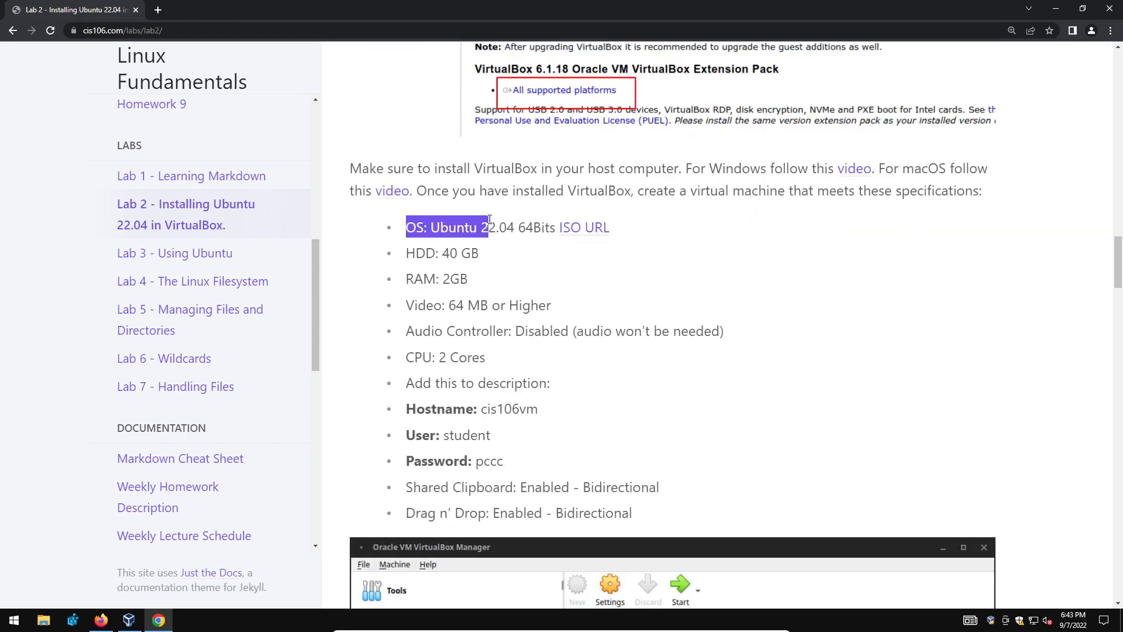
pyautogui.click(499, 231)
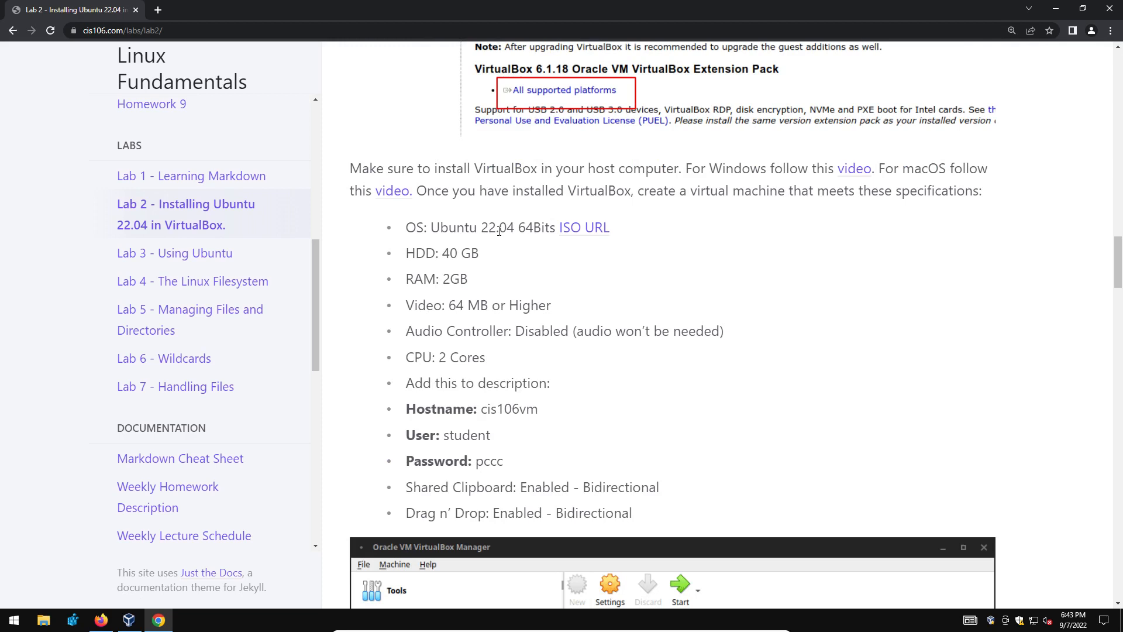
pyautogui.click(581, 228)
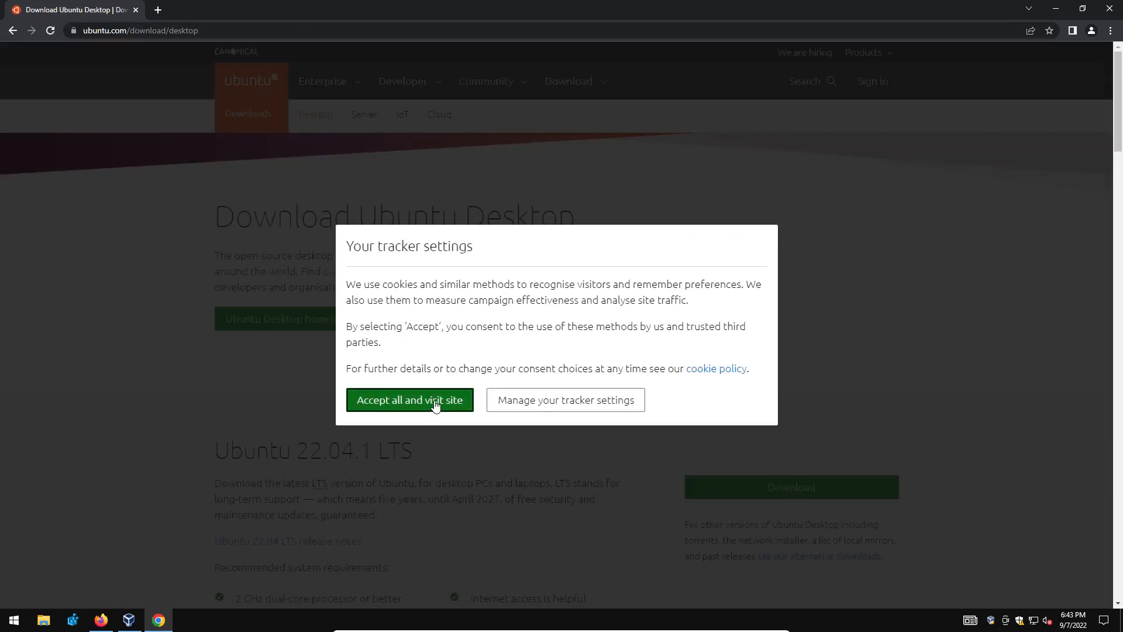
pyautogui.click(435, 406)
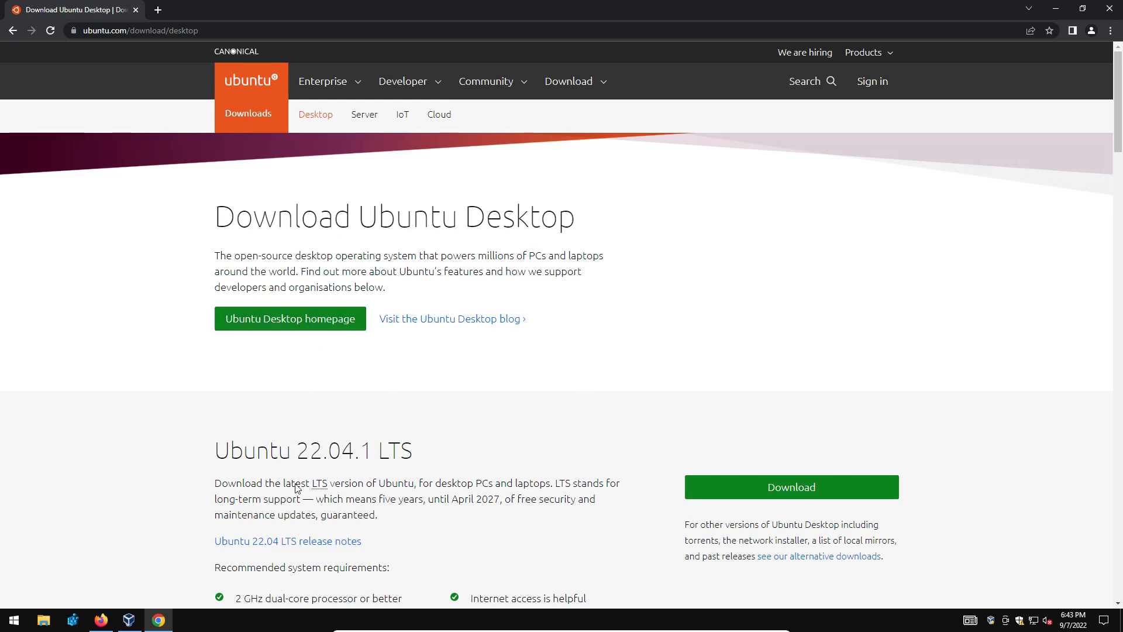
pyautogui.tripleClick(292, 455)
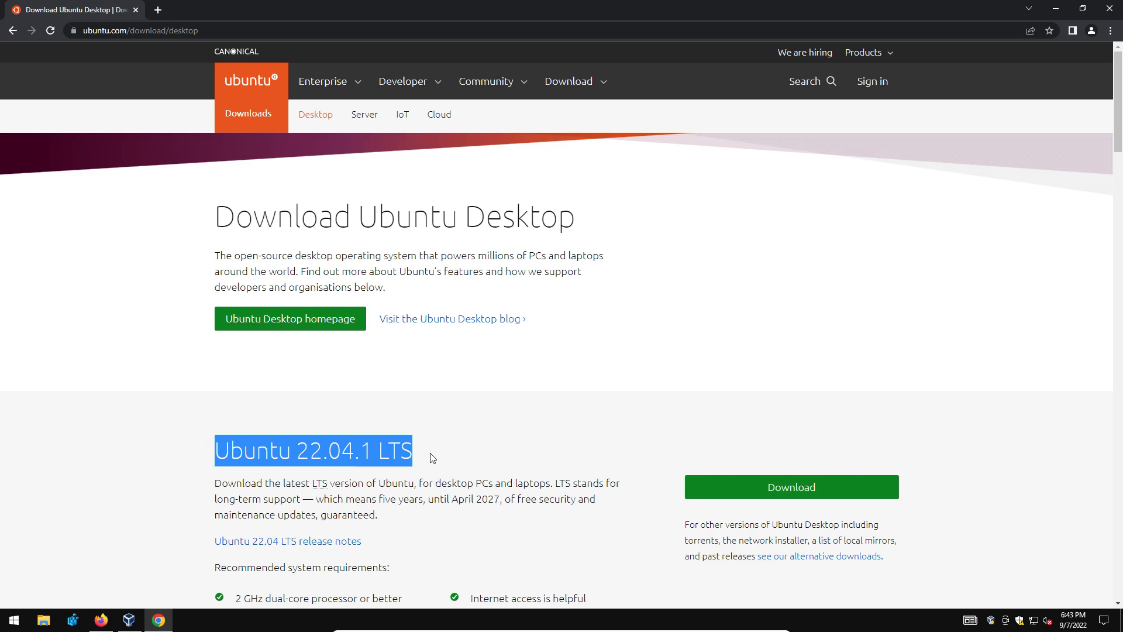
pyautogui.click(808, 489)
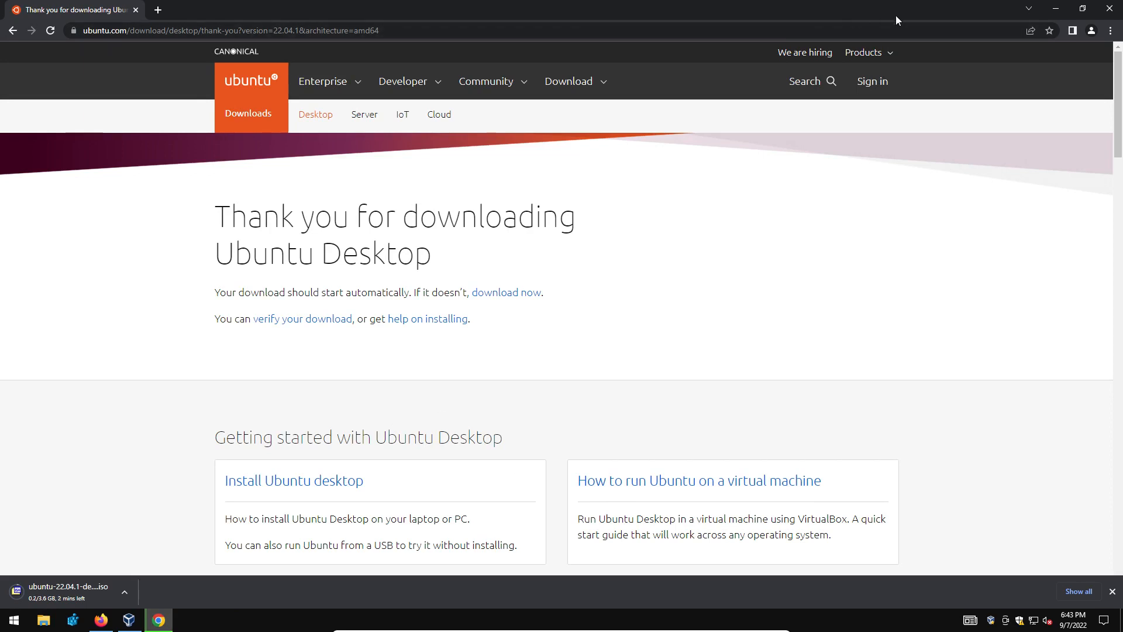
pyautogui.click(1056, 8)
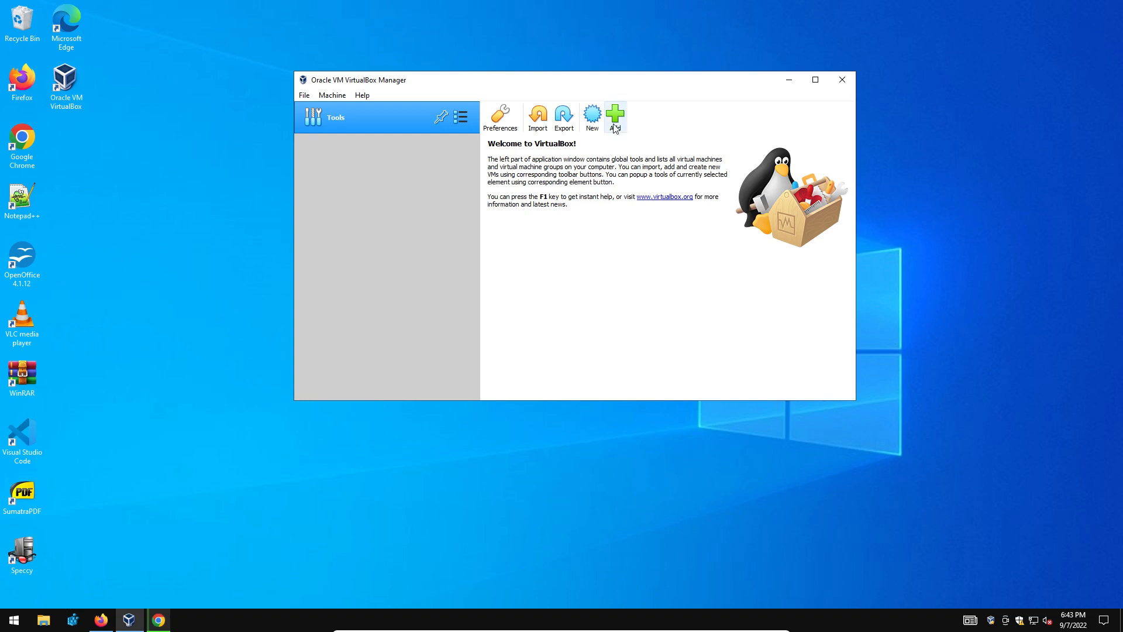
# Snap VirtualBox to the left half and Chrome, back on the Lab 2 page, to the right.
pyautogui.click(592, 116)
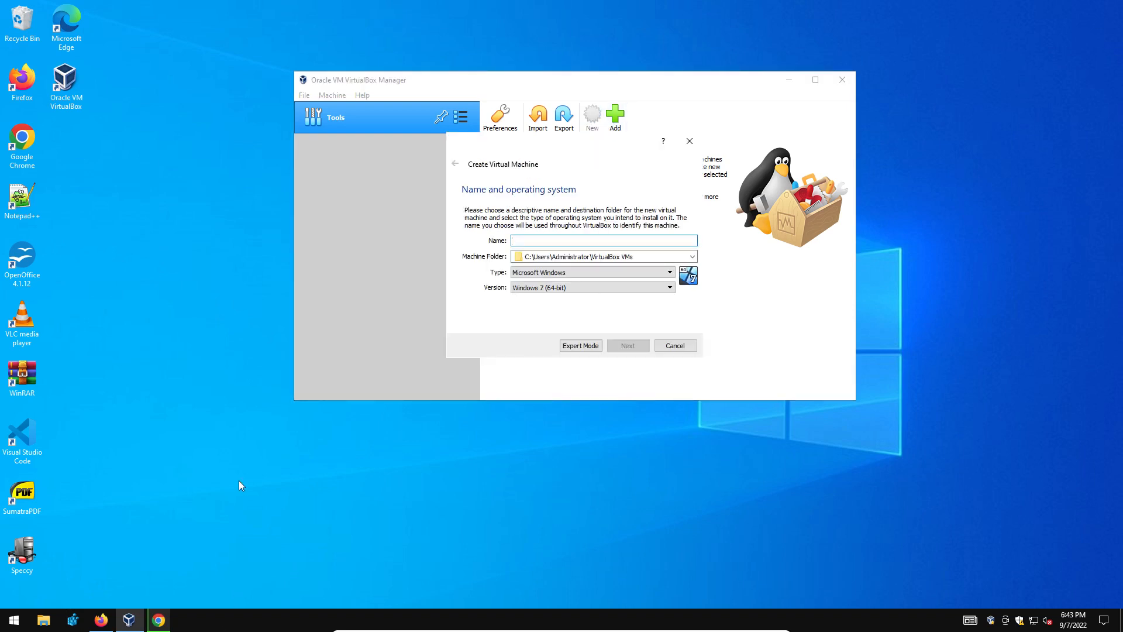
pyautogui.click(161, 624)
pyautogui.click(690, 141)
pyautogui.moveTo(681, 77); pyautogui.dragTo(576, 103)
pyautogui.press('super+Left')
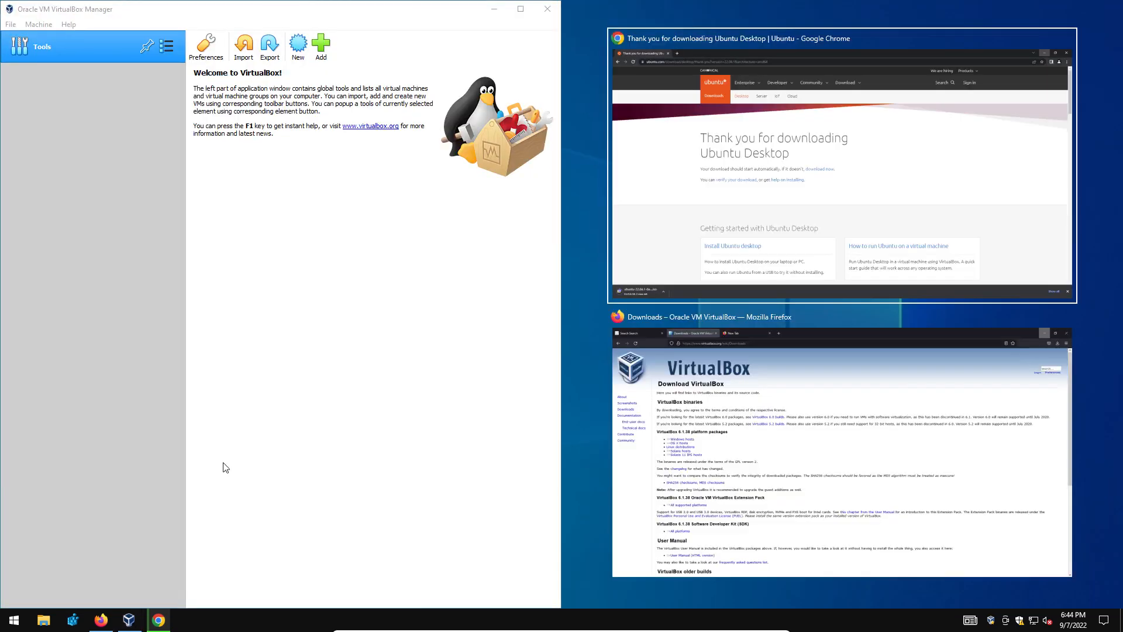
pyautogui.click(758, 287)
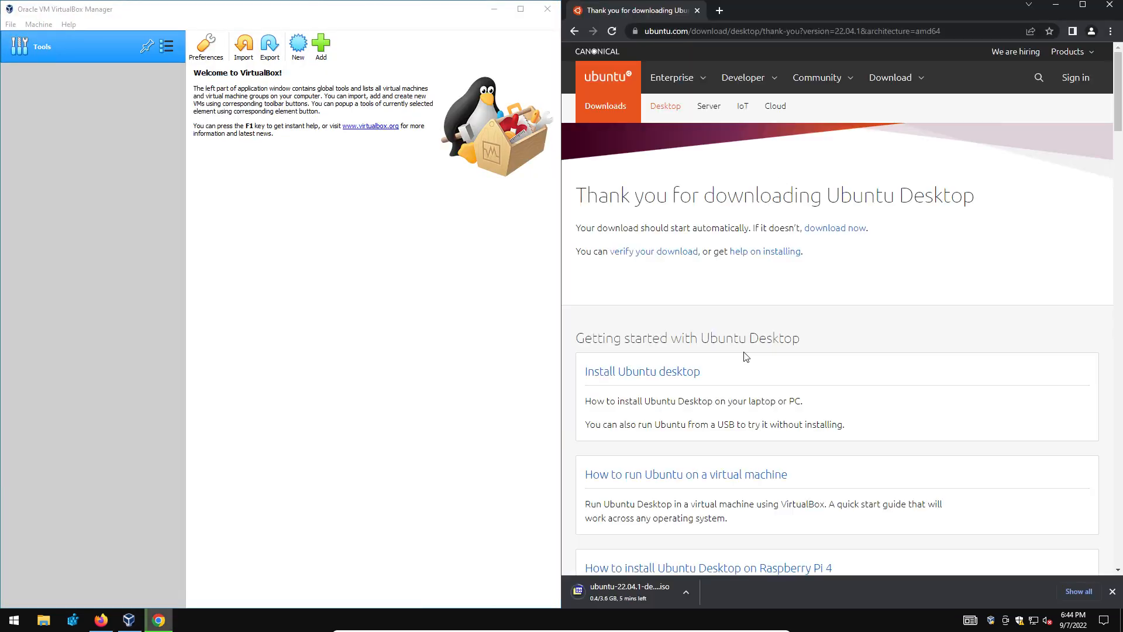
pyautogui.click(691, 31)
pyautogui.click(576, 31)
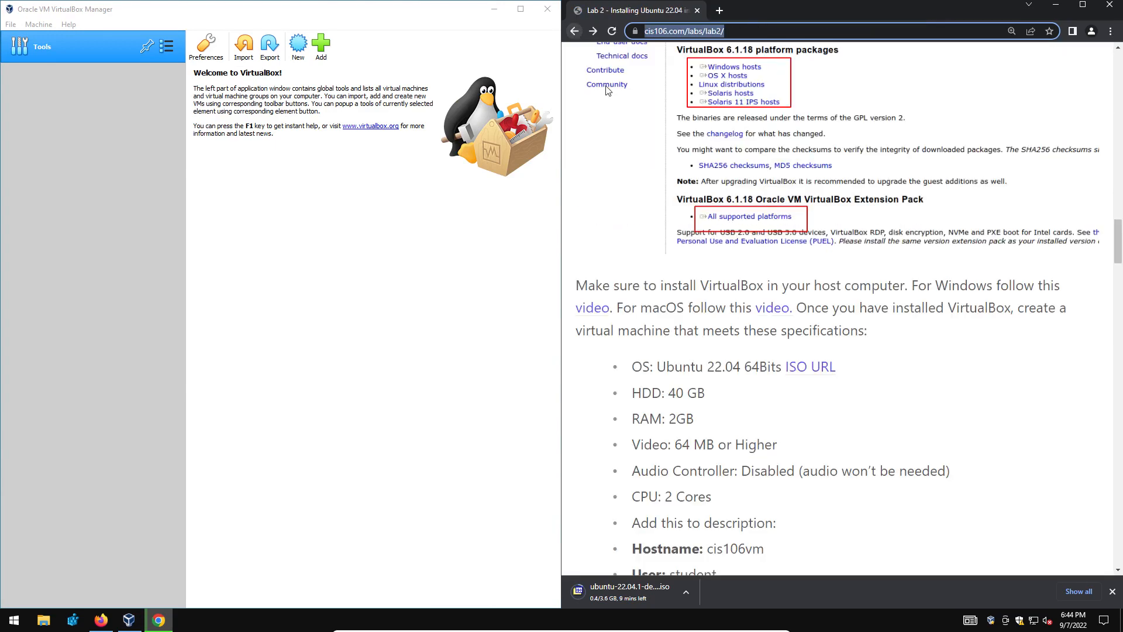
# Name the new VM ubuntu_cis106_f22 with type Linux, Ubuntu (64-bit), and continue.
pyautogui.click(299, 44)
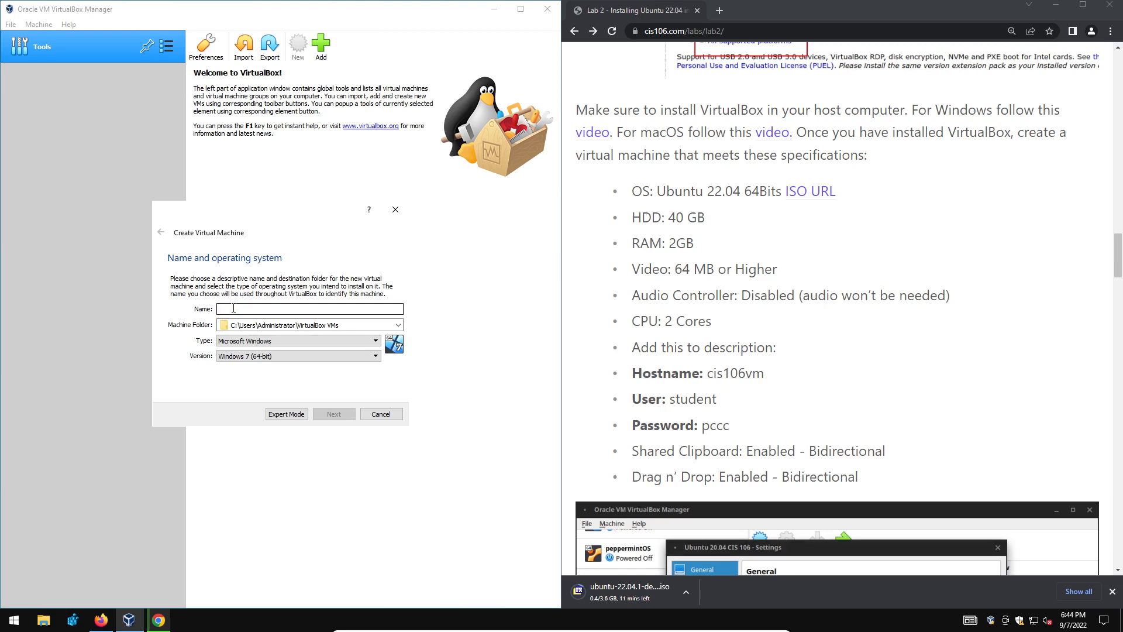
pyautogui.write('ubuntu_cis106_f22')
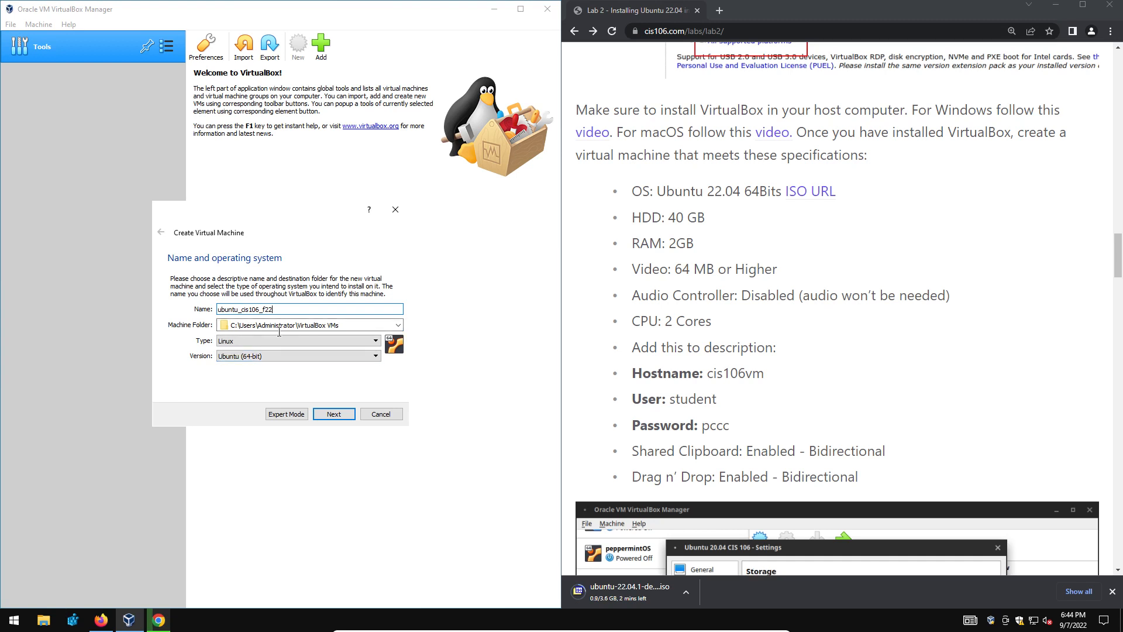
pyautogui.click(333, 414)
# Change the VM's memory from 1024 to 2048 MB and continue to the hard disk step.
pyautogui.doubleClick(365, 318)
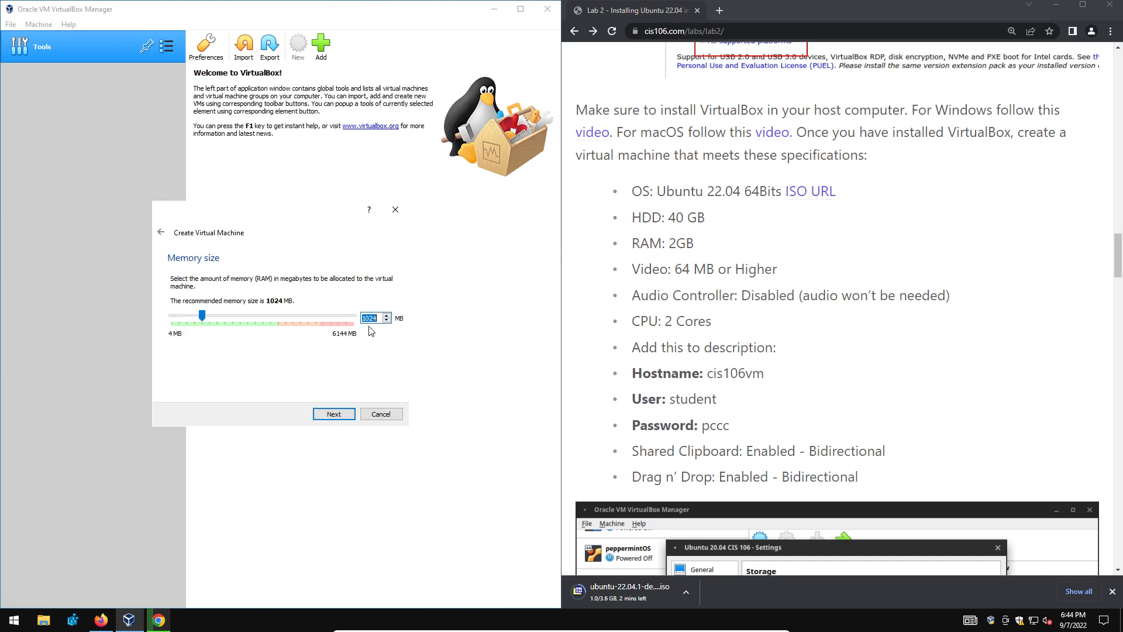
pyautogui.moveTo(694, 249); pyautogui.dragTo(640, 245)
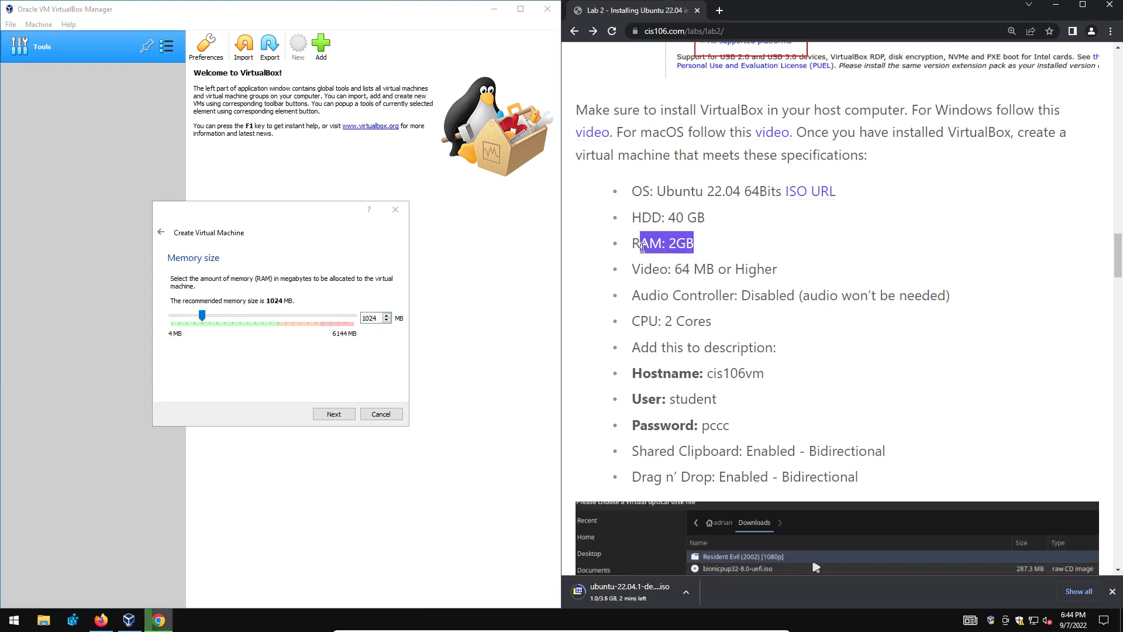
pyautogui.click(365, 318)
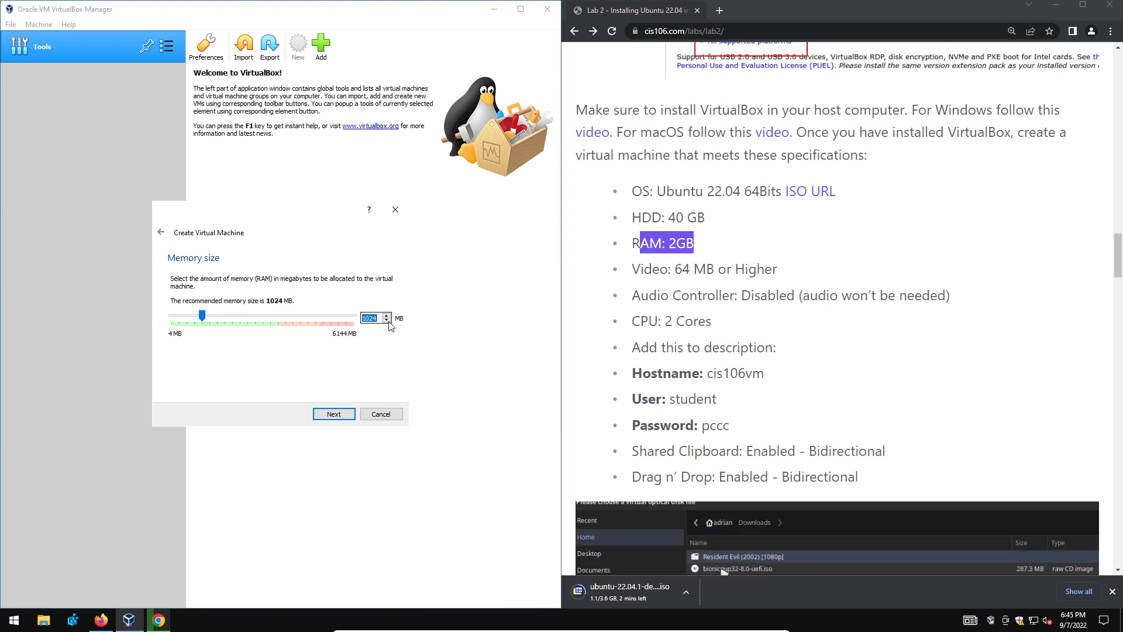
pyautogui.write('2048')
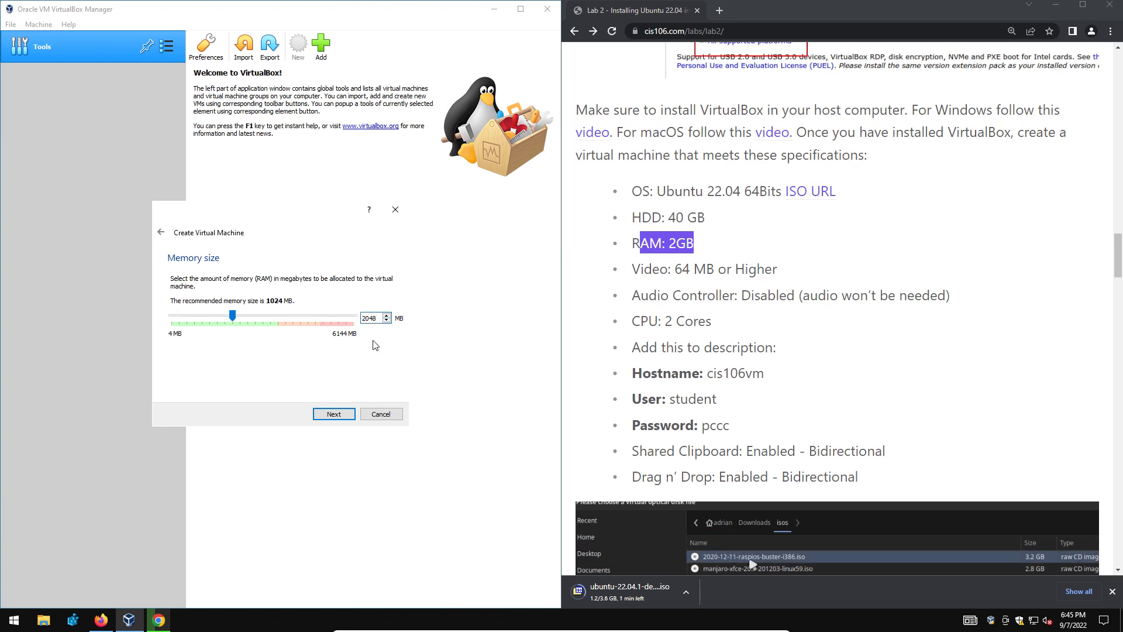
pyautogui.click(332, 415)
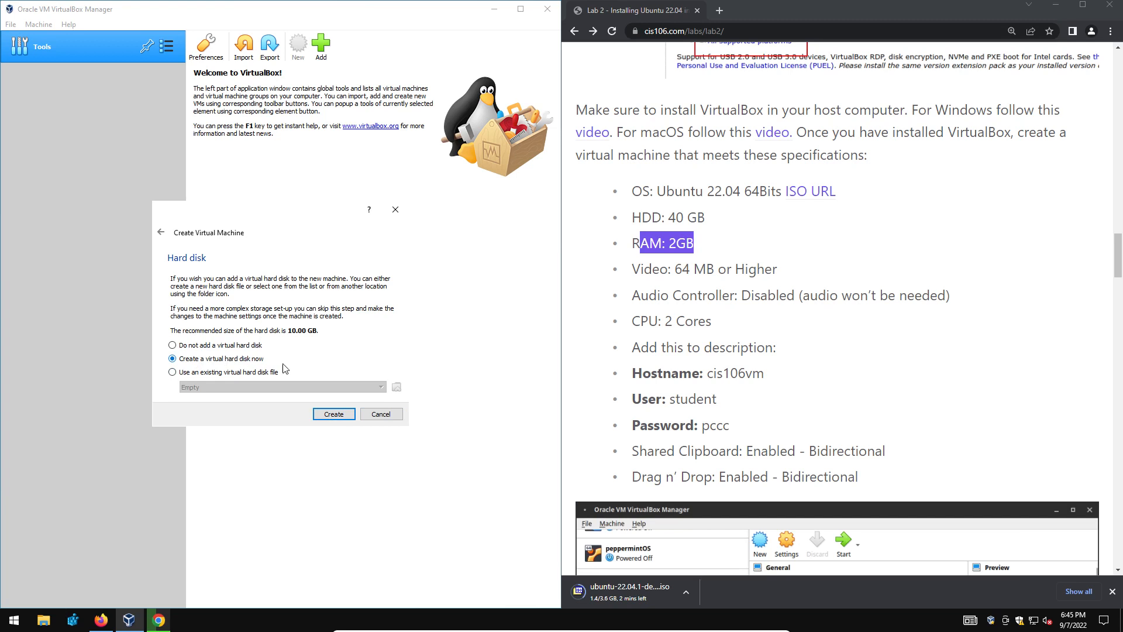
# Create a dynamically allocated 40 GB VDI hard disk for ubuntu_cis106_f22.
pyautogui.click(344, 414)
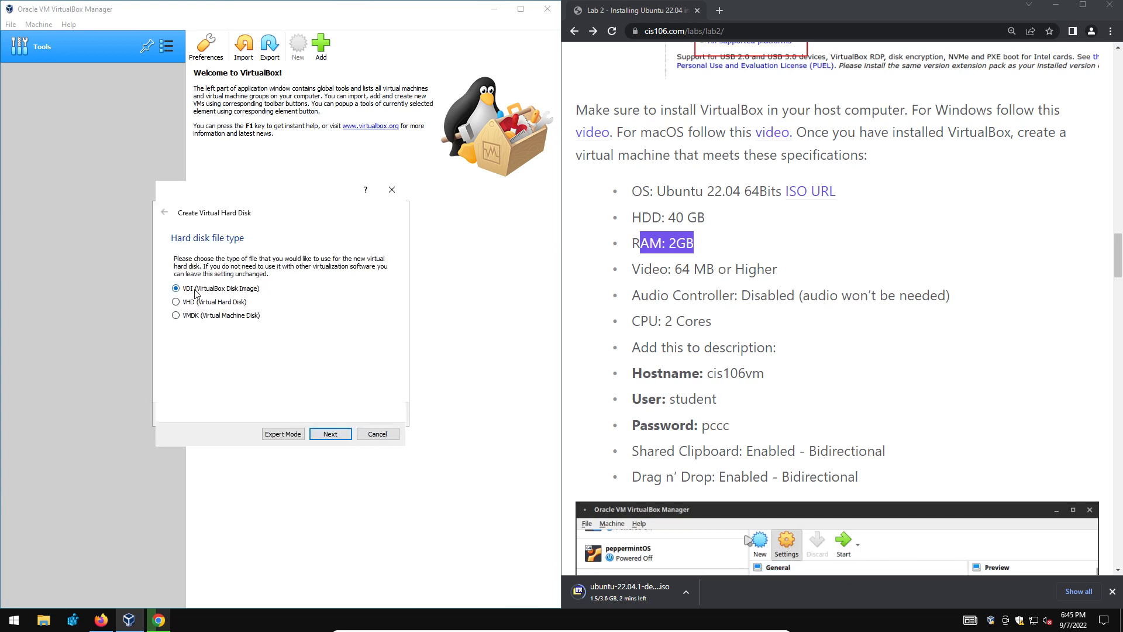
pyautogui.click(330, 434)
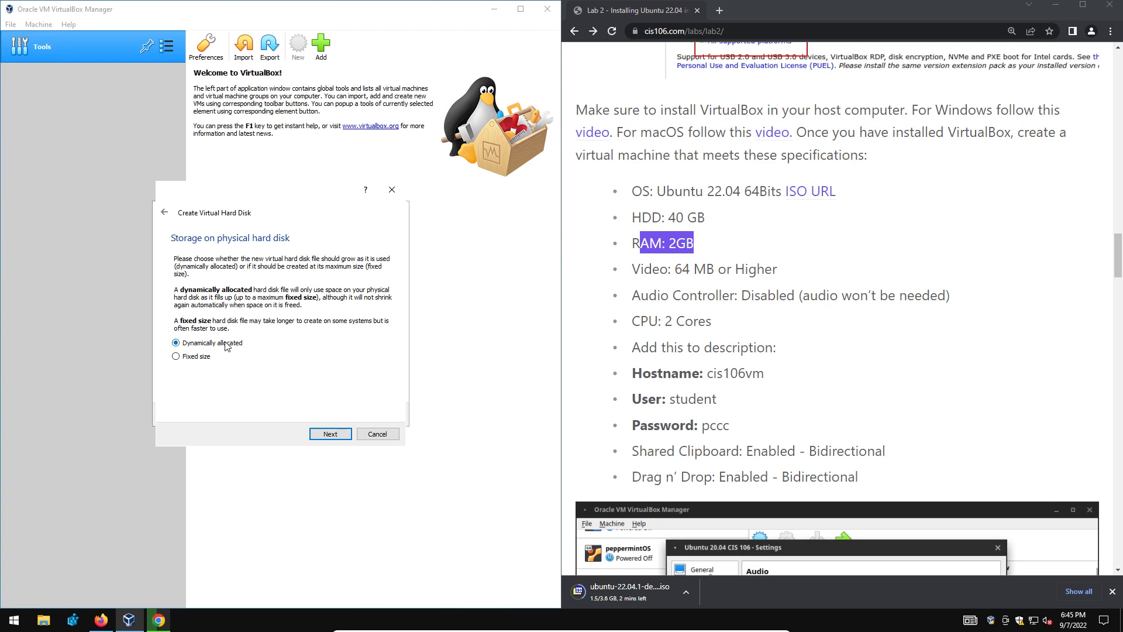
pyautogui.click(322, 433)
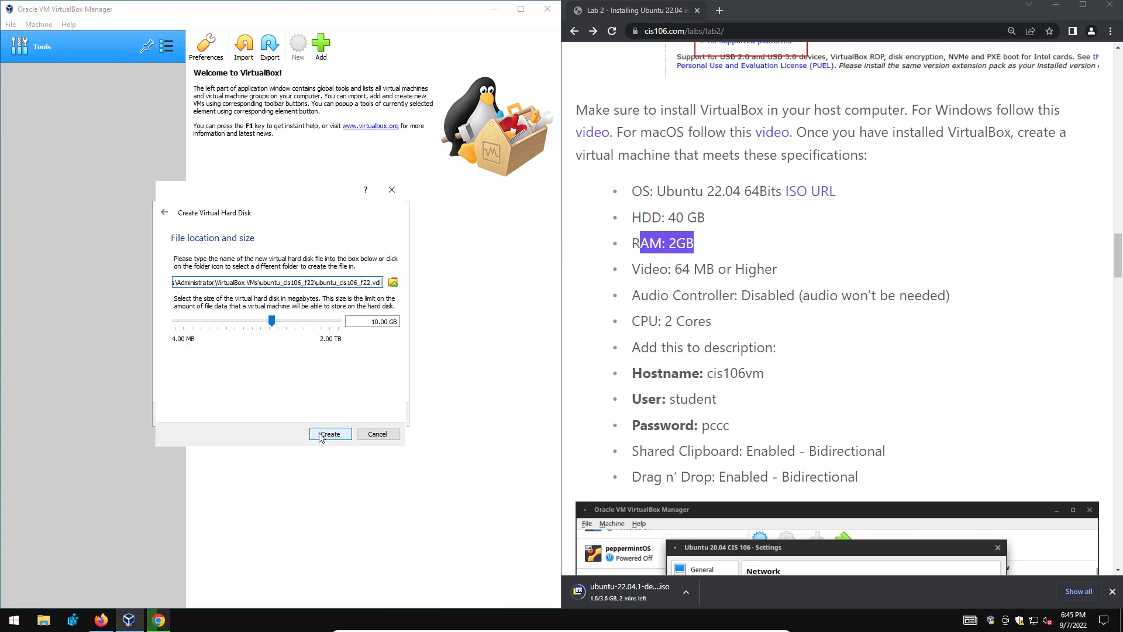
pyautogui.doubleClick(378, 321)
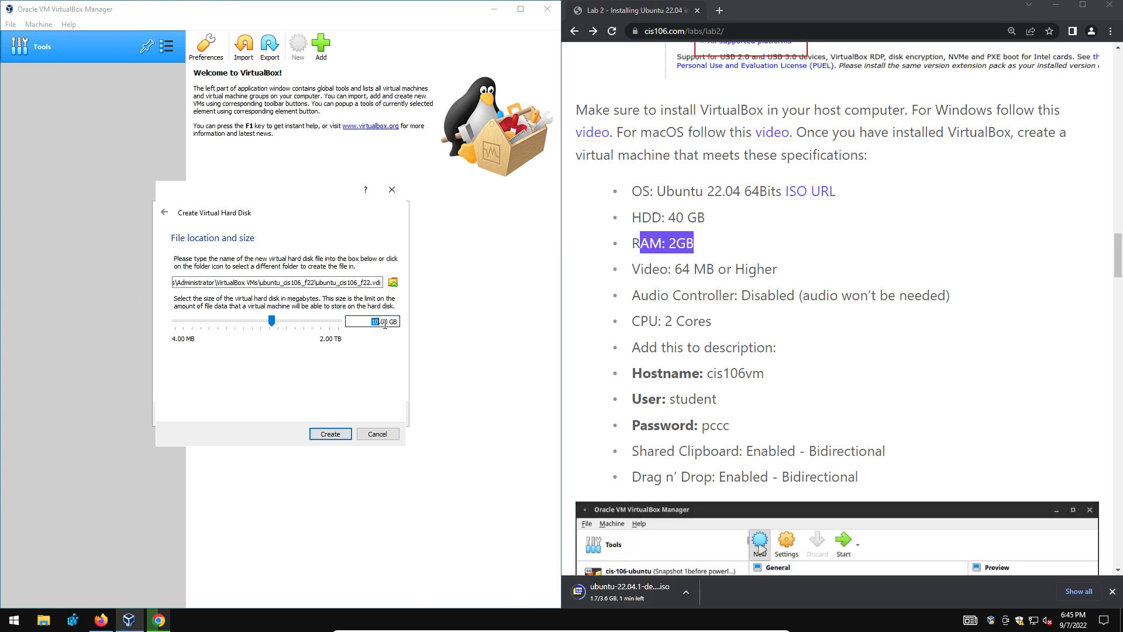
pyautogui.write('40')
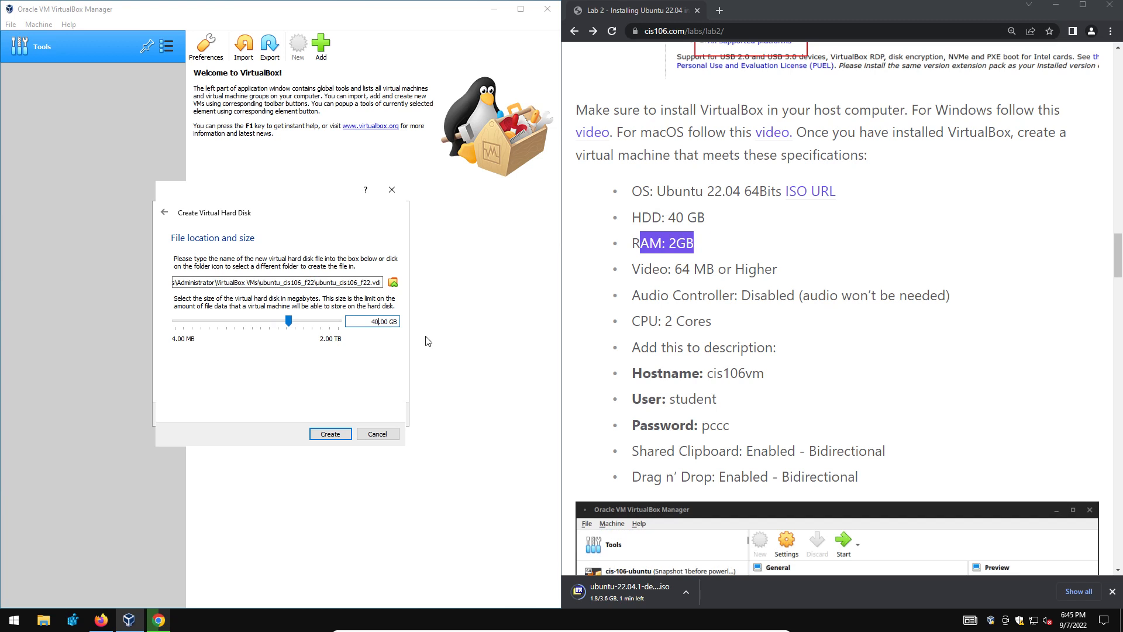
pyautogui.click(337, 433)
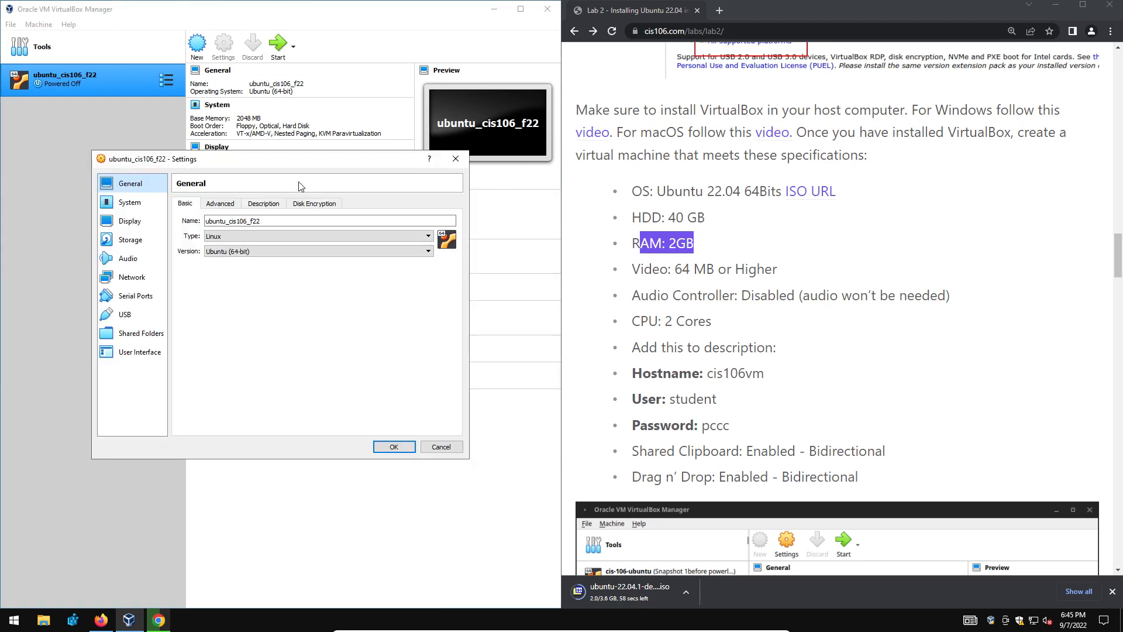
# Set Shared Clipboard and Drag'n'Drop to Bidirectional in General > Advanced.
pyautogui.click(227, 204)
pyautogui.click(260, 237)
pyautogui.click(267, 270)
pyautogui.click(260, 253)
pyautogui.click(266, 285)
# Copy the Hostname, User and Password lines from the lab page into the VM's Description.
pyautogui.click(268, 206)
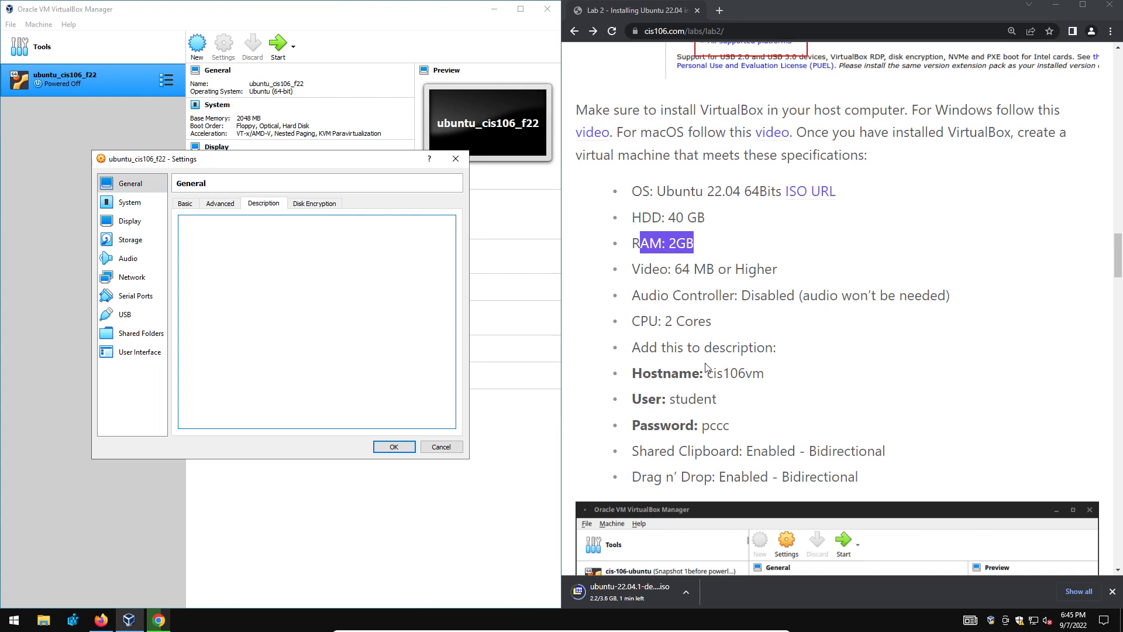
pyautogui.moveTo(739, 423); pyautogui.dragTo(631, 373)
pyautogui.rightClick(691, 384)
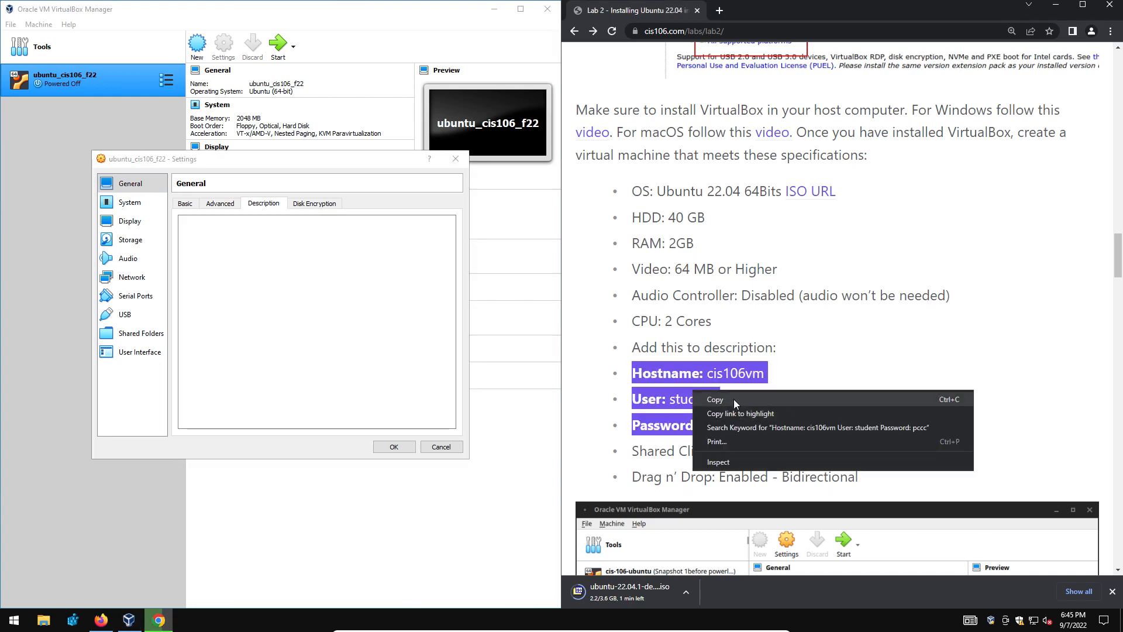
pyautogui.click(734, 399)
pyautogui.click(301, 277)
pyautogui.rightClick(301, 277)
pyautogui.click(359, 329)
# Replace the user name 'student' in the description with the user's own name, keeping hostname cis106vm.
pyautogui.hotkey('shift', 'Left')
pyautogui.hotkey('shift', 'Left')
pyautogui.hotkey('shift', 'Left')
pyautogui.hotkey('shift', 'Left')
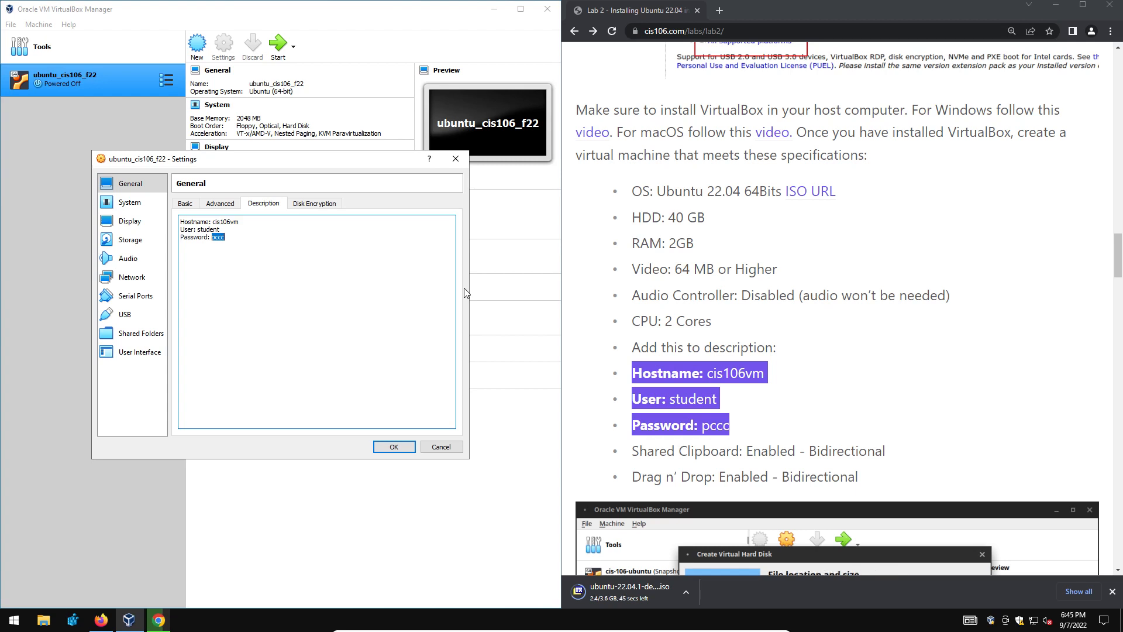
pyautogui.click(207, 226)
pyautogui.doubleClick(208, 229)
pyautogui.click(220, 258)
pyautogui.doubleClick(219, 223)
pyautogui.doubleClick(210, 224)
pyautogui.doubleClick(209, 230)
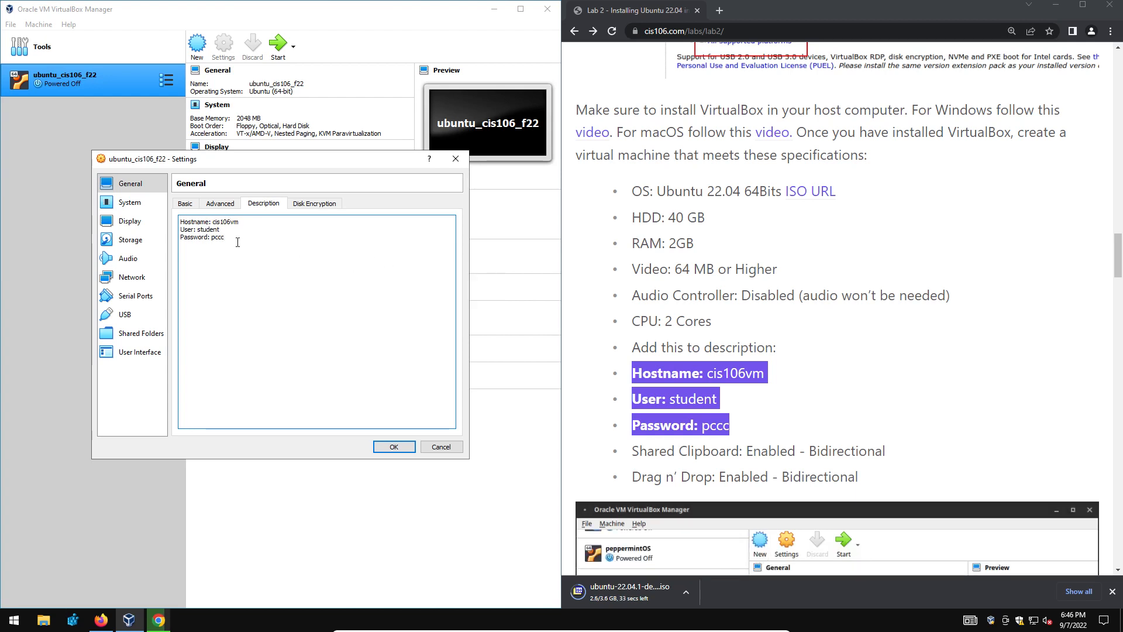
pyautogui.doubleClick(212, 225)
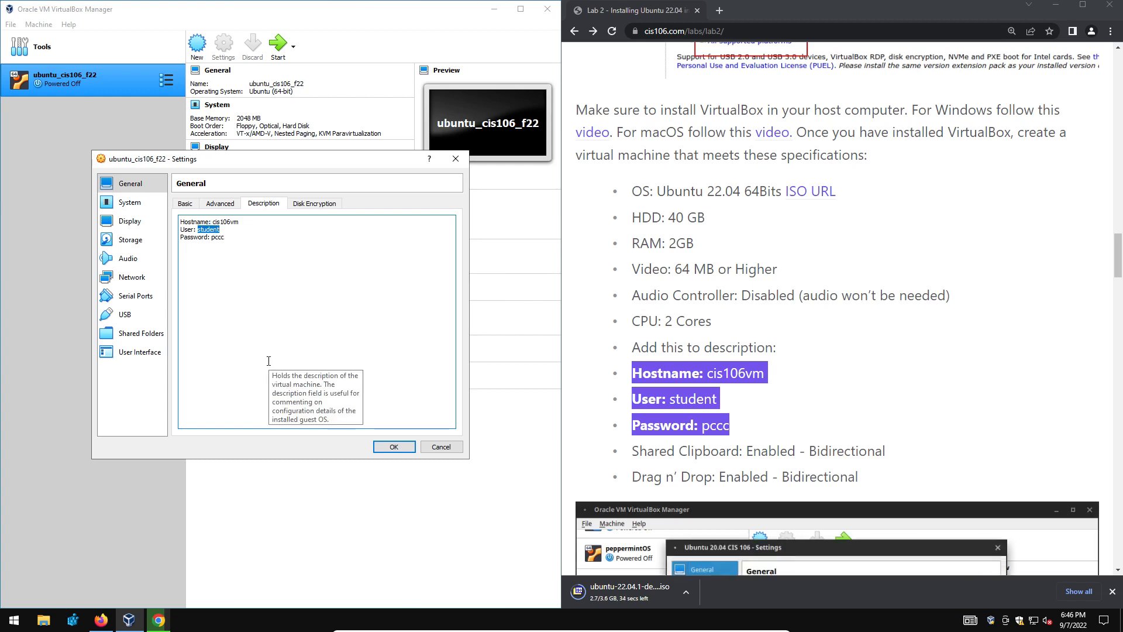
pyautogui.write('raalberto')
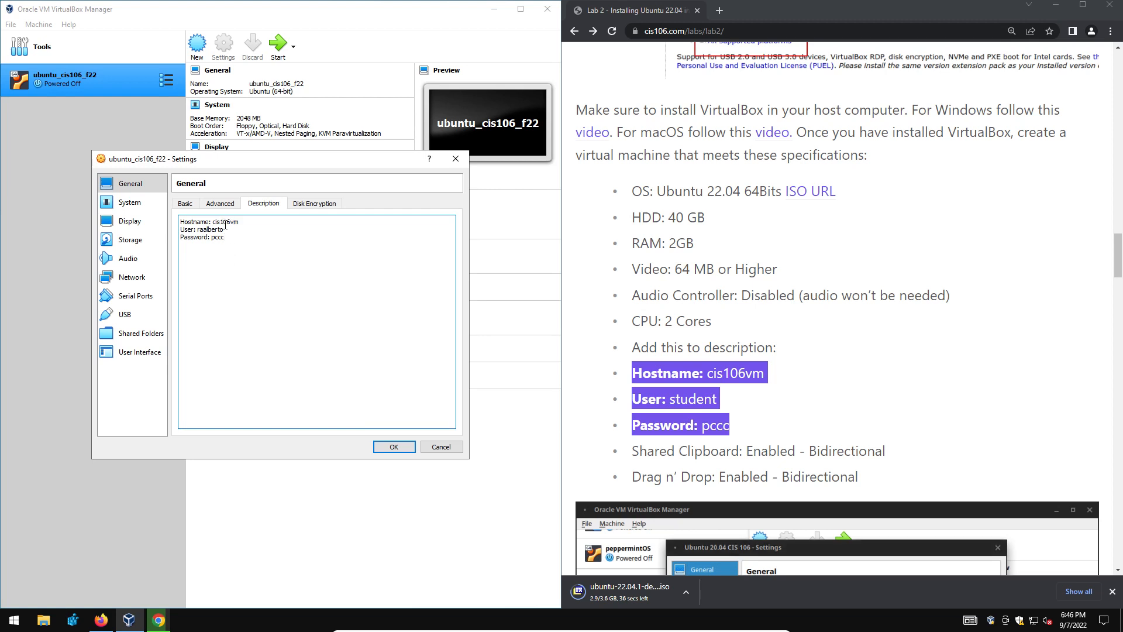
pyautogui.doubleClick(195, 222)
pyautogui.doubleClick(219, 222)
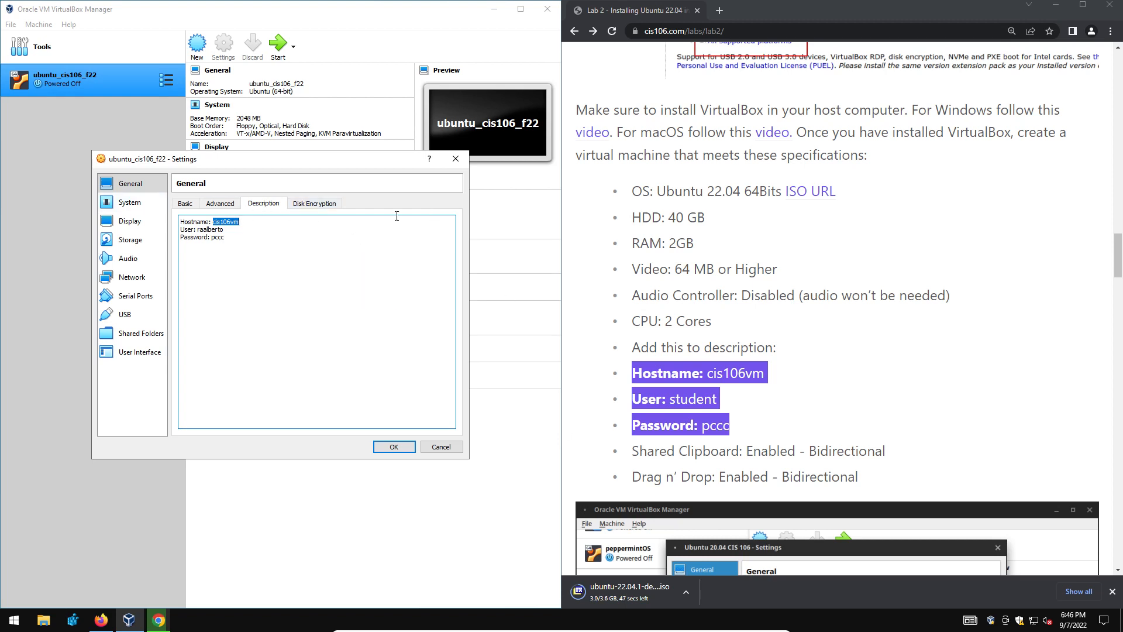
pyautogui.click(128, 204)
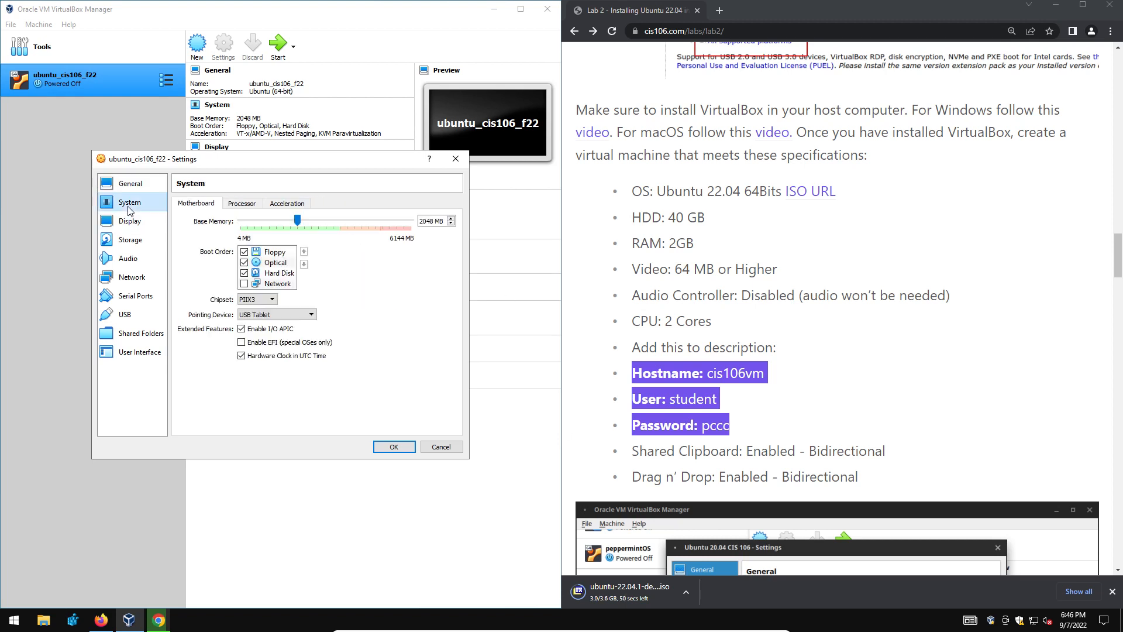
# Move Floppy to the bottom of the VM's boot order.
pyautogui.click(244, 252)
pyautogui.click(287, 261)
pyautogui.click(282, 252)
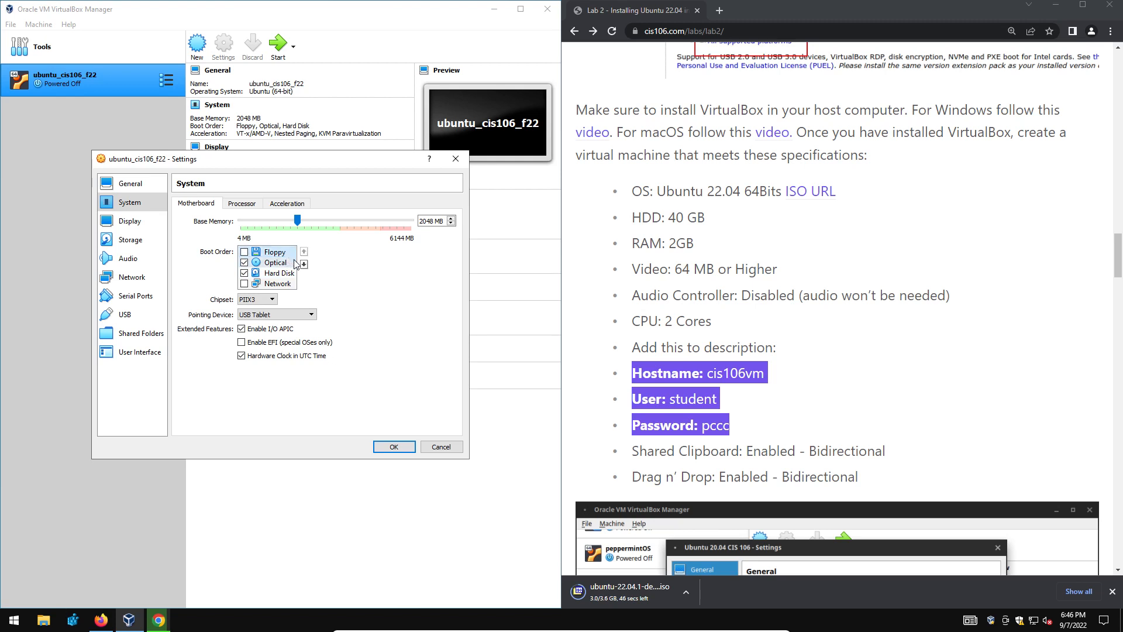
pyautogui.click(303, 264)
pyautogui.click(304, 265)
pyautogui.click(304, 265)
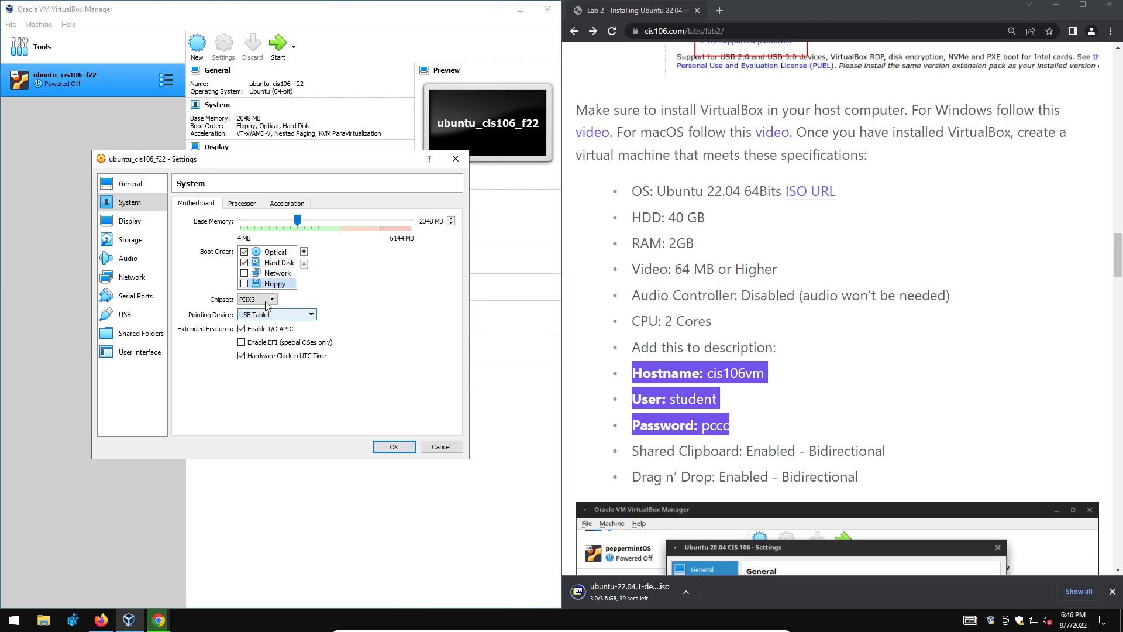
# Raise the VM to 2 processors and review its acceleration and motherboard settings.
pyautogui.click(253, 204)
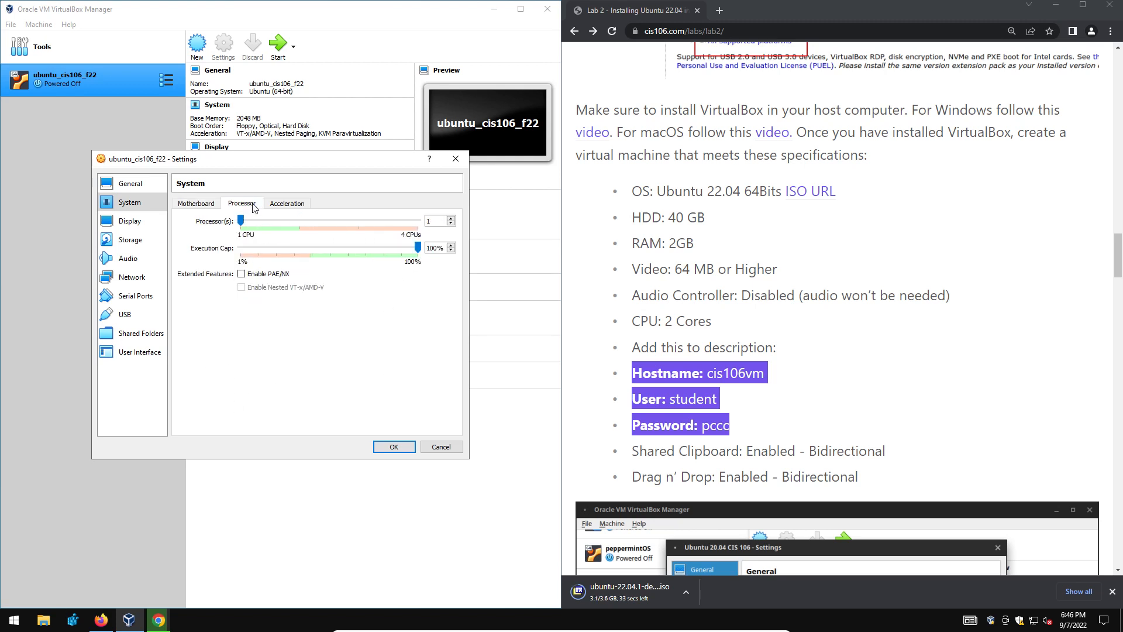
pyautogui.click(297, 220)
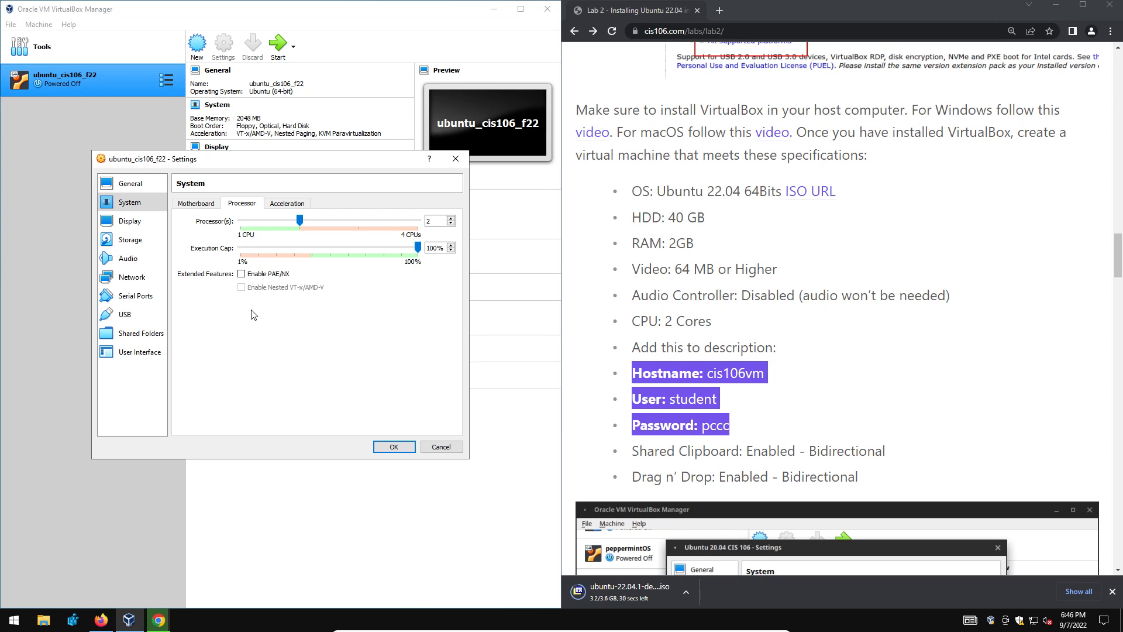
pyautogui.click(289, 204)
pyautogui.click(233, 203)
pyautogui.click(198, 205)
pyautogui.click(130, 221)
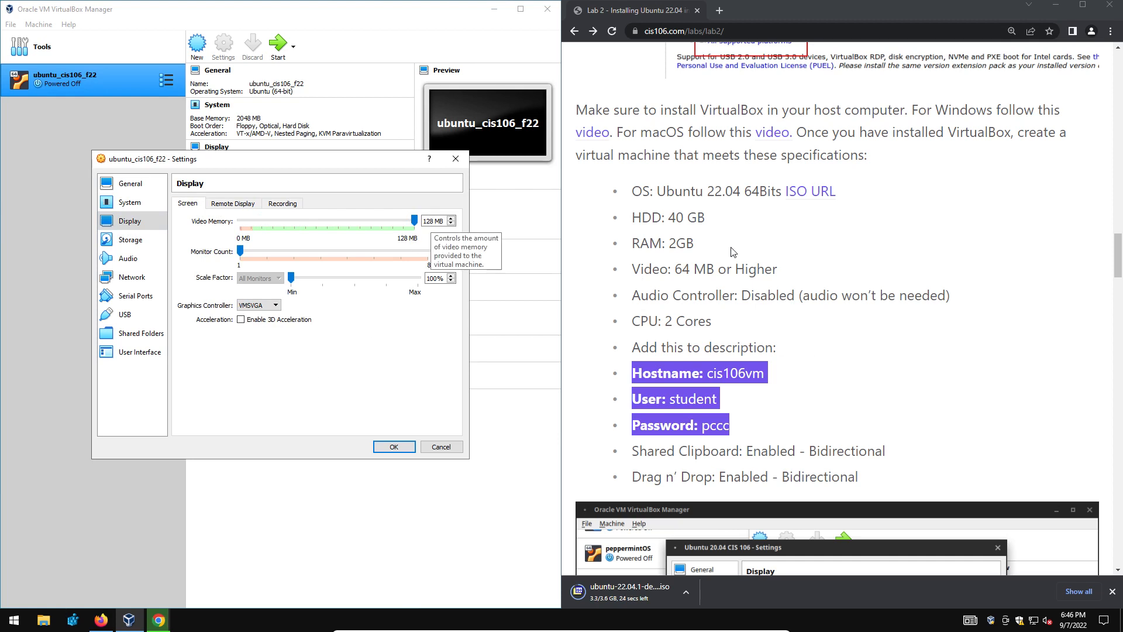
# Enable 3D acceleration on the VM's Display page.
pyautogui.moveTo(675, 269); pyautogui.dragTo(719, 268)
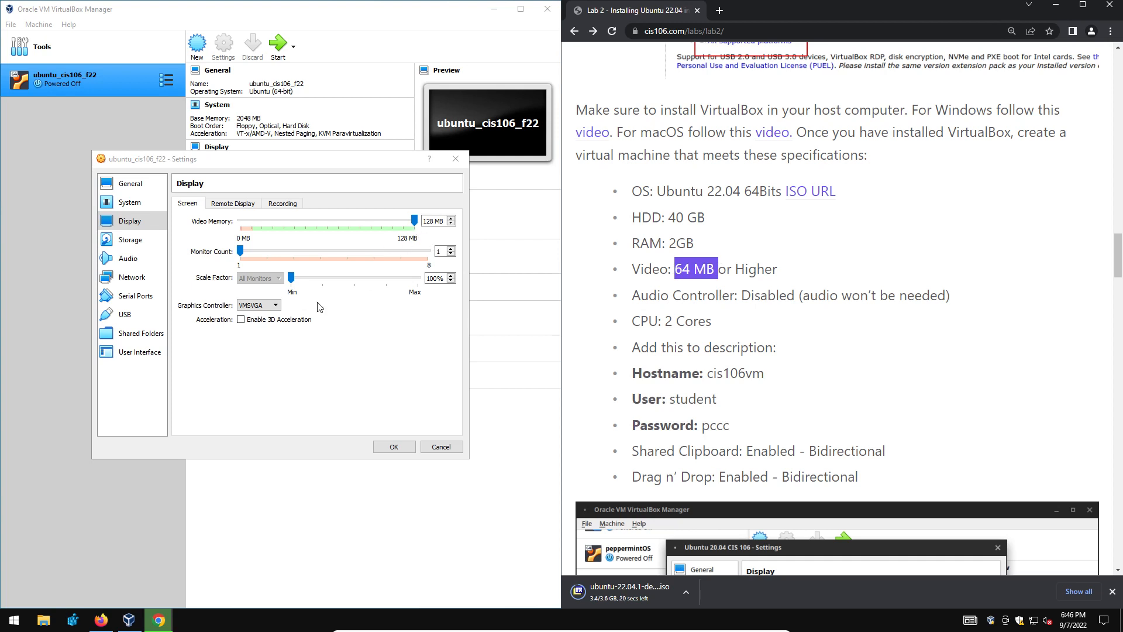
pyautogui.click(267, 339)
pyautogui.click(268, 320)
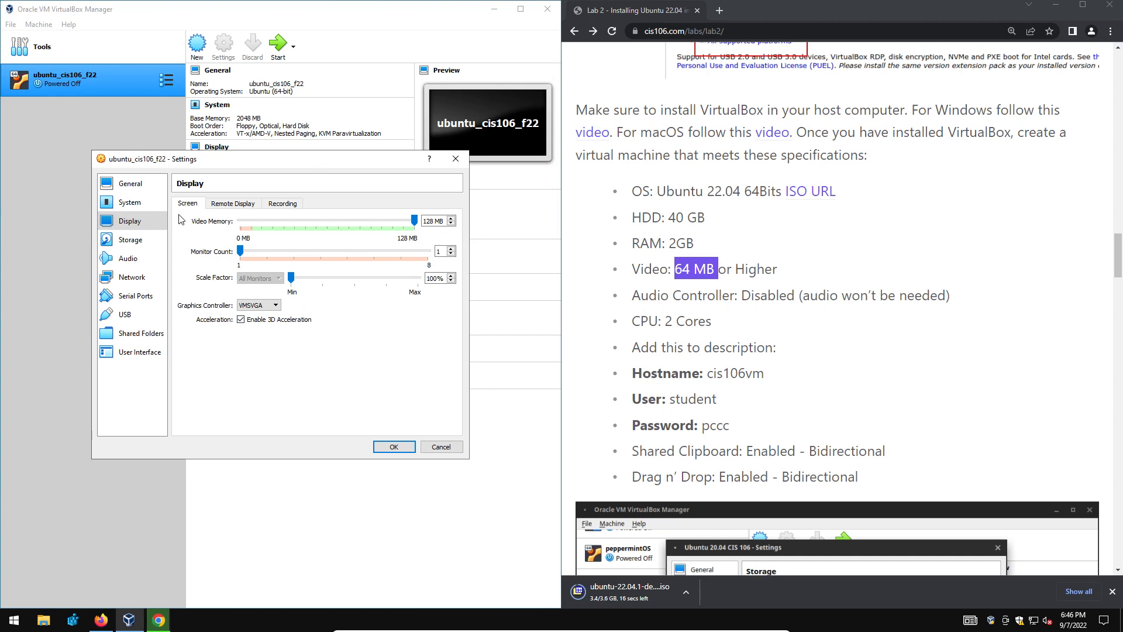
# Check the empty optical drive under Storage and disable the VM's audio.
pyautogui.click(147, 241)
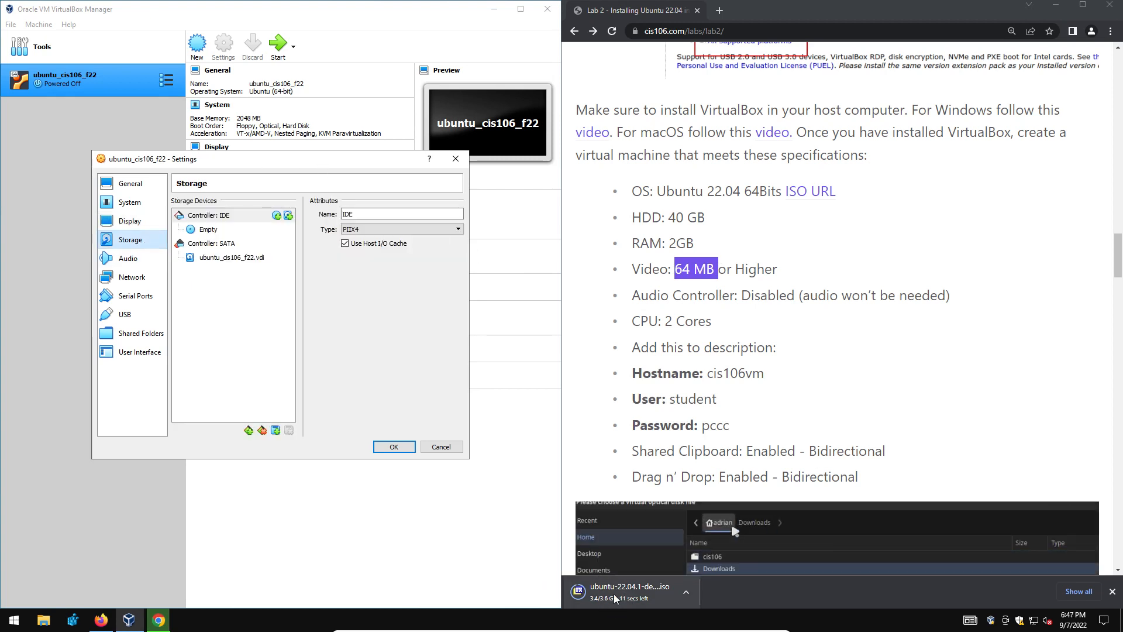
pyautogui.click(211, 230)
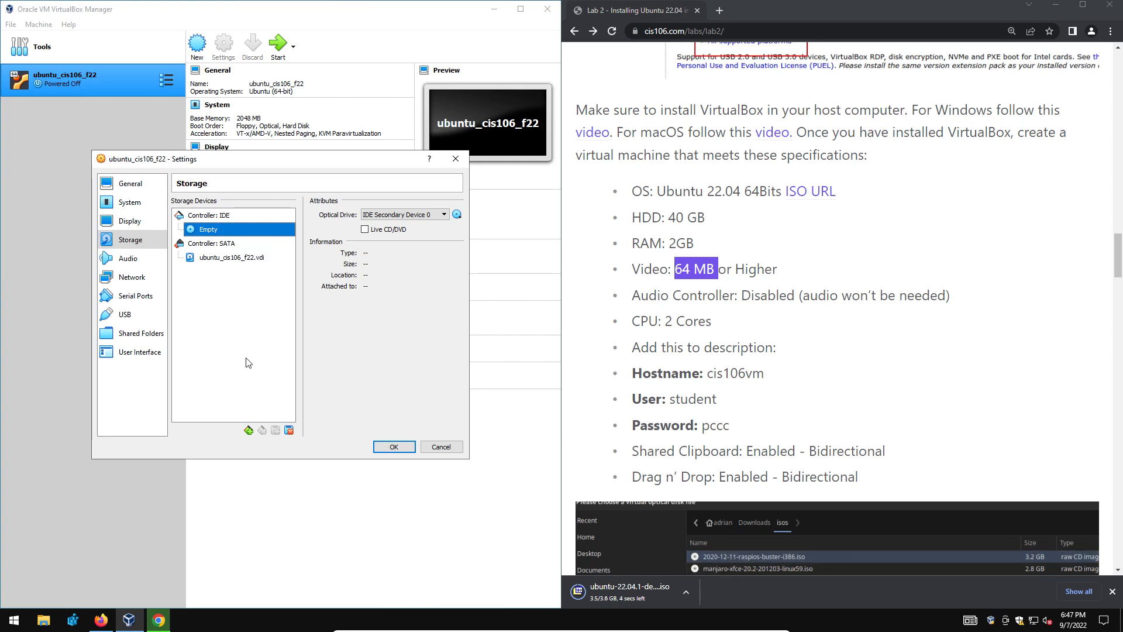
pyautogui.click(128, 258)
pyautogui.click(175, 202)
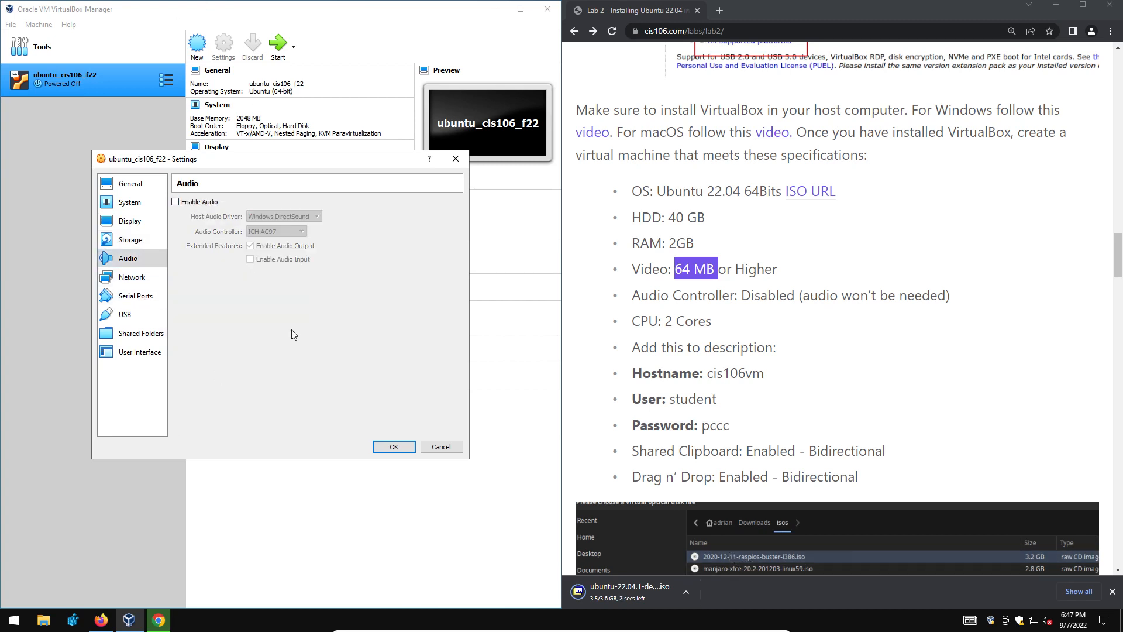
# Attach ubuntu-22.04.1-desktop-amd64.iso from Downloads to the empty optical drive and save the VM settings.
pyautogui.click(148, 280)
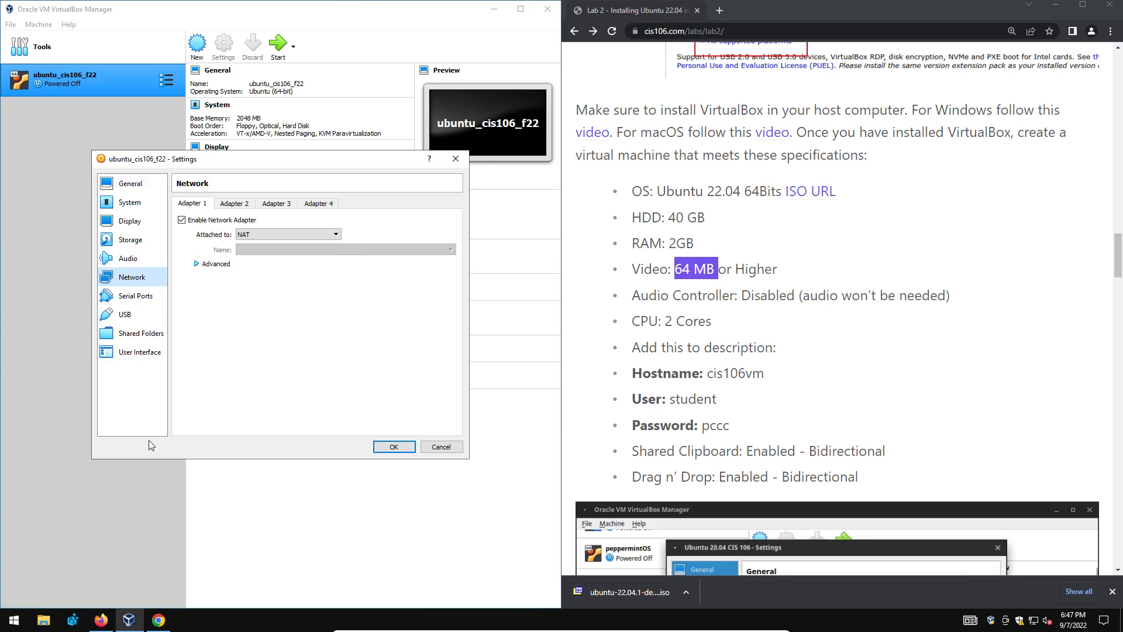
pyautogui.click(131, 240)
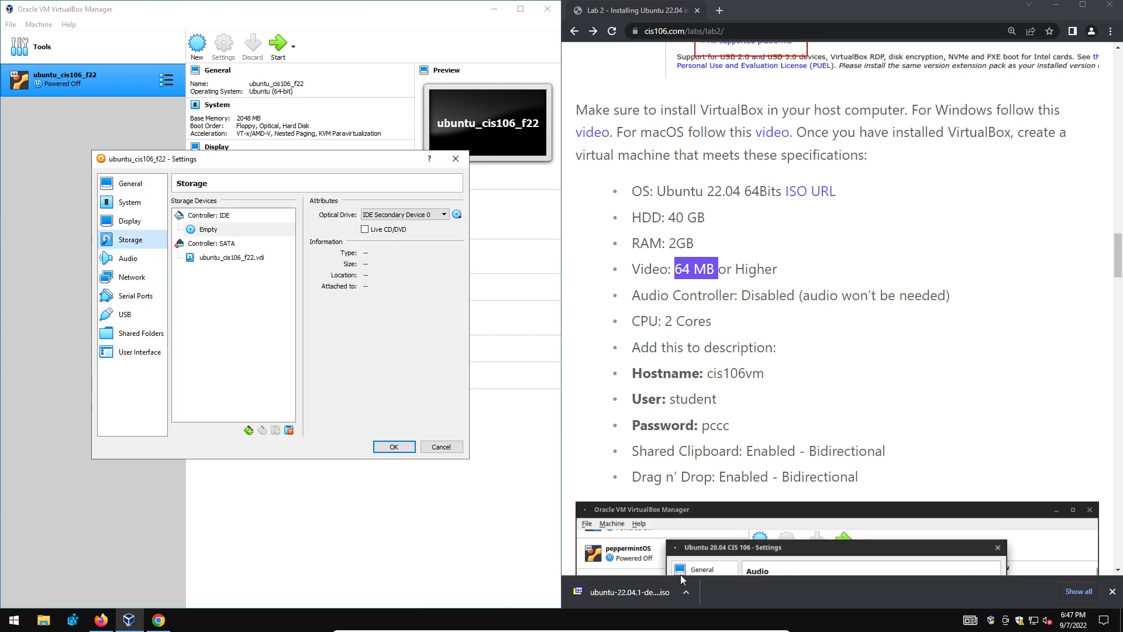
pyautogui.click(209, 230)
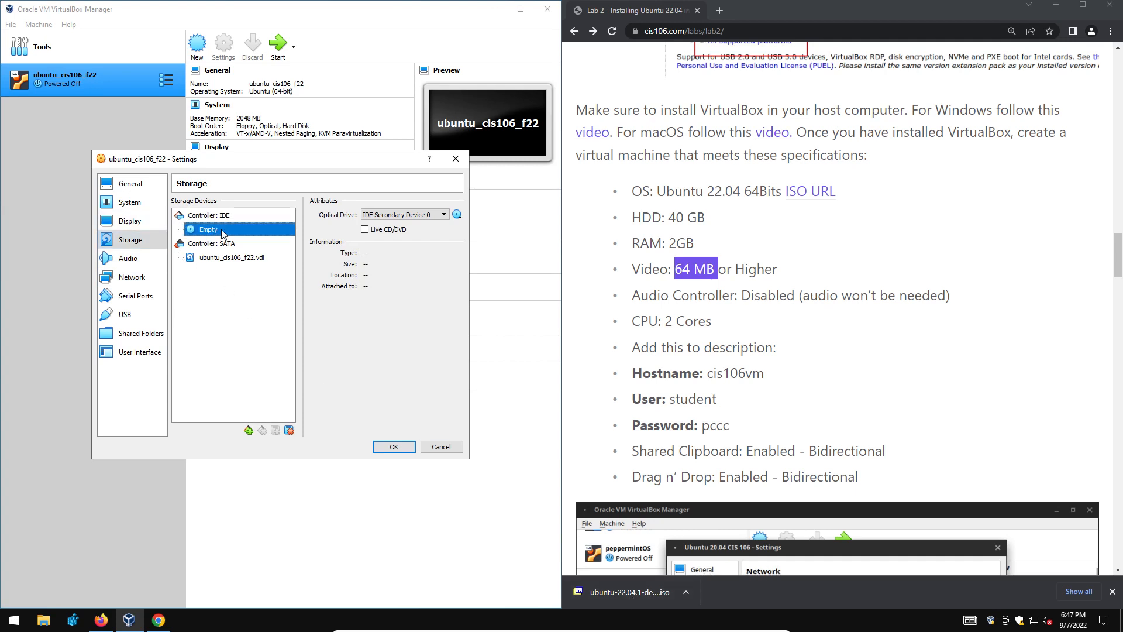
pyautogui.click(457, 215)
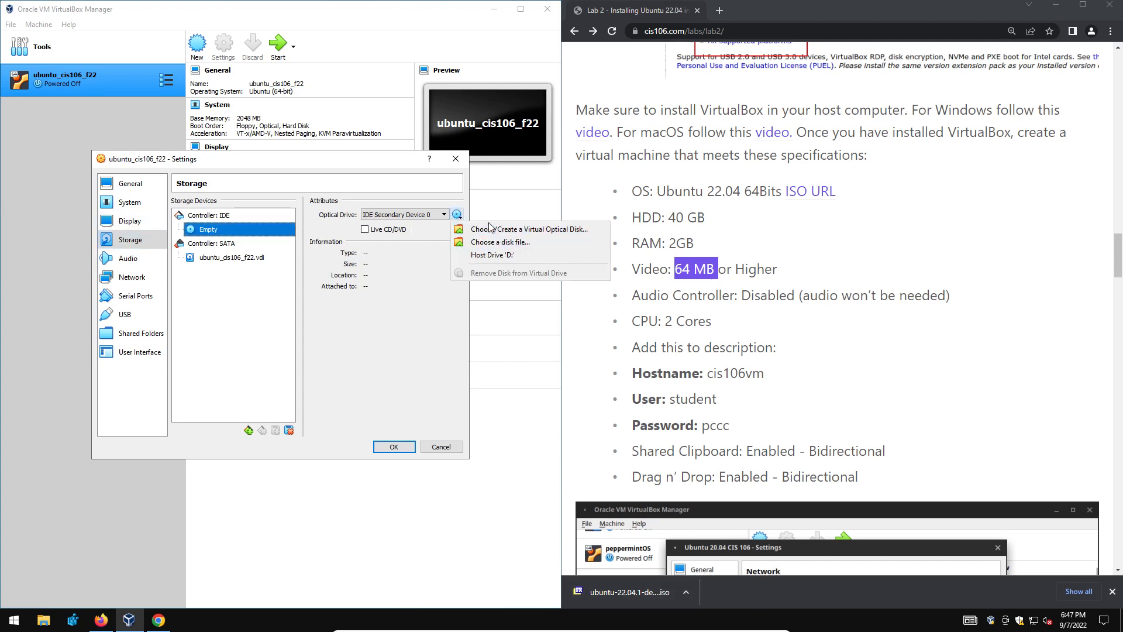
pyautogui.click(503, 242)
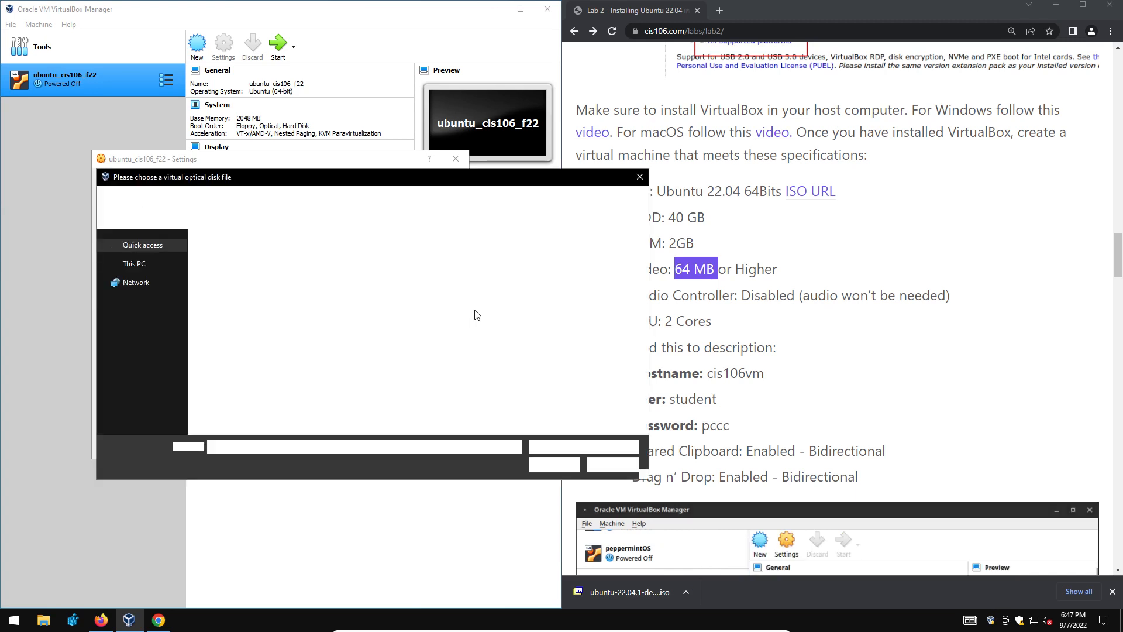
pyautogui.click(144, 273)
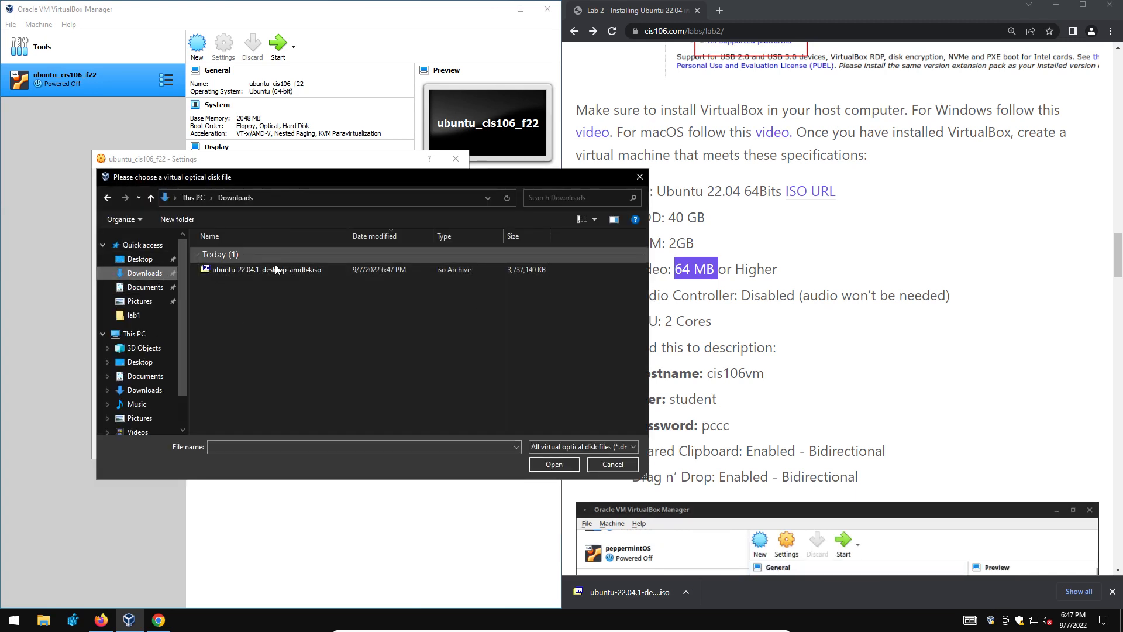
pyautogui.click(265, 269)
pyautogui.click(553, 463)
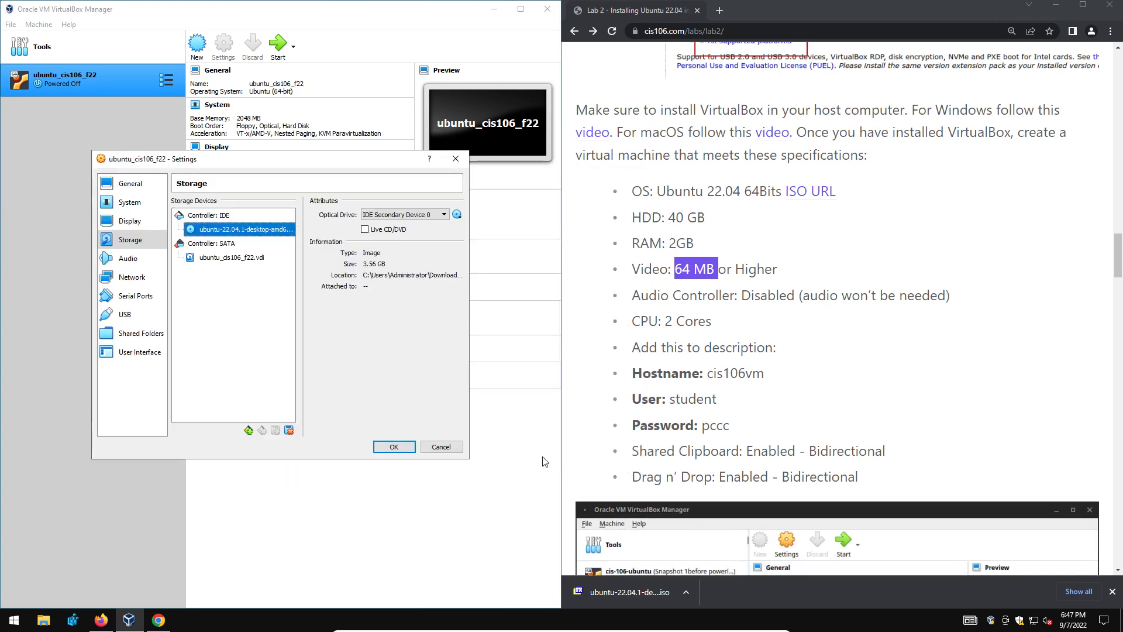
pyautogui.click(394, 446)
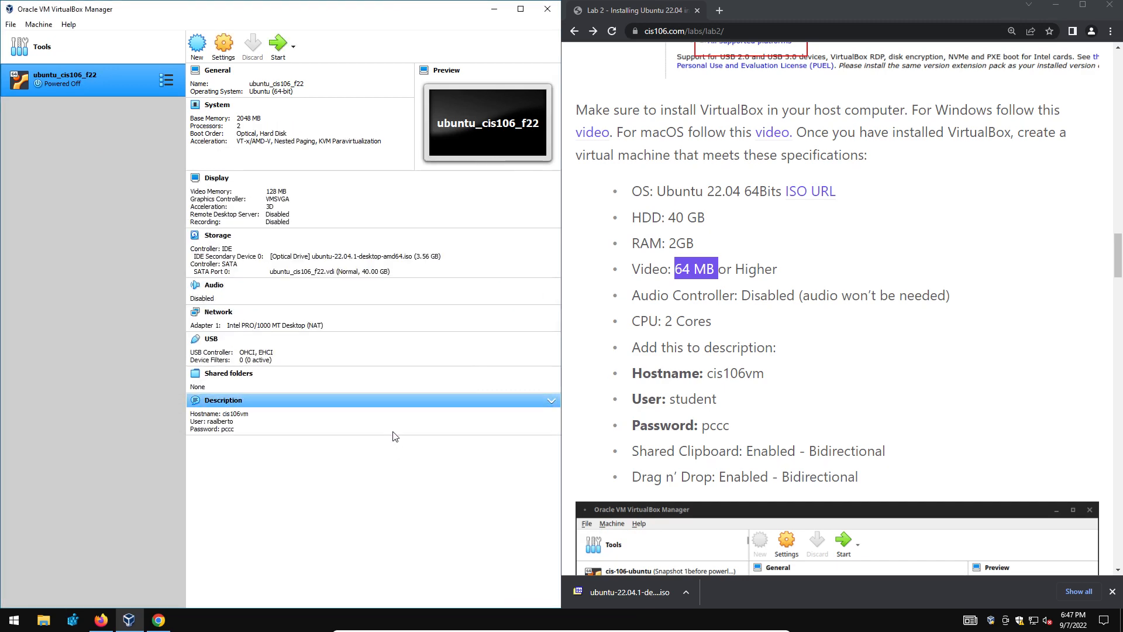
# Highlight the lab's Question 3 install heading, then start ubuntu_cis106_f22 from the toolbar.
pyautogui.scroll(-15, 817, 426)
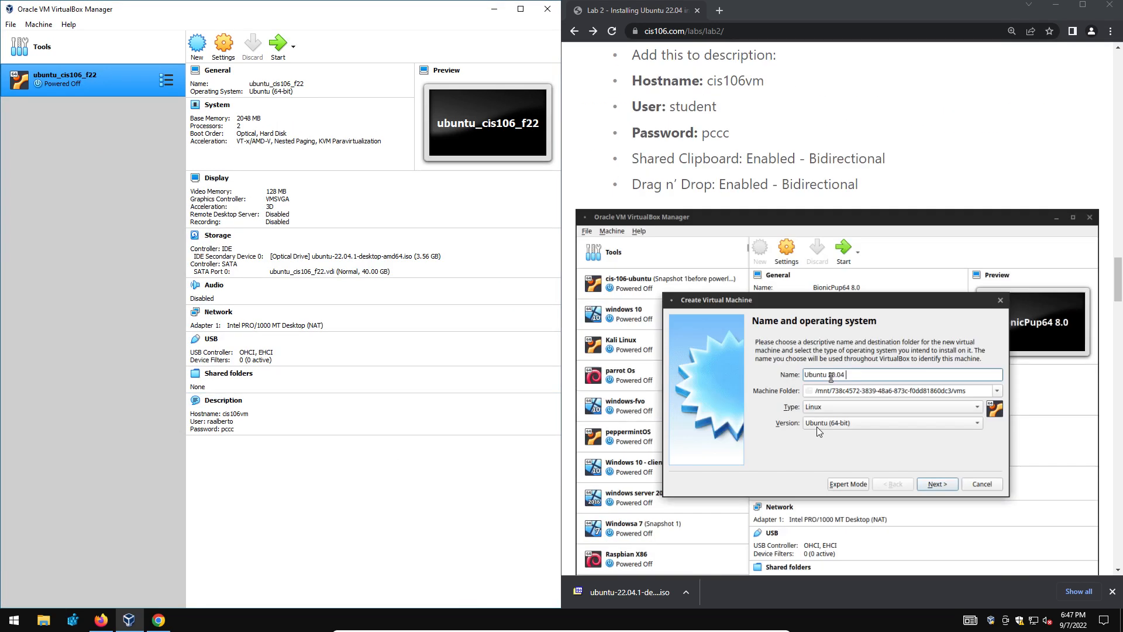
pyautogui.moveTo(907, 171); pyautogui.dragTo(544, 174)
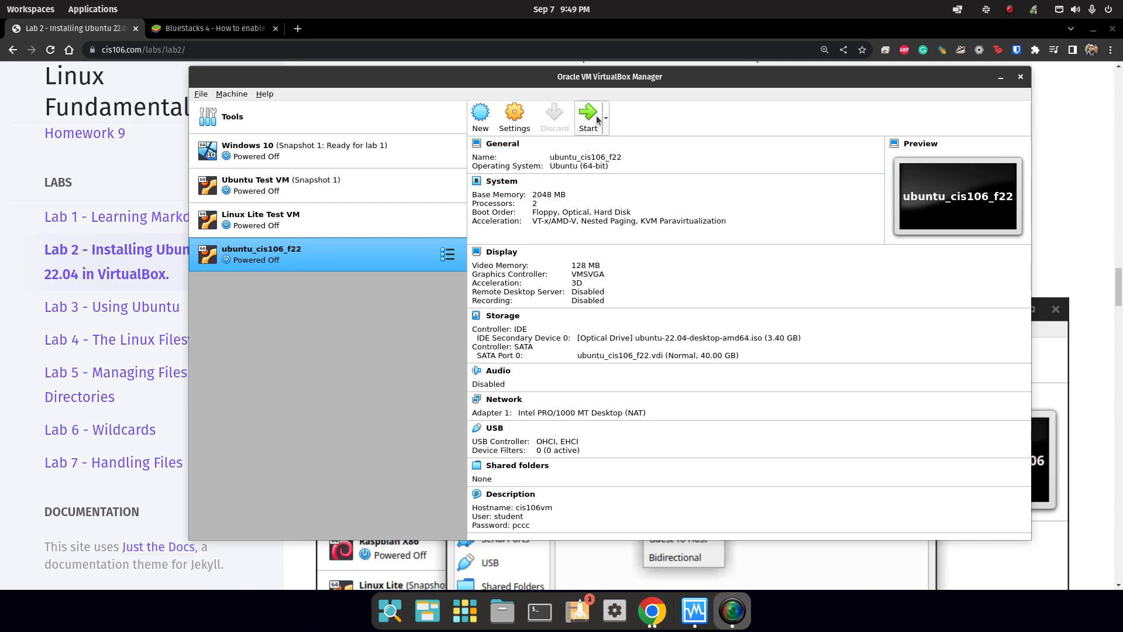
pyautogui.click(596, 119)
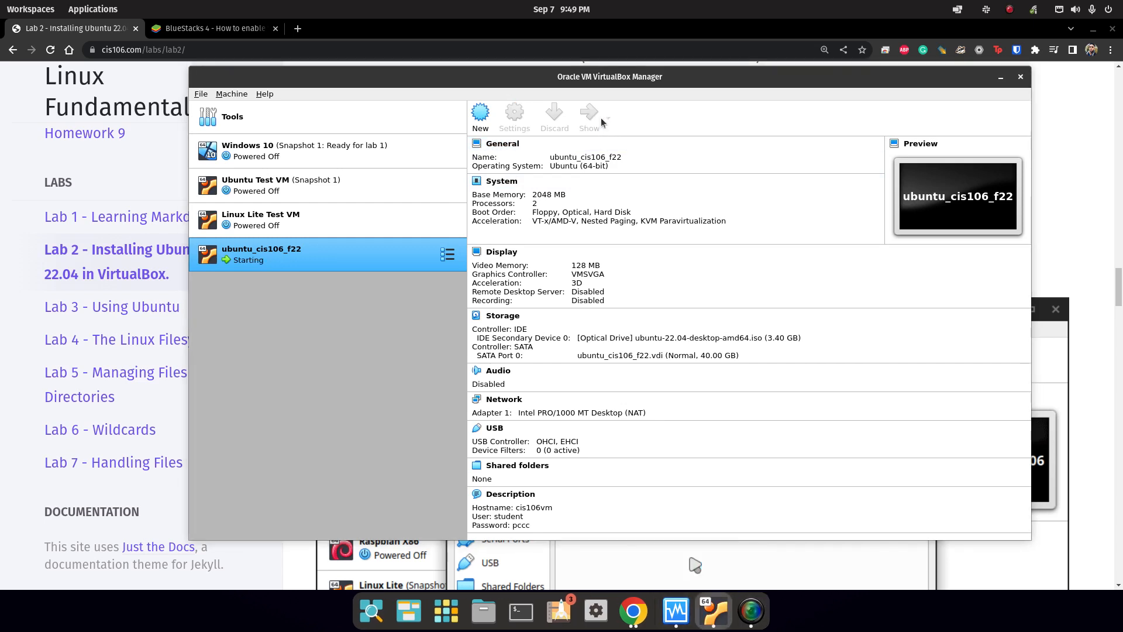
# Centre the VM window and boot the 'Try or Install Ubuntu' GRUB entry.
pyautogui.moveTo(317, 218); pyautogui.dragTo(736, 125)
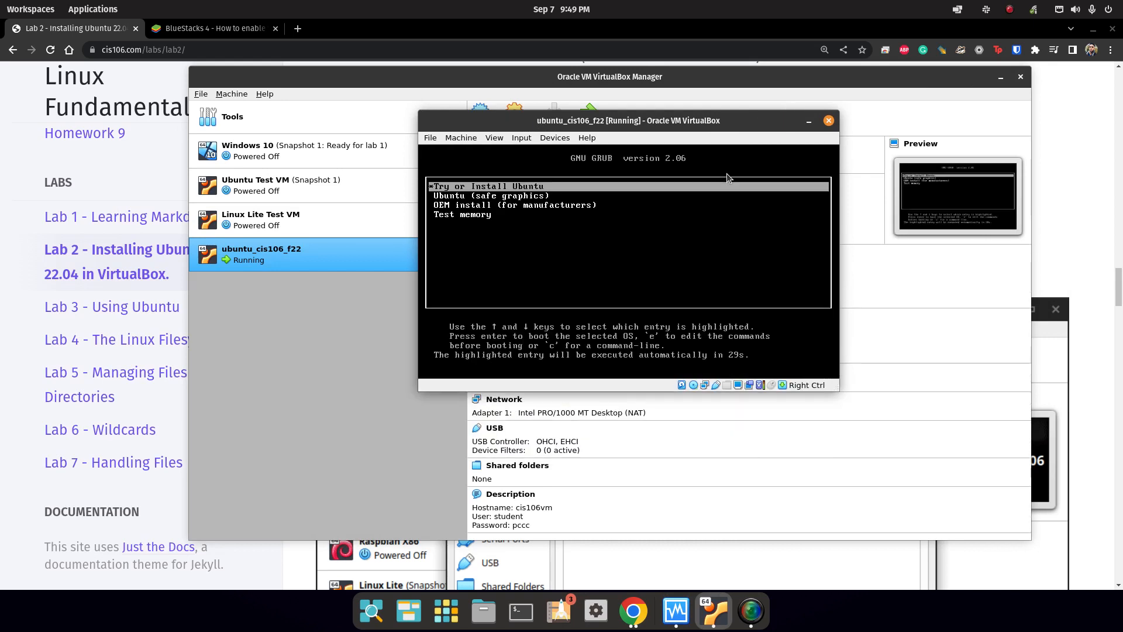
pyautogui.press('Down')
pyautogui.press('Up')
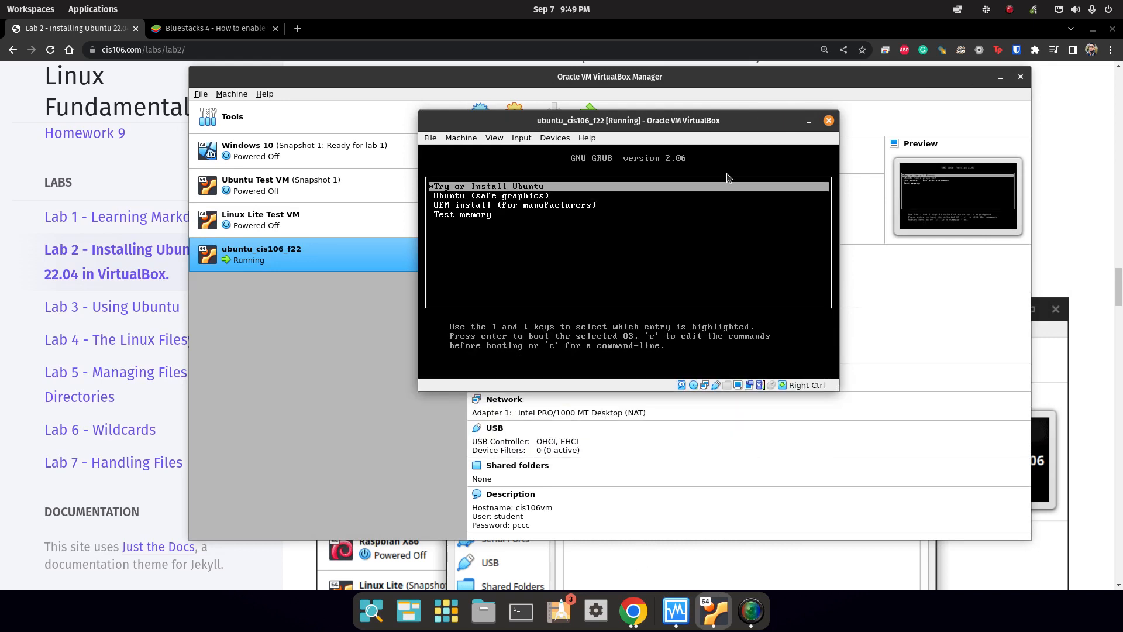
pyautogui.press('Return')
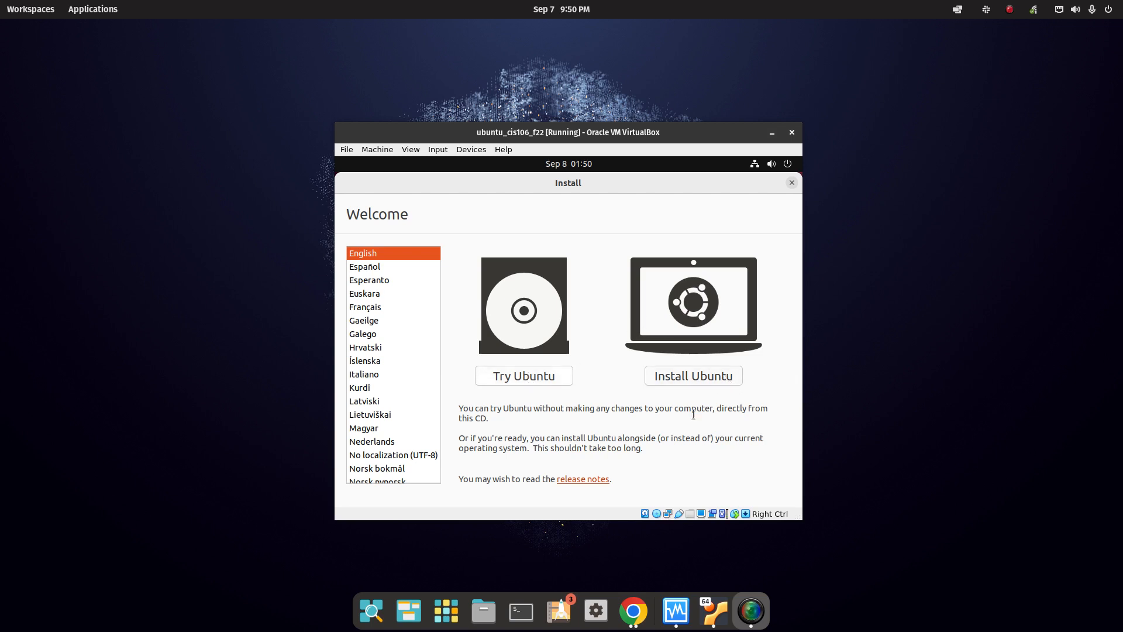
# Choose Install Ubuntu, keep the English (US) keyboard, and enable third-party software.
pyautogui.click(698, 378)
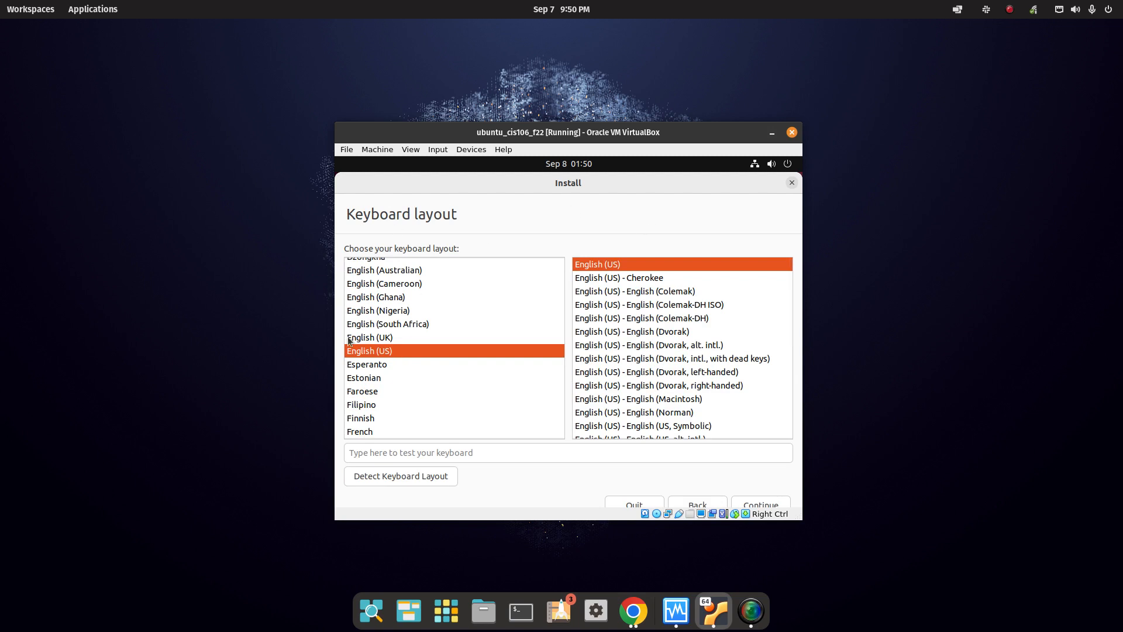
pyautogui.click(764, 504)
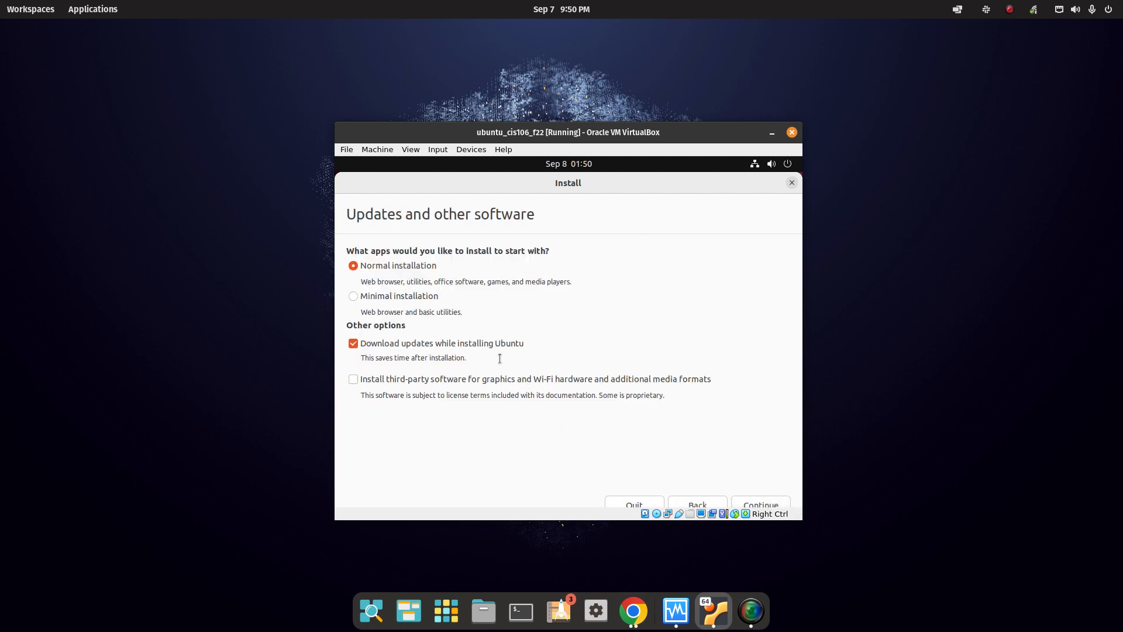
pyautogui.click(392, 381)
pyautogui.click(780, 503)
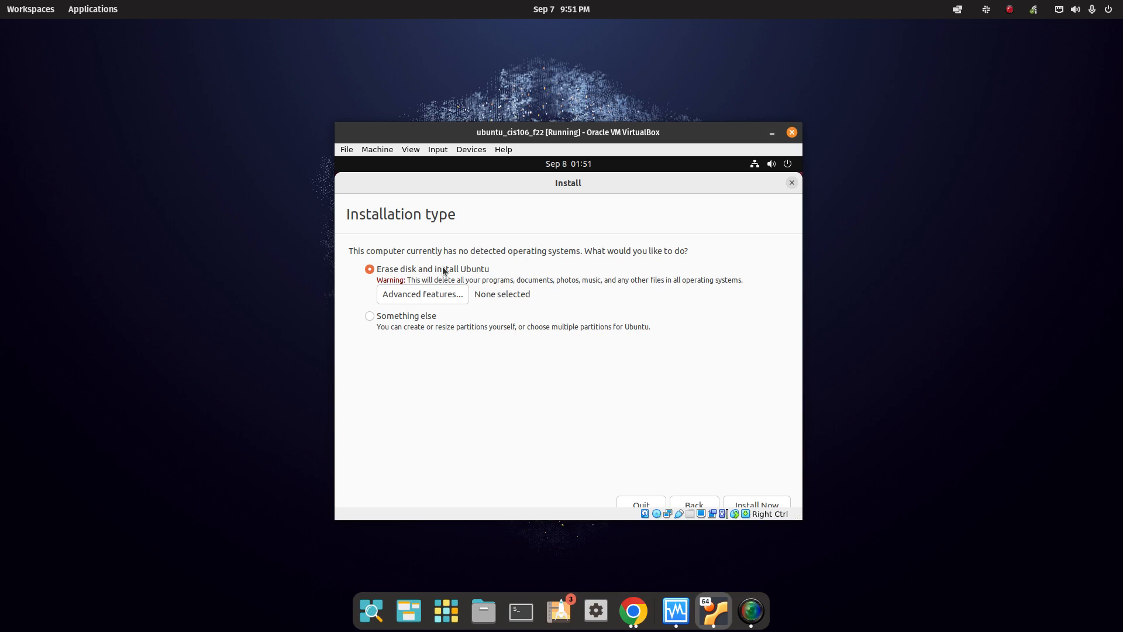
# Pick Erase disk and install Ubuntu, confirm the partition changes, and accept New York.
pyautogui.click(766, 504)
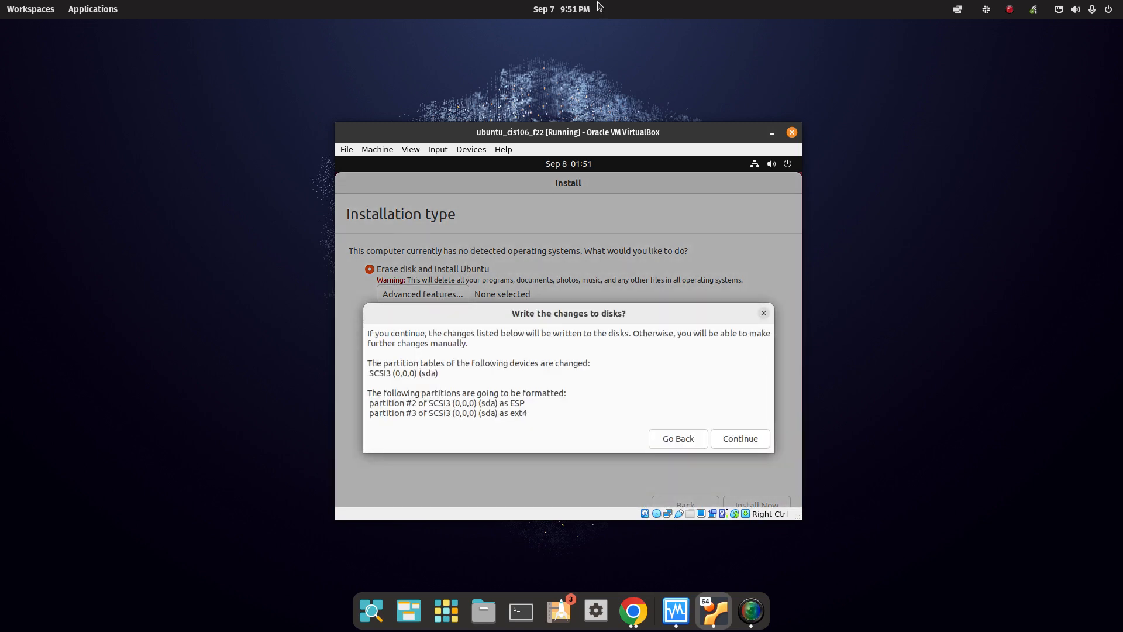
pyautogui.click(742, 438)
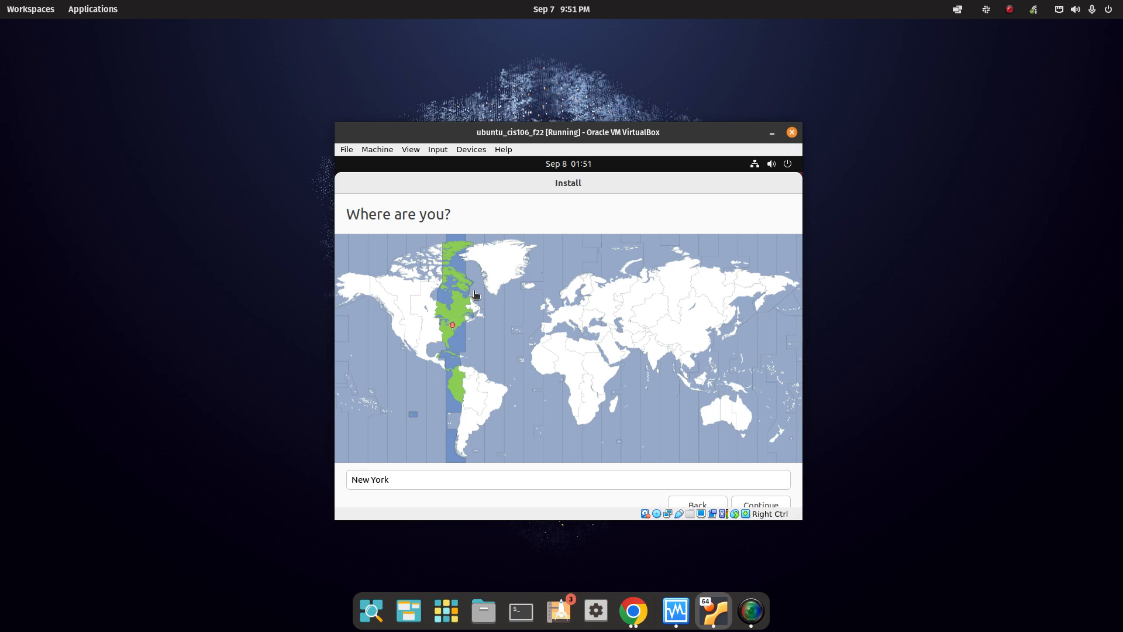
pyautogui.click(404, 478)
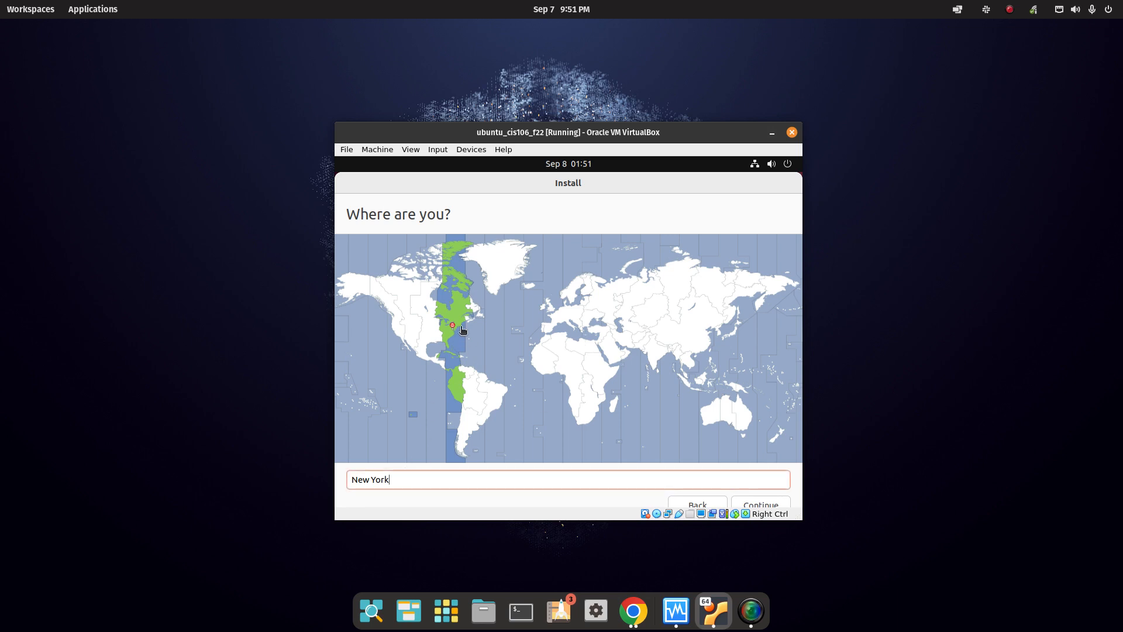
pyautogui.click(773, 505)
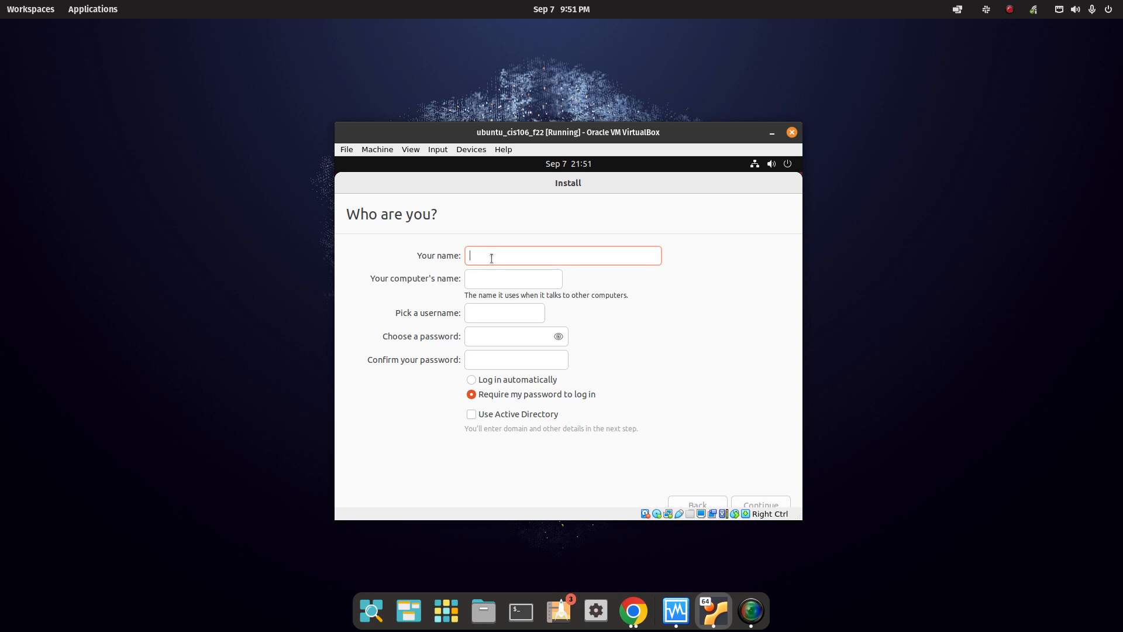
# Enter the user's name and set the computer name to cis106vm.
pyautogui.write('r')
pyautogui.press('BackSpace')
pyautogui.write('robert')
pyautogui.click(510, 275)
pyautogui.doubleClick(511, 276)
pyautogui.tripleClick(504, 272)
pyautogui.write('cis106vm')
# Fill in the username, enter and confirm the password, verify it, and continue installing.
pyautogui.press('Tab')
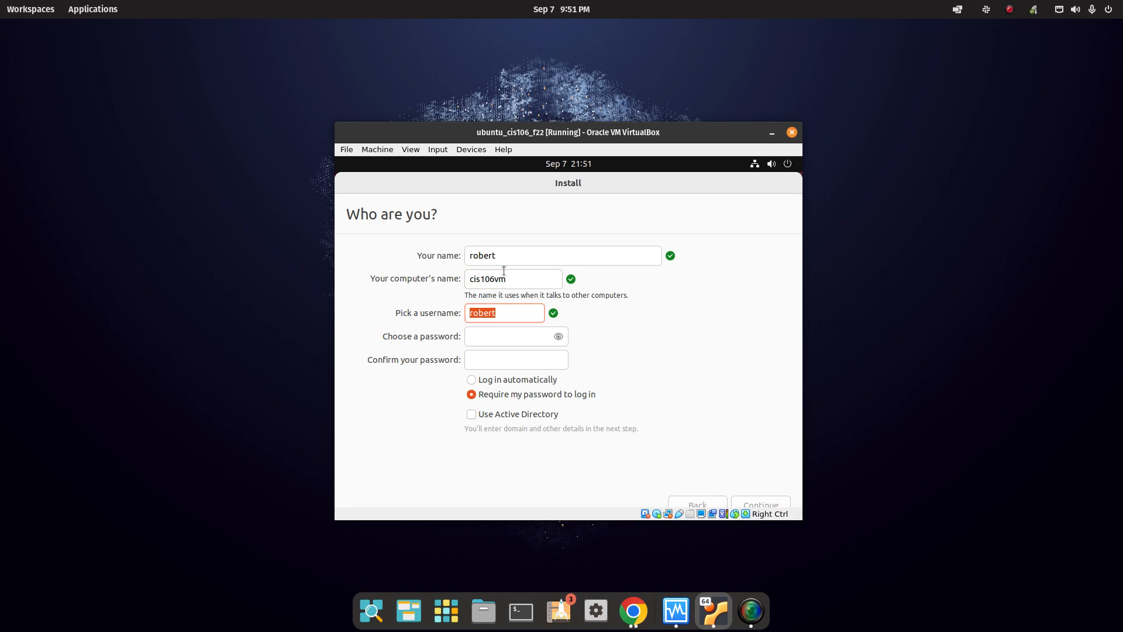
pyautogui.write('raal')
pyautogui.press('Tab')
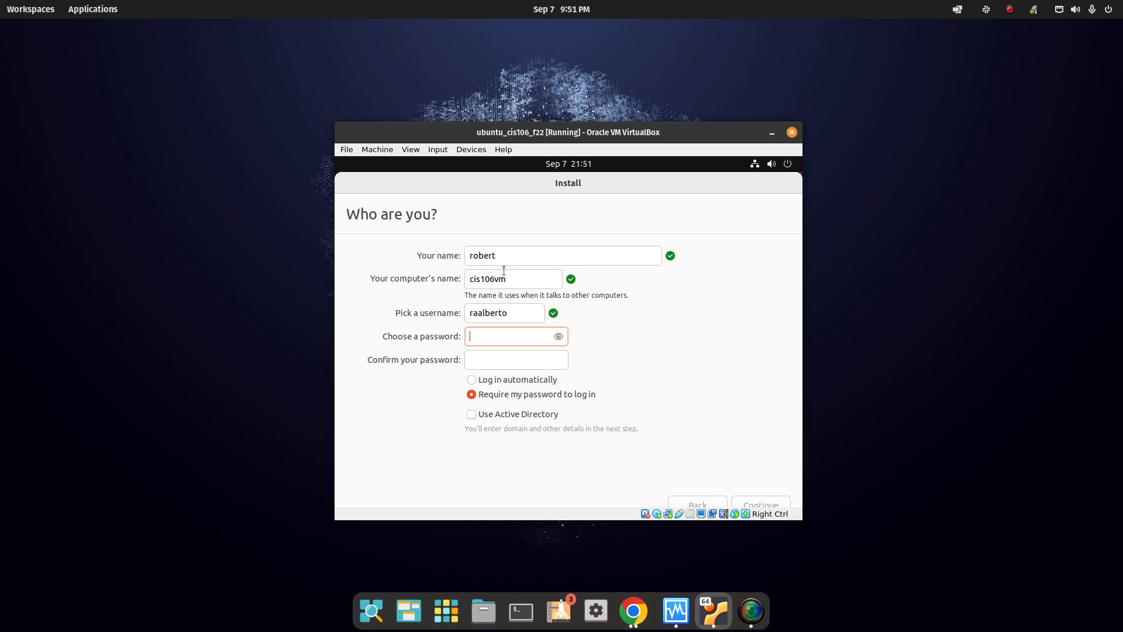
pyautogui.write('p')
pyautogui.press('Tab')
pyautogui.write('pass')
pyautogui.click(559, 336)
pyautogui.click(559, 336)
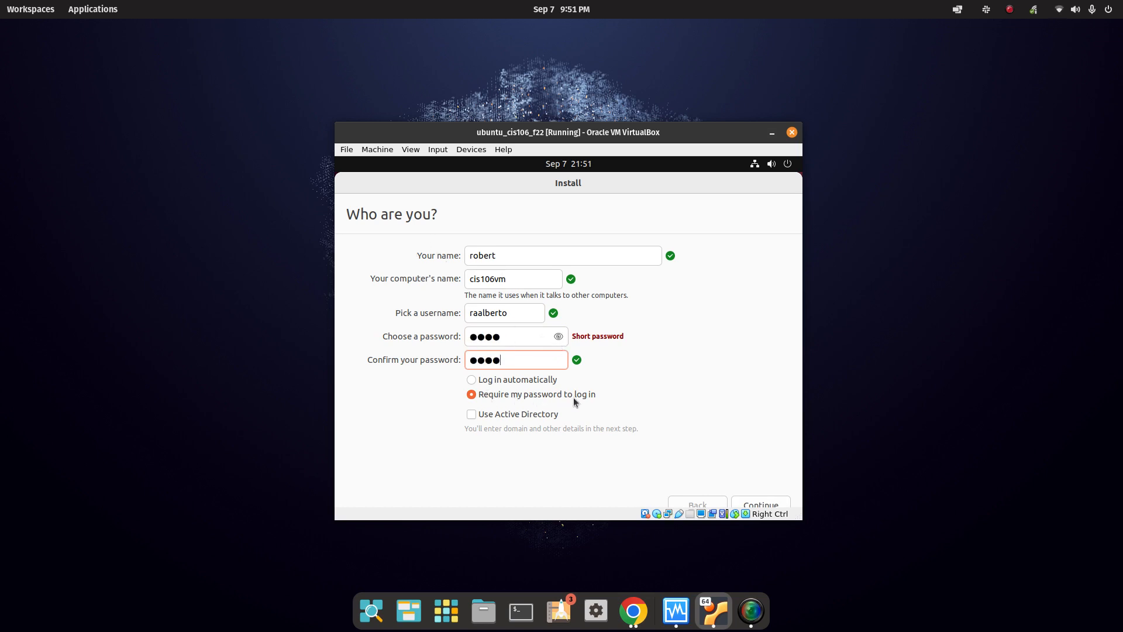
pyautogui.click(760, 503)
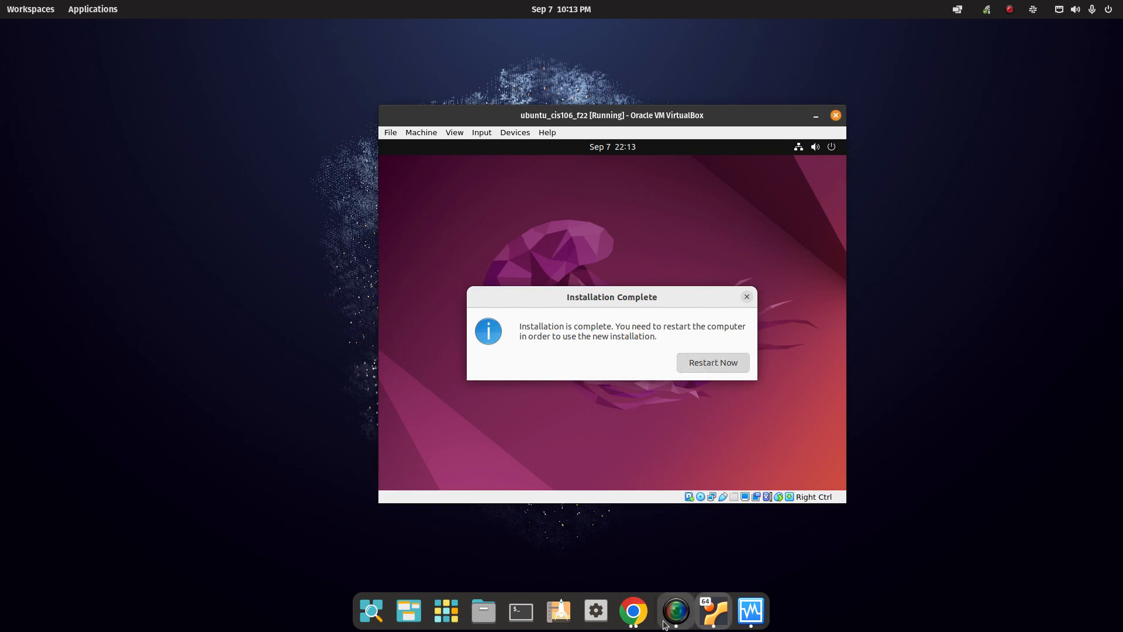
# Highlight the lab's Question 3 instruction to screenshot the VM settings, then return to VirtualBox Manager.
pyautogui.hotkey('alt', 'Tab')
pyautogui.press('super+m')
pyautogui.scroll(-15, 491, 314)
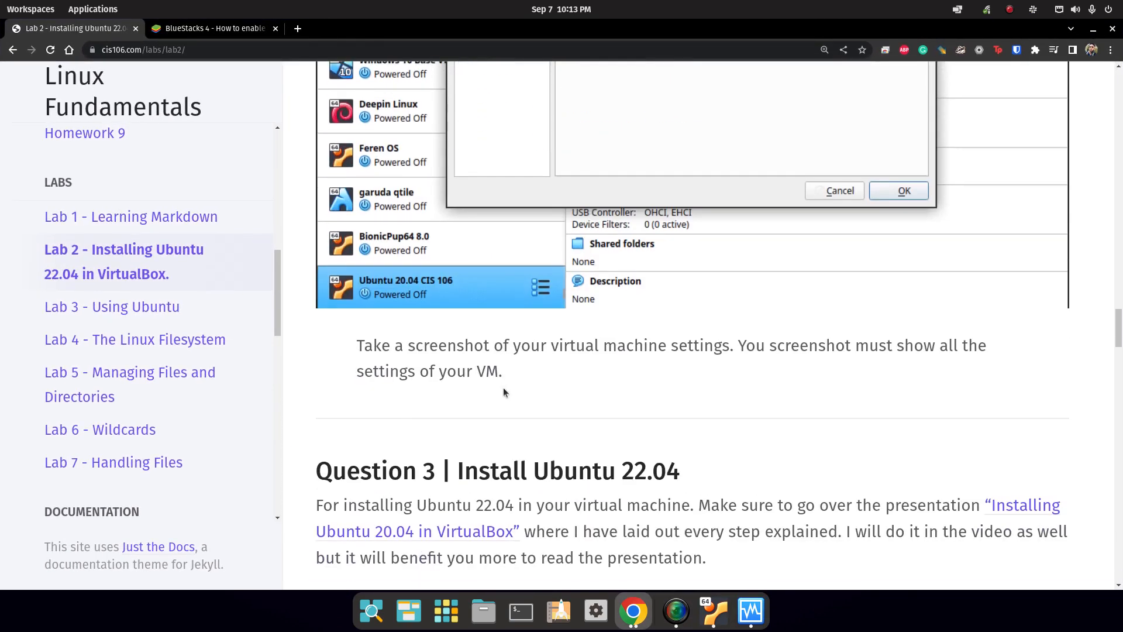
pyautogui.scroll(1, 678, 155)
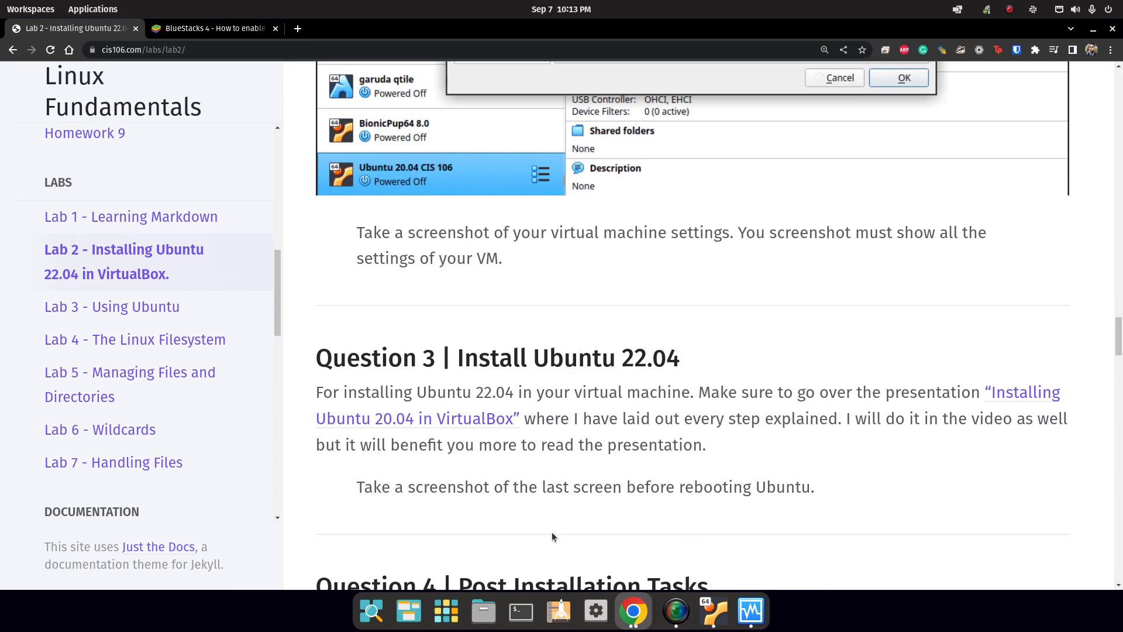
pyautogui.moveTo(541, 319); pyautogui.dragTo(342, 226)
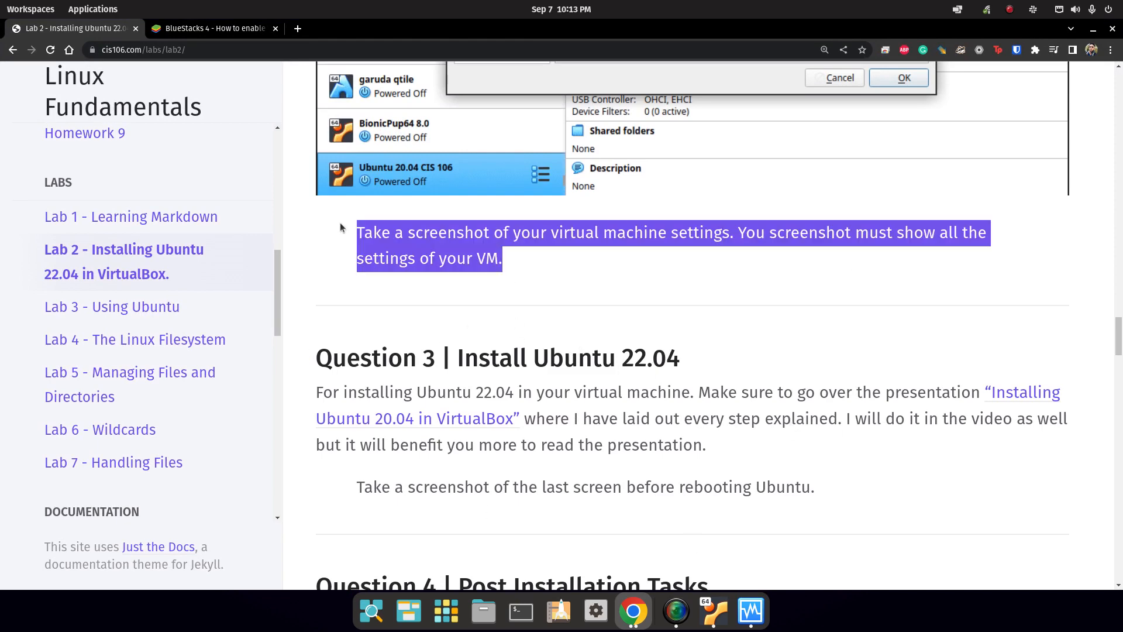
pyautogui.scroll(3, 539, 345)
pyautogui.scroll(9, 539, 346)
pyautogui.scroll(-8, 526, 473)
pyautogui.scroll(-1, 526, 472)
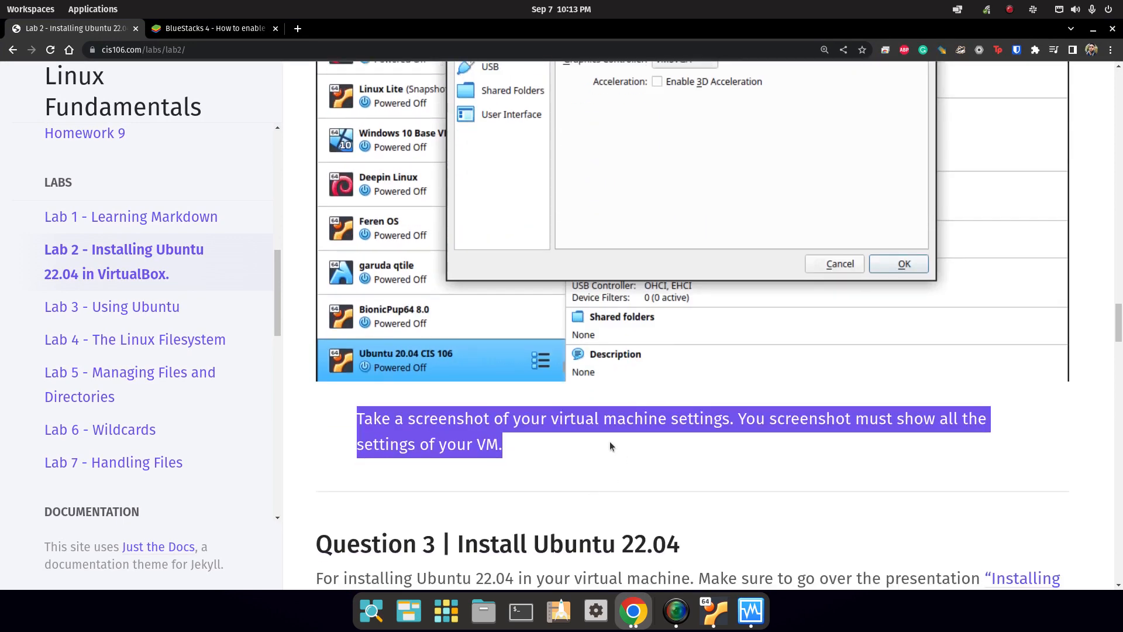
pyautogui.moveTo(611, 446); pyautogui.dragTo(350, 410)
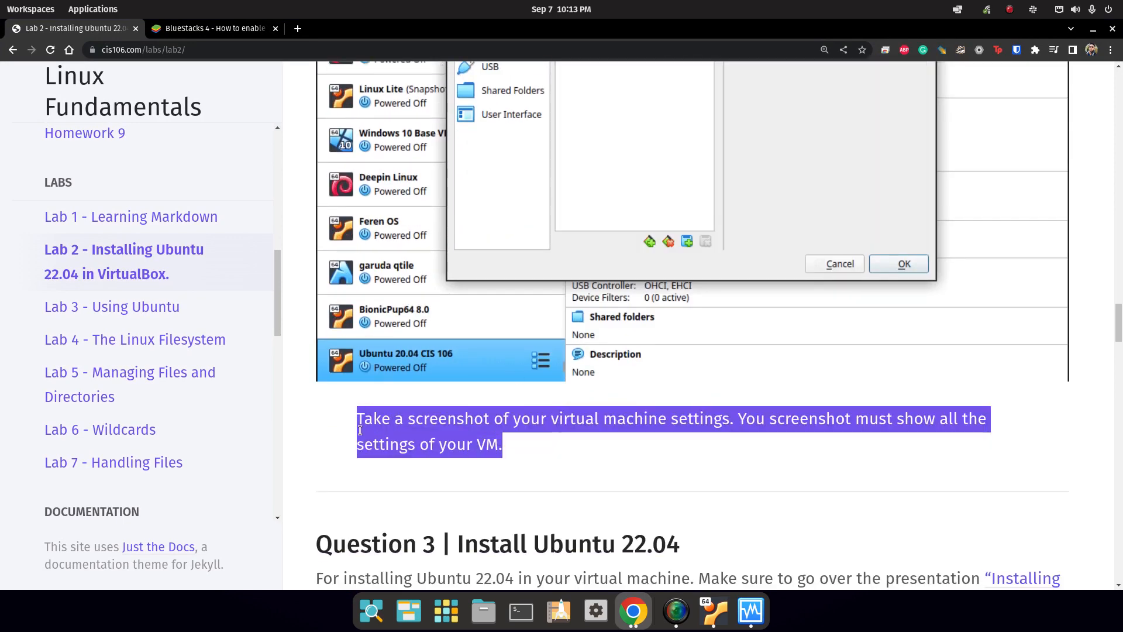
pyautogui.click(749, 611)
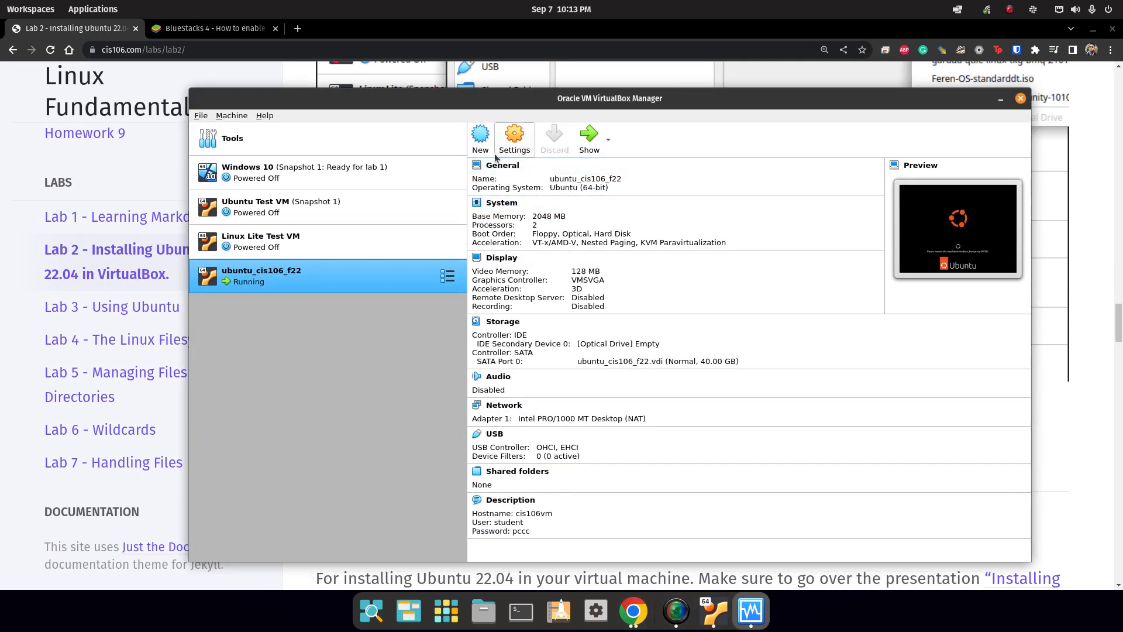
# Capture the VirtualBox Manager window with Flameshot and create a lab2 folder in Documents.
pyautogui.press('Print')
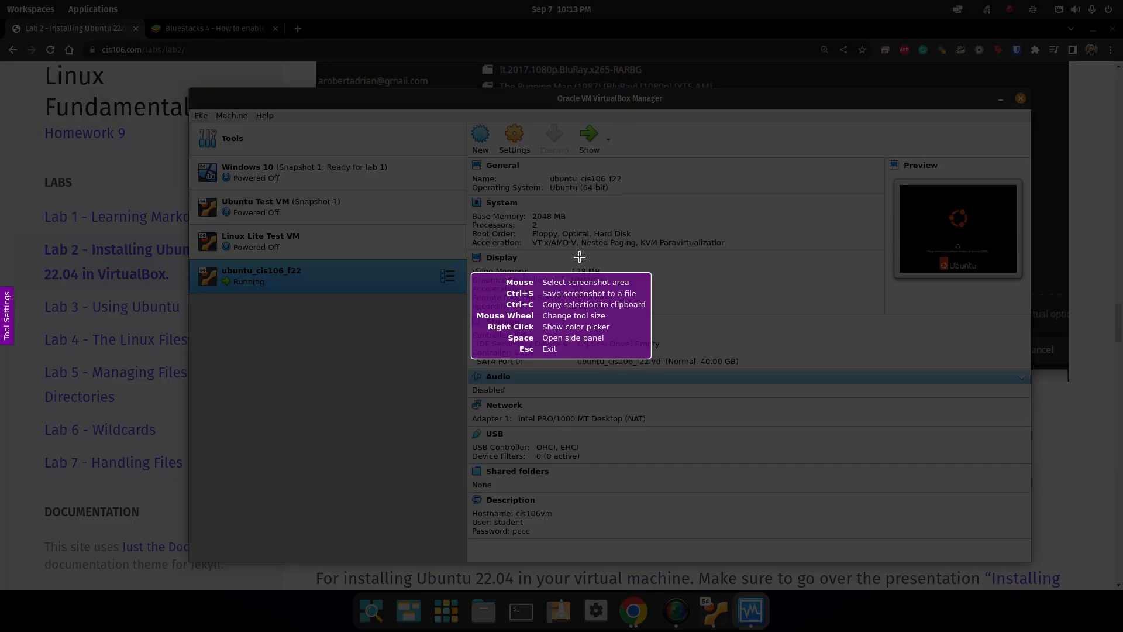
pyautogui.moveTo(190, 89); pyautogui.dragTo(1028, 561)
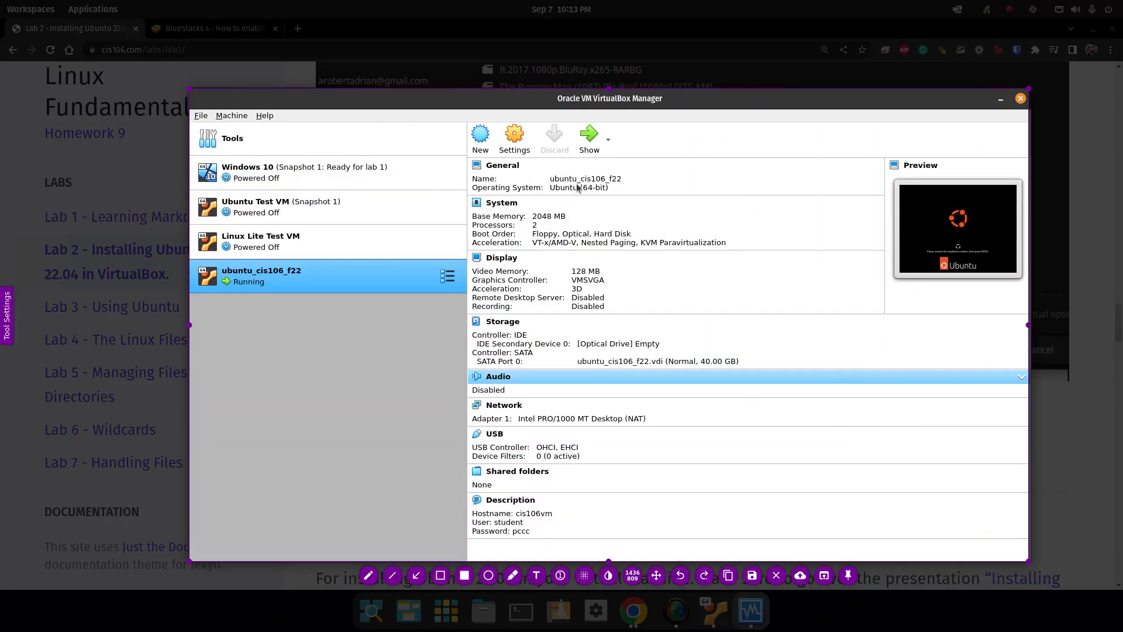
pyautogui.click(752, 576)
pyautogui.click(234, 140)
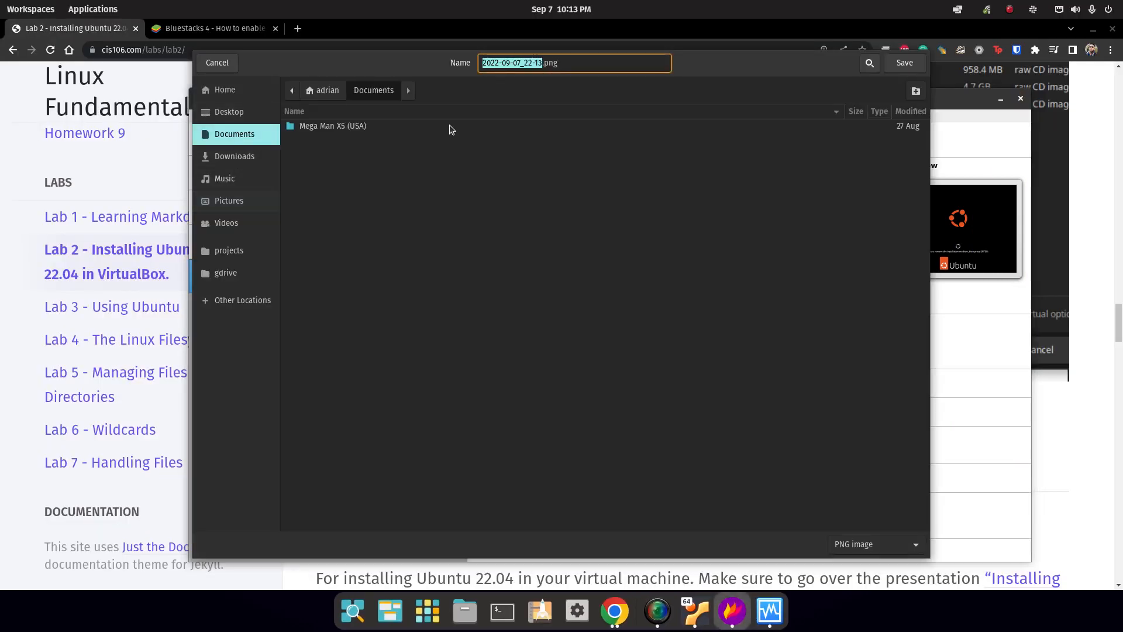
pyautogui.click(916, 90)
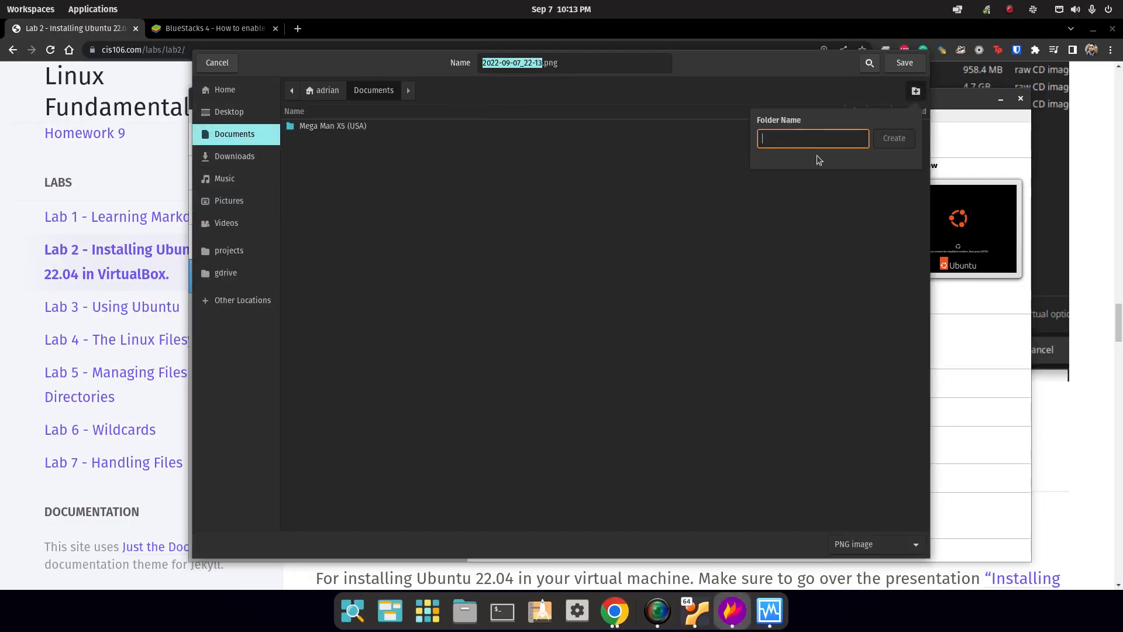
pyautogui.write('lavb')
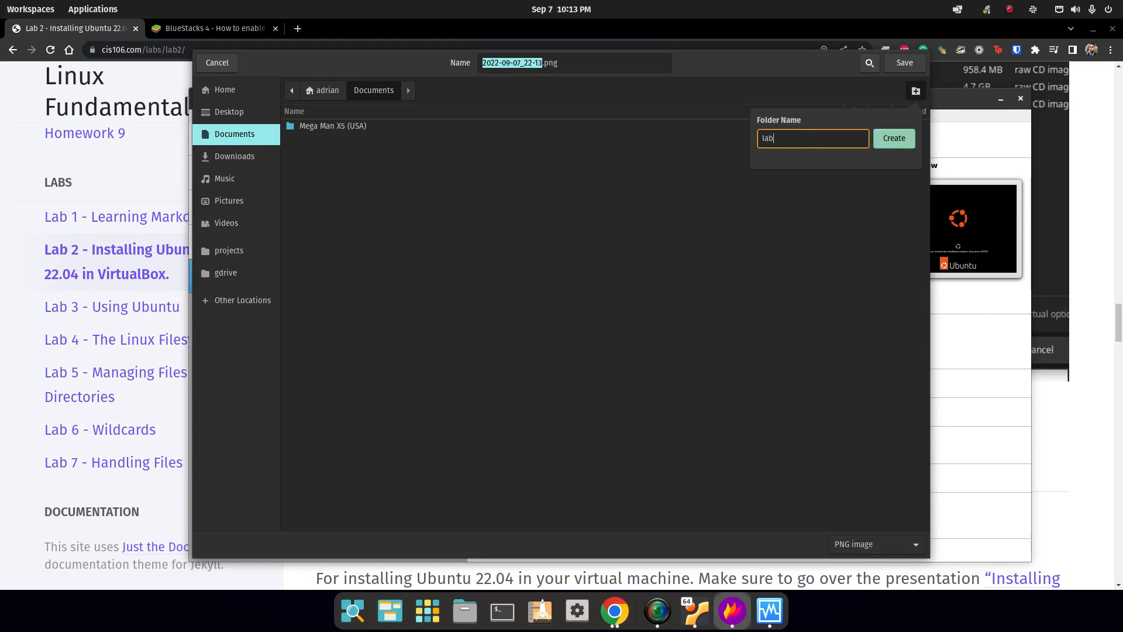
pyautogui.click(906, 143)
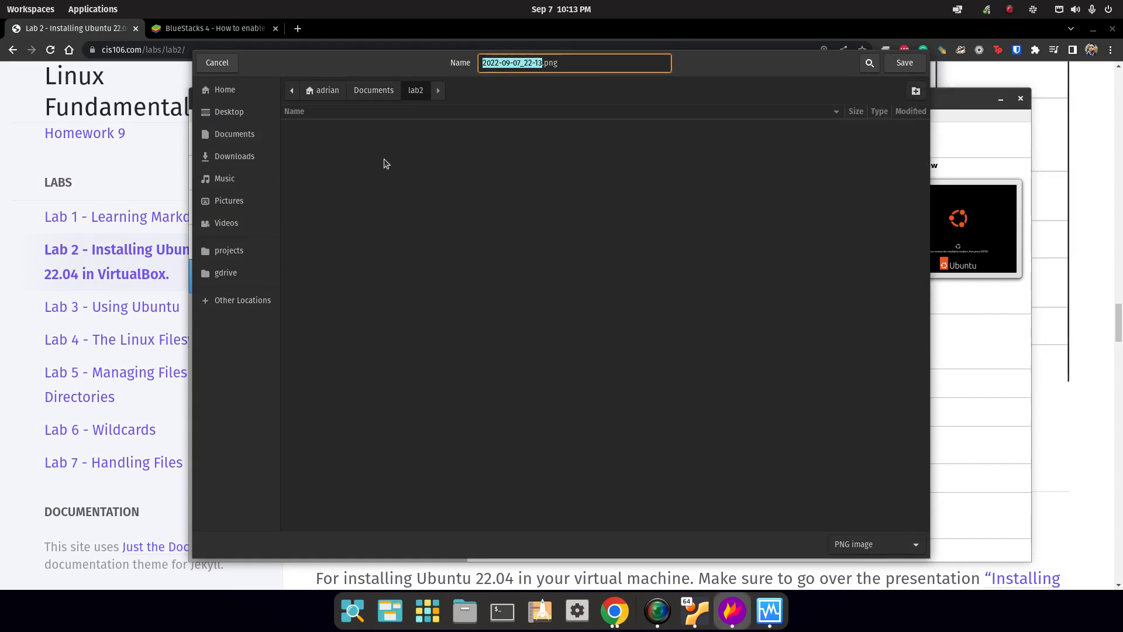
# Save the capture in lab2 as q2.png.
pyautogui.click(542, 62)
pyautogui.press('BackSpace')
pyautogui.press('BackSpace')
pyautogui.press('BackSpace')
pyautogui.press('BackSpace')
pyautogui.press('BackSpace')
pyautogui.press('BackSpace')
pyautogui.press('BackSpace')
pyautogui.press('BackSpace')
pyautogui.press('BackSpace')
pyautogui.press('BackSpace')
pyautogui.press('BackSpace')
pyautogui.press('BackSpace')
pyautogui.press('BackSpace')
pyautogui.press('BackSpace')
pyautogui.press('BackSpace')
pyautogui.press('BackSpace')
pyautogui.write('q2')
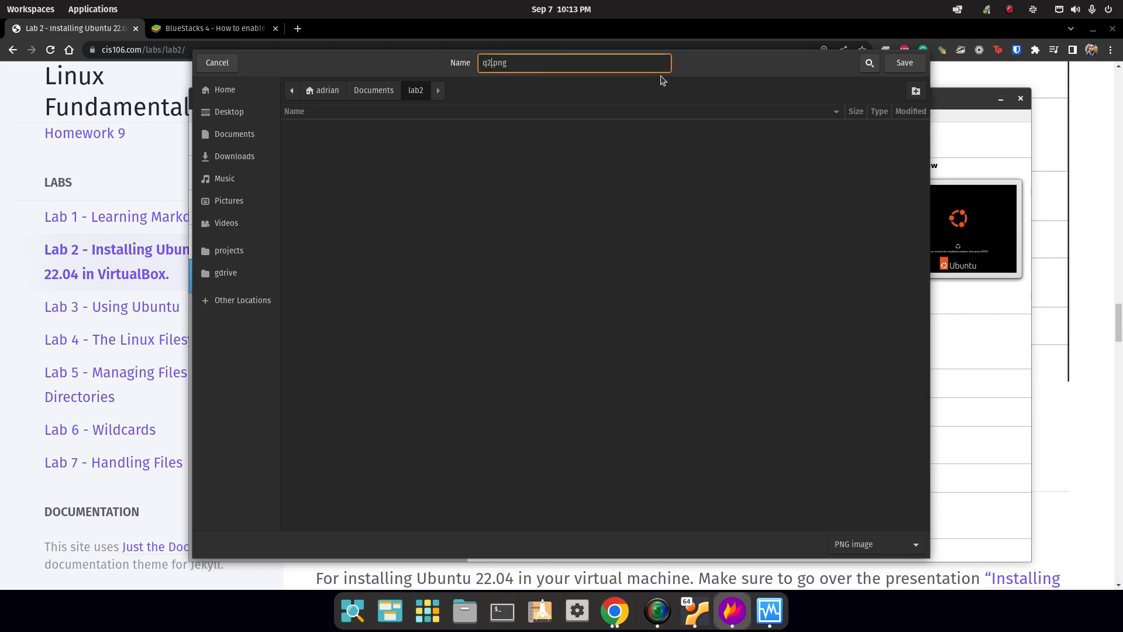
pyautogui.click(915, 63)
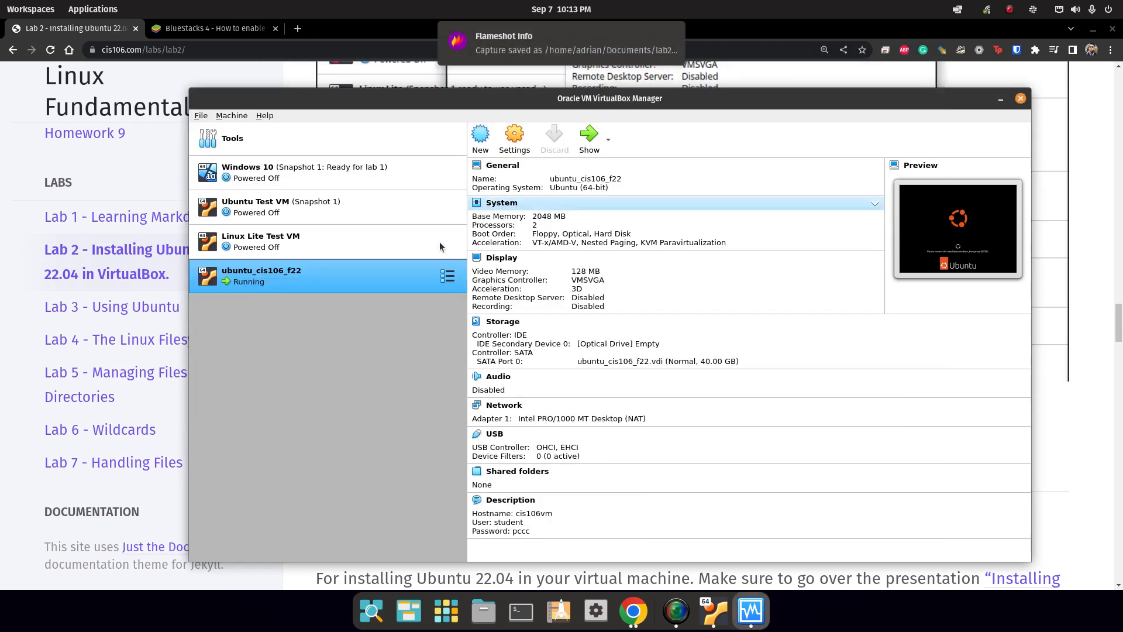
# Minimize the Manager, reboot the VM past the remove-medium screen, and select the new user.
pyautogui.click(1000, 99)
pyautogui.click(714, 611)
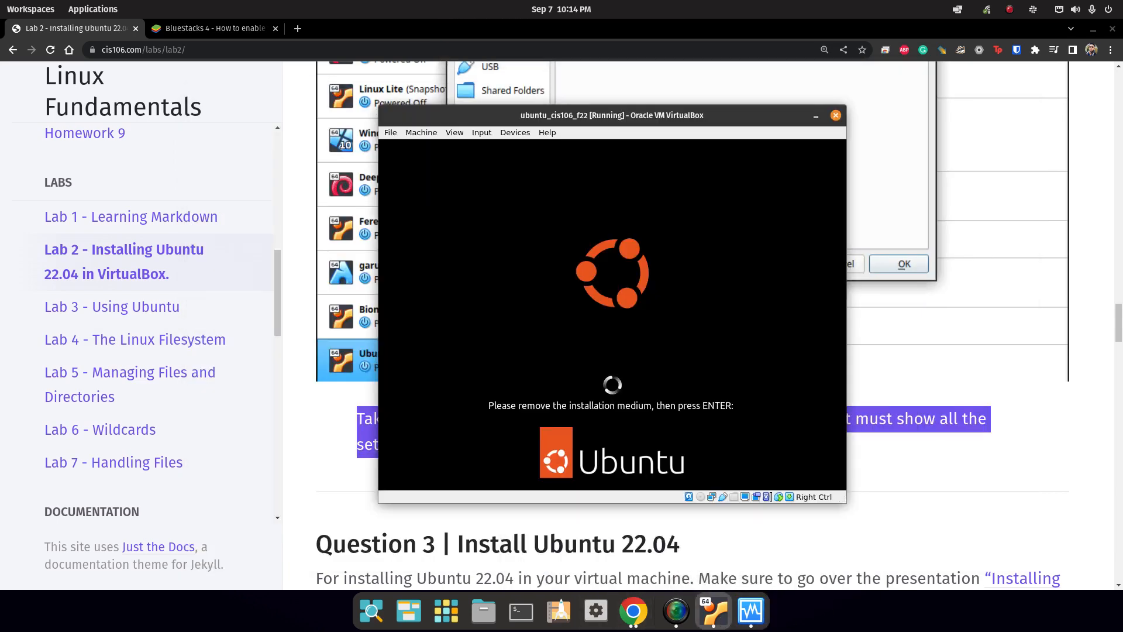
pyautogui.press('Return')
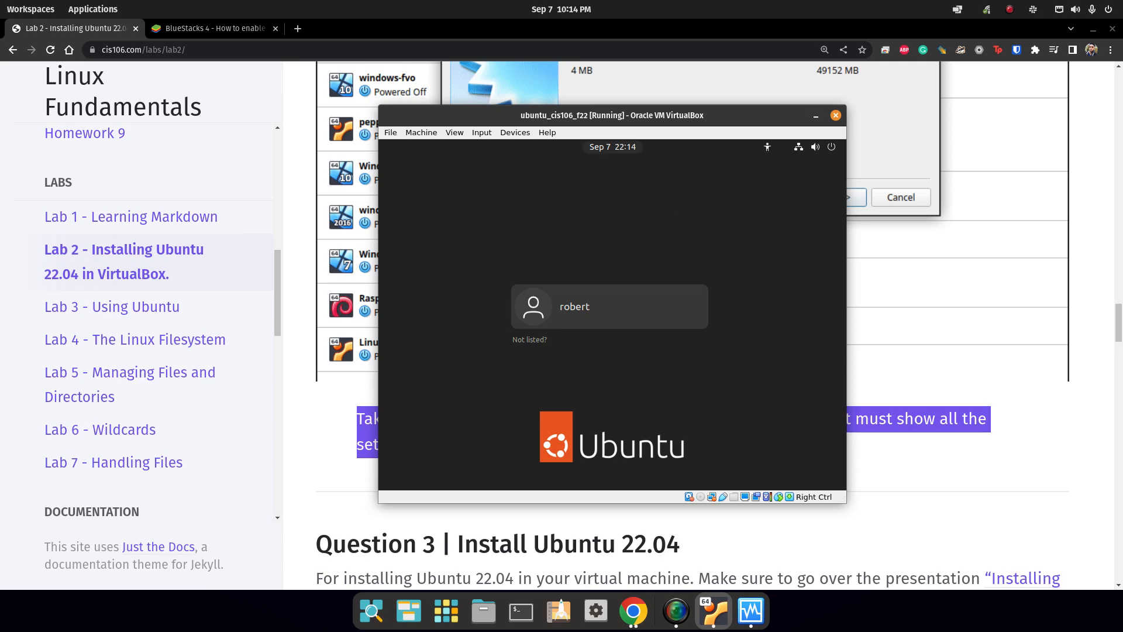
pyautogui.click(696, 318)
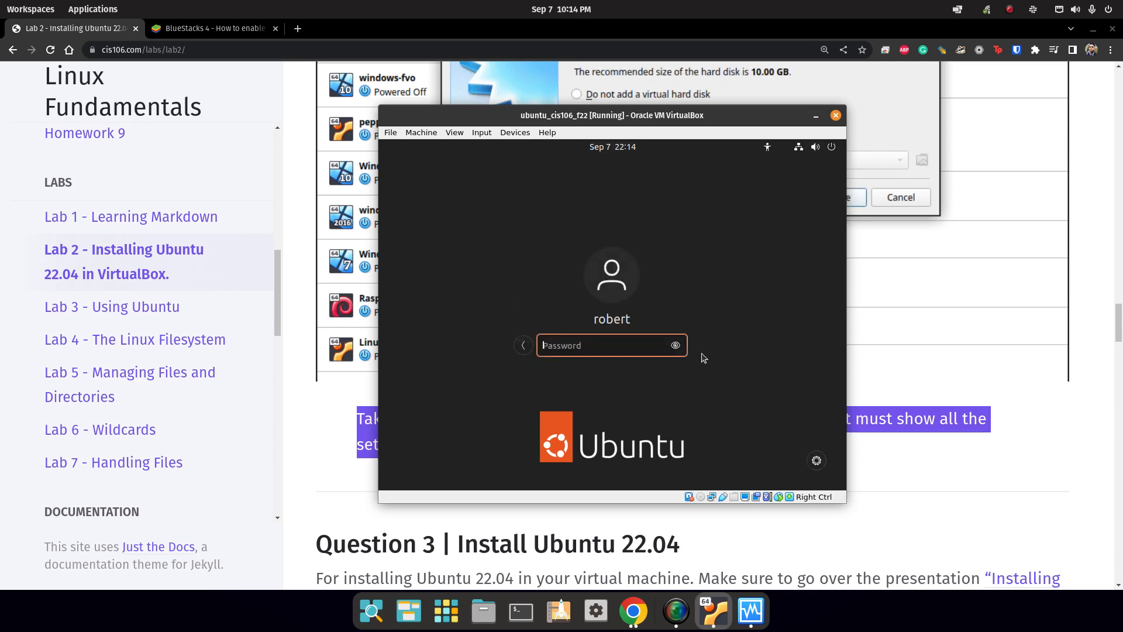
pyautogui.click(490, 514)
pyautogui.scroll(-5, 464, 544)
pyautogui.scroll(-13, 464, 544)
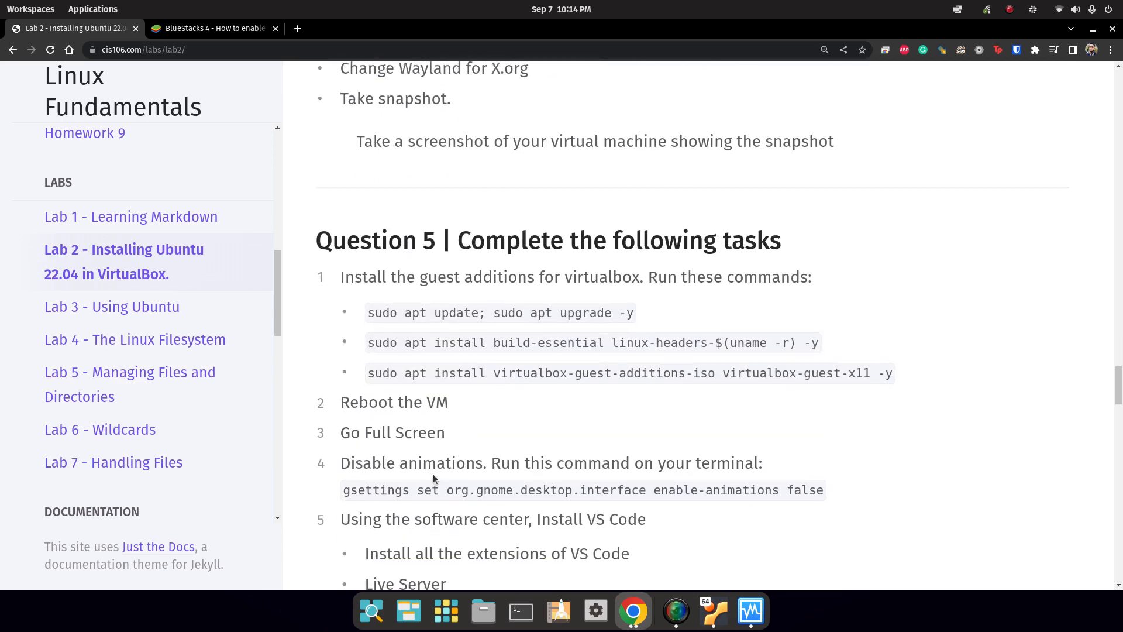
pyautogui.scroll(3, 479, 445)
pyautogui.scroll(5, 479, 445)
pyautogui.moveTo(347, 367); pyautogui.dragTo(850, 370)
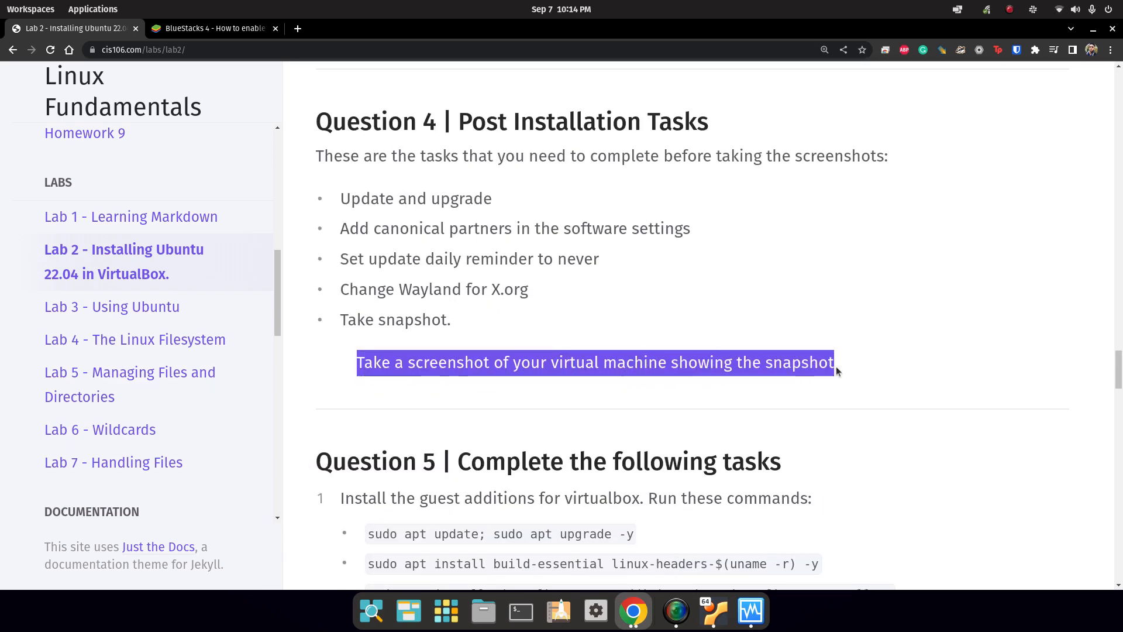
pyautogui.scroll(5, 529, 338)
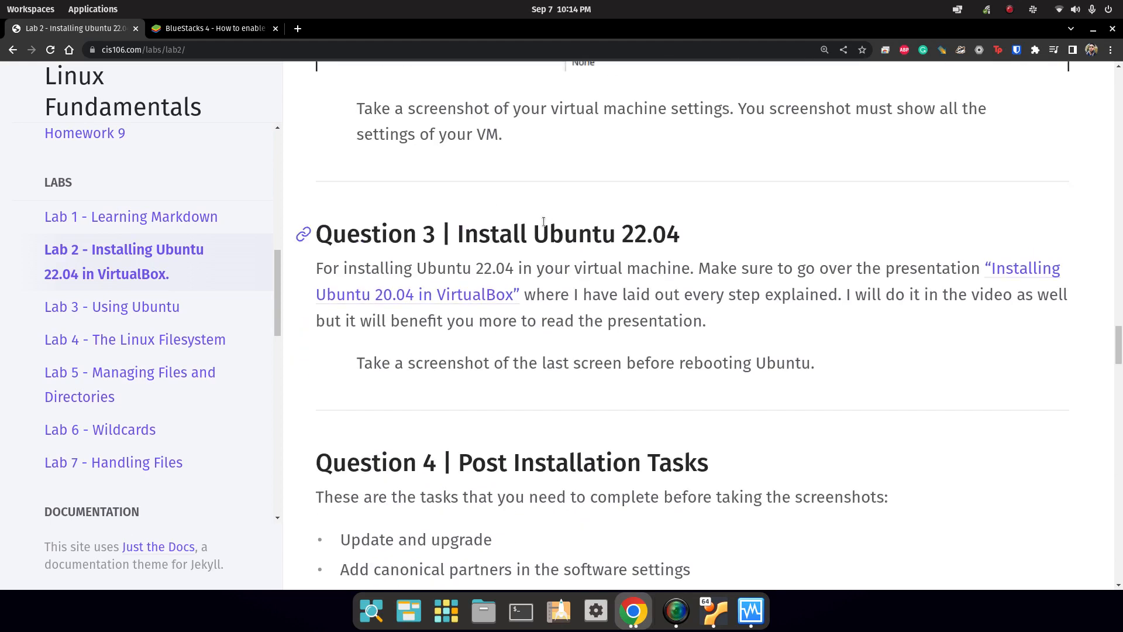
pyautogui.moveTo(363, 363); pyautogui.dragTo(728, 366)
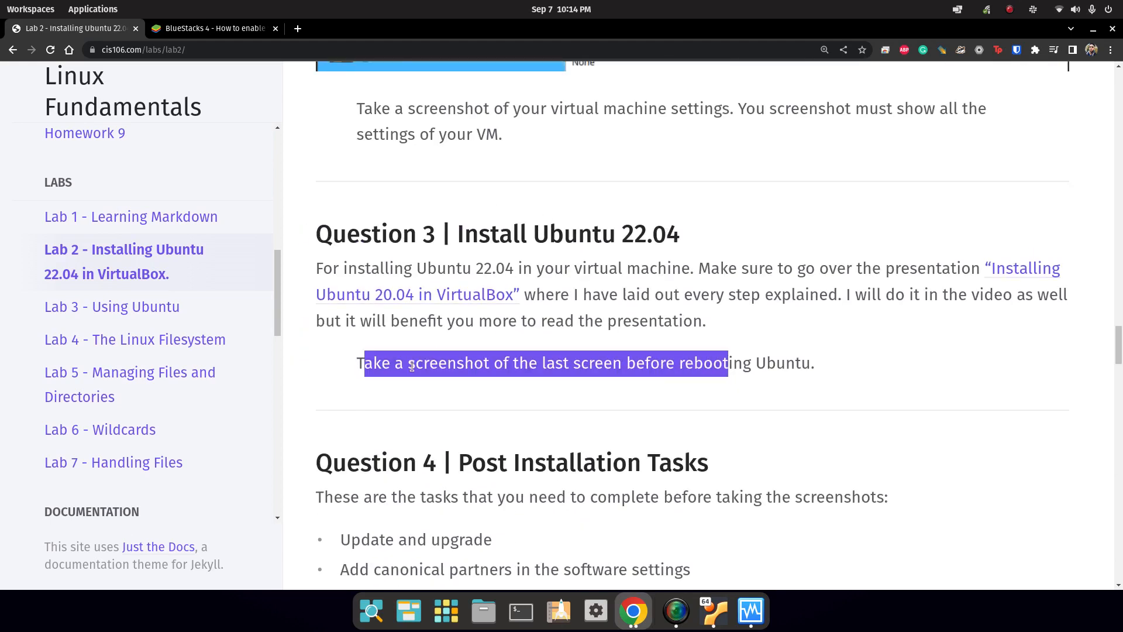
pyautogui.doubleClick(728, 364)
pyautogui.hotkey('alt', 'Tab')
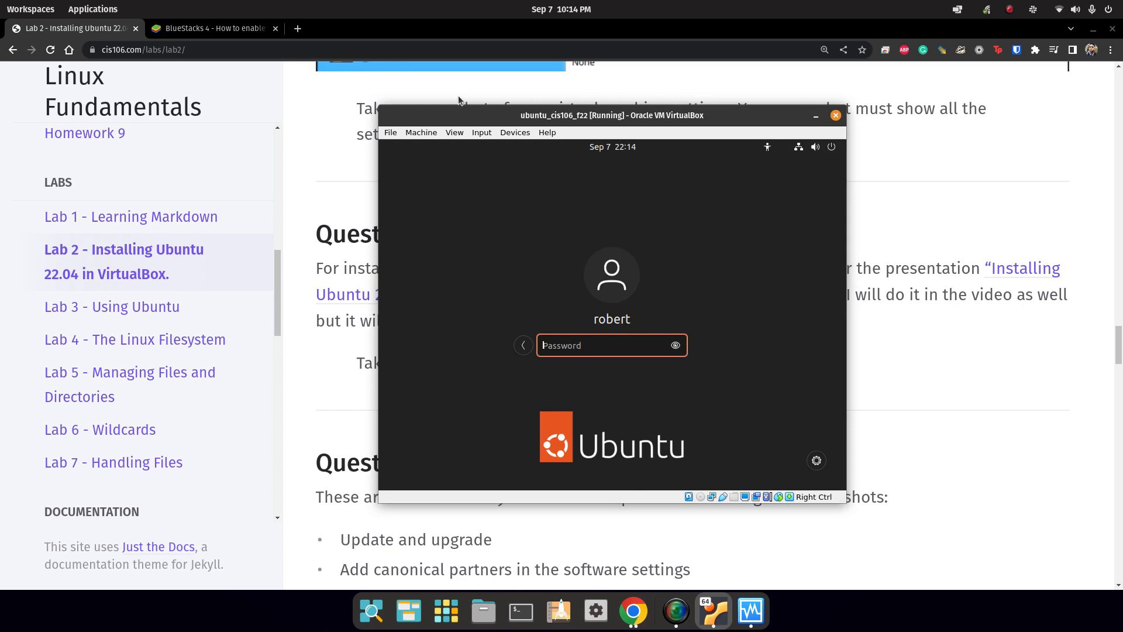
# Capture the VM login window with Flameshot and save it as q3.png in lab2.
pyautogui.click(475, 34)
pyautogui.hotkey('alt', 'Tab')
pyautogui.click(448, 614)
pyautogui.click(448, 615)
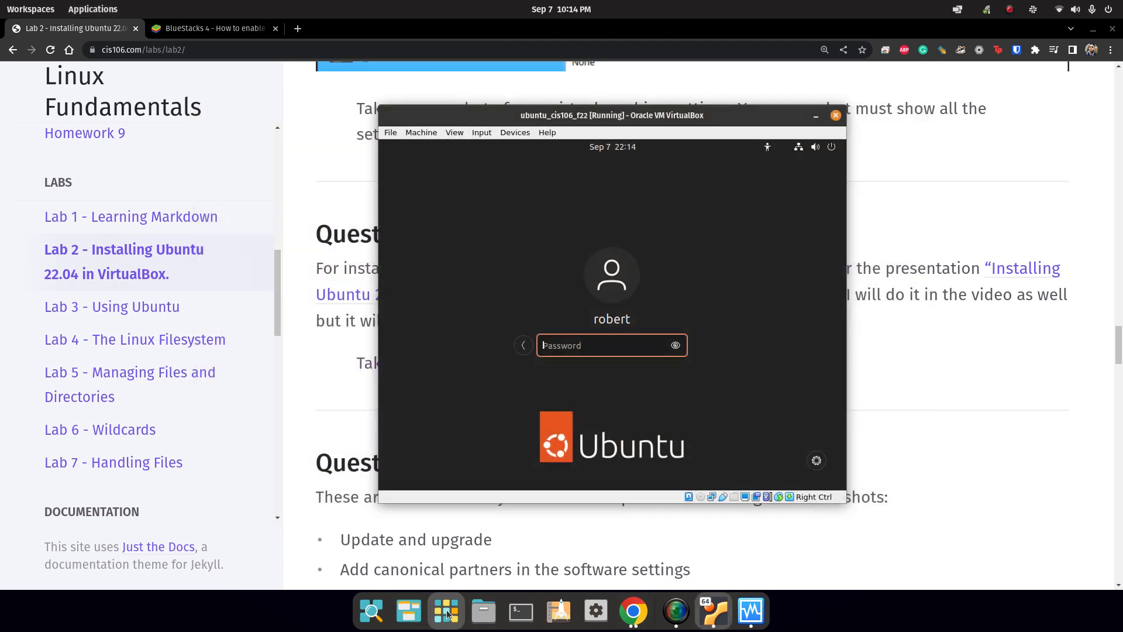
pyautogui.press('Print')
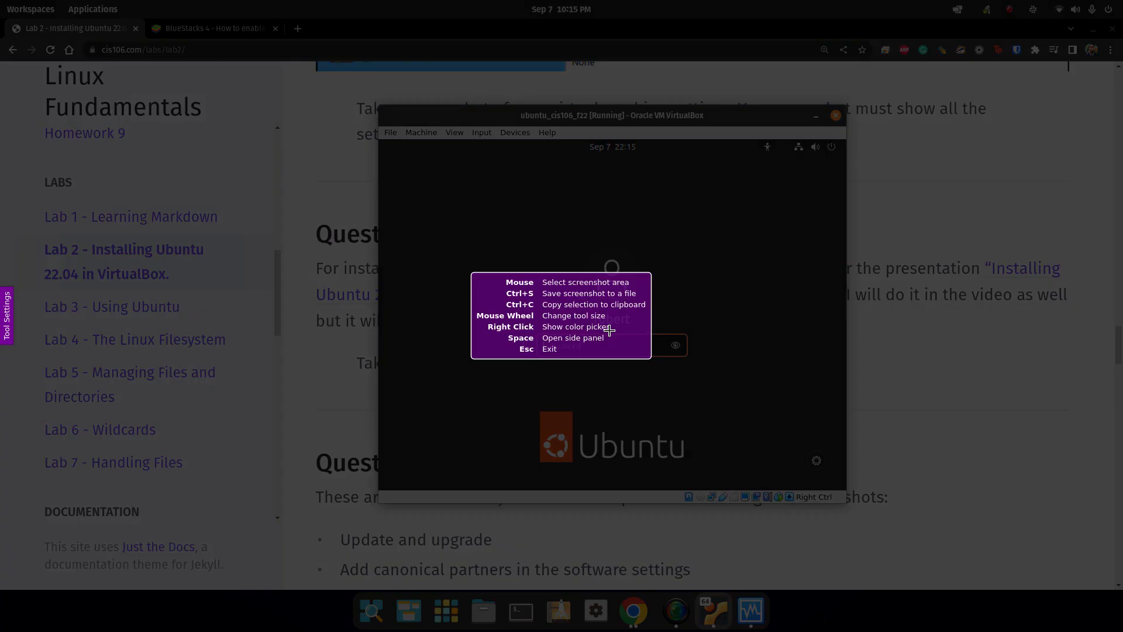
pyautogui.moveTo(378, 104)
pyautogui.mouseDown()
pyautogui.moveTo(690, 491)
pyautogui.moveTo(851, 488)
pyautogui.moveTo(847, 501)
pyautogui.mouseUp()
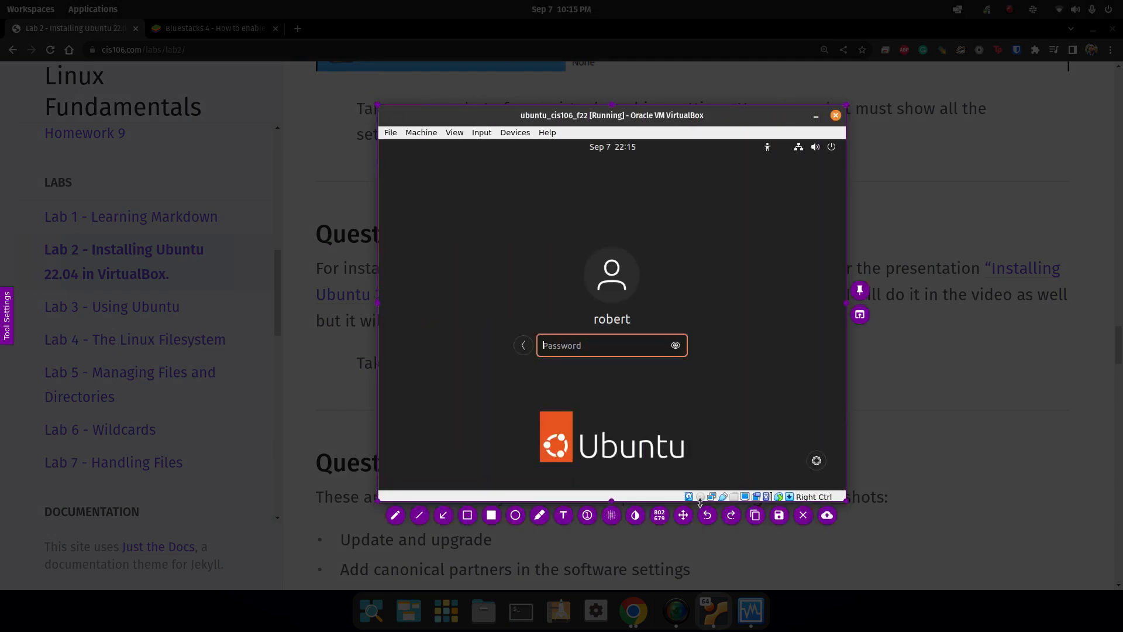
pyautogui.click(779, 515)
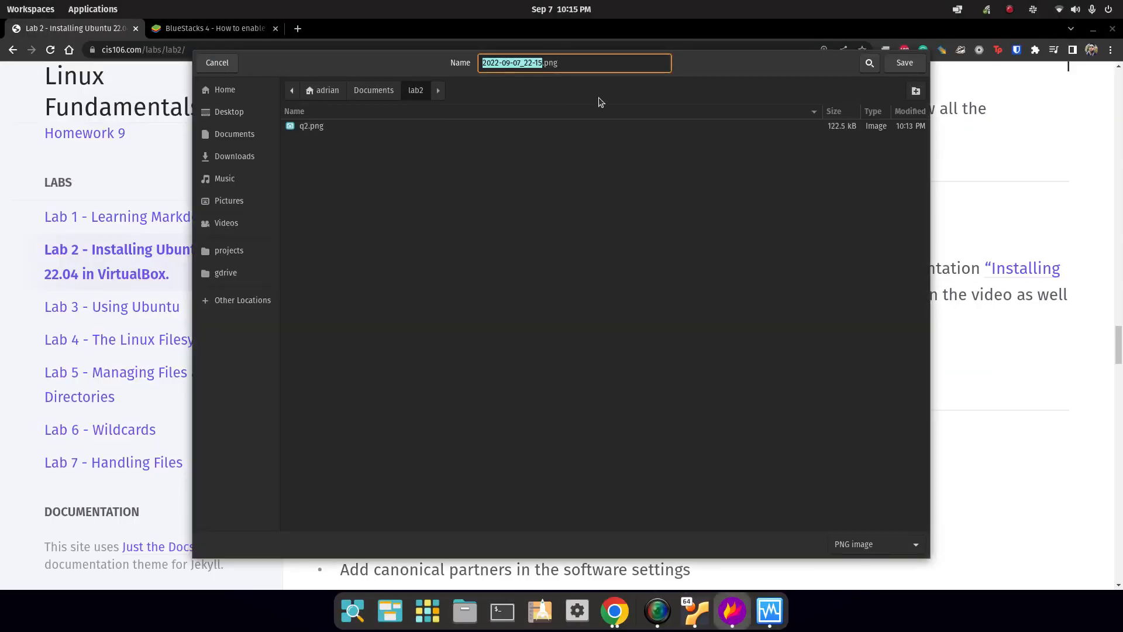
pyautogui.write('q3')
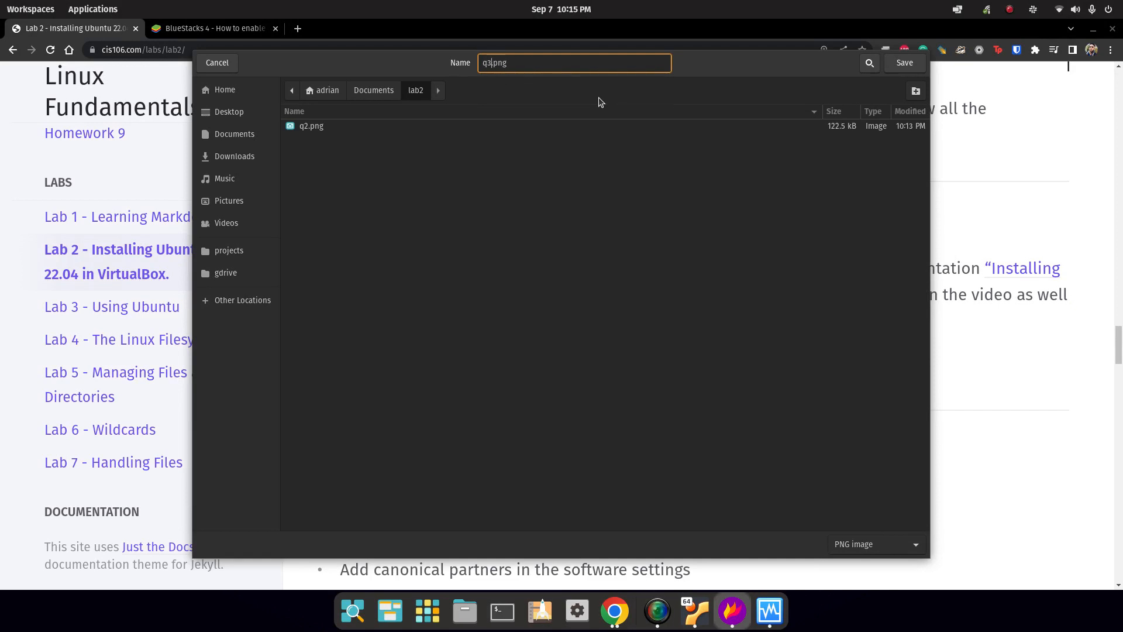
pyautogui.press('Return')
# Bring the lab instructions page forward and highlight text further down.
pyautogui.click(904, 192)
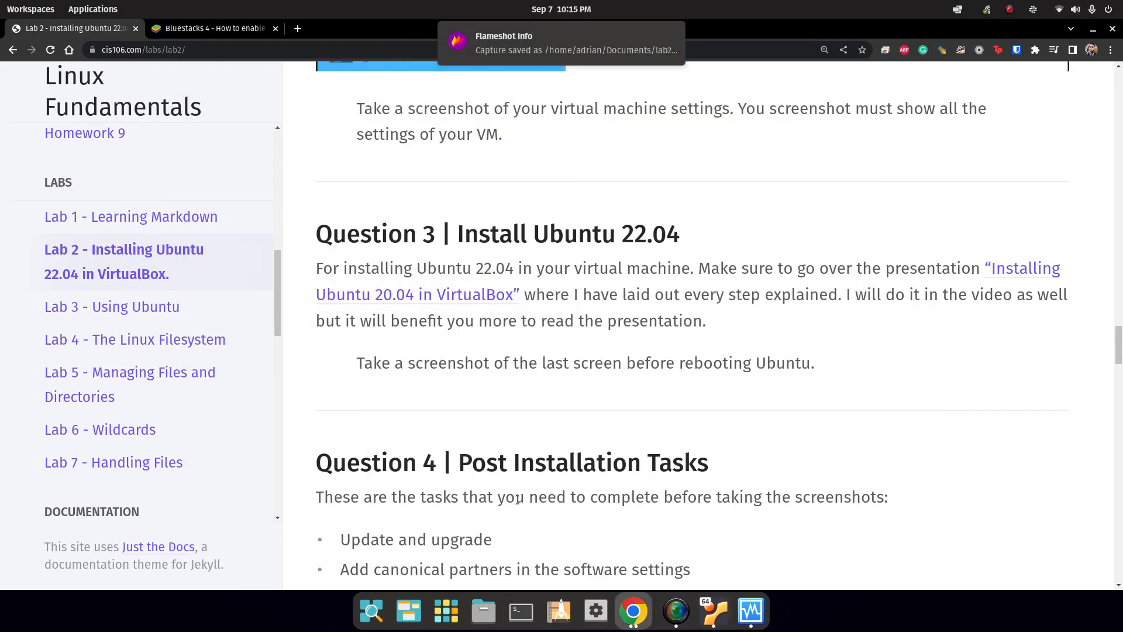
pyautogui.scroll(-4, 497, 310)
pyautogui.moveTo(486, 338); pyautogui.dragTo(685, 321)
# Review the Question 4 post-installation tasks in the lab page, highlighting the Update and upgrade task.
pyautogui.scroll(-3, 684, 339)
pyautogui.scroll(3, 595, 269)
pyautogui.scroll(2, 847, 309)
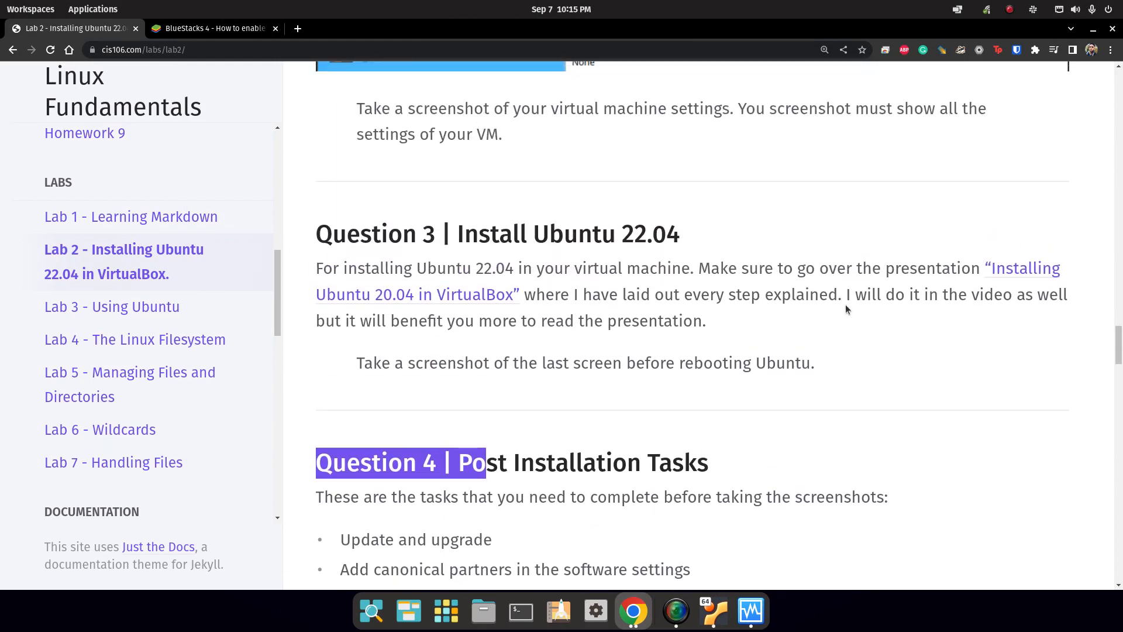
pyautogui.scroll(-6, 587, 366)
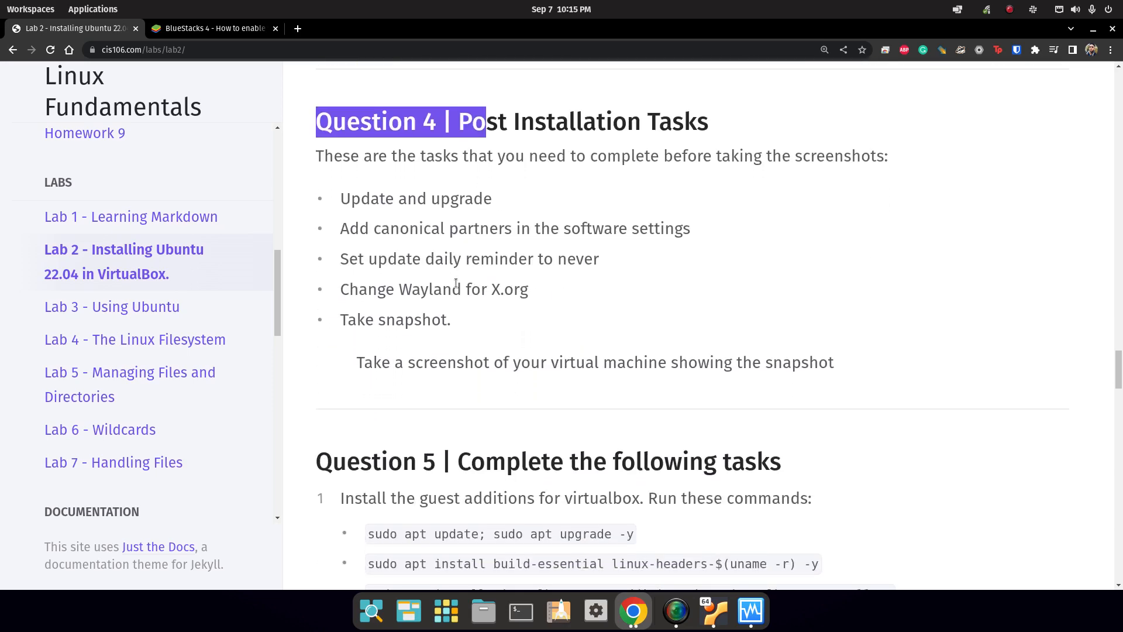
pyautogui.click(437, 314)
pyautogui.moveTo(326, 155); pyautogui.dragTo(588, 157)
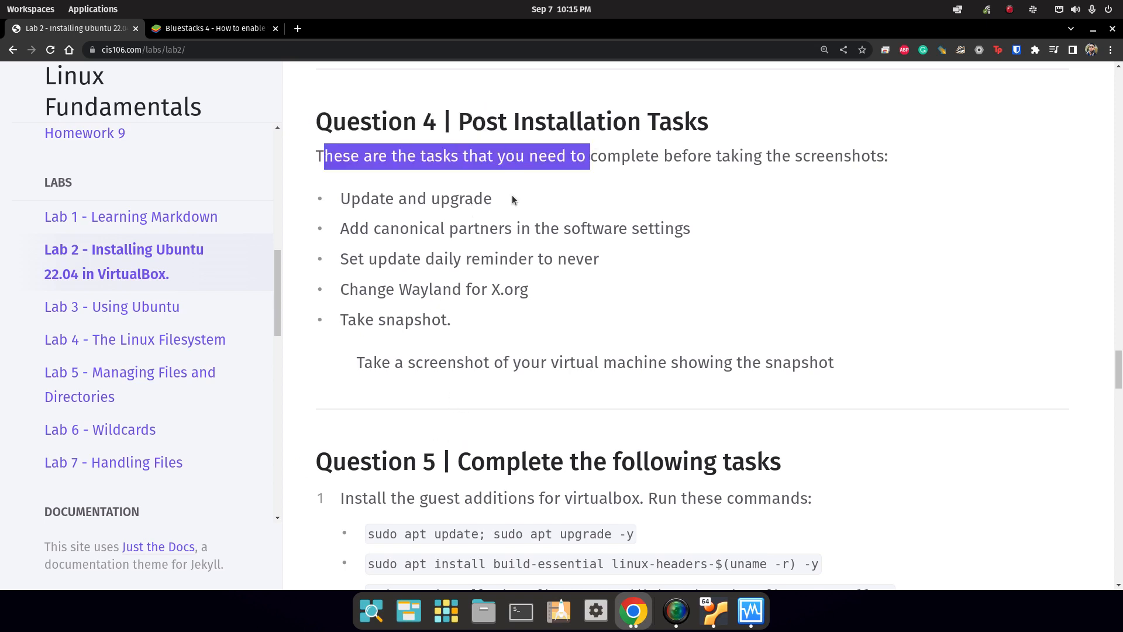
pyautogui.moveTo(514, 198); pyautogui.dragTo(341, 199)
# Bring the Ubuntu VM window forward and log in with the account password.
pyautogui.click(719, 615)
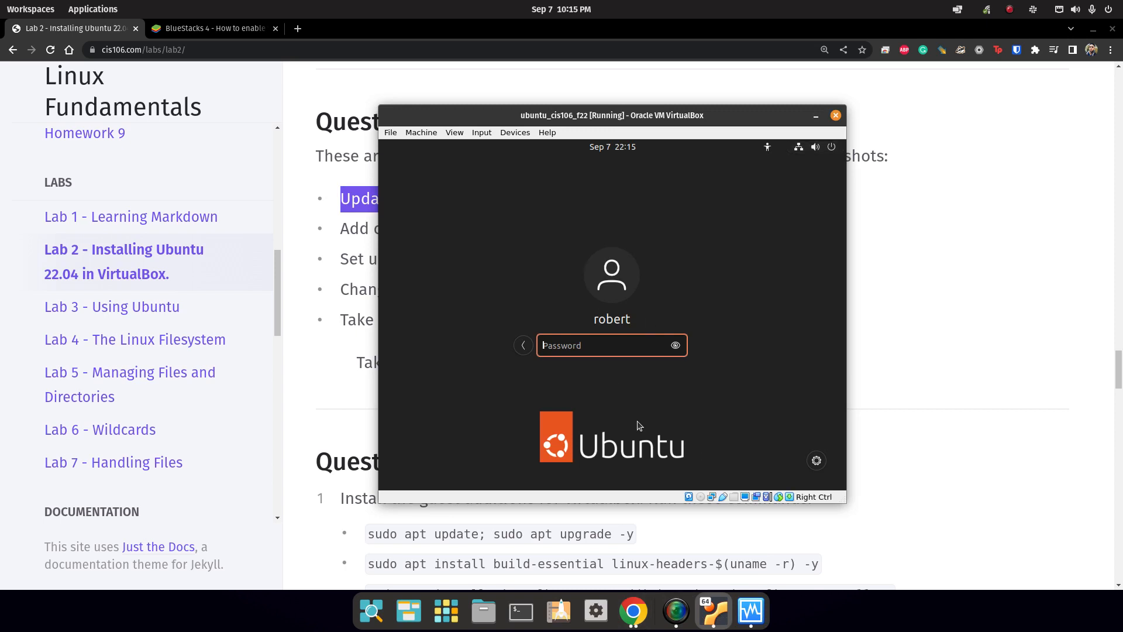
pyautogui.write('p')
pyautogui.press('Return')
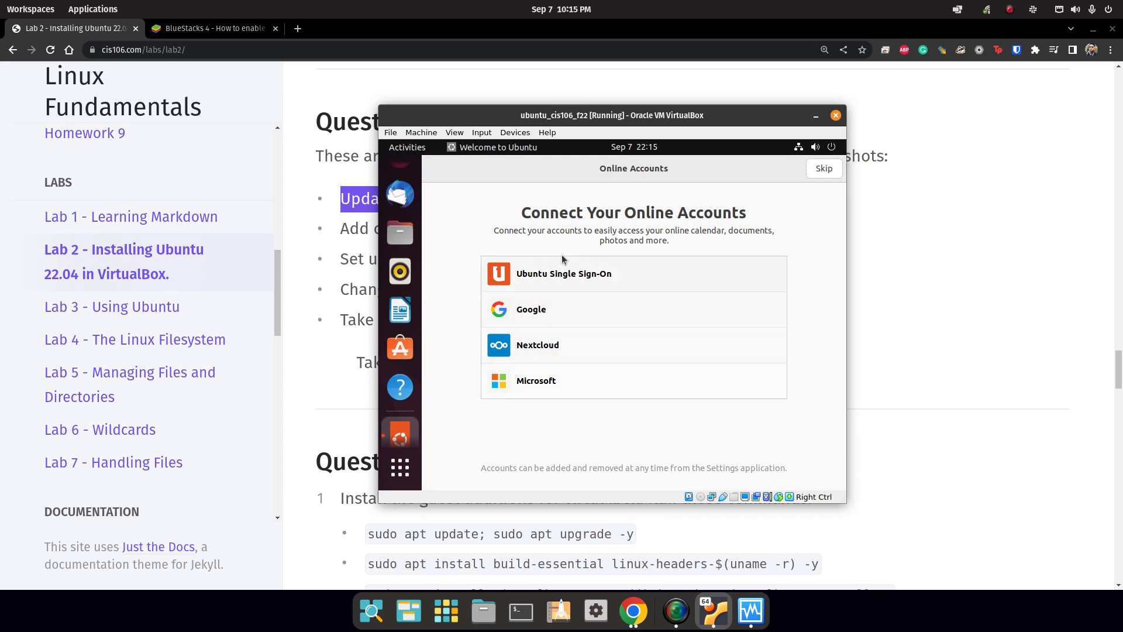
# Skip online accounts, keep the default Help improve Ubuntu and Privacy choices, then click Done.
pyautogui.click(829, 172)
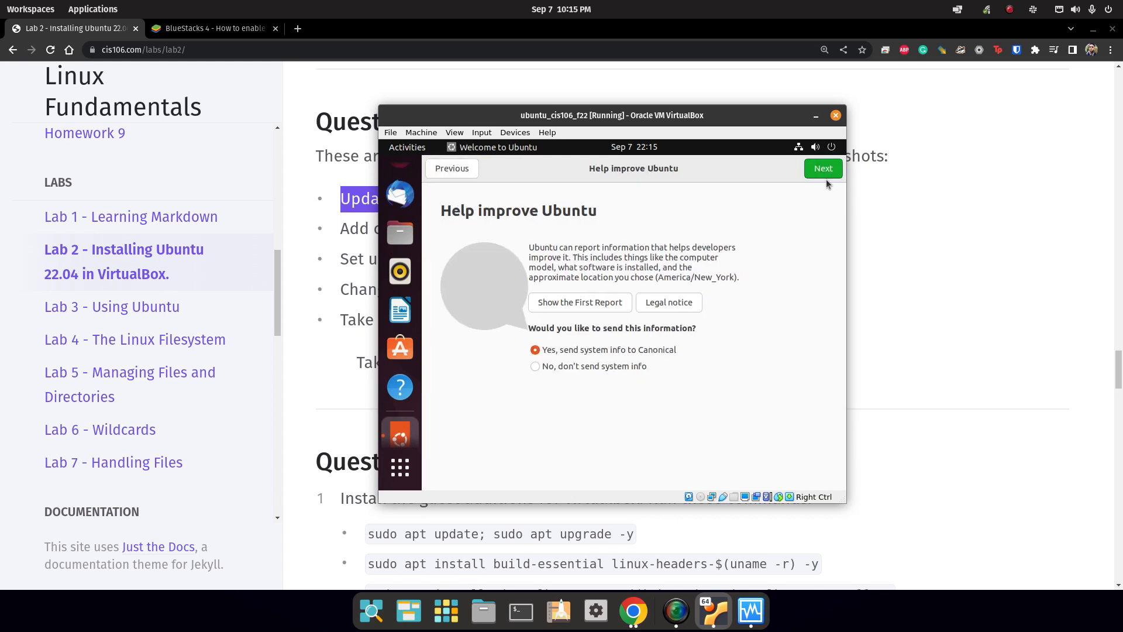
pyautogui.click(449, 168)
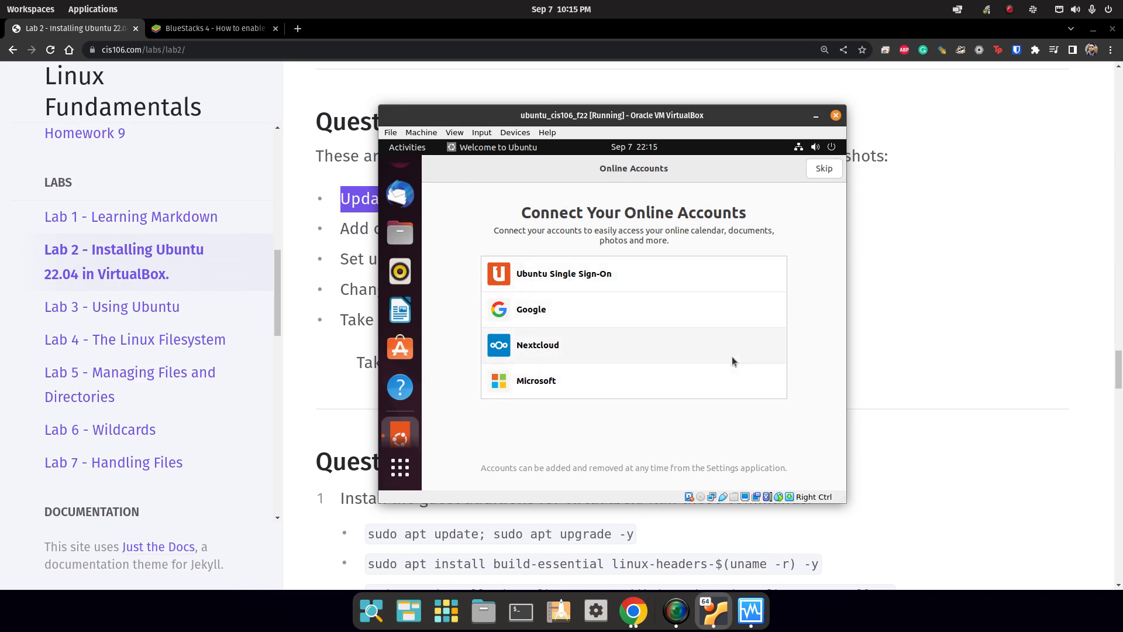
pyautogui.click(824, 169)
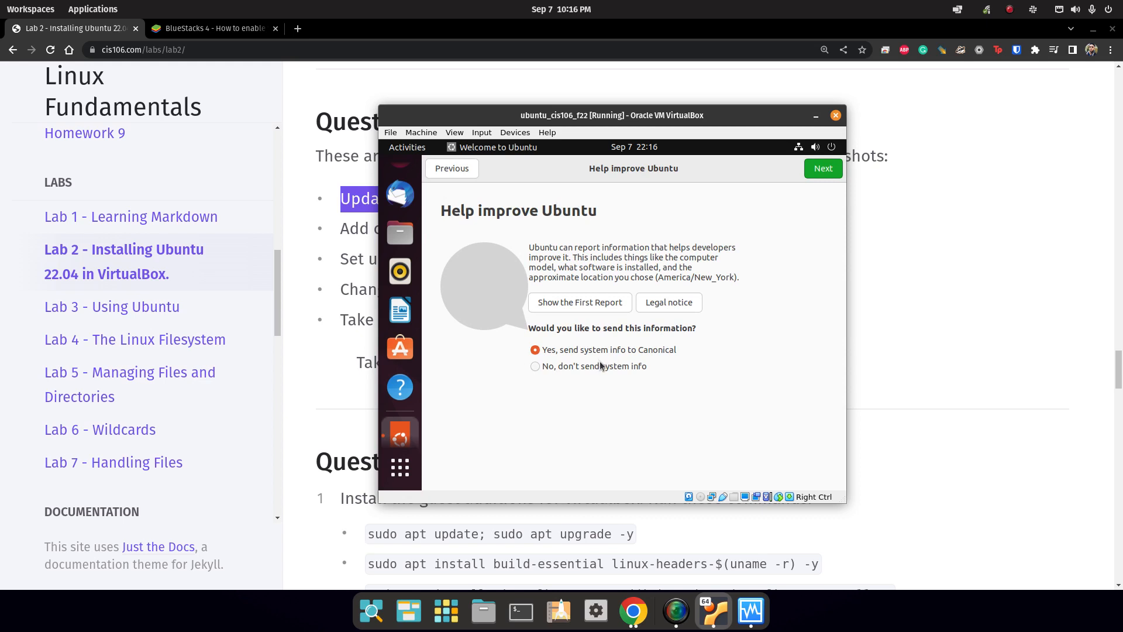
pyautogui.click(831, 175)
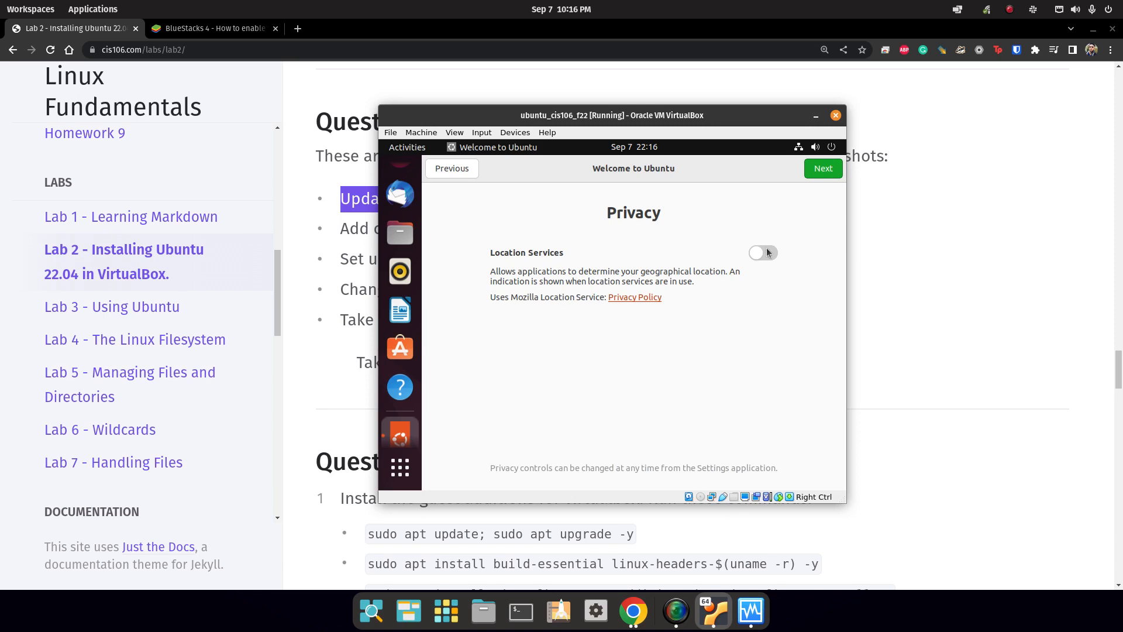
pyautogui.click(807, 170)
pyautogui.scroll(-3, 585, 351)
pyautogui.scroll(3, 677, 421)
pyautogui.scroll(-3, 602, 336)
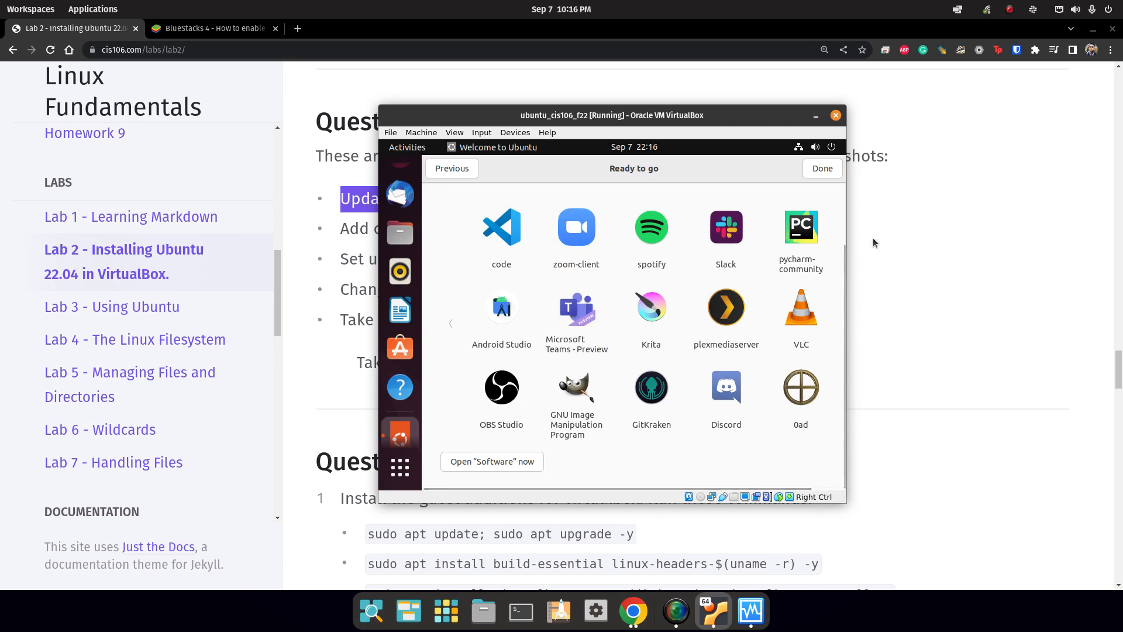
pyautogui.scroll(3, 679, 433)
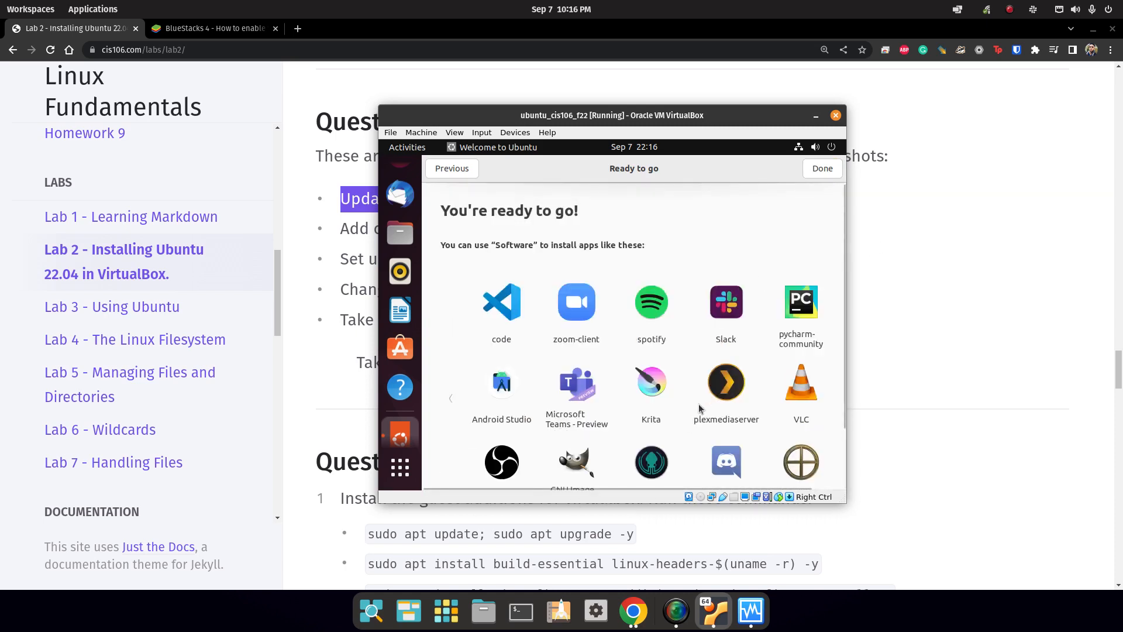
pyautogui.click(823, 168)
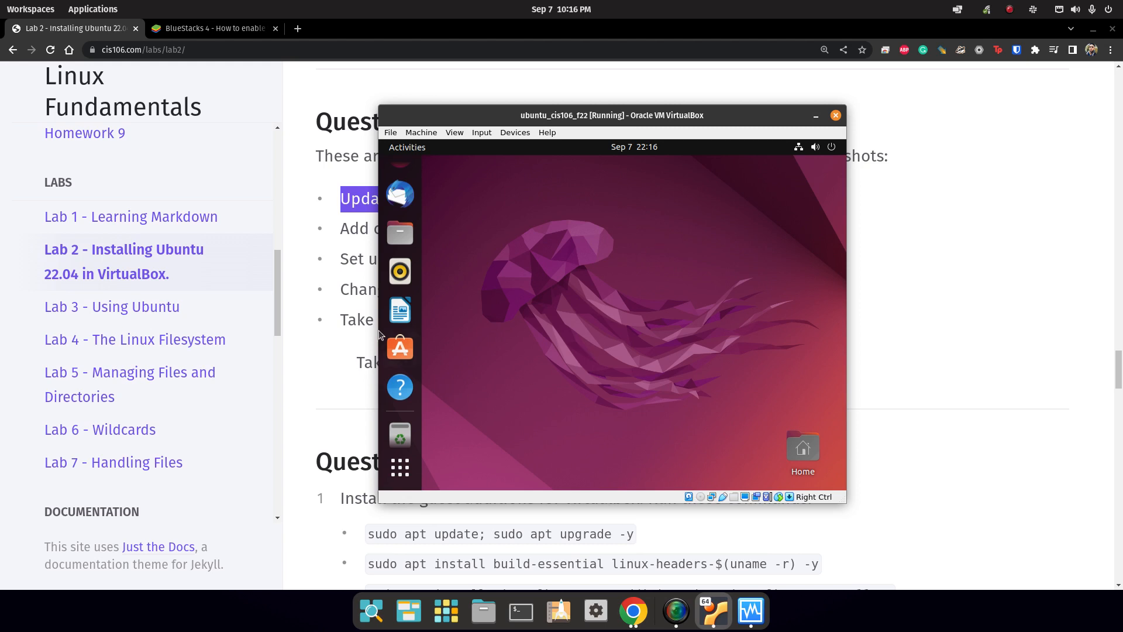
pyautogui.scroll(2, 379, 332)
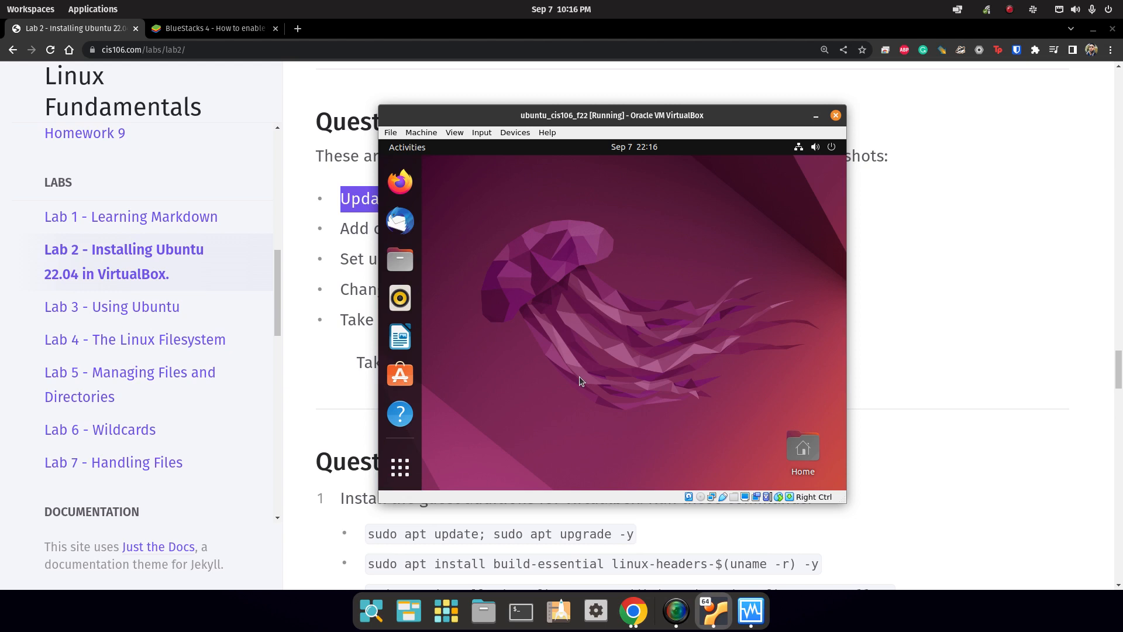
pyautogui.click(401, 466)
pyautogui.click(603, 180)
pyautogui.write('updl')
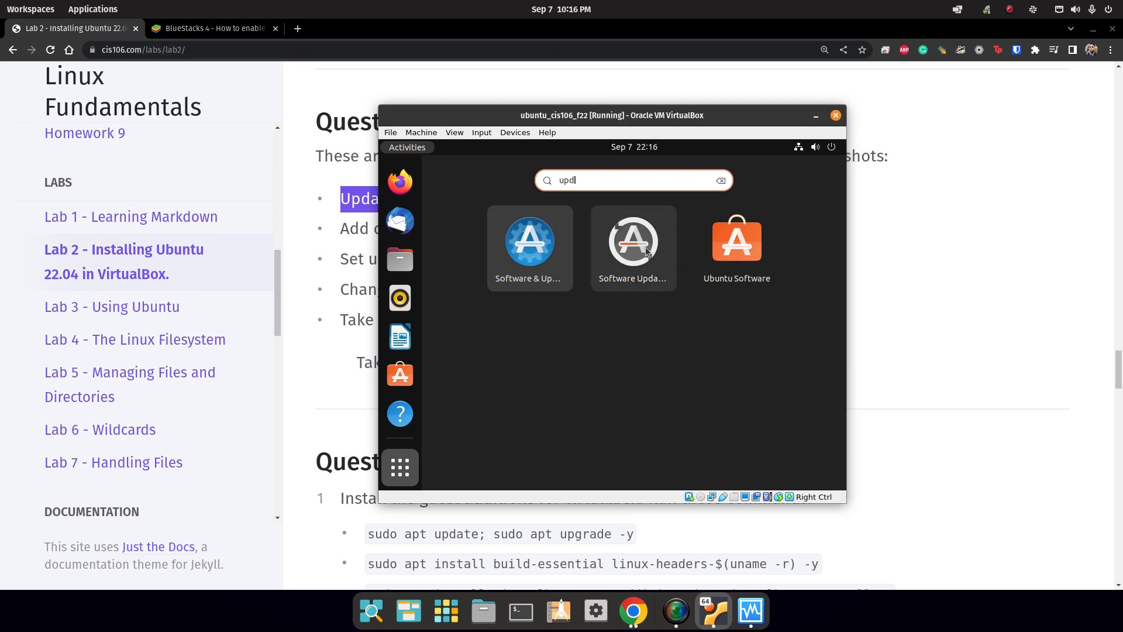
pyautogui.click(645, 241)
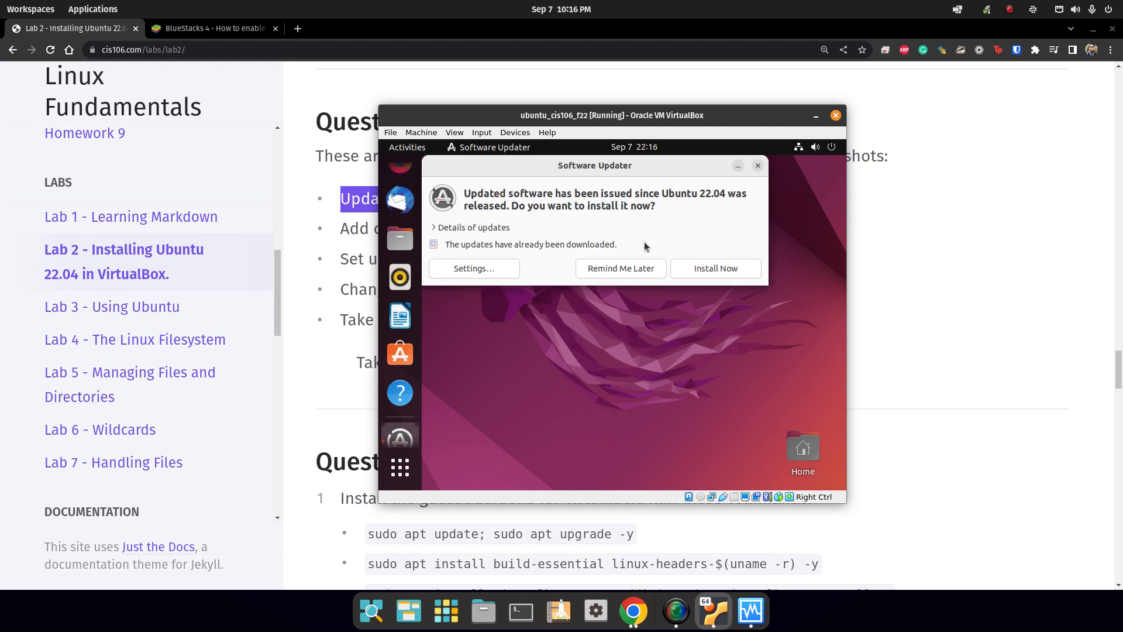
pyautogui.click(473, 227)
pyautogui.scroll(-10, 494, 256)
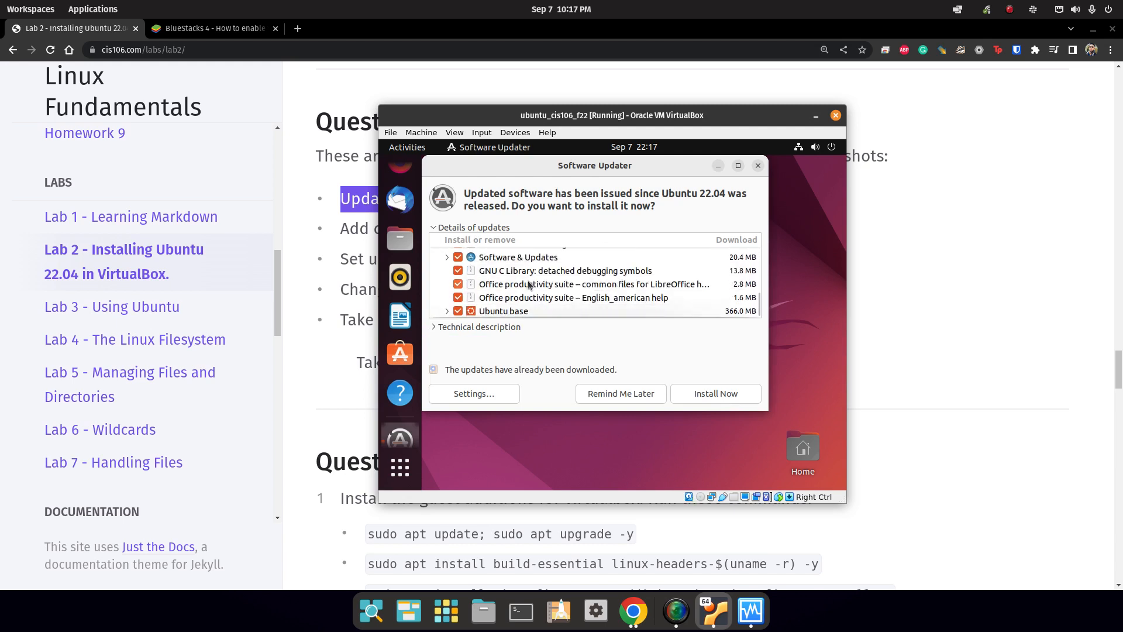
pyautogui.scroll(10, 592, 310)
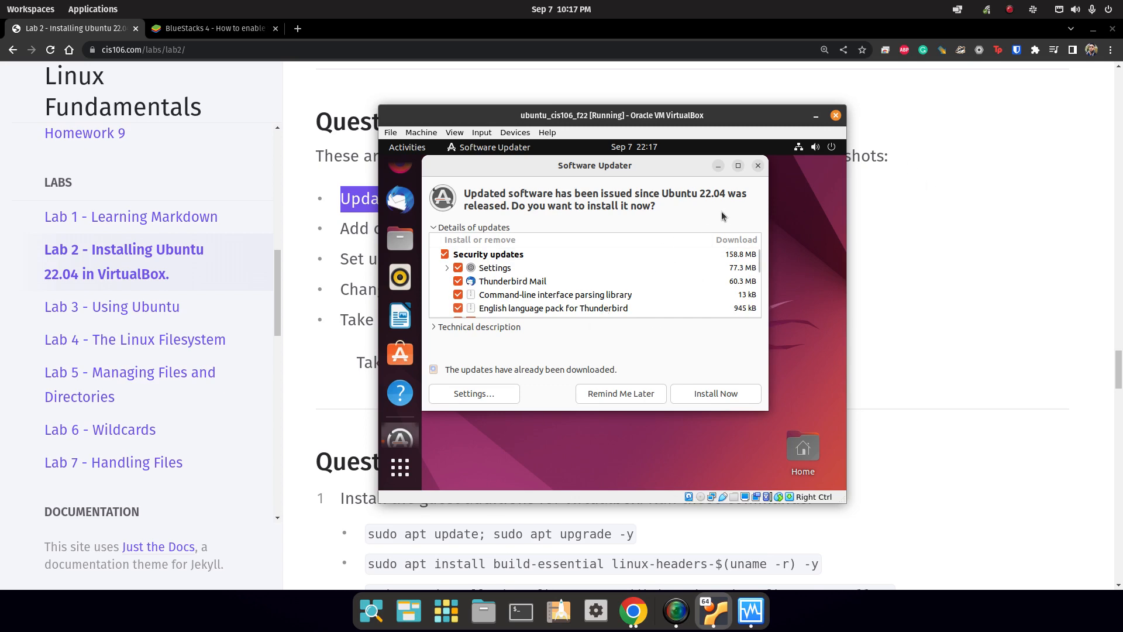
pyautogui.click(758, 166)
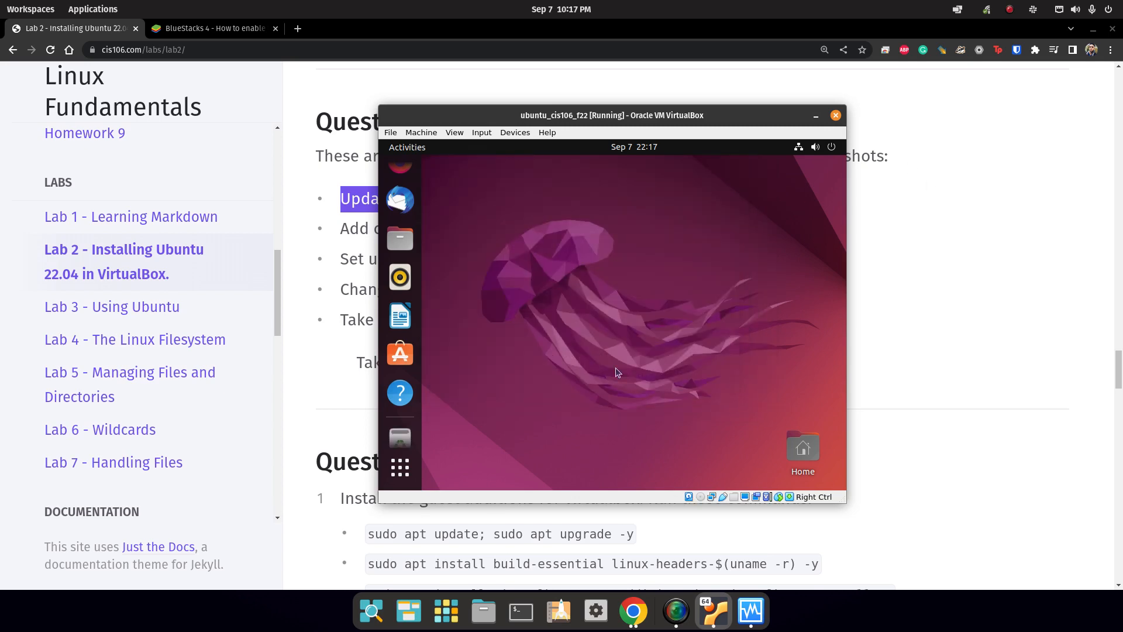
# Launch Terminal by searching 'termi' in the Ubuntu application overview.
pyautogui.click(400, 466)
pyautogui.click(615, 181)
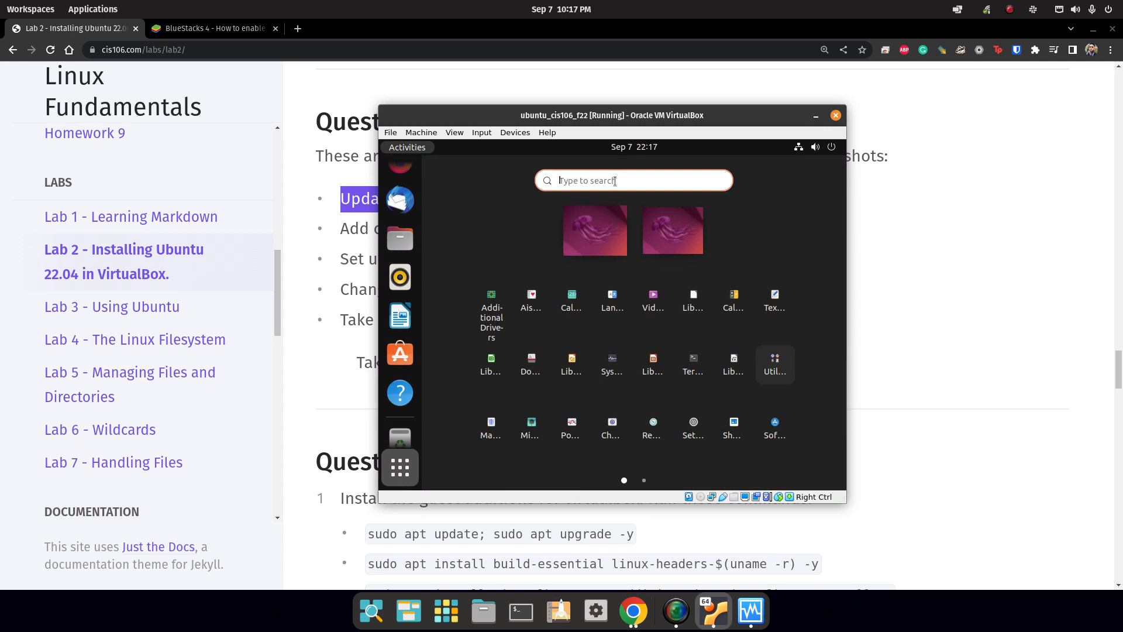
pyautogui.write('termi')
pyautogui.press('Return')
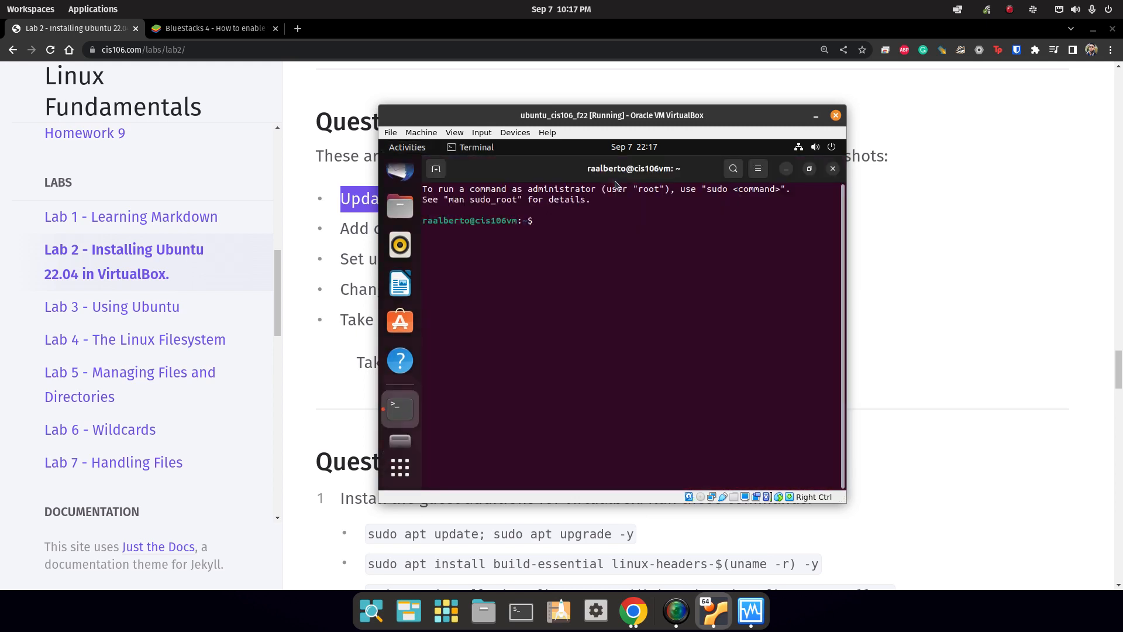
# Run 'sudo apt update; sudo apt upgrade', enter the sudo password, and confirm the 280 upgrades with y.
pyautogui.write('sudo apt update; sudo apt upgrade')
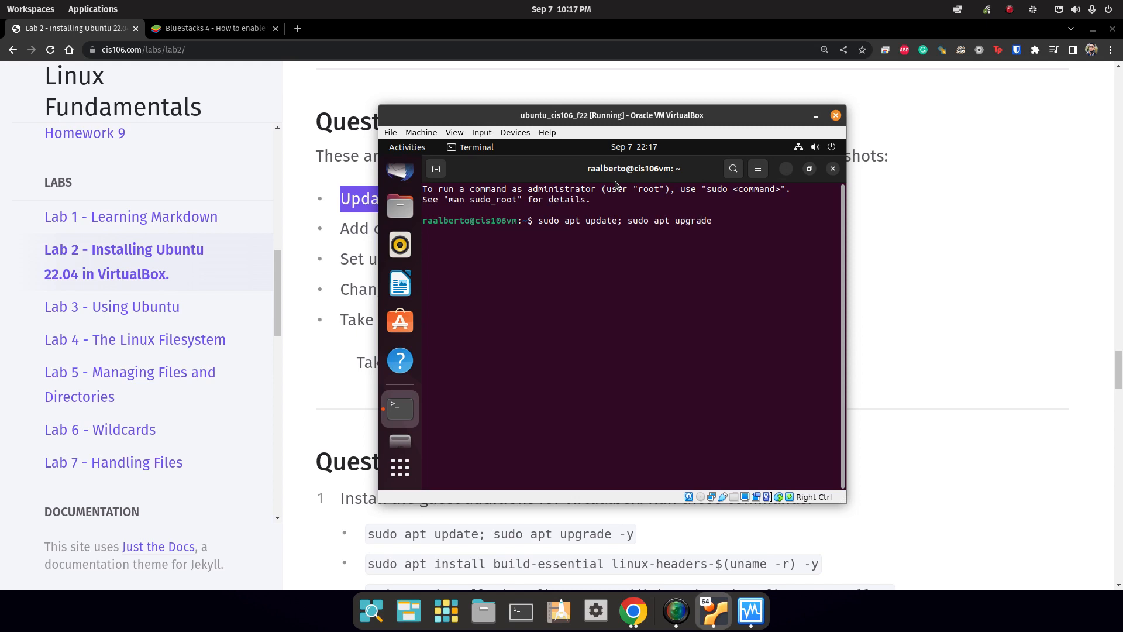
pyautogui.press('Return')
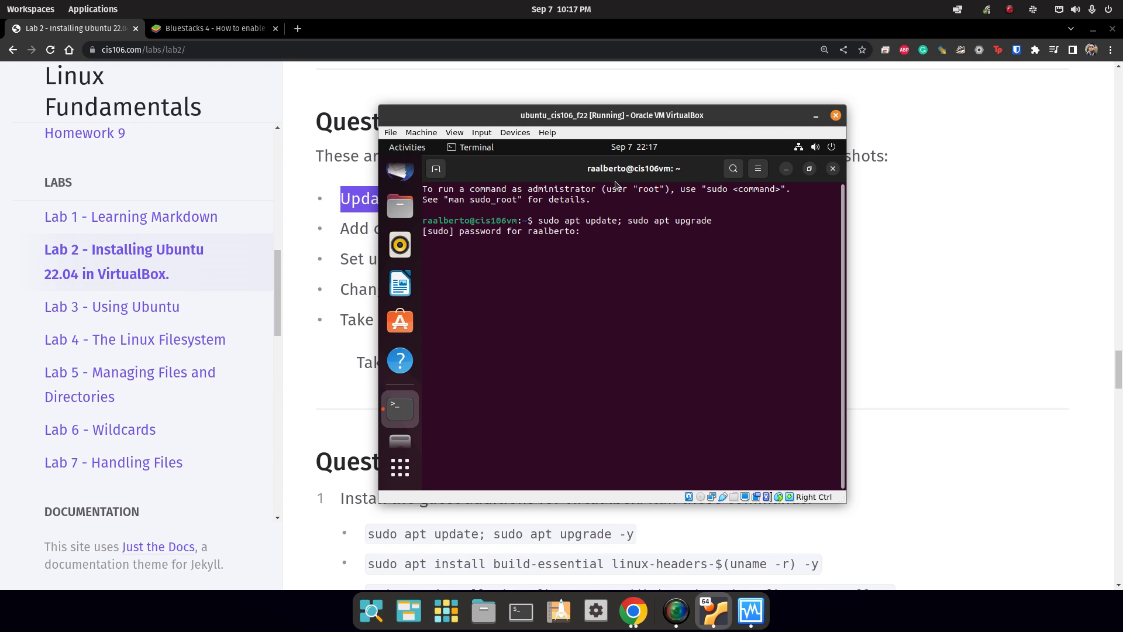
pyautogui.press('Return')
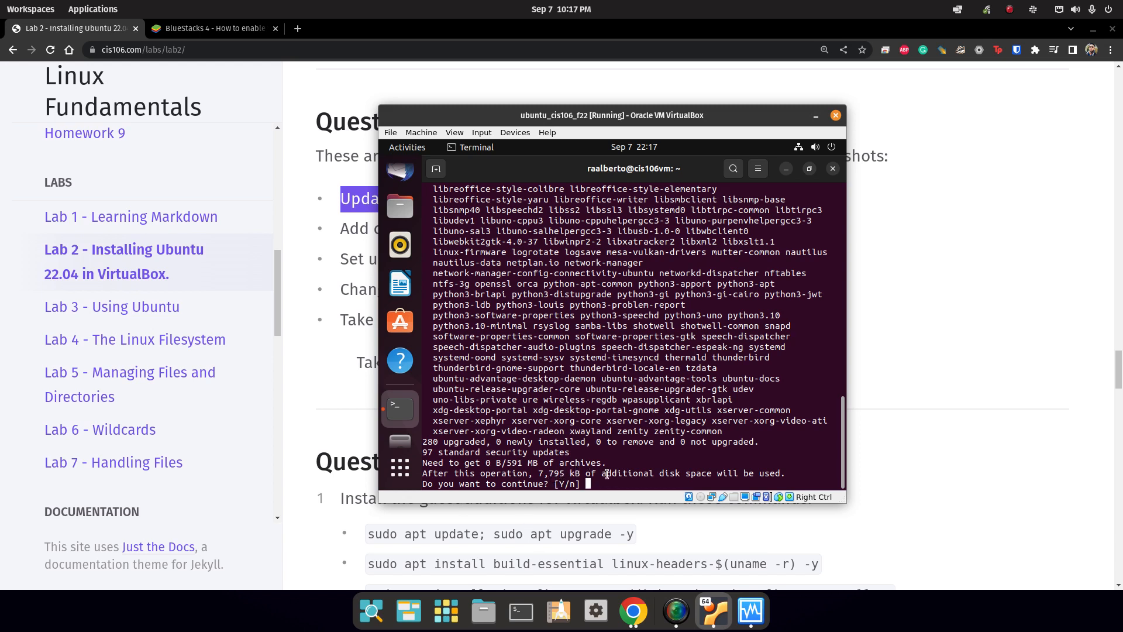
pyautogui.write('y')
pyautogui.press('Return')
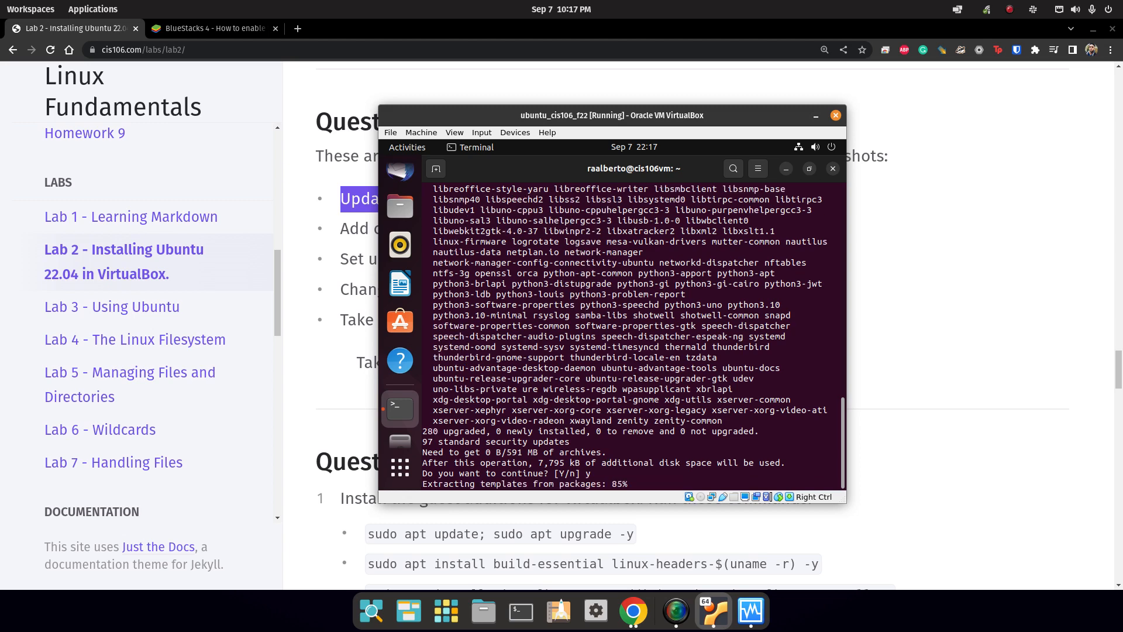
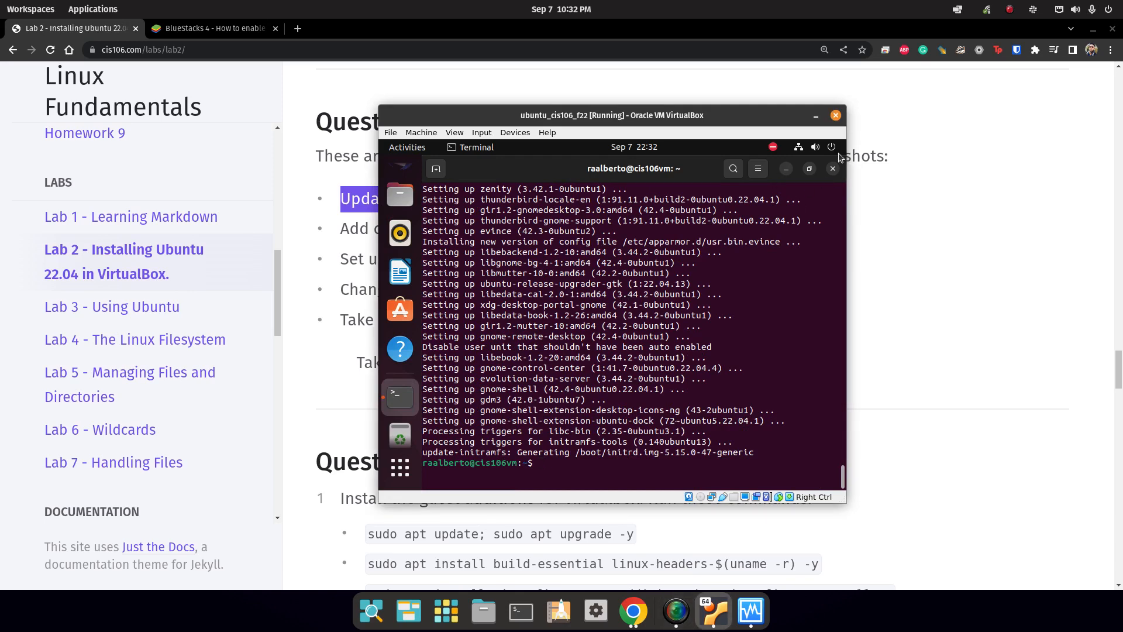
# Close the finished VM terminal and highlight the 'Add canonical partners' task on the lab page.
pyautogui.click(833, 171)
pyautogui.click(319, 236)
pyautogui.moveTo(318, 237); pyautogui.dragTo(668, 237)
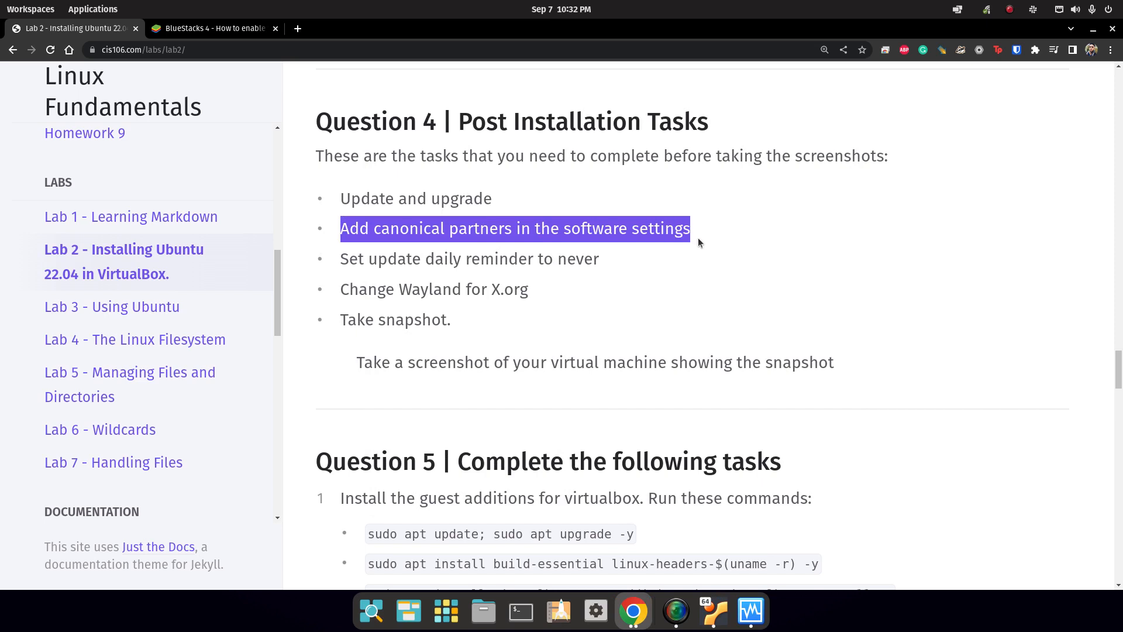
pyautogui.click(715, 612)
# Search 'soft' in the VM's Activities overview and launch Software & Updates.
pyautogui.click(401, 467)
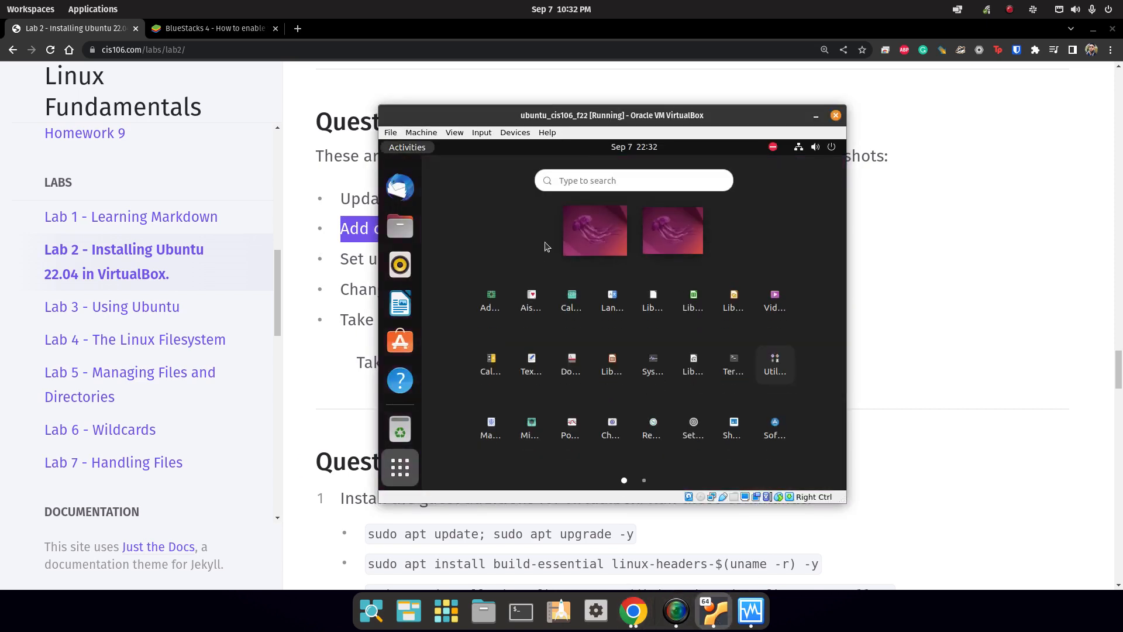
pyautogui.click(591, 181)
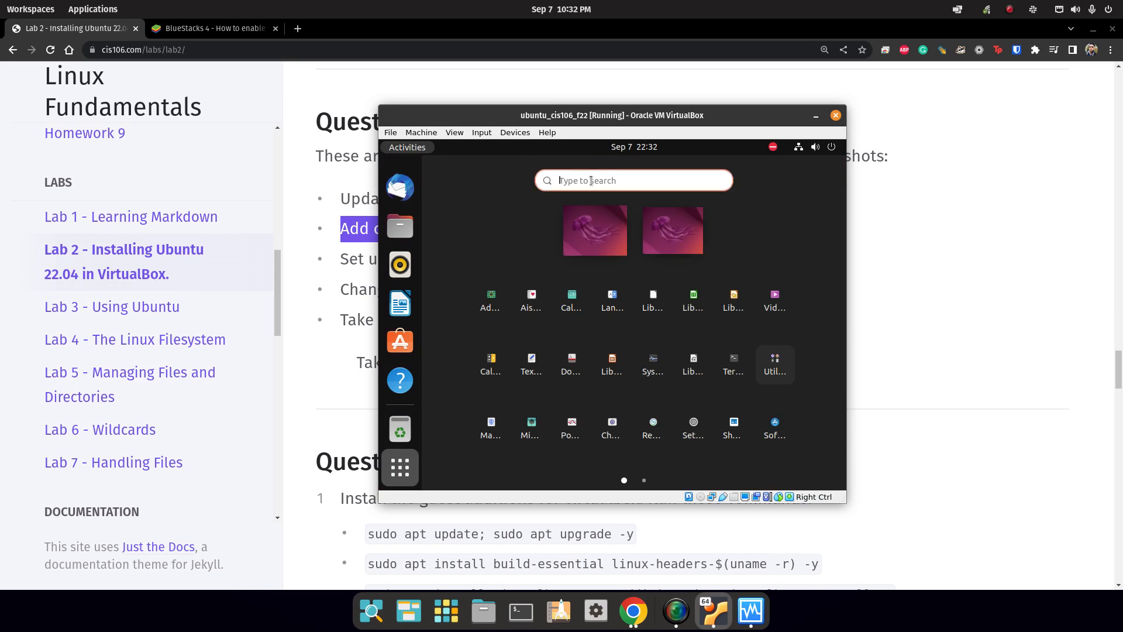
pyautogui.write('soft')
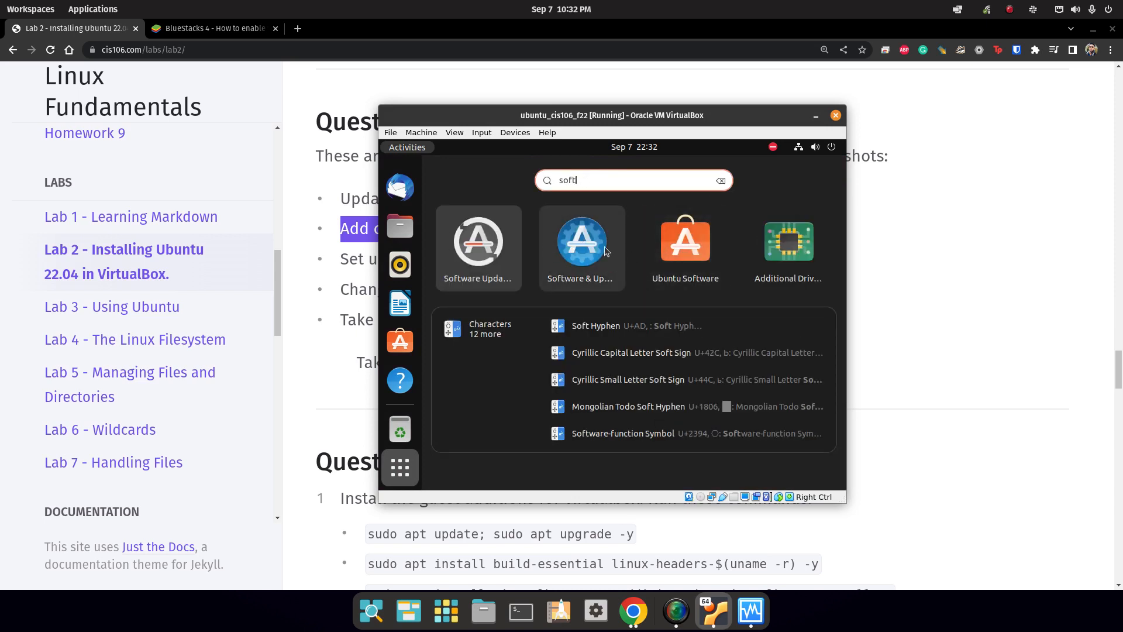
pyautogui.click(588, 242)
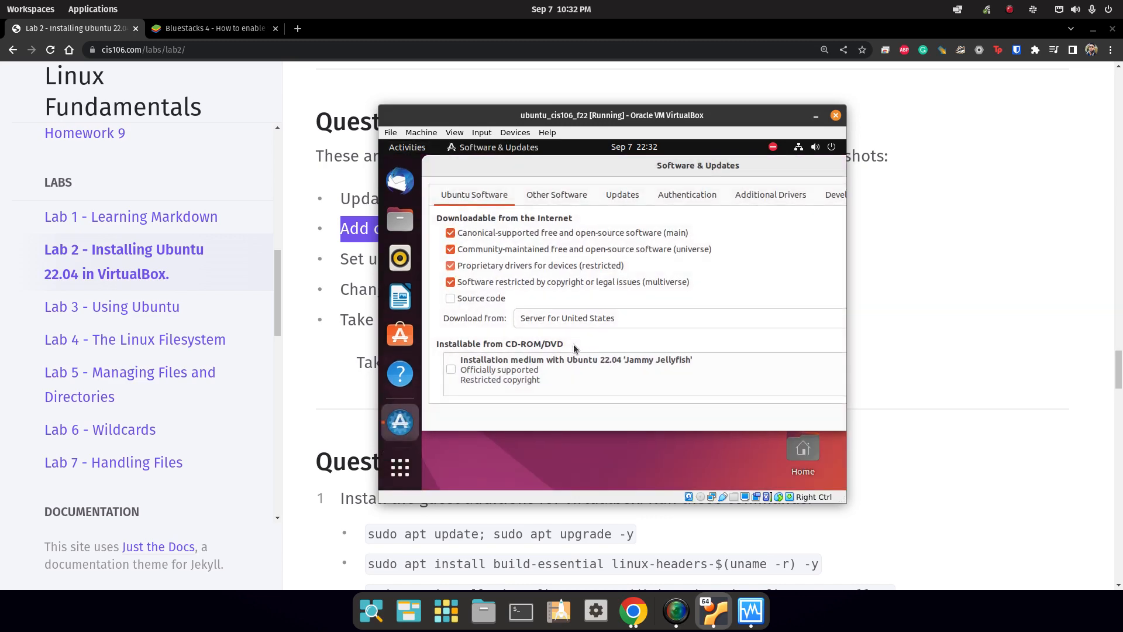
# Browse the Other Software, Updates, Authentication, Drivers, Developer Options and Livepatch tabs, then highlight the update reminder task.
pyautogui.click(561, 196)
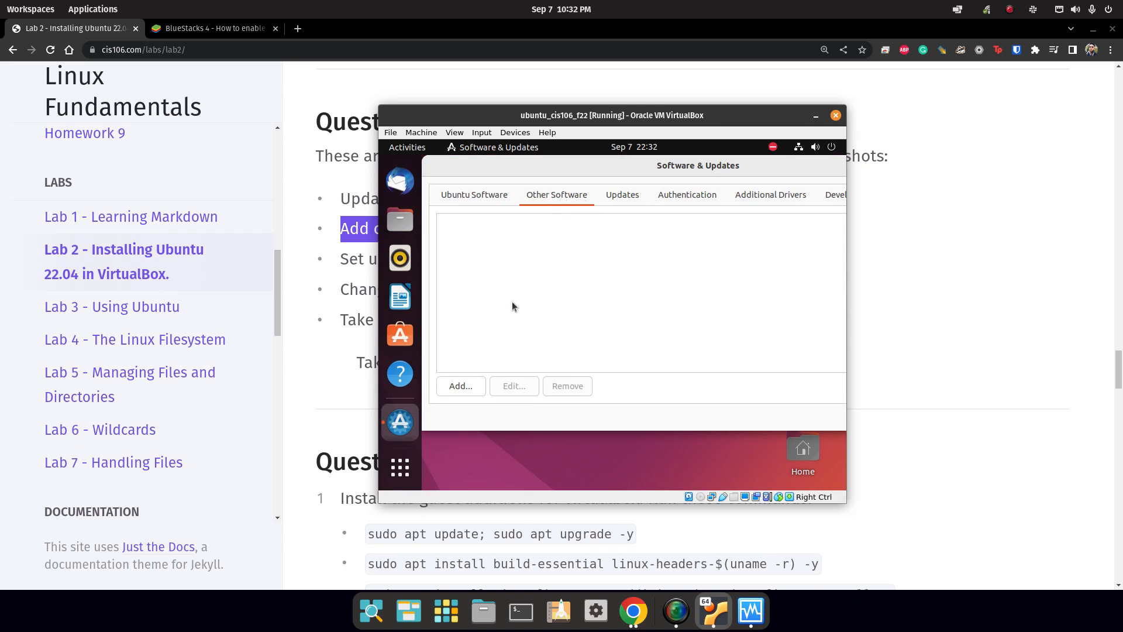
pyautogui.click(467, 199)
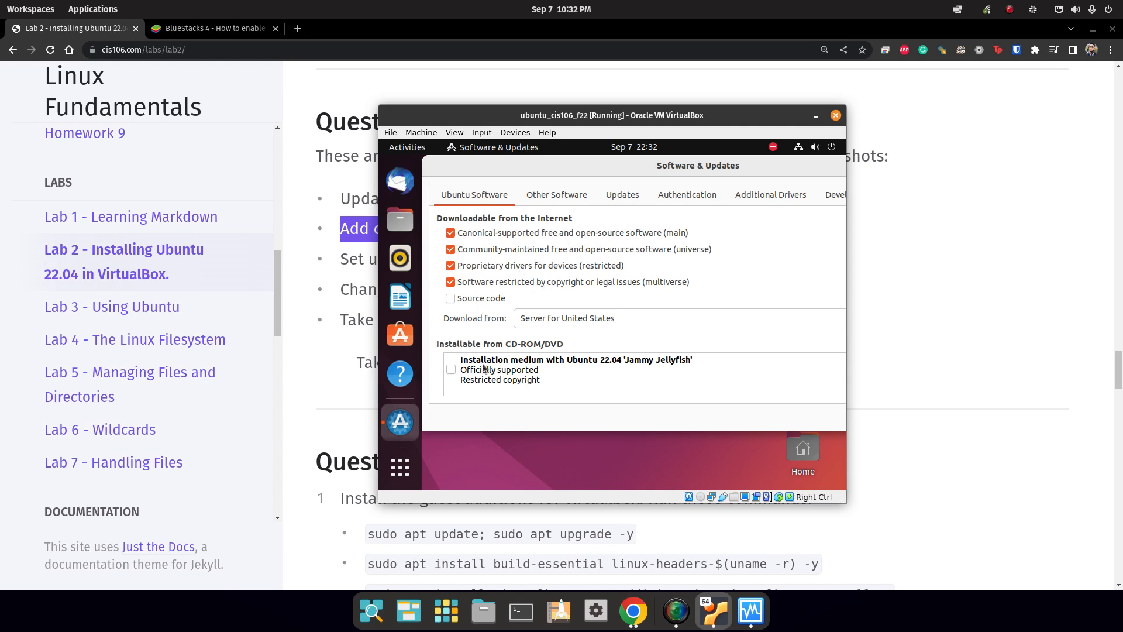
pyautogui.click(556, 195)
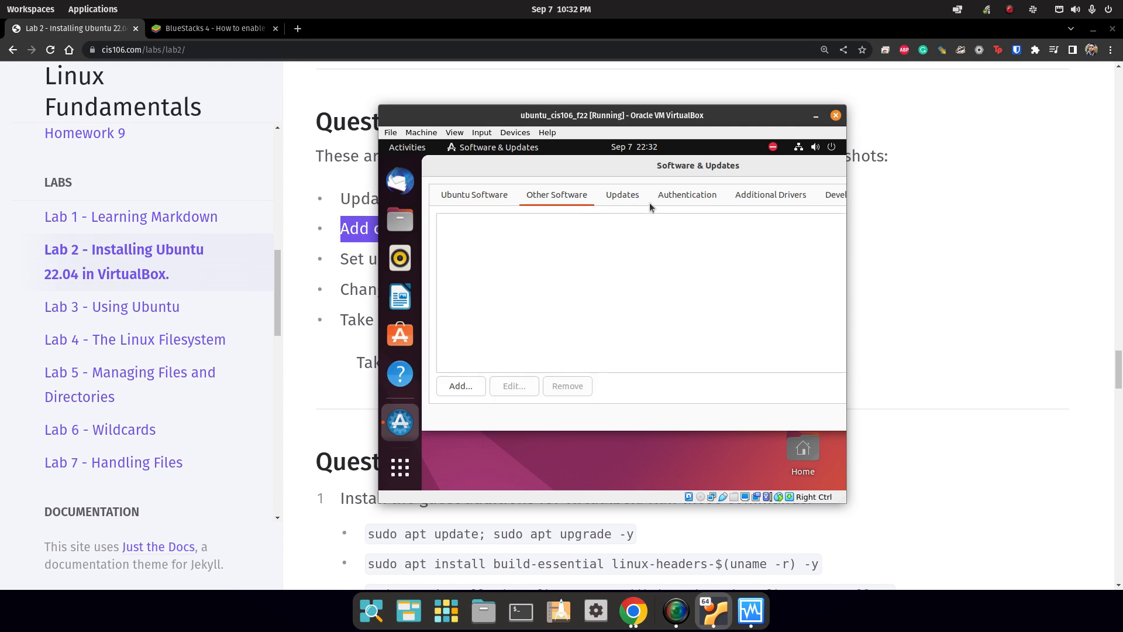
pyautogui.click(622, 195)
pyautogui.moveTo(758, 176); pyautogui.dragTo(711, 171)
pyautogui.click(578, 195)
pyautogui.click(653, 195)
pyautogui.click(763, 195)
pyautogui.click(826, 196)
pyautogui.click(494, 198)
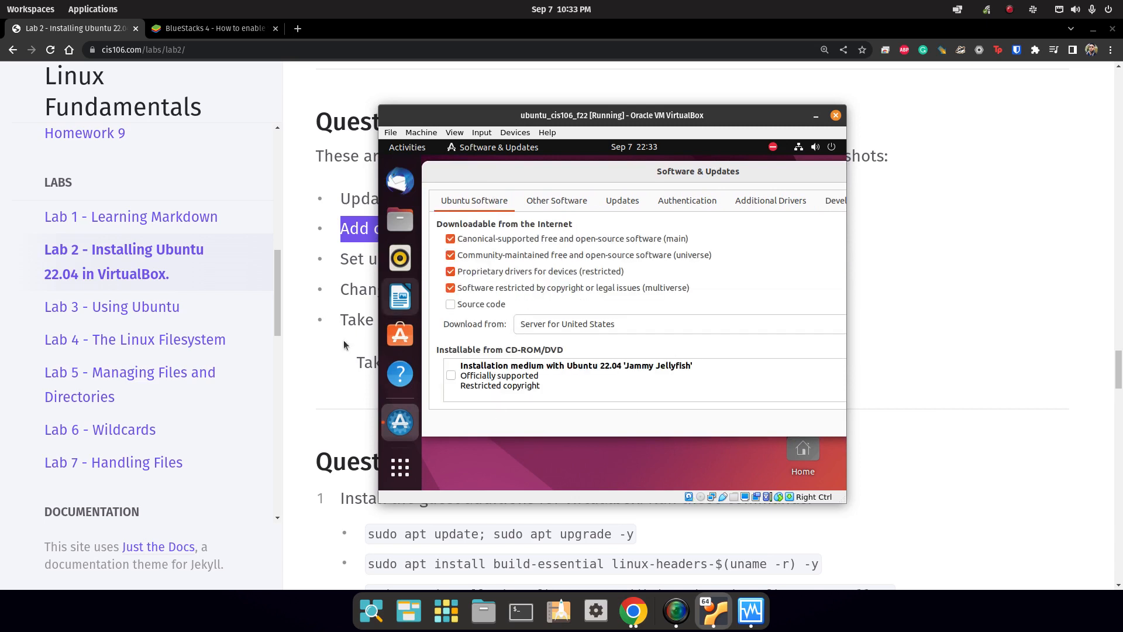
pyautogui.moveTo(343, 341); pyautogui.dragTo(452, 321)
pyautogui.moveTo(341, 259); pyautogui.dragTo(602, 254)
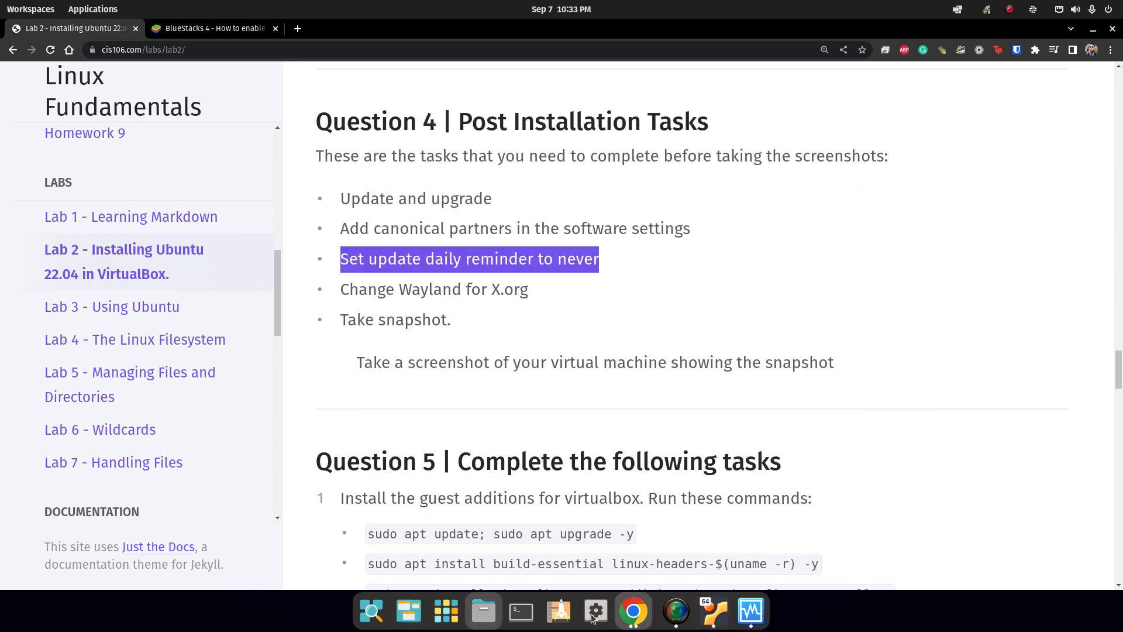
# On the Updates tab, set 'Automatically check for updates' to Never, authenticating with the account password.
pyautogui.click(715, 611)
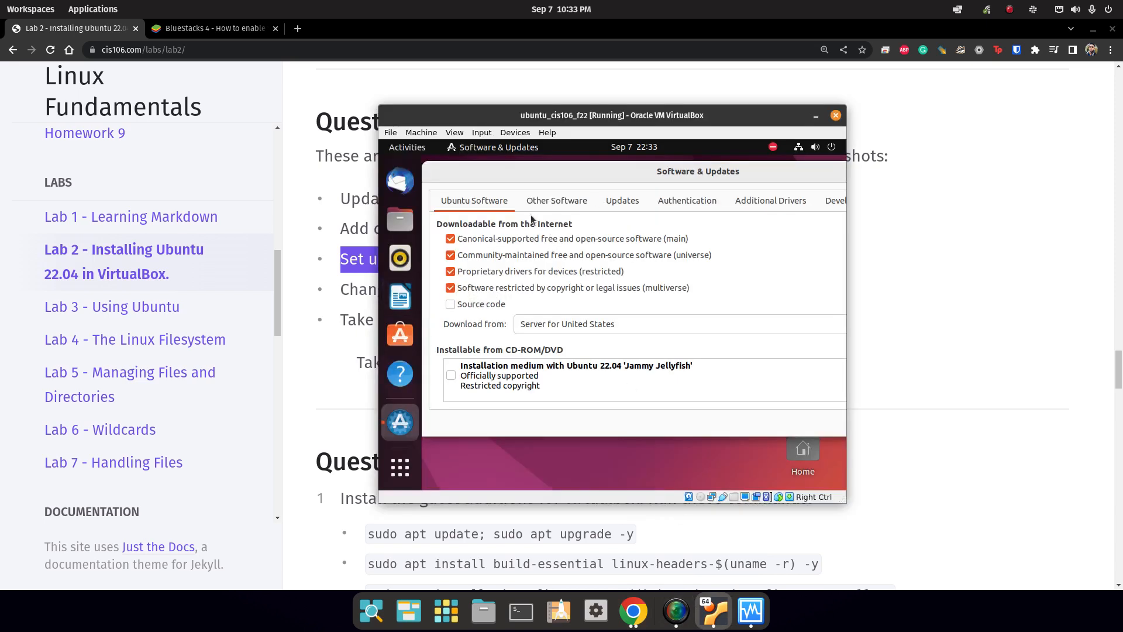
pyautogui.moveTo(742, 178); pyautogui.dragTo(585, 176)
pyautogui.click(495, 206)
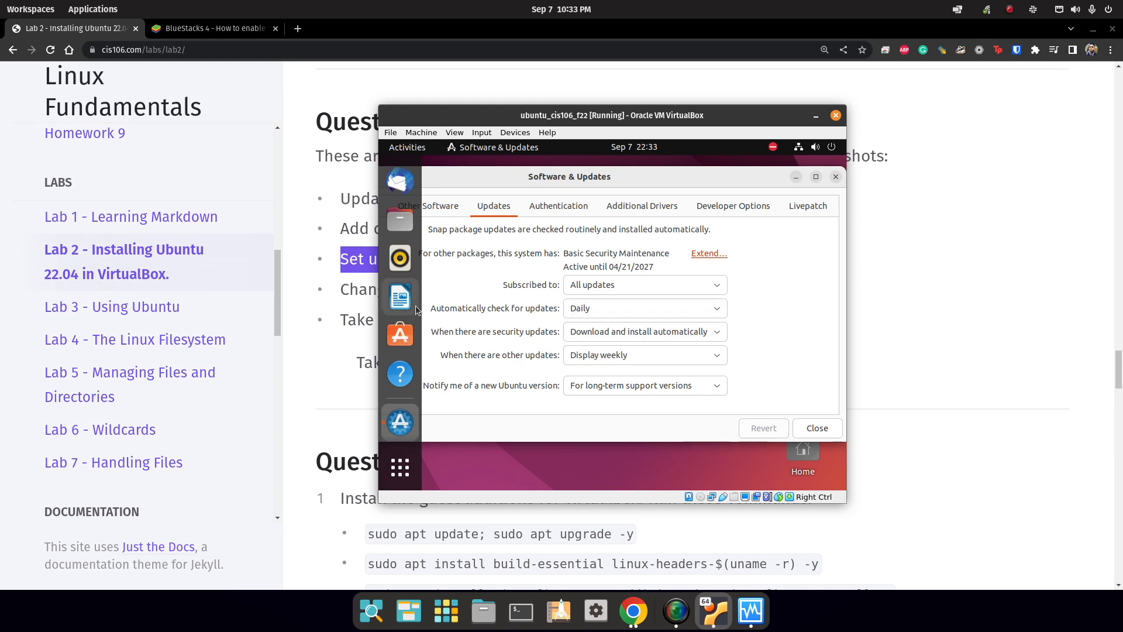
pyautogui.click(603, 303)
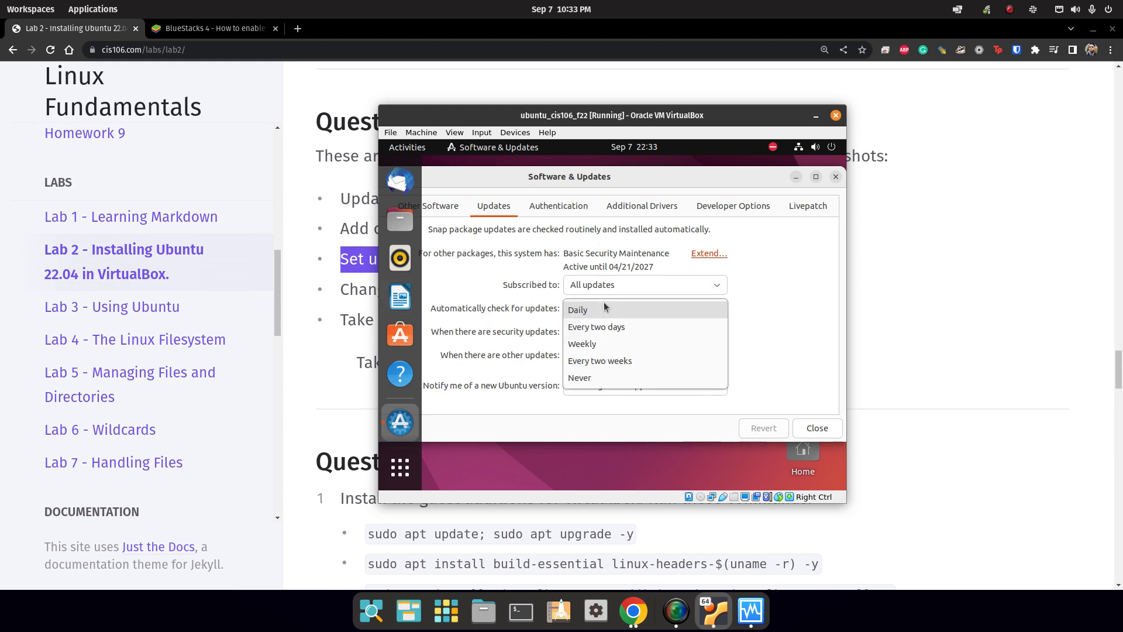
pyautogui.click(601, 382)
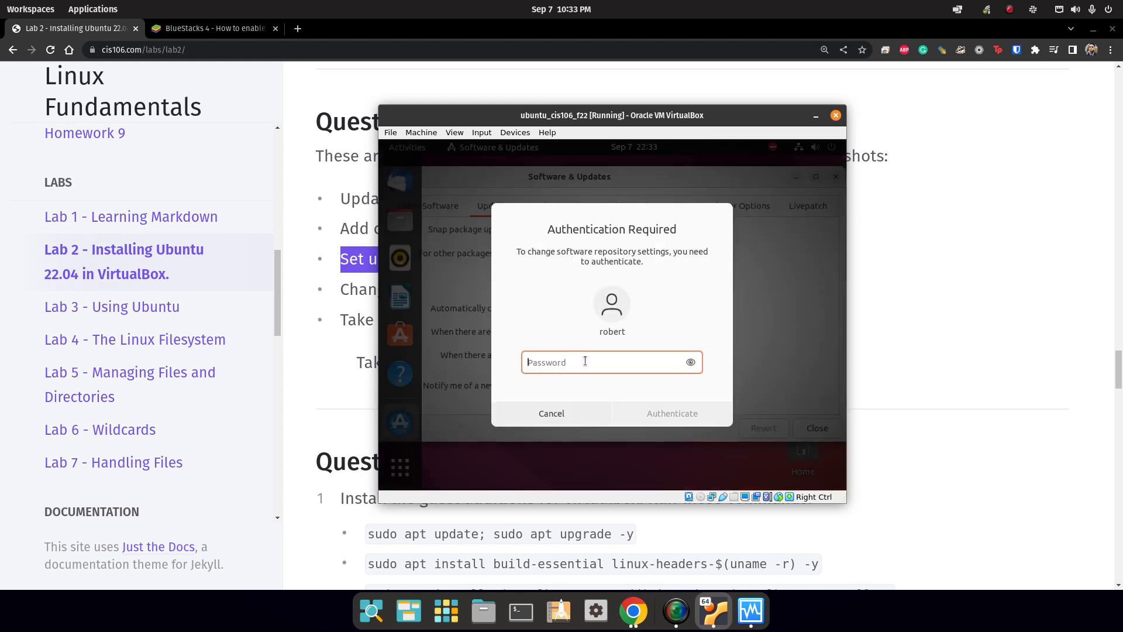
pyautogui.write('****')
pyautogui.click(705, 416)
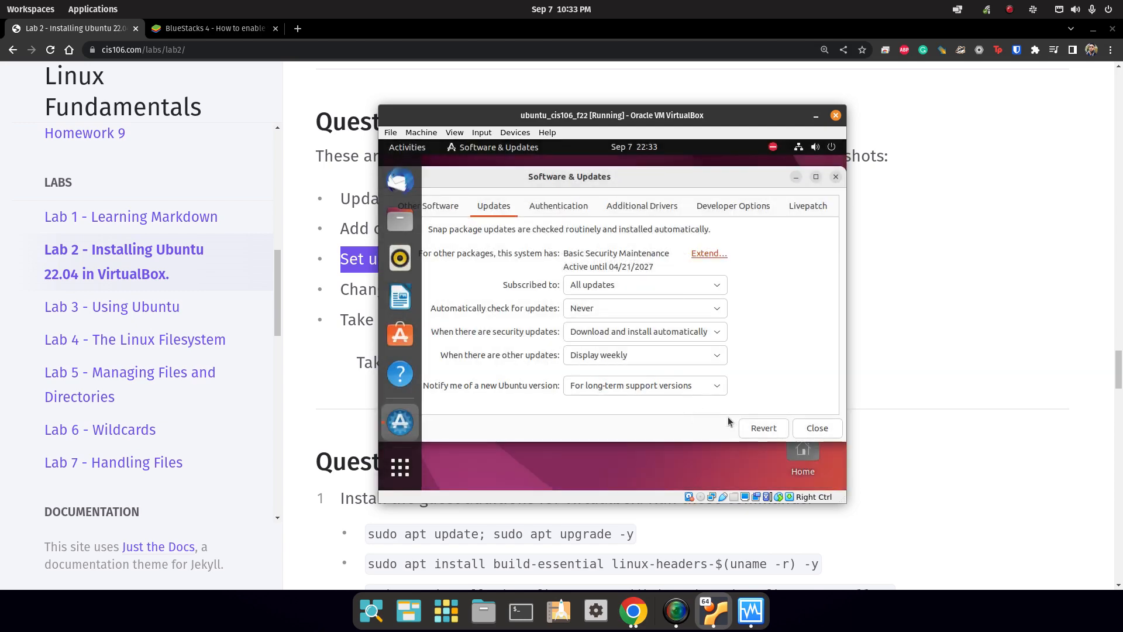
pyautogui.moveTo(586, 115); pyautogui.dragTo(558, 88)
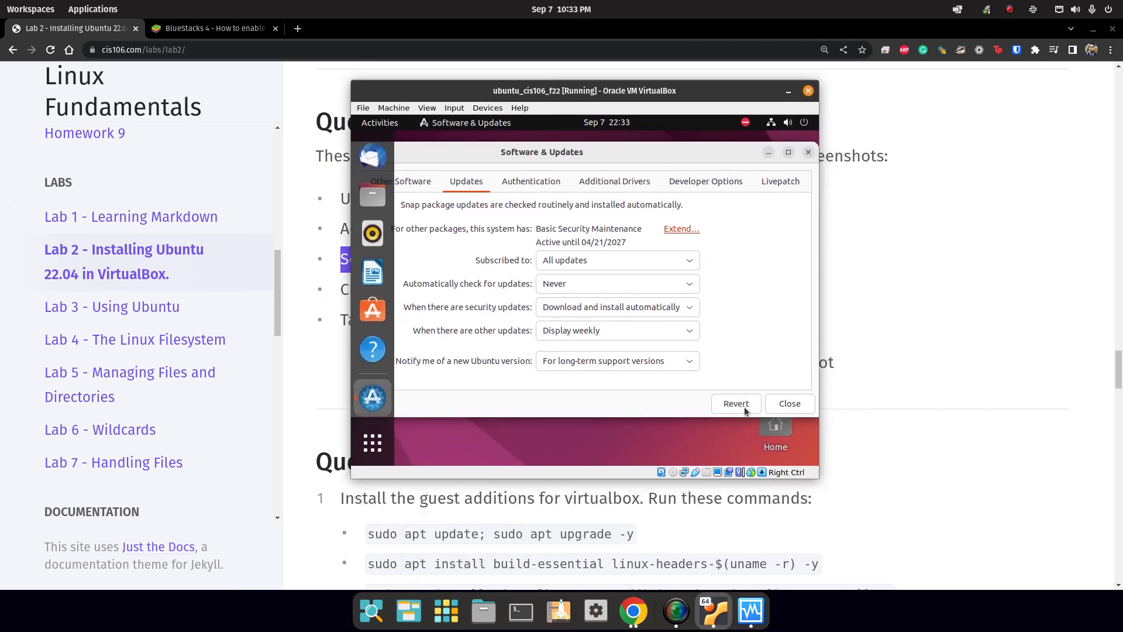
# Close Software & Updates and log out of the Ubuntu session.
pyautogui.click(787, 403)
pyautogui.click(806, 123)
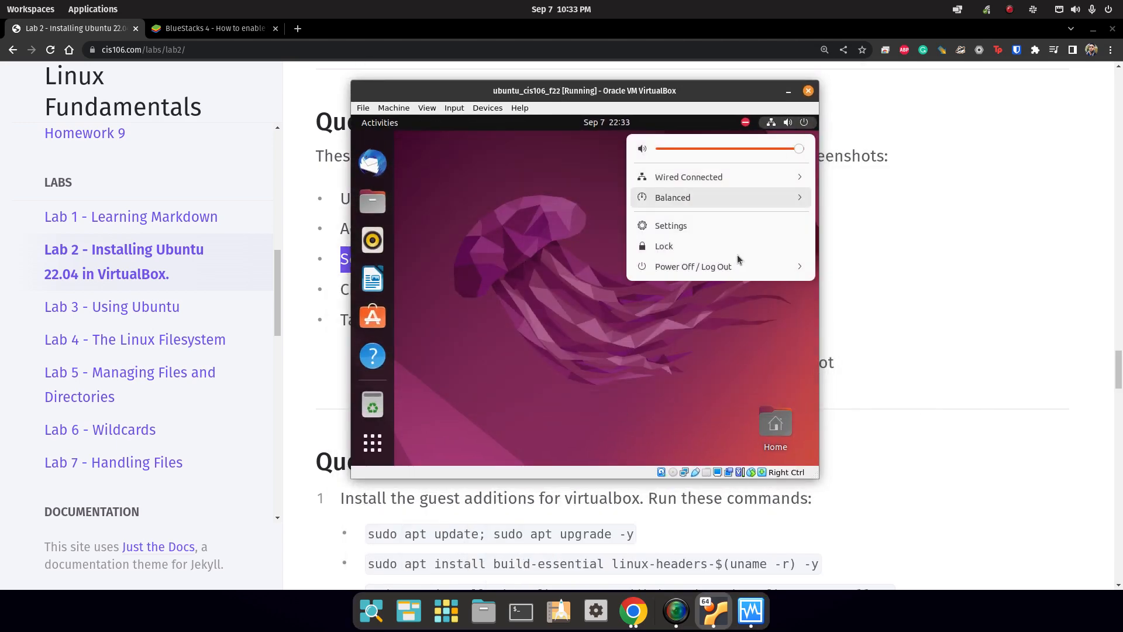
pyautogui.click(729, 274)
pyautogui.click(687, 354)
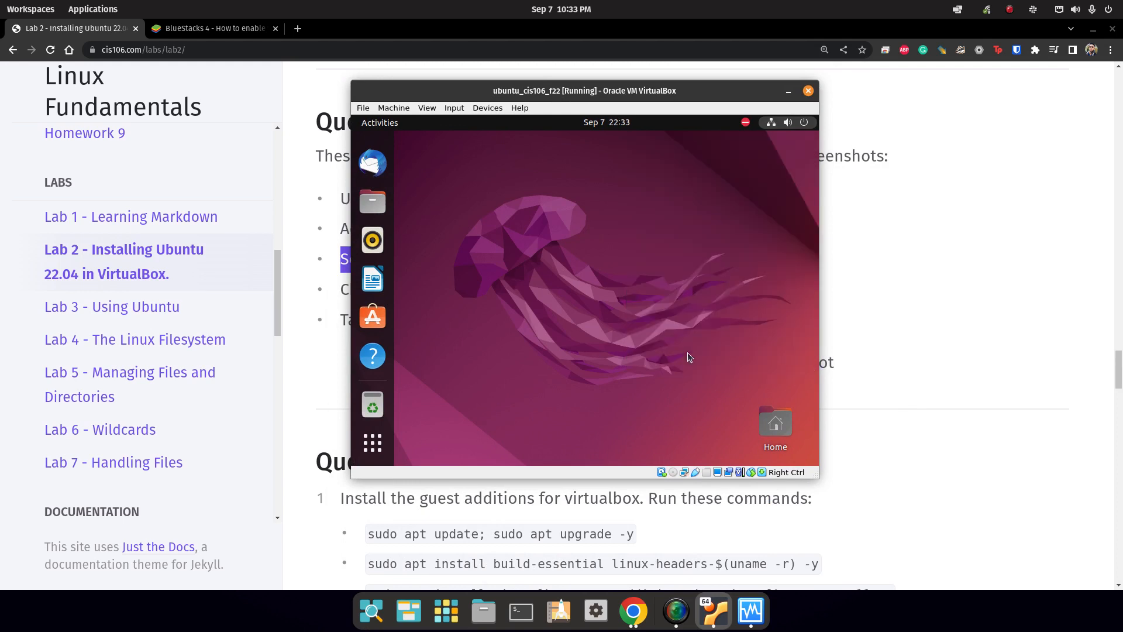
pyautogui.click(669, 326)
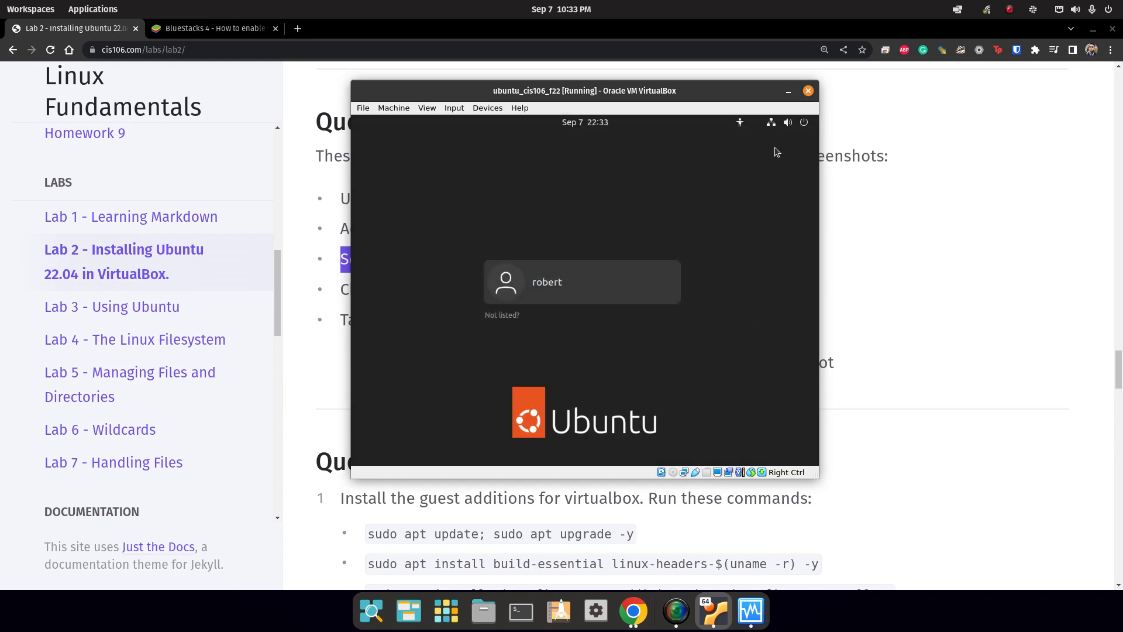
# Sign back in with the Ubuntu on Xorg session and the account password.
pyautogui.click(527, 282)
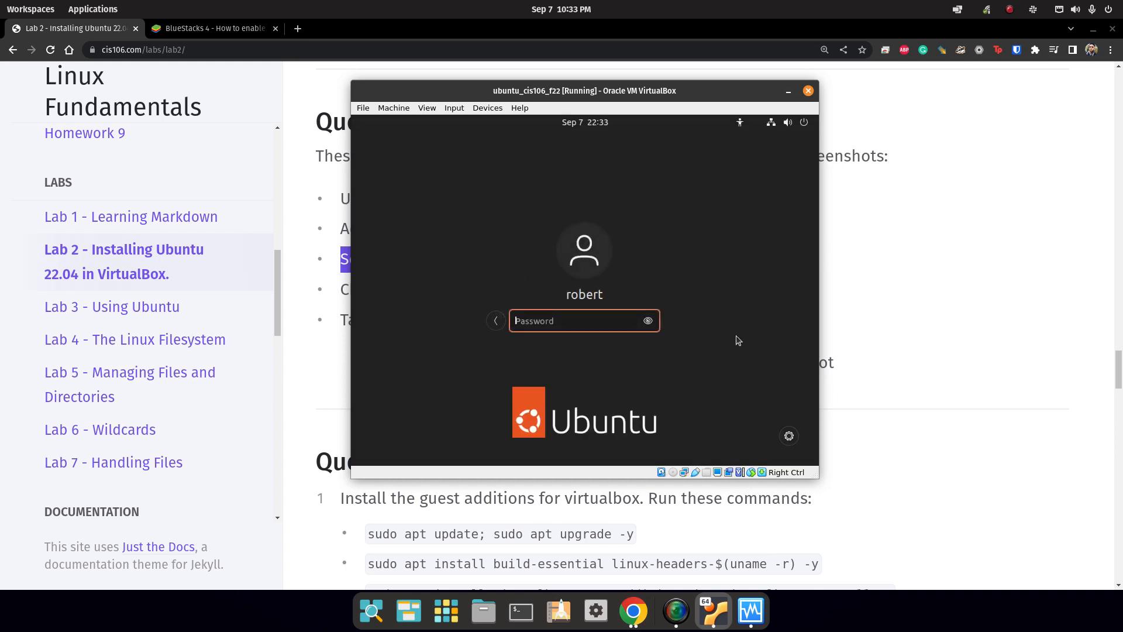
pyautogui.click(790, 435)
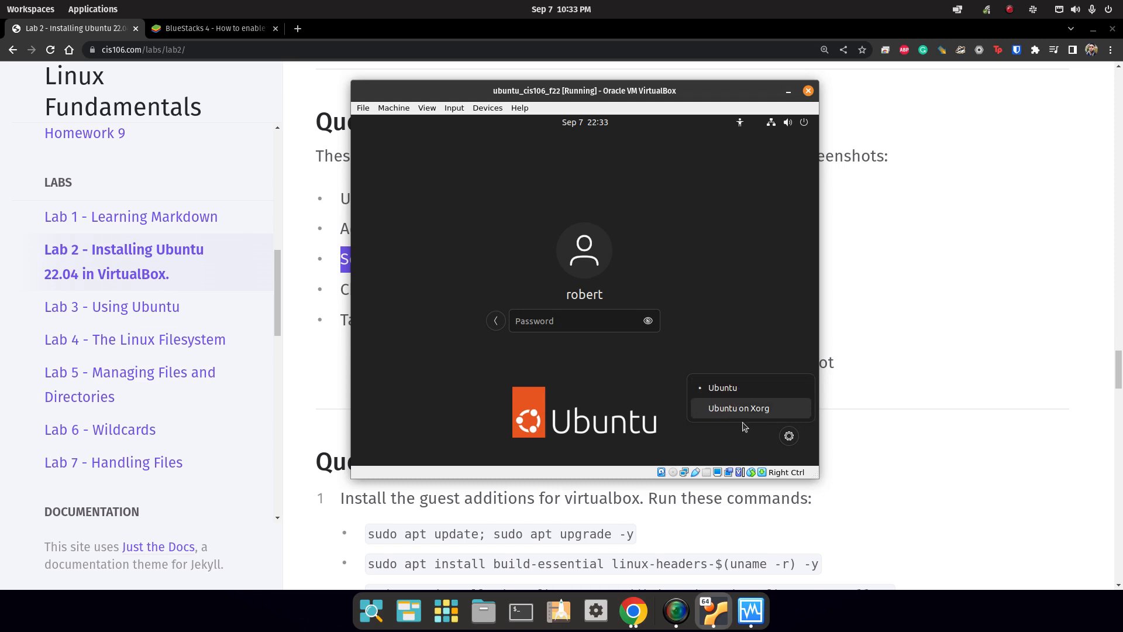
pyautogui.click(739, 409)
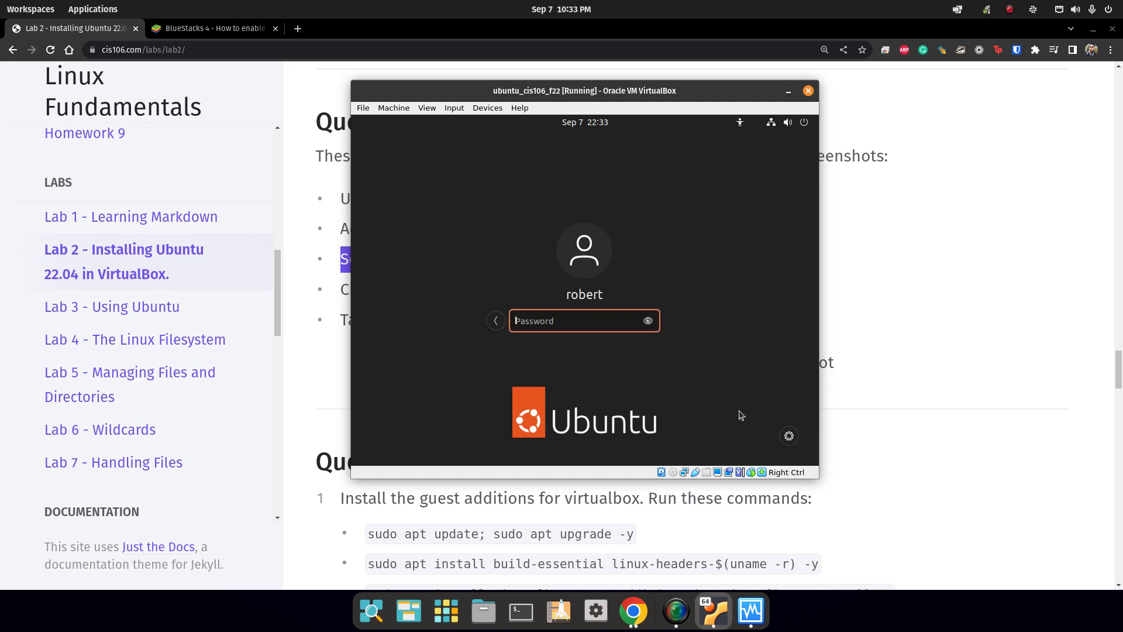
pyautogui.write('****')
pyautogui.press('Return')
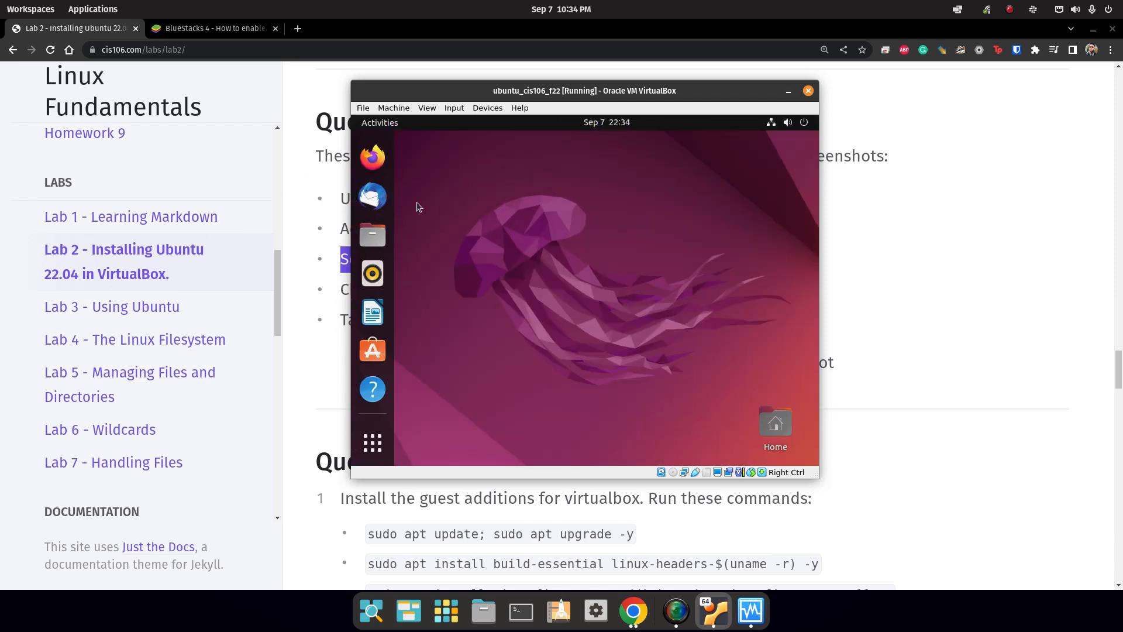
pyautogui.click(310, 193)
# Highlight the Take snapshot task, power off the Ubuntu VM, and raise VirtualBox Manager.
pyautogui.moveTo(336, 320); pyautogui.dragTo(508, 339)
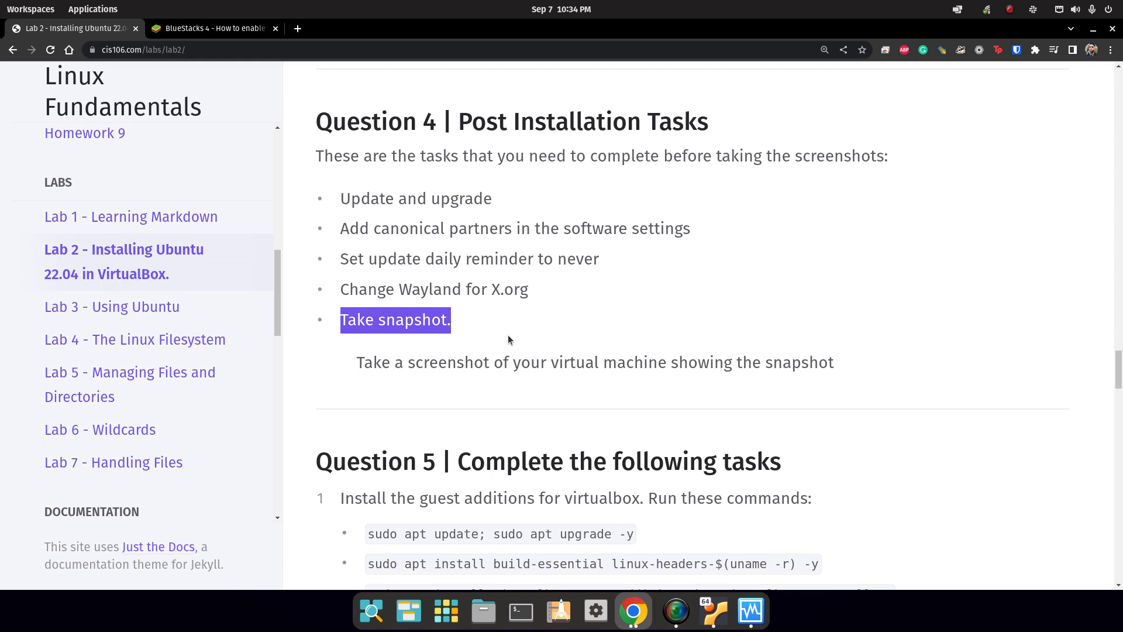
pyautogui.click(715, 612)
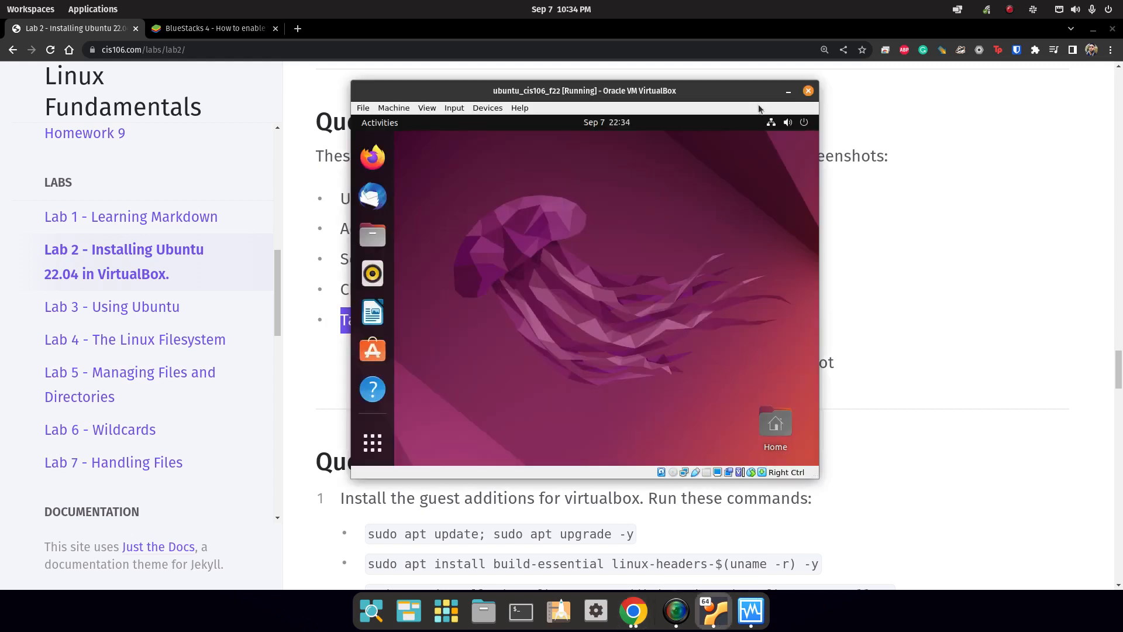
pyautogui.click(801, 124)
pyautogui.click(720, 267)
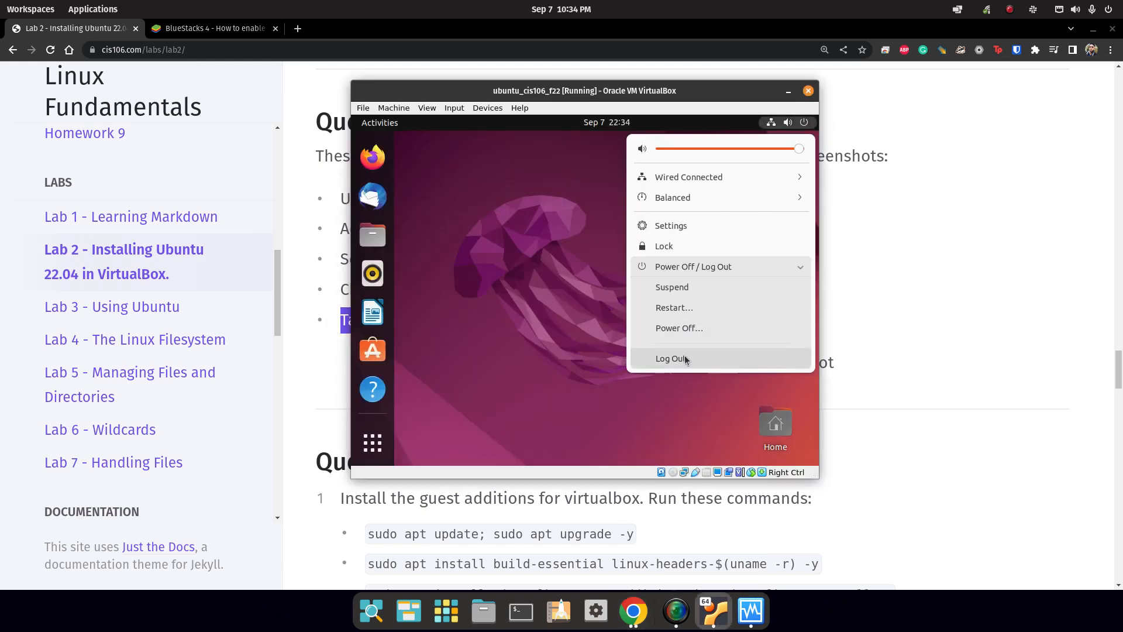
pyautogui.click(679, 328)
pyautogui.click(654, 328)
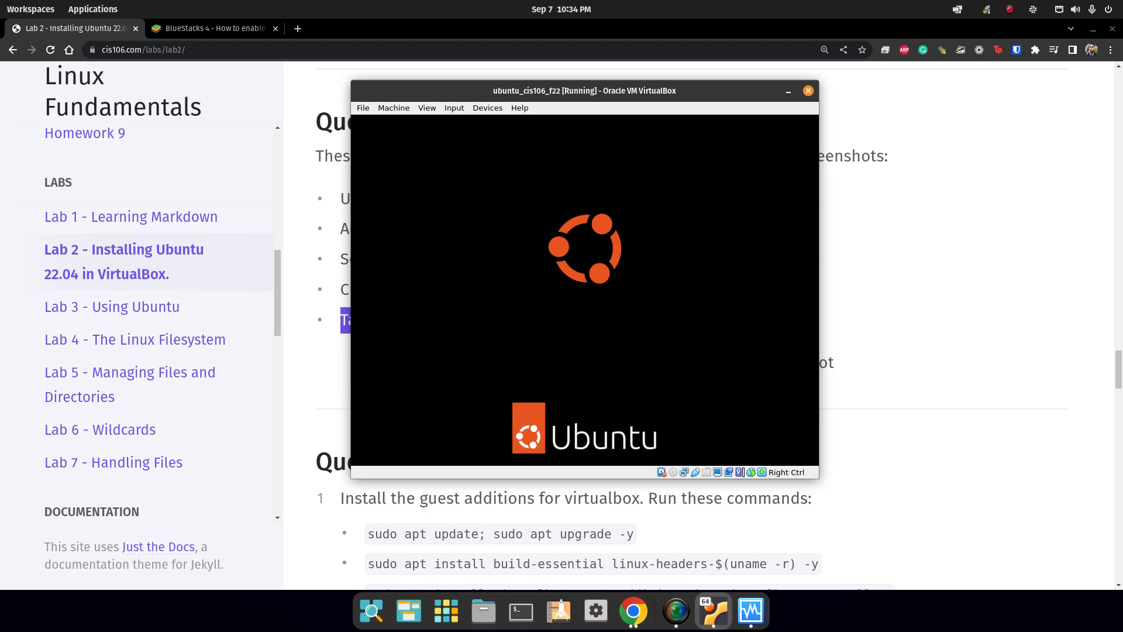
pyautogui.click(733, 611)
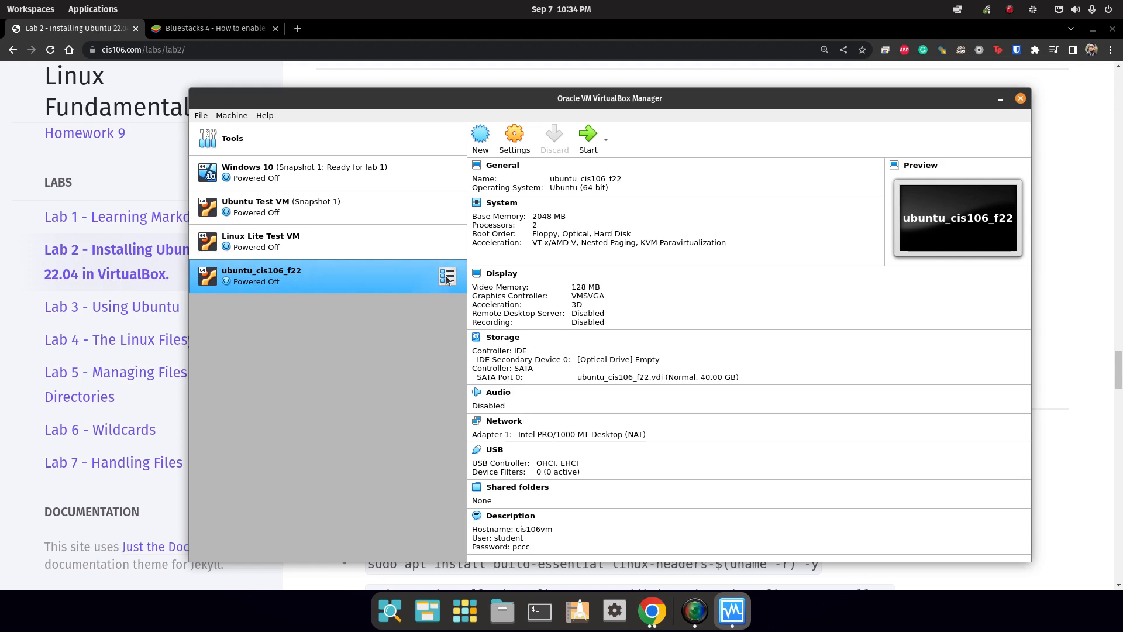
# Take a snapshot of ubuntu_cis106_f22 named 'Snapshot 1: Updates and installation'.
pyautogui.click(449, 278)
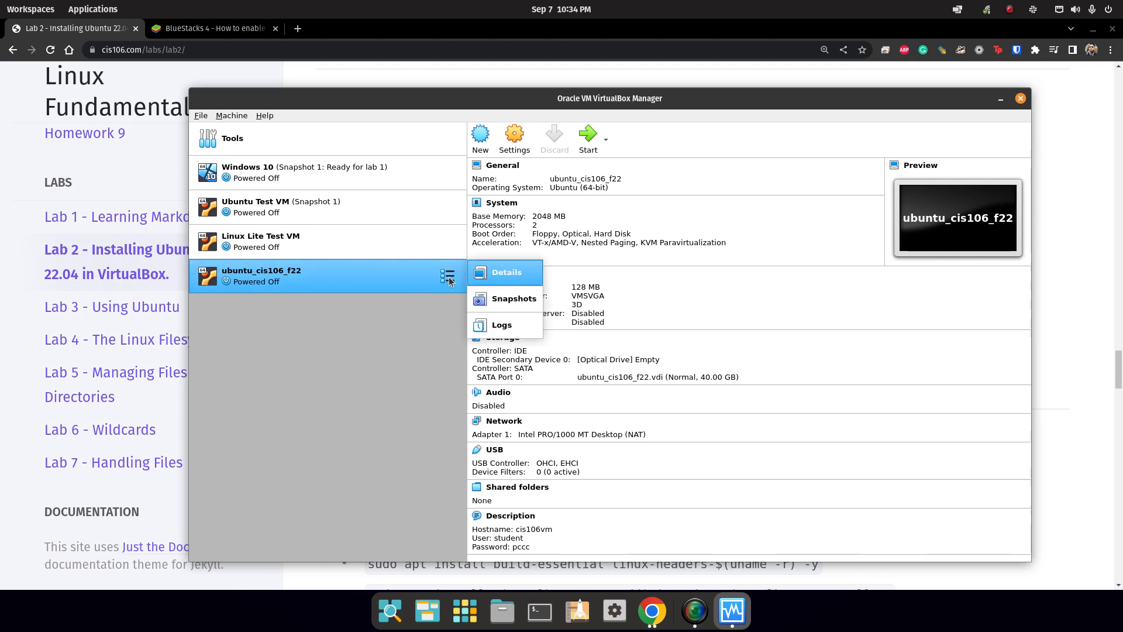
pyautogui.click(515, 300)
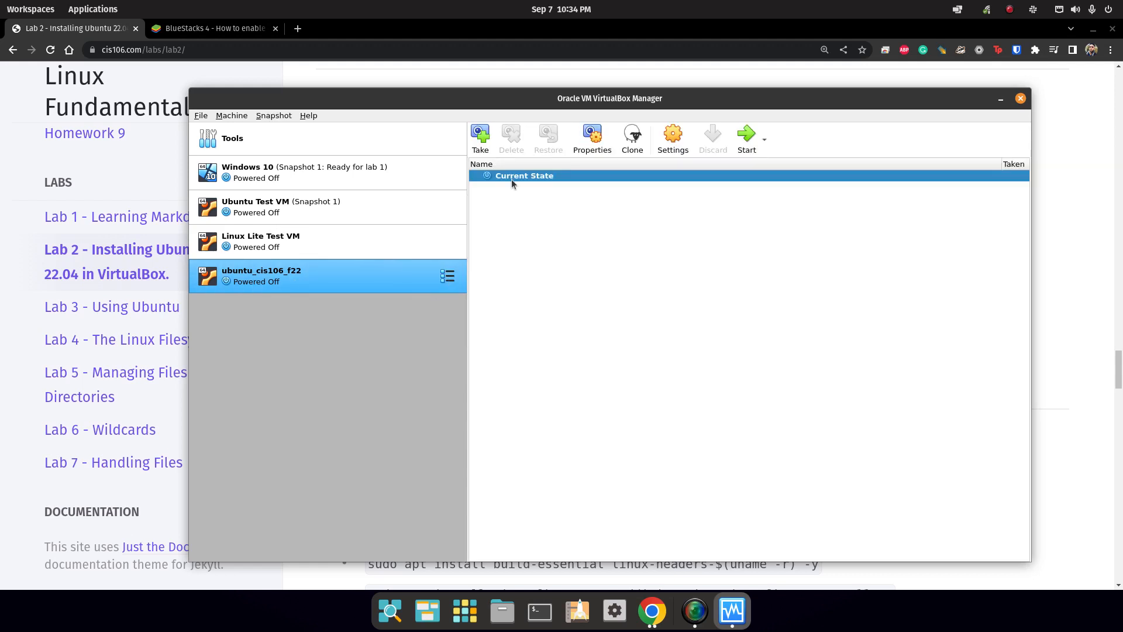
pyautogui.click(480, 138)
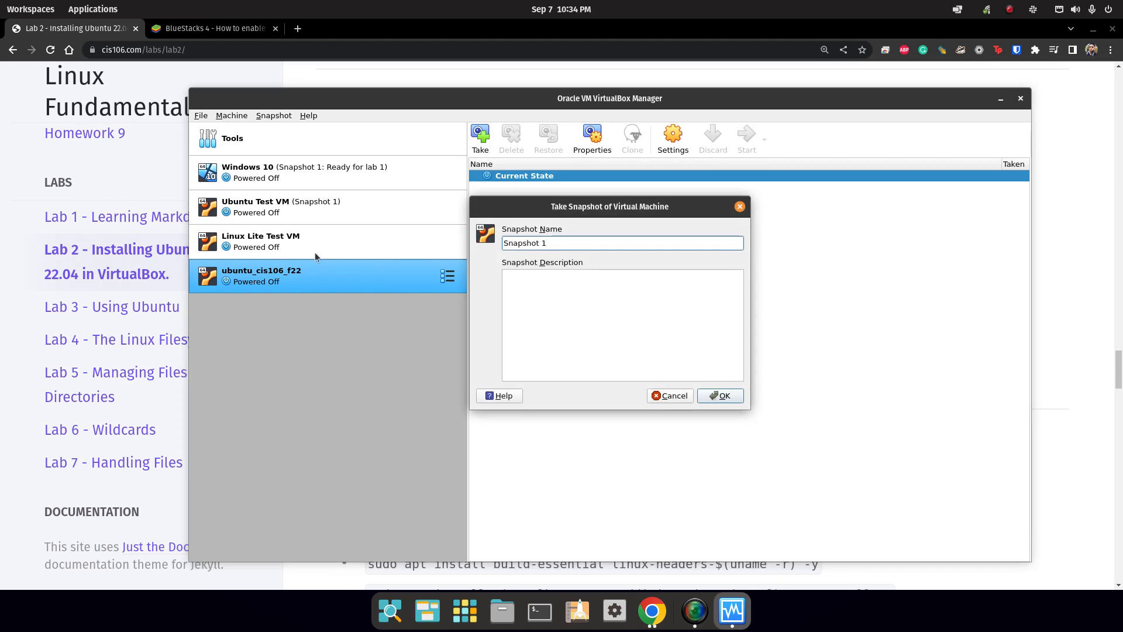
pyautogui.moveTo(579, 243); pyautogui.dragTo(385, 232)
pyautogui.press('End')
pyautogui.write(': Updates and installation')
pyautogui.click(722, 396)
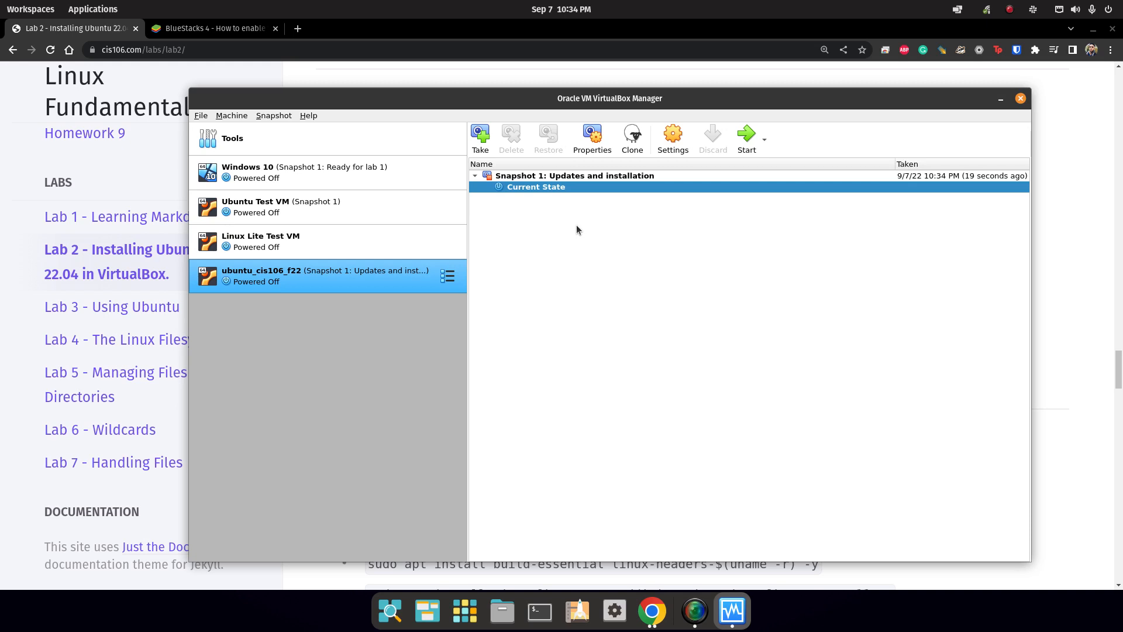
# Switch the VM view through Details and Logs, ending on the Snapshots list.
pyautogui.click(453, 281)
pyautogui.click(484, 274)
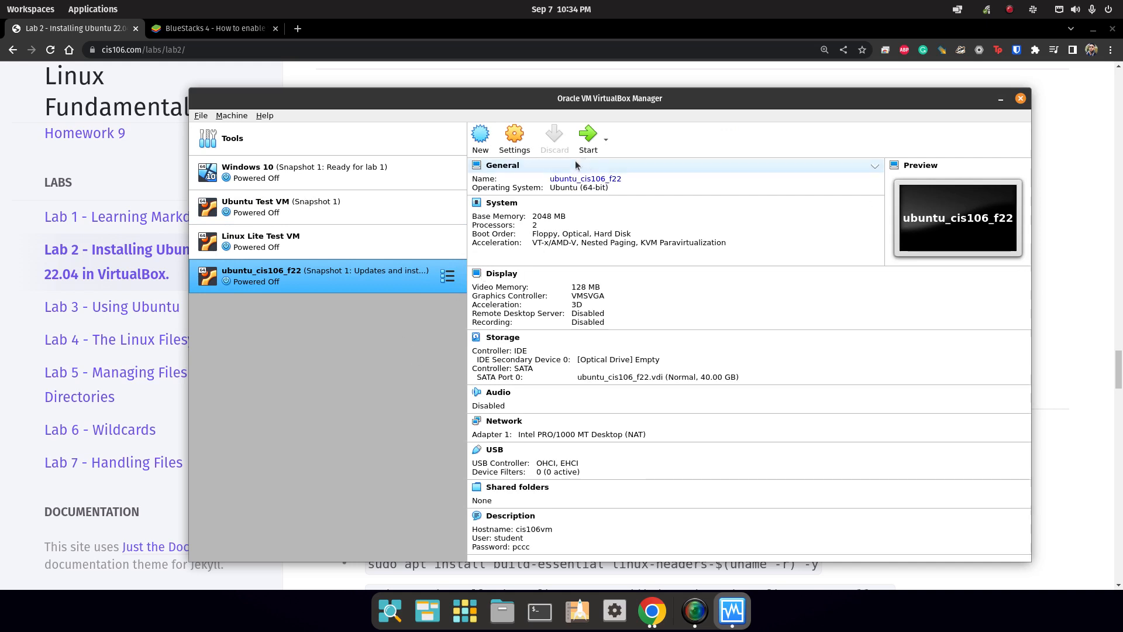
pyautogui.click(448, 276)
pyautogui.click(486, 321)
pyautogui.click(446, 276)
pyautogui.click(485, 274)
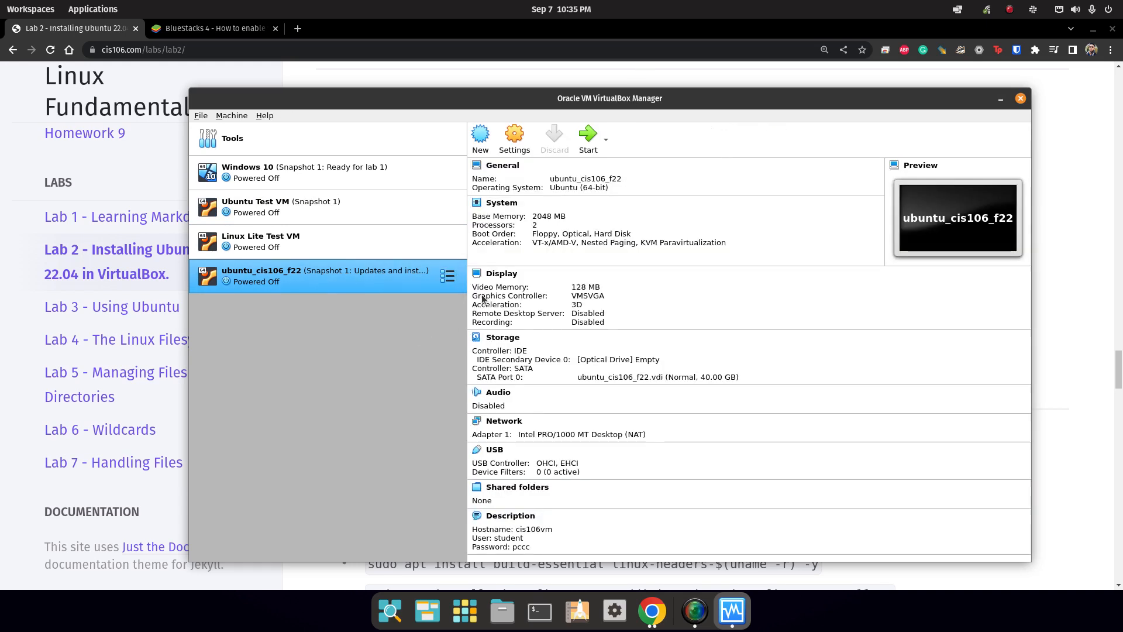
pyautogui.click(448, 276)
pyautogui.click(493, 300)
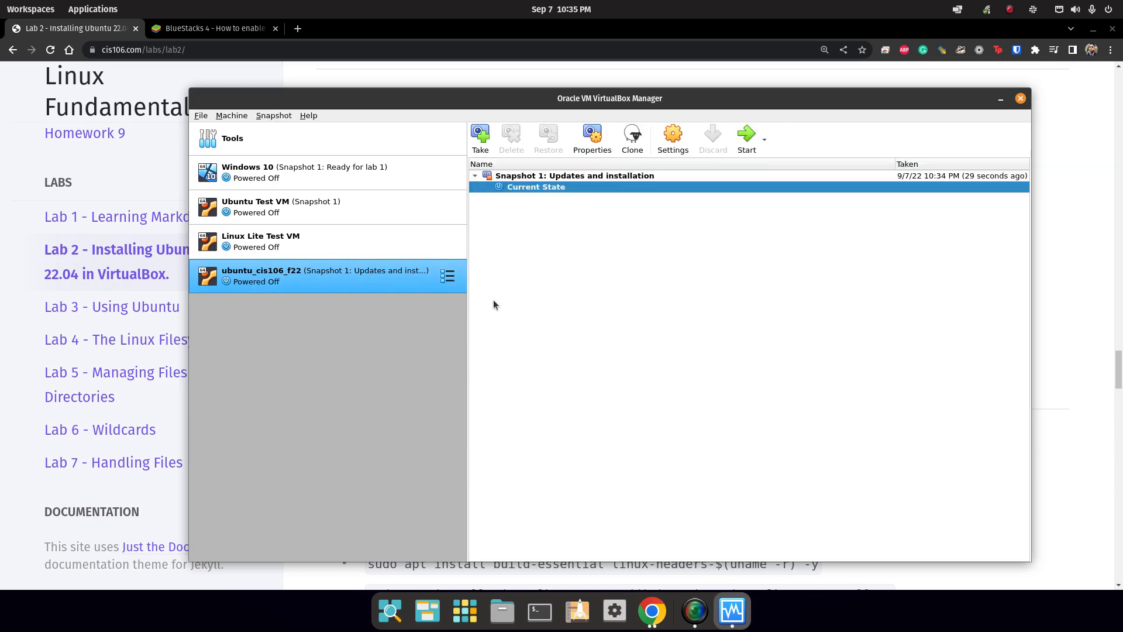
pyautogui.press('Print')
# Capture the VirtualBox Manager window and save it as q4.png in lab2.
pyautogui.moveTo(190, 87)
pyautogui.mouseDown()
pyautogui.moveTo(809, 506)
pyautogui.moveTo(1028, 578)
pyautogui.moveTo(1029, 560)
pyautogui.mouseUp()
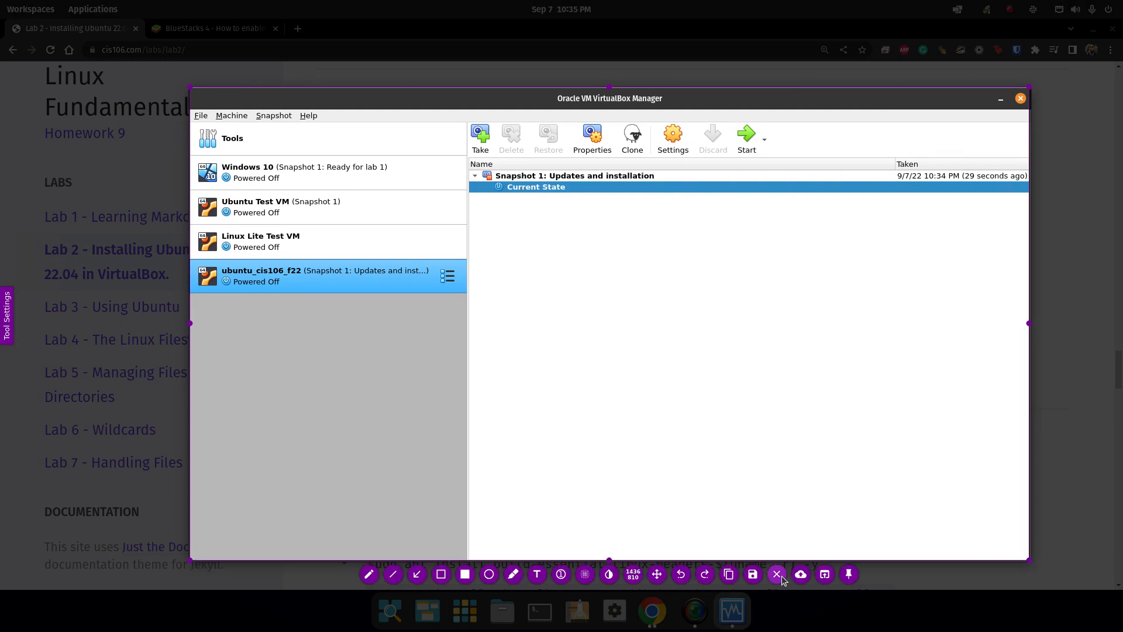
pyautogui.click(751, 574)
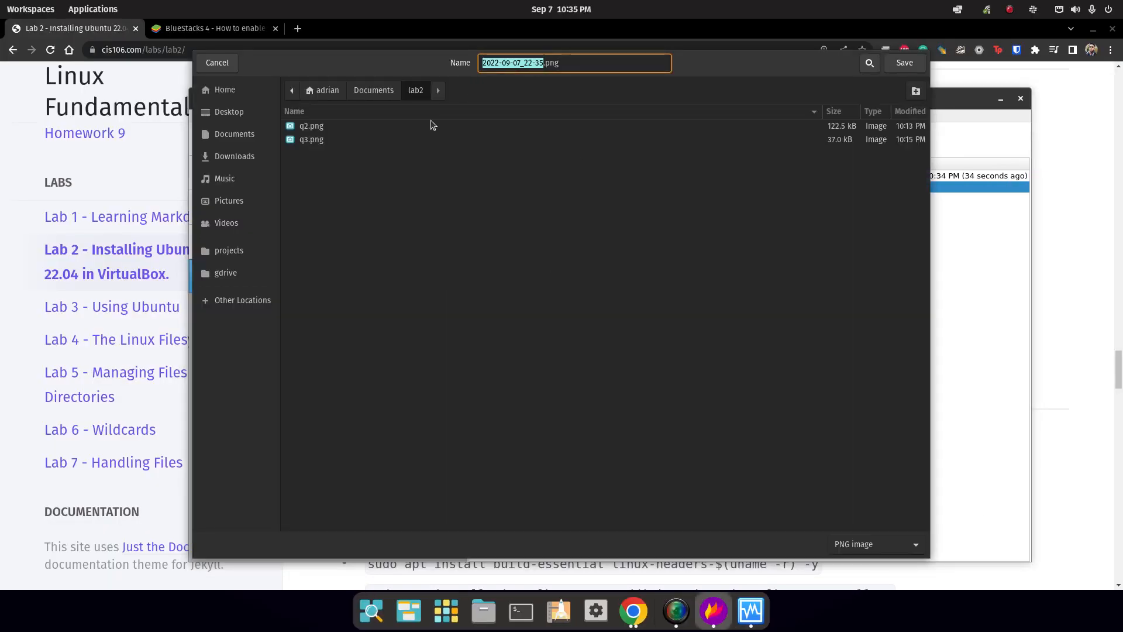
pyautogui.write('q4')
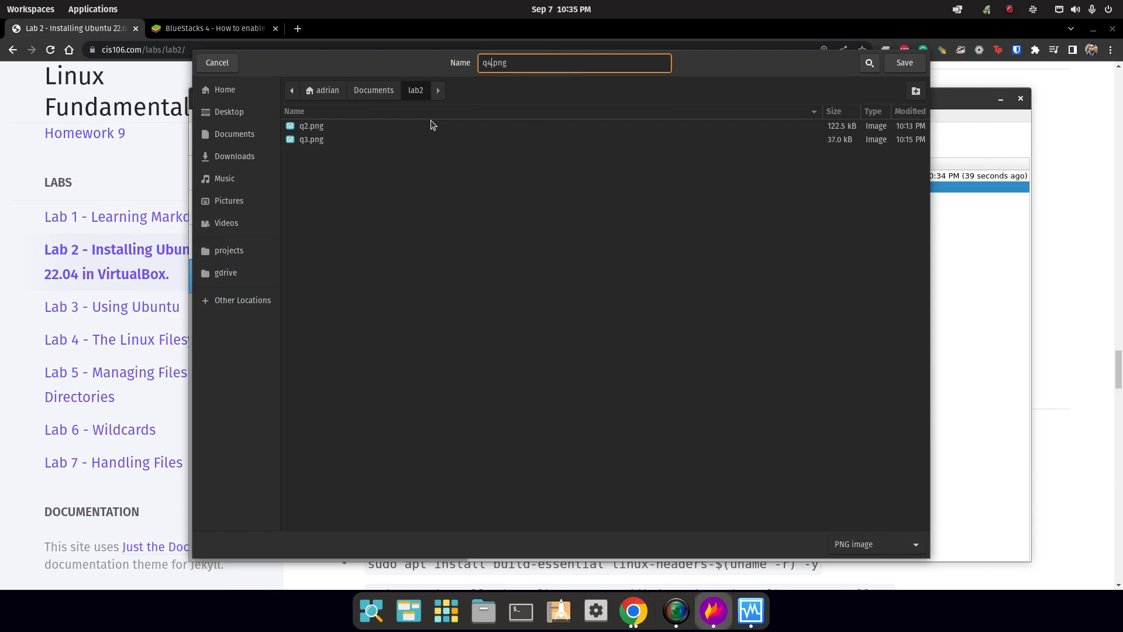
pyautogui.click(910, 57)
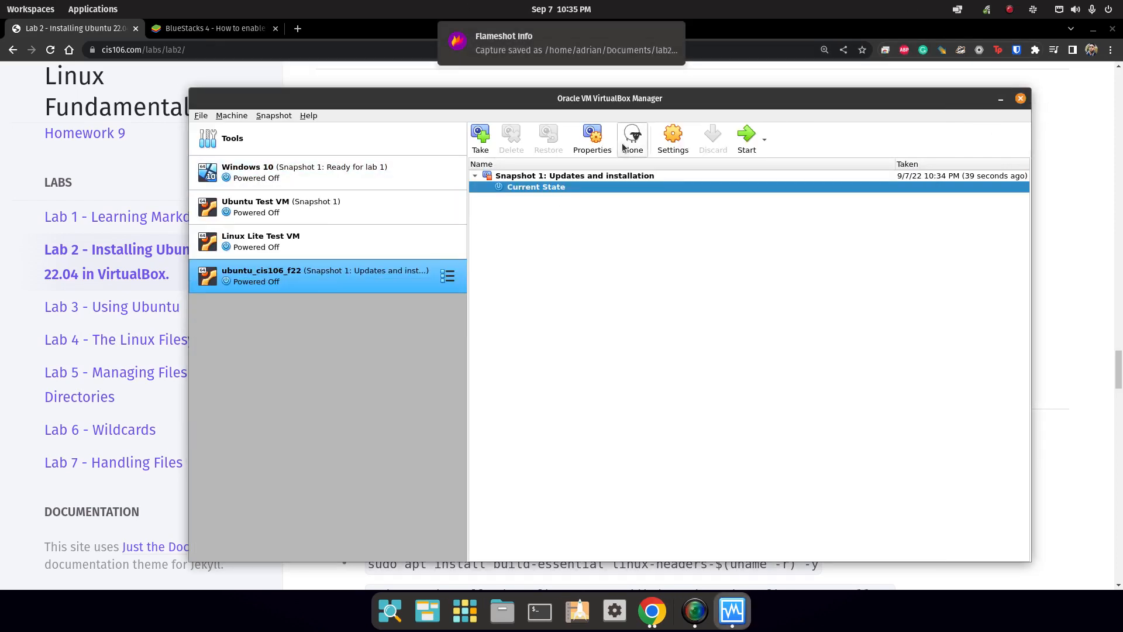
# Switch the VM back to the Details view and return to the lab instructions.
pyautogui.click(448, 276)
pyautogui.click(492, 269)
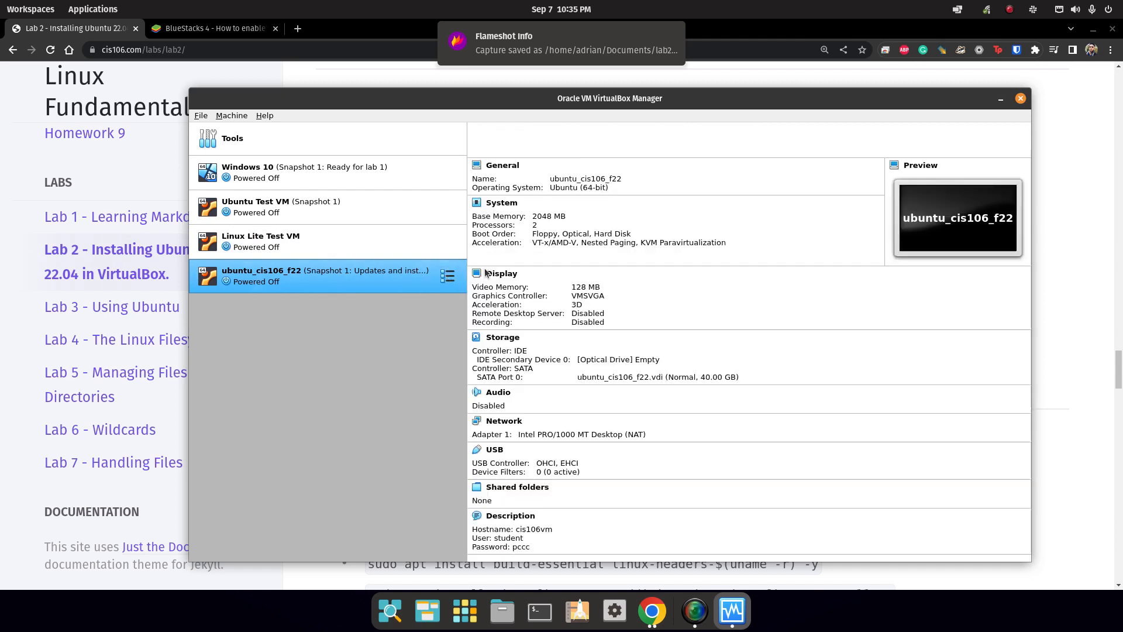
pyautogui.click(790, 69)
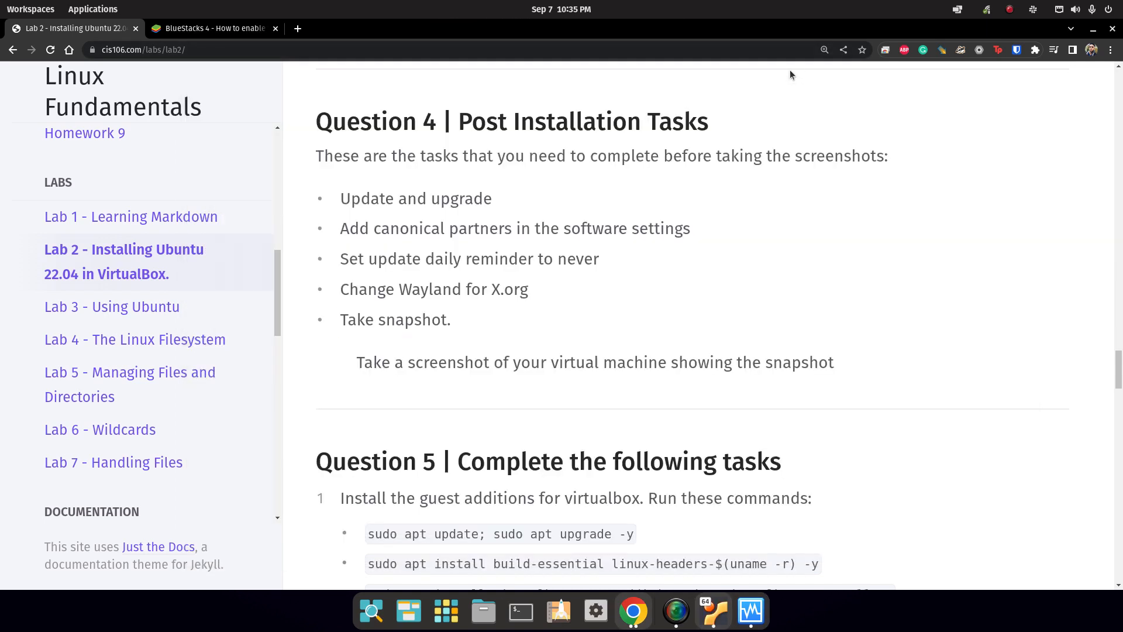
# Bring up the running ubuntu_cis106_f22 VM window and log in with the account password.
pyautogui.scroll(-1, 501, 371)
pyautogui.scroll(-6, 501, 371)
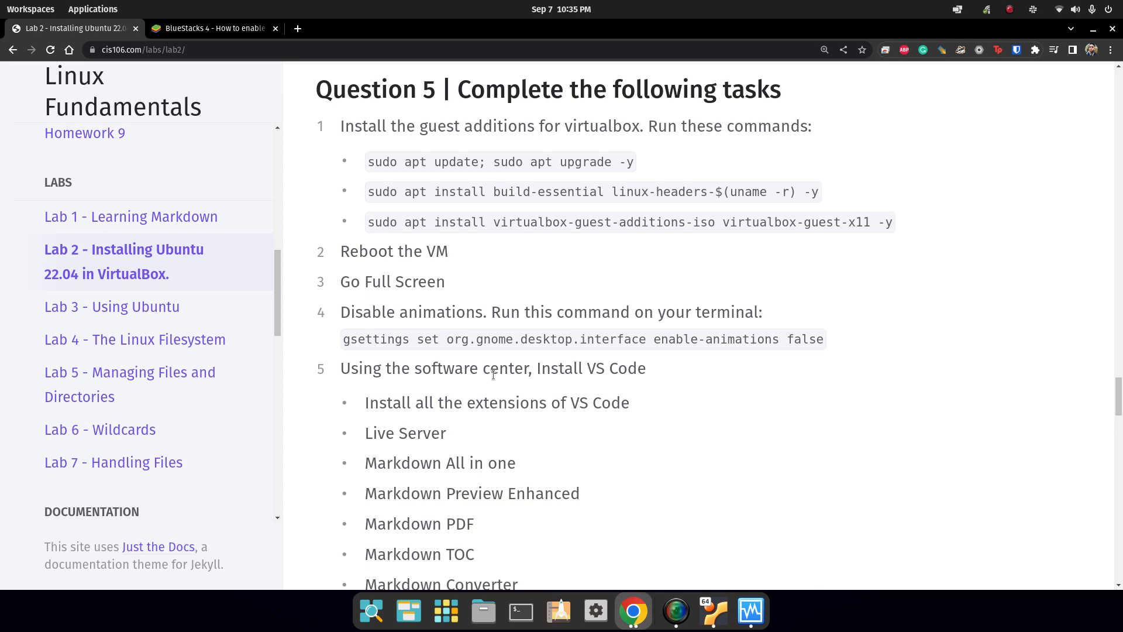
pyautogui.click(715, 612)
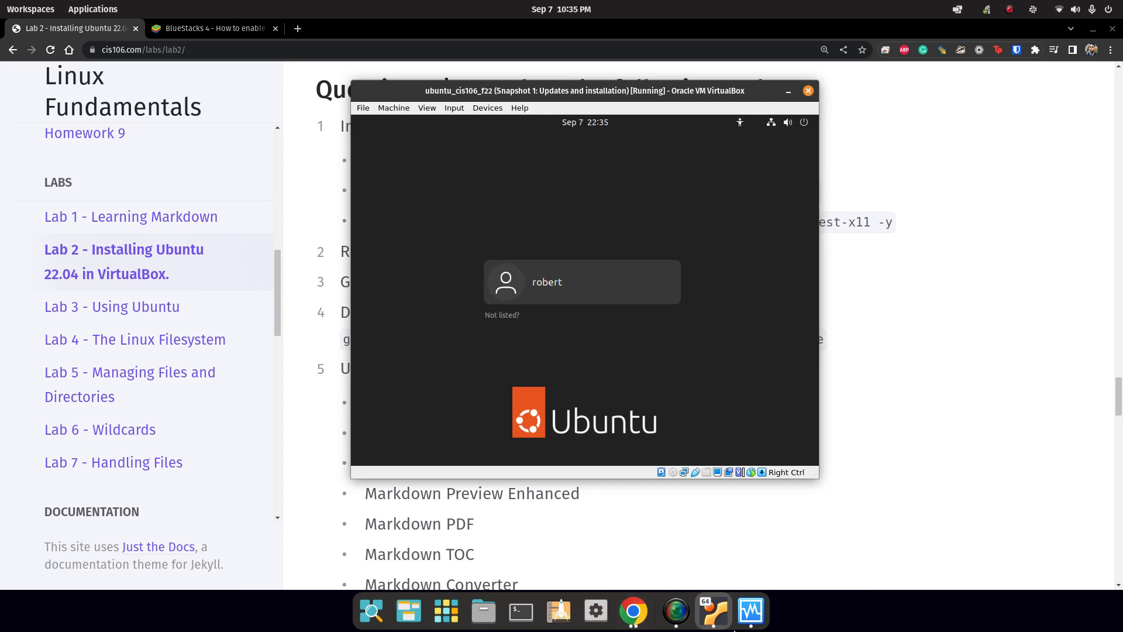
pyautogui.doubleClick(729, 91)
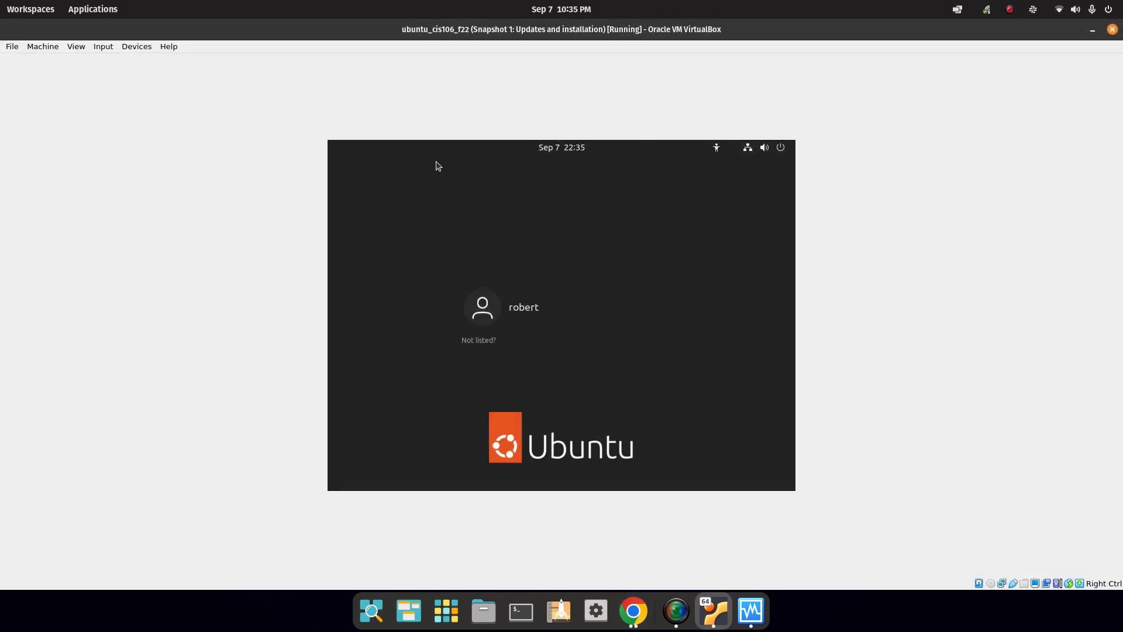
pyautogui.doubleClick(625, 33)
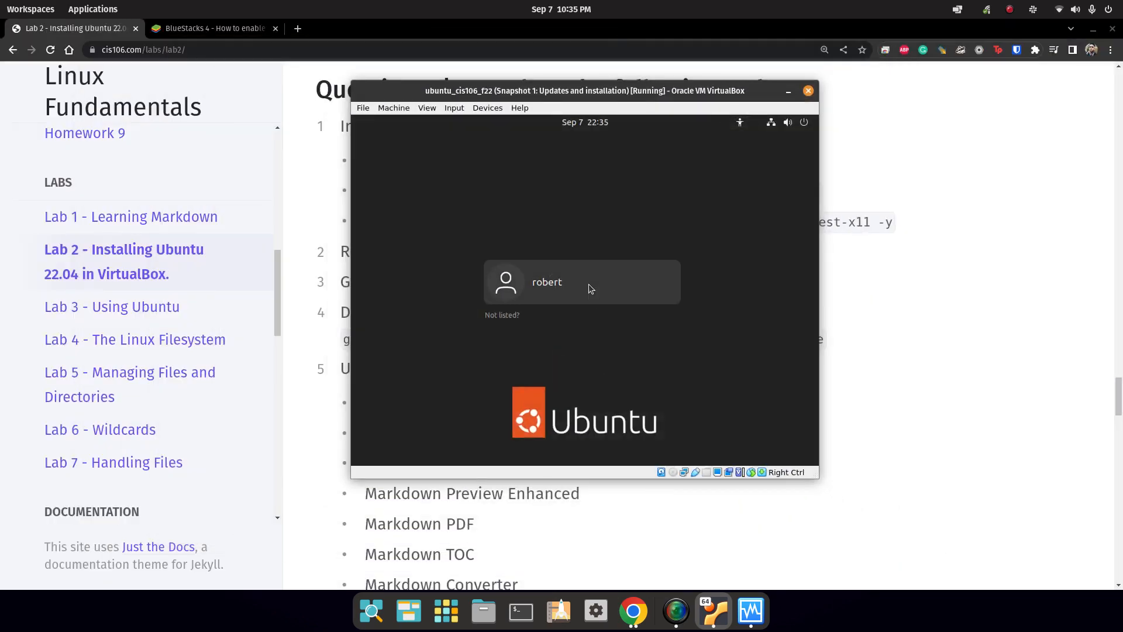
pyautogui.click(589, 286)
pyautogui.write('*****')
pyautogui.press('Return')
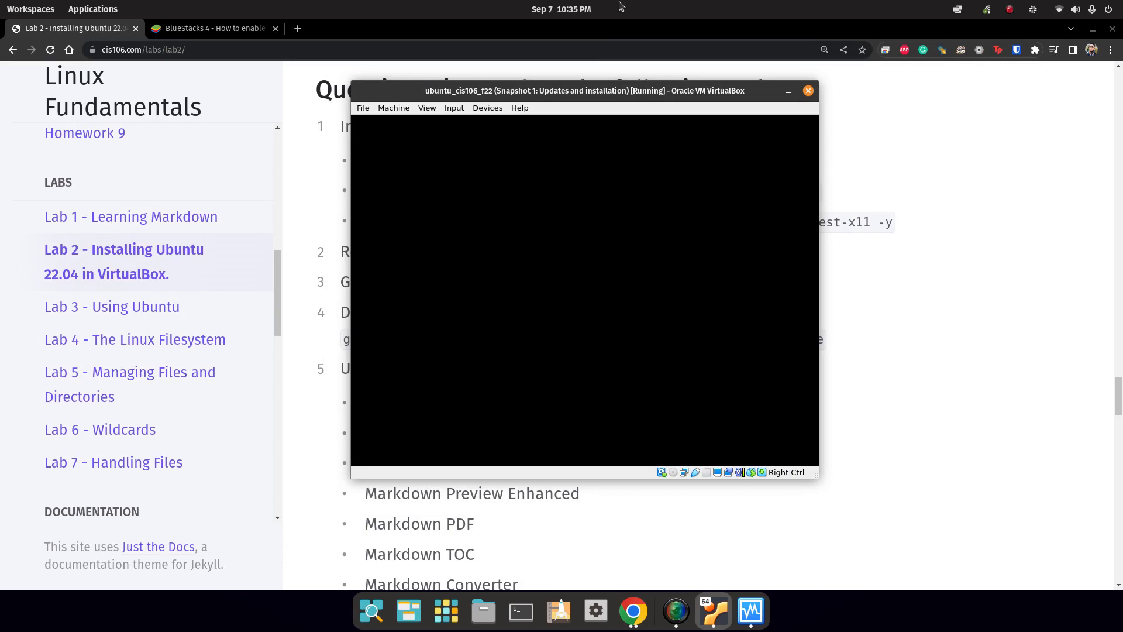
pyautogui.click(489, 109)
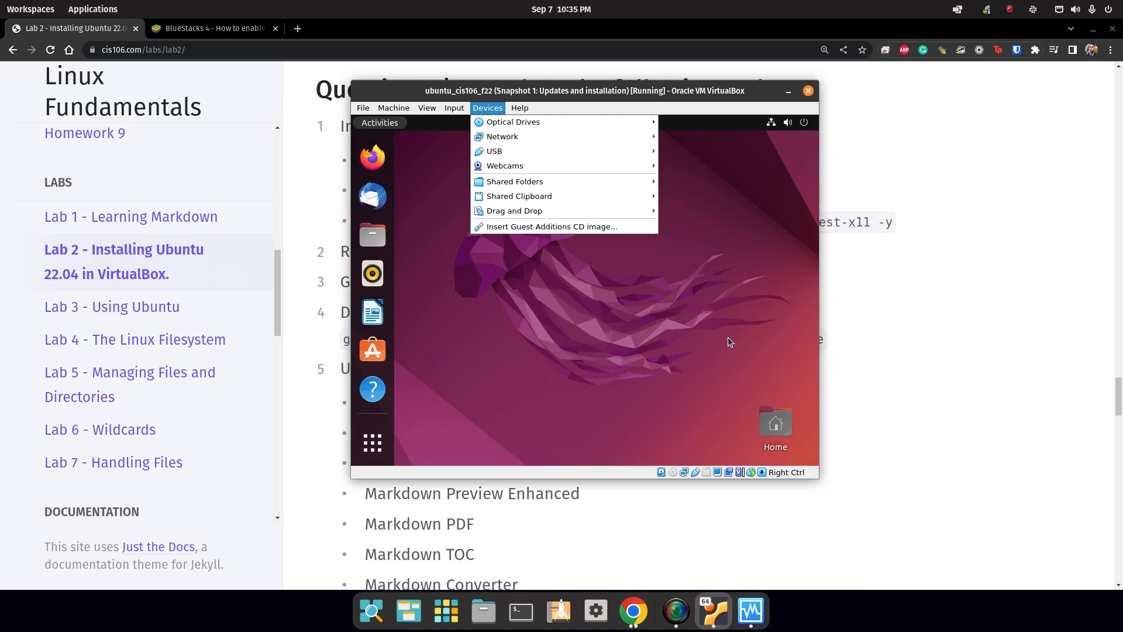
# Select the apt update/upgrade, build-essential and guest additions install commands on the lab page.
pyautogui.click(904, 317)
pyautogui.click(904, 317)
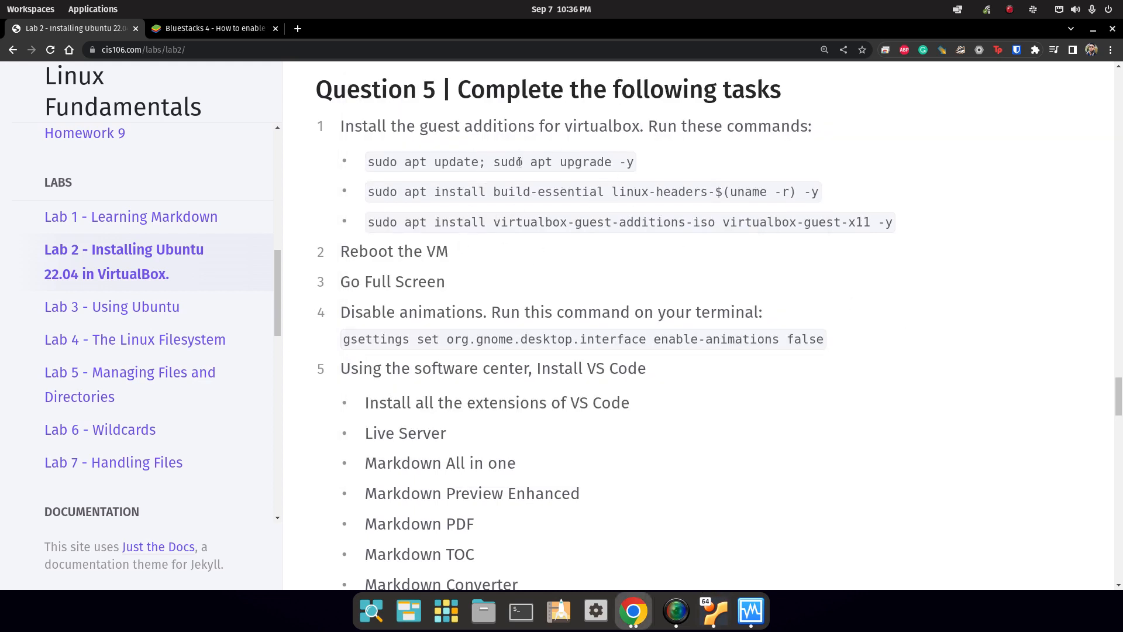
pyautogui.tripleClick(519, 162)
pyautogui.tripleClick(637, 199)
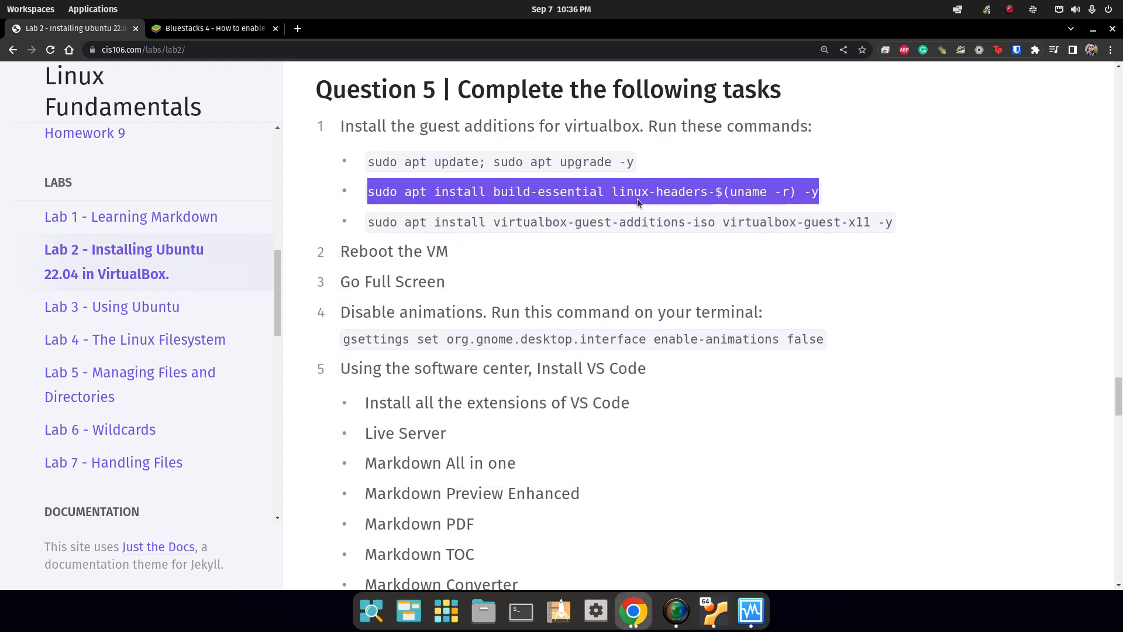
pyautogui.tripleClick(615, 225)
pyautogui.hotkey('alt', 'Tab')
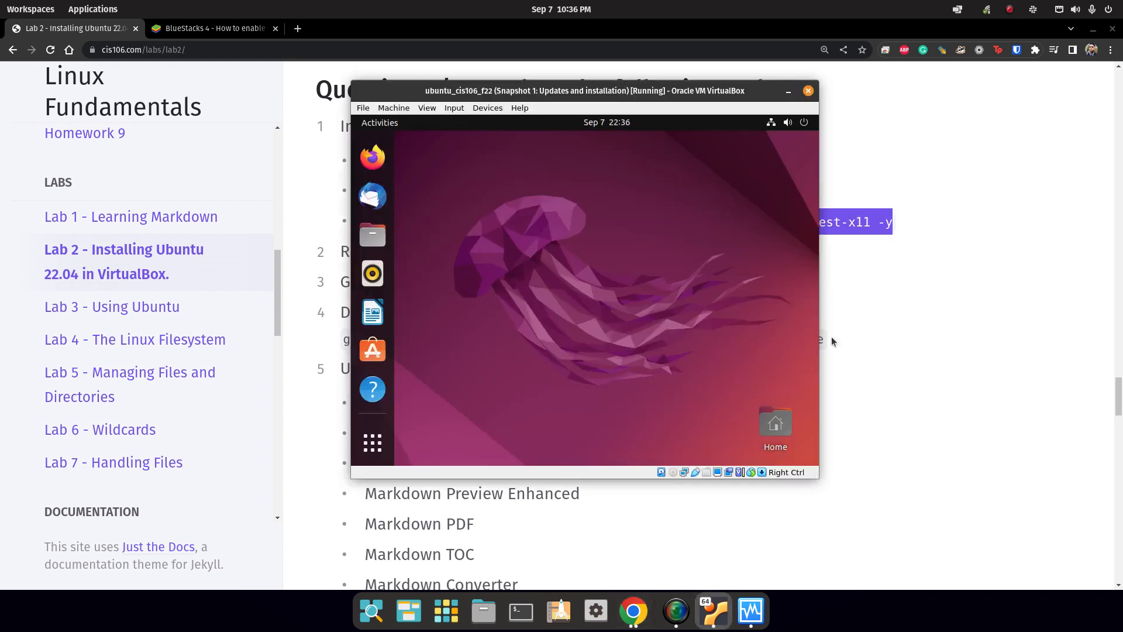
# Insert the Guest Additions CD image and open the VBox_GAs_6.1.36 disc in Files.
pyautogui.click(494, 108)
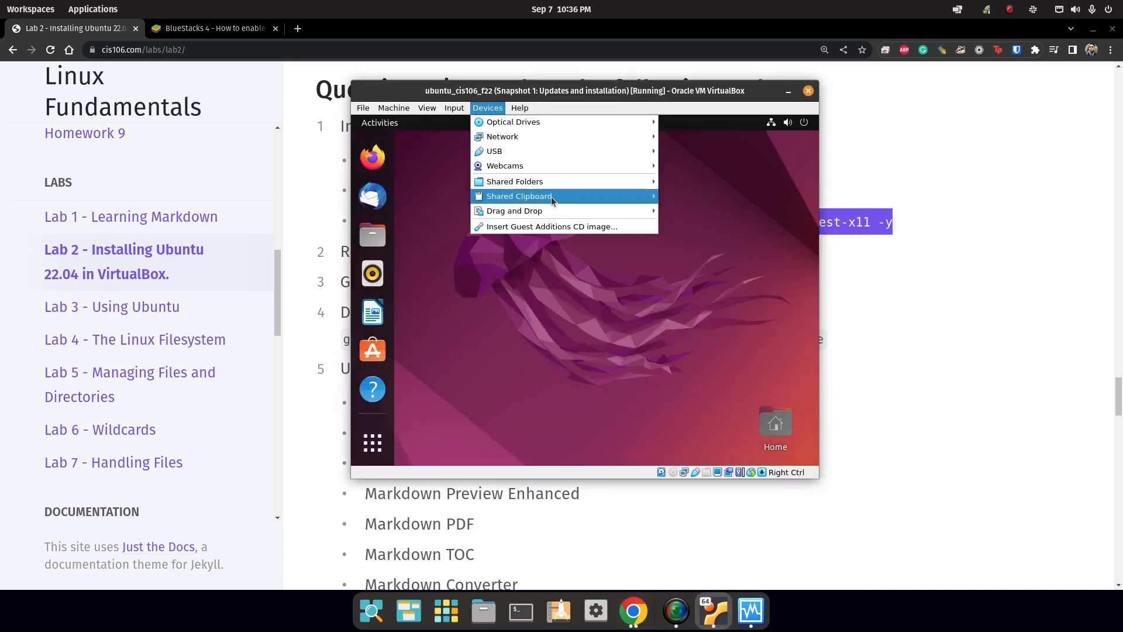
pyautogui.click(517, 228)
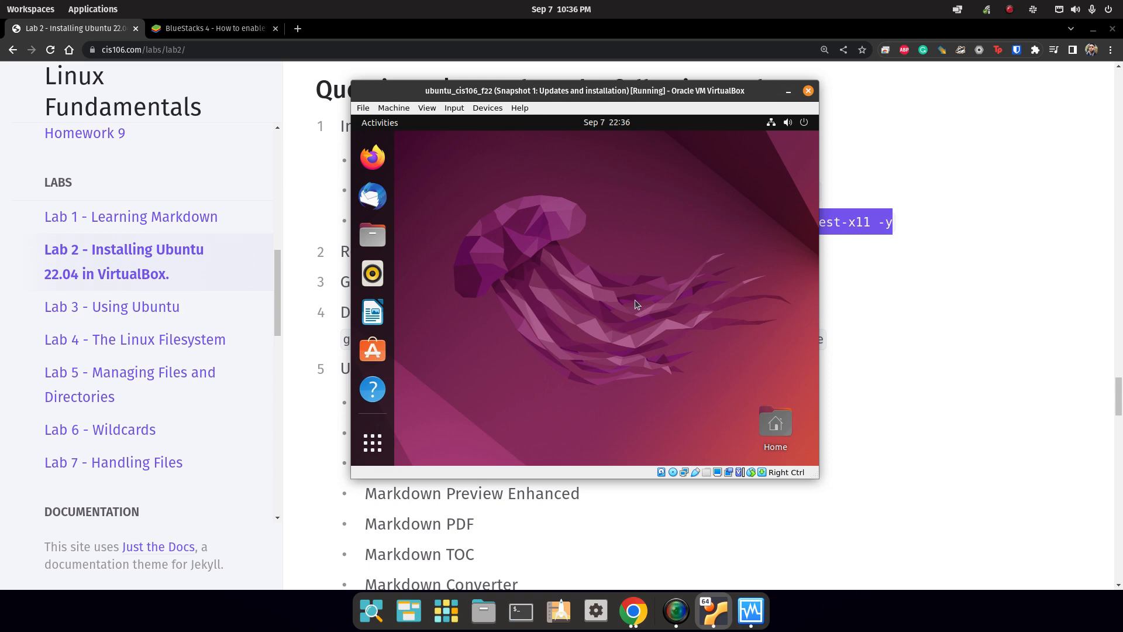
pyautogui.moveTo(662, 92)
pyautogui.mouseDown()
pyautogui.moveTo(698, 189)
pyautogui.moveTo(678, 106)
pyautogui.mouseUp()
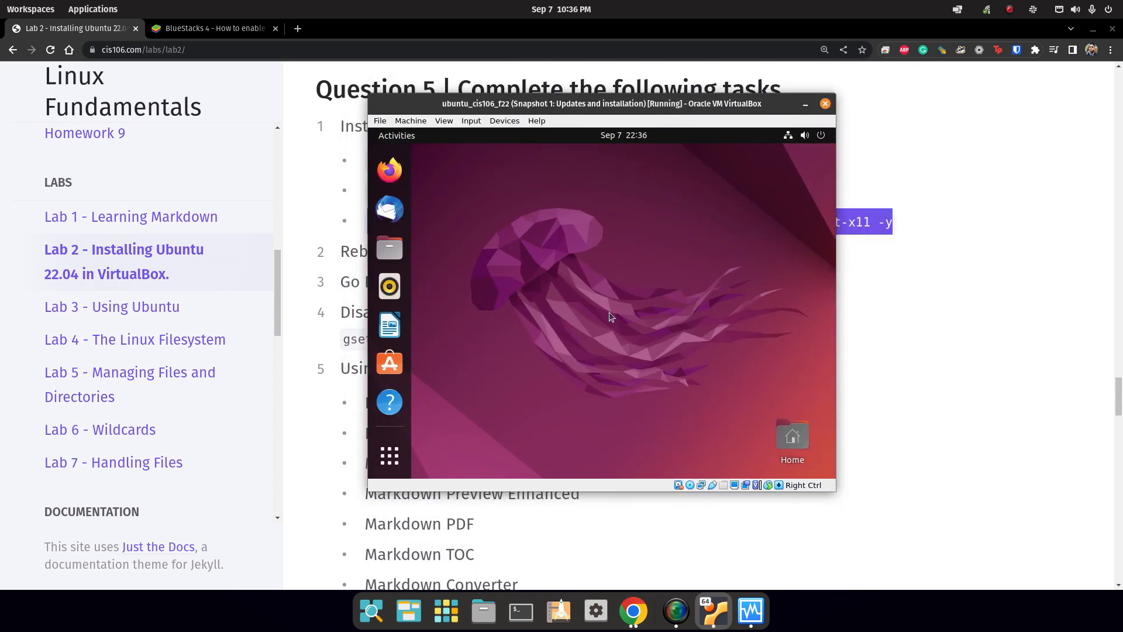
pyautogui.click(390, 456)
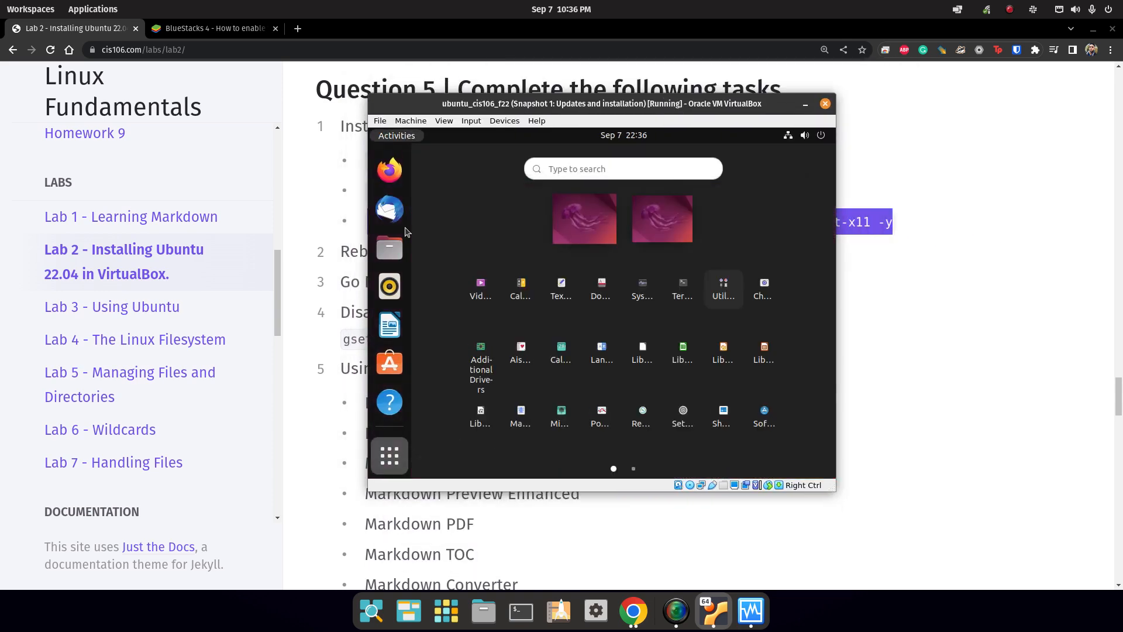
pyautogui.click(390, 247)
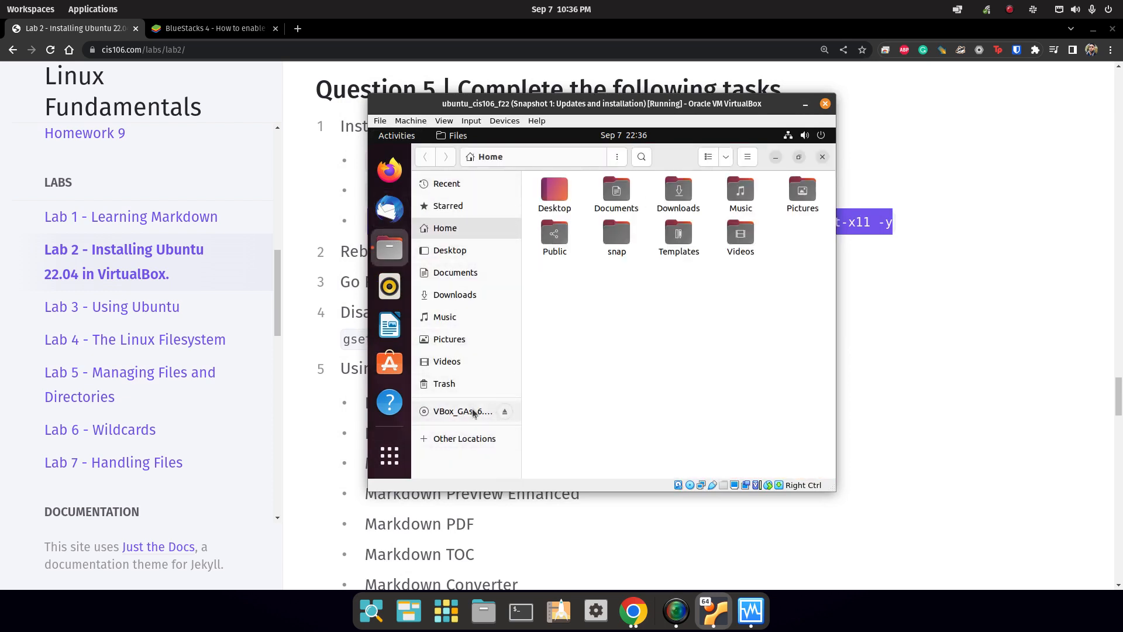
pyautogui.click(497, 412)
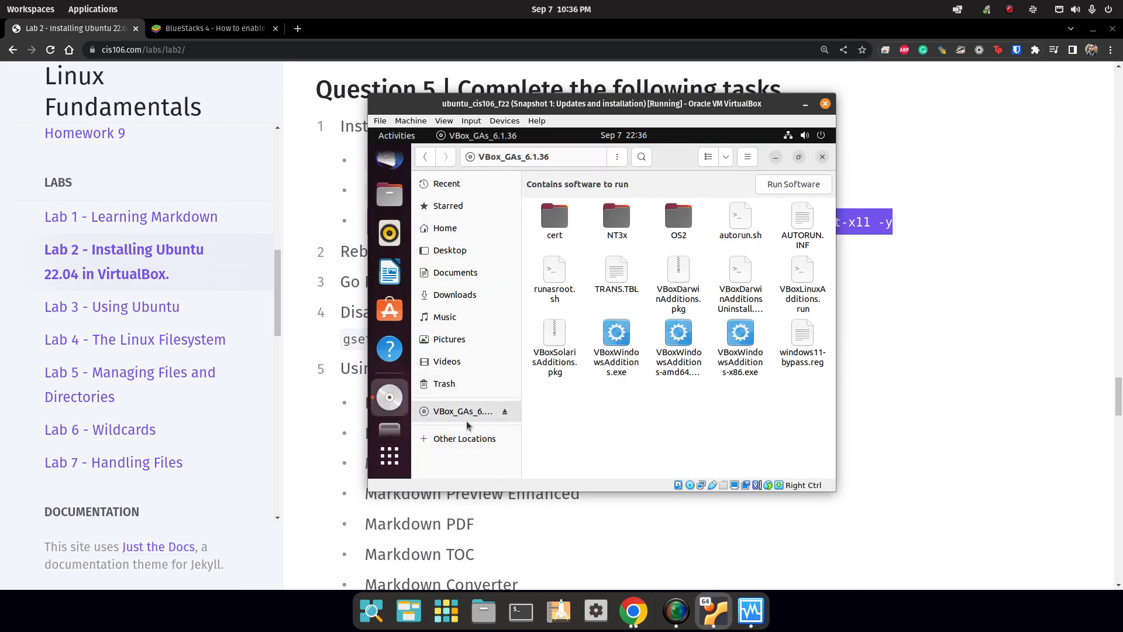
# Try the disc's Run Software option, then maximise the VM and reopen the disc.
pyautogui.click(793, 184)
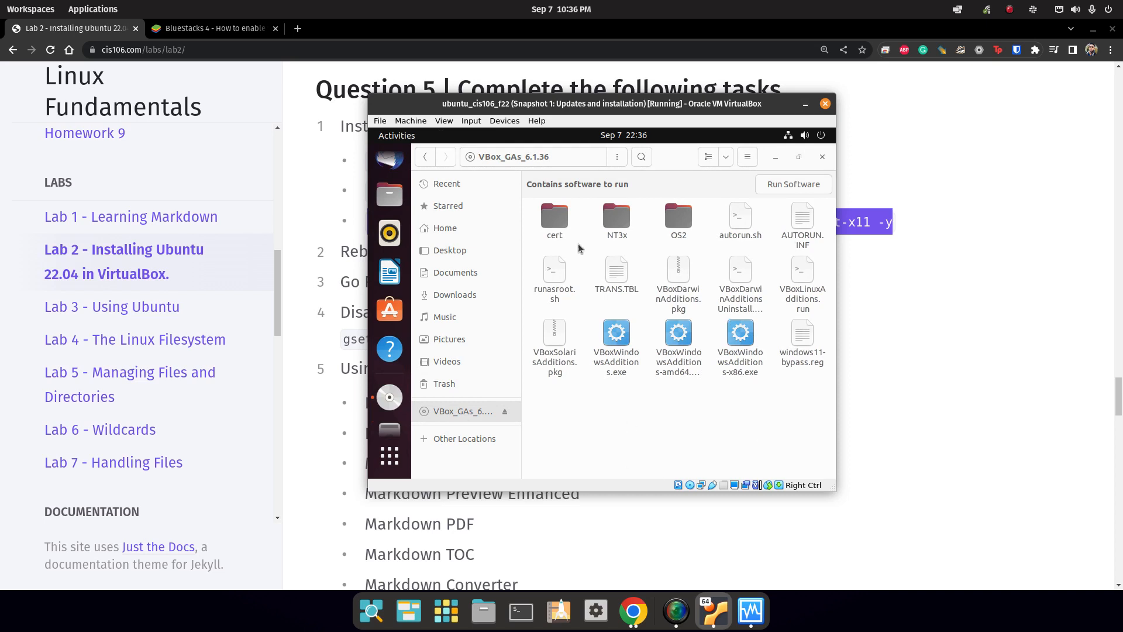
pyautogui.click(776, 157)
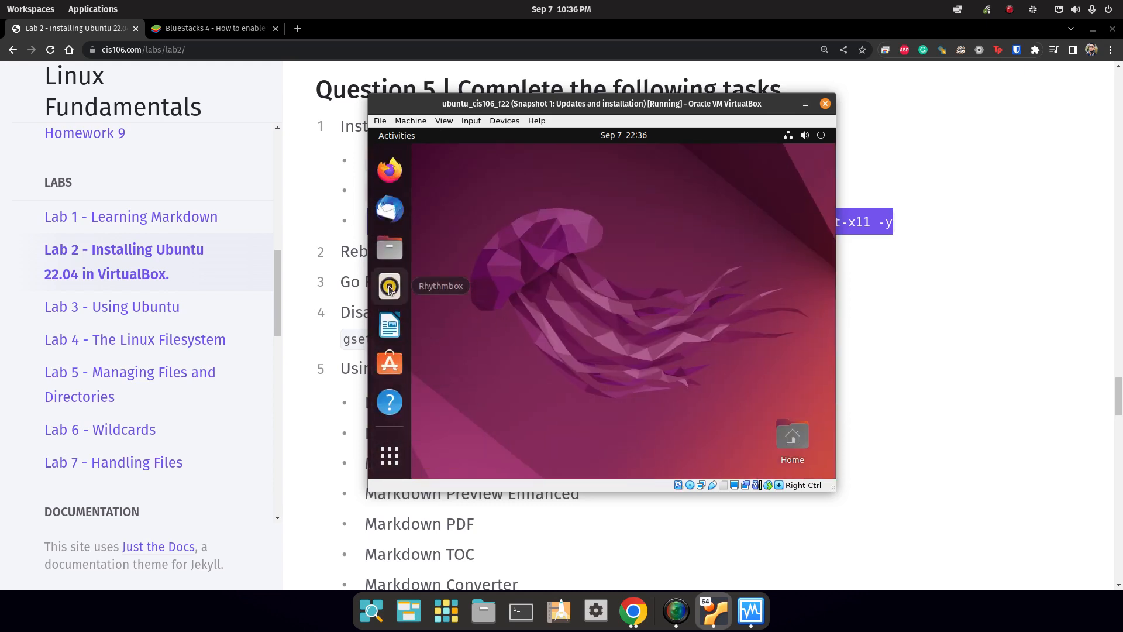
pyautogui.doubleClick(585, 108)
pyautogui.click(351, 399)
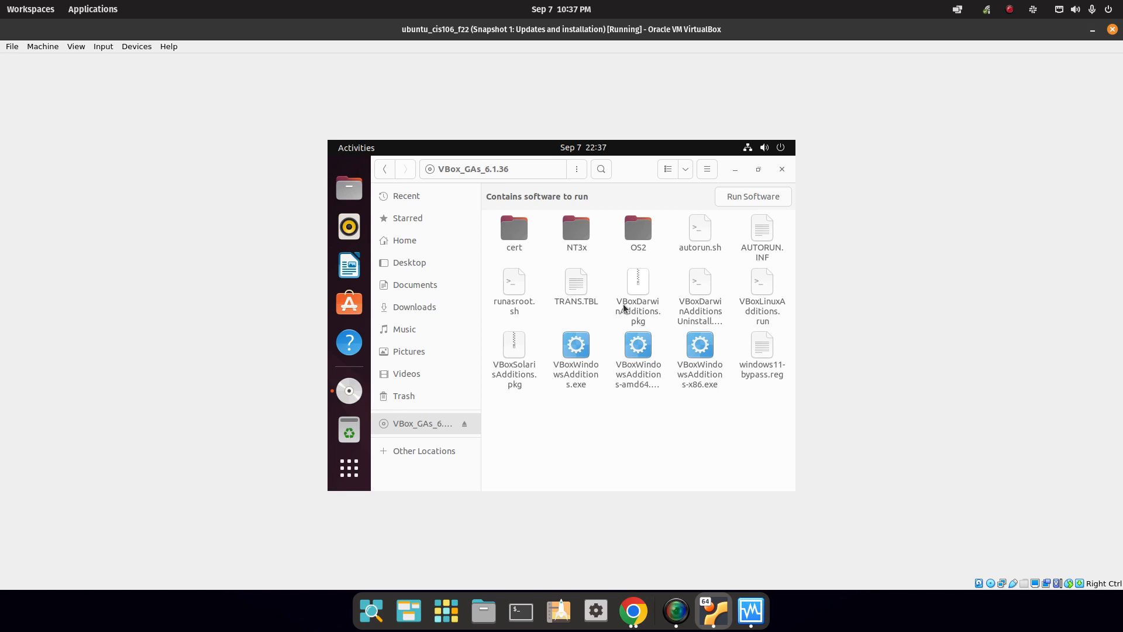
# Open a terminal in the VBox_GAs_6.1.36 disc folder.
pyautogui.click(540, 419)
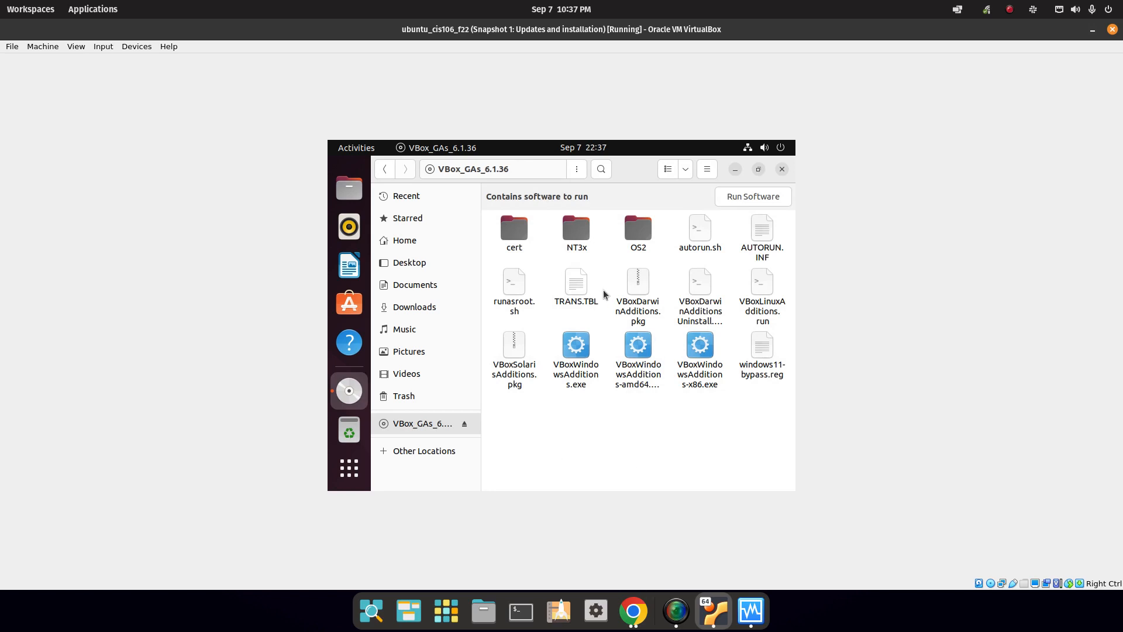
pyautogui.click(350, 468)
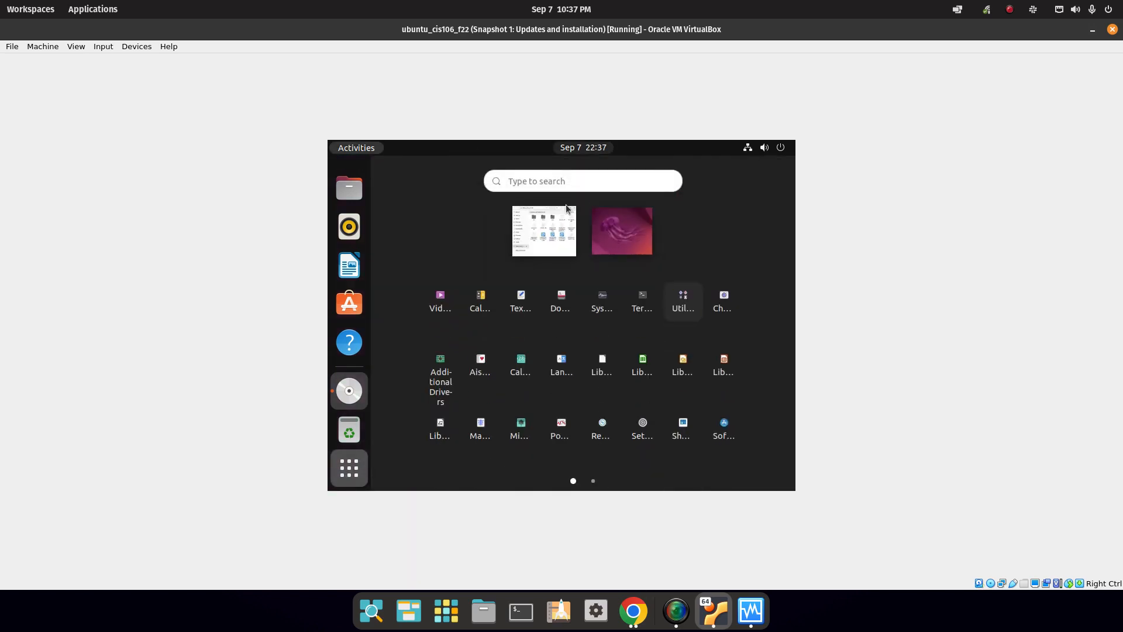
pyautogui.click(567, 243)
pyautogui.rightClick(595, 419)
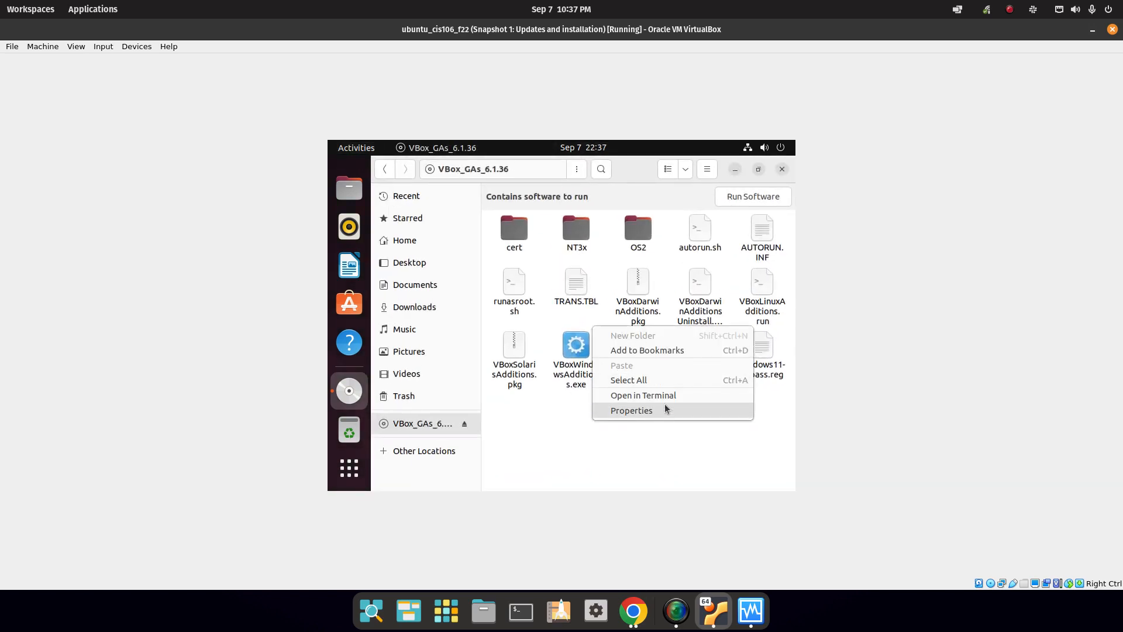
pyautogui.rightClick(585, 432)
pyautogui.rightClick(585, 430)
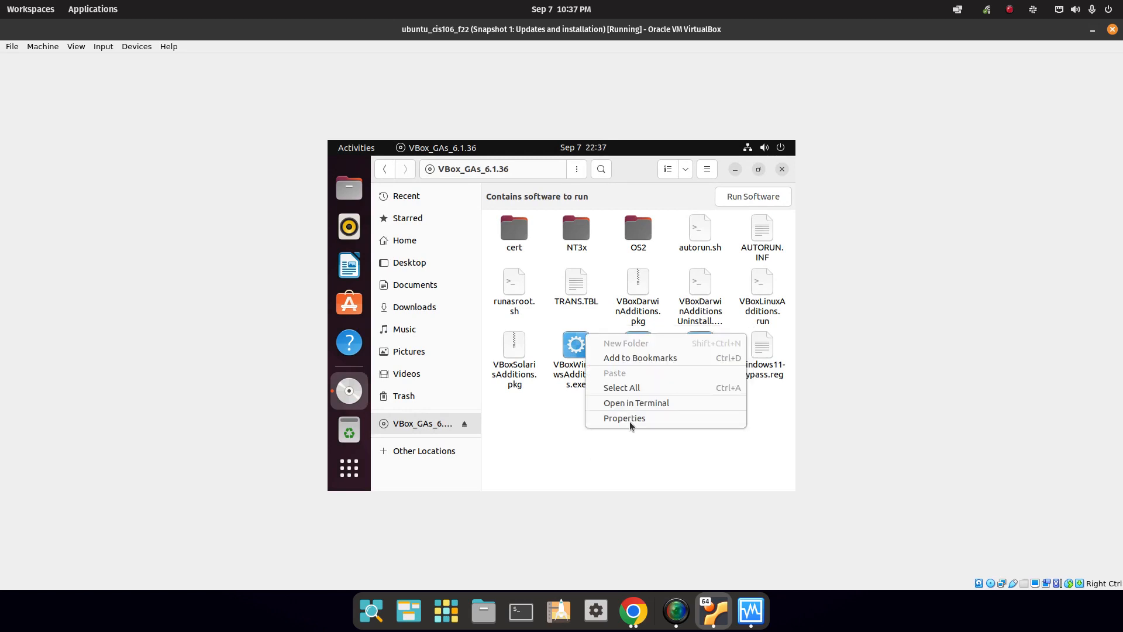
pyautogui.click(635, 403)
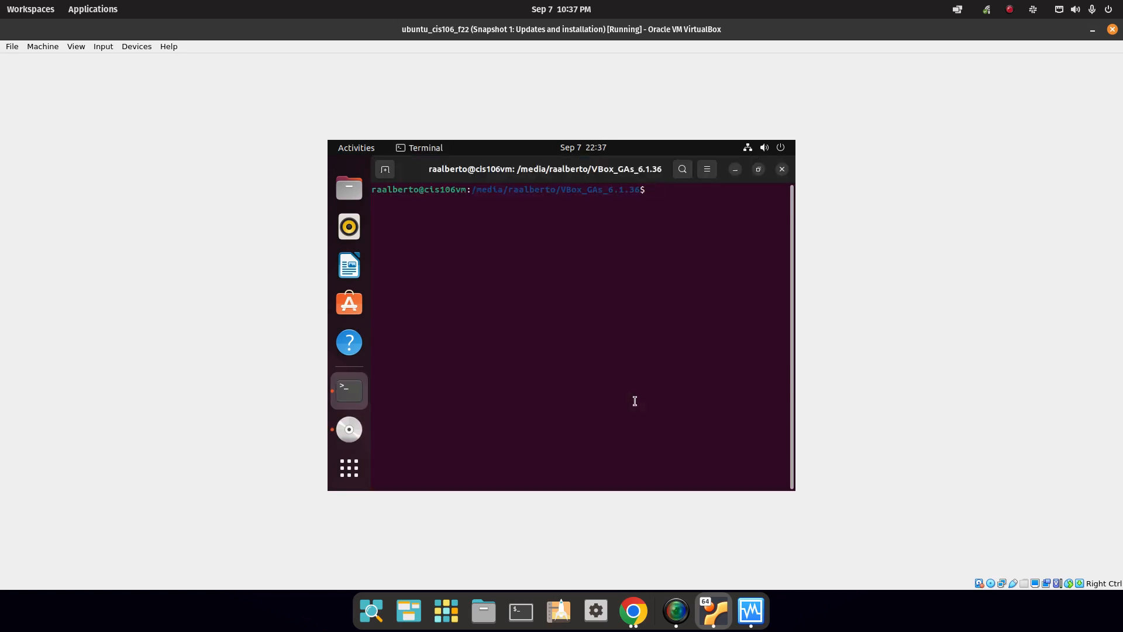
# Run ./VBoxLinuxAdditions.run without sudo, which fails with an administrator privileges error.
pyautogui.write('./VBox')
pyautogui.press('Tab')
pyautogui.press('Tab')
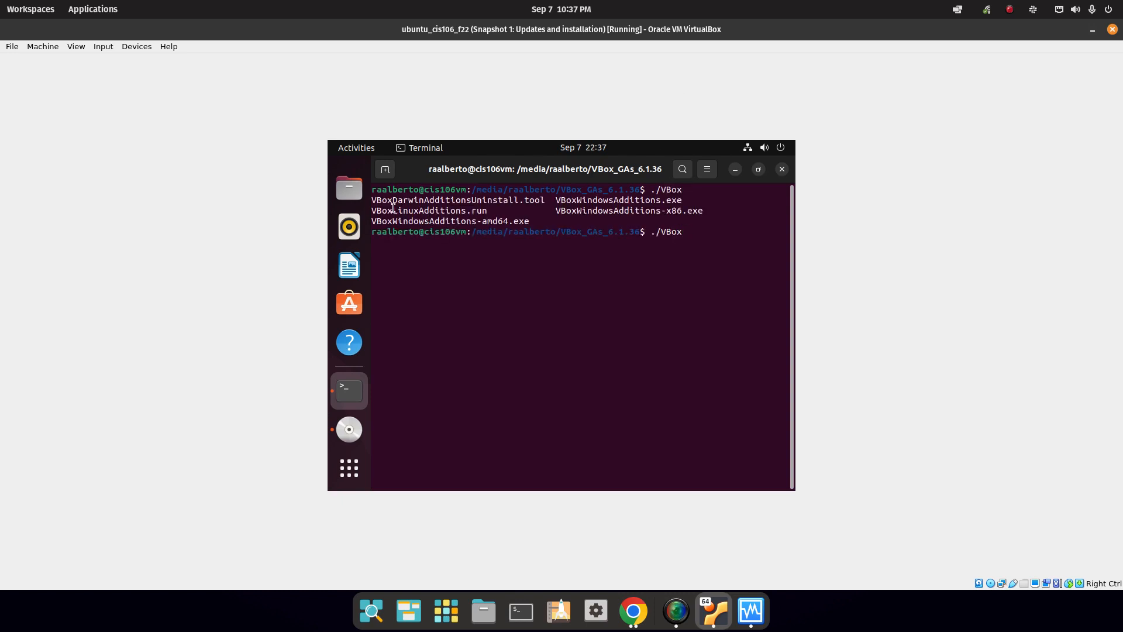
pyautogui.moveTo(378, 211); pyautogui.dragTo(462, 211)
pyautogui.moveTo(641, 231); pyautogui.dragTo(667, 231)
pyautogui.click(698, 230)
pyautogui.write('Lin')
pyautogui.press('Tab')
pyautogui.press('Return')
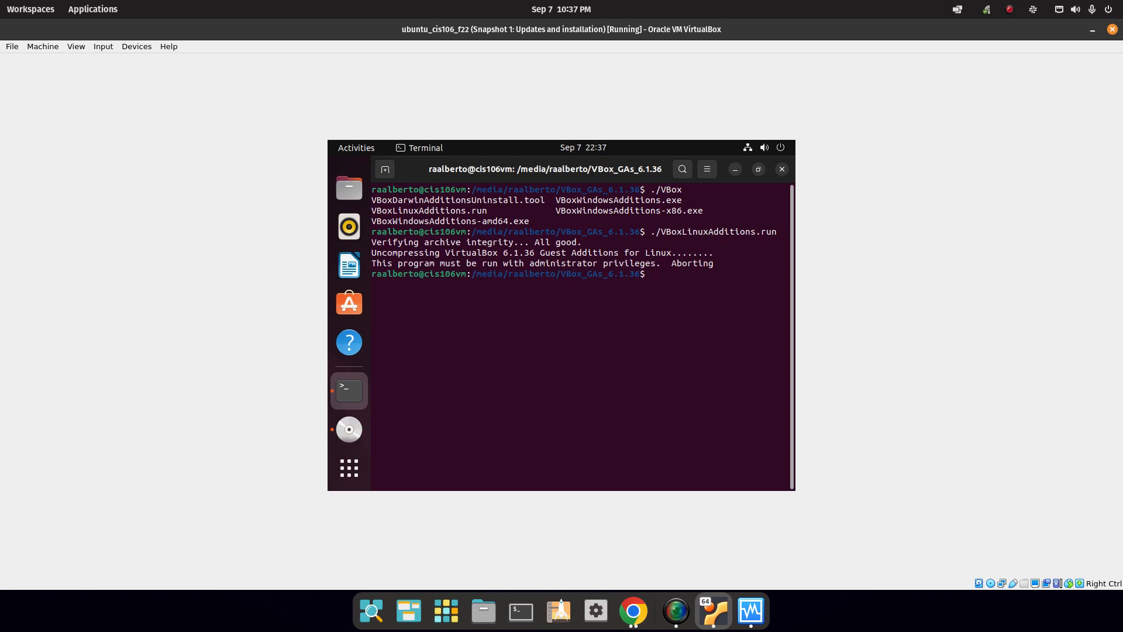
pyautogui.moveTo(440, 274); pyautogui.dragTo(540, 263)
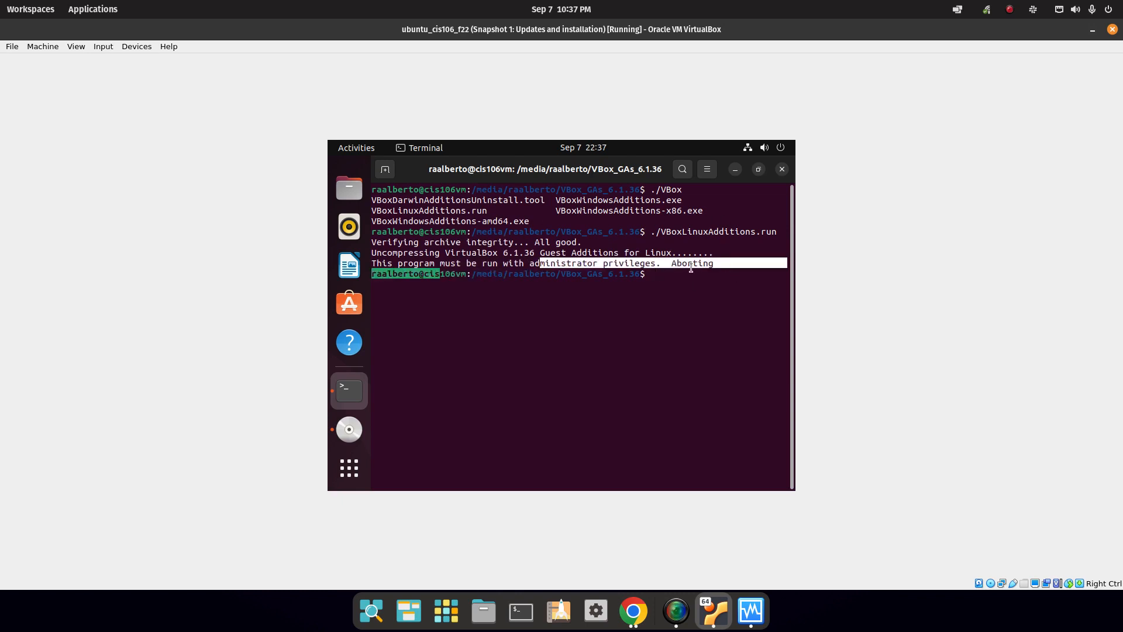
pyautogui.click(684, 286)
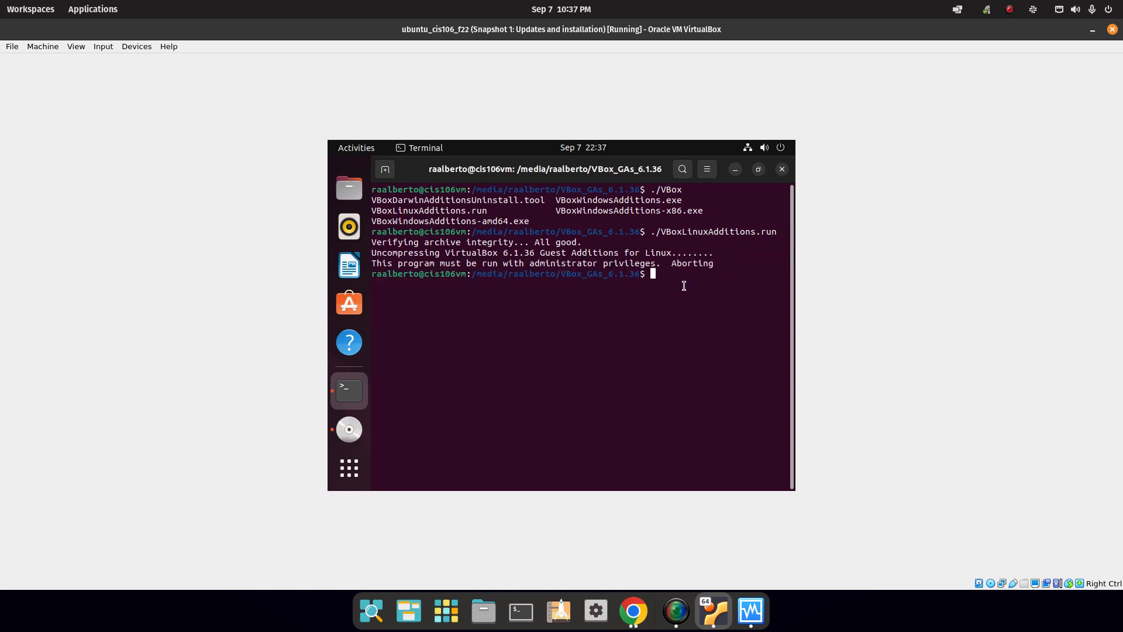
# Rerun the installer as sudo ./VBoxLinuxAdditions.run with the account password and note the restart requirement.
pyautogui.write('sudo ./VBoxL')
pyautogui.press('Tab')
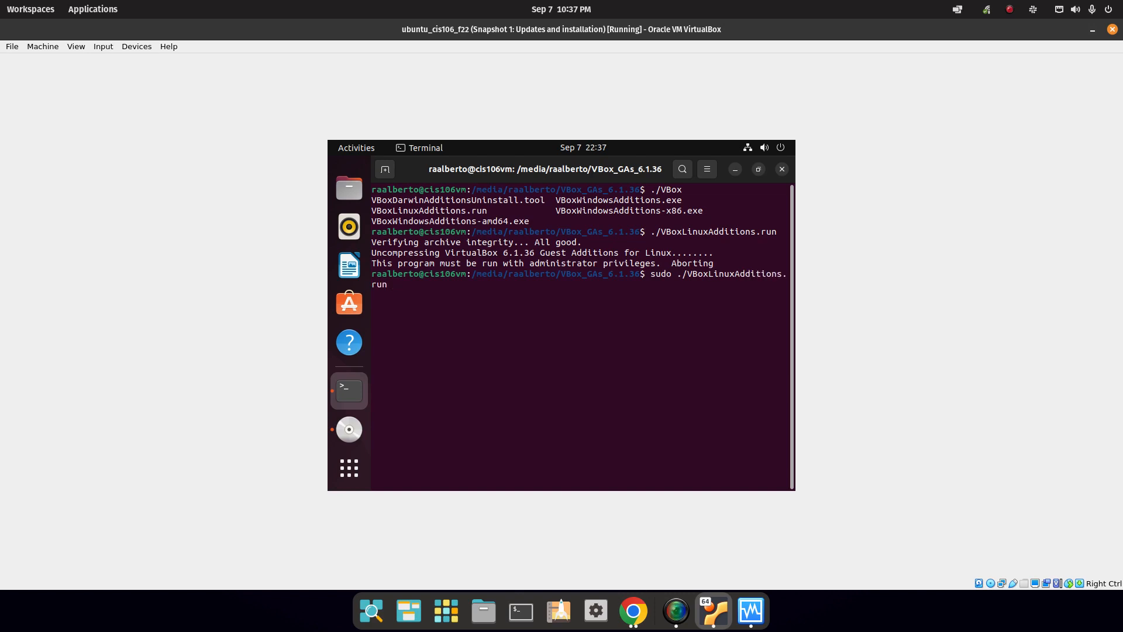
pyautogui.press('Return')
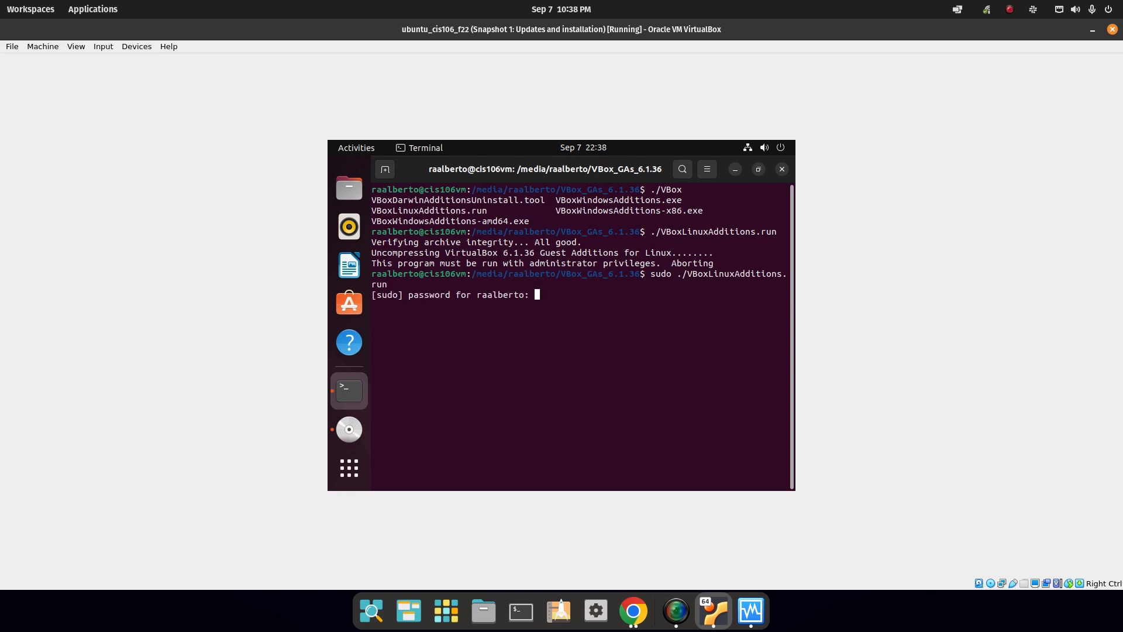
pyautogui.press('Return')
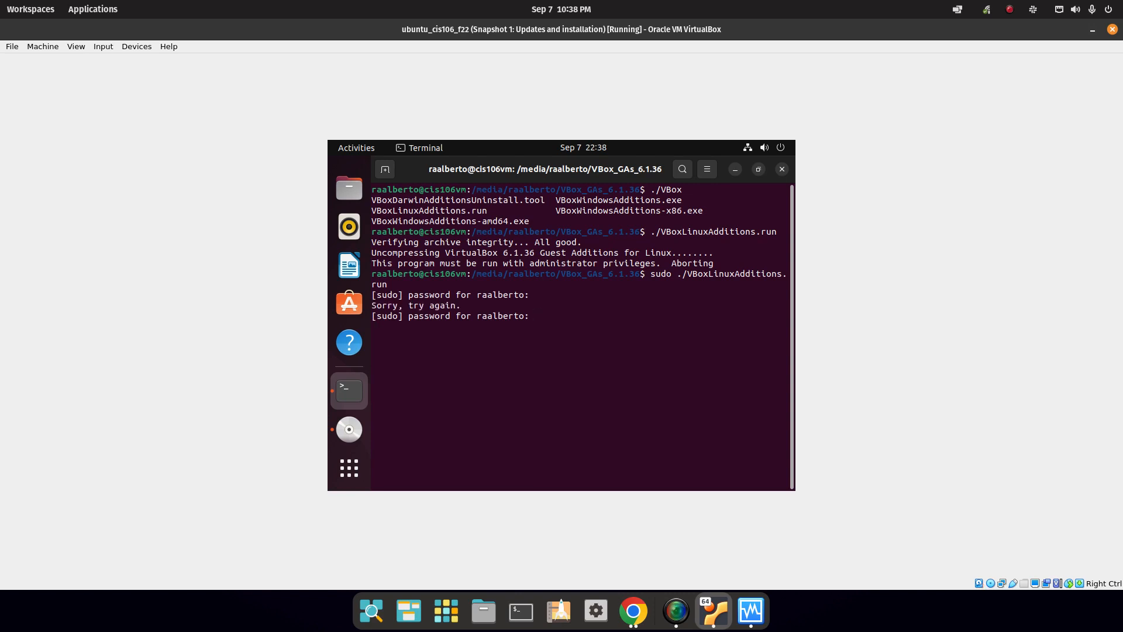
pyautogui.press('Return')
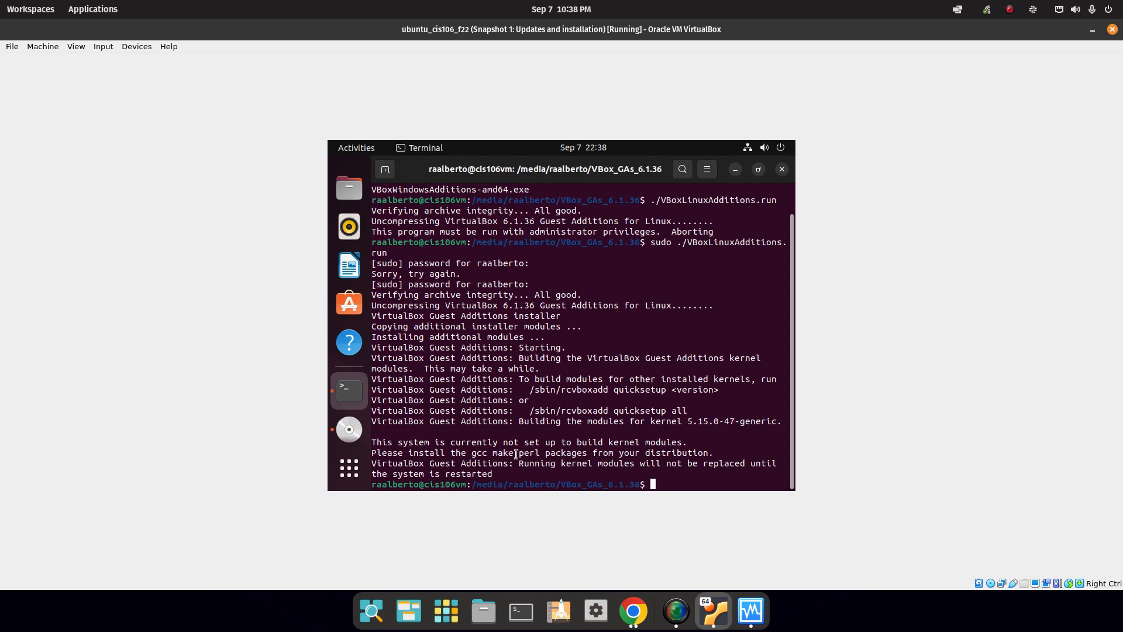
pyautogui.moveTo(519, 463); pyautogui.dragTo(529, 471)
pyautogui.click(633, 612)
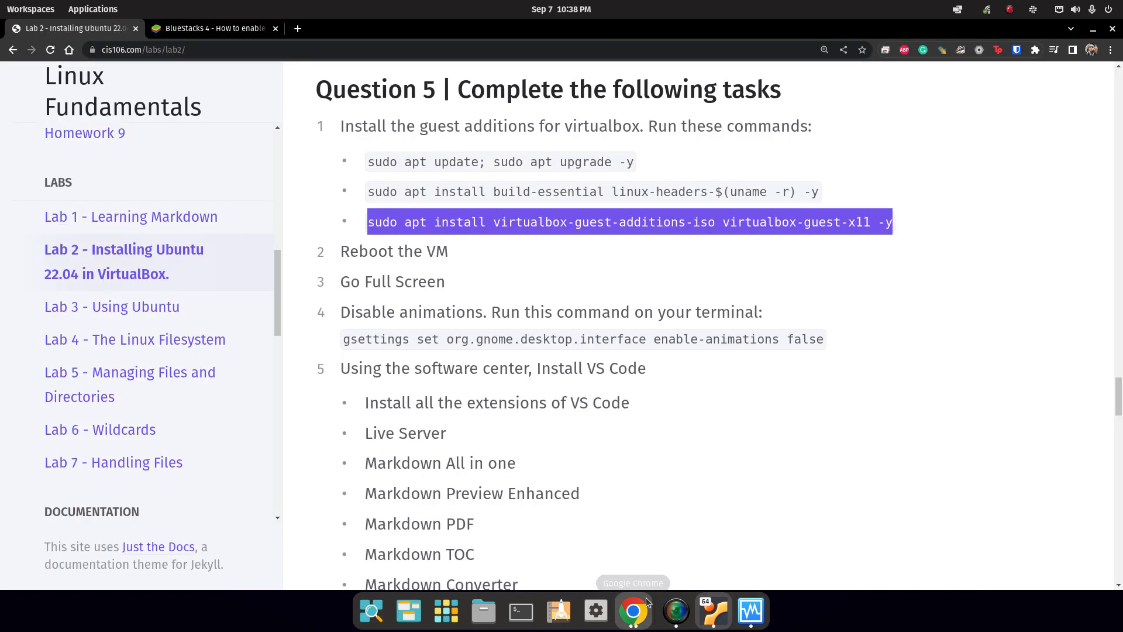
# Restart the Ubuntu guest from its system menu's Power Off / Log Out > Restart option.
pyautogui.tripleClick(417, 254)
pyautogui.moveTo(415, 285); pyautogui.dragTo(371, 284)
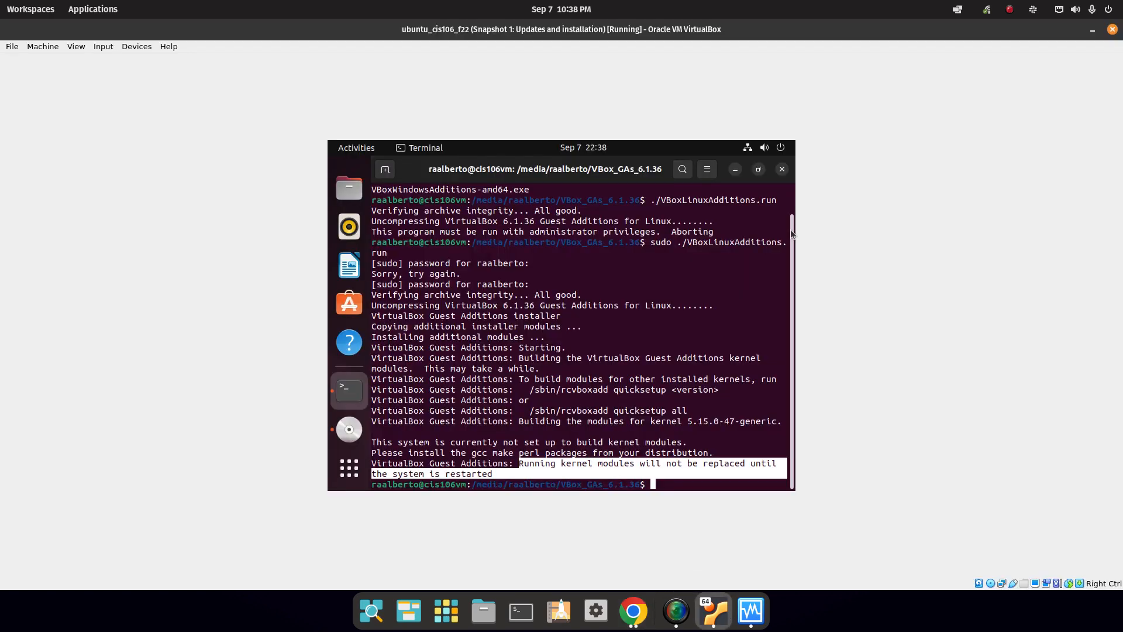
pyautogui.click(715, 612)
pyautogui.click(765, 147)
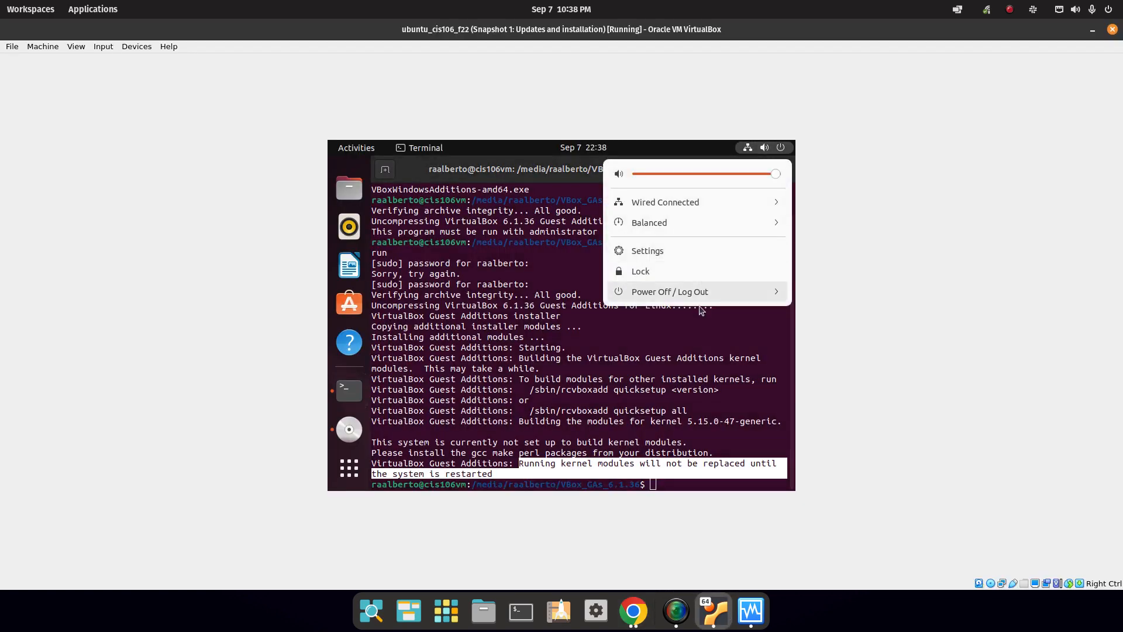
pyautogui.click(733, 291)
pyautogui.click(676, 331)
pyautogui.click(641, 350)
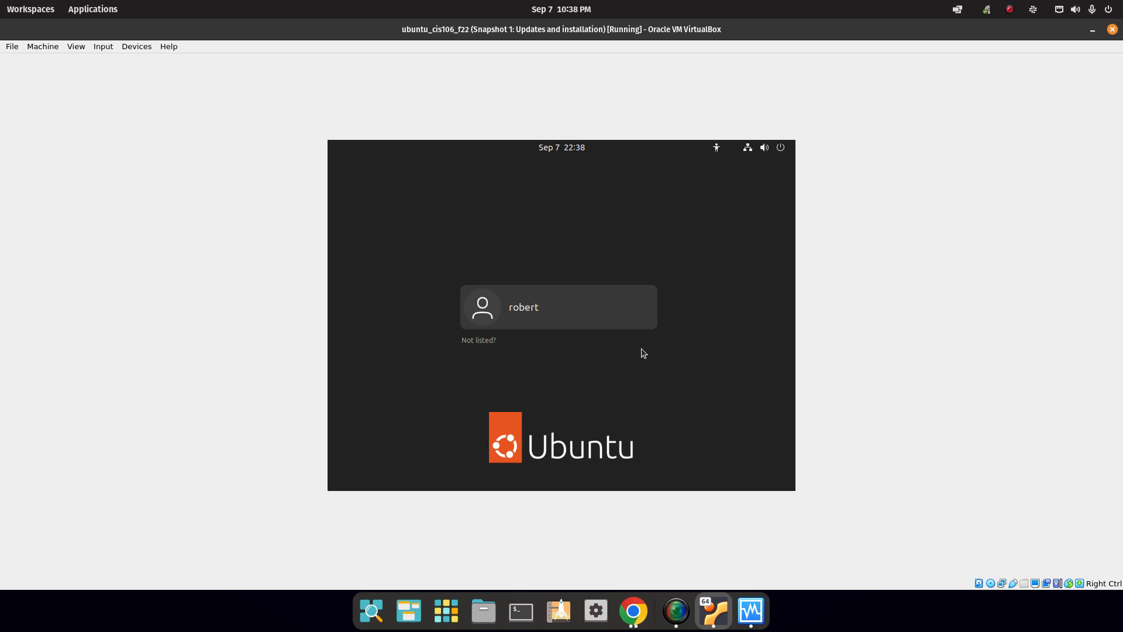
# Log back in to the guest with the user's password and bring the lab instructions forward.
pyautogui.click(568, 292)
pyautogui.write('•••')
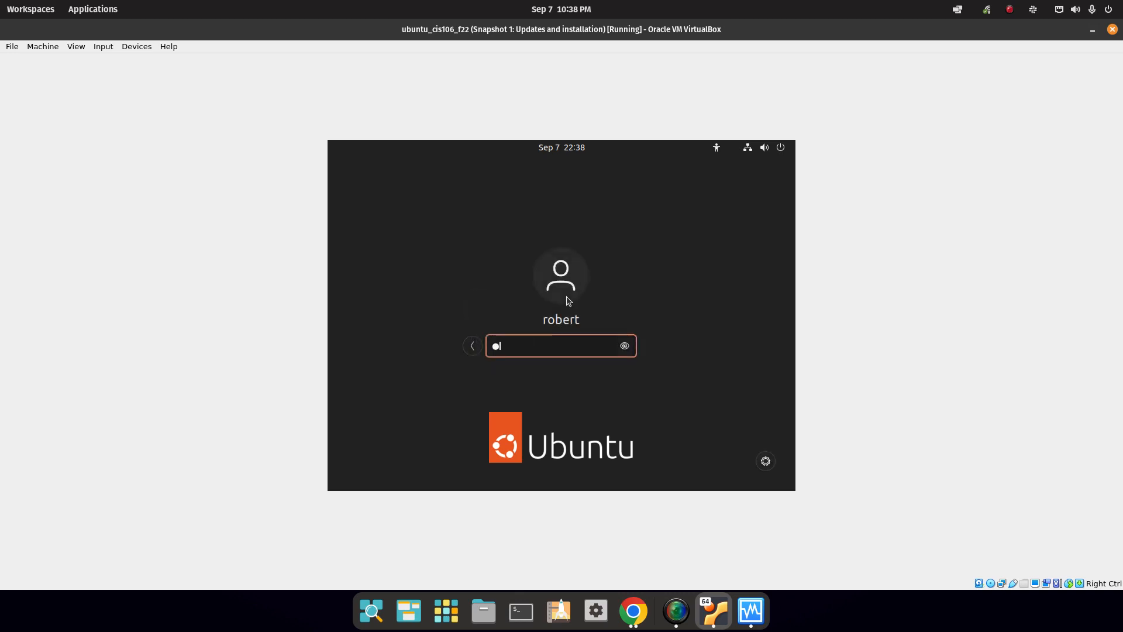
pyautogui.write('•')
pyautogui.press('Return')
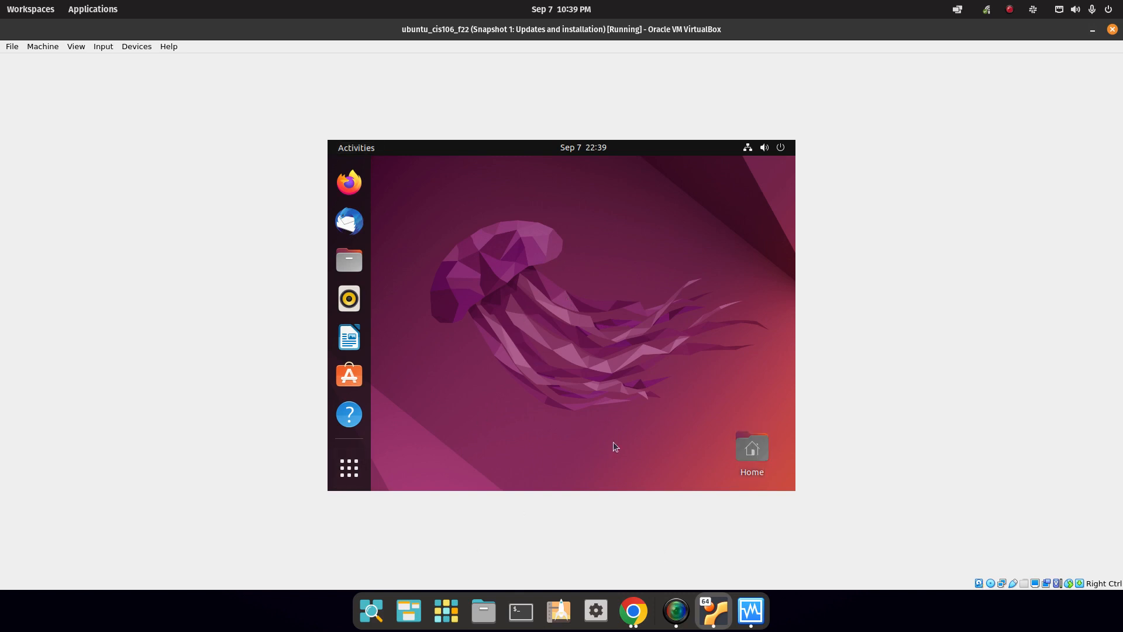
pyautogui.click(628, 625)
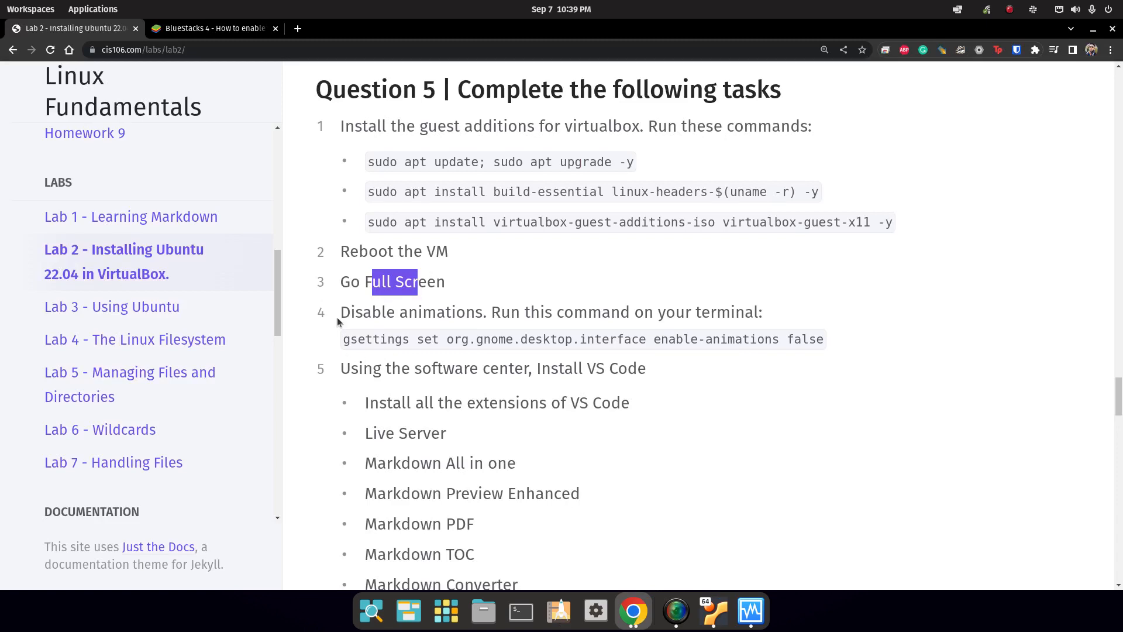
# Switch back to the VM window and maximise it to fill the screen.
pyautogui.moveTo(339, 312); pyautogui.dragTo(553, 332)
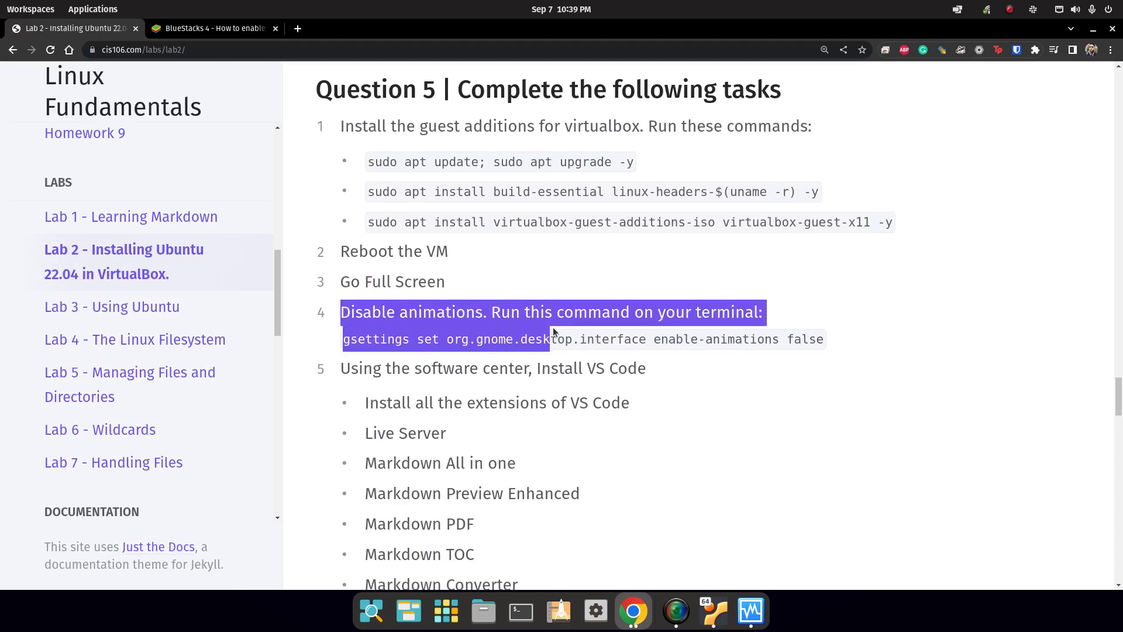
pyautogui.click(709, 616)
pyautogui.doubleClick(1014, 26)
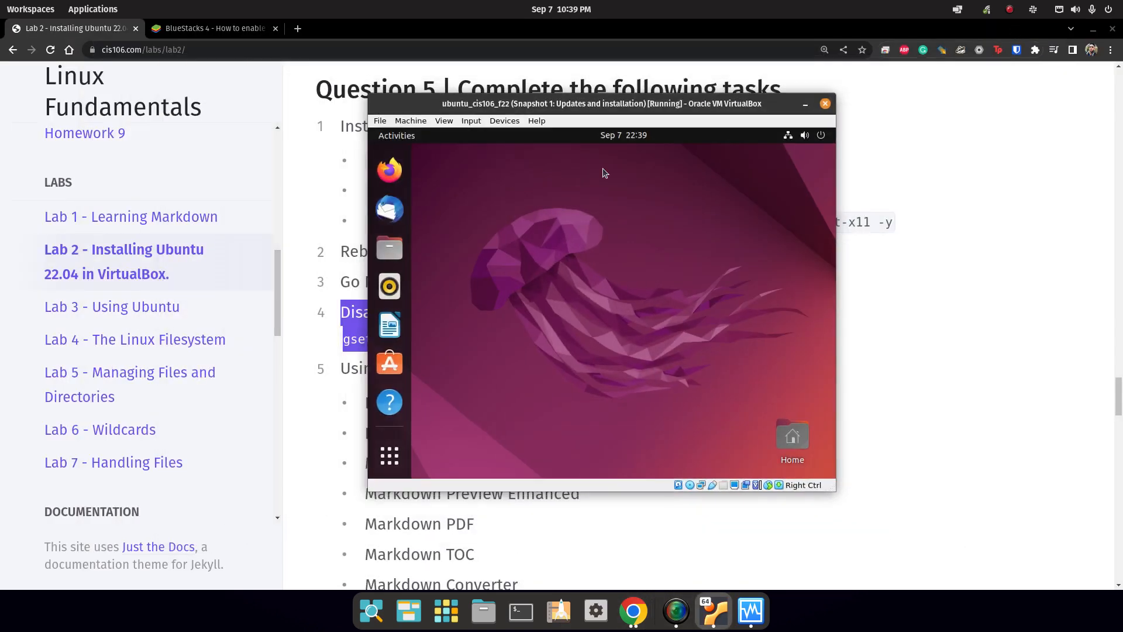
pyautogui.doubleClick(708, 104)
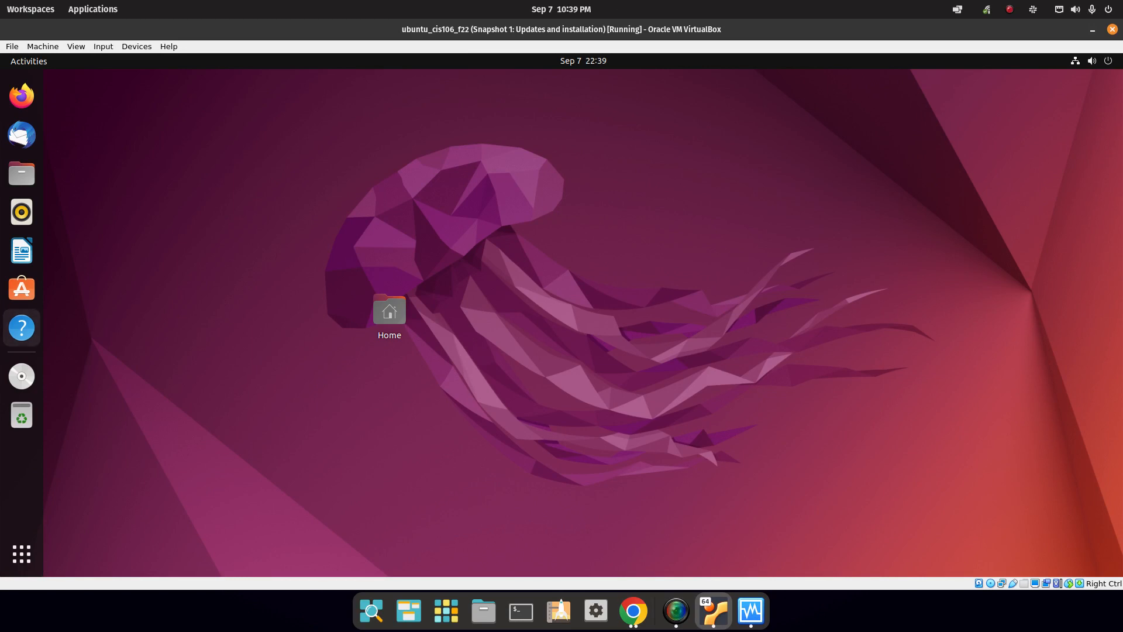
# Open a Terminal in the guest from the application overview and centre it.
pyautogui.click(22, 554)
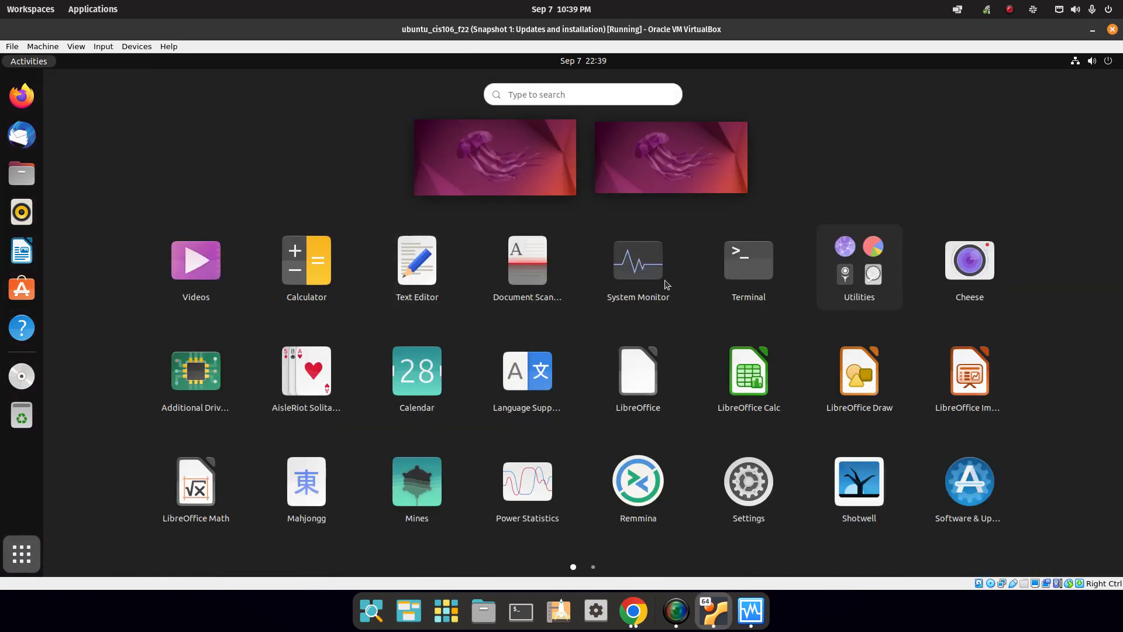
pyautogui.click(755, 261)
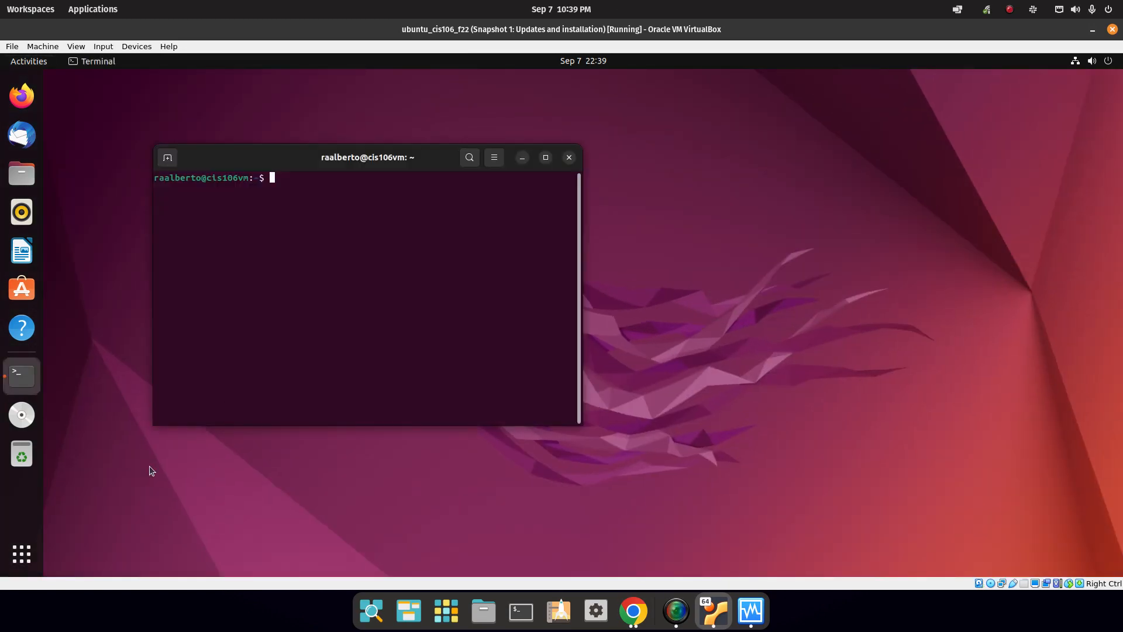
pyautogui.click(26, 554)
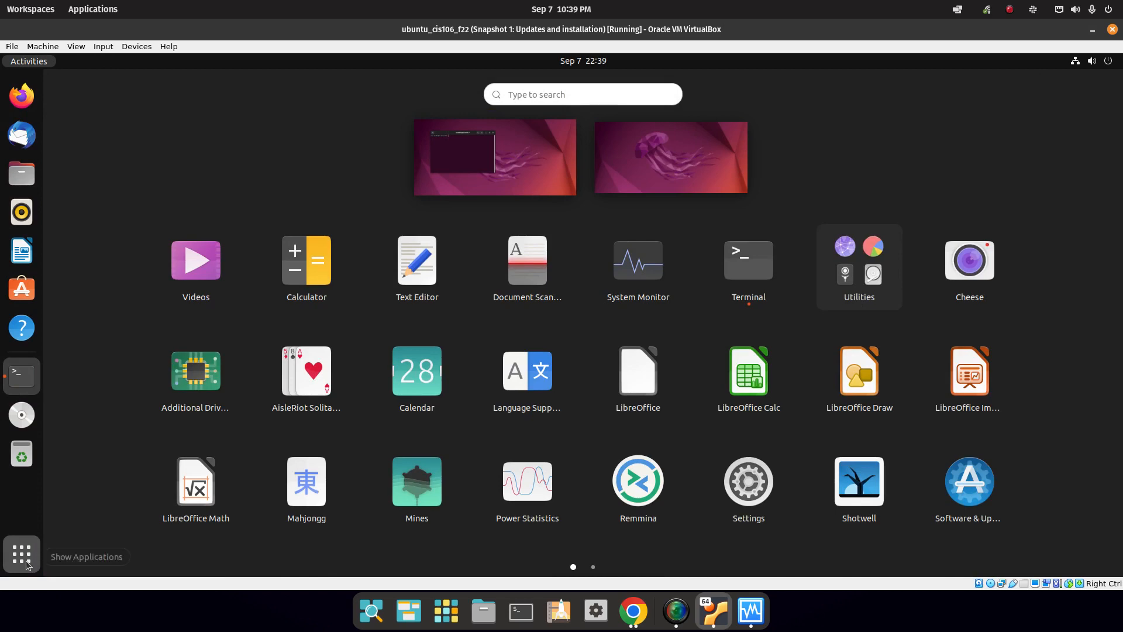
pyautogui.click(28, 554)
pyautogui.moveTo(390, 151); pyautogui.dragTo(591, 160)
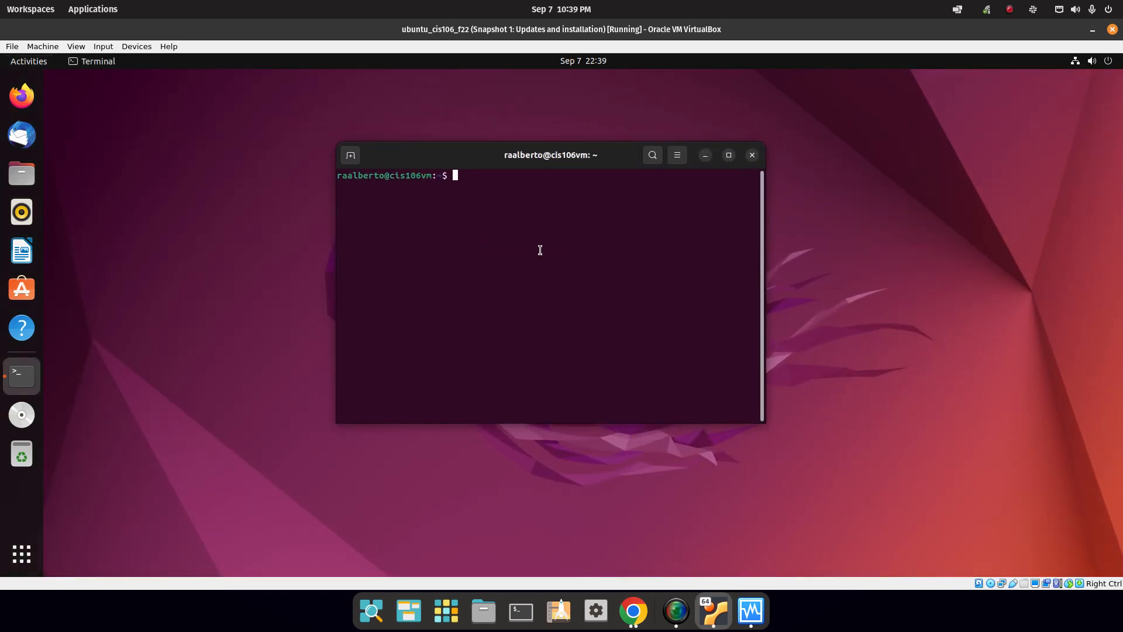
# Copy the gsettings command for disabling animations from the lab page into the guest terminal.
pyautogui.click(633, 611)
pyautogui.doubleClick(610, 340)
pyautogui.moveTo(826, 343); pyautogui.dragTo(342, 344)
pyautogui.rightClick(361, 340)
pyautogui.click(392, 349)
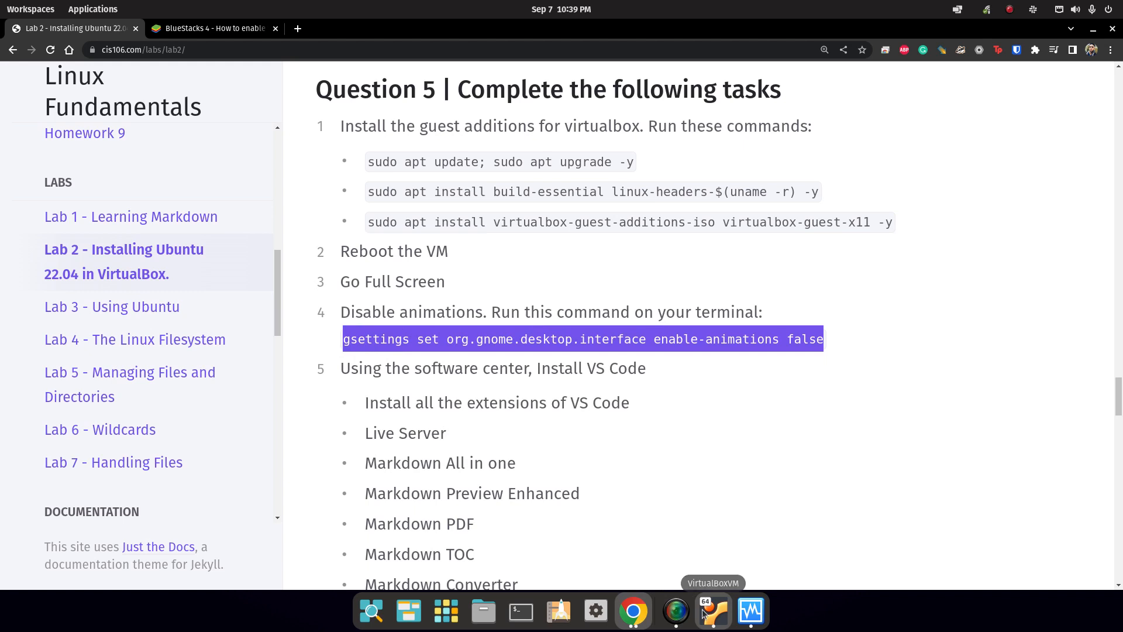
pyautogui.click(713, 612)
pyautogui.rightClick(520, 209)
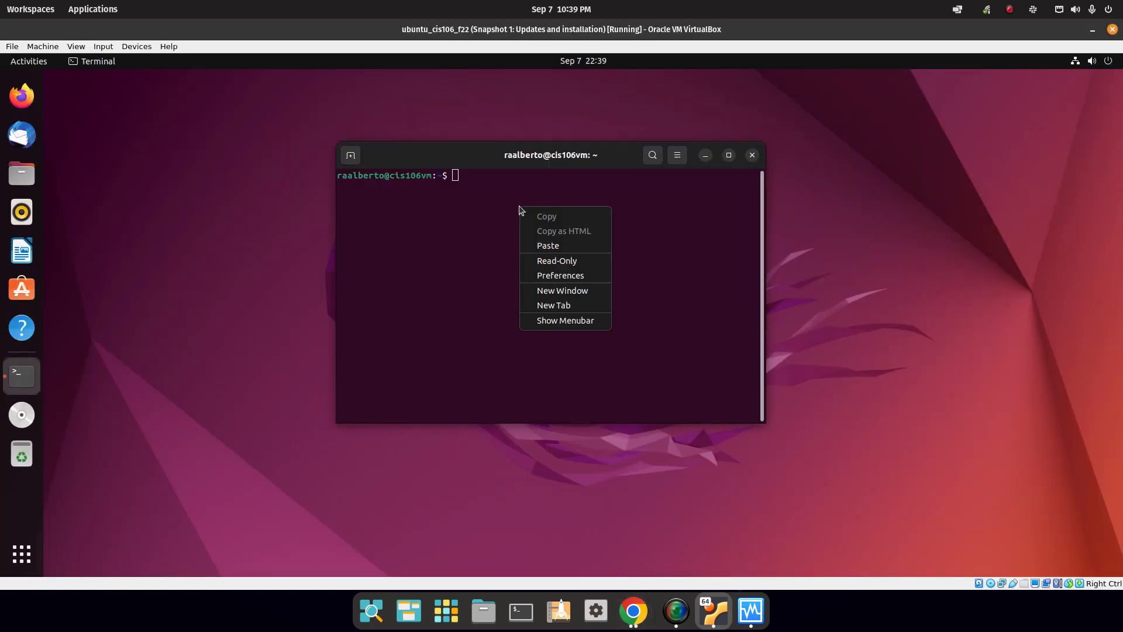
pyautogui.click(549, 244)
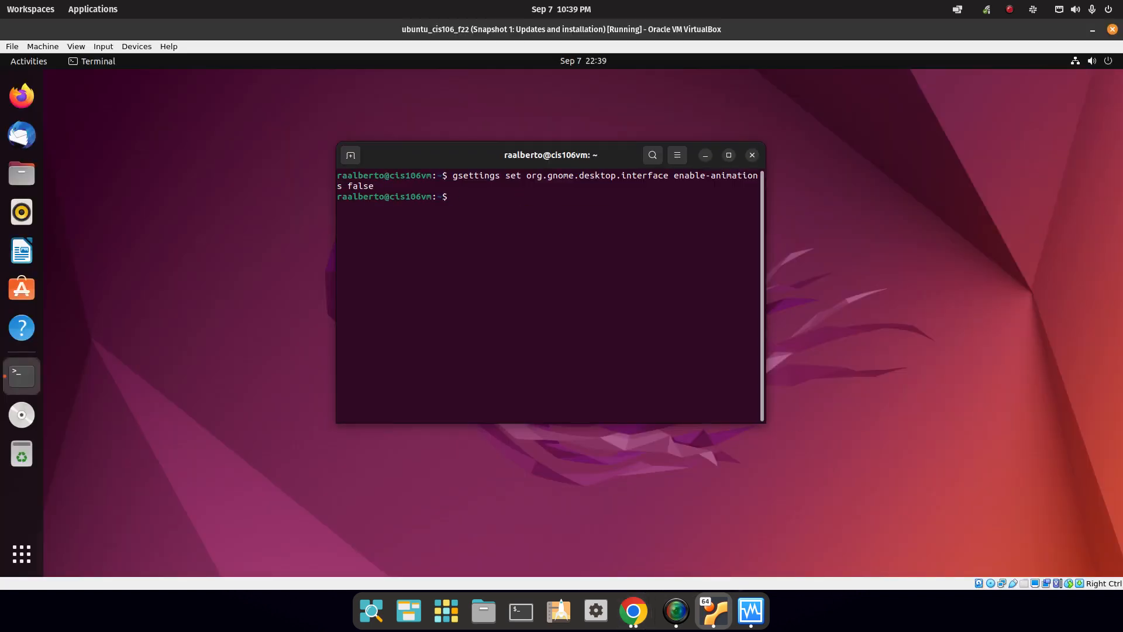
# Check the application overview with animations off, then close the guest's terminal window.
pyautogui.click(17, 556)
pyautogui.click(18, 559)
pyautogui.click(18, 559)
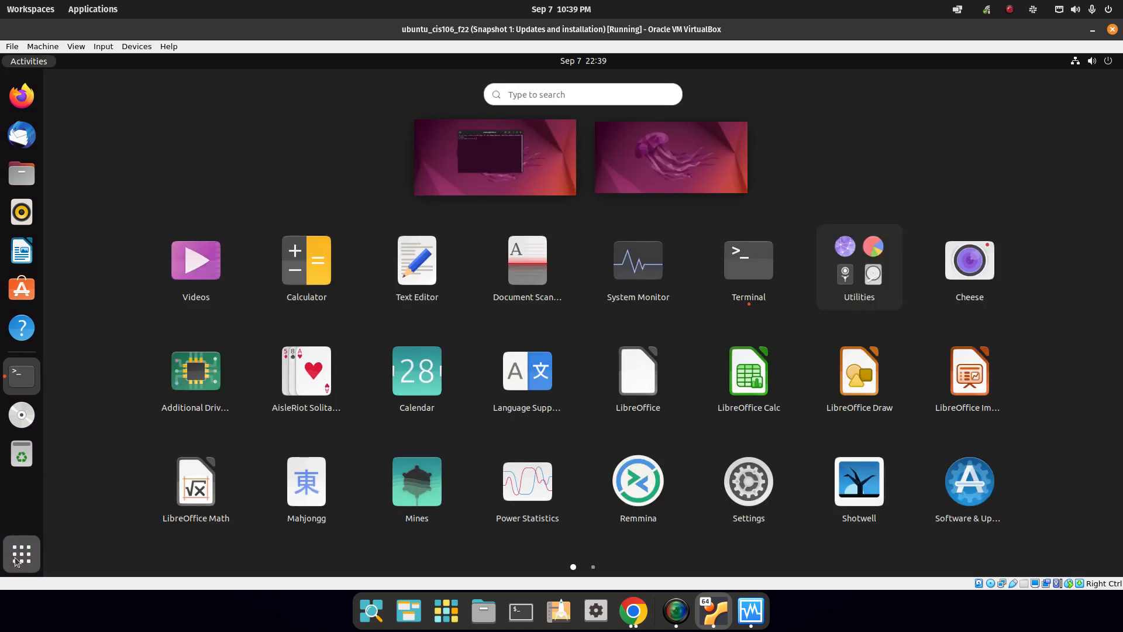
pyautogui.click(16, 561)
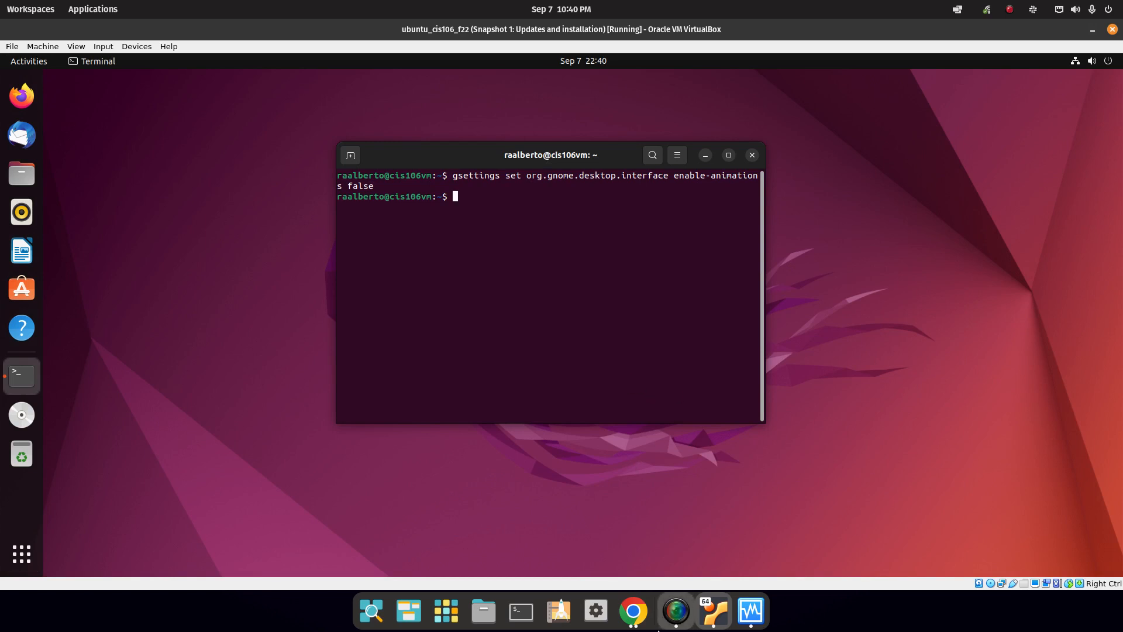
pyautogui.click(633, 611)
pyautogui.moveTo(349, 370); pyautogui.dragTo(574, 386)
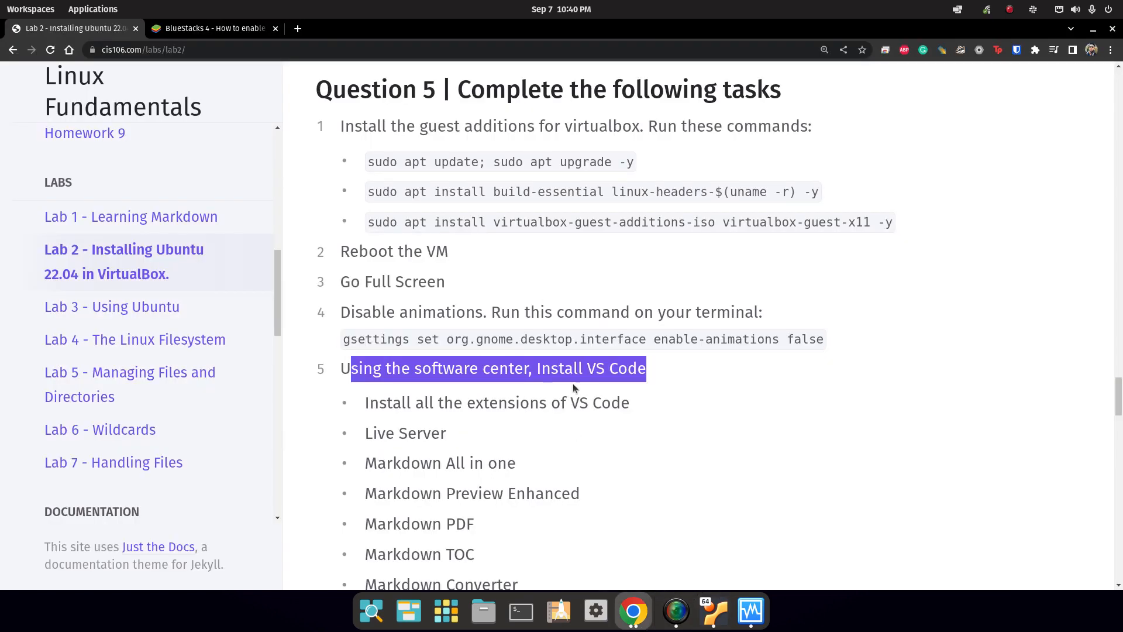
pyautogui.click(714, 611)
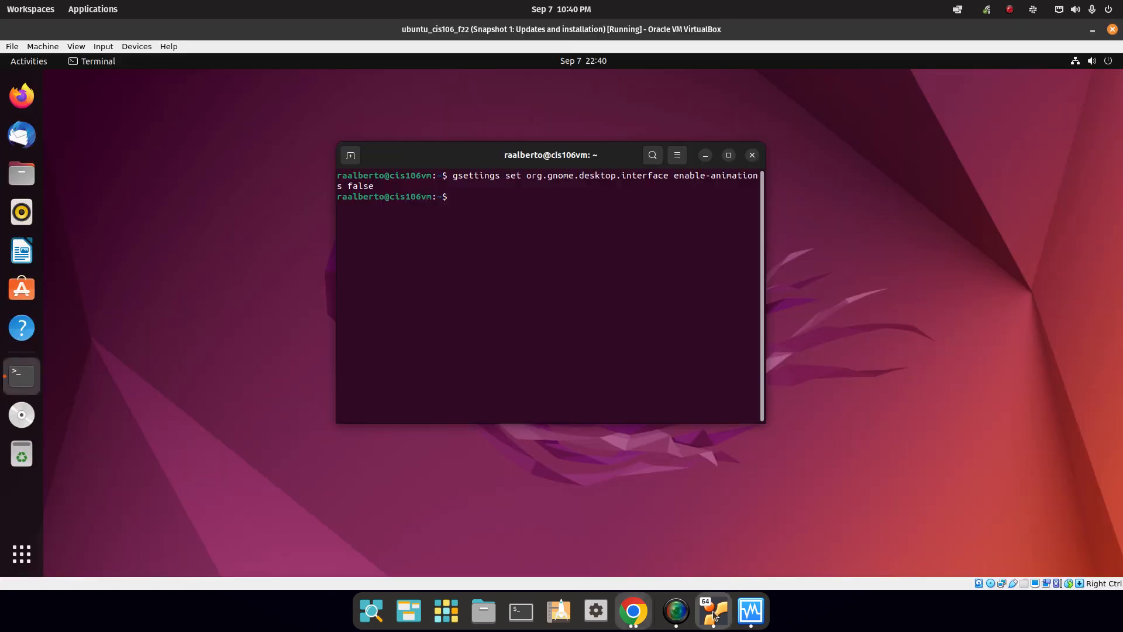
pyautogui.click(753, 154)
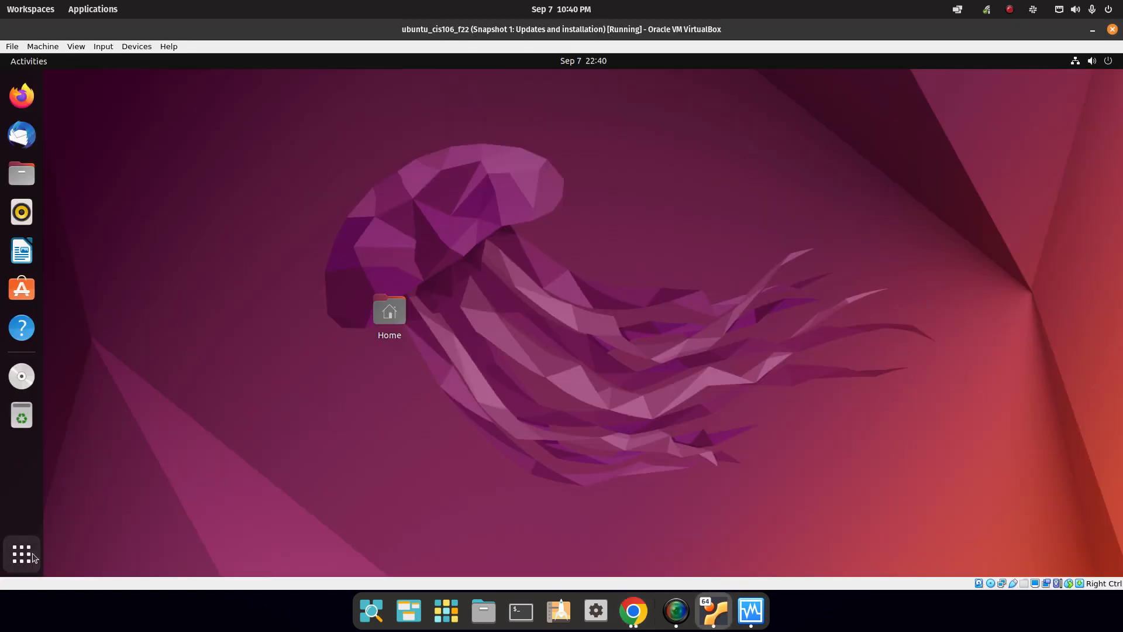
# Launch Ubuntu Software, search for 'code' and open the code app's details page.
pyautogui.click(22, 292)
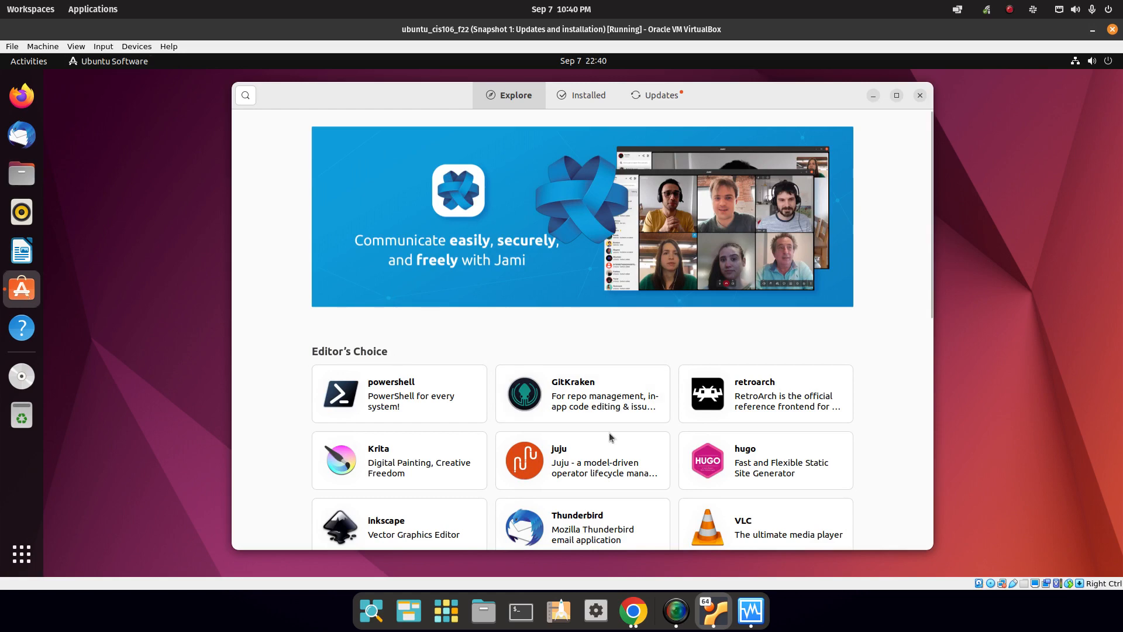
pyautogui.moveTo(931, 157)
pyautogui.mouseDown()
pyautogui.moveTo(914, 465)
pyautogui.moveTo(925, 135)
pyautogui.mouseUp()
pyautogui.click(249, 98)
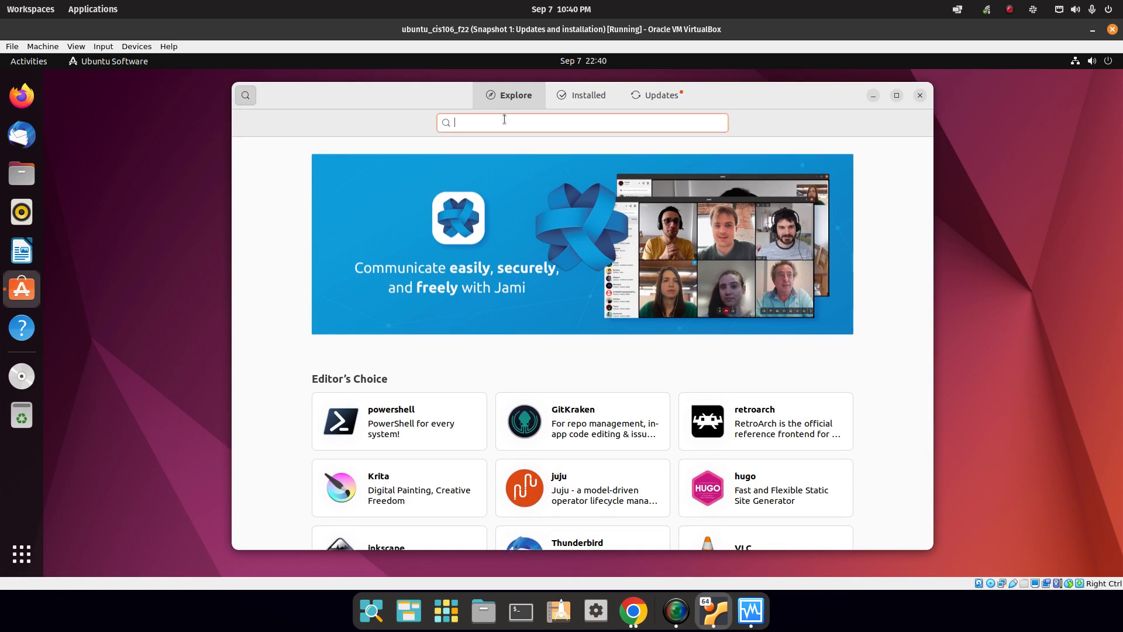
pyautogui.write('vs code')
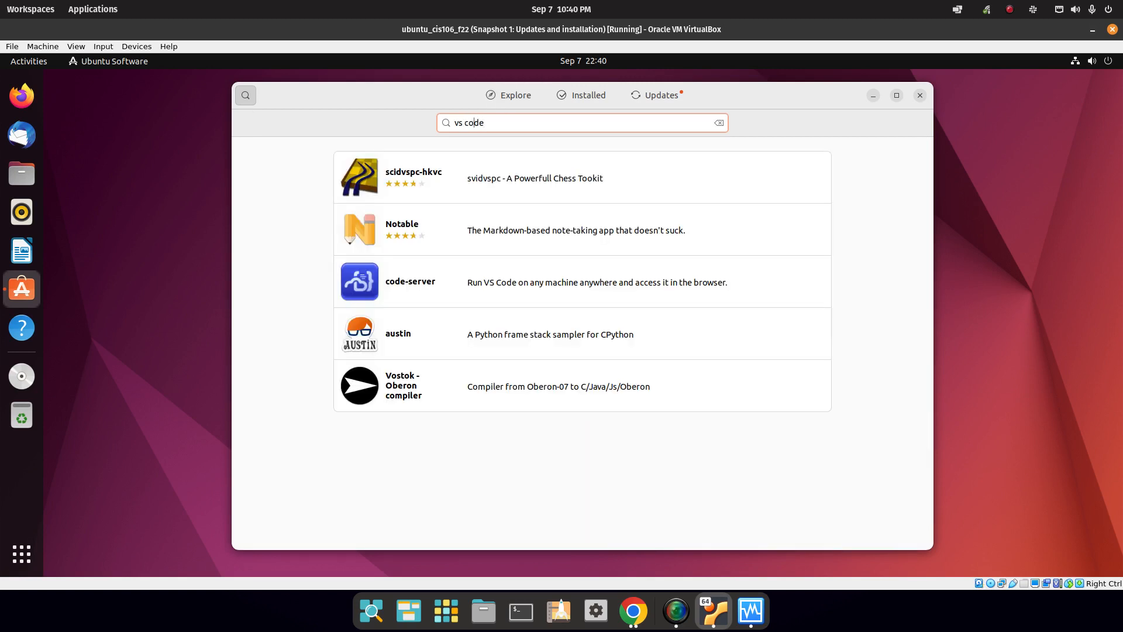
pyautogui.press('BackSpace')
pyautogui.press('BackSpace')
pyautogui.press('BackSpace')
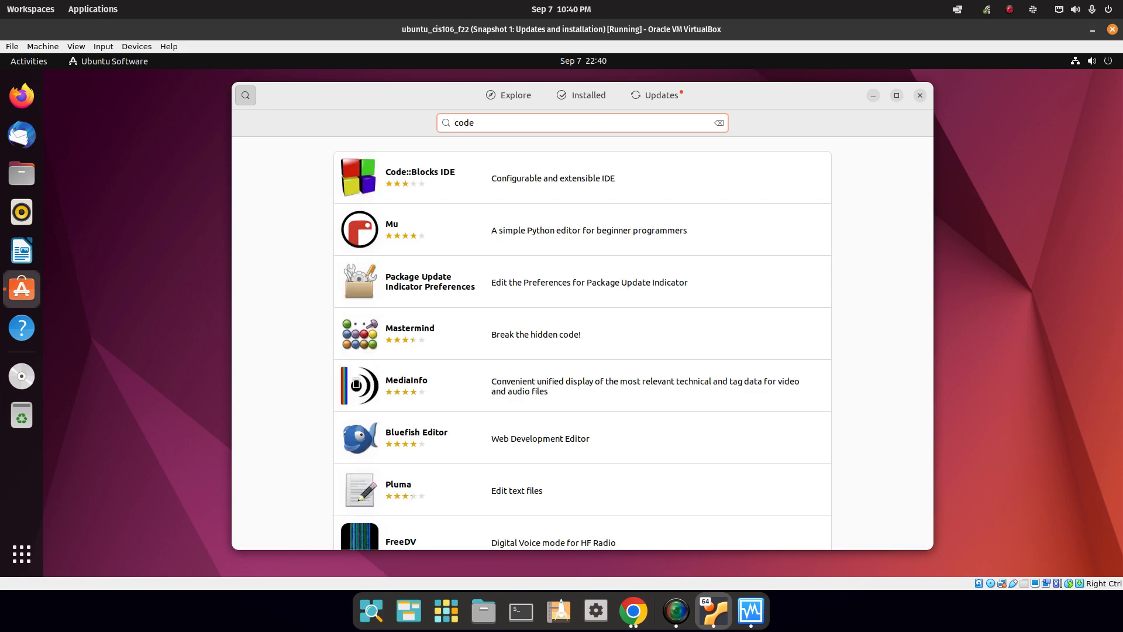
pyautogui.scroll(-10, 539, 468)
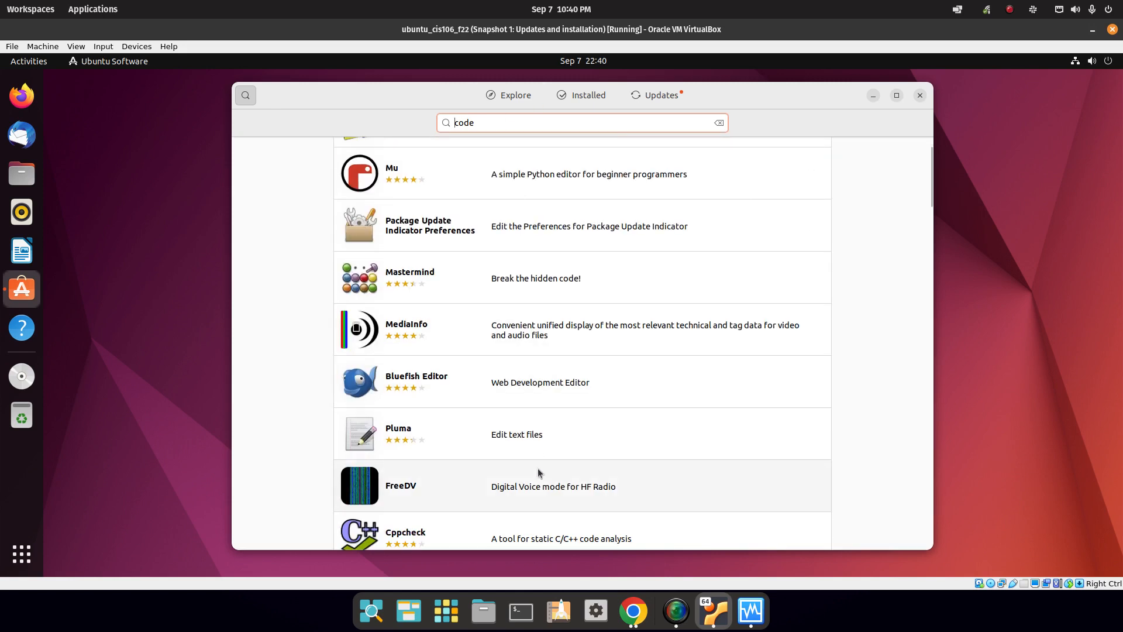
pyautogui.scroll(-5, 556, 482)
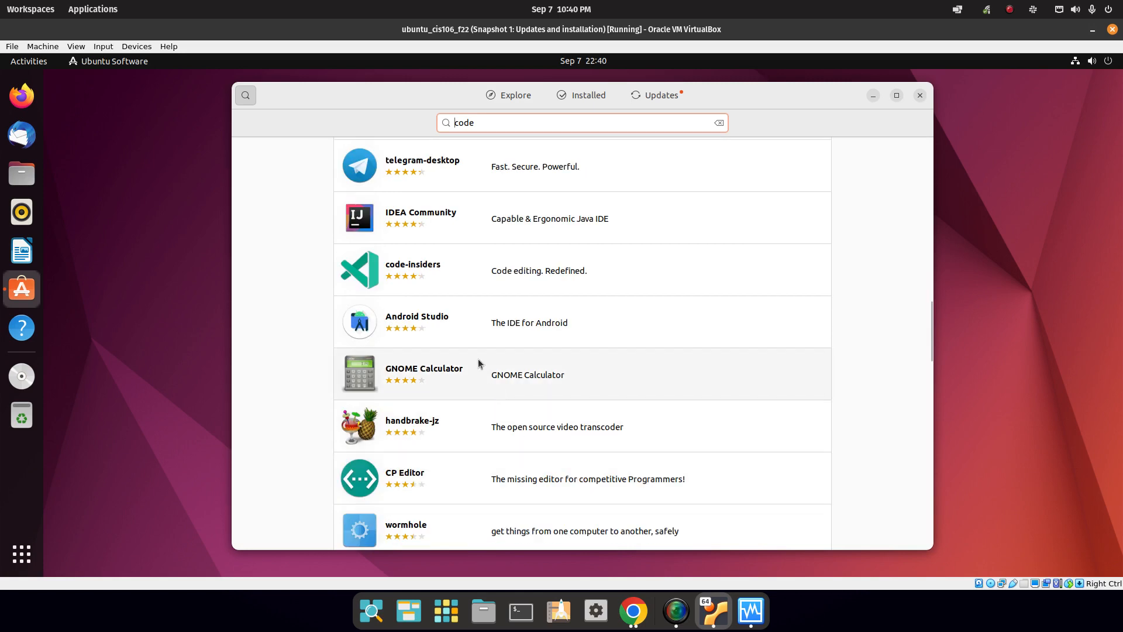
pyautogui.scroll(2, 468, 311)
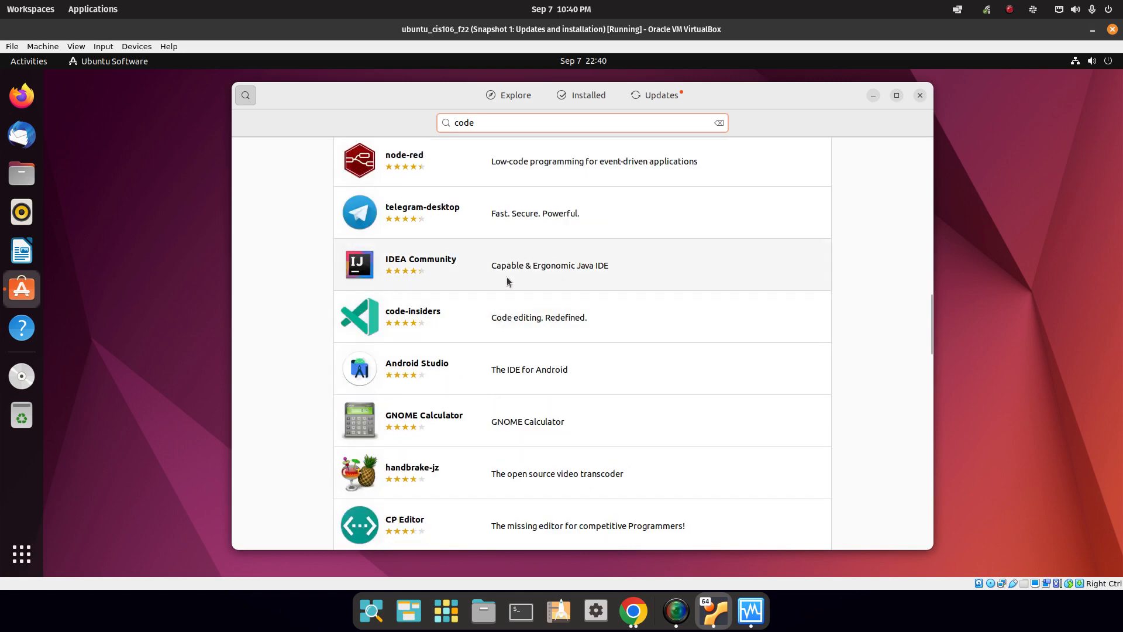
pyautogui.scroll(6, 456, 287)
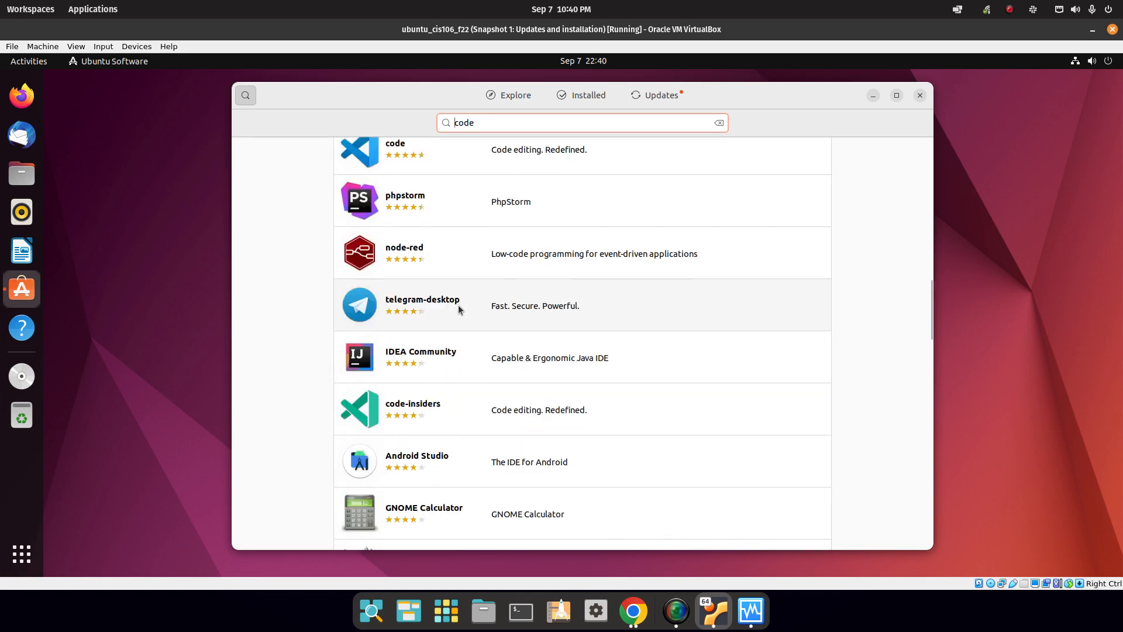
pyautogui.click(481, 196)
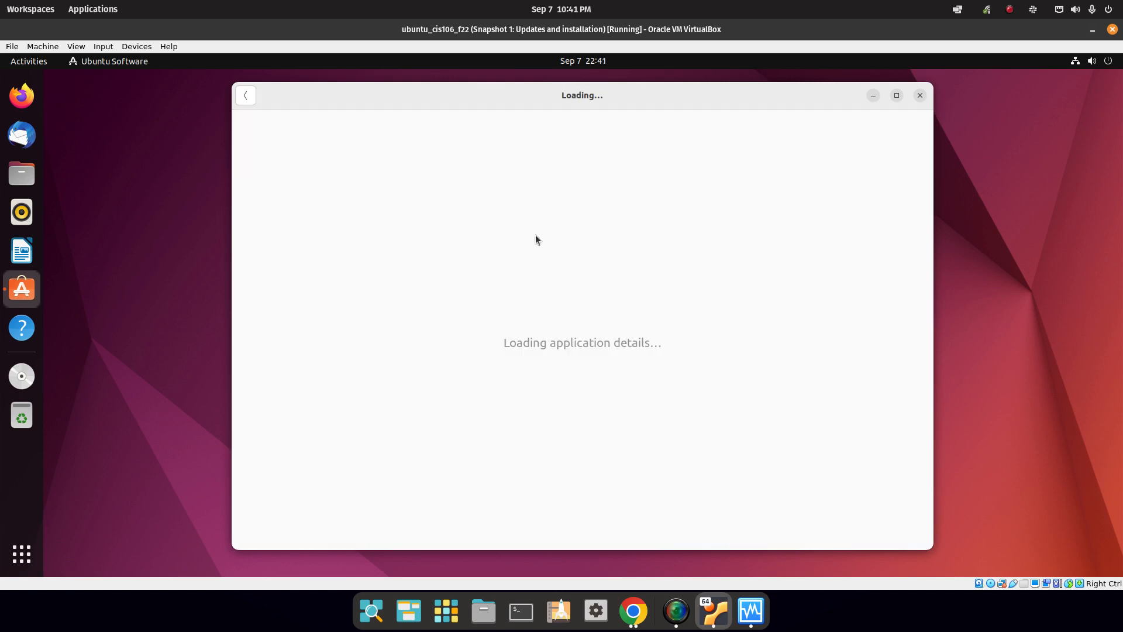
# Install the code snap, authorising the installation with the account password.
pyautogui.click(789, 164)
pyautogui.write('*****')
pyautogui.press('Return')
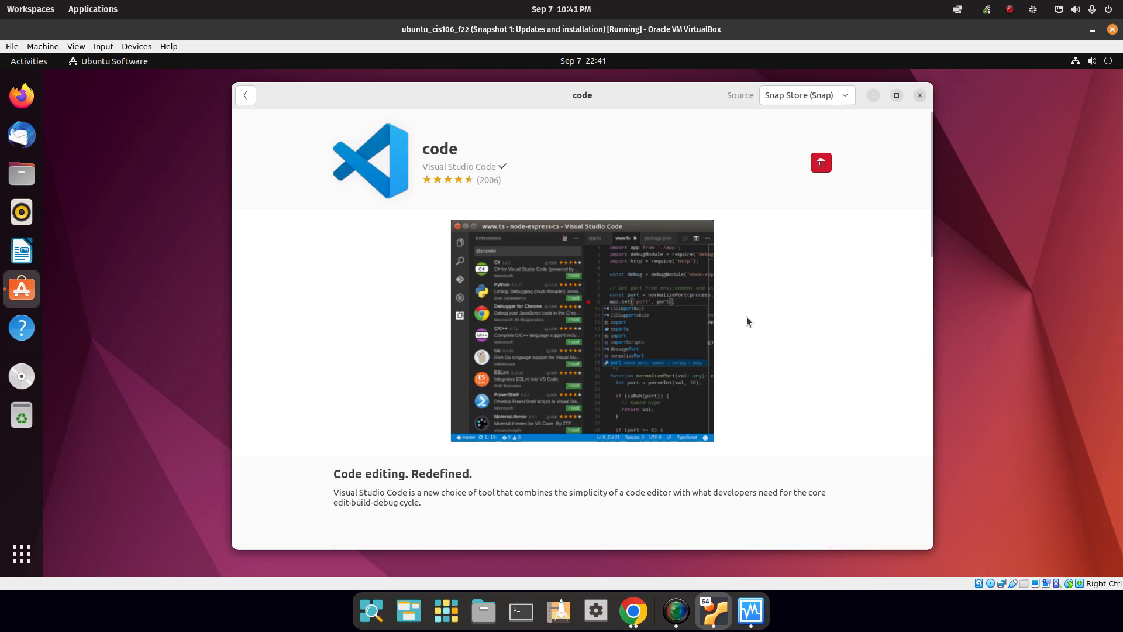
# Close Ubuntu Software, then find 'vs code' in Activities, launch it and maximise it.
pyautogui.click(920, 95)
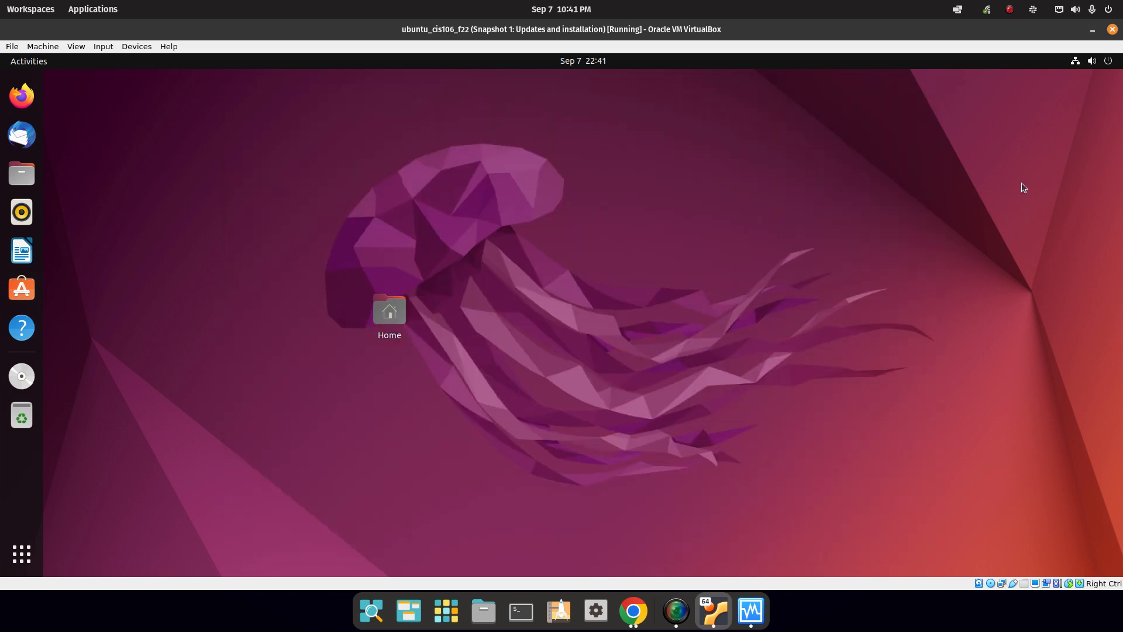
pyautogui.click(22, 554)
pyautogui.click(552, 95)
pyautogui.write('vs code')
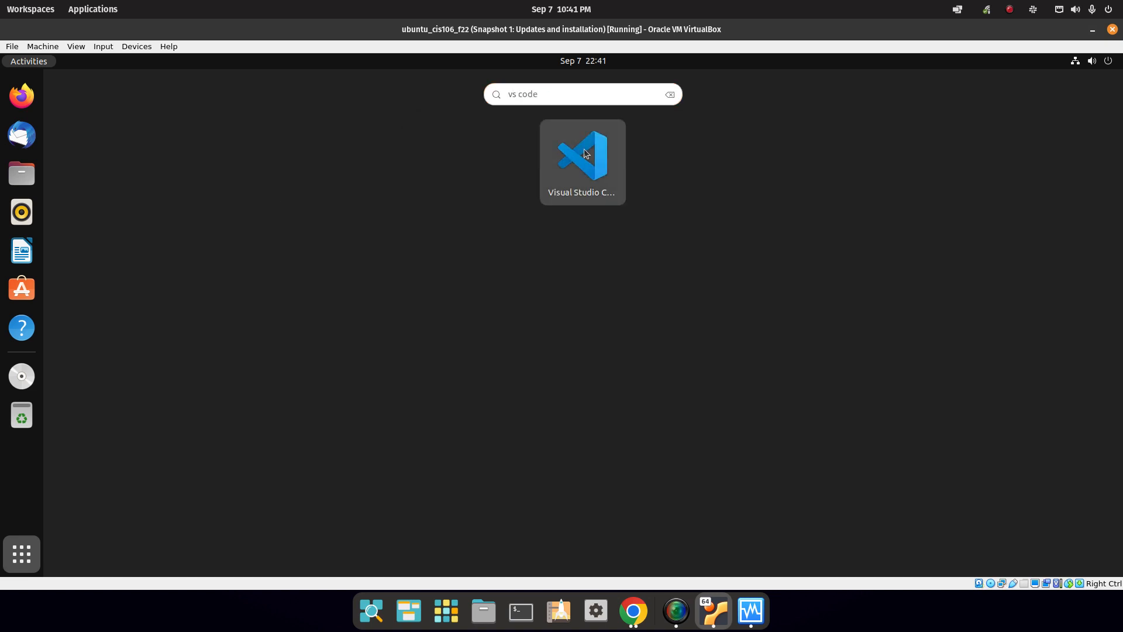
pyautogui.click(585, 152)
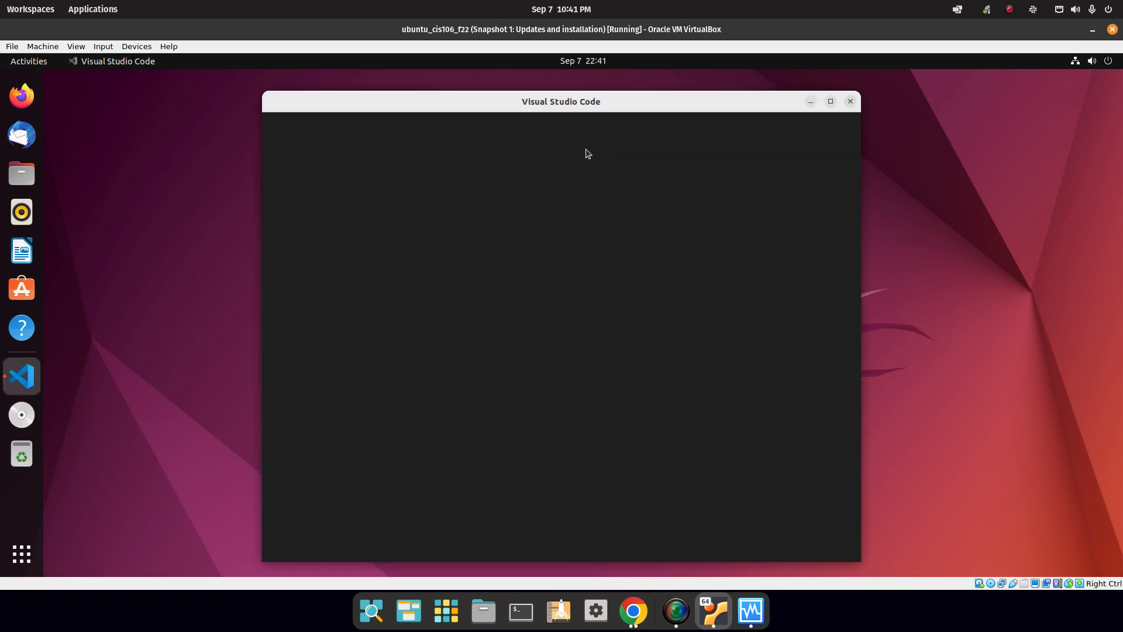
pyautogui.click(831, 101)
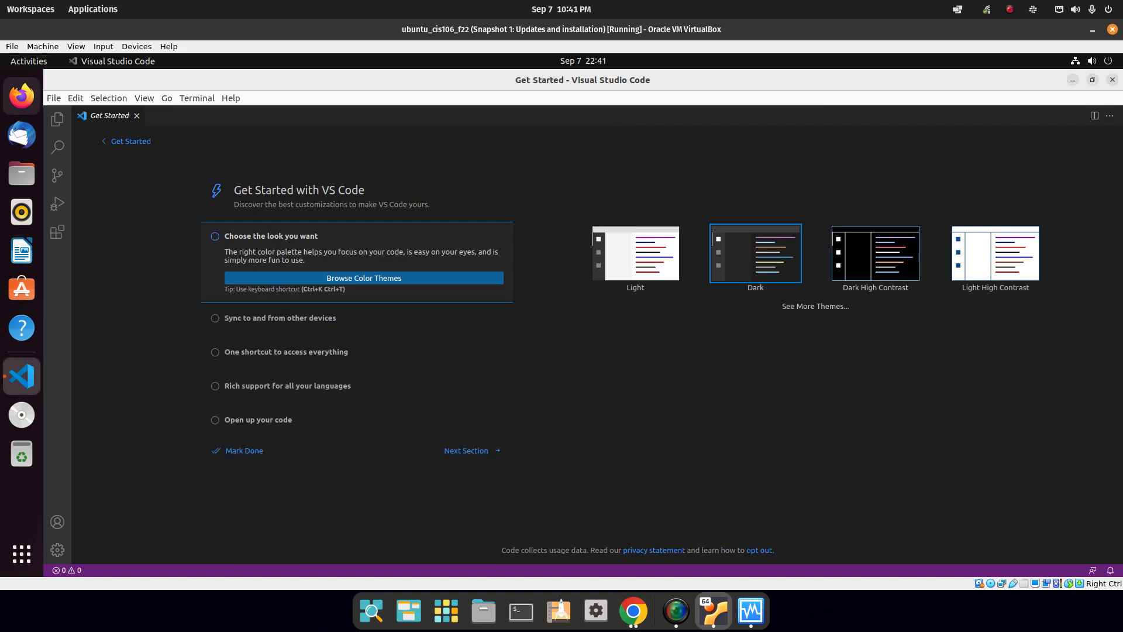
# Remove Thunderbird, Rhythmbox, LibreOffice Writer, Ubuntu Software and Help from the dock, and eject the virtual DVD.
pyautogui.rightClick(27, 142)
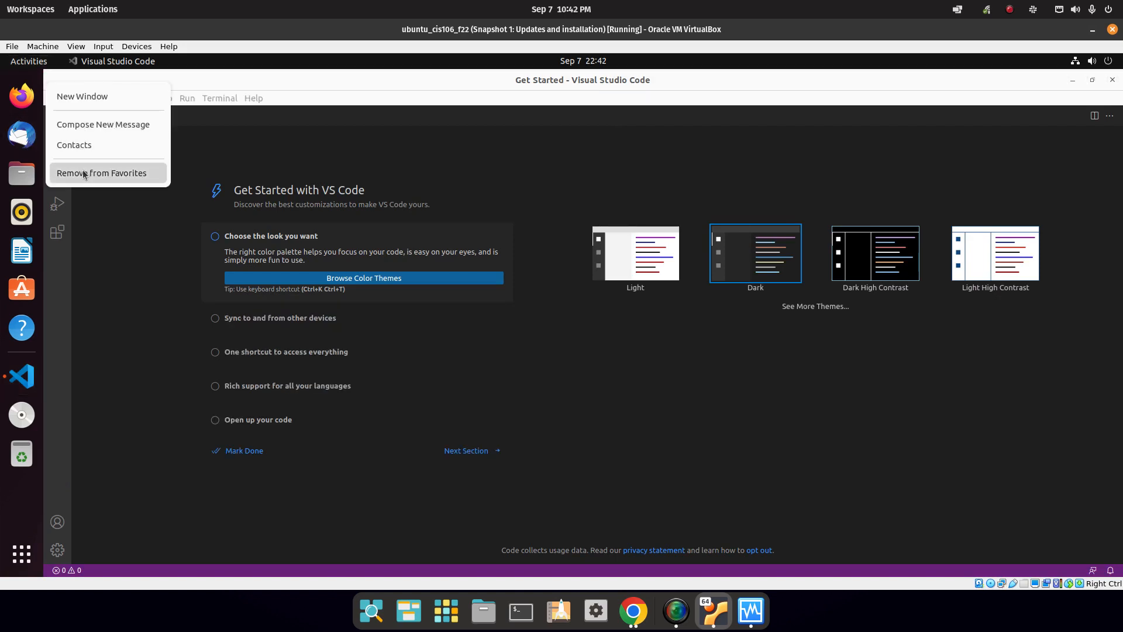
pyautogui.click(101, 172)
pyautogui.rightClick(28, 179)
pyautogui.click(64, 229)
pyautogui.rightClick(23, 183)
pyautogui.click(79, 203)
pyautogui.rightClick(34, 183)
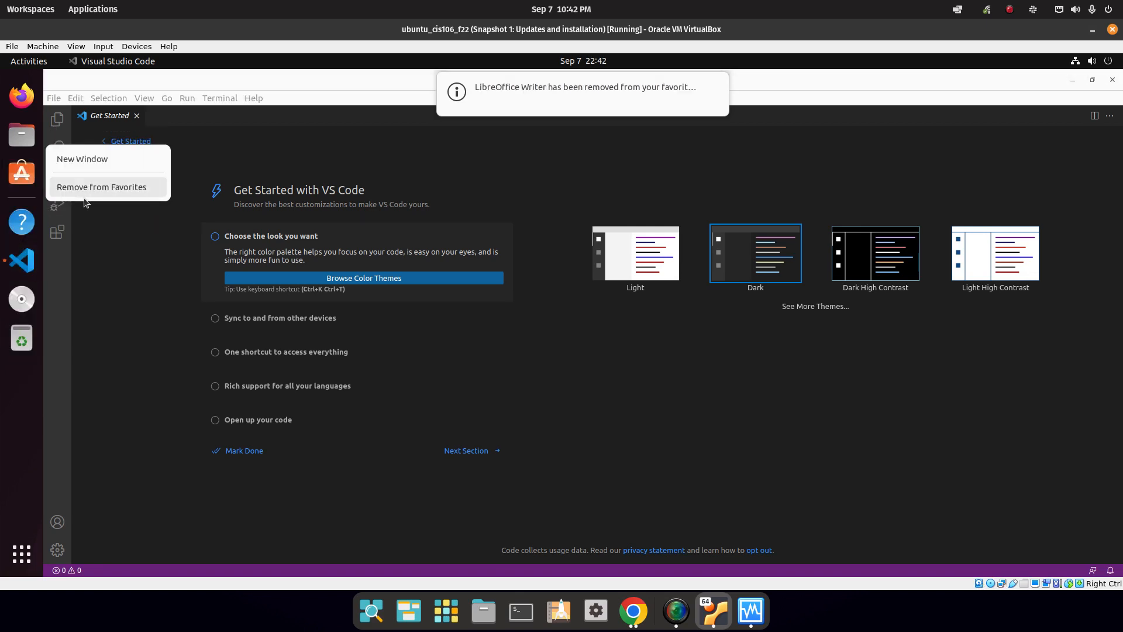
pyautogui.click(86, 197)
pyautogui.rightClick(34, 183)
pyautogui.click(87, 197)
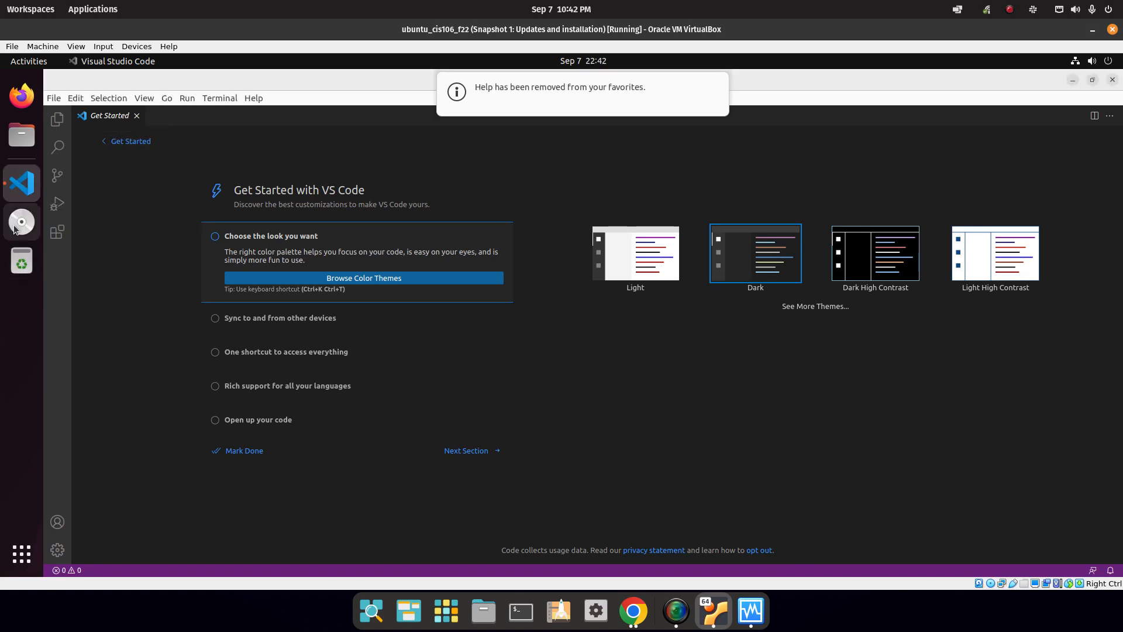
pyautogui.rightClick(23, 222)
pyautogui.click(84, 248)
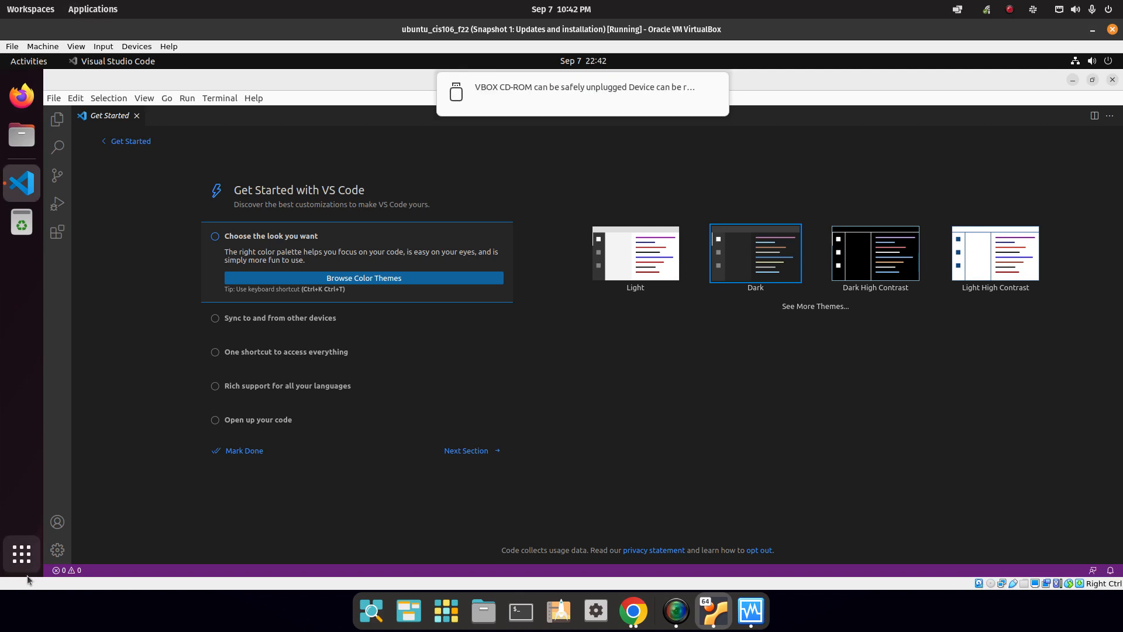
# Open Terminal by searching 'ter' and pin it to the dock favourites.
pyautogui.click(21, 553)
pyautogui.click(566, 97)
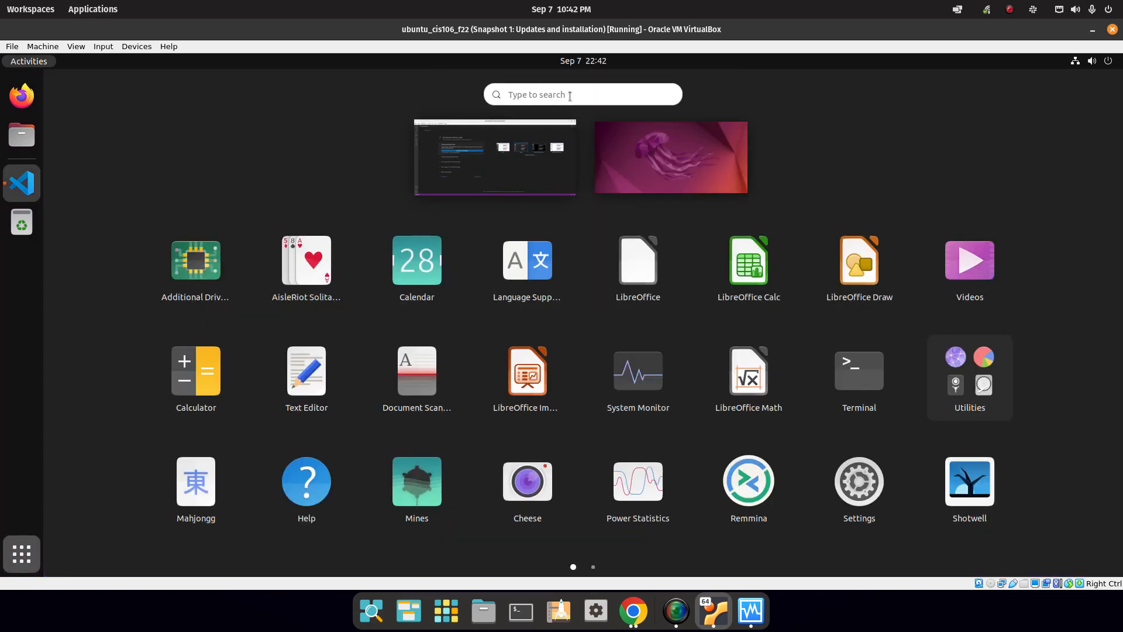
pyautogui.write('t')
pyautogui.press('BackSpace')
pyautogui.write('ter')
pyautogui.click(596, 155)
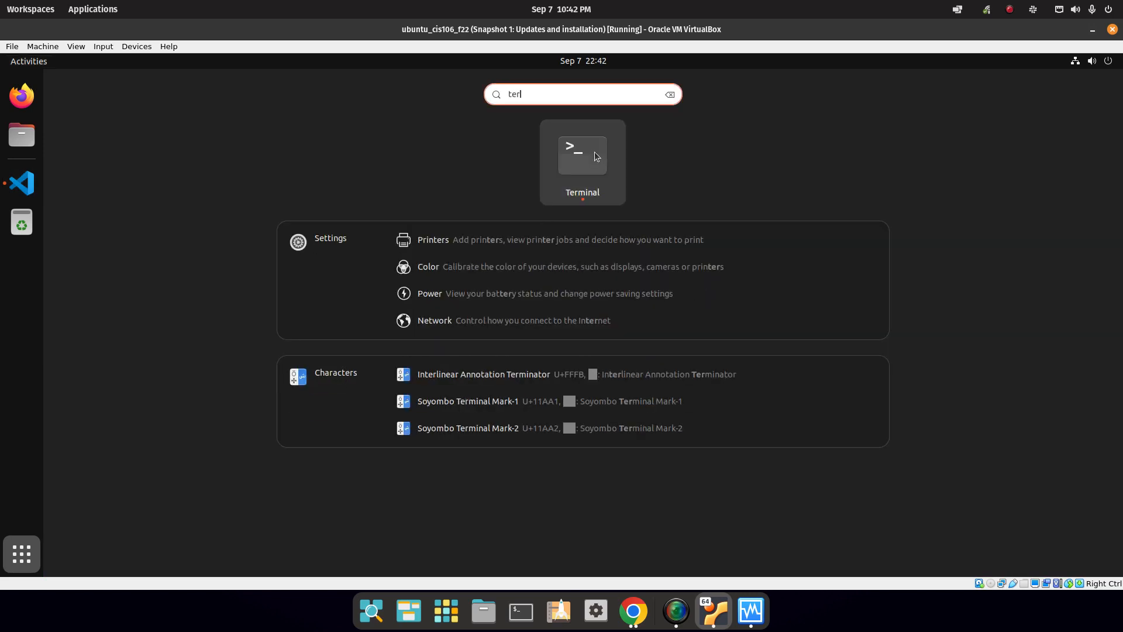
pyautogui.rightClick(26, 187)
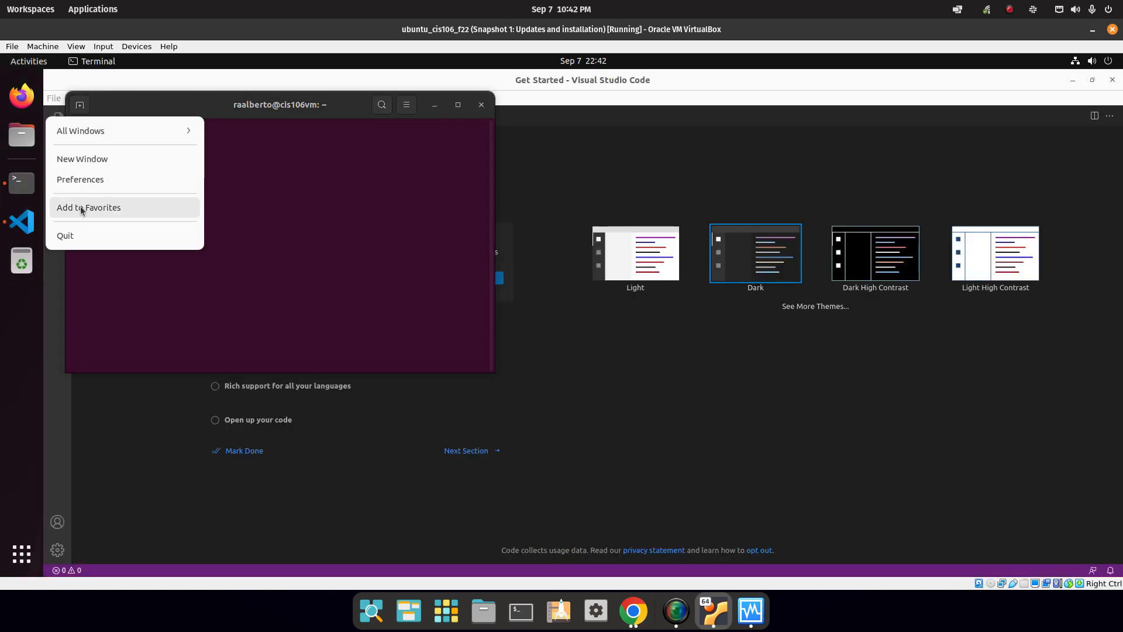
pyautogui.click(79, 209)
pyautogui.click(830, 164)
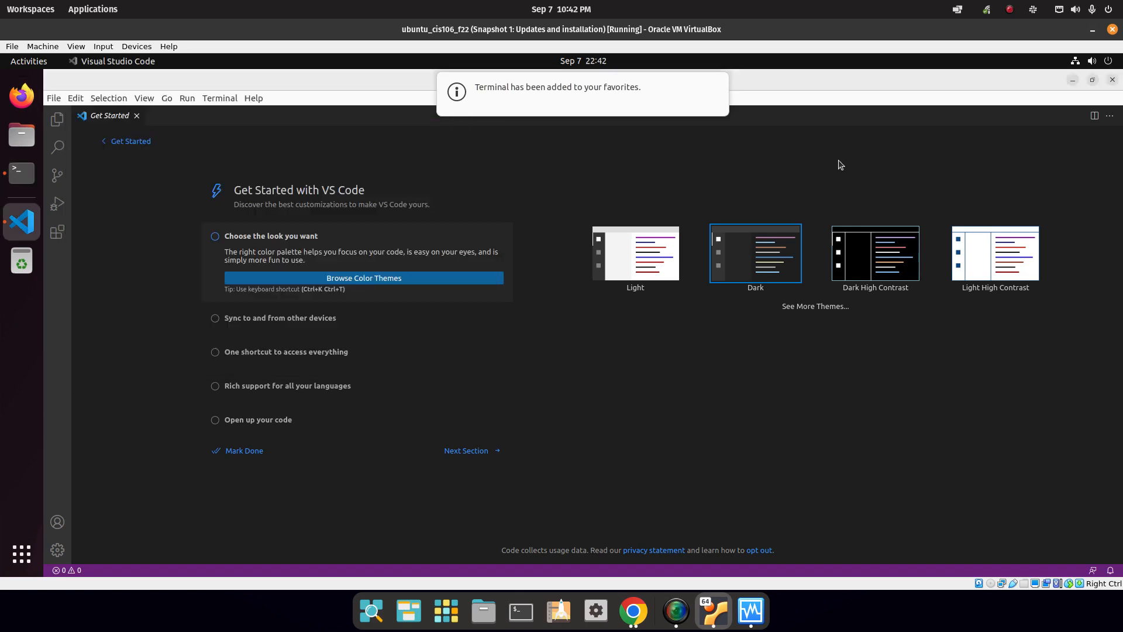
pyautogui.click(677, 120)
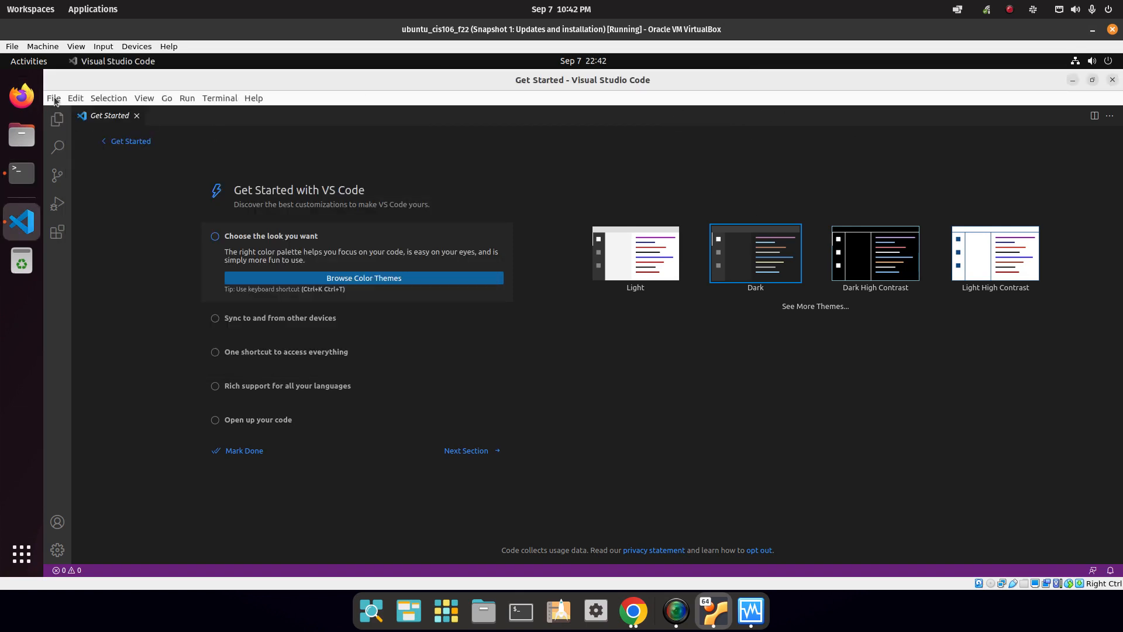
# In the Extensions view, install Markdown All in One and Markdown Preview Enhanced.
pyautogui.click(63, 546)
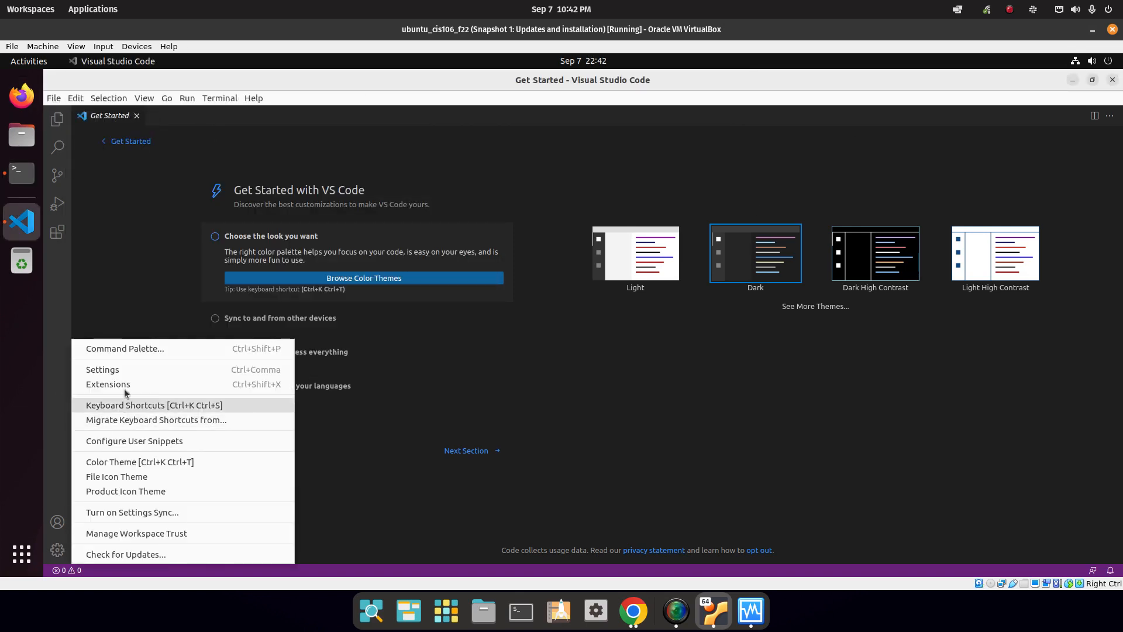
pyautogui.click(99, 381)
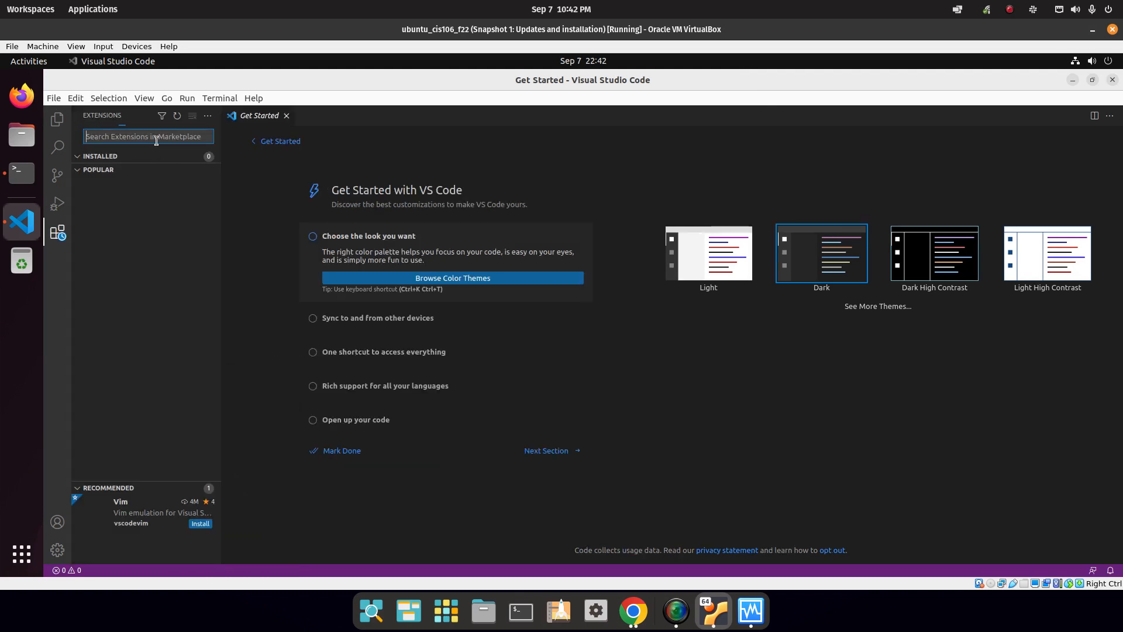
pyautogui.write('markdown all in one')
pyautogui.moveTo(221, 204); pyautogui.dragTo(323, 204)
pyautogui.click(301, 179)
pyautogui.tripleClick(171, 136)
pyautogui.press('BackSpace')
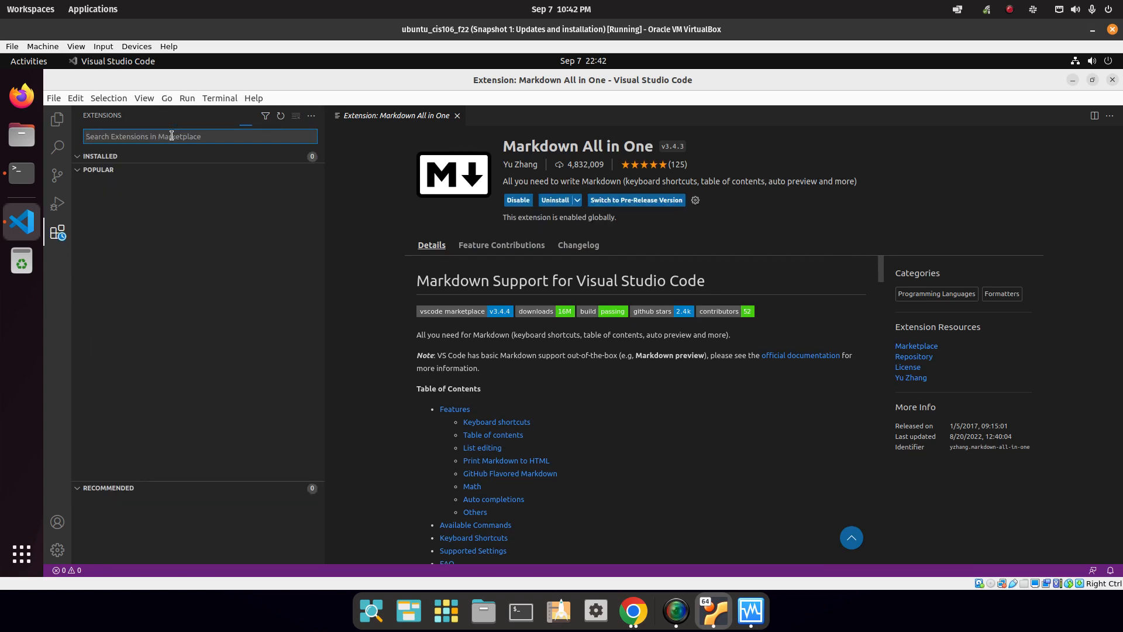
pyautogui.write('Markdown prev')
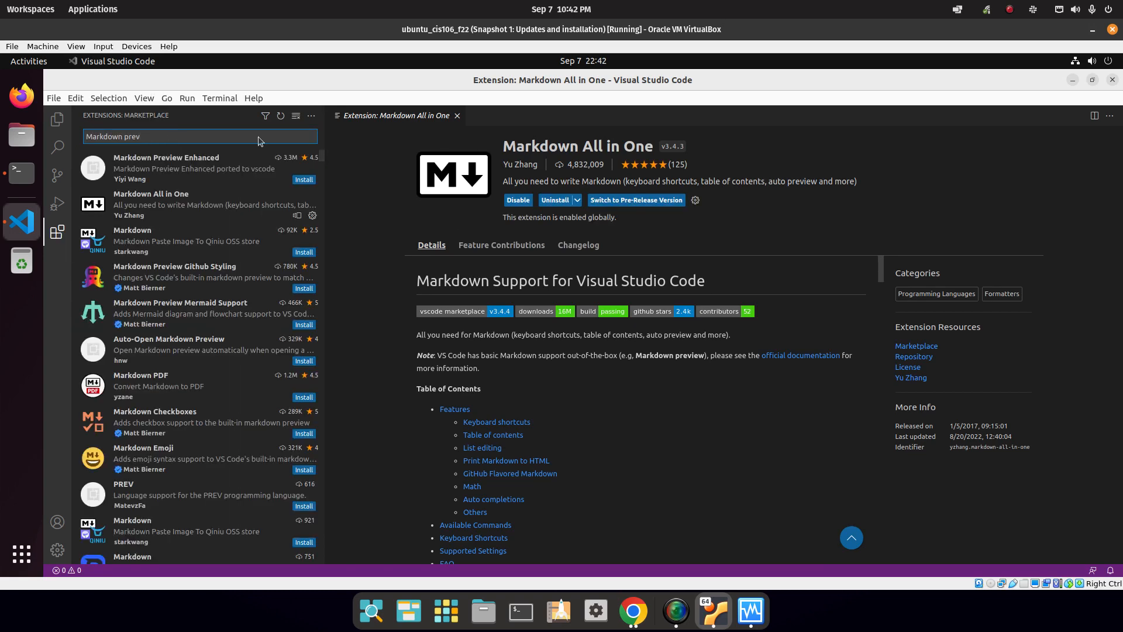
pyautogui.click(301, 182)
# Install the Markdown PDF, Markdown TOC and PDF Preview extensions.
pyautogui.click(174, 133)
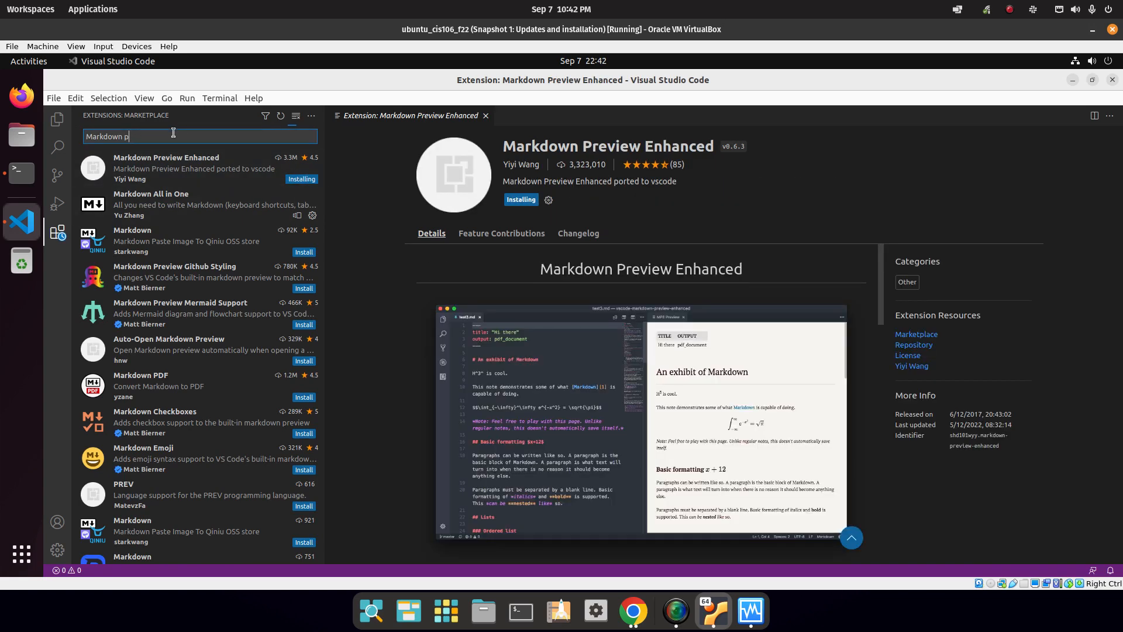
pyautogui.write('pdf')
pyautogui.click(304, 179)
pyautogui.click(153, 135)
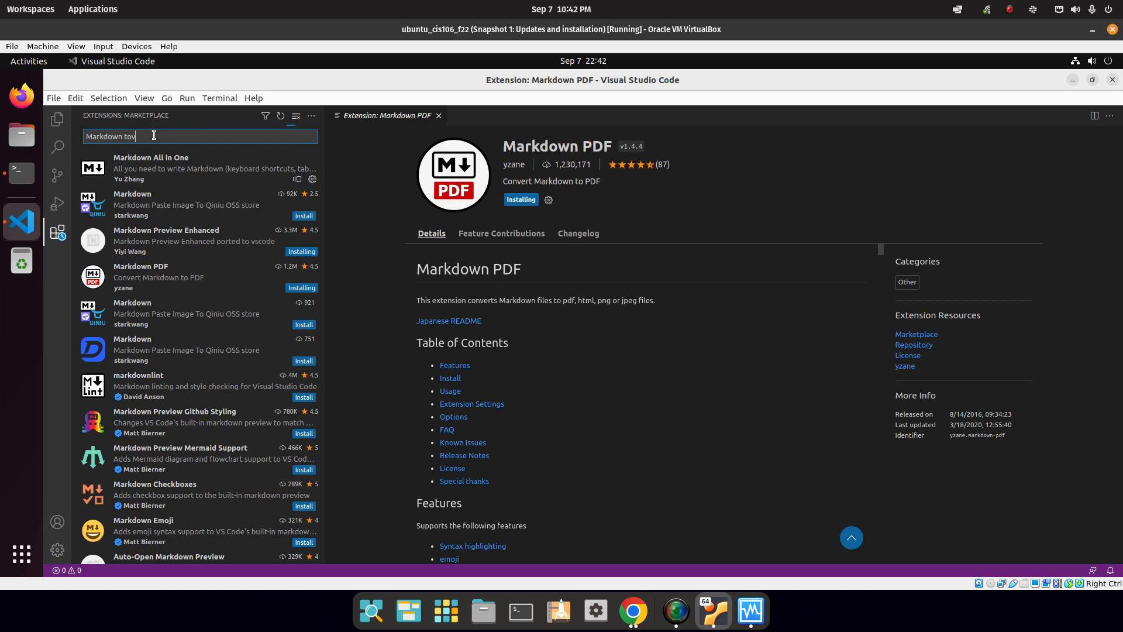
pyautogui.click(304, 179)
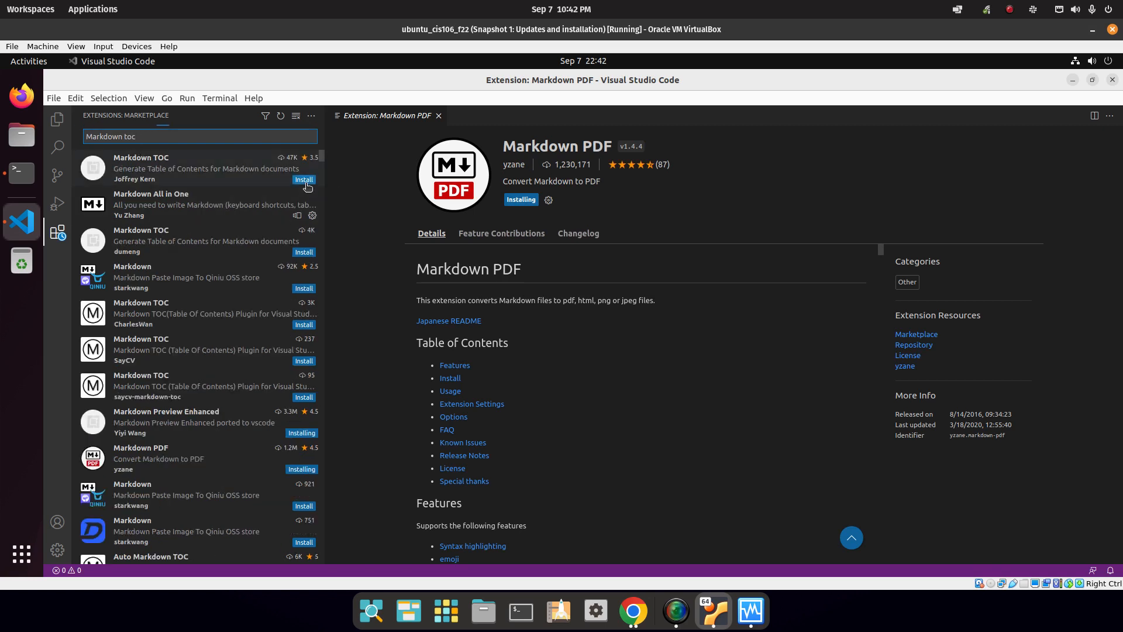
pyautogui.press('BackSpace')
pyautogui.press('BackSpace')
pyautogui.press('BackSpace')
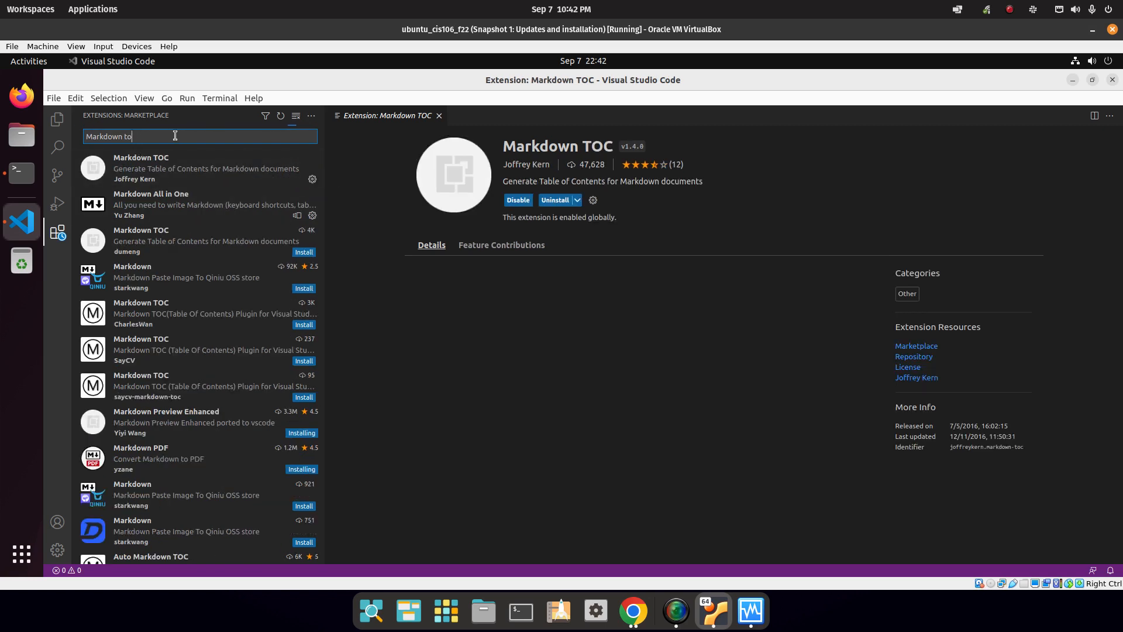
pyautogui.press('BackSpace')
pyautogui.press('BackSpace')
pyautogui.press('BackSpace')
pyautogui.press('BackSpace')
pyautogui.press('BackSpace')
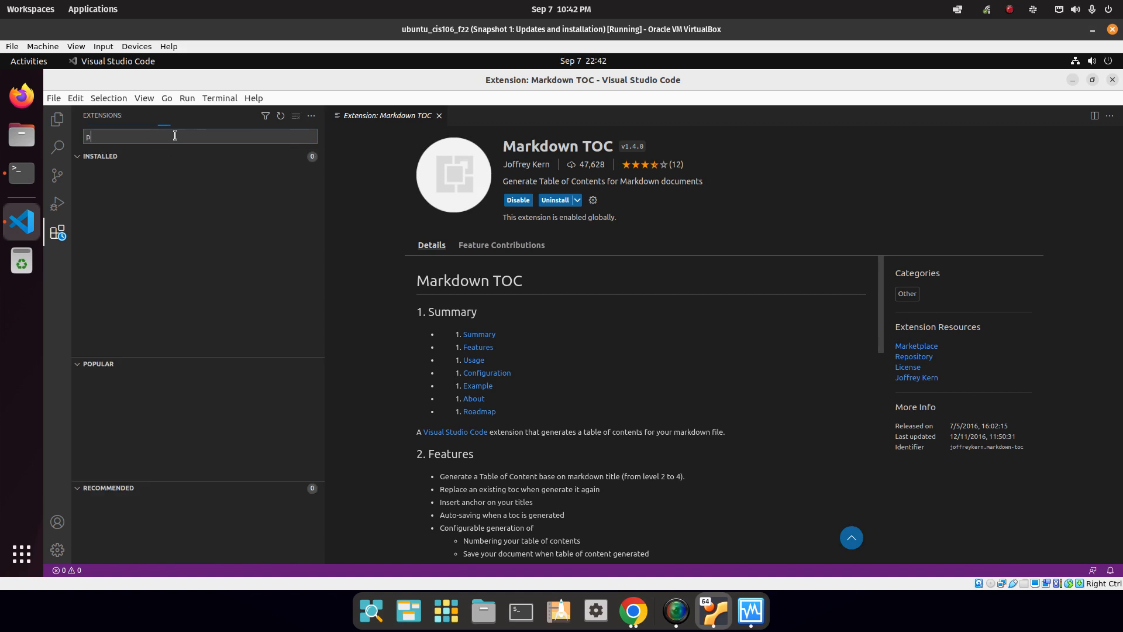
pyautogui.write('pdf previw')
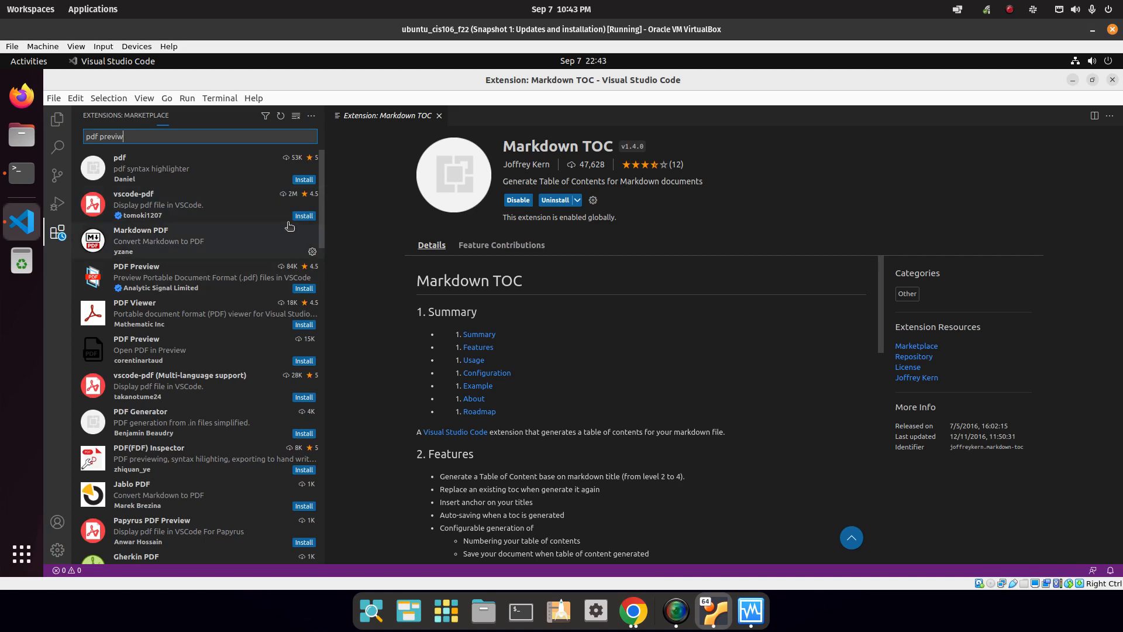
pyautogui.click(304, 288)
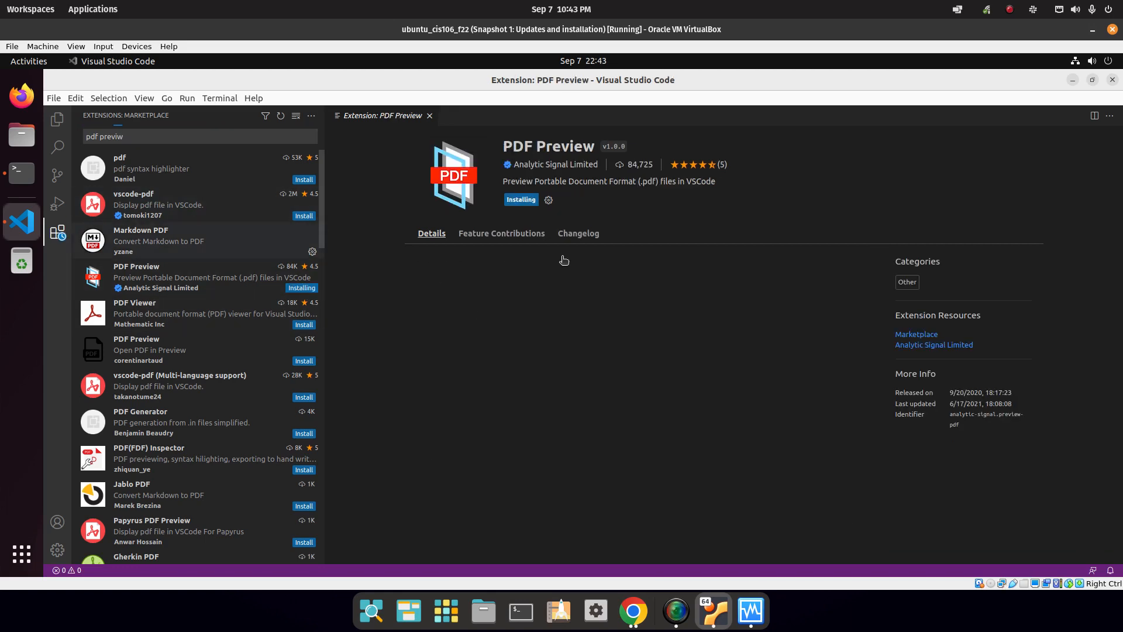
# Install the Code Spell Checker and Live Server extensions.
pyautogui.click(188, 140)
pyautogui.hotkey('ctrl', 'a')
pyautogui.press('BackSpace')
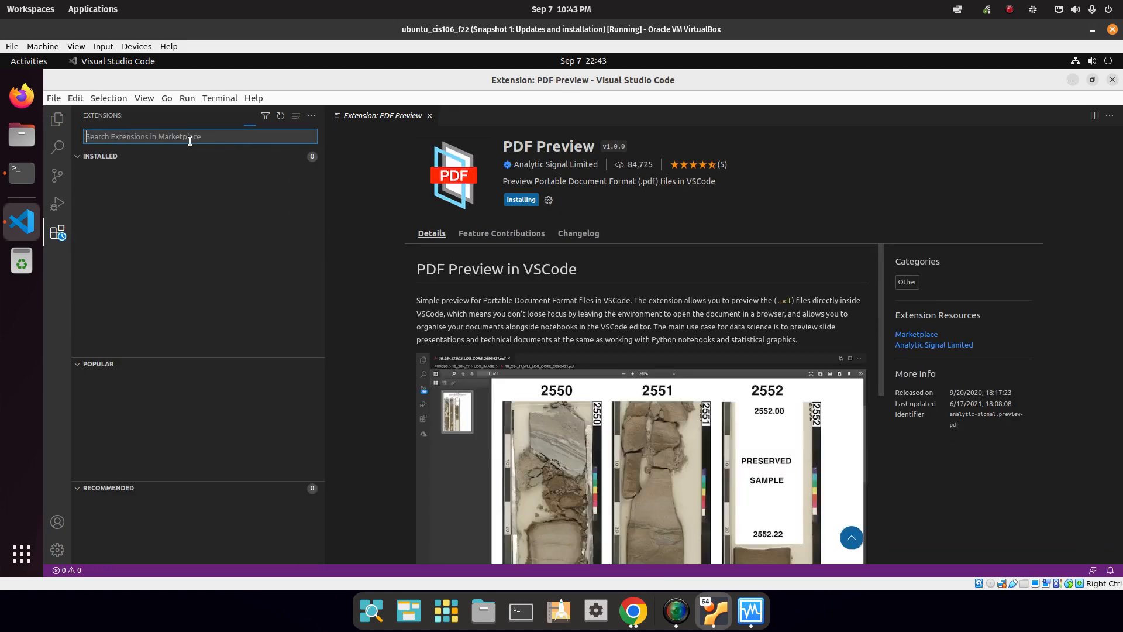
pyautogui.write('code spell')
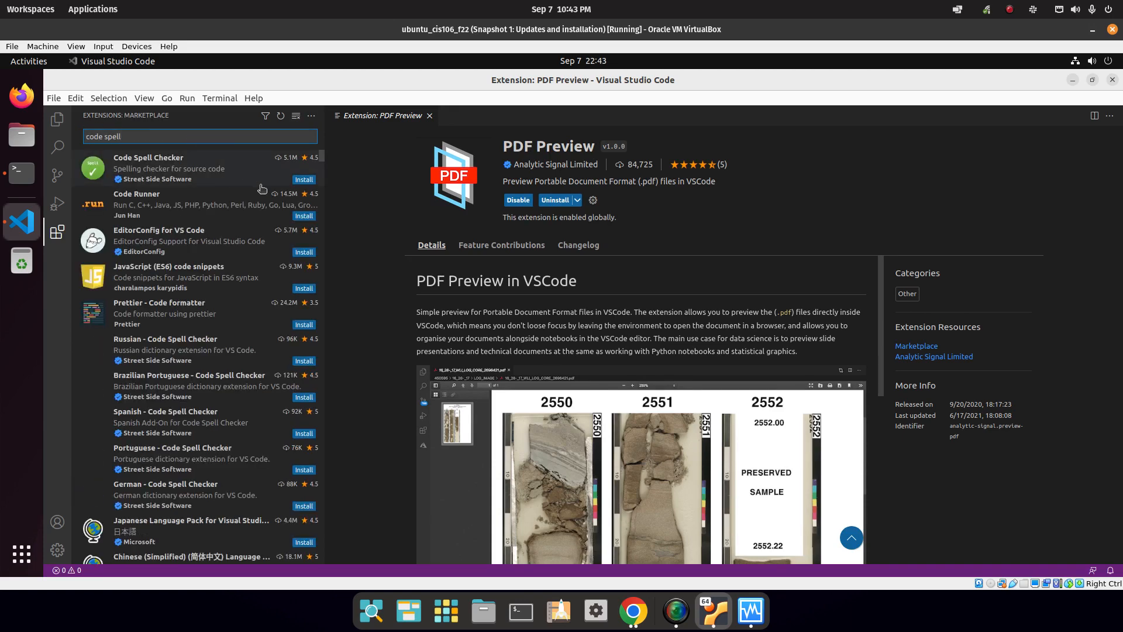
pyautogui.click(304, 180)
pyautogui.click(157, 137)
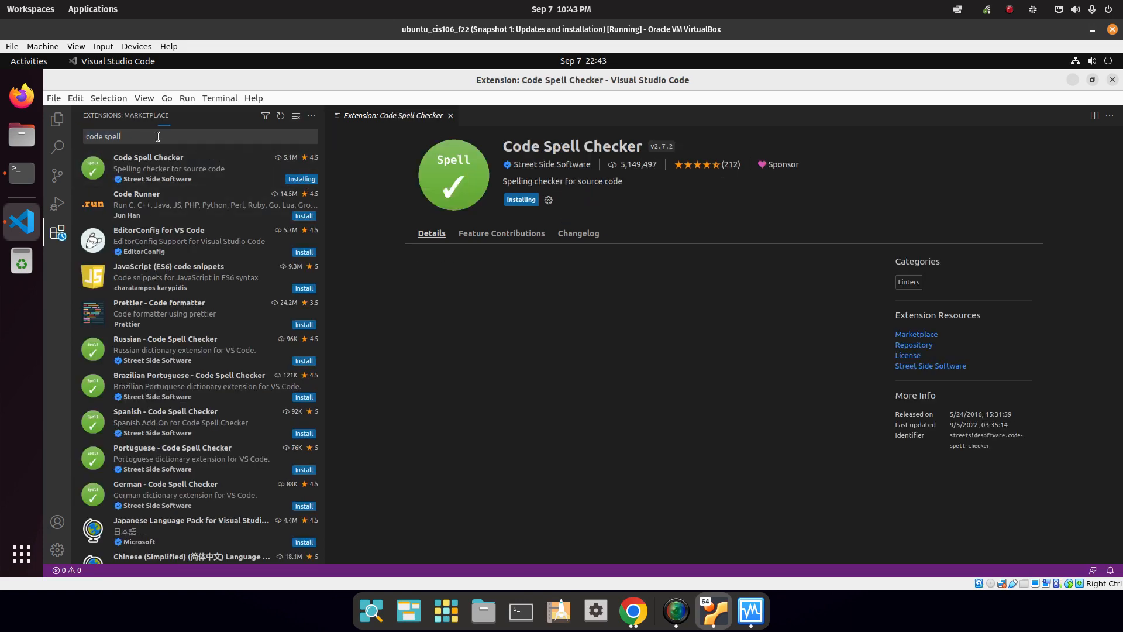
pyautogui.tripleClick(159, 137)
pyautogui.press('BackSpace')
pyautogui.write('live server')
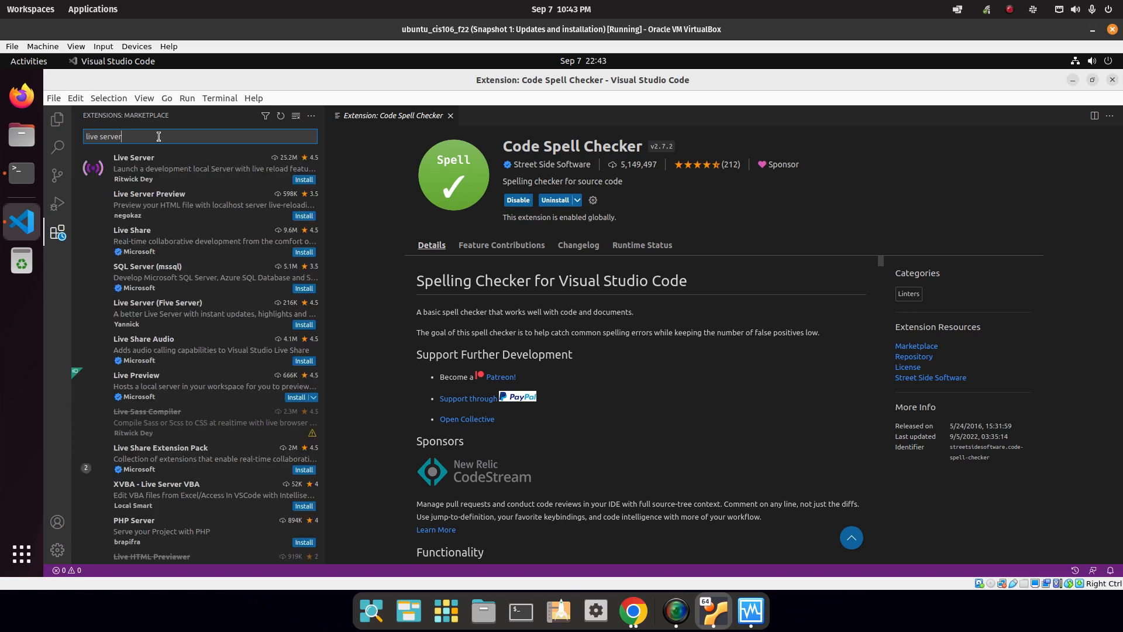
pyautogui.click(304, 180)
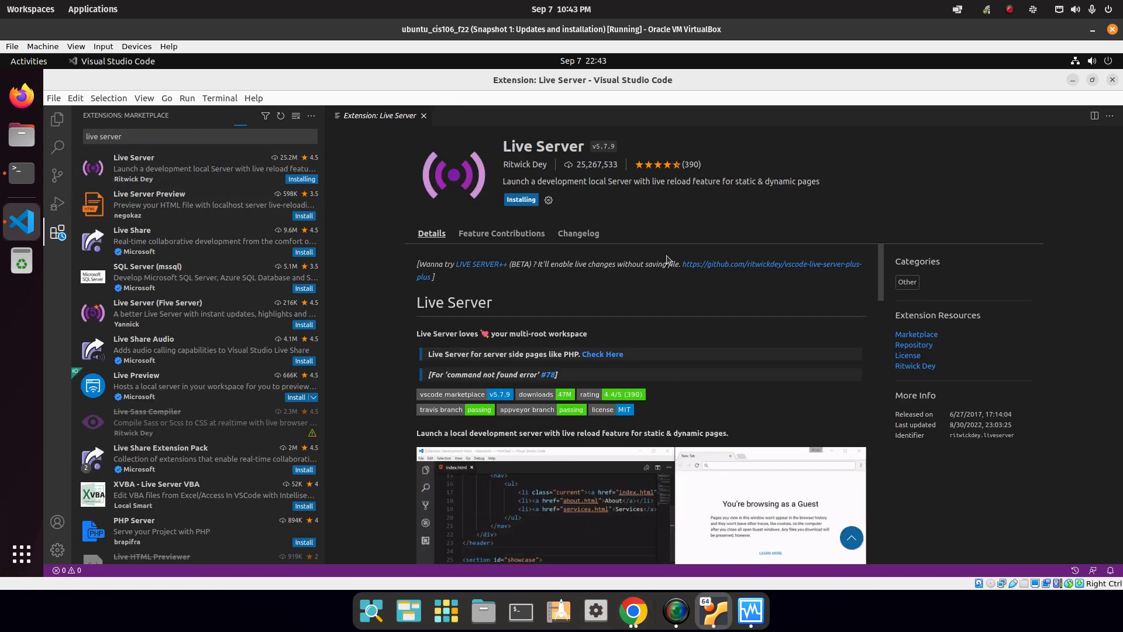
pyautogui.click(58, 121)
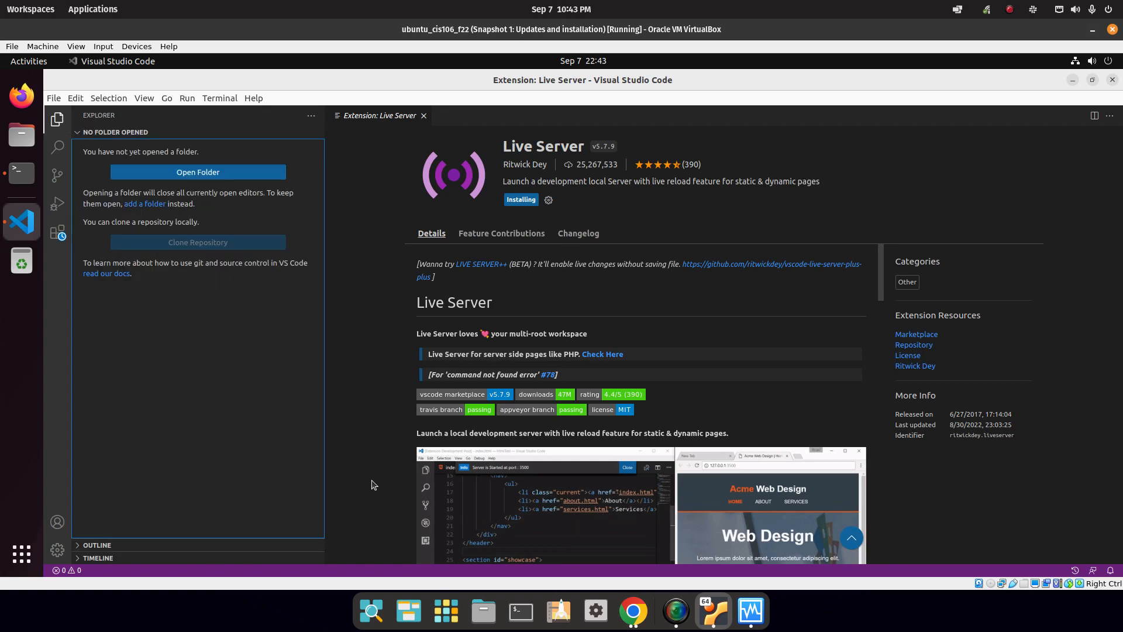
# Copy the apt purge command from the lab instructions page.
pyautogui.click(634, 611)
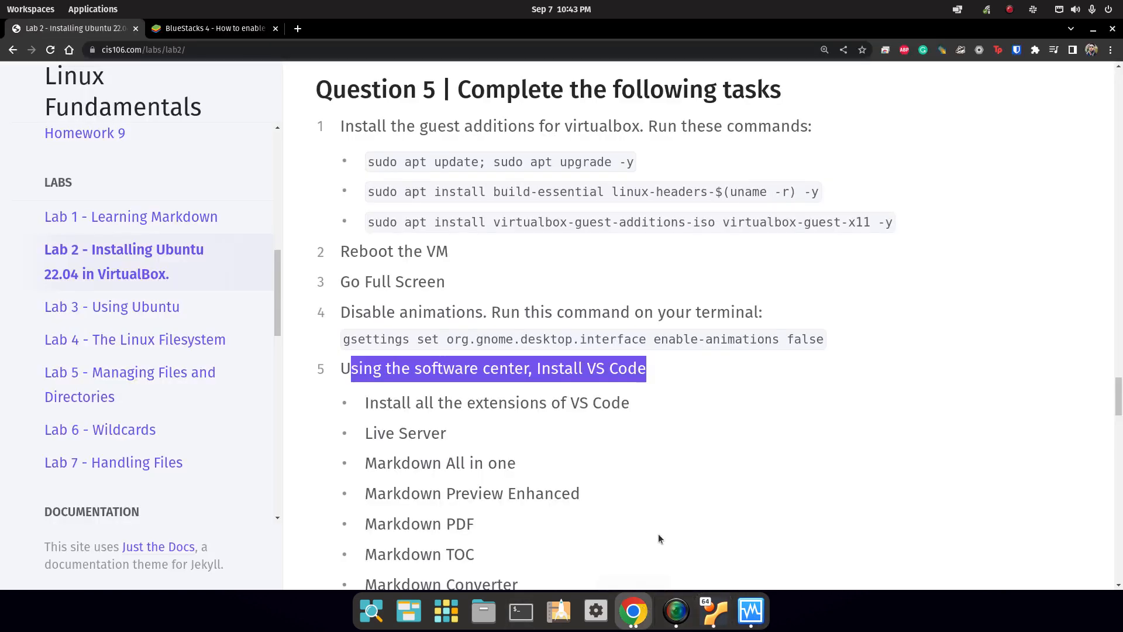
pyautogui.scroll(-5, 404, 352)
pyautogui.scroll(-2, 379, 332)
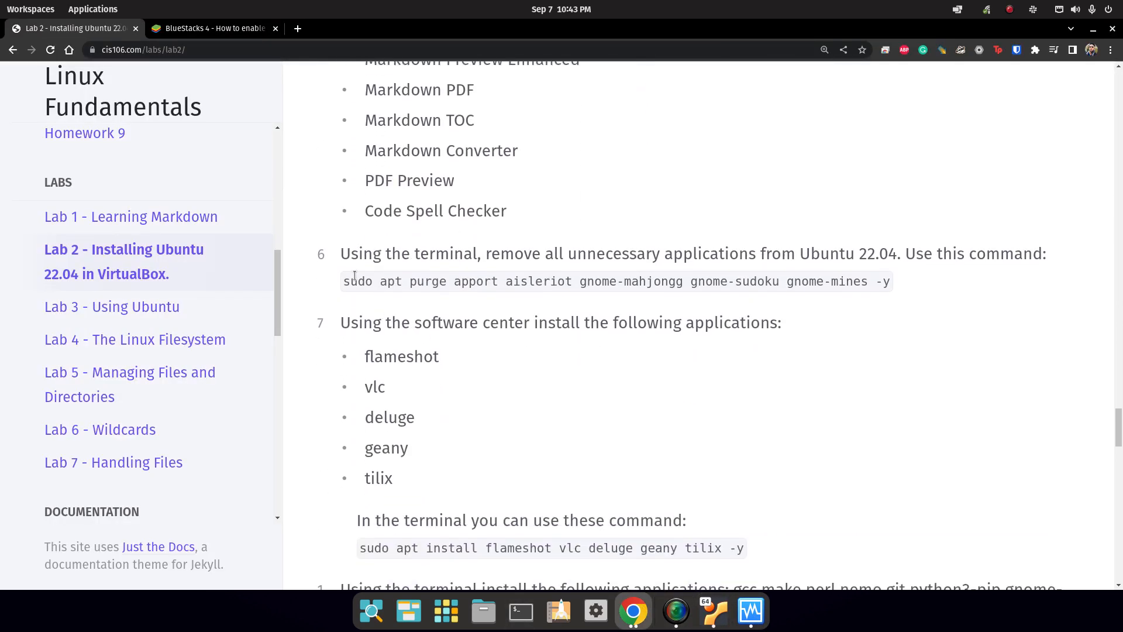
pyautogui.moveTo(891, 281)
pyautogui.mouseDown()
pyautogui.moveTo(344, 278)
pyautogui.moveTo(895, 289)
pyautogui.mouseUp()
pyautogui.press('super+c')
pyautogui.rightClick(344, 278)
pyautogui.press('Escape')
pyautogui.rightClick(895, 290)
pyautogui.click(872, 290)
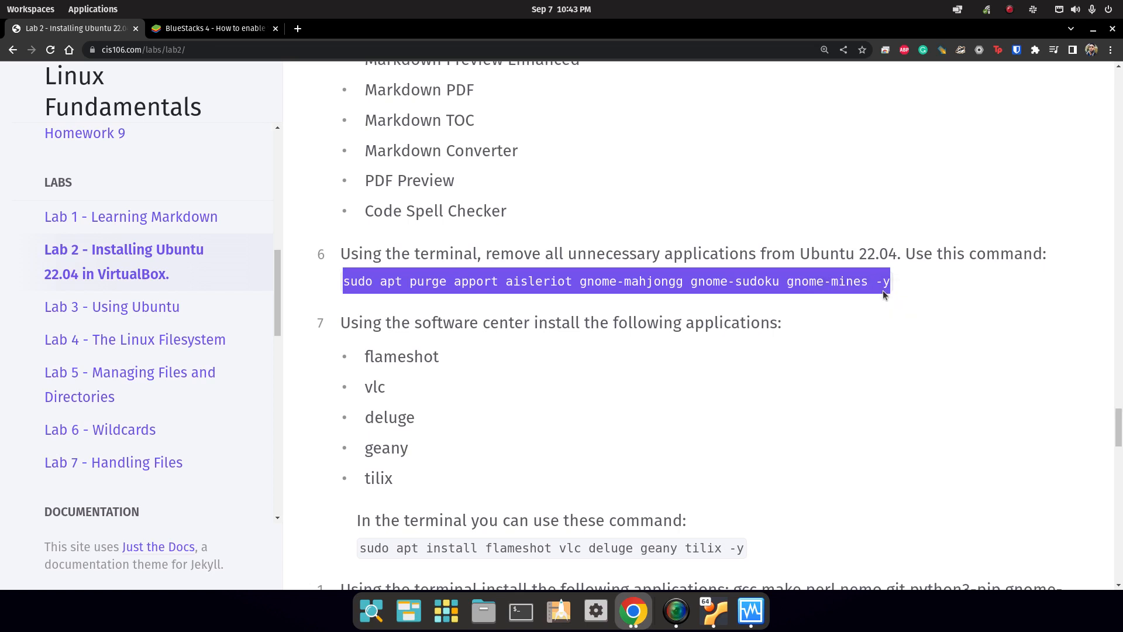
# Close VS Code, then paste and run the purge command in the guest terminal with the sudo password.
pyautogui.click(714, 612)
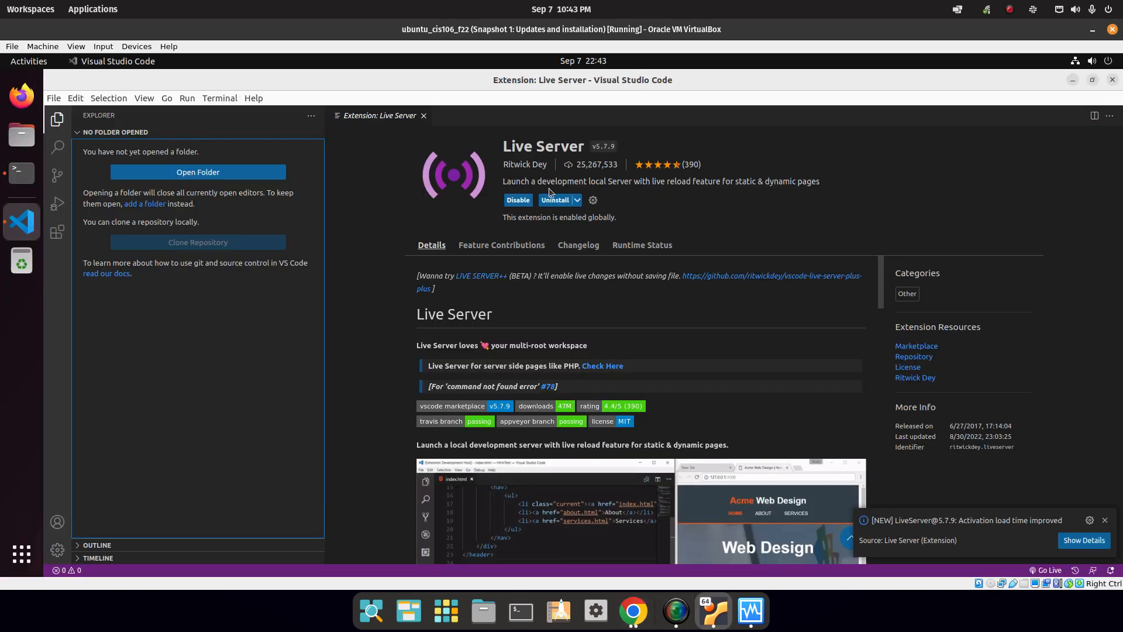
pyautogui.click(1113, 80)
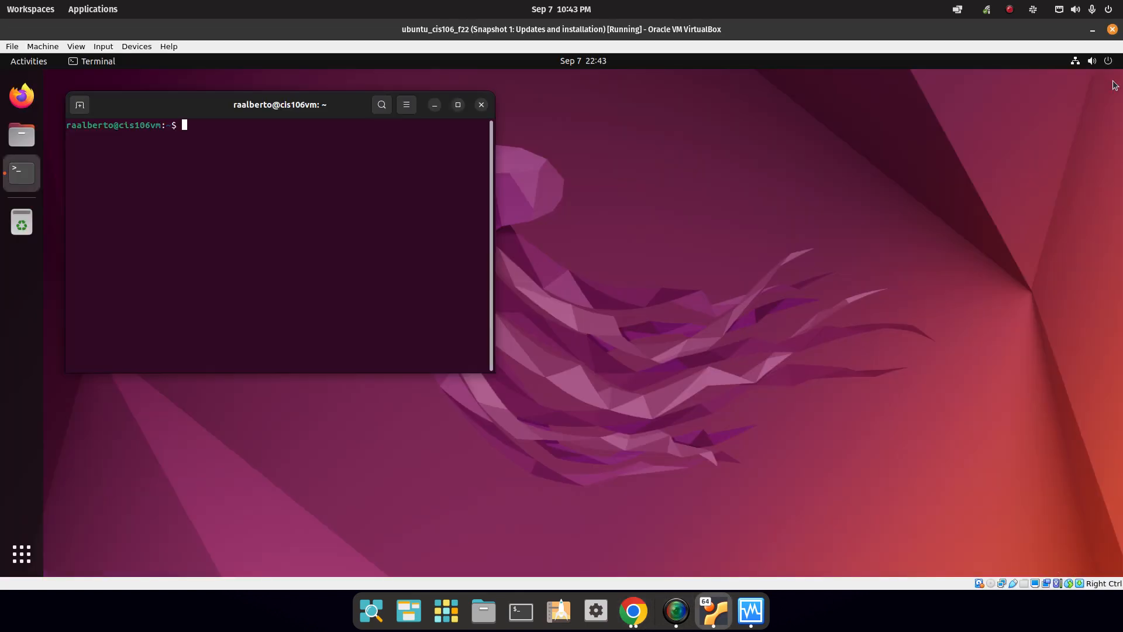
pyautogui.moveTo(248, 99); pyautogui.dragTo(526, 162)
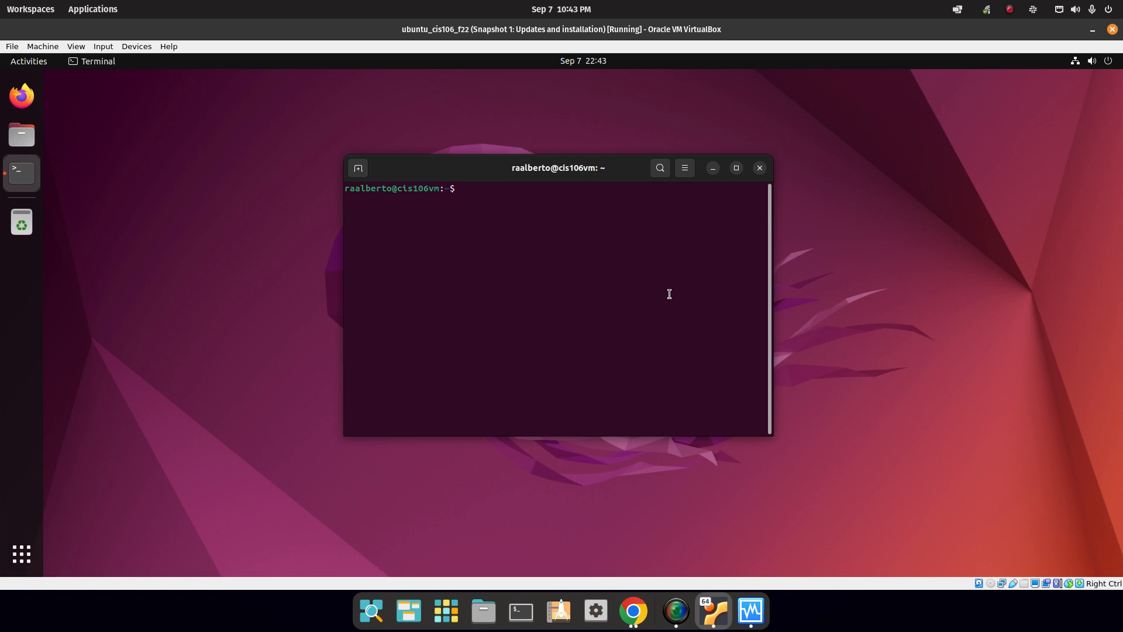
pyautogui.rightClick(598, 219)
pyautogui.click(622, 258)
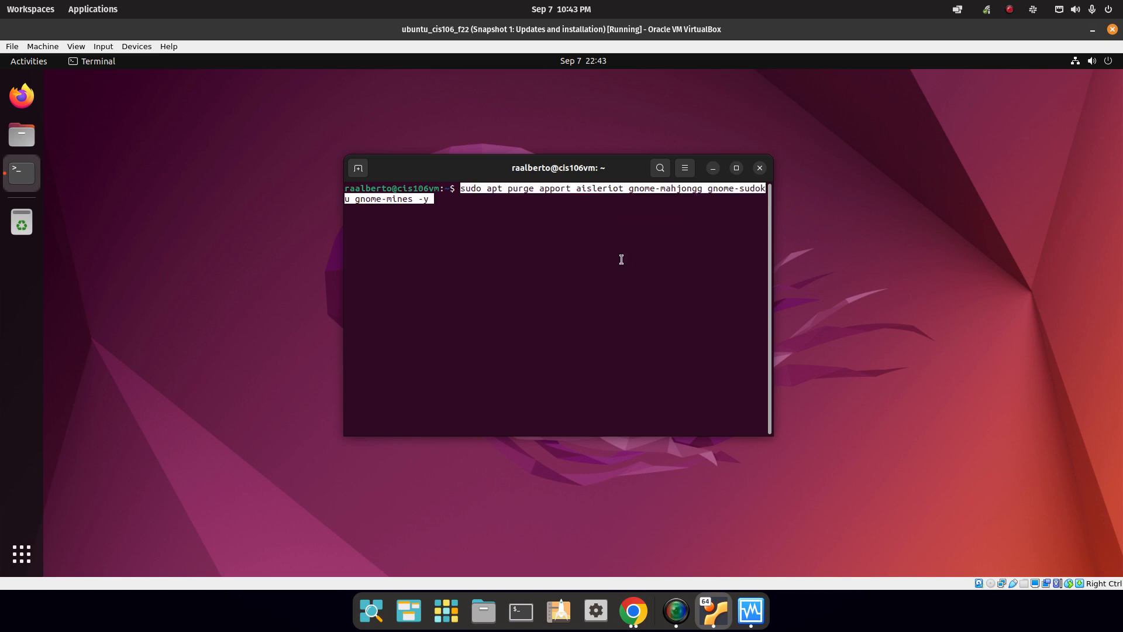
pyautogui.press('Return')
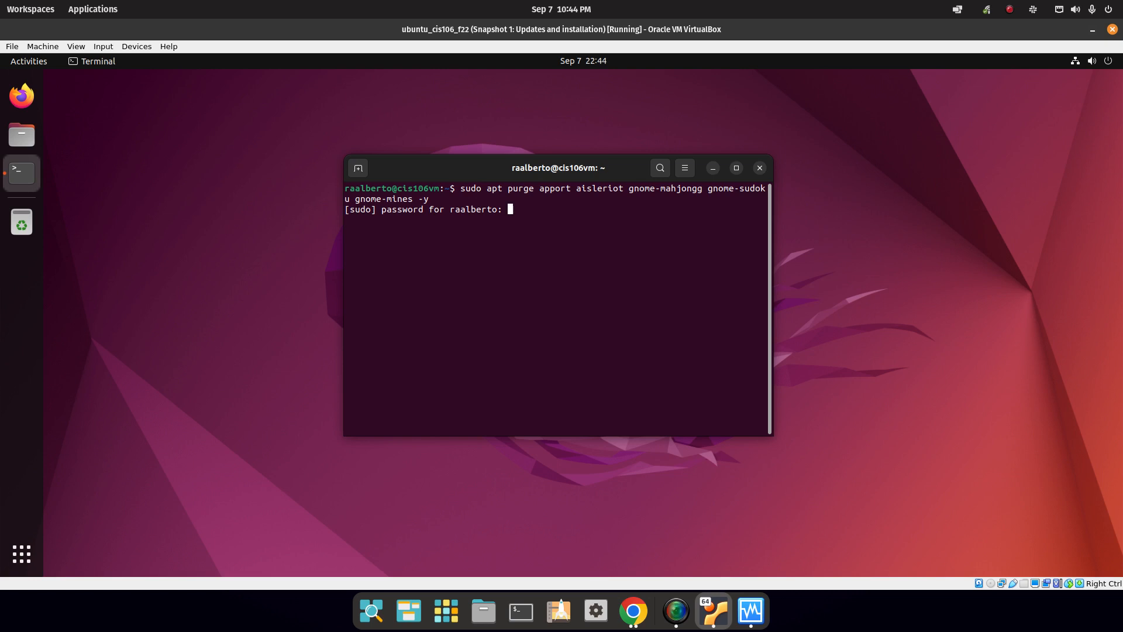
pyautogui.press('Return')
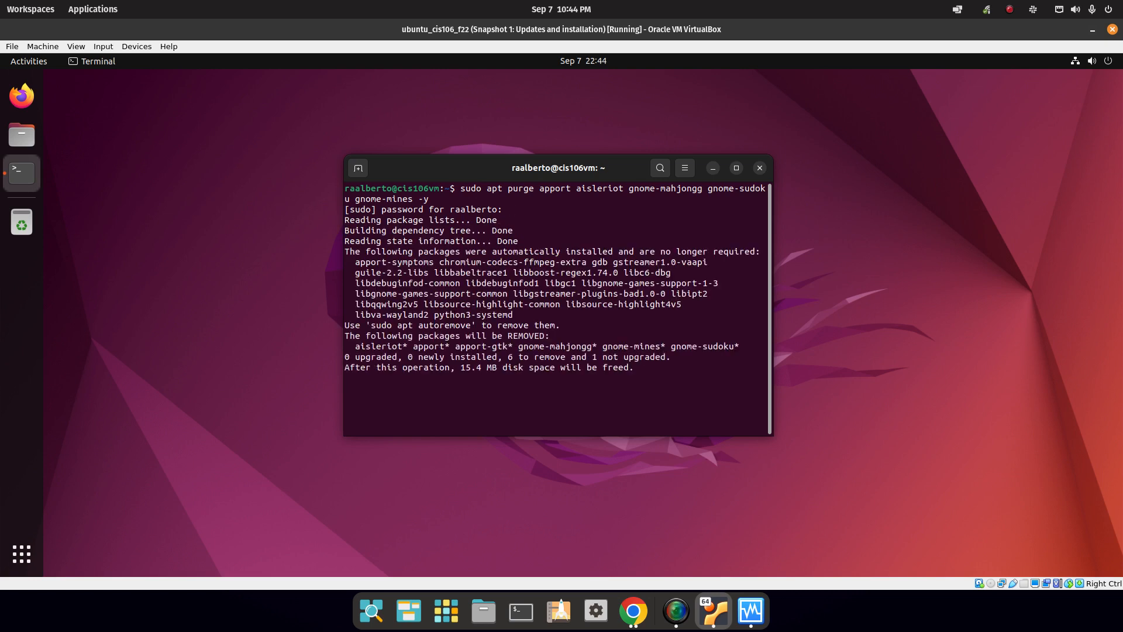
pyautogui.click(634, 612)
# Paste the apt install command for flameshot, vlc, deluge, geany and tilix into the guest terminal.
pyautogui.moveTo(343, 323); pyautogui.dragTo(612, 323)
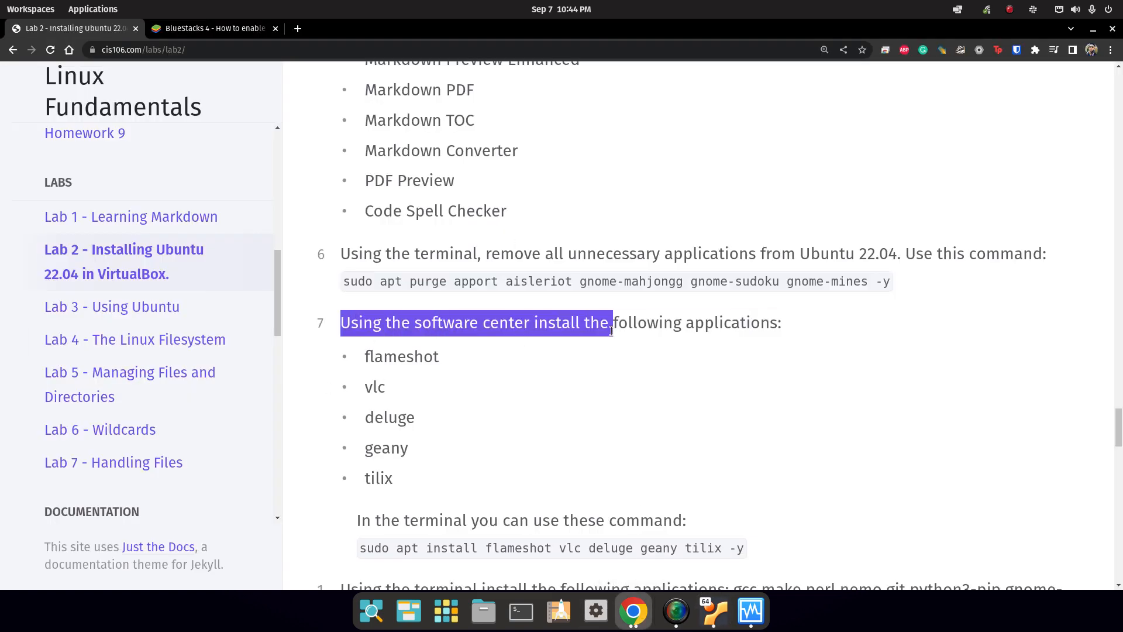
pyautogui.scroll(-2, 383, 357)
pyautogui.moveTo(373, 288); pyautogui.dragTo(409, 418)
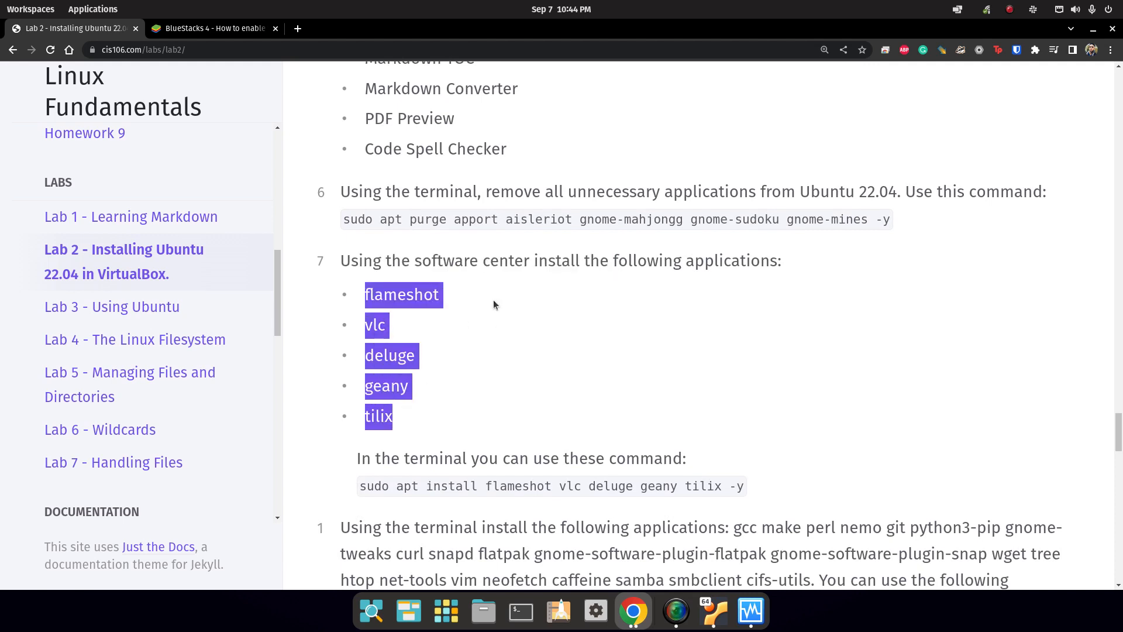
pyautogui.tripleClick(536, 487)
pyautogui.rightClick(536, 486)
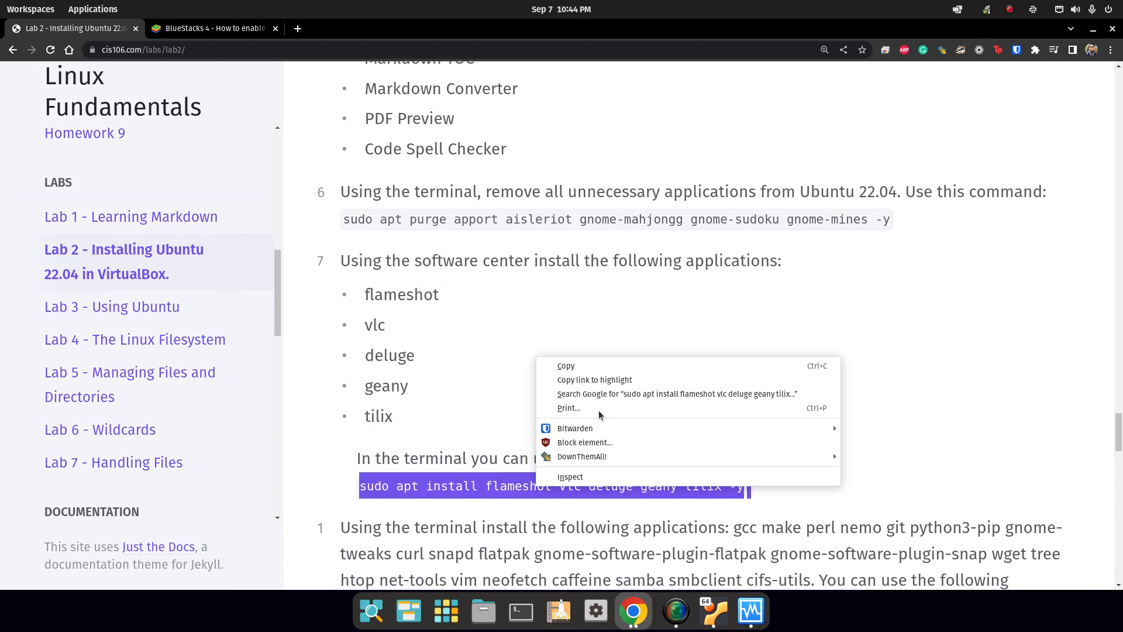
pyautogui.click(582, 367)
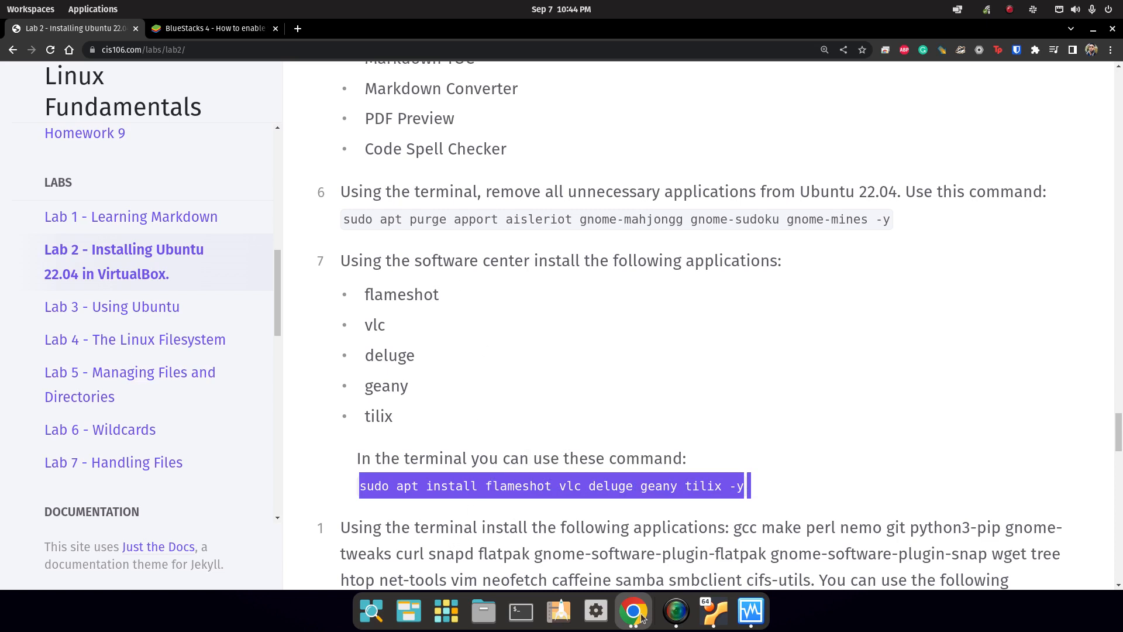
pyautogui.click(710, 614)
pyautogui.rightClick(603, 404)
pyautogui.click(648, 444)
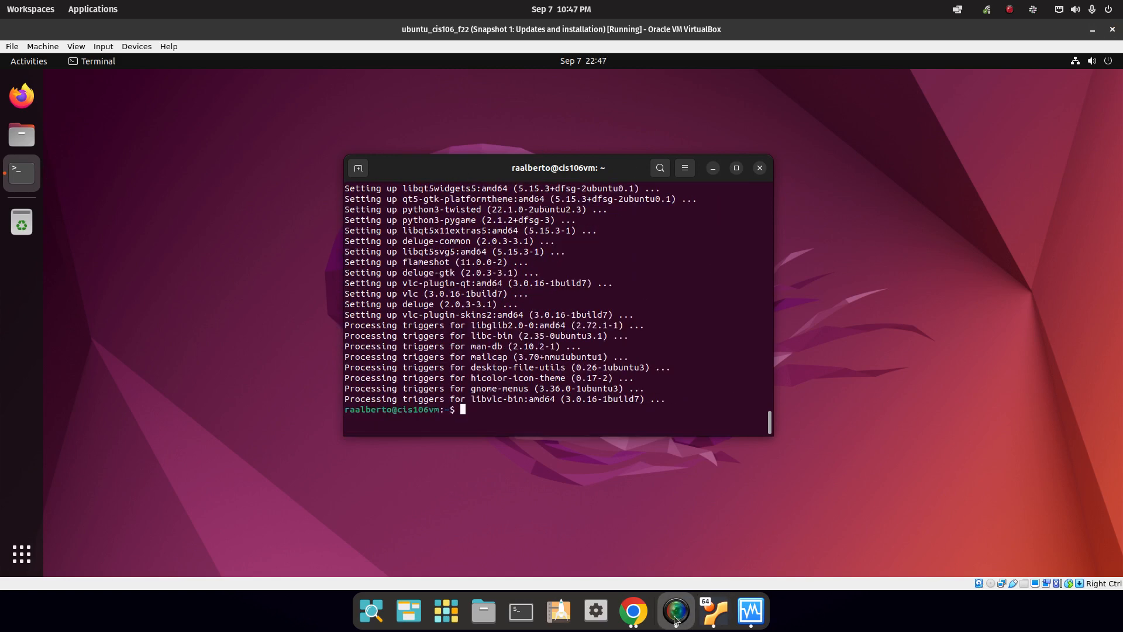
pyautogui.click(633, 611)
# Copy the gcc make perl apt install command from the lab page.
pyautogui.scroll(-2, 354, 401)
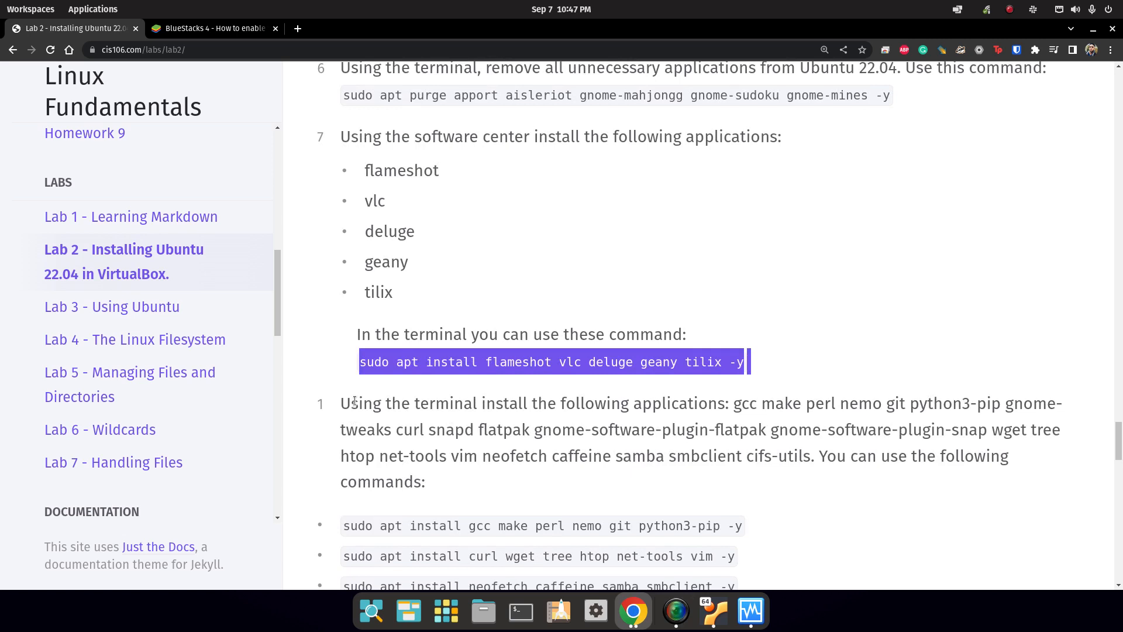
pyautogui.moveTo(362, 334); pyautogui.dragTo(550, 337)
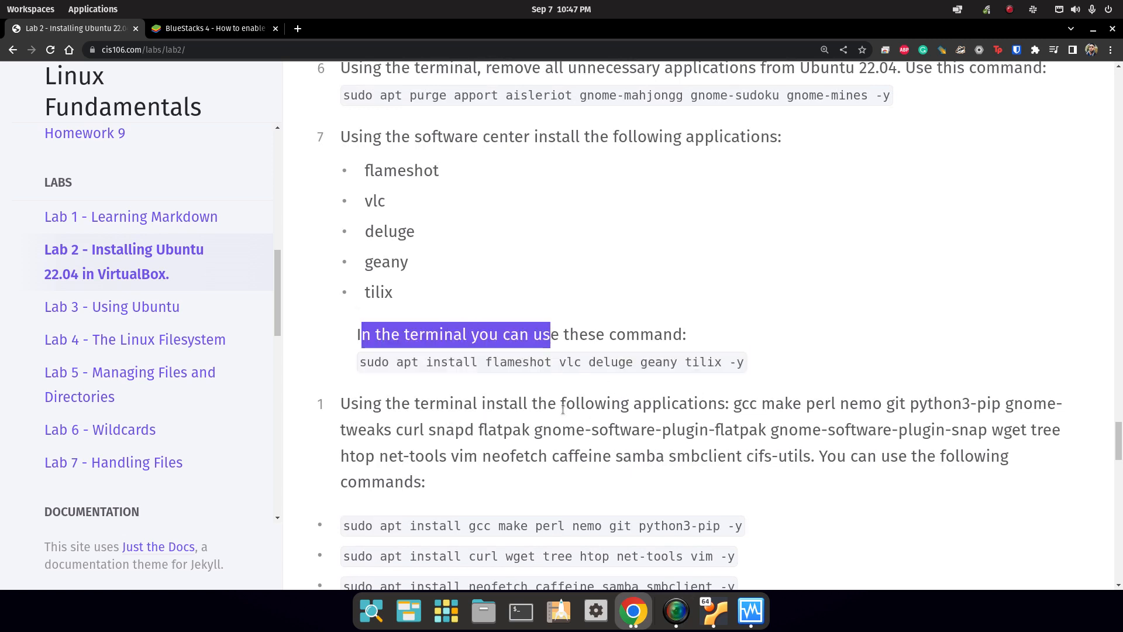
pyautogui.moveTo(351, 404); pyautogui.dragTo(671, 404)
pyautogui.scroll(-2, 585, 537)
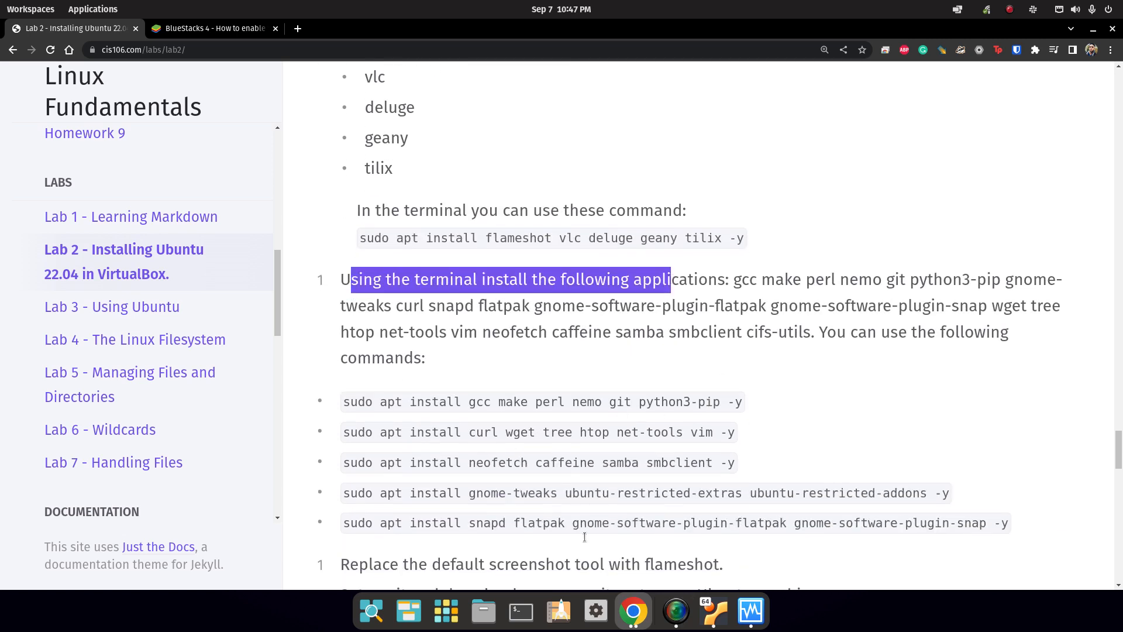
pyautogui.tripleClick(664, 341)
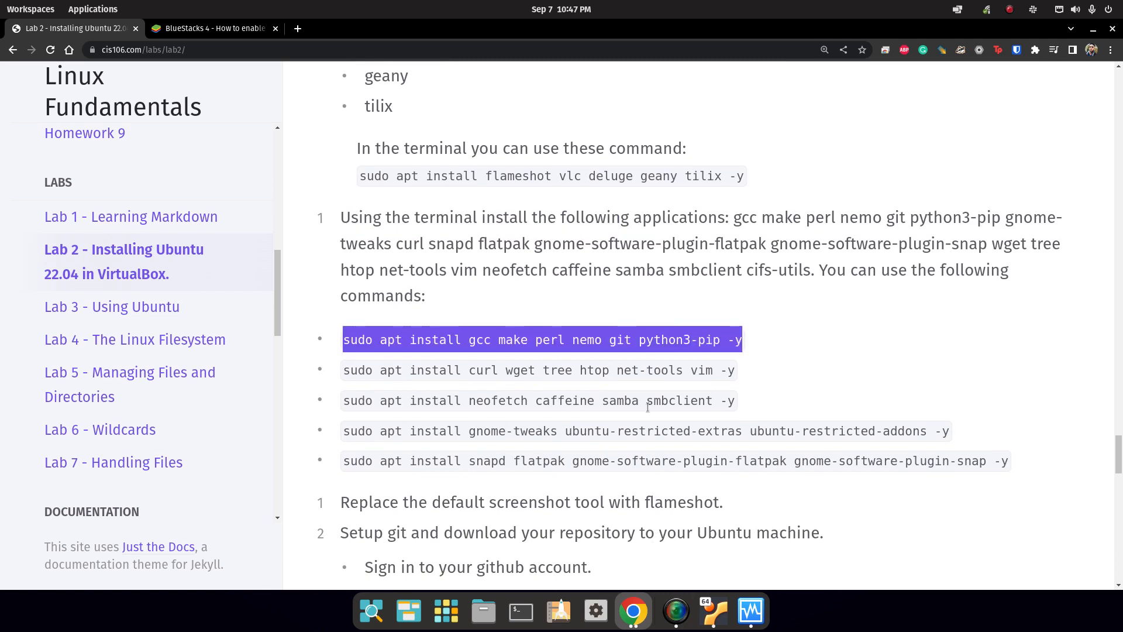
pyautogui.rightClick(530, 327)
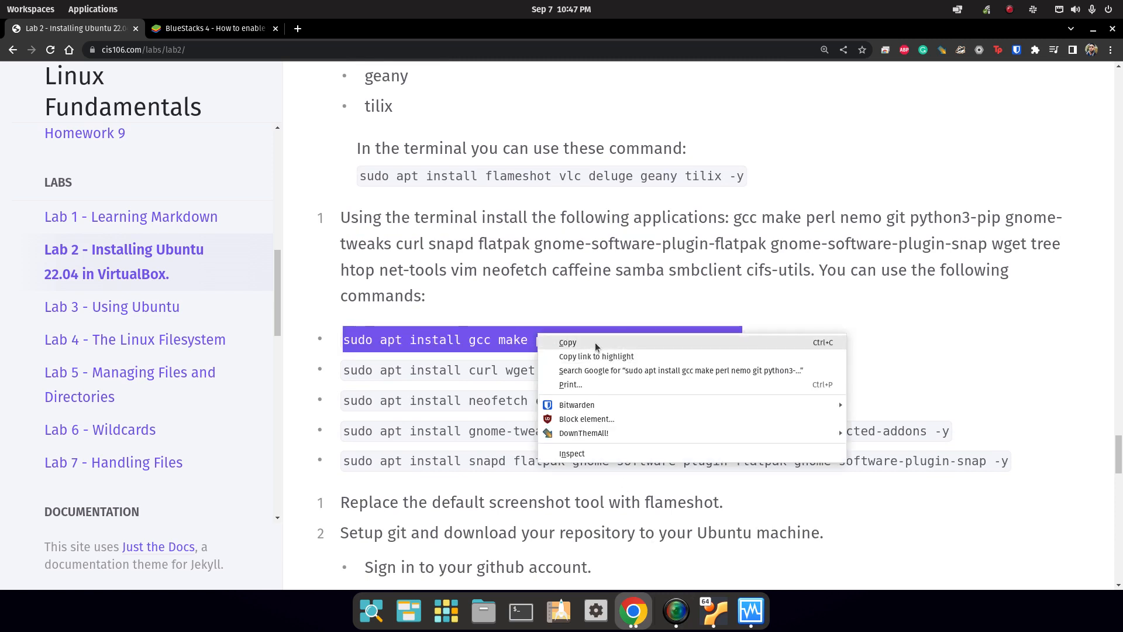
pyautogui.click(556, 341)
# In the Ubuntu VM, start a new Text Editor document and paste the first apt install line.
pyautogui.click(714, 611)
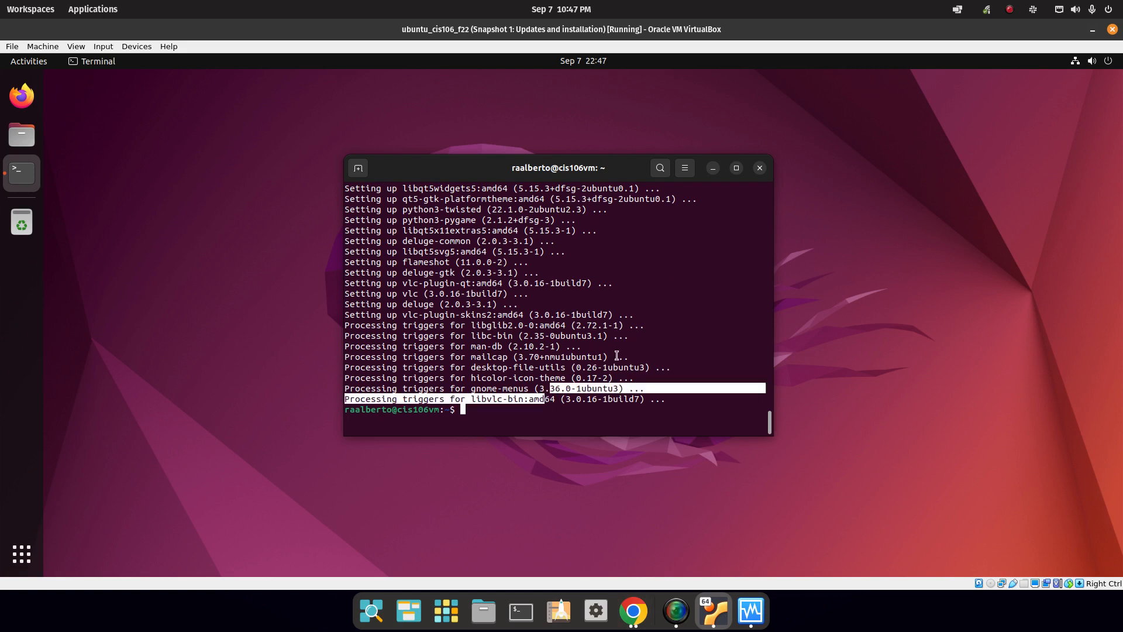
pyautogui.rightClick(582, 416)
pyautogui.click(708, 349)
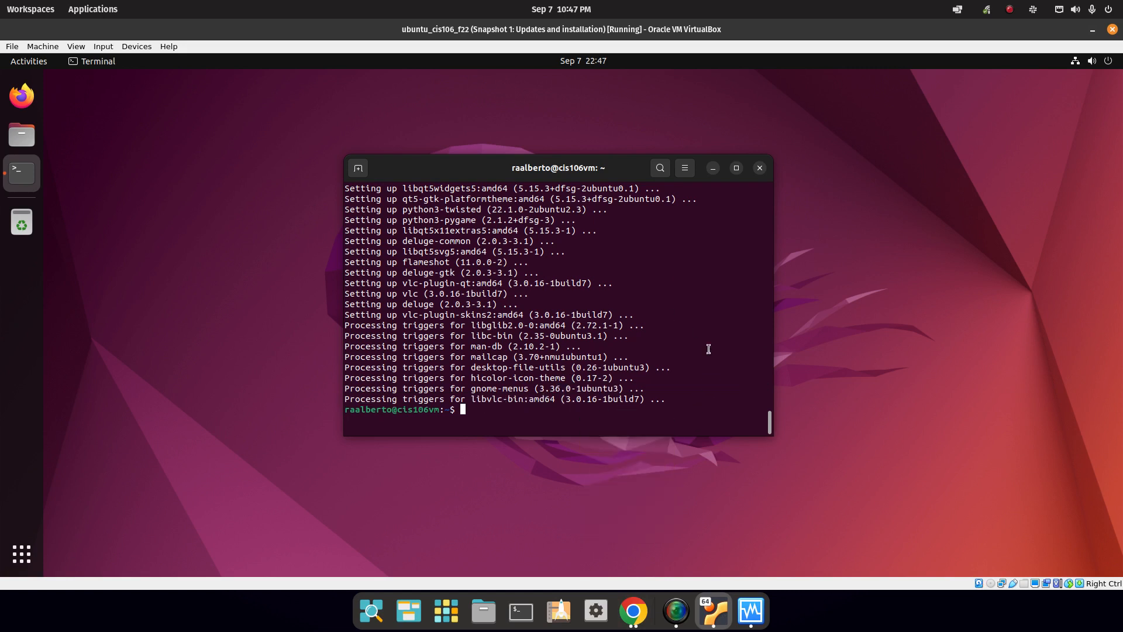
pyautogui.click(18, 563)
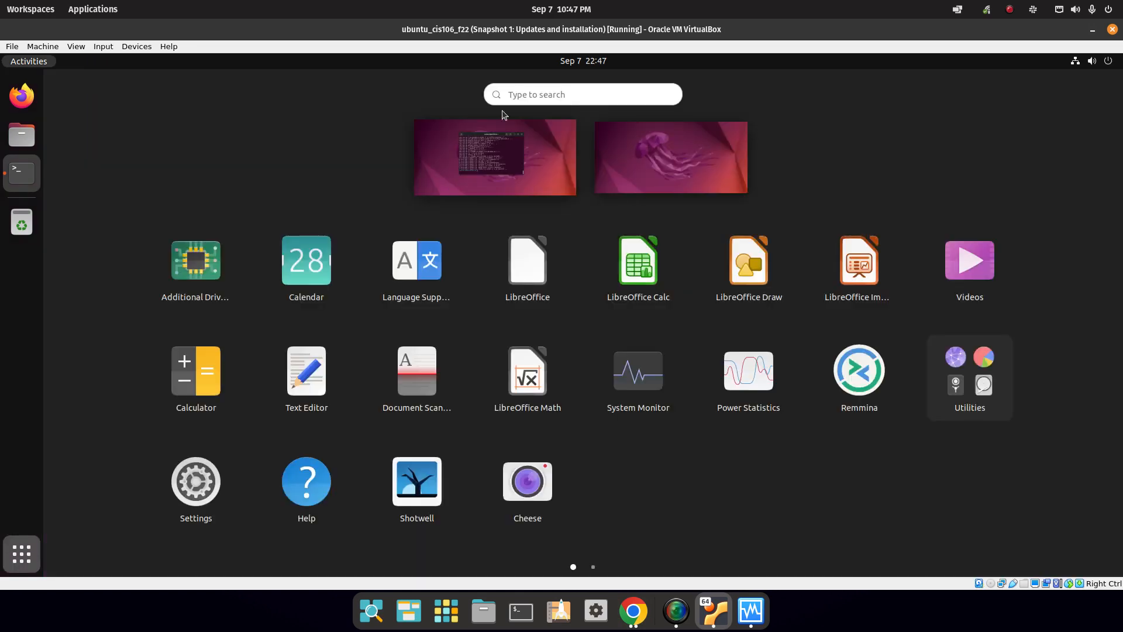
pyautogui.write('text')
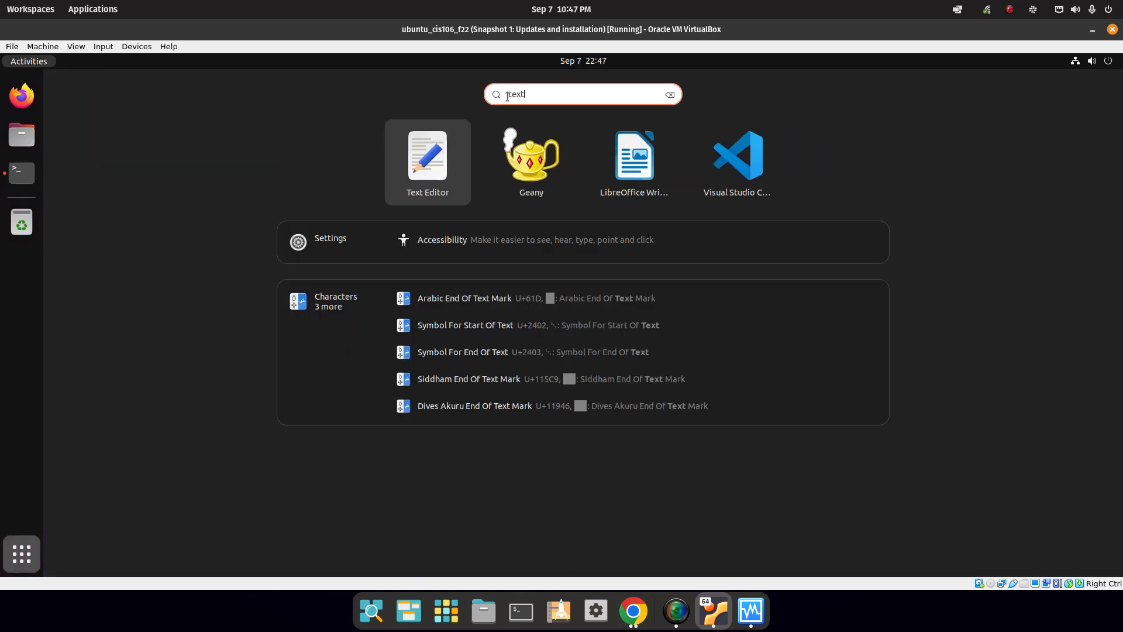
pyautogui.click(436, 142)
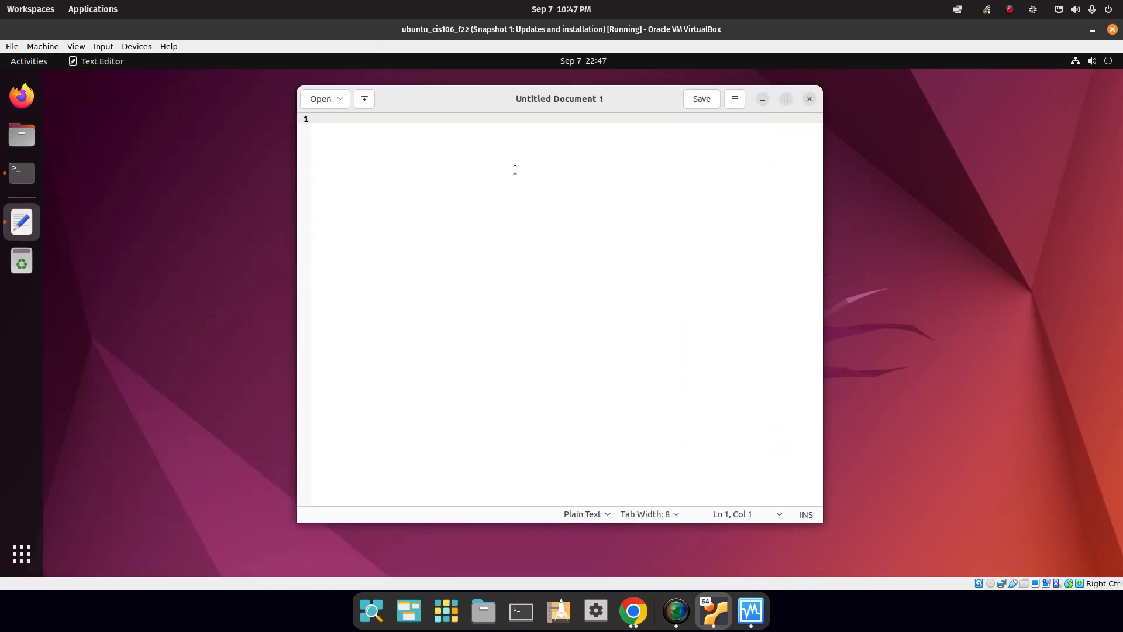
pyautogui.rightClick(515, 167)
pyautogui.click(544, 230)
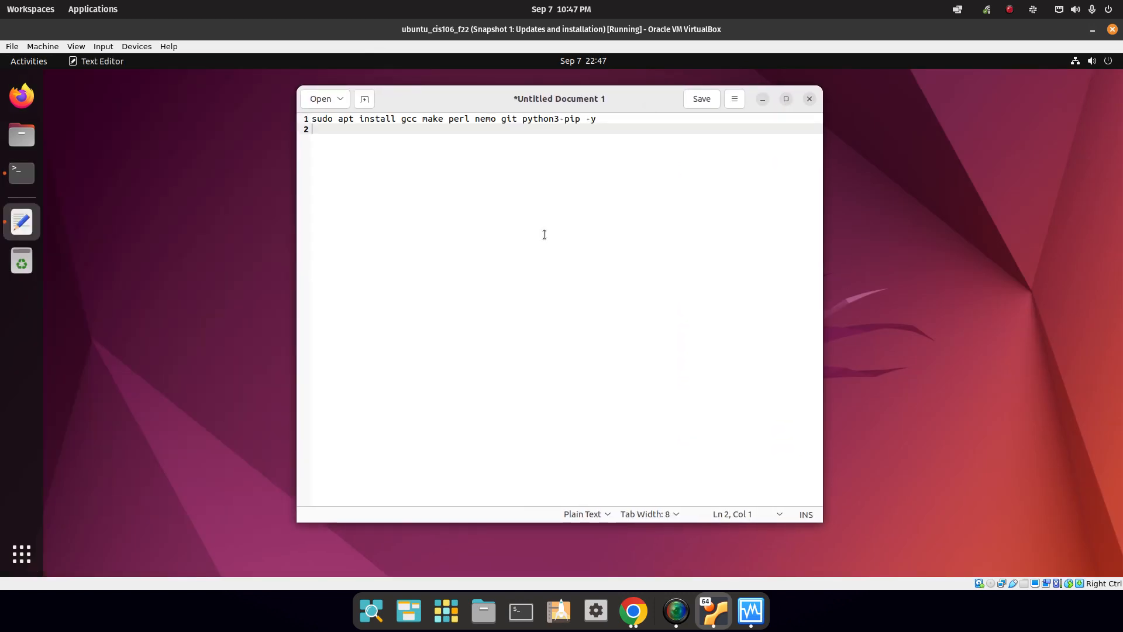
# Copy the remaining four apt install lines from the lab page and paste them below the first.
pyautogui.hotkey('alt', 'Tab')
pyautogui.click(789, 206)
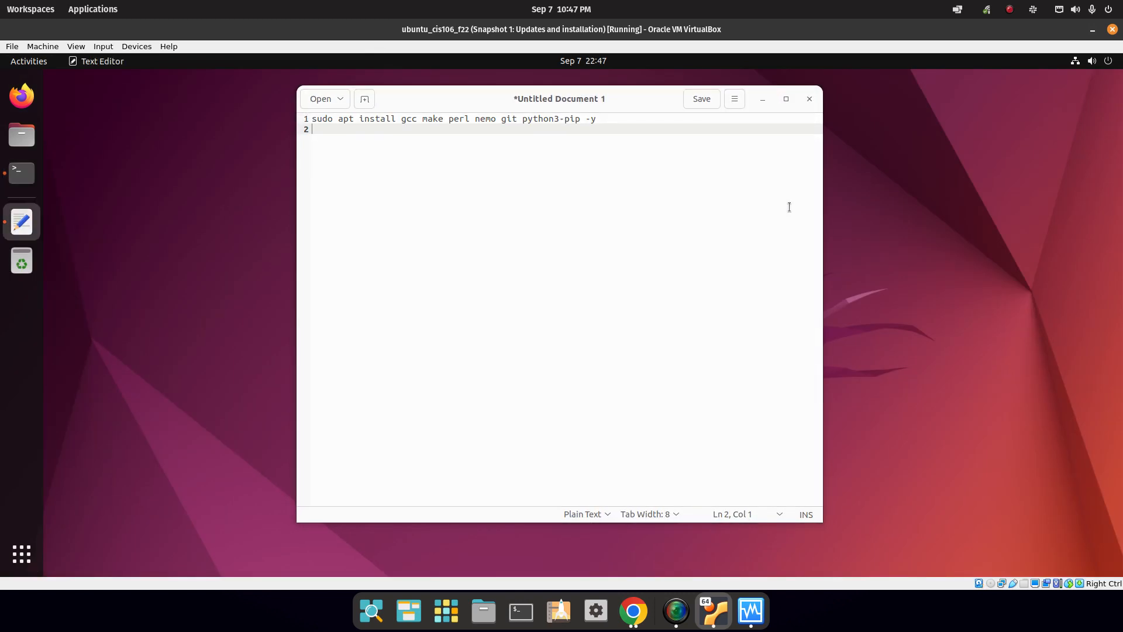
pyautogui.click(631, 613)
pyautogui.moveTo(393, 431); pyautogui.dragTo(344, 431)
pyautogui.moveTo(344, 370); pyautogui.dragTo(760, 481)
pyautogui.hotkey('alt', 'Tab')
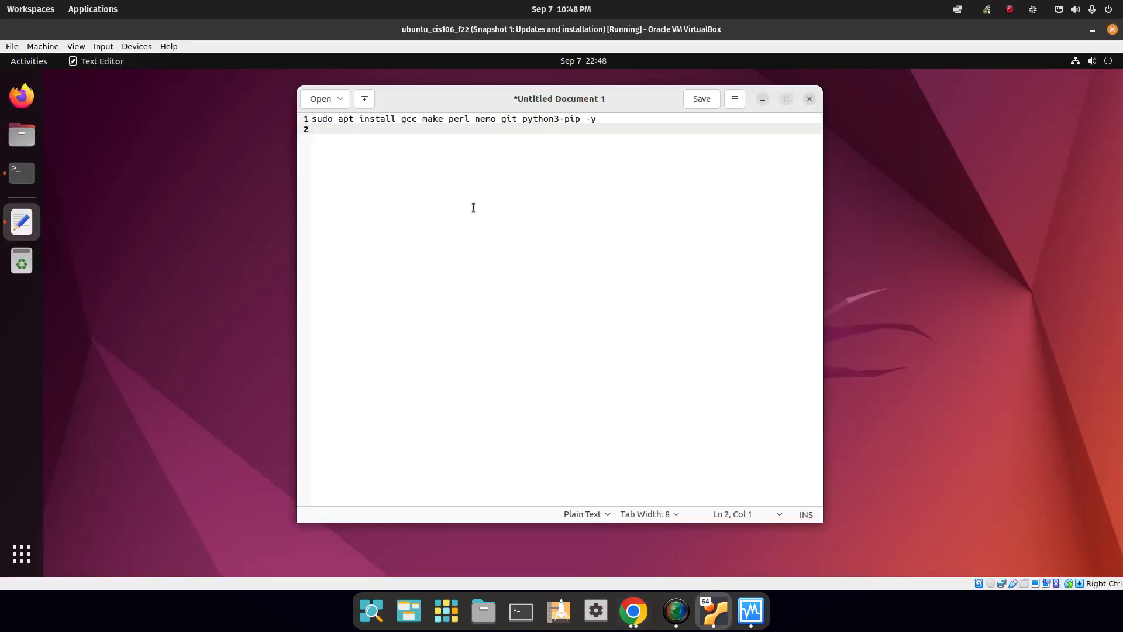
pyautogui.rightClick(472, 179)
pyautogui.click(523, 248)
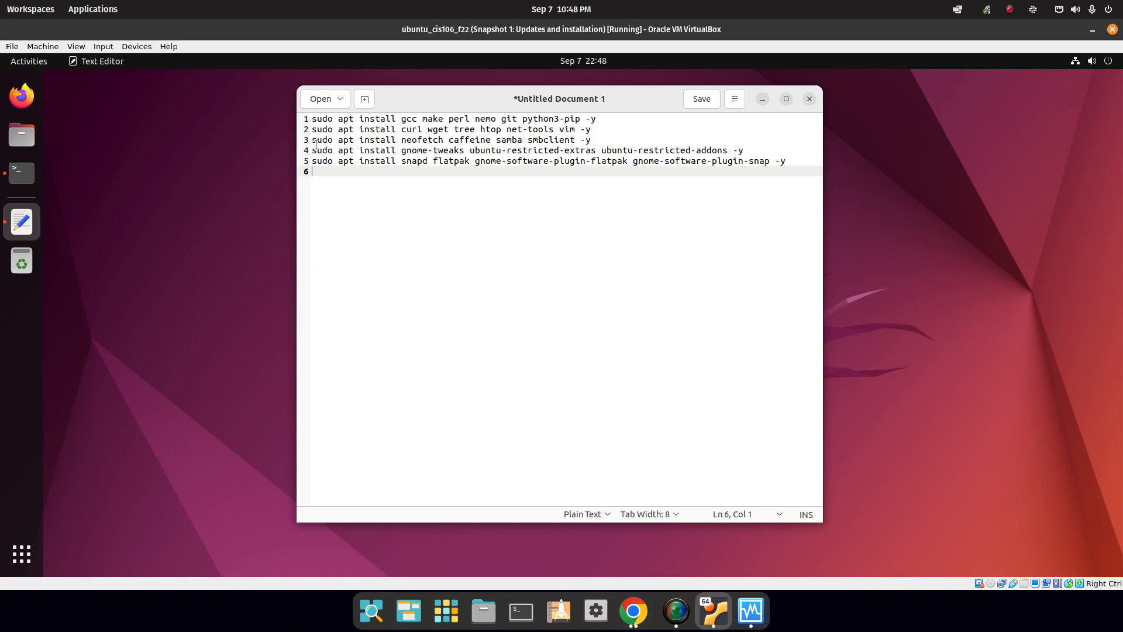
pyautogui.click(708, 99)
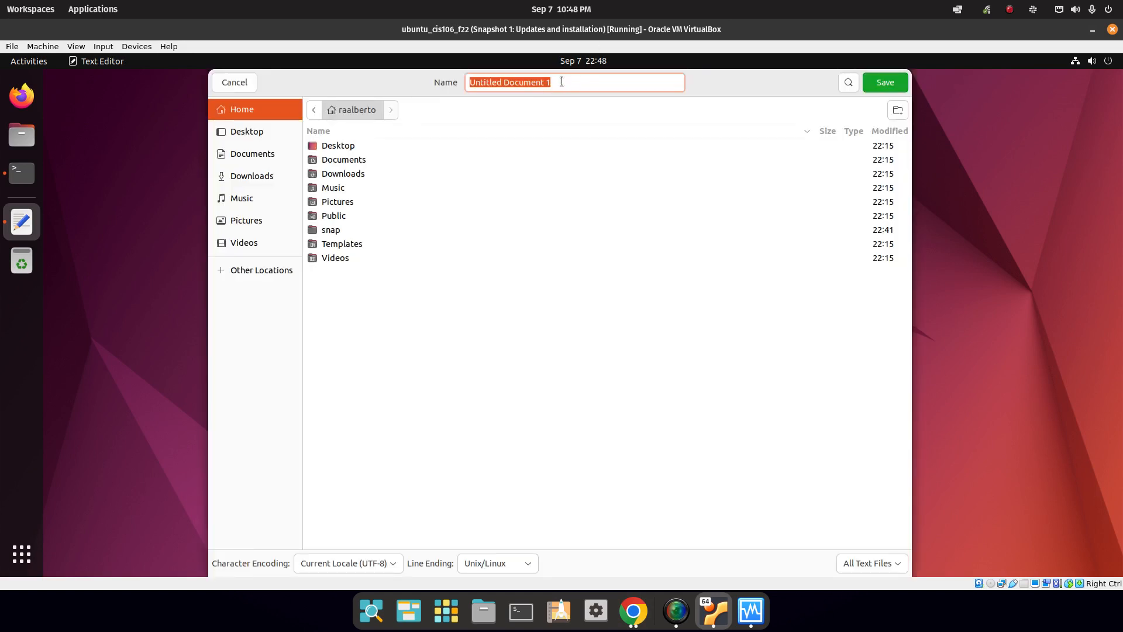
# Save the document as installprograms.sh in the home folder.
pyautogui.press('BackSpace')
pyautogui.write('ins')
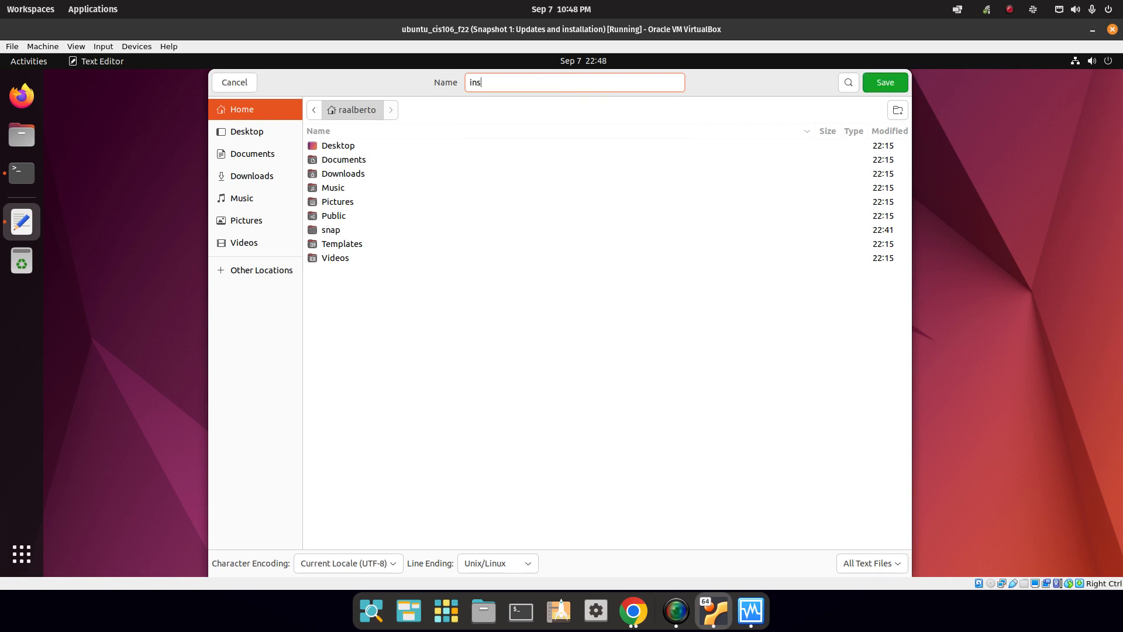
pyautogui.write('tallprograms.sh')
pyautogui.click(887, 85)
# Add a !#/bin/bash line above the commands, save again and close the Text Editor.
pyautogui.hotkey('ctrl', 'Home')
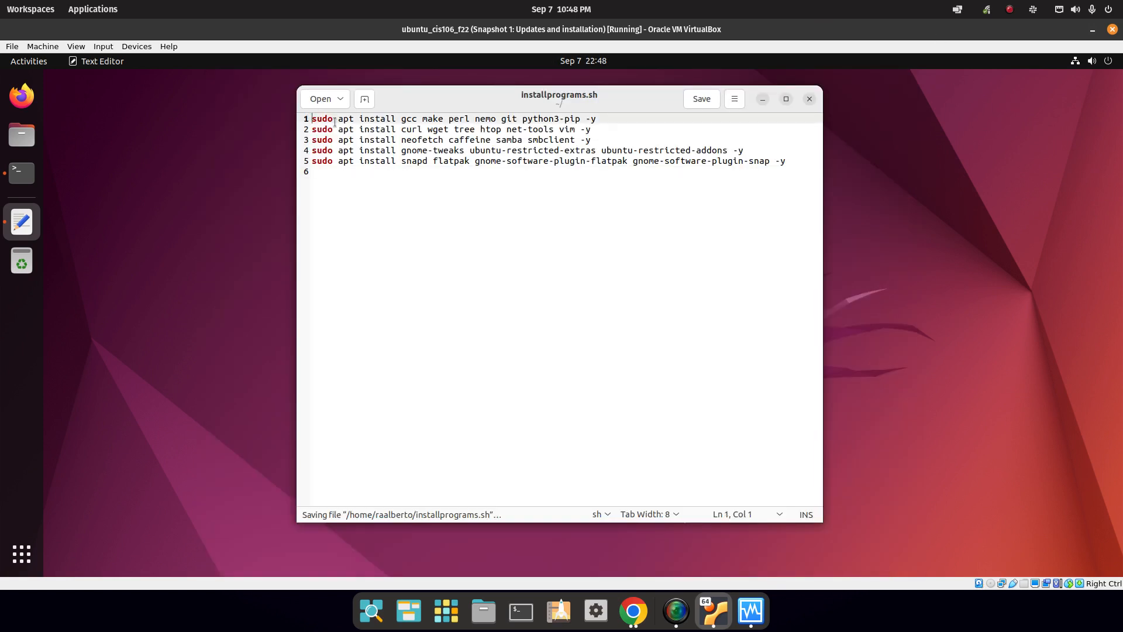
pyautogui.press('Return')
pyautogui.press('Up')
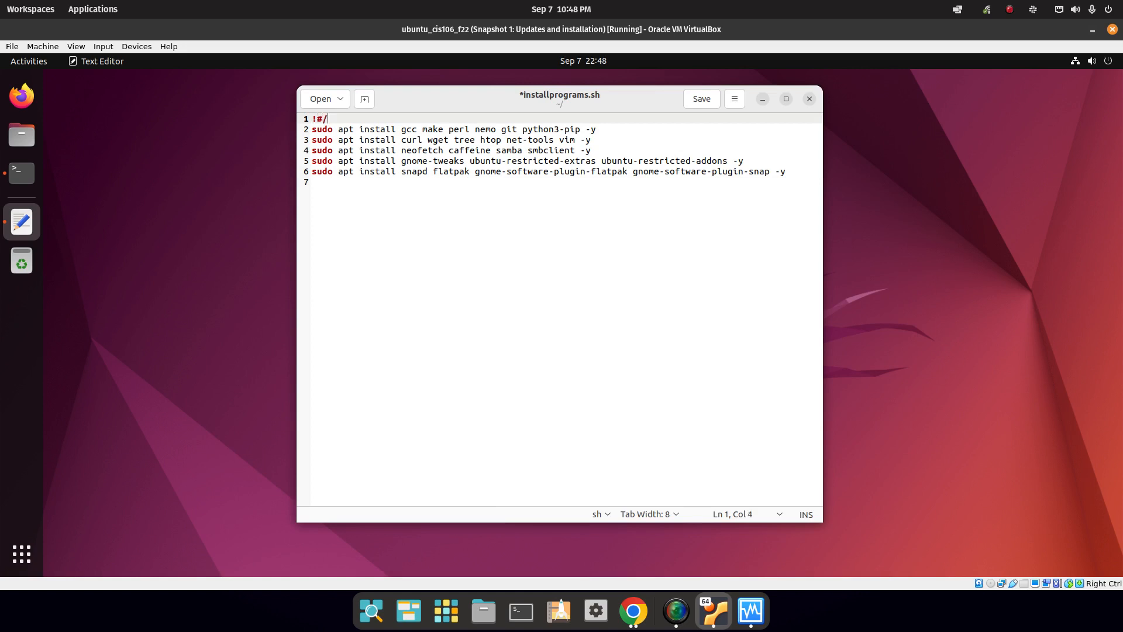
pyautogui.write('!#/bin/bashj')
pyautogui.click(701, 99)
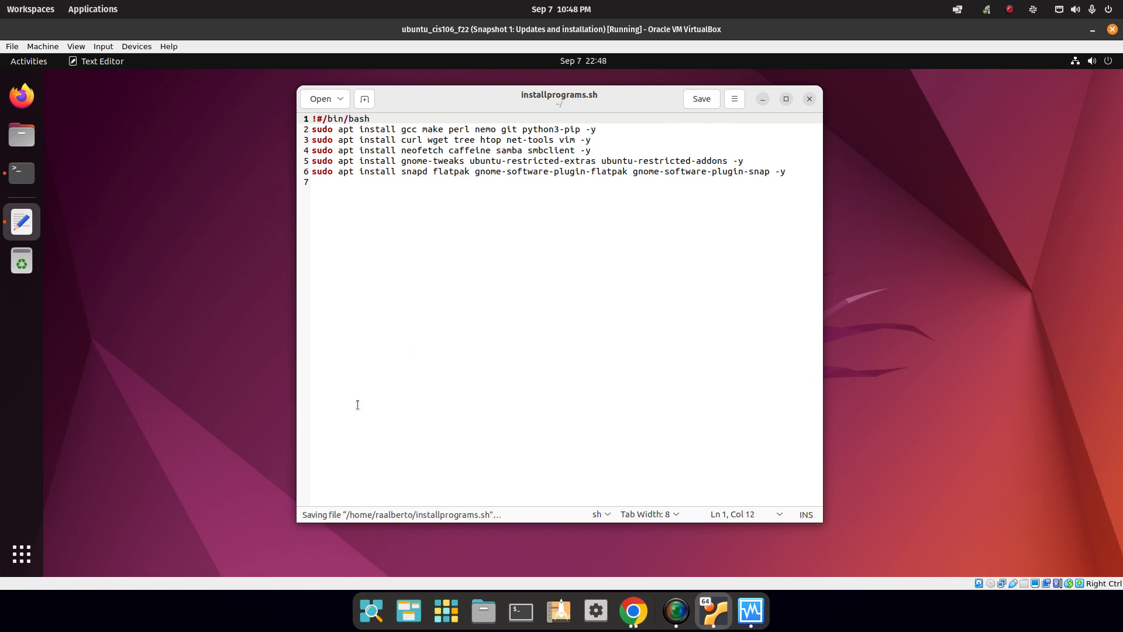
pyautogui.click(810, 100)
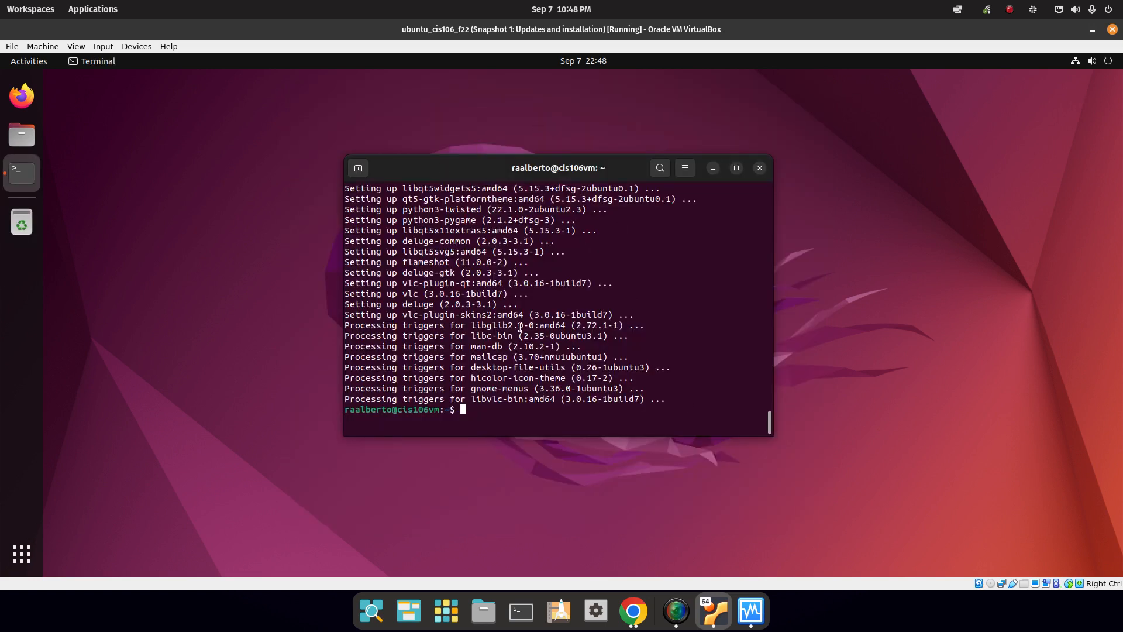
# In the Home folder, tick 'Allow executing file as program' in installprograms.sh's Permissions, then close Files.
pyautogui.moveTo(508, 178); pyautogui.dragTo(646, 140)
pyautogui.click(400, 310)
pyautogui.doubleClick(401, 309)
pyautogui.rightClick(764, 111)
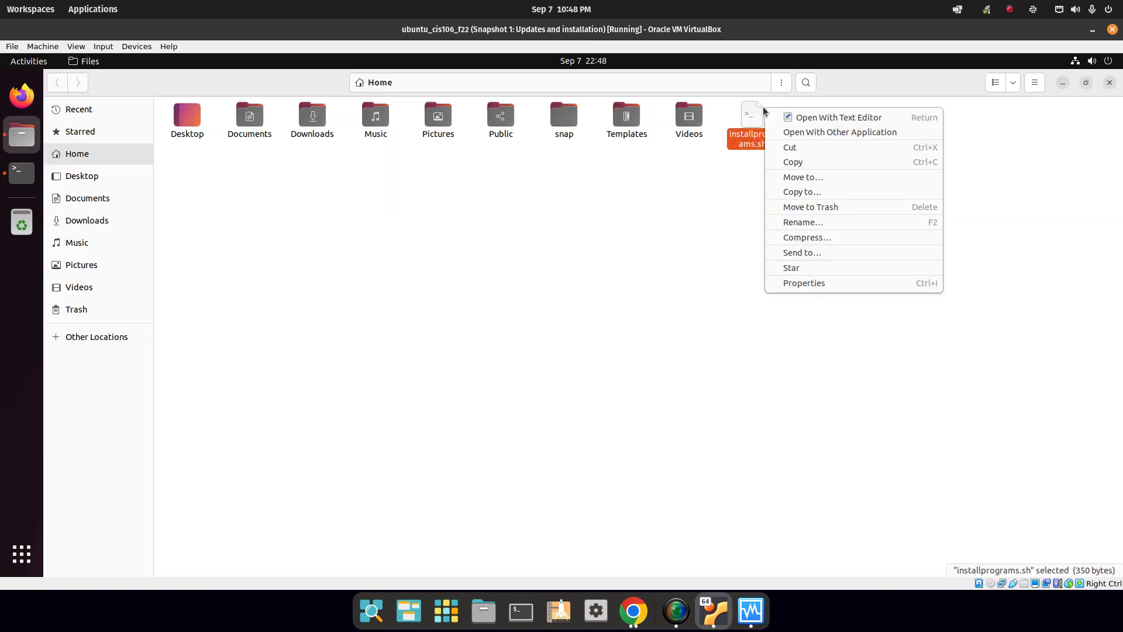
pyautogui.click(805, 284)
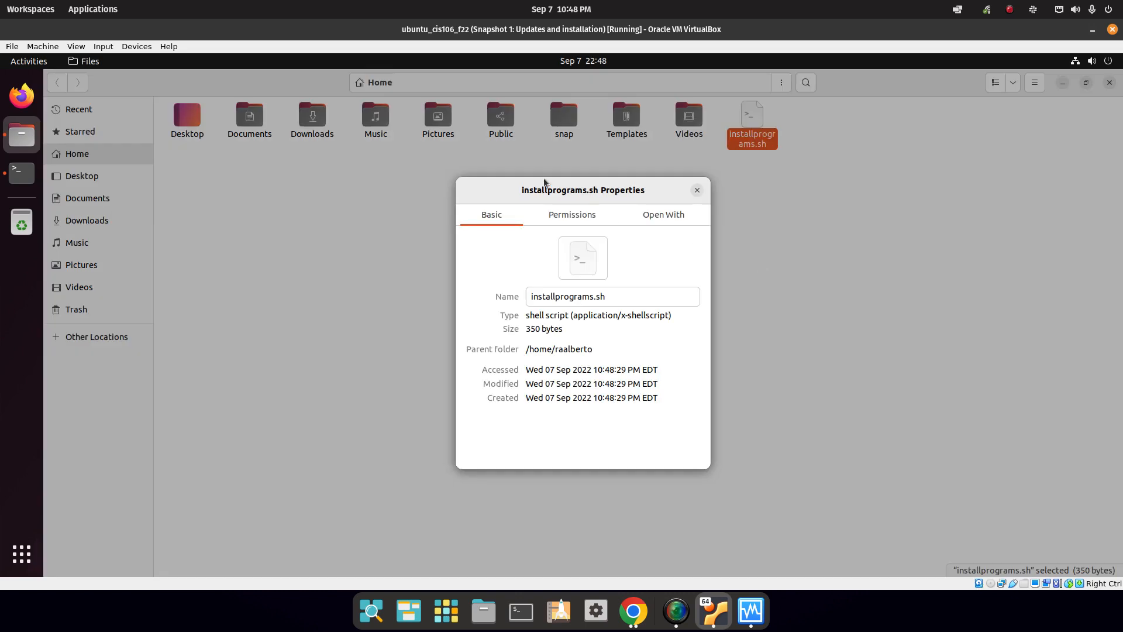
pyautogui.click(573, 216)
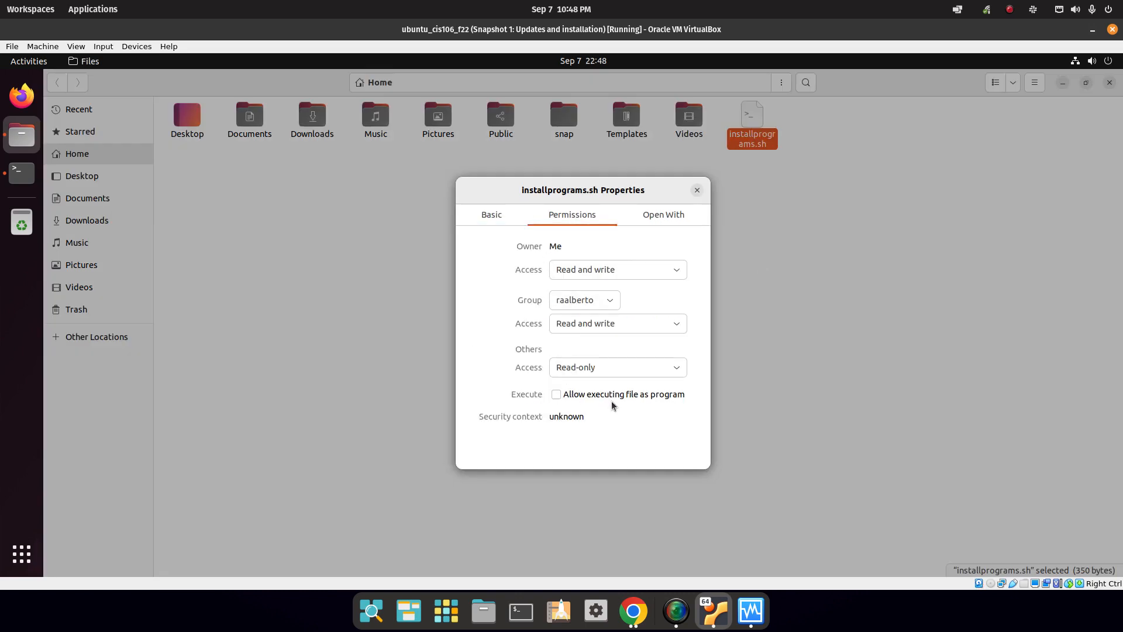
pyautogui.click(562, 395)
pyautogui.click(697, 190)
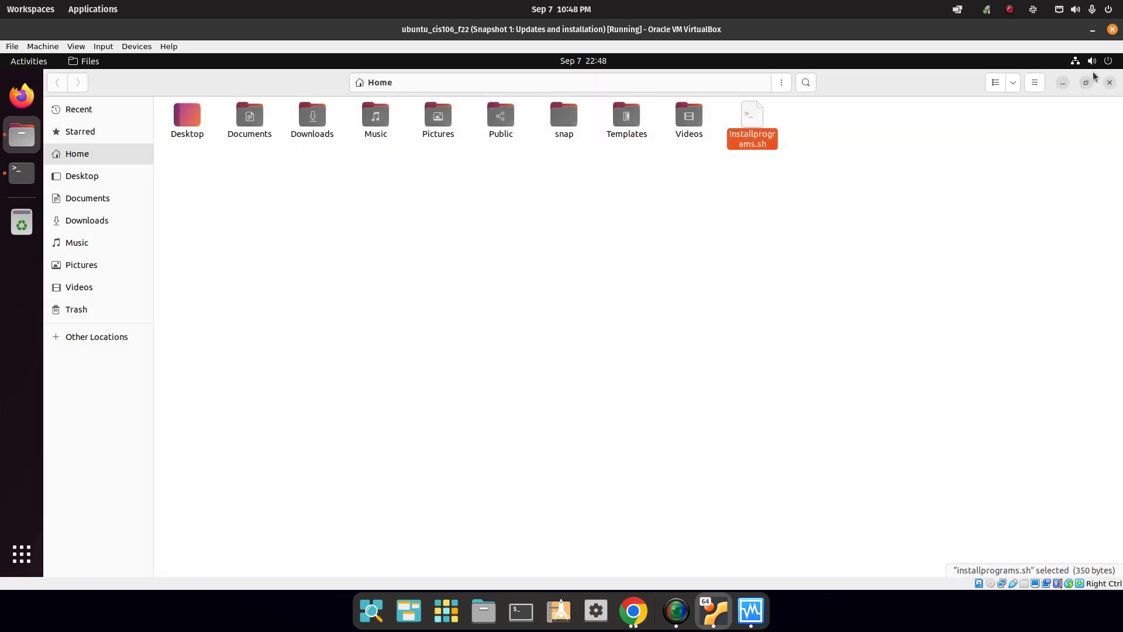
pyautogui.click(1110, 82)
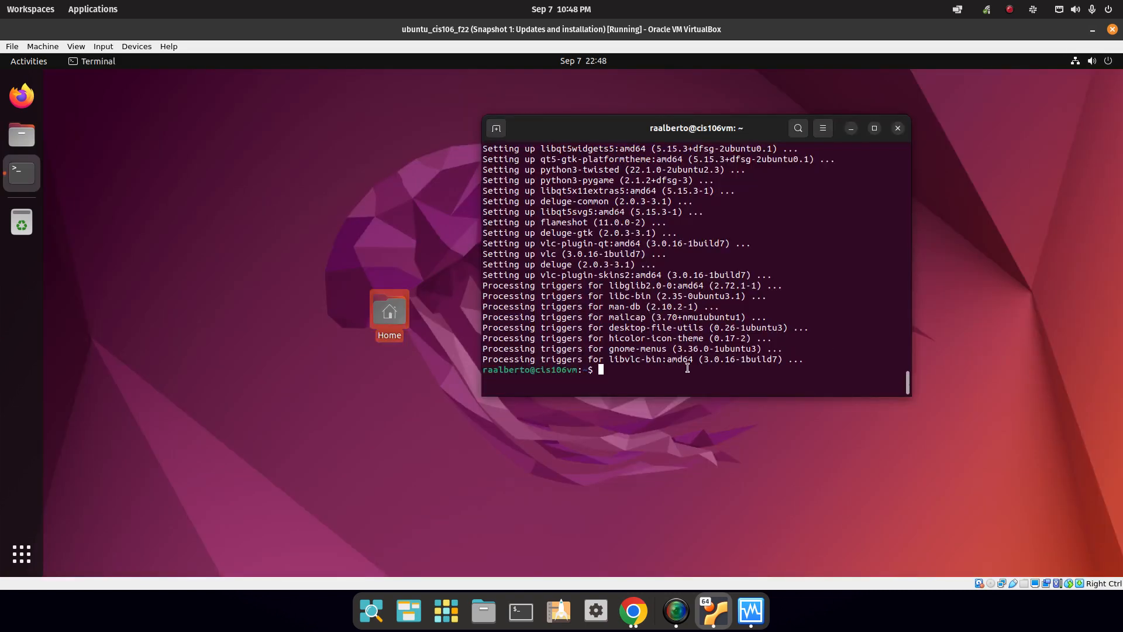
# Run ./installprograms.sh in the VM terminal to start installing the packages.
pyautogui.write('./in')
pyautogui.press('Tab')
pyautogui.press('Return')
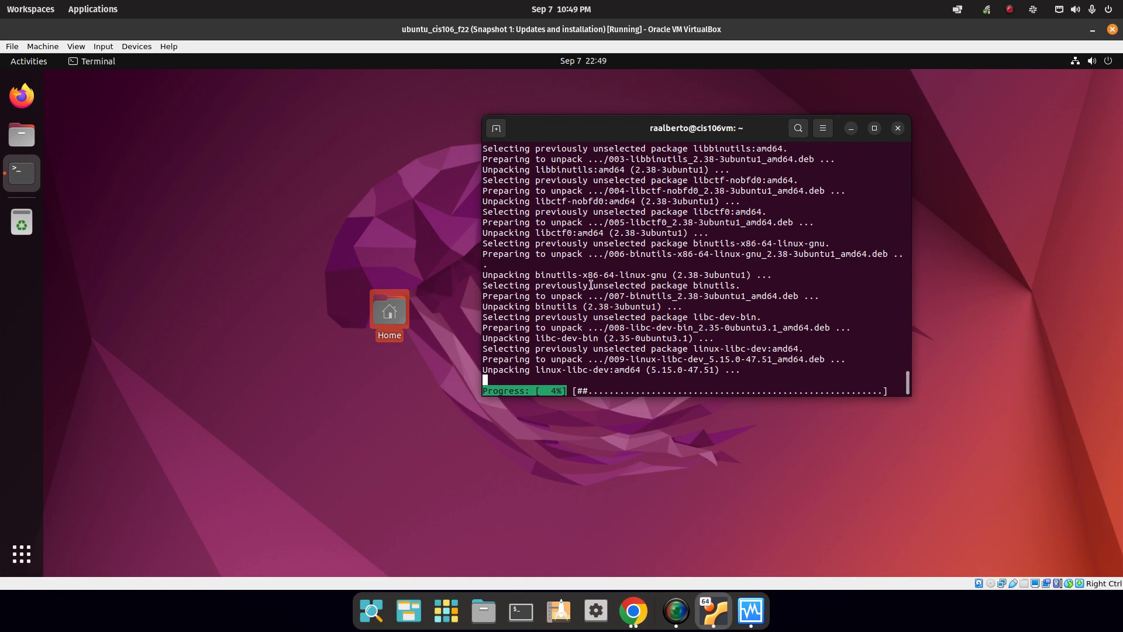
# Switch back to the lab page in Chrome and scroll to the next step.
pyautogui.click(643, 615)
pyautogui.scroll(-3, 482, 338)
pyautogui.click(635, 321)
# Highlight the flameshot step, then minimise the VM's install terminal and open the top-right system menu.
pyautogui.moveTo(741, 349); pyautogui.dragTo(325, 355)
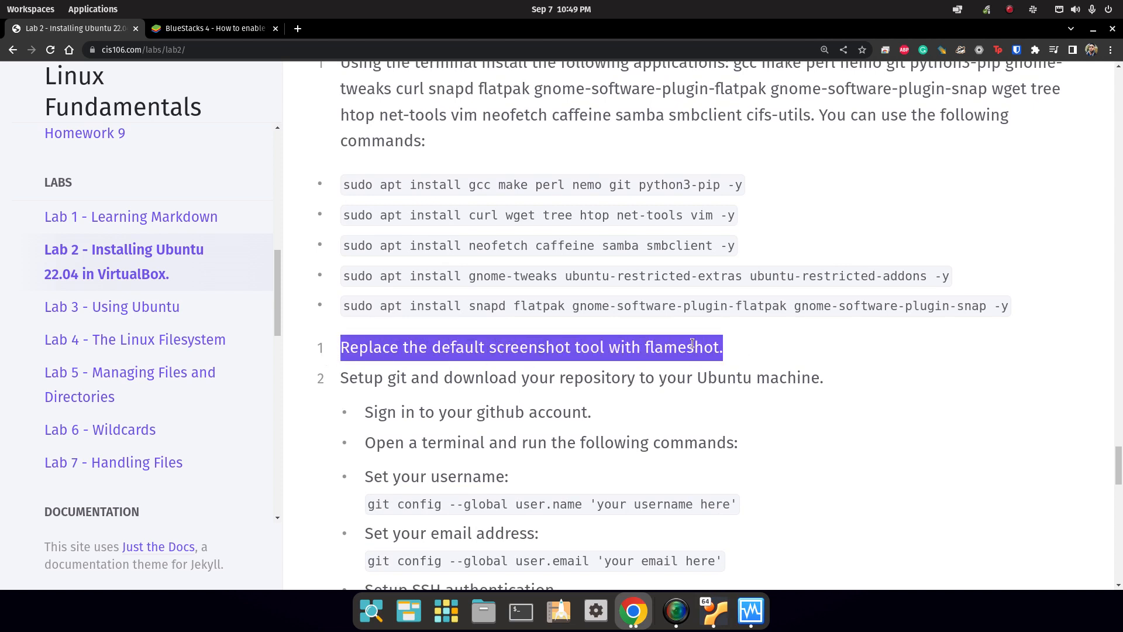
pyautogui.click(720, 612)
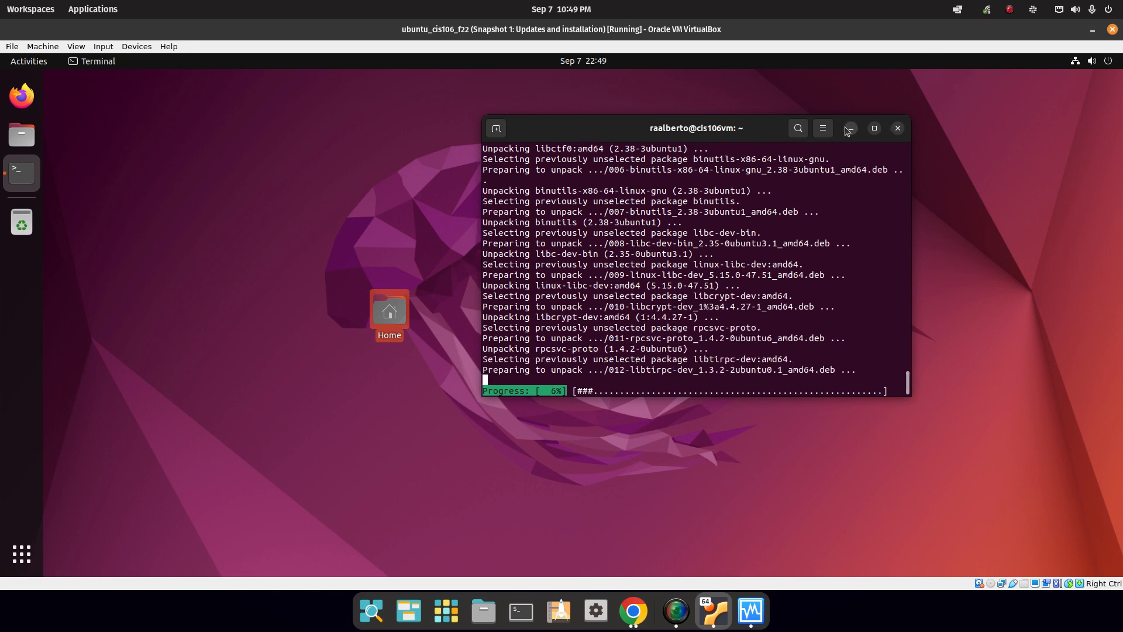
pyautogui.doubleClick(683, 125)
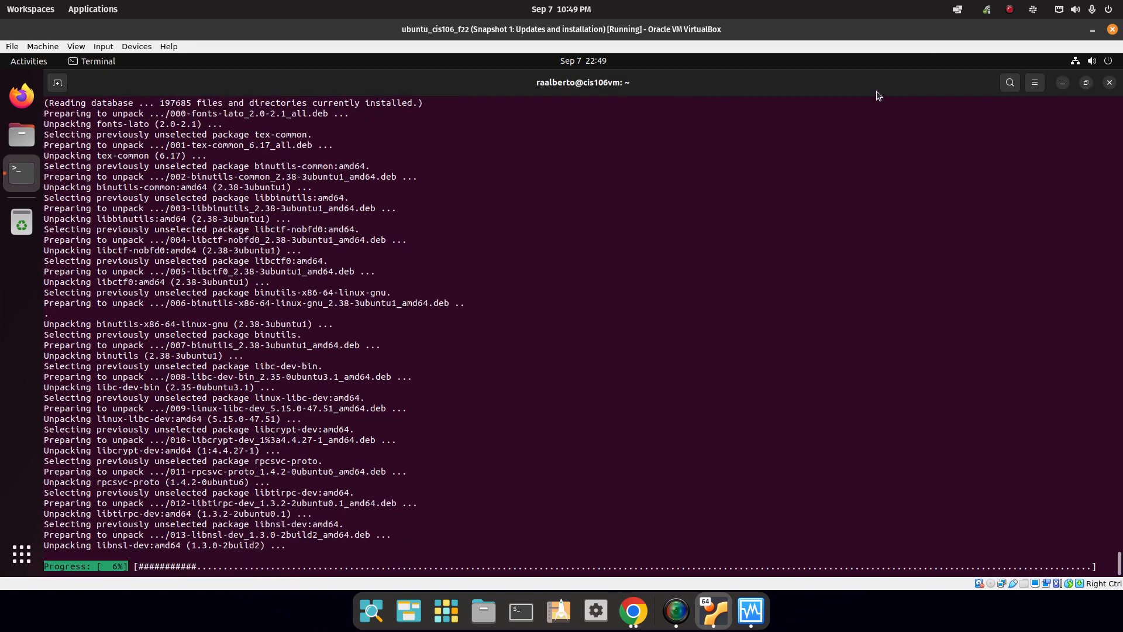
pyautogui.doubleClick(877, 88)
pyautogui.click(825, 126)
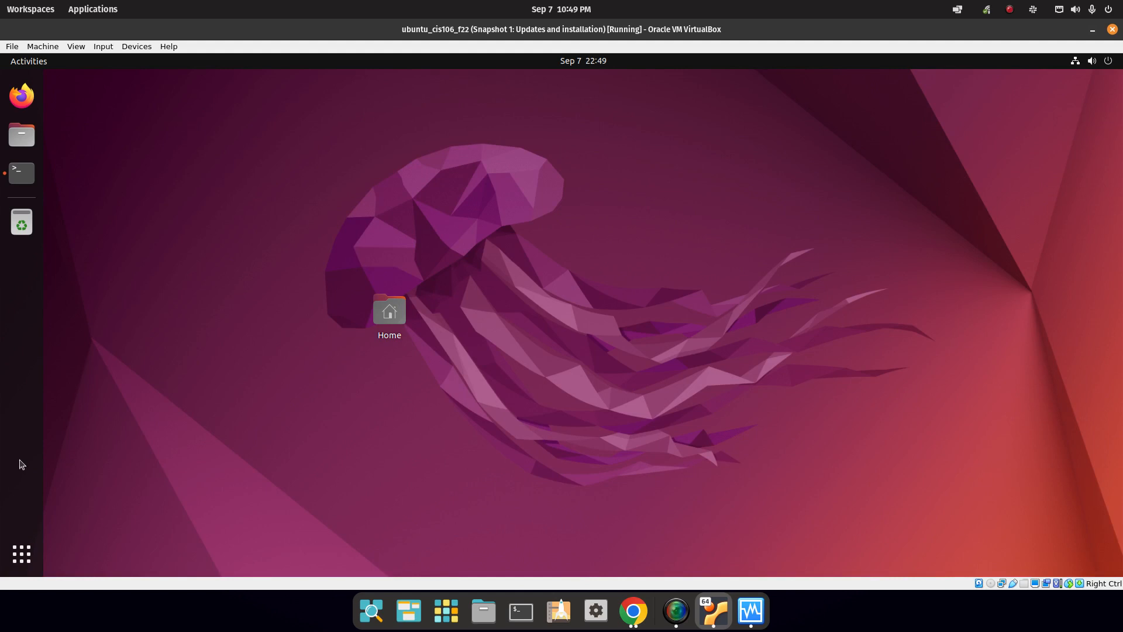
pyautogui.click(1110, 61)
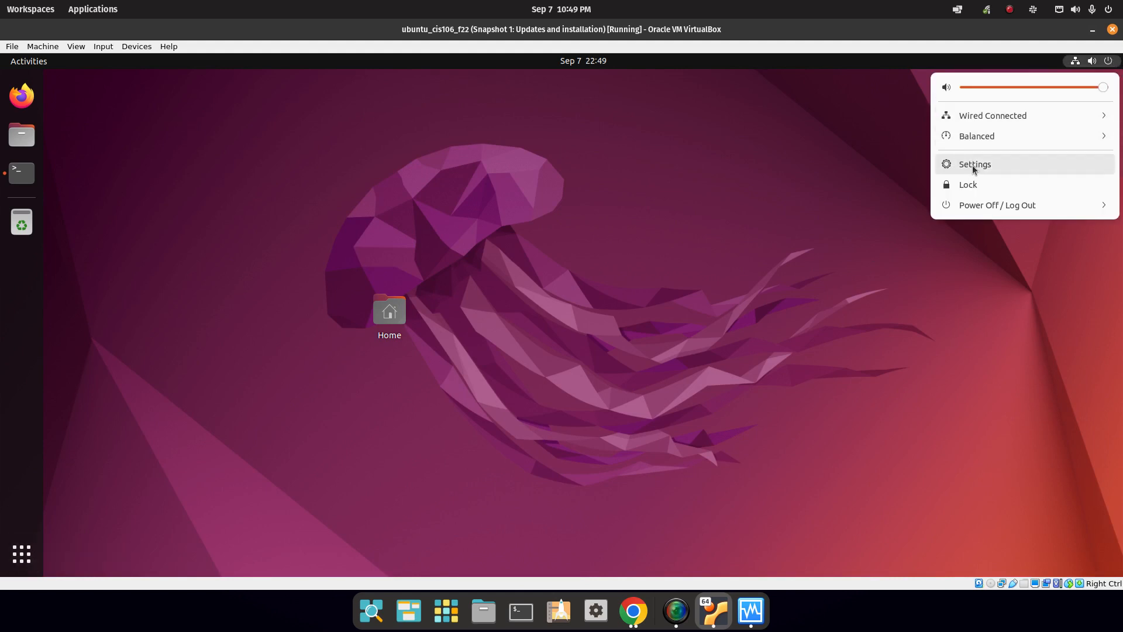
# Open Settings > Keyboard and go to the Screenshots shortcut list.
pyautogui.click(975, 164)
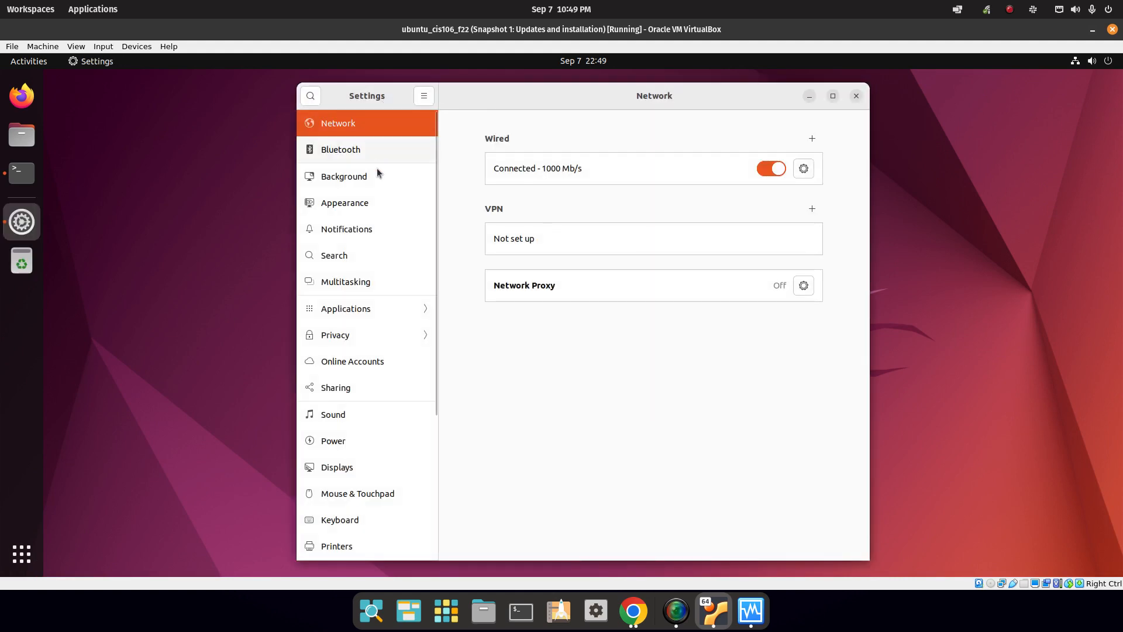
pyautogui.scroll(-5, 362, 513)
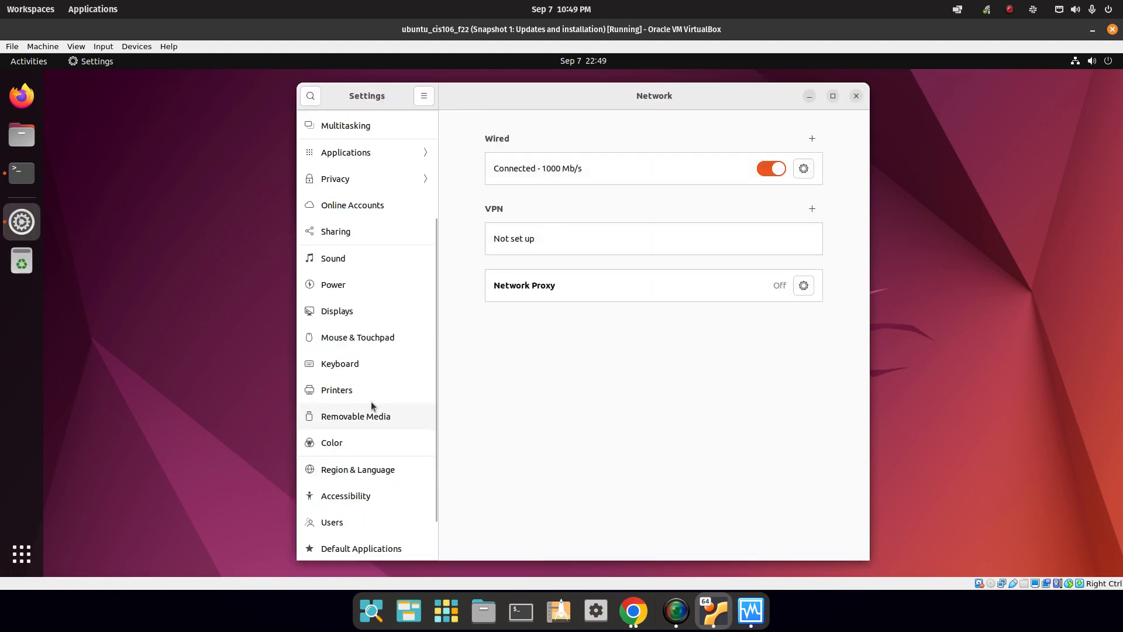
pyautogui.click(363, 365)
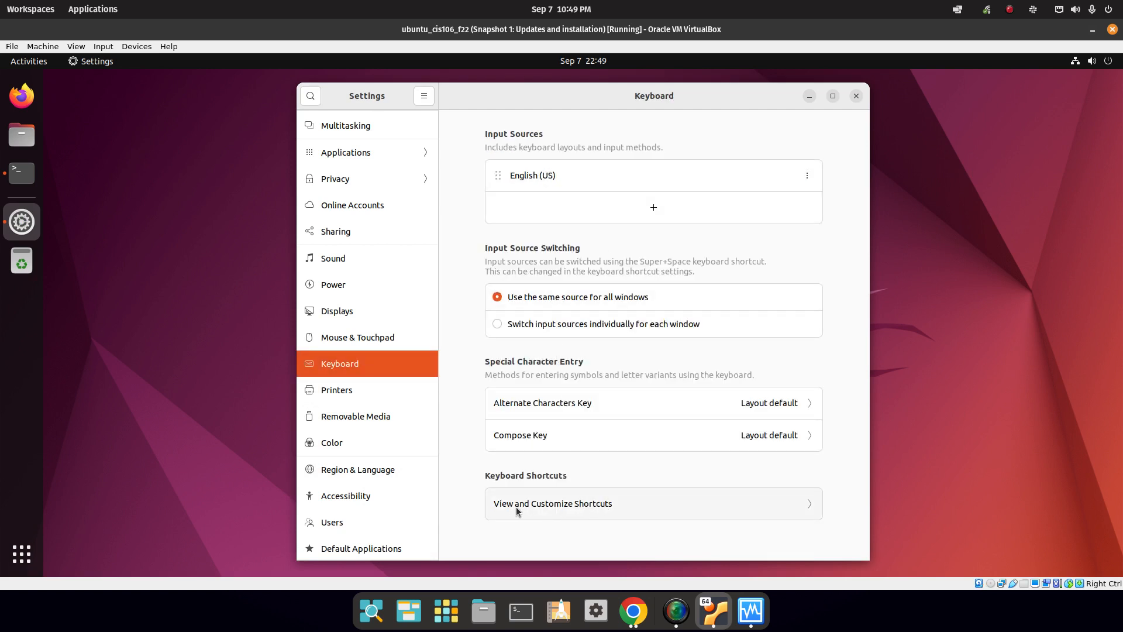
pyautogui.click(565, 508)
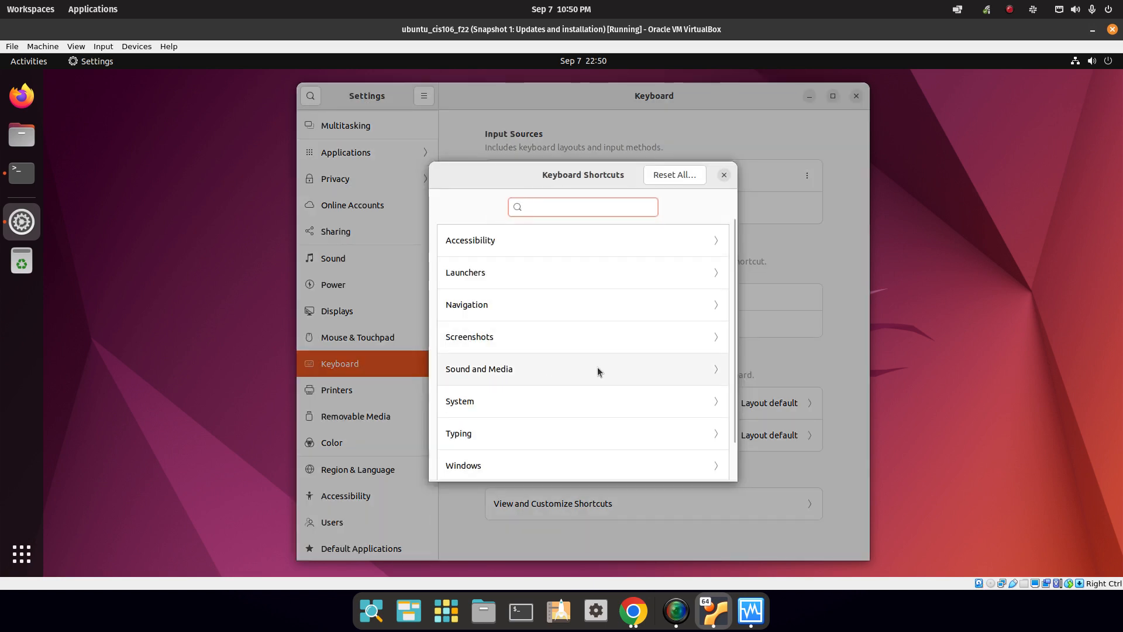
pyautogui.moveTo(736, 304); pyautogui.dragTo(736, 345)
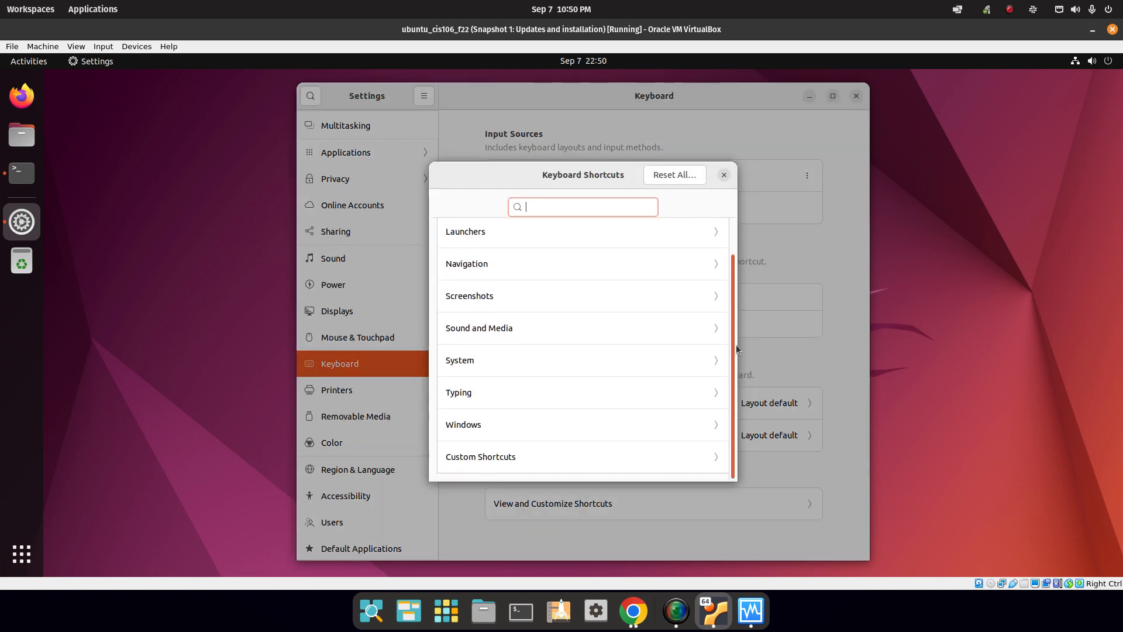
pyautogui.click(452, 302)
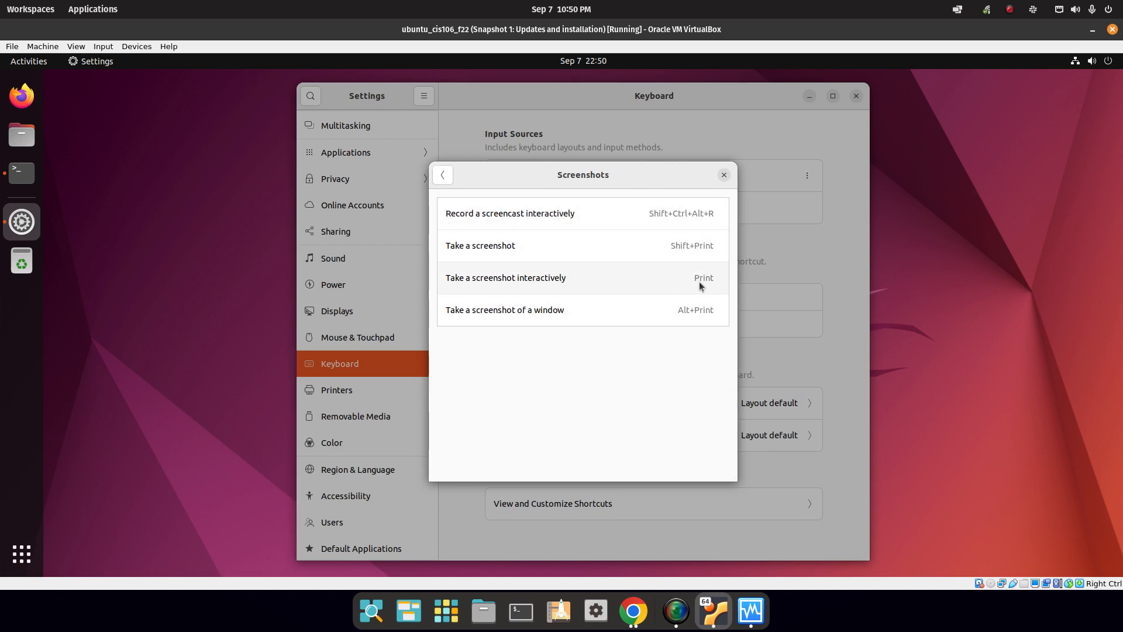
# Clear the 'Take a screenshot interactively' shortcut with Backspace to disable it, then close the list.
pyautogui.click(588, 284)
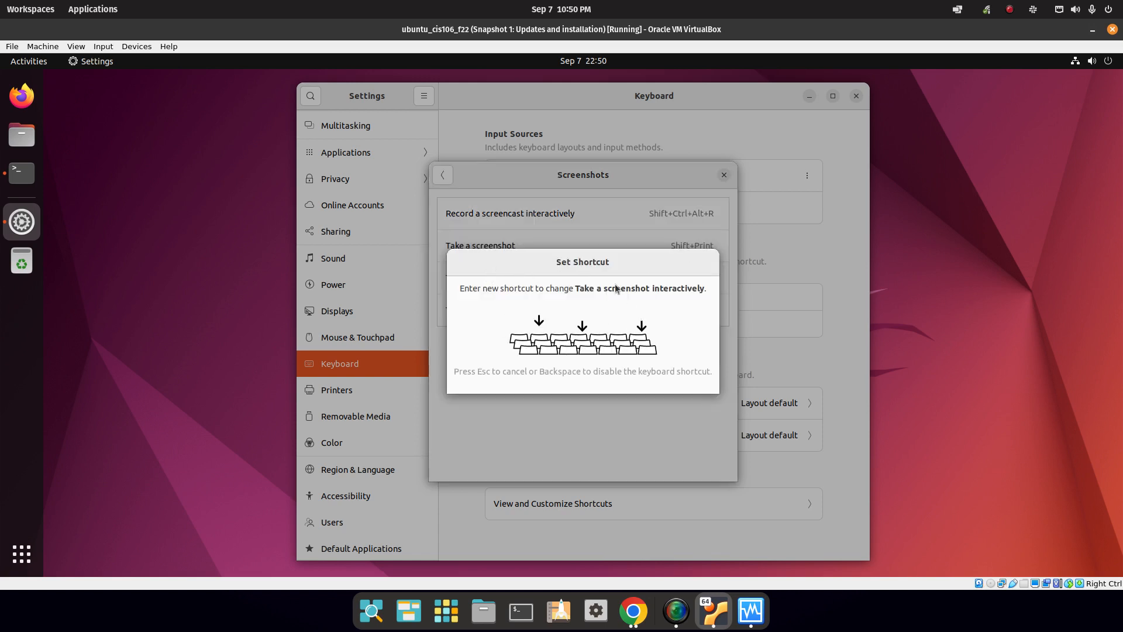
pyautogui.press('Escape')
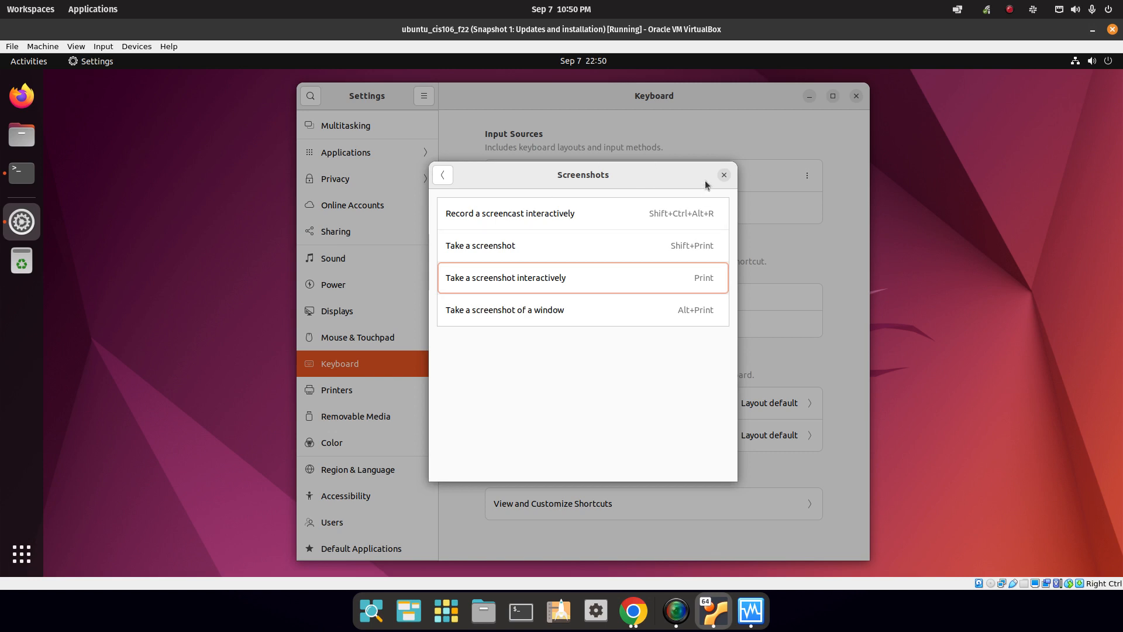
pyautogui.click(664, 278)
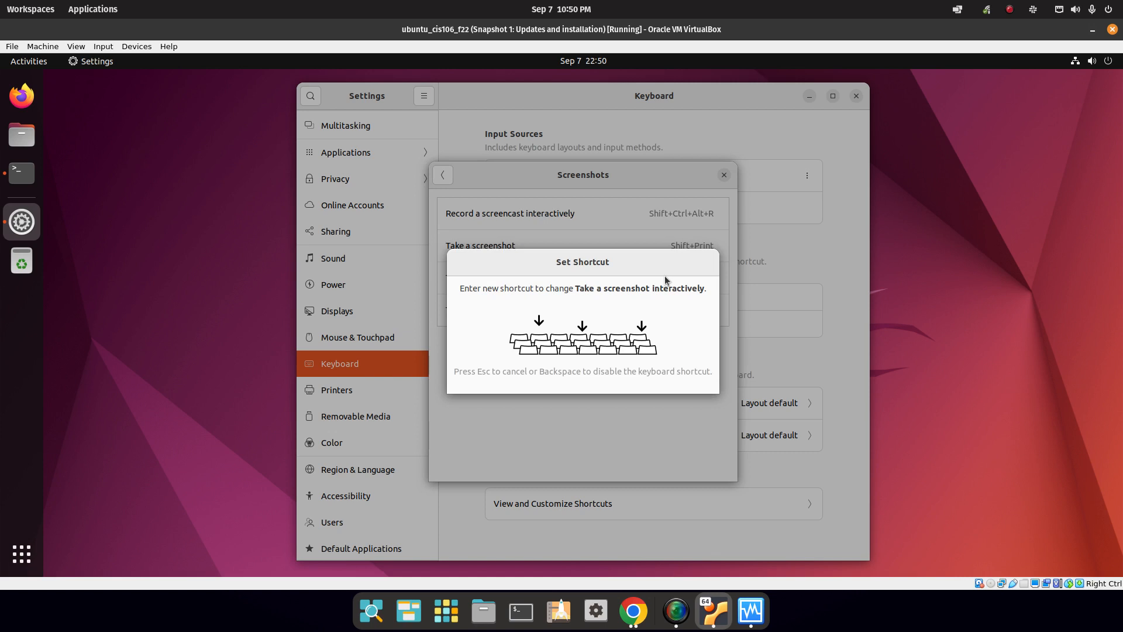
pyautogui.press('BackSpace')
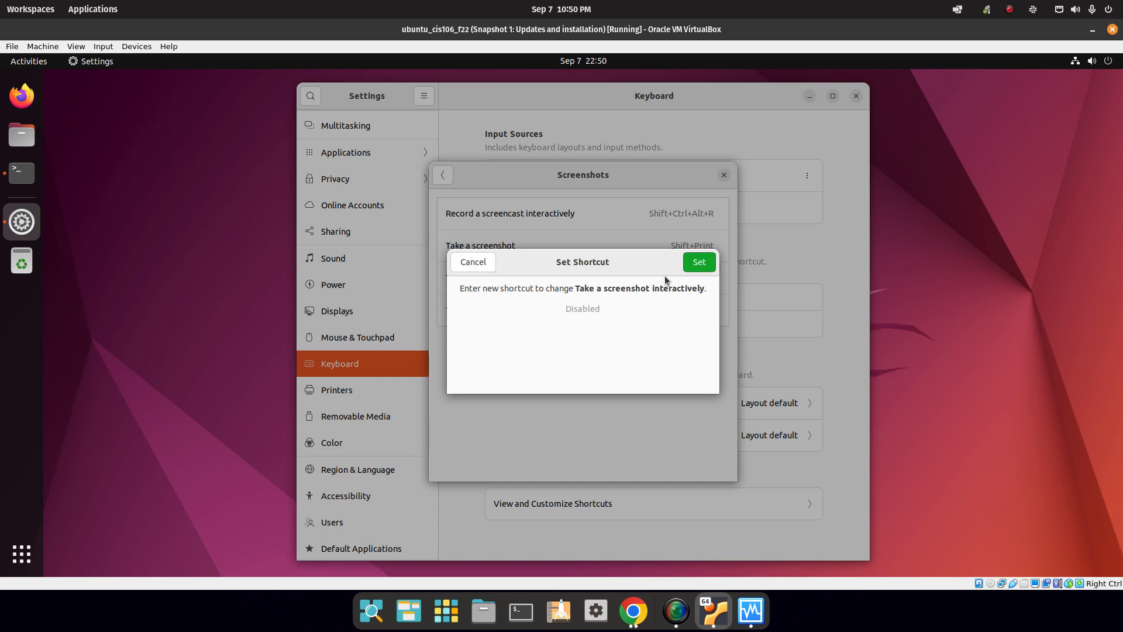
pyautogui.click(698, 264)
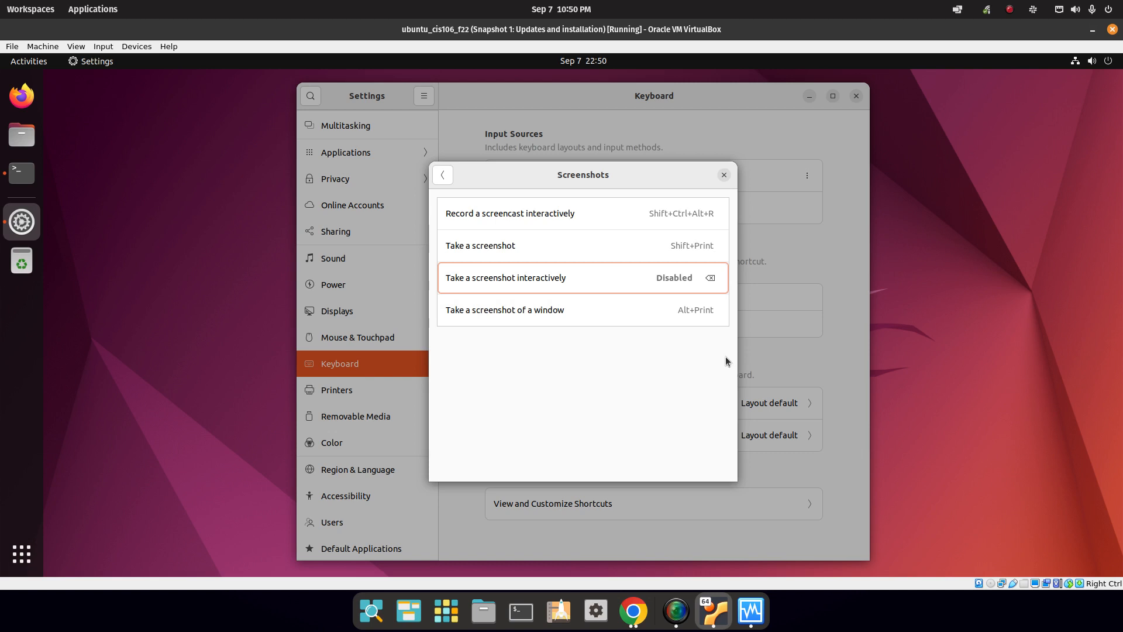
pyautogui.click(724, 174)
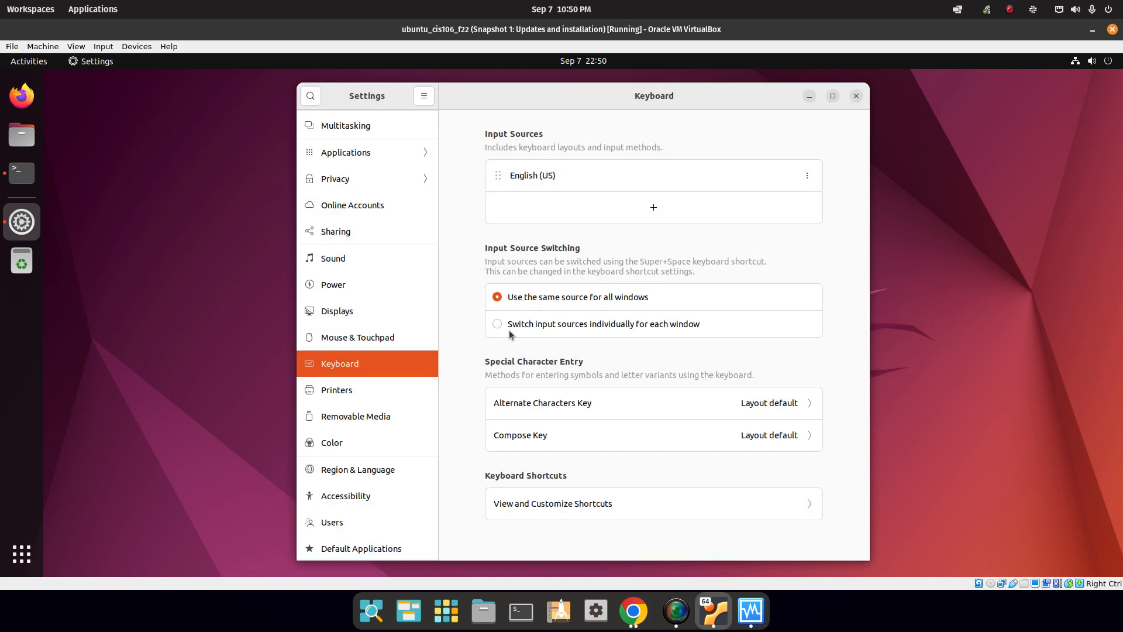
# Start a new custom shortcut named flameshot with the command 'flameshot gui'.
pyautogui.click(626, 501)
pyautogui.scroll(-2, 687, 256)
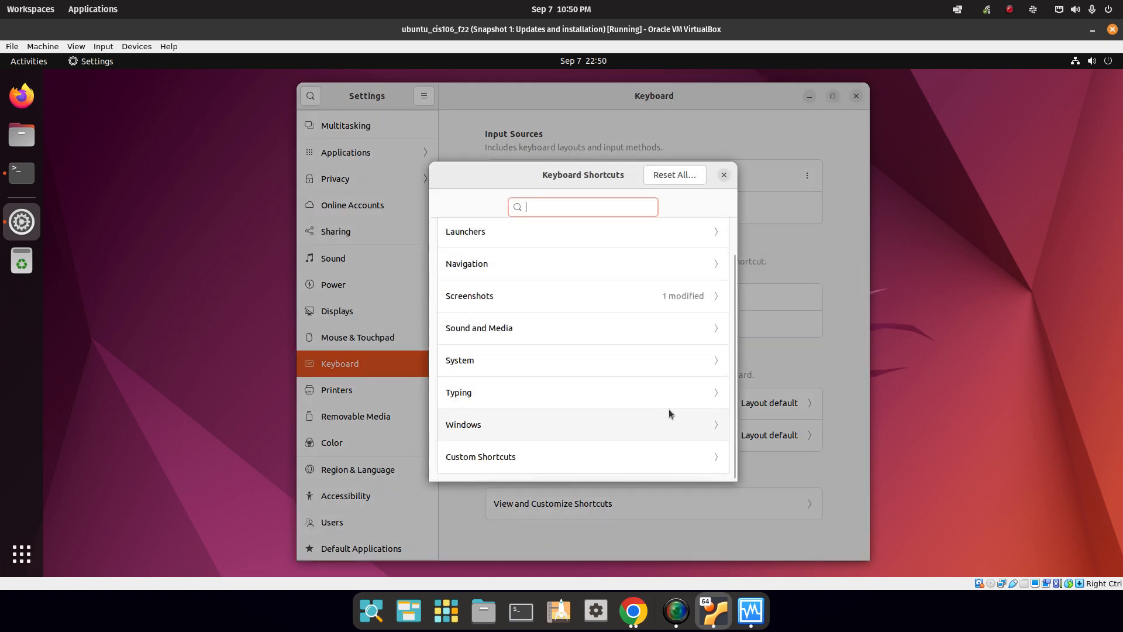
pyautogui.click(515, 462)
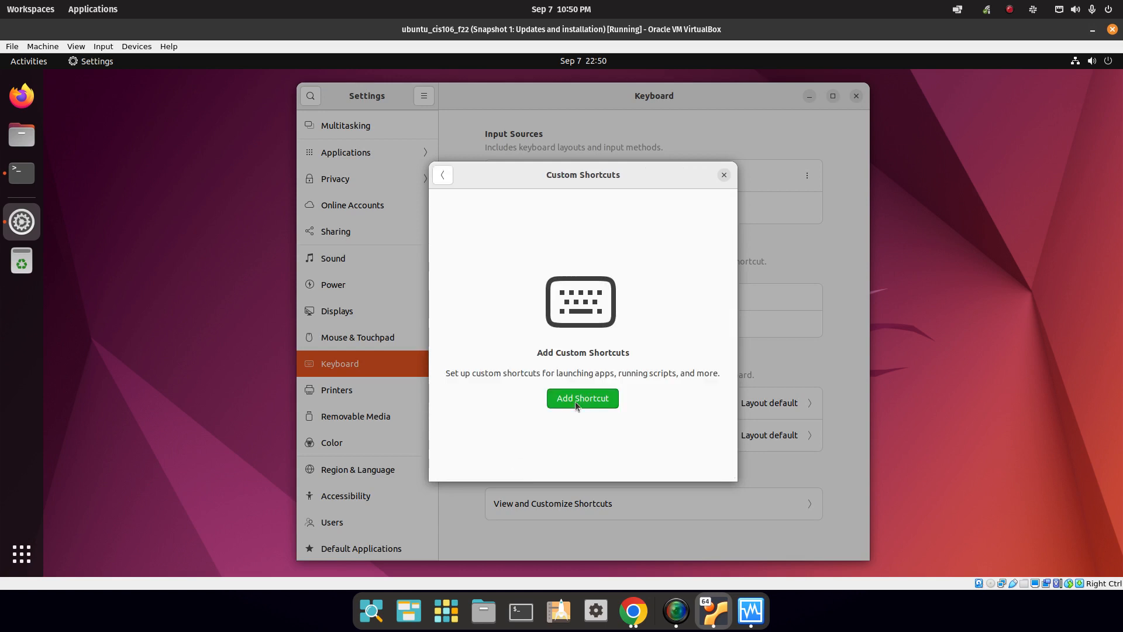
pyautogui.click(575, 402)
pyautogui.write('flameshot')
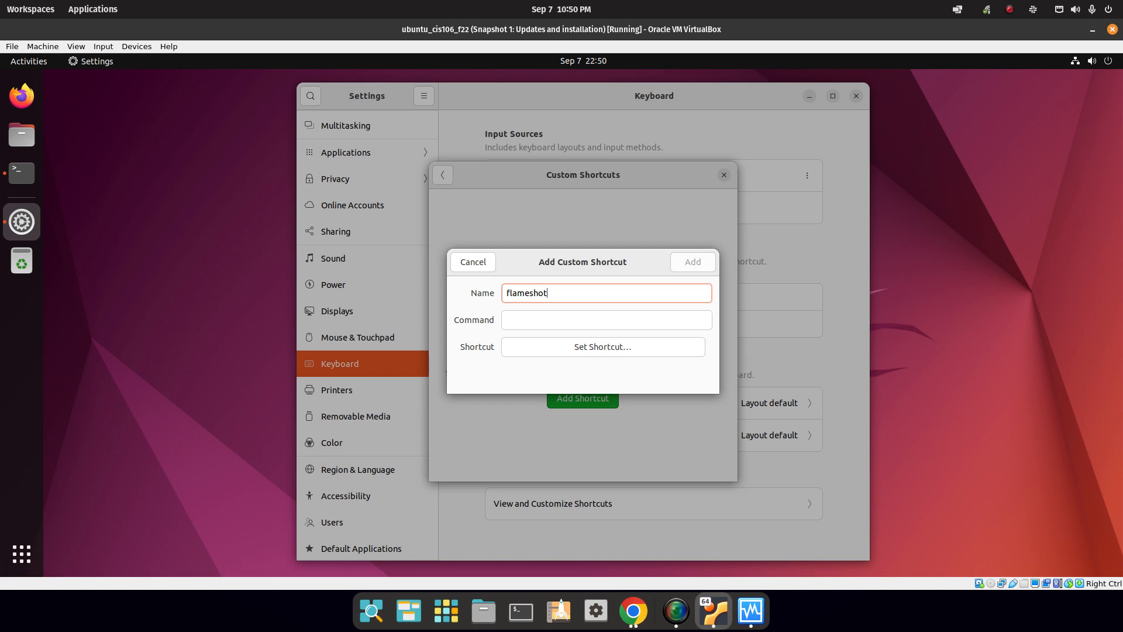
pyautogui.press('Tab')
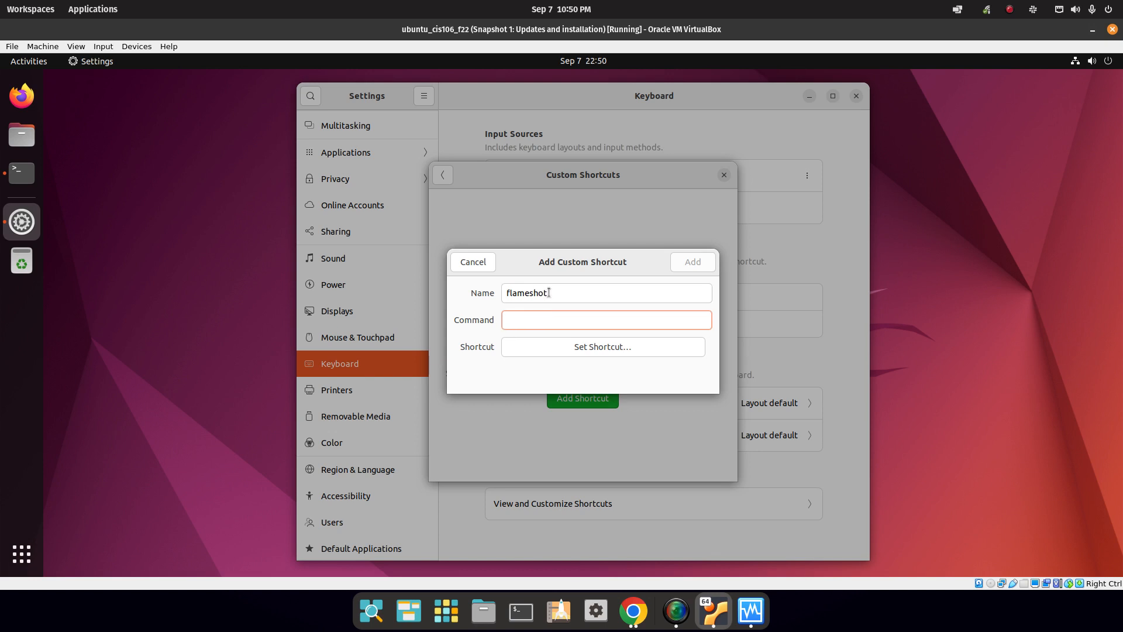
pyautogui.write('flameshot gui')
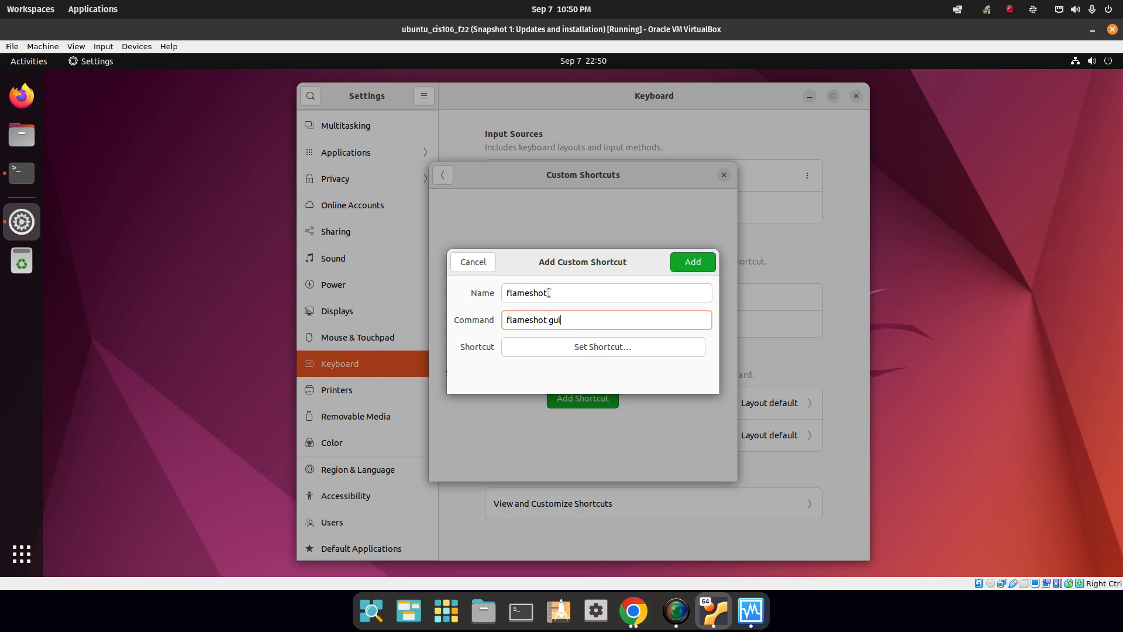
# Bind the flameshot shortcut to the Print key, add it, and press Print to test it.
pyautogui.click(612, 349)
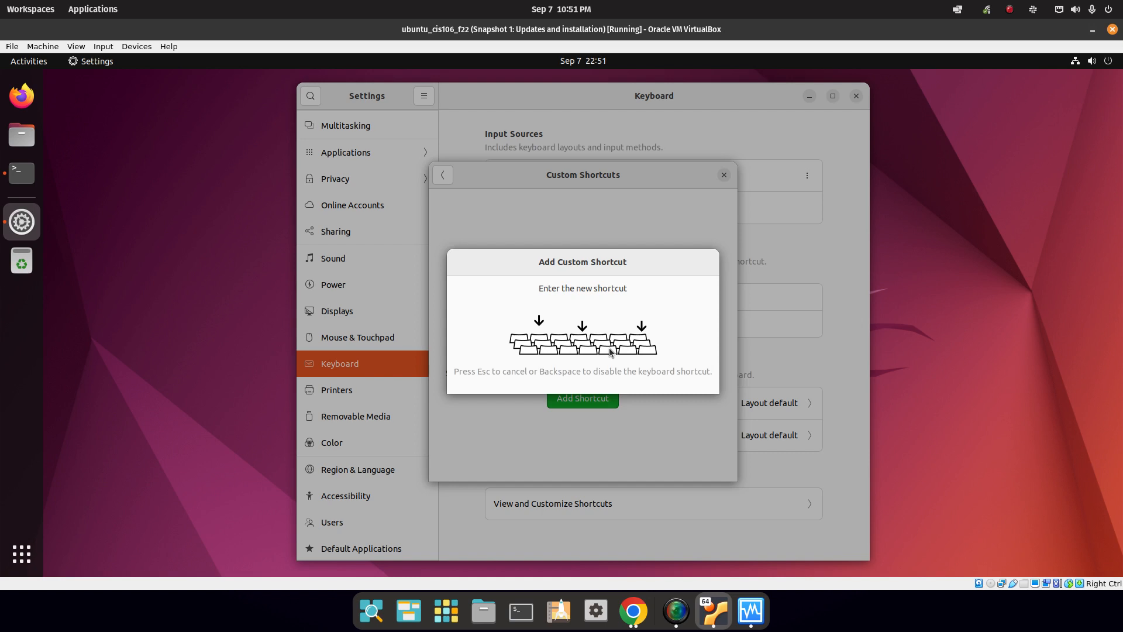
pyautogui.press('Print')
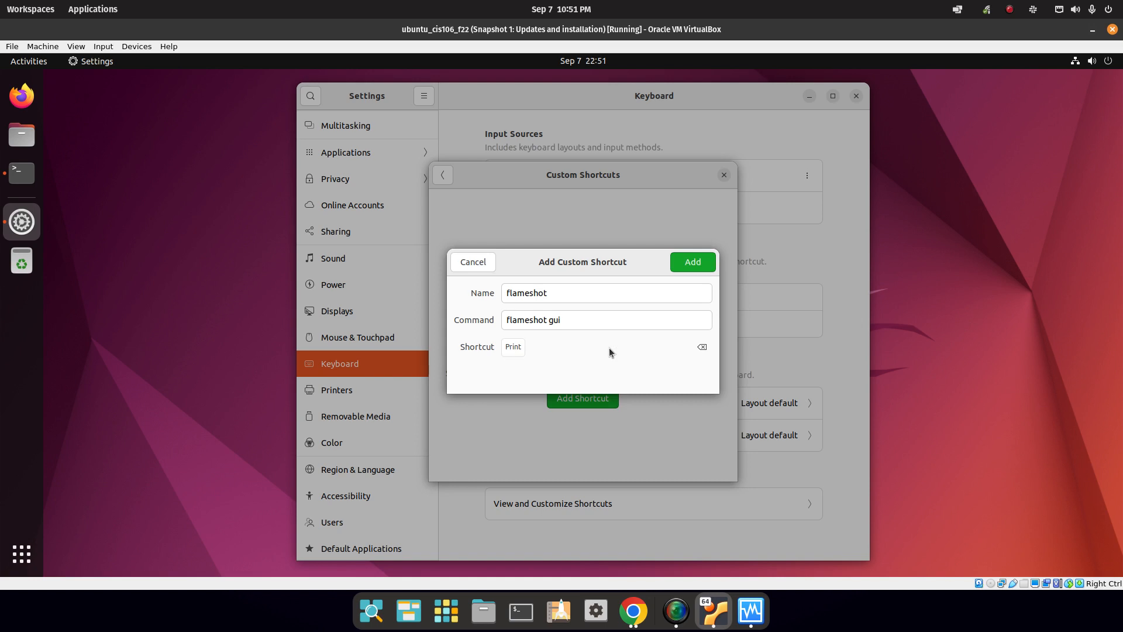
pyautogui.click(690, 262)
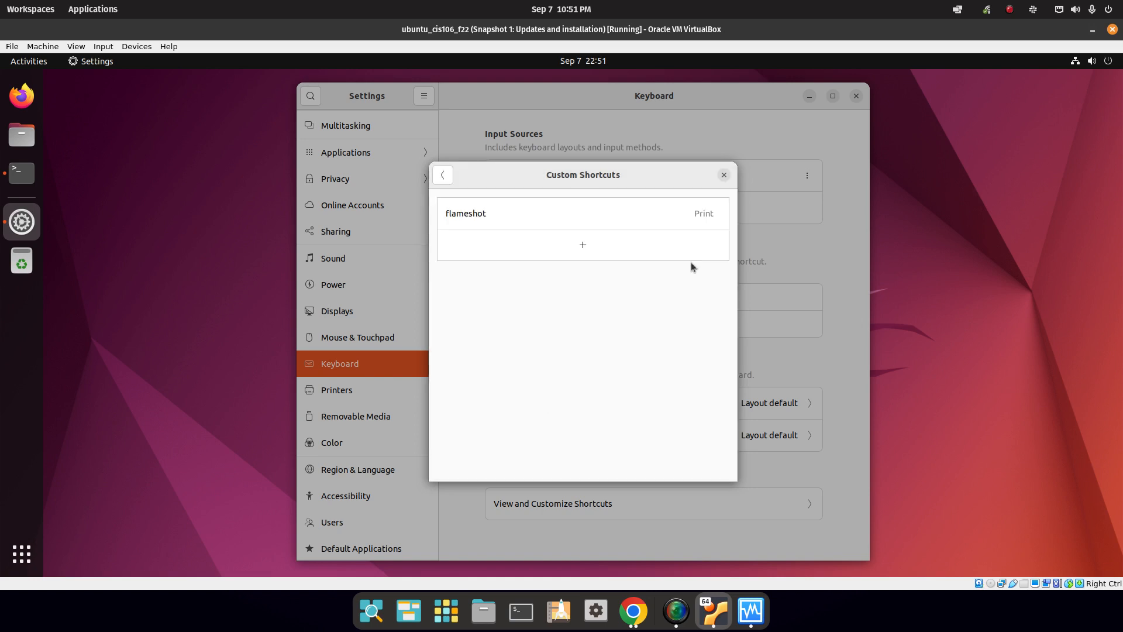
pyautogui.press('Print')
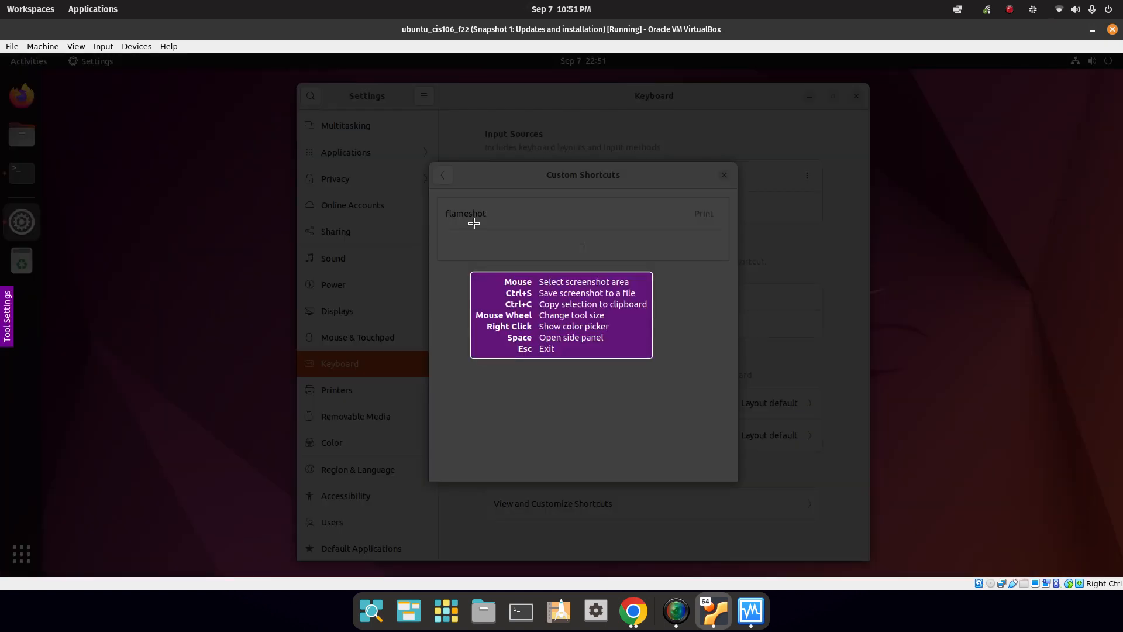
# Capture the shortcuts dialog and draw an outlined rectangle, a filled rectangle and a freehand line.
pyautogui.moveTo(423, 153); pyautogui.dragTo(742, 486)
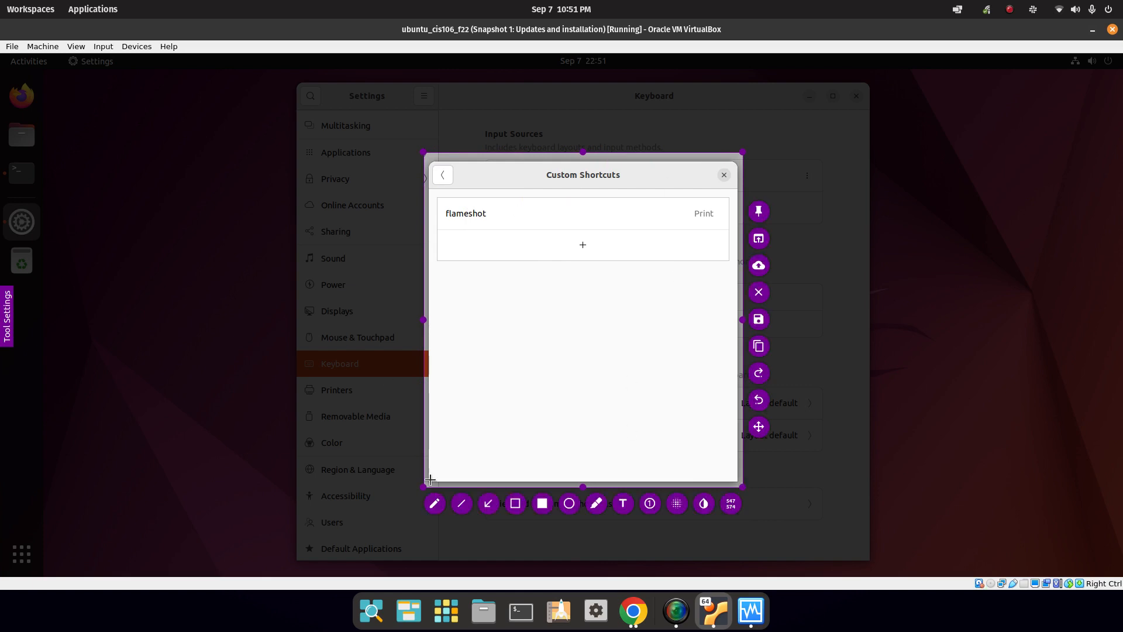
pyautogui.click(515, 503)
pyautogui.moveTo(508, 246); pyautogui.dragTo(653, 339)
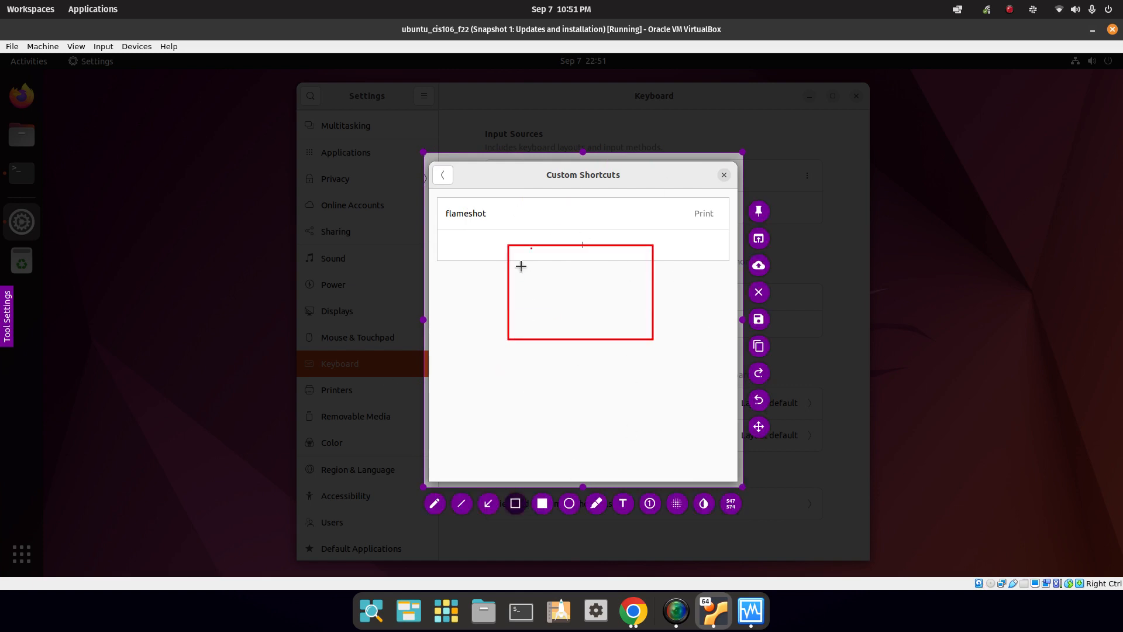
pyautogui.click(543, 503)
pyautogui.moveTo(511, 190); pyautogui.dragTo(693, 340)
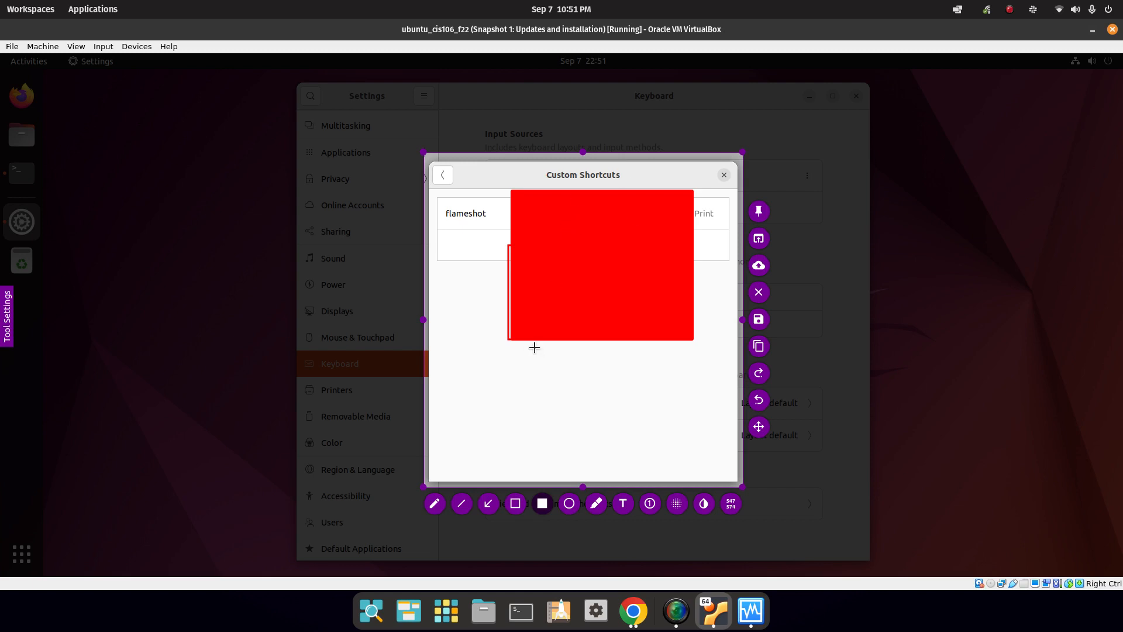
pyautogui.click(434, 503)
pyautogui.moveTo(466, 402)
pyautogui.mouseDown()
pyautogui.moveTo(479, 442)
pyautogui.moveTo(532, 404)
pyautogui.moveTo(591, 386)
pyautogui.mouseUp()
# Add an arrow (undo and redo it), pixelate the flameshot row, pick circles, then discard with Esc.
pyautogui.click(492, 503)
pyautogui.moveTo(669, 440); pyautogui.dragTo(568, 340)
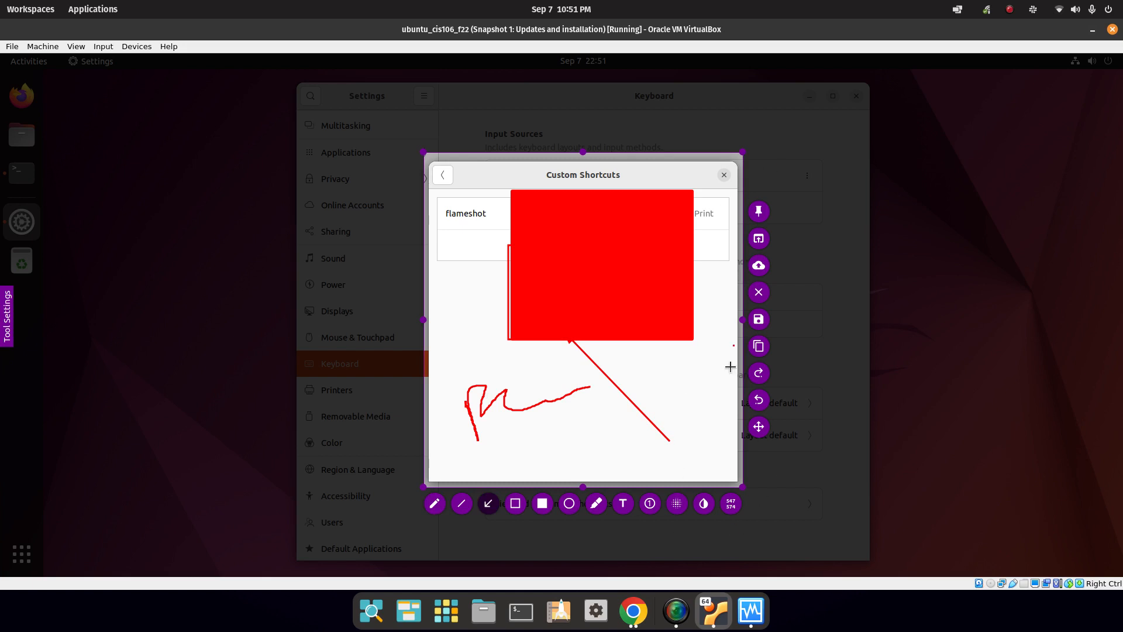
pyautogui.click(759, 399)
pyautogui.click(759, 373)
pyautogui.click(677, 502)
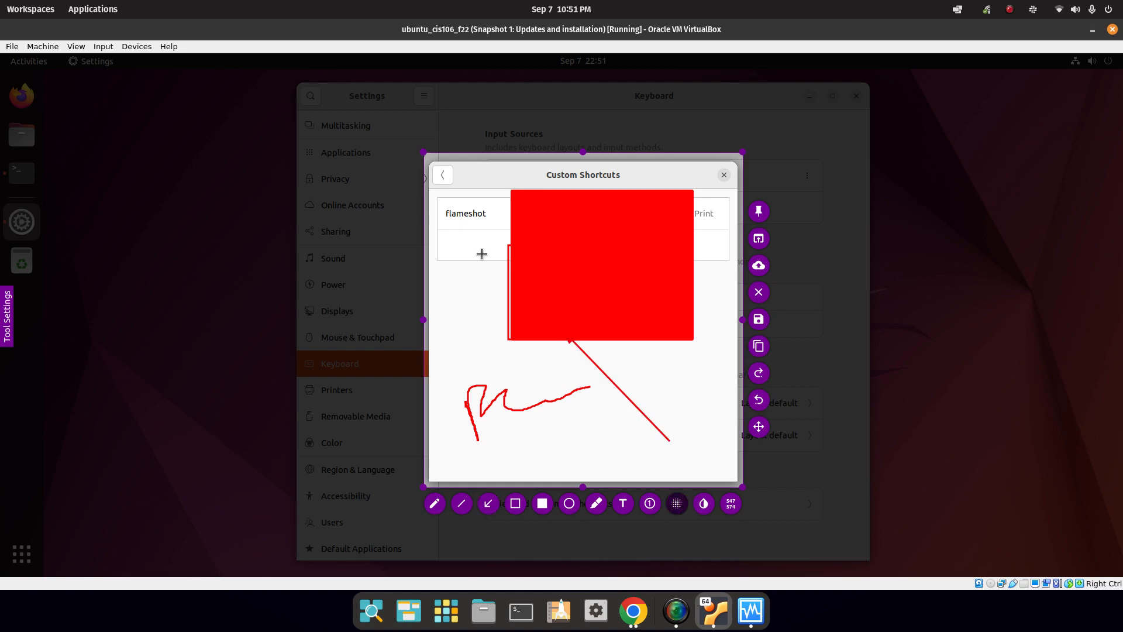
pyautogui.moveTo(447, 193)
pyautogui.mouseDown()
pyautogui.moveTo(534, 315)
pyautogui.moveTo(671, 437)
pyautogui.mouseUp()
pyautogui.click(569, 503)
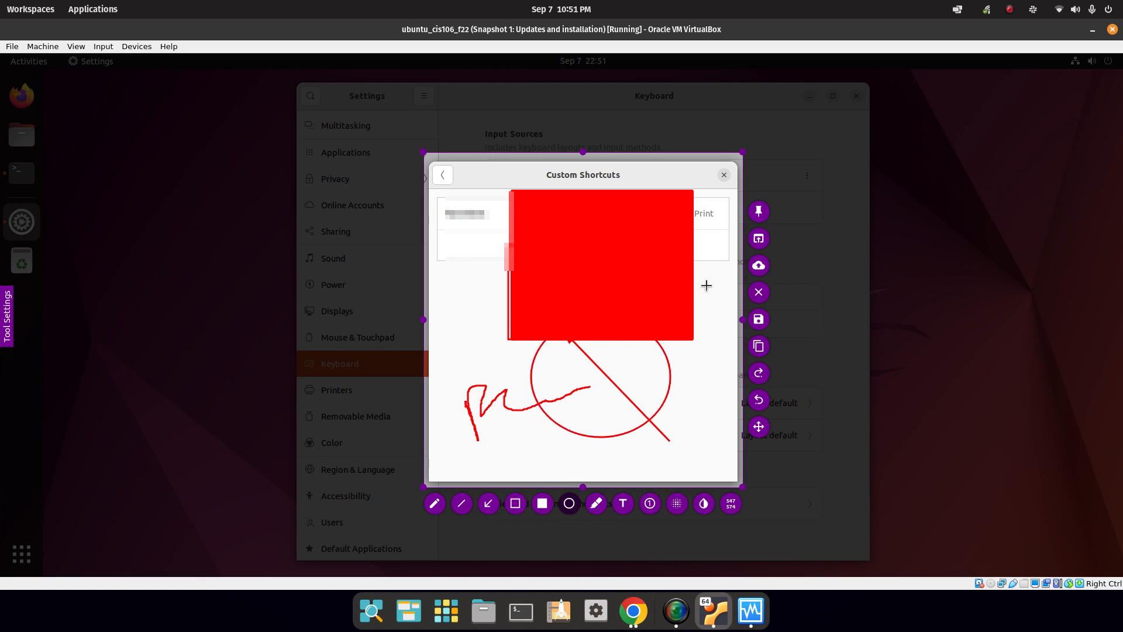
pyautogui.press('Escape')
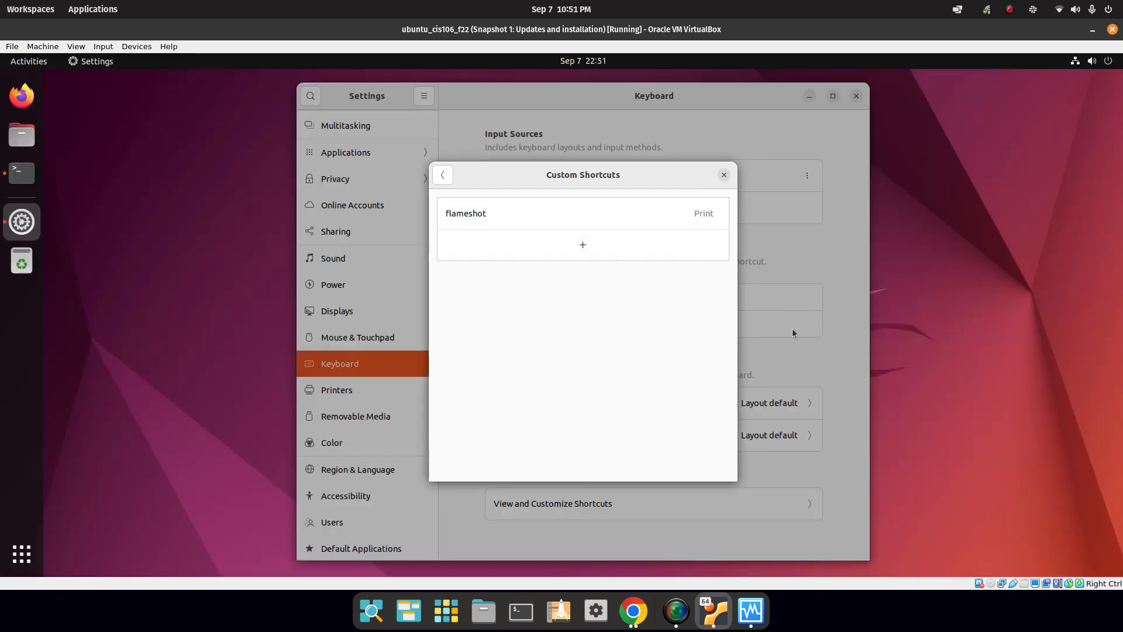
# Dismiss the notification, close Custom Shortcuts and Settings, and bring the install terminal forward.
pyautogui.click(714, 84)
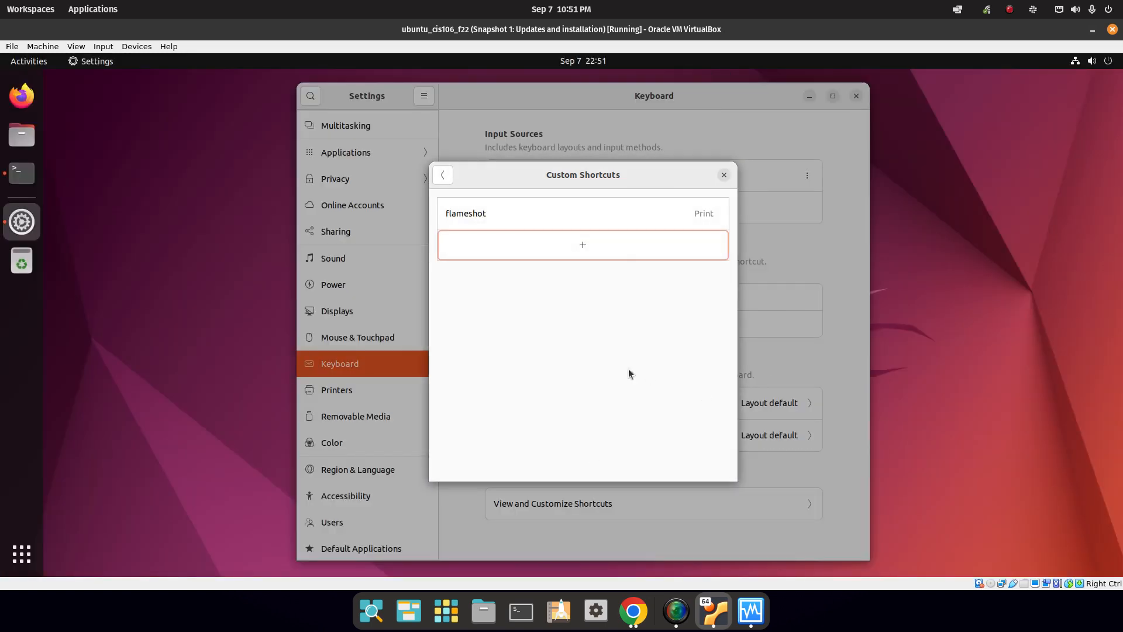
pyautogui.click(724, 176)
pyautogui.click(857, 95)
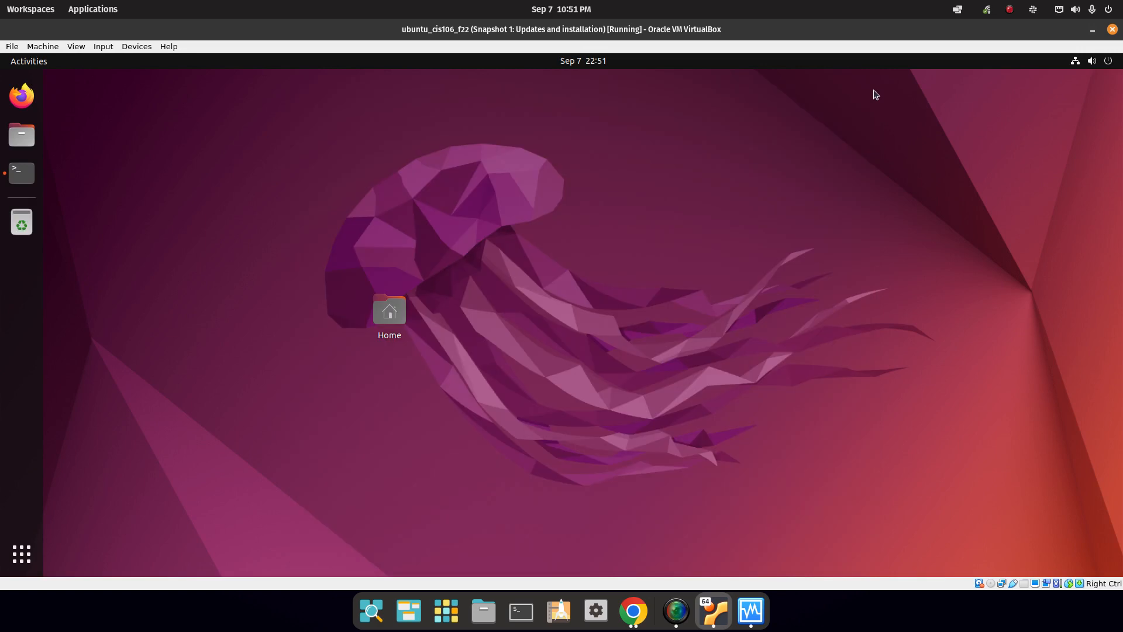
pyautogui.click(29, 176)
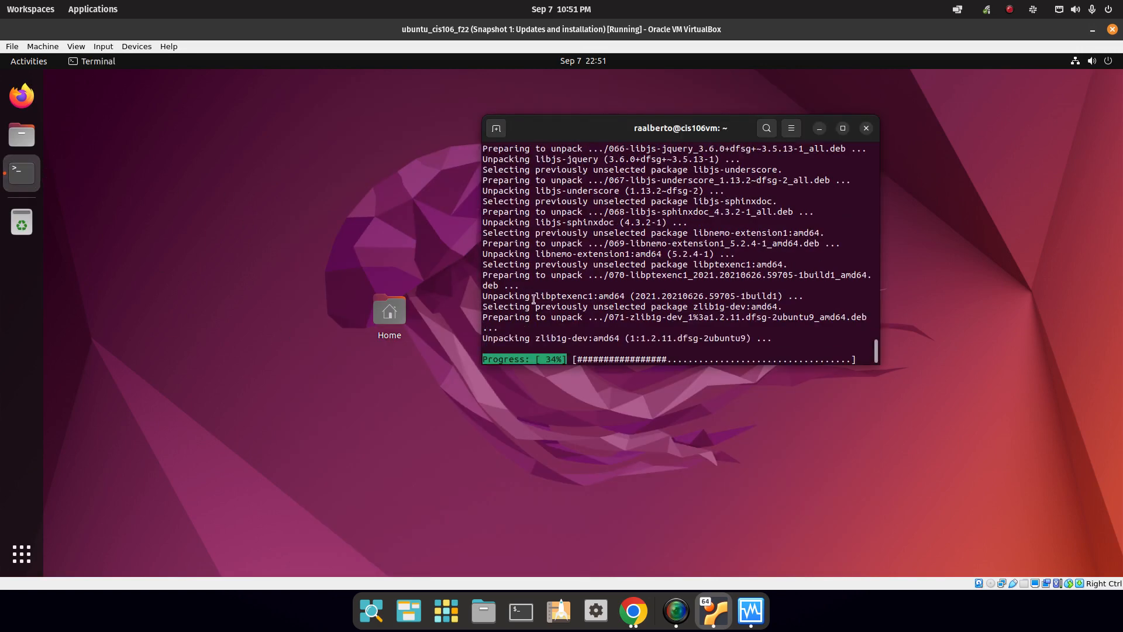
# Read the lab's git setup step in Chrome, then launch Firefox inside the VM.
pyautogui.click(634, 611)
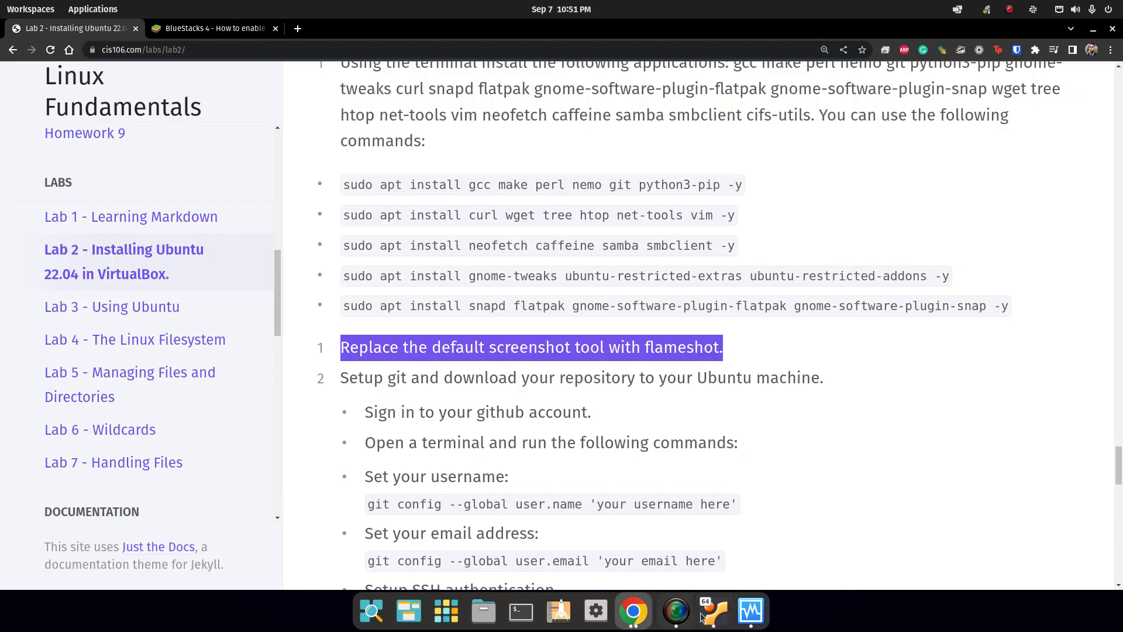
pyautogui.scroll(-1, 357, 378)
pyautogui.moveTo(340, 348); pyautogui.dragTo(828, 354)
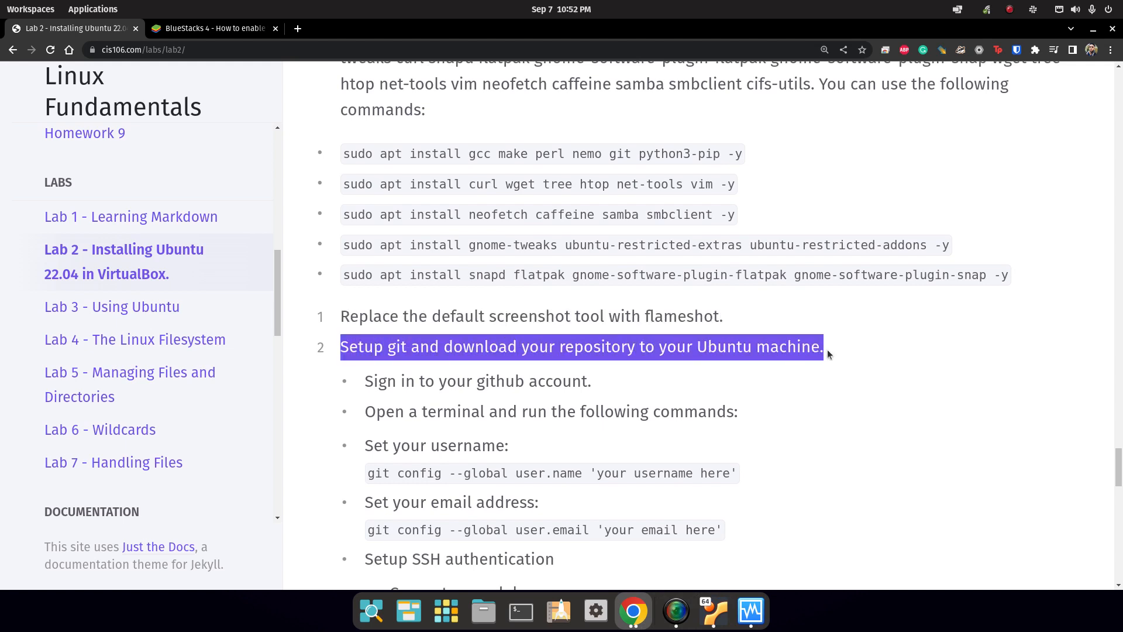
pyautogui.click(714, 626)
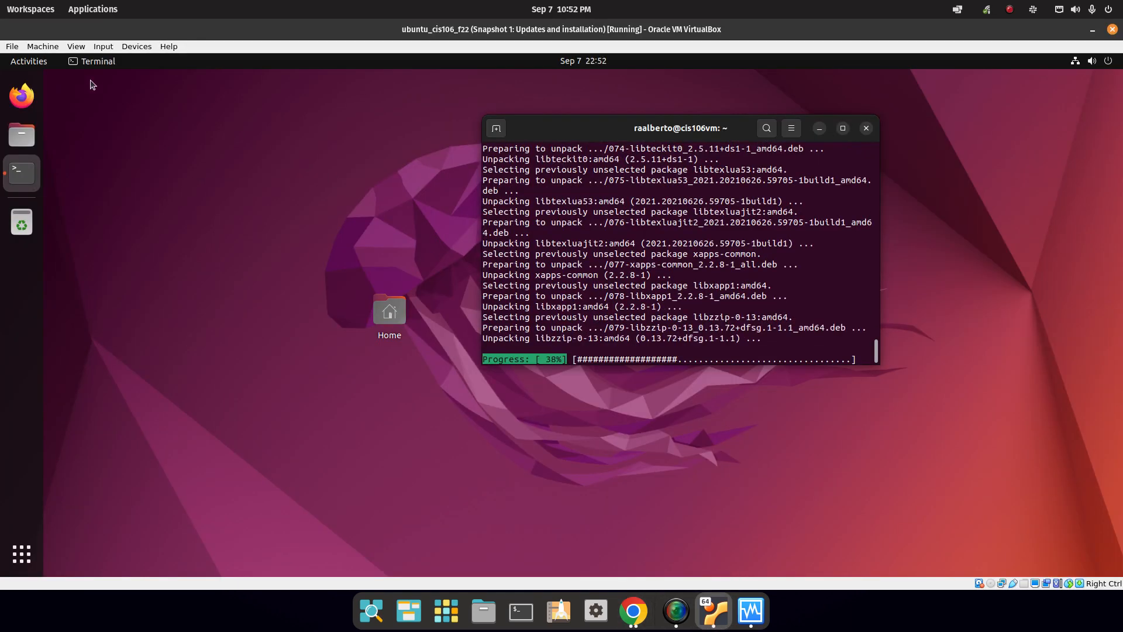
pyautogui.click(22, 95)
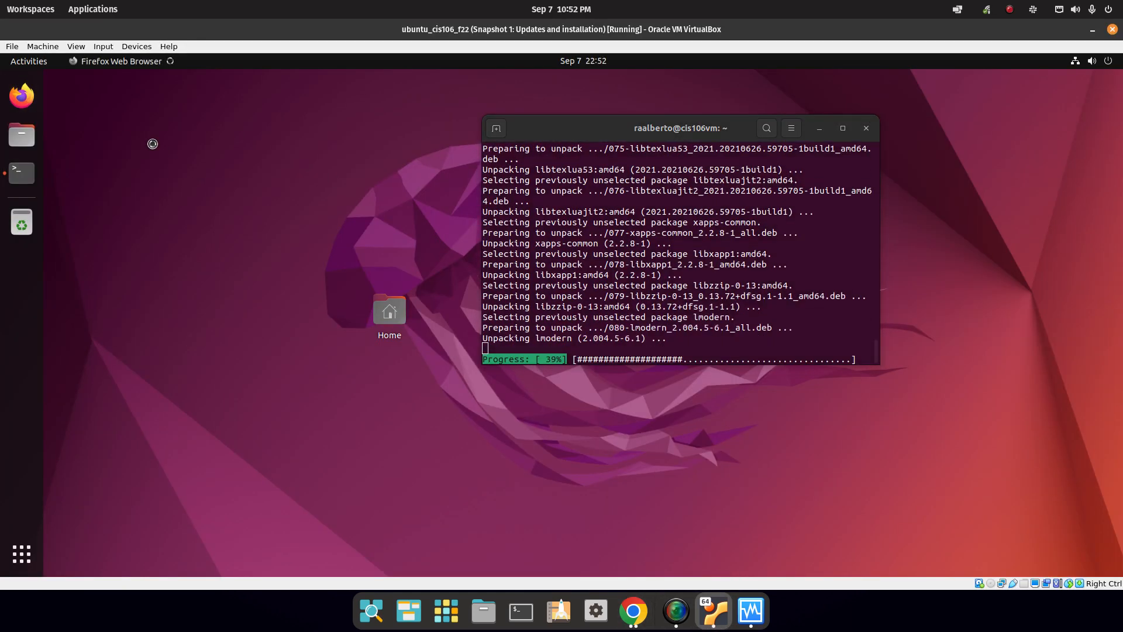
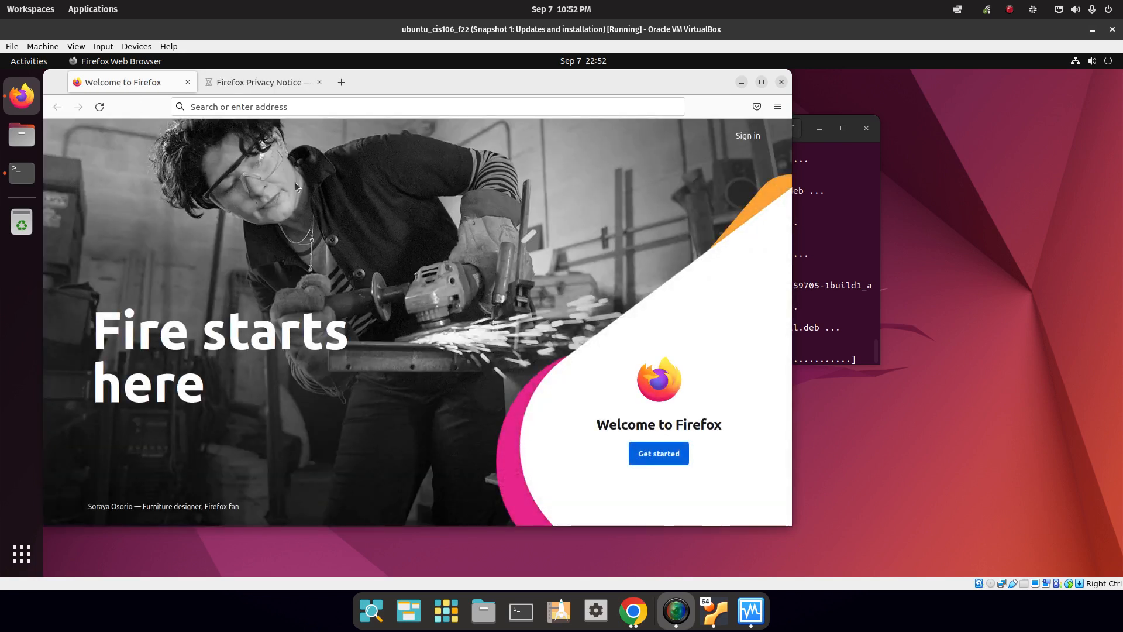
# Maximize the Firefox window and load github.com in the first tab.
pyautogui.doubleClick(461, 82)
pyautogui.click(525, 104)
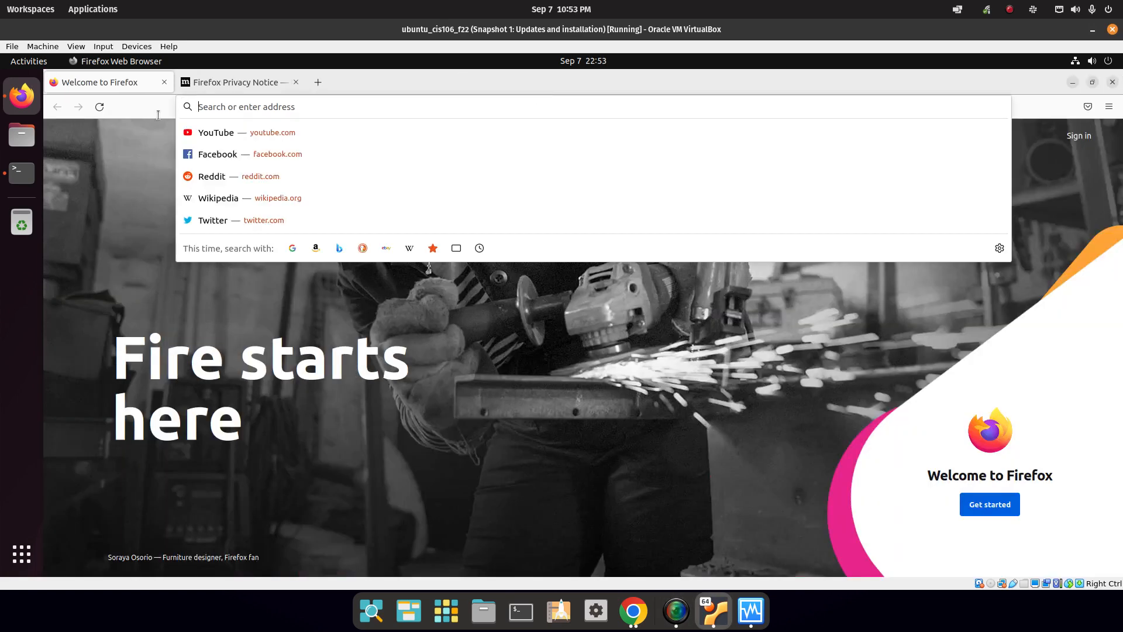
pyautogui.write('github,')
pyautogui.press('BackSpace')
pyautogui.write('.com')
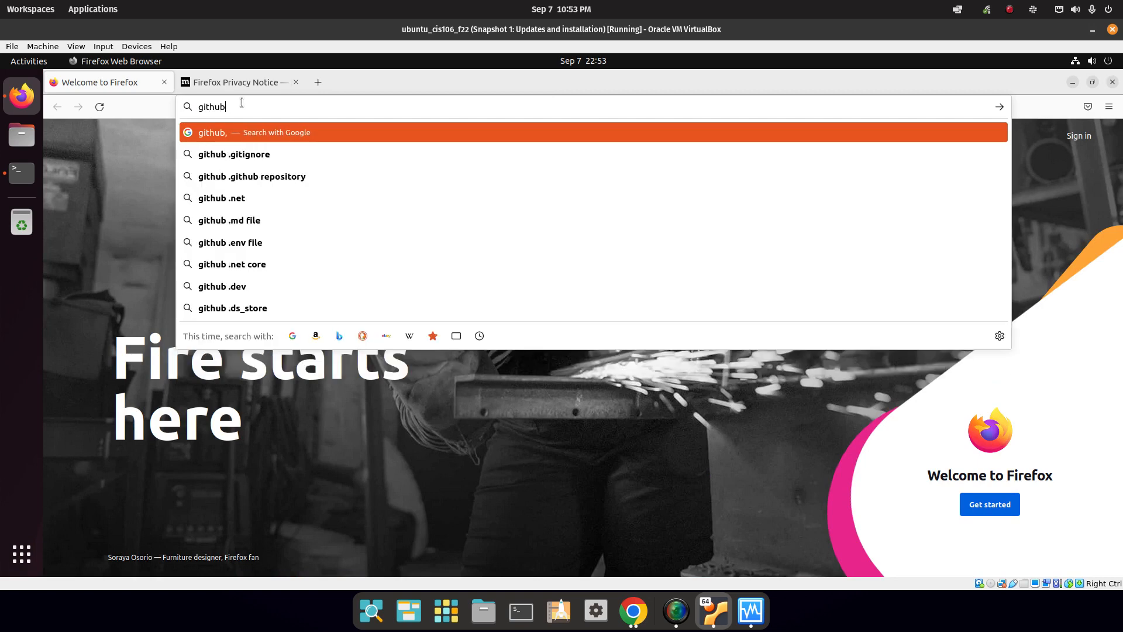
pyautogui.press('Return')
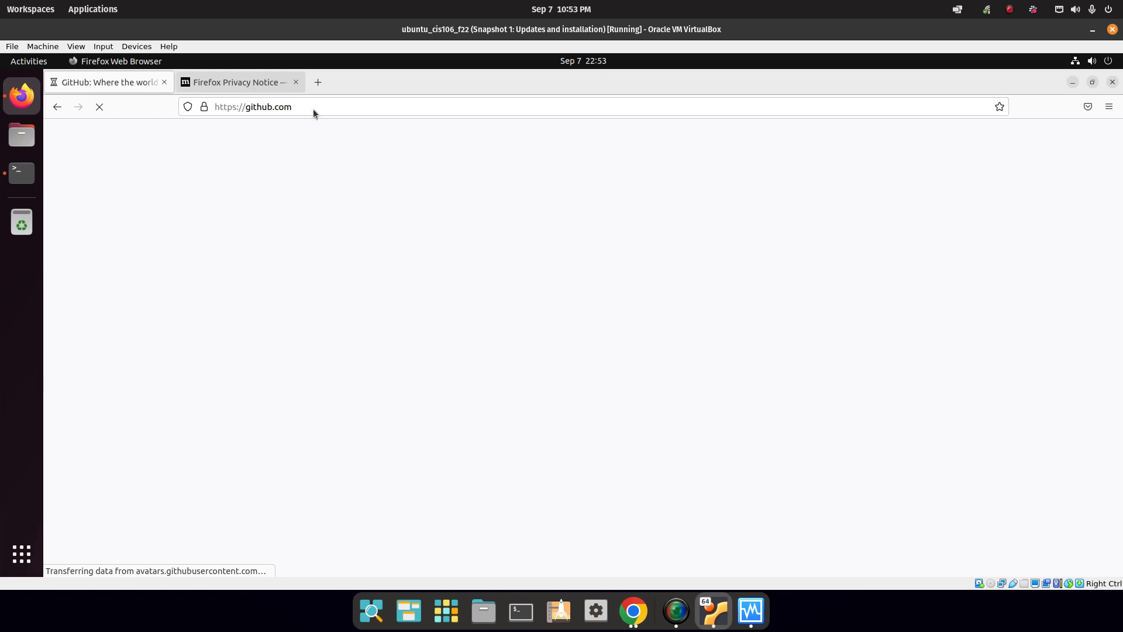
# Load the cis106.com course site in the second tab.
pyautogui.click(245, 86)
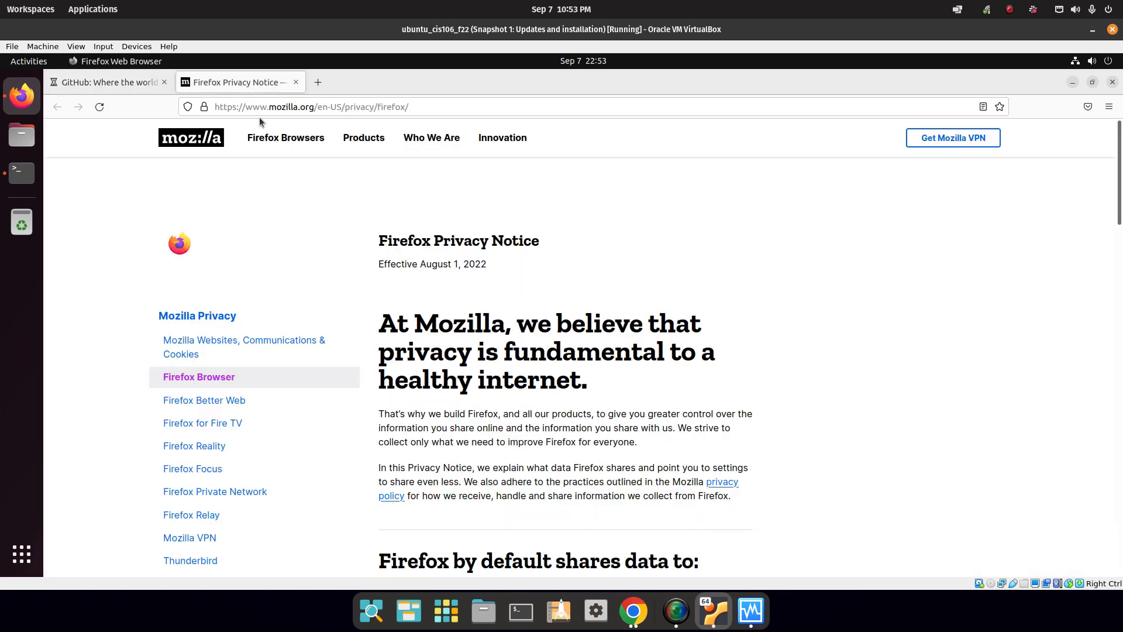
pyautogui.click(262, 107)
pyautogui.write('cis10')
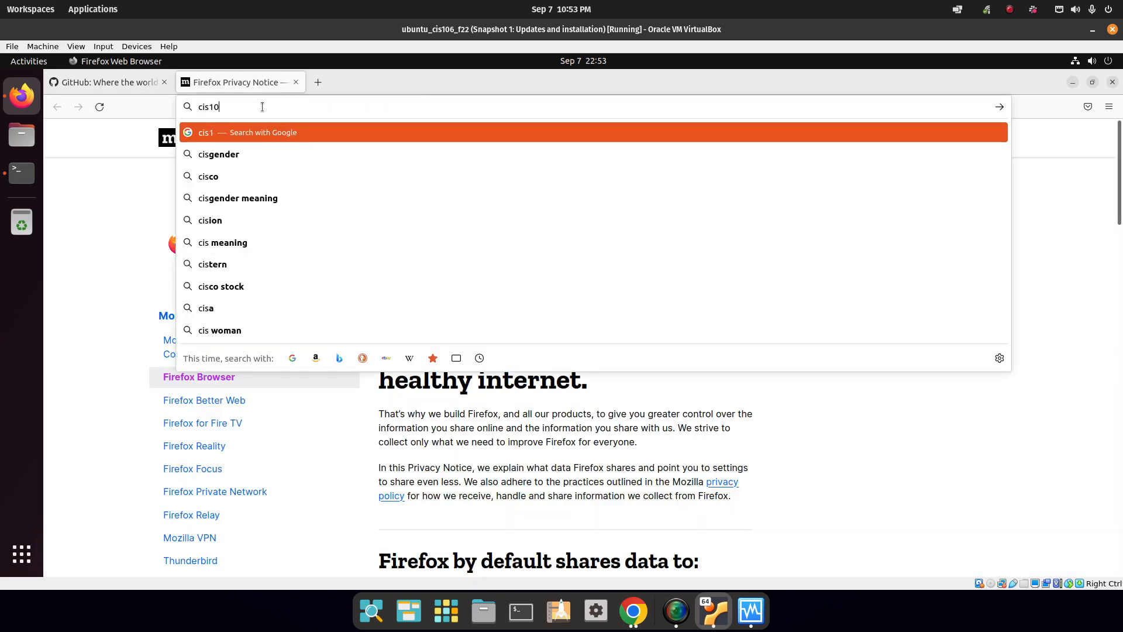
pyautogui.write('6.com')
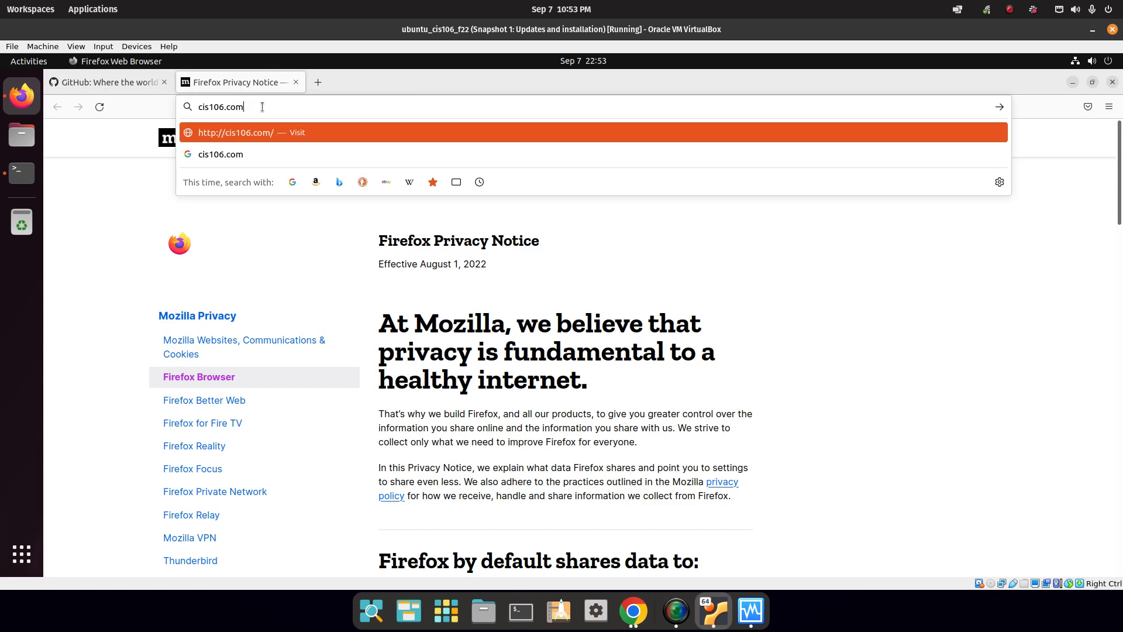
pyautogui.press('Return')
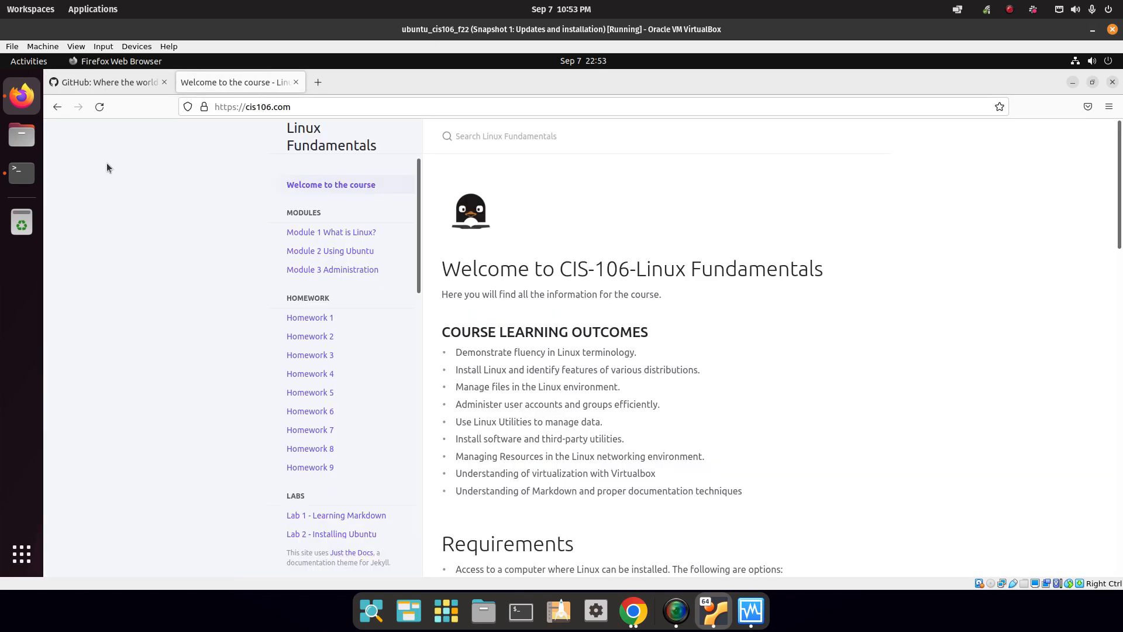
pyautogui.click(76, 47)
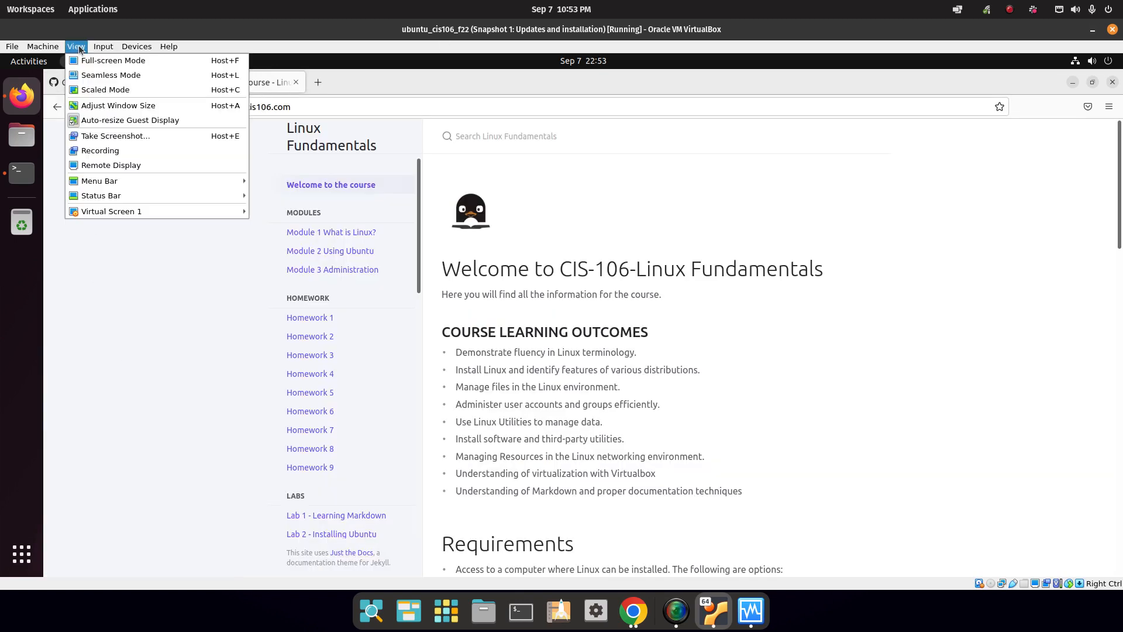
# Switch the VM to full-screen mode and open GitHub's sign-in page in Firefox.
pyautogui.click(217, 61)
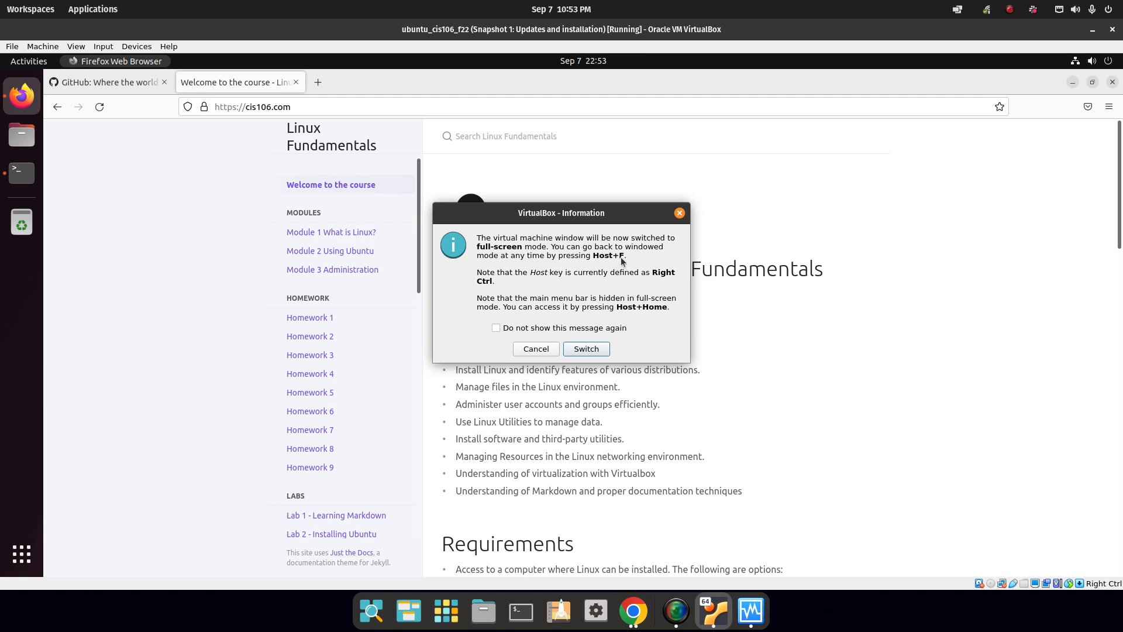
pyautogui.click(595, 348)
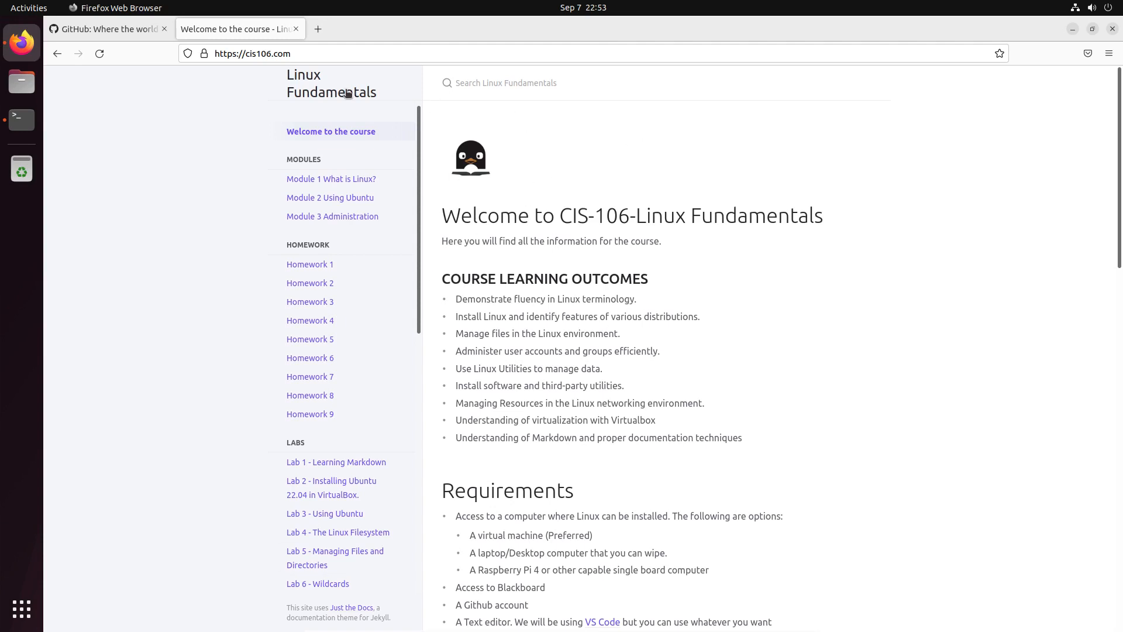
pyautogui.click(133, 34)
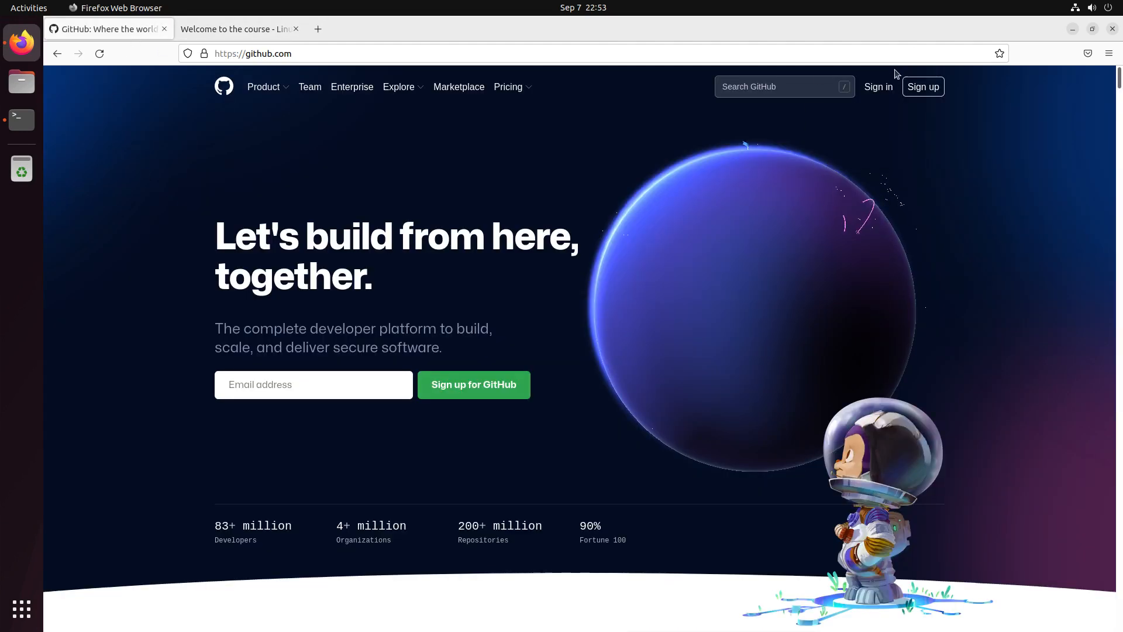
pyautogui.click(878, 86)
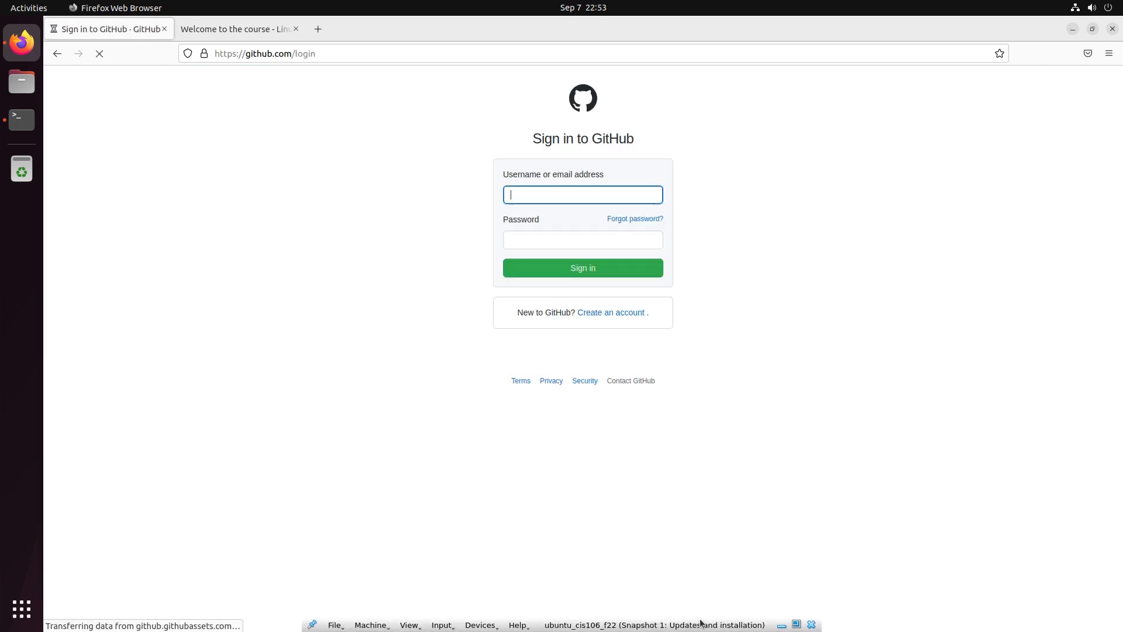
# Minimize the VM, uncover VirtualBox Manager, and restore the running VM.
pyautogui.click(782, 625)
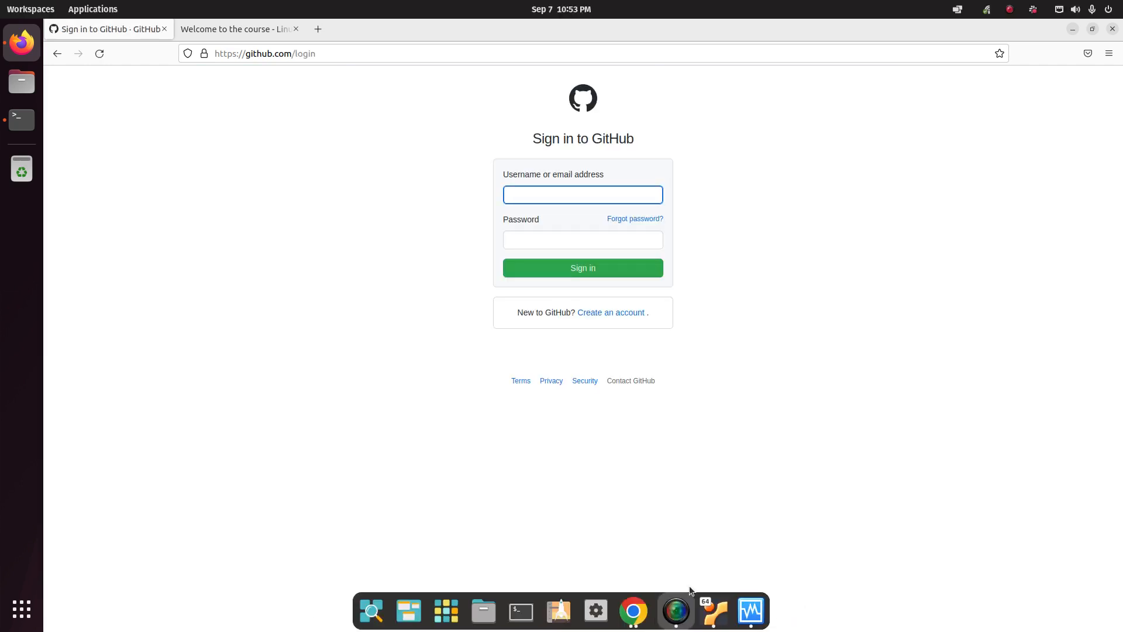
pyautogui.moveTo(751, 21); pyautogui.dragTo(0, 23)
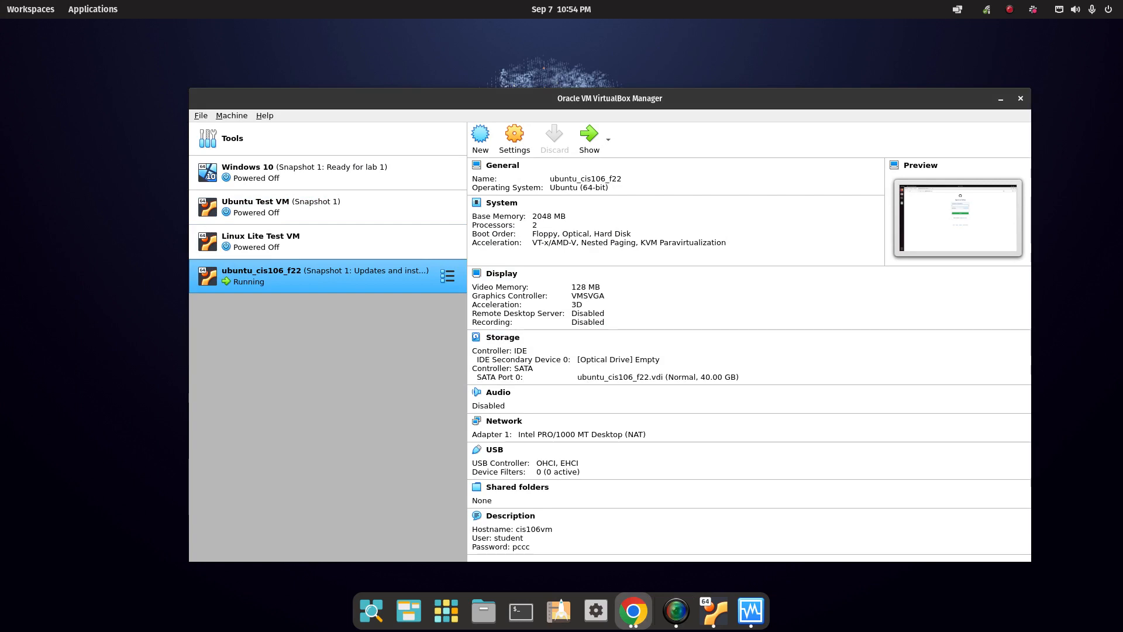
pyautogui.click(714, 611)
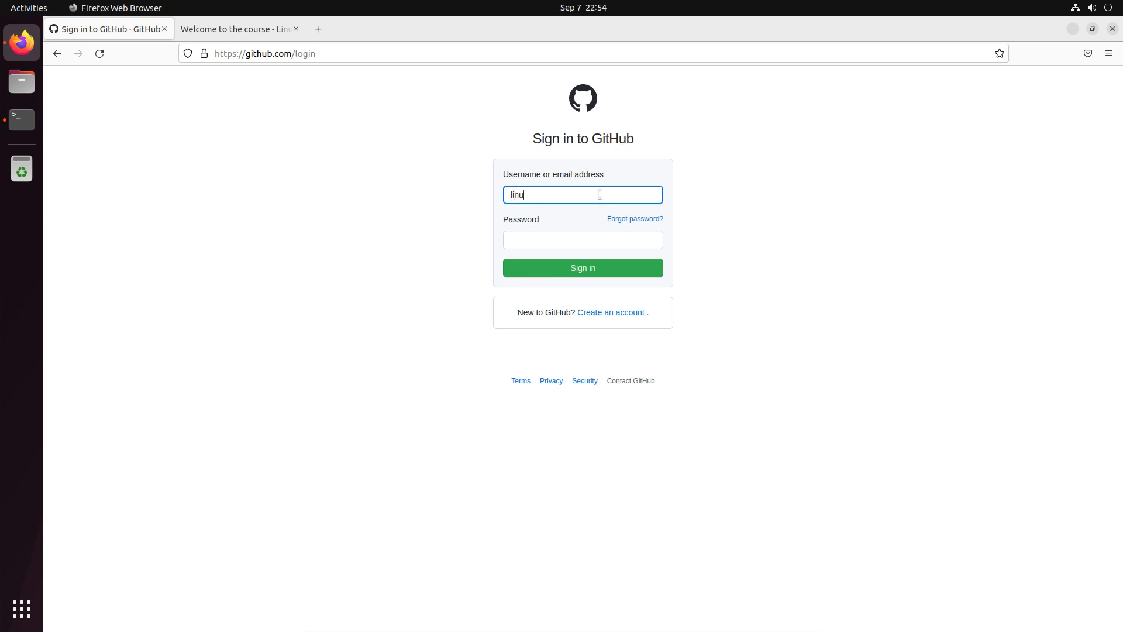
# Sign in to GitHub with the account e-mail and password, skip saving the login, and open cis106f22.
pyautogui.press('Tab')
pyautogui.hotkey('ctrl', 'v')
pyautogui.click(622, 267)
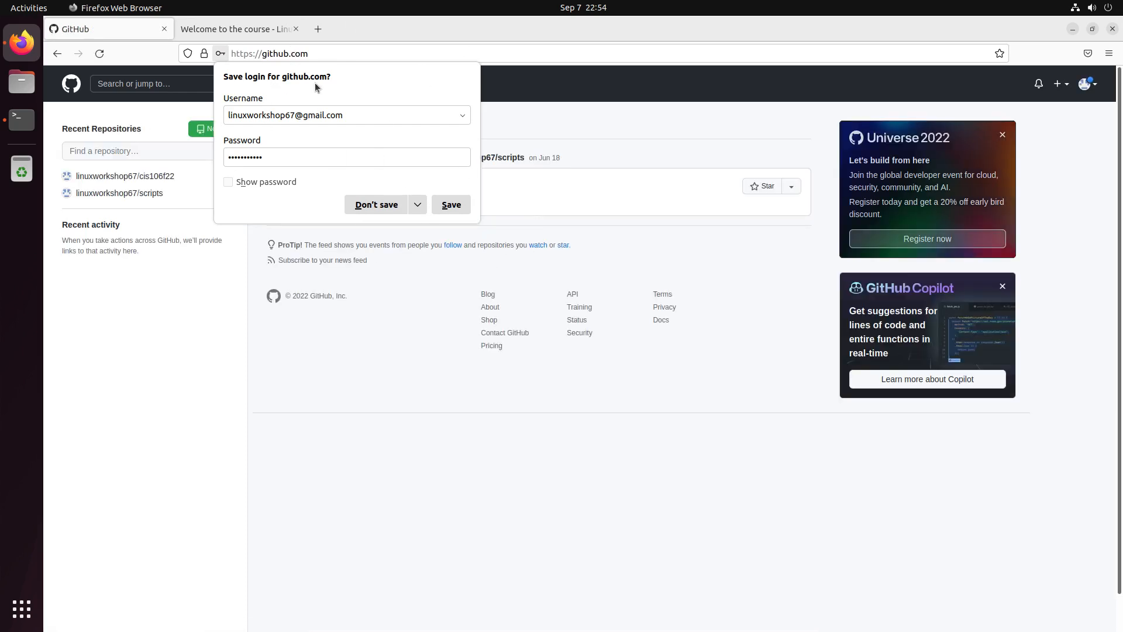
pyautogui.click(381, 206)
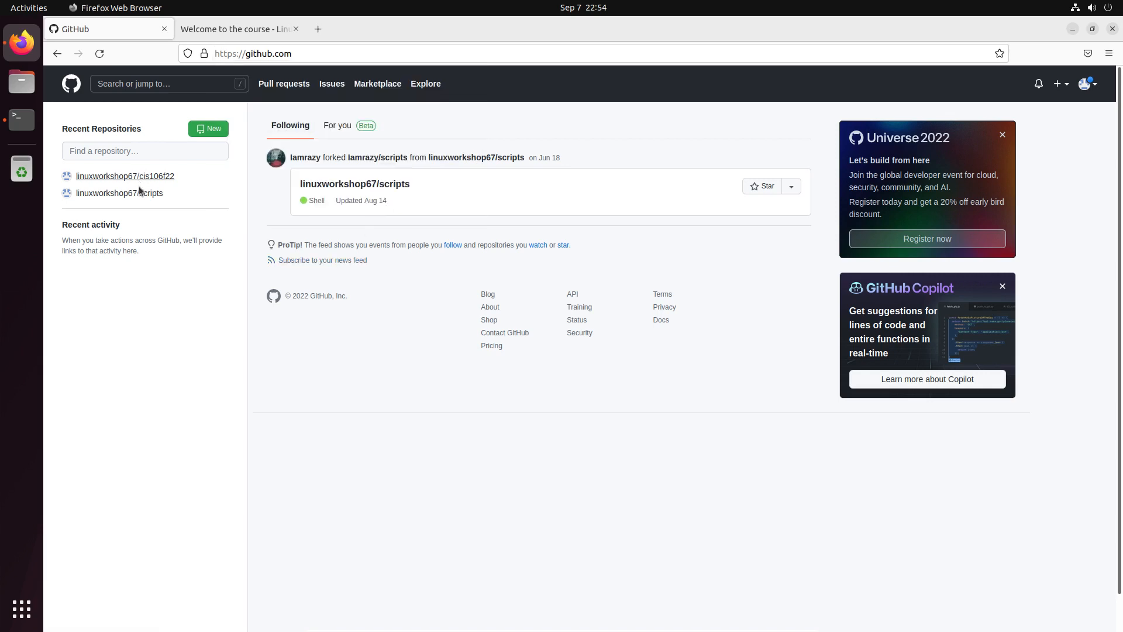
pyautogui.moveTo(149, 181)
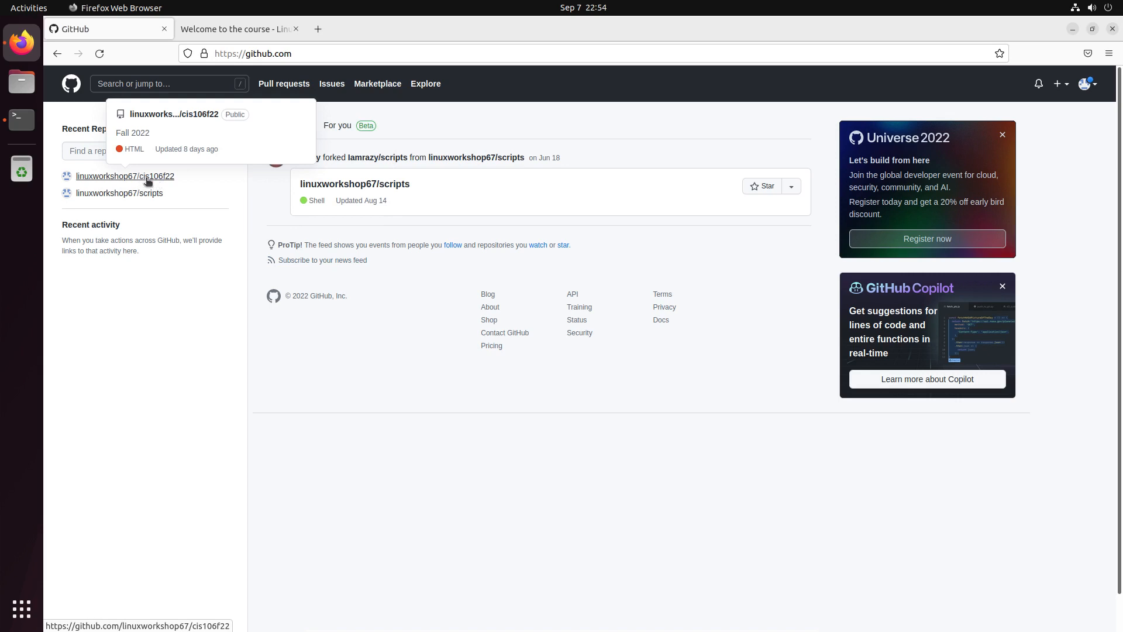
pyautogui.click(148, 181)
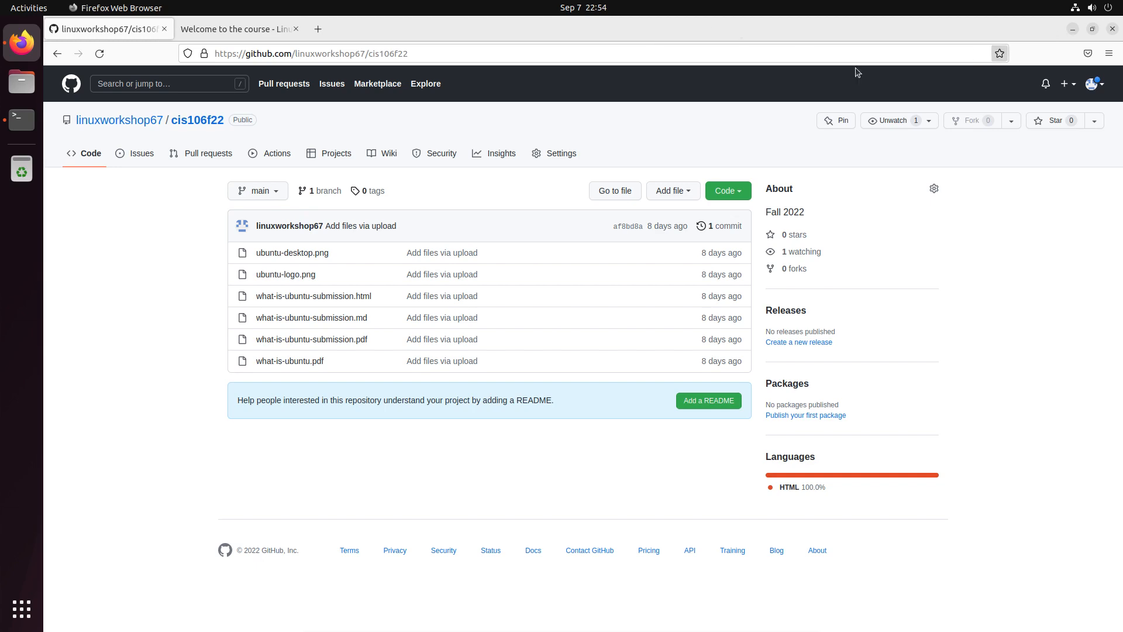
# Check the install terminal, then return to the course site tab in Firefox.
pyautogui.click(9, 114)
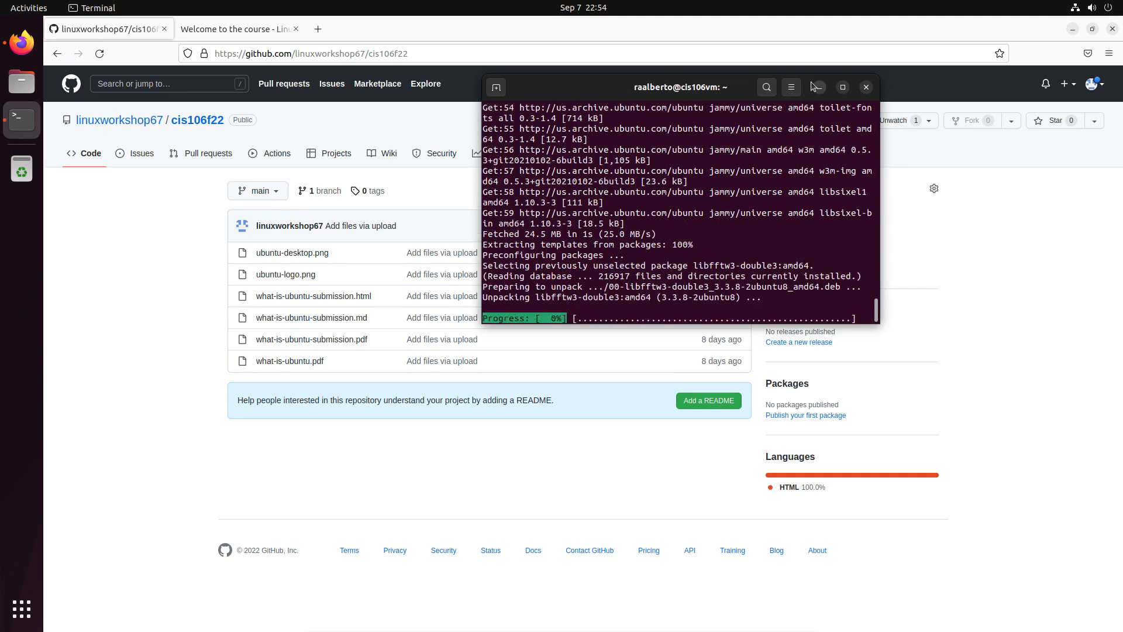
pyautogui.click(21, 131)
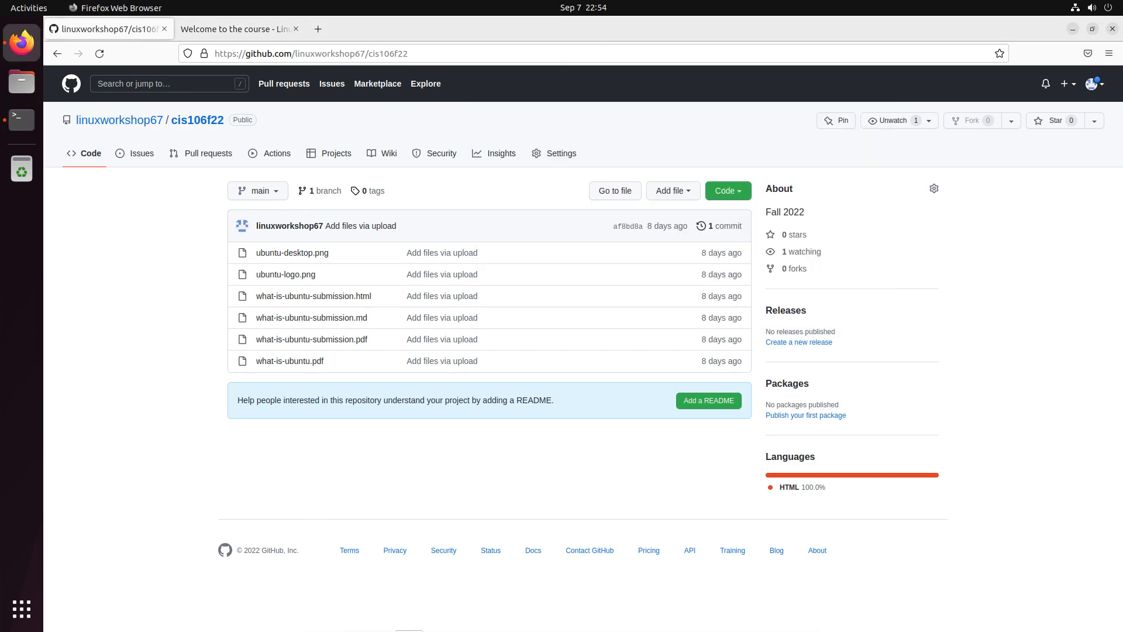
pyautogui.moveTo(810, 629)
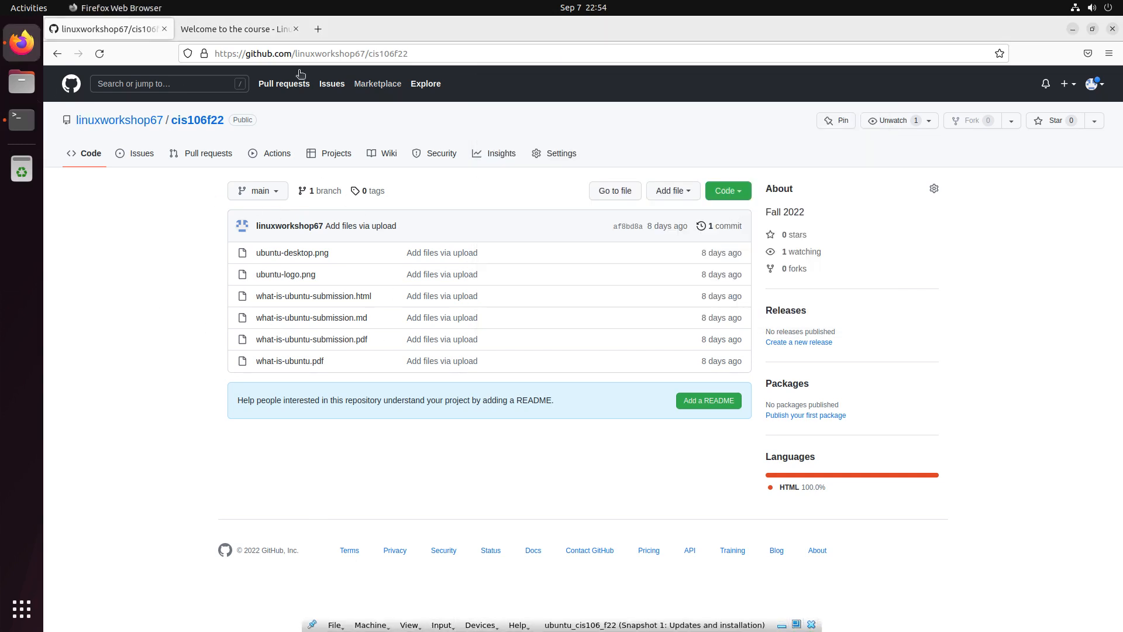
pyautogui.click(240, 28)
# Open the Lab 2 instructions page from the course site sidebar.
pyautogui.scroll(-7, 328, 485)
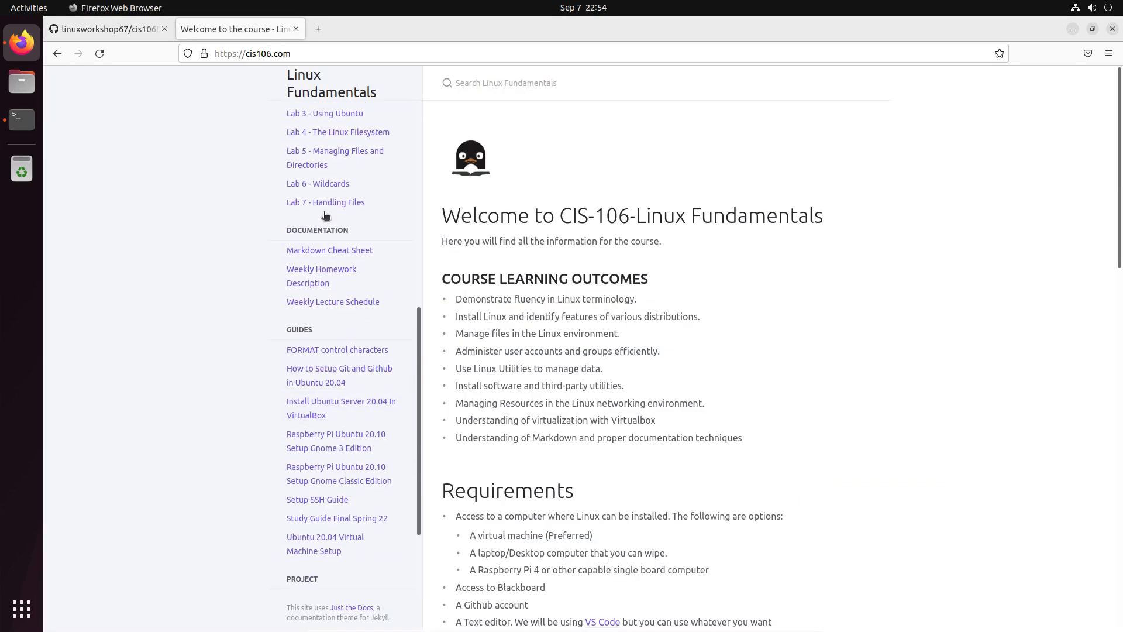
pyautogui.scroll(4, 334, 147)
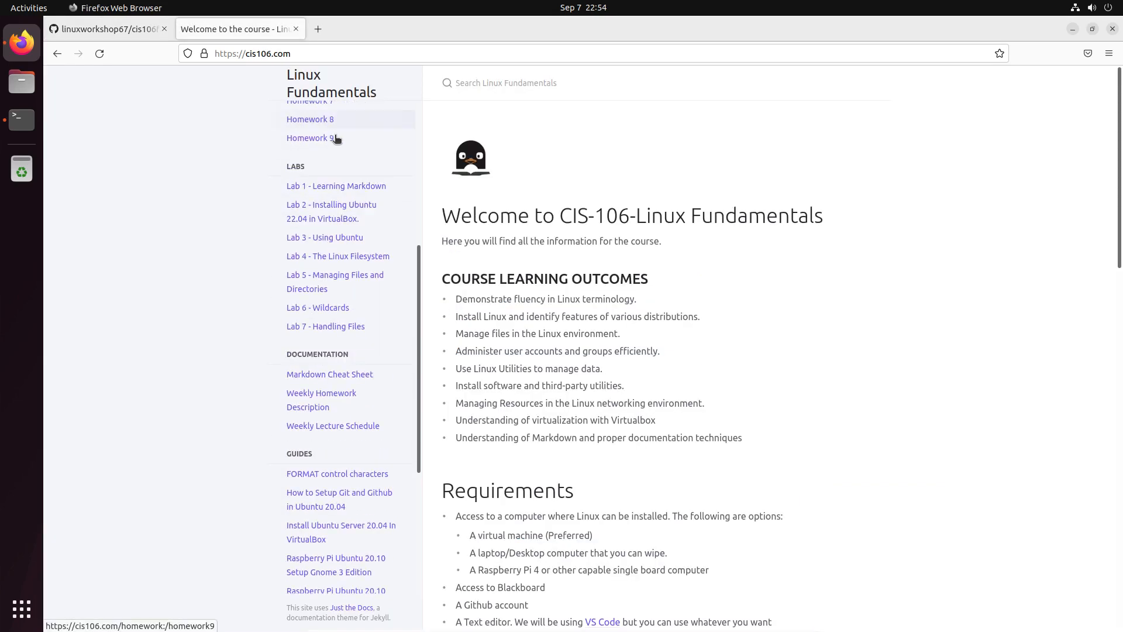
pyautogui.click(342, 217)
pyautogui.scroll(-20, 513, 512)
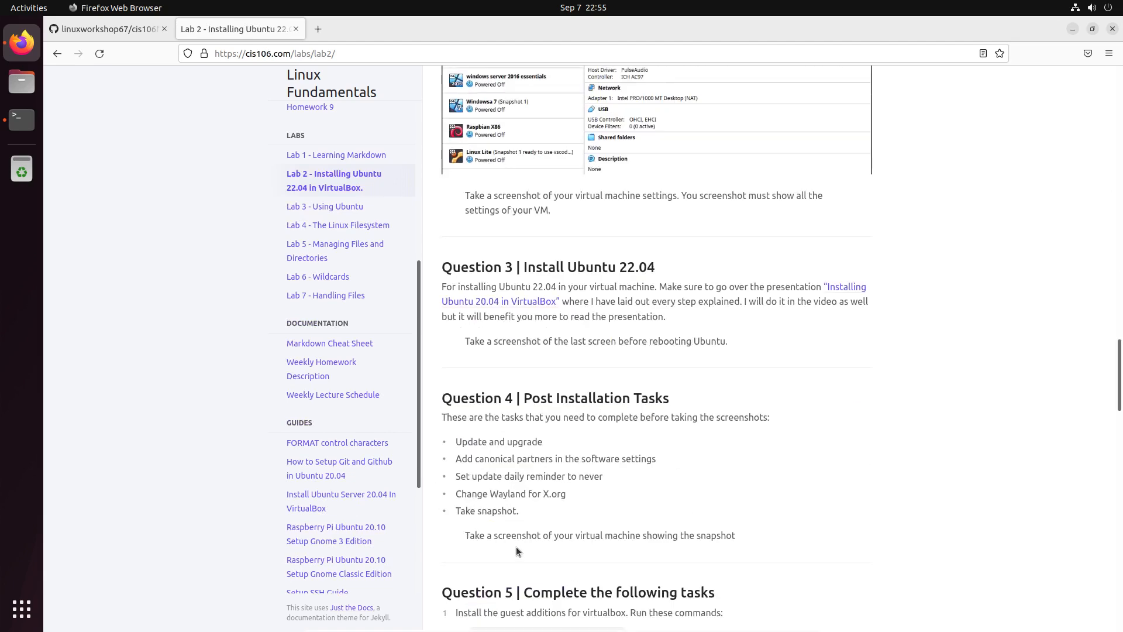
pyautogui.scroll(-3, 525, 541)
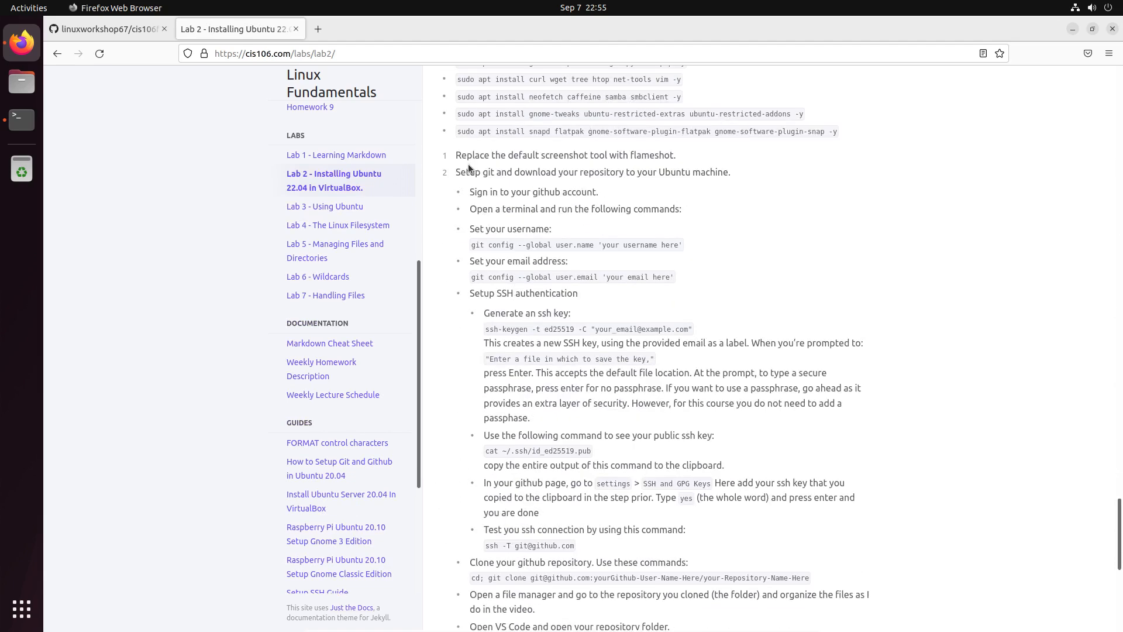
# Copy the git config --global user.name command and open a new terminal tab.
pyautogui.moveTo(467, 172); pyautogui.dragTo(455, 172)
pyautogui.moveTo(599, 192); pyautogui.dragTo(475, 192)
pyautogui.tripleClick(495, 210)
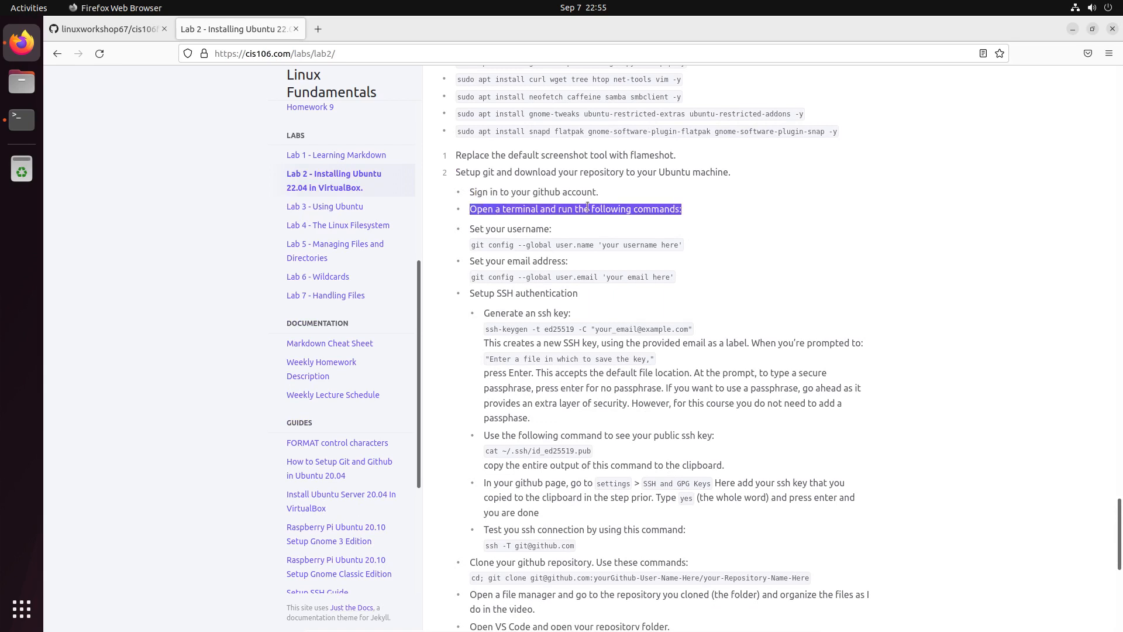
pyautogui.moveTo(556, 245); pyautogui.dragTo(572, 245)
pyautogui.tripleClick(571, 245)
pyautogui.moveTo(455, 241); pyautogui.dragTo(681, 245)
pyautogui.rightClick(646, 245)
pyautogui.click(669, 254)
pyautogui.click(22, 120)
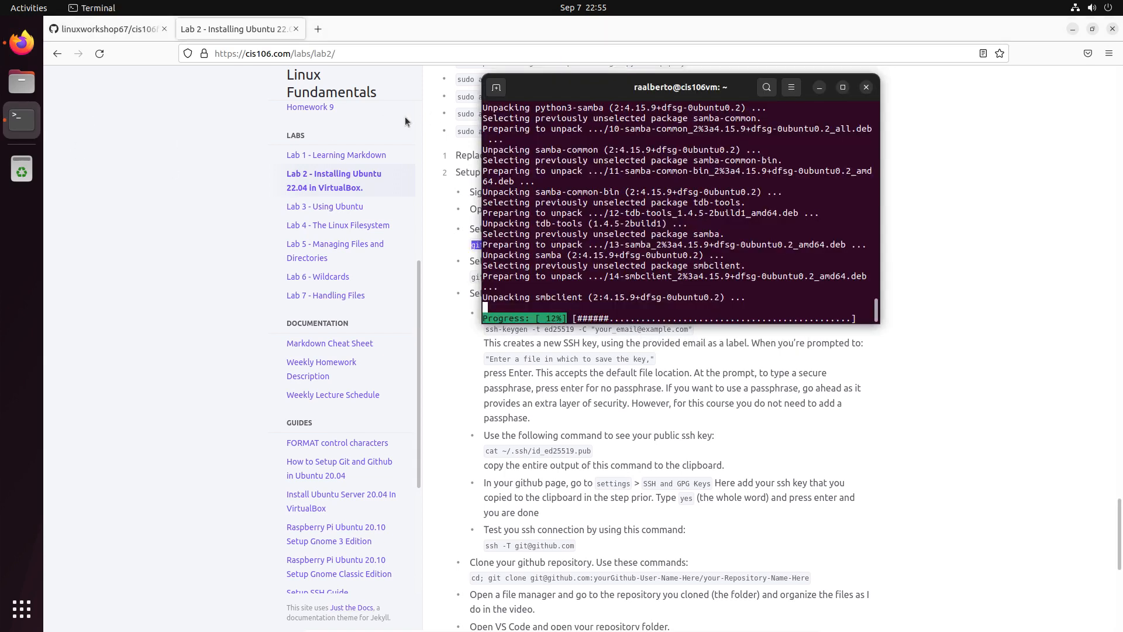
pyautogui.click(496, 88)
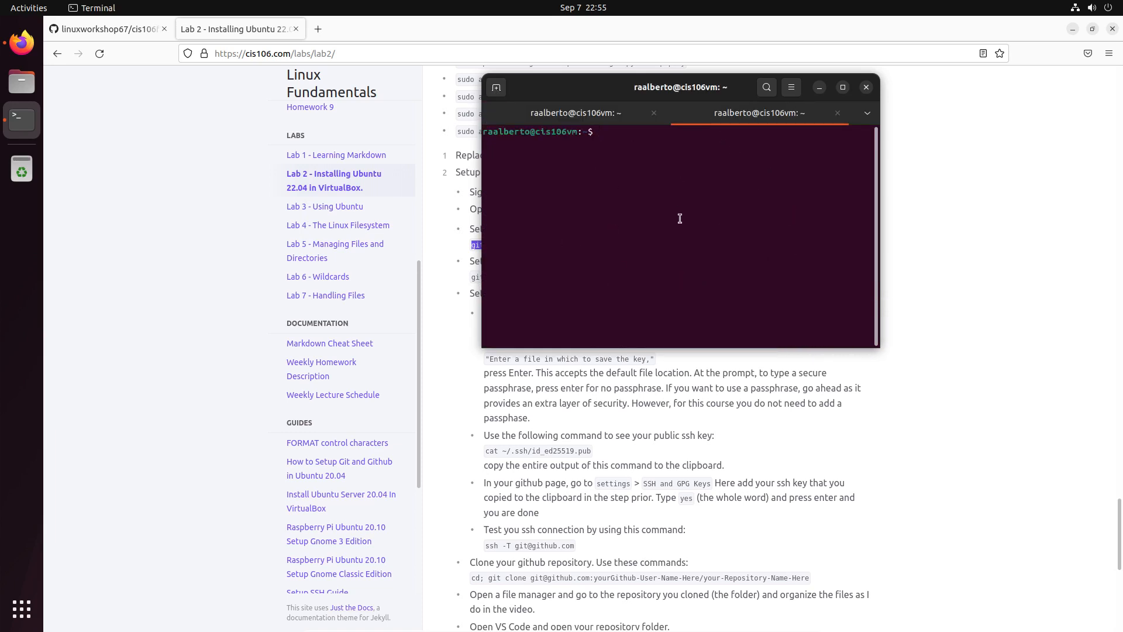
# Paste and run git config --global user.name with the placeholder replaced by the GitHub username.
pyautogui.rightClick(626, 158)
pyautogui.click(662, 199)
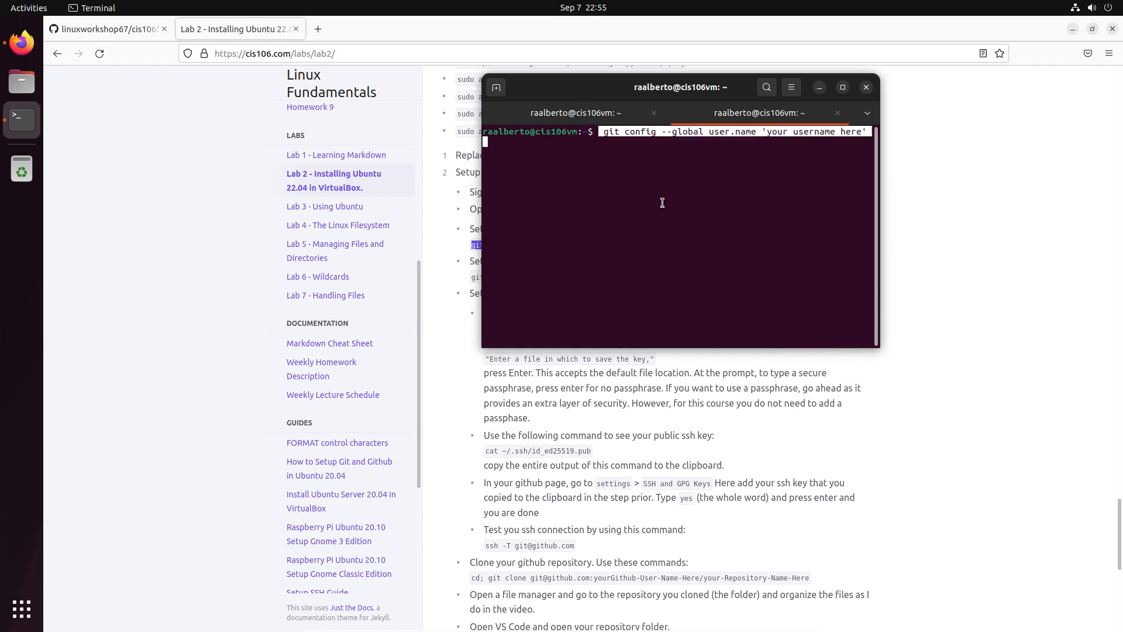
pyautogui.click(631, 112)
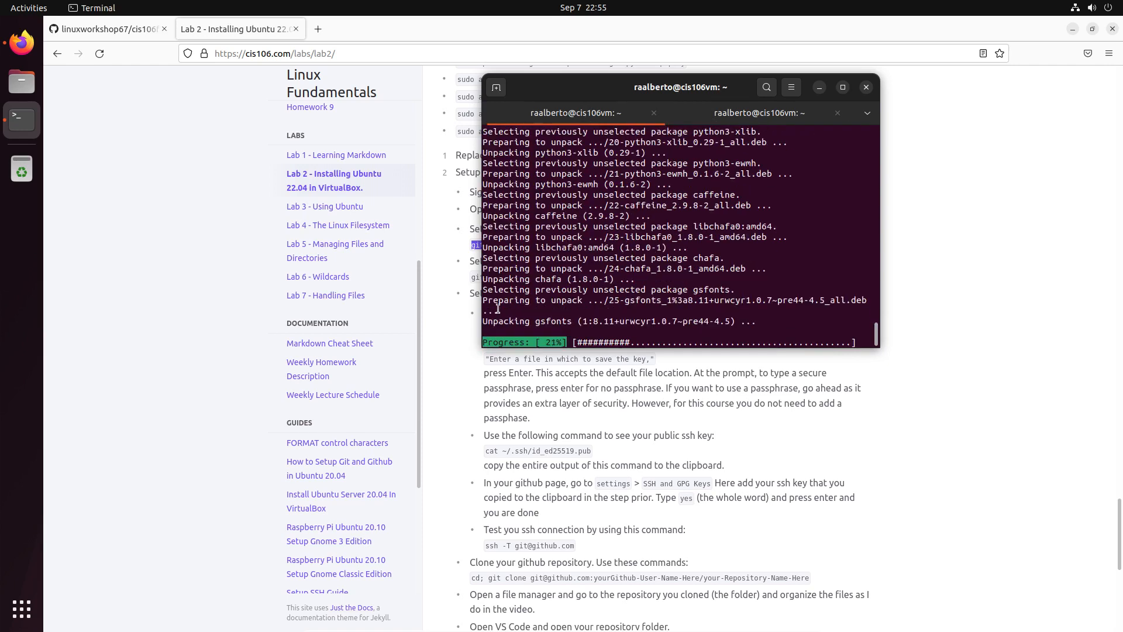
pyautogui.click(714, 114)
pyautogui.press('Left')
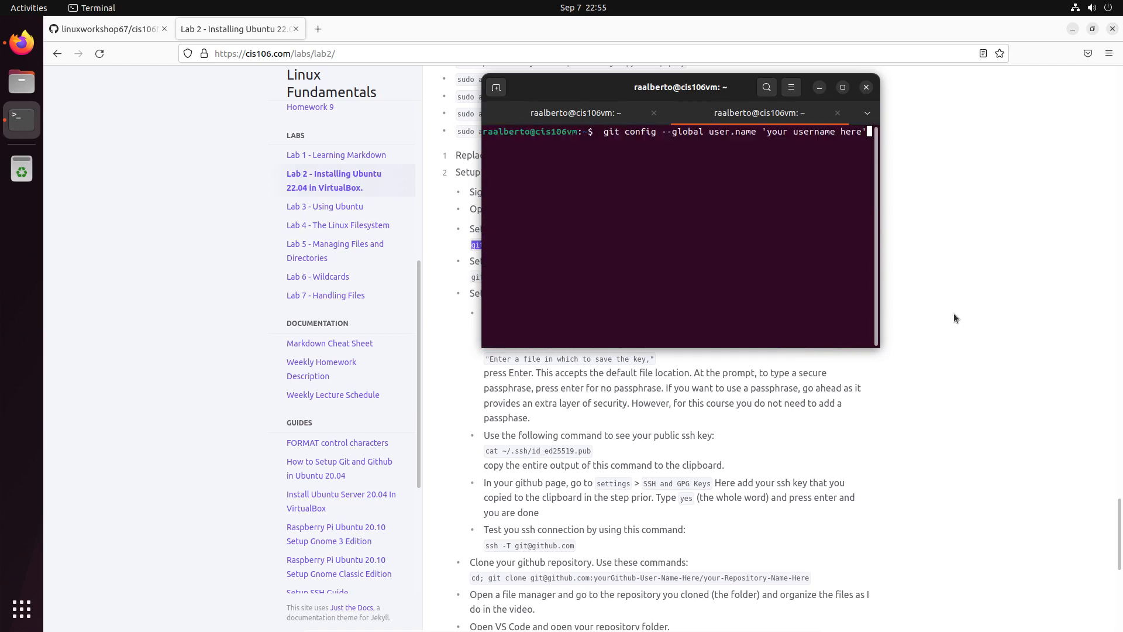
pyautogui.press('BackSpace')
pyautogui.press('BackSpace')
pyautogui.press('BackSpace')
pyautogui.press('BackSpace')
pyautogui.press('BackSpace')
pyautogui.press('BackSpace')
pyautogui.press('BackSpace')
pyautogui.press('BackSpace')
pyautogui.press('BackSpace')
pyautogui.press('BackSpace')
pyautogui.press('BackSpace')
pyautogui.press('BackSpace')
pyautogui.press('BackSpace')
pyautogui.press('BackSpace')
pyautogui.press('BackSpace')
pyautogui.press('BackSpace')
pyautogui.press('BackSpace')
pyautogui.press('BackSpace')
pyautogui.press('BackSpace')
pyautogui.write('linuxworkshop67')
pyautogui.click(117, 29)
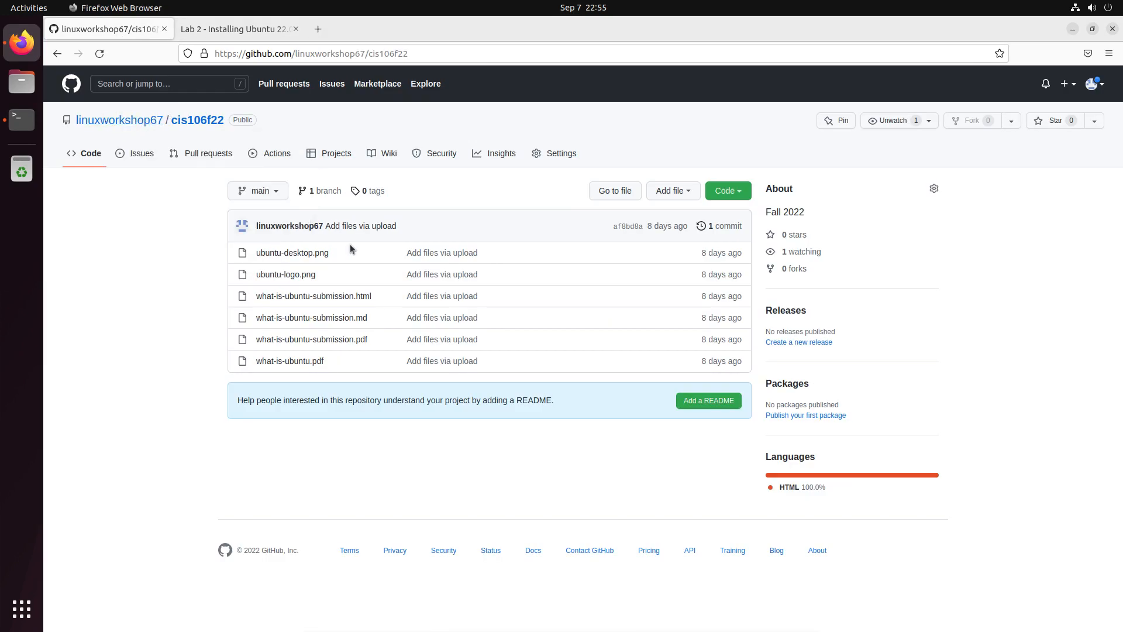
pyautogui.hotkey('alt', 'Tab')
pyautogui.press('Return')
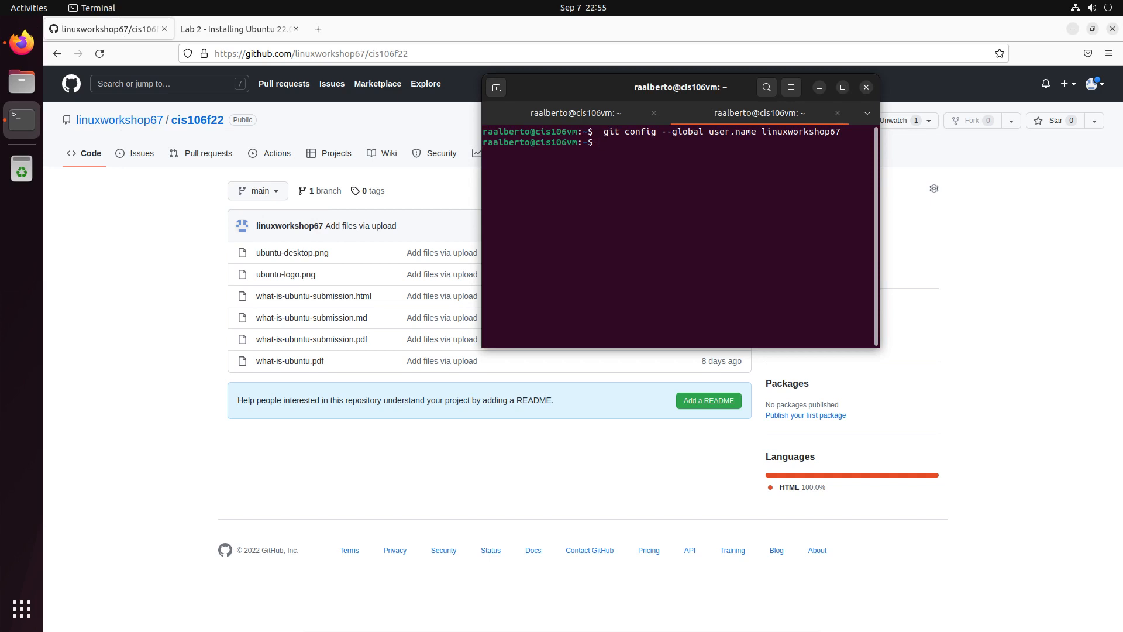
# Run git config --global user.email with the account's e-mail address.
pyautogui.write('git config --g')
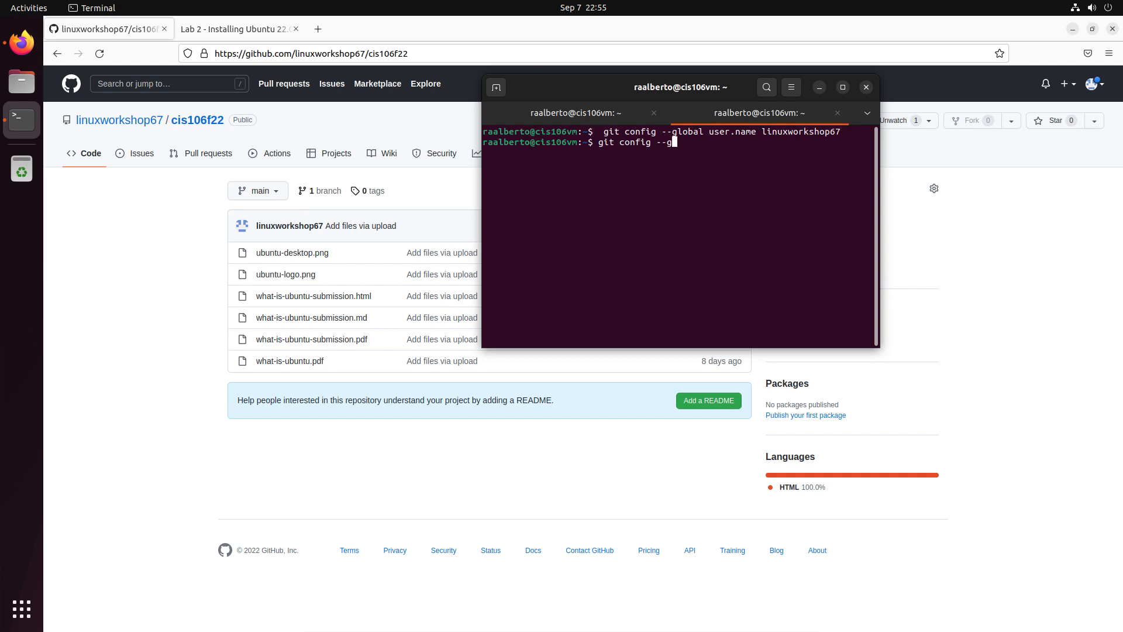
pyautogui.write('lobal ')
pyautogui.write('em')
pyautogui.press('BackSpace')
pyautogui.press('BackSpace')
pyautogui.press('Return')
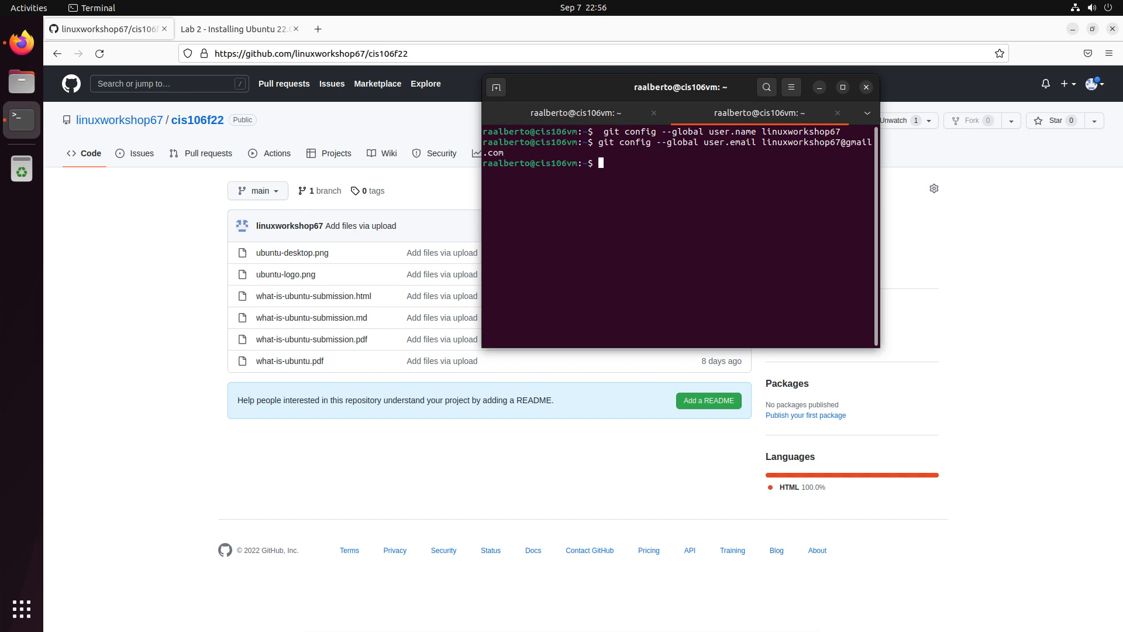
# Copy the ssh-keygen -t ed25519 -C command from Lab 2's SSH setup section, then return to Terminal.
pyautogui.click(266, 30)
pyautogui.scroll(-4, 528, 149)
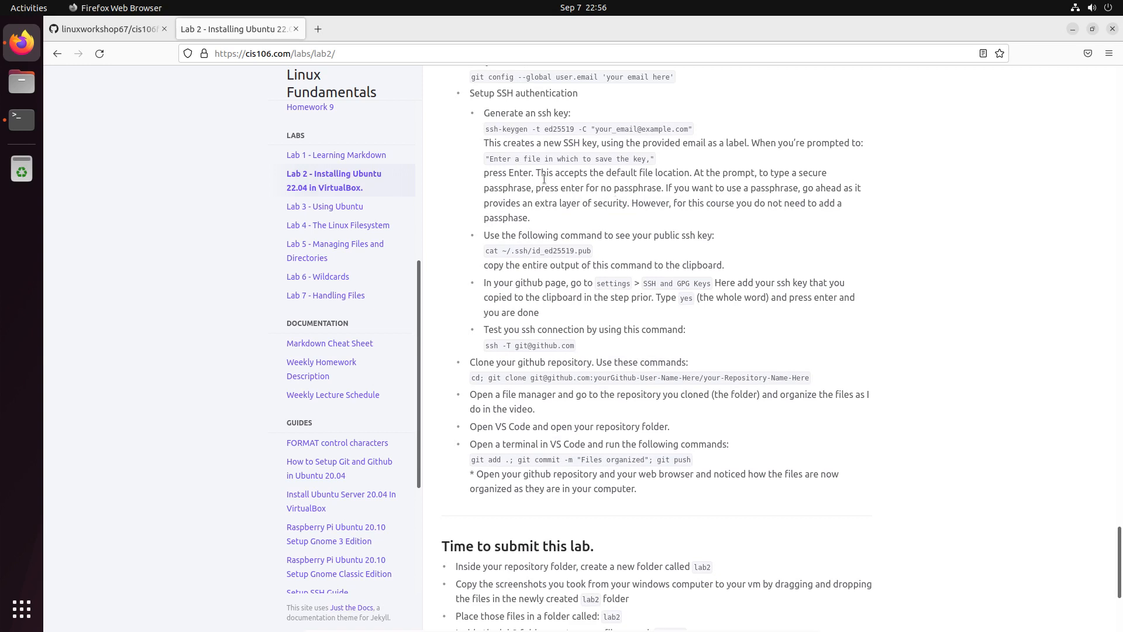
pyautogui.scroll(2, 576, 230)
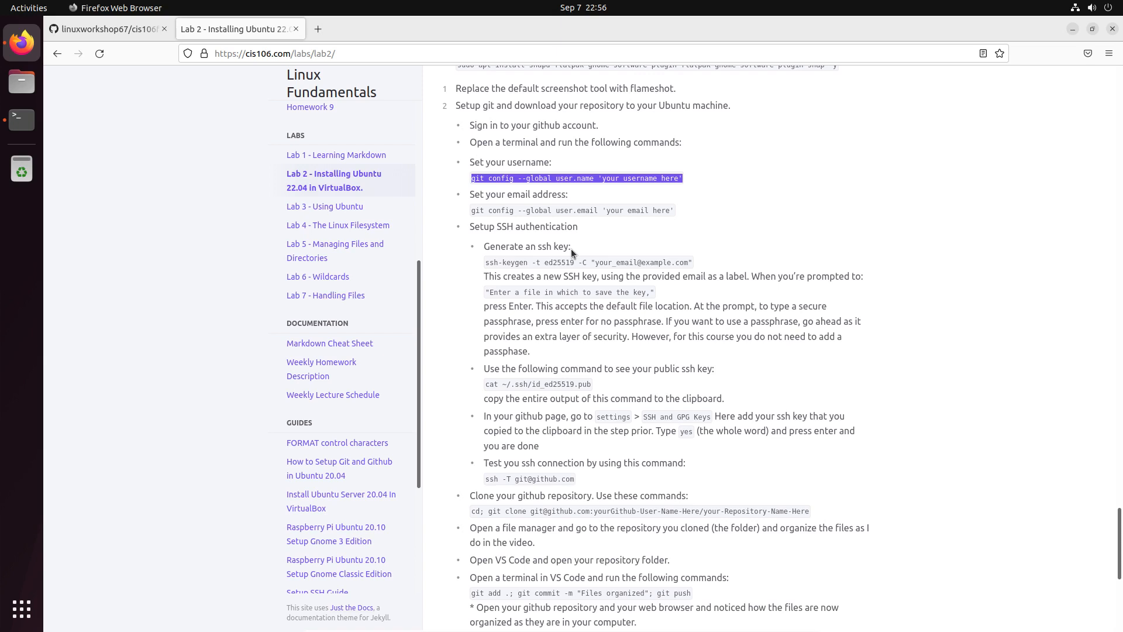
pyautogui.moveTo(485, 263); pyautogui.dragTo(588, 262)
pyautogui.rightClick(588, 262)
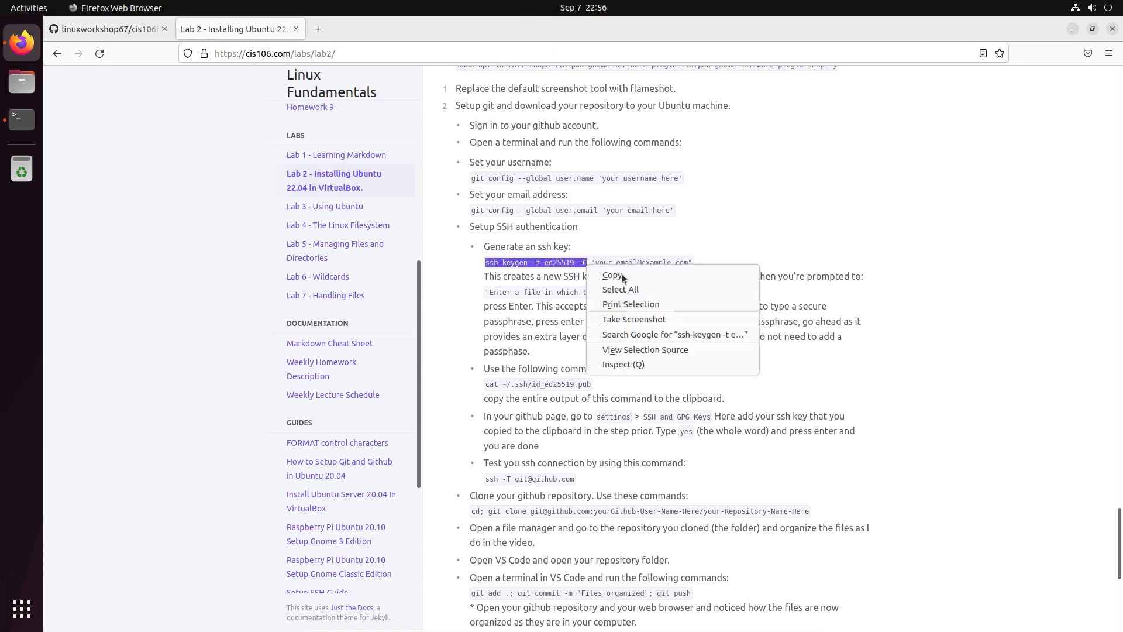
pyautogui.click(608, 274)
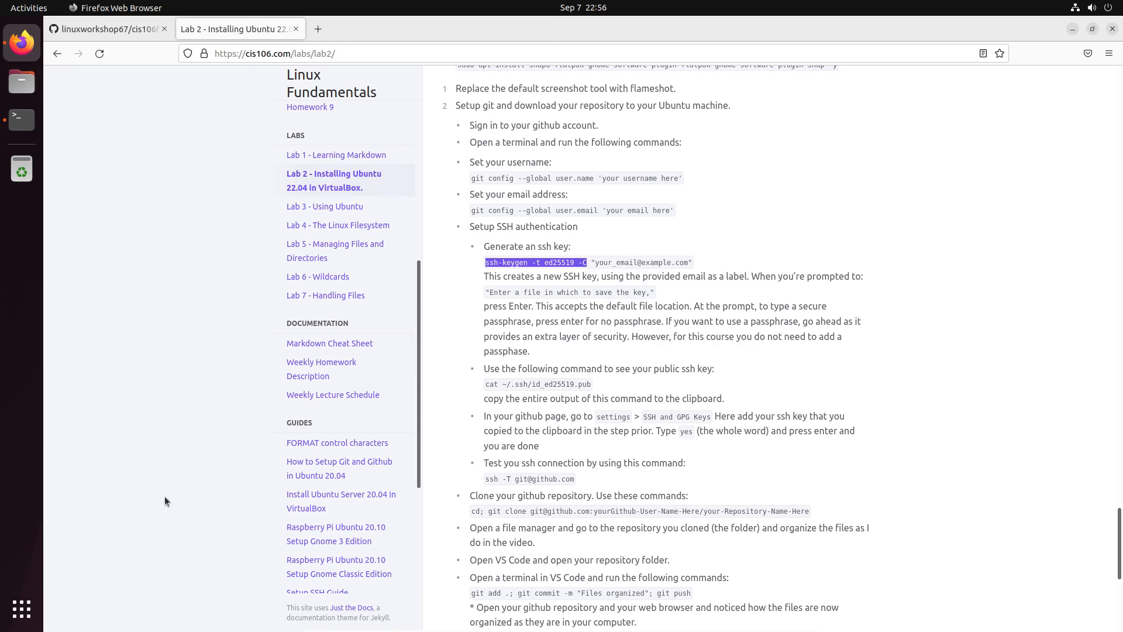
pyautogui.click(21, 120)
# Run ssh-keygen -t ed25519 -C with the account e-mail, accepting the default path and empty passphrase.
pyautogui.rightClick(637, 212)
pyautogui.click(679, 257)
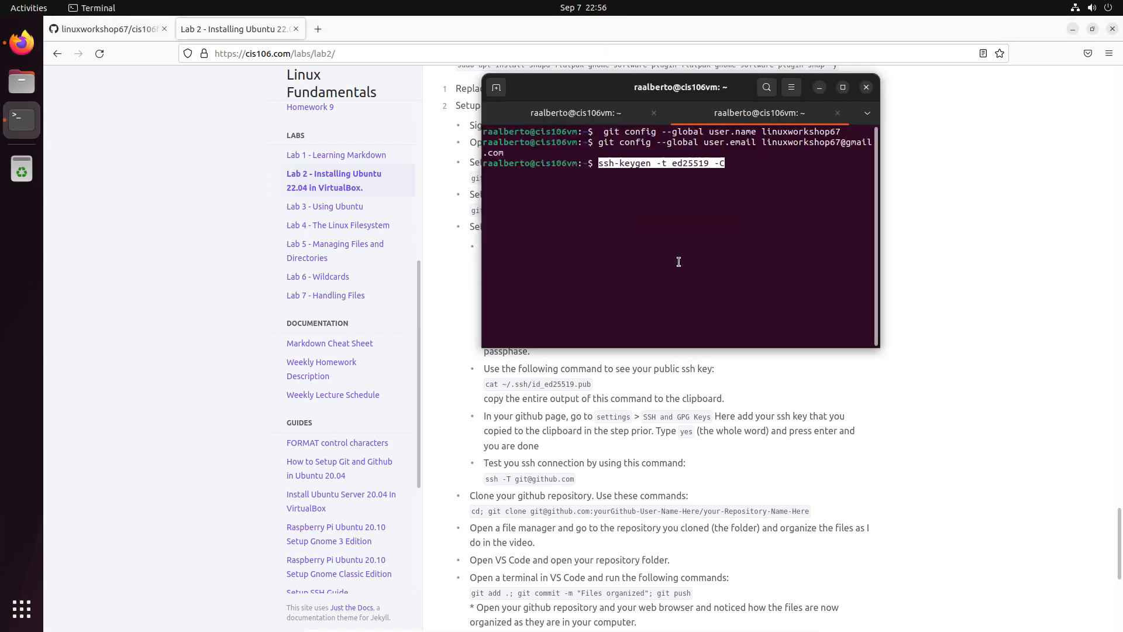
pyautogui.press('Right')
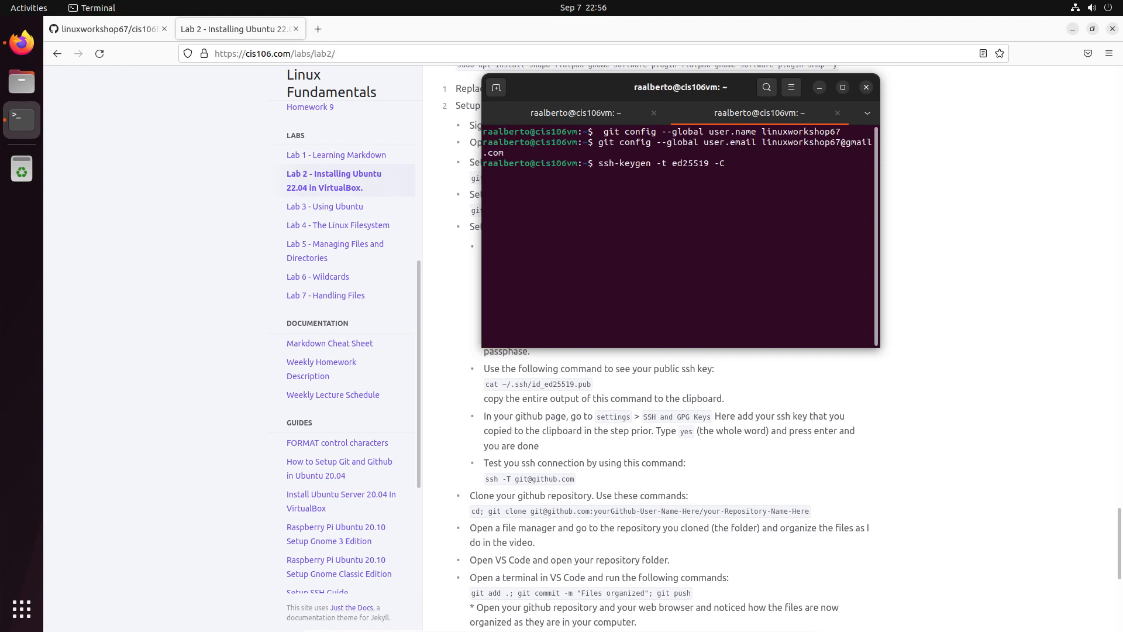
pyautogui.press('Return')
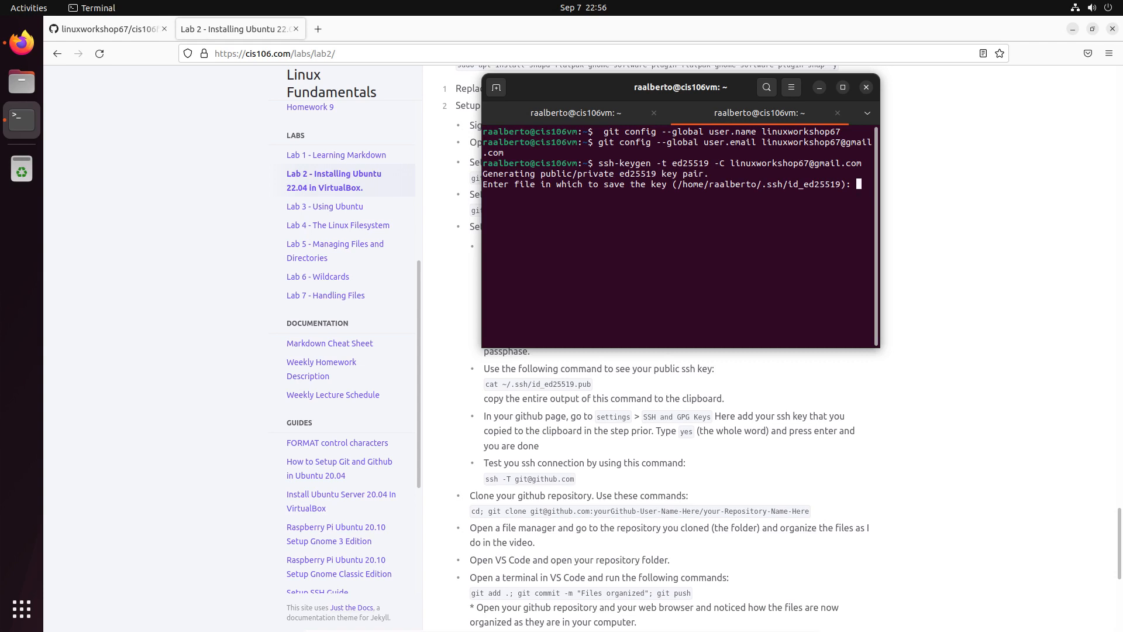
pyautogui.press('Return')
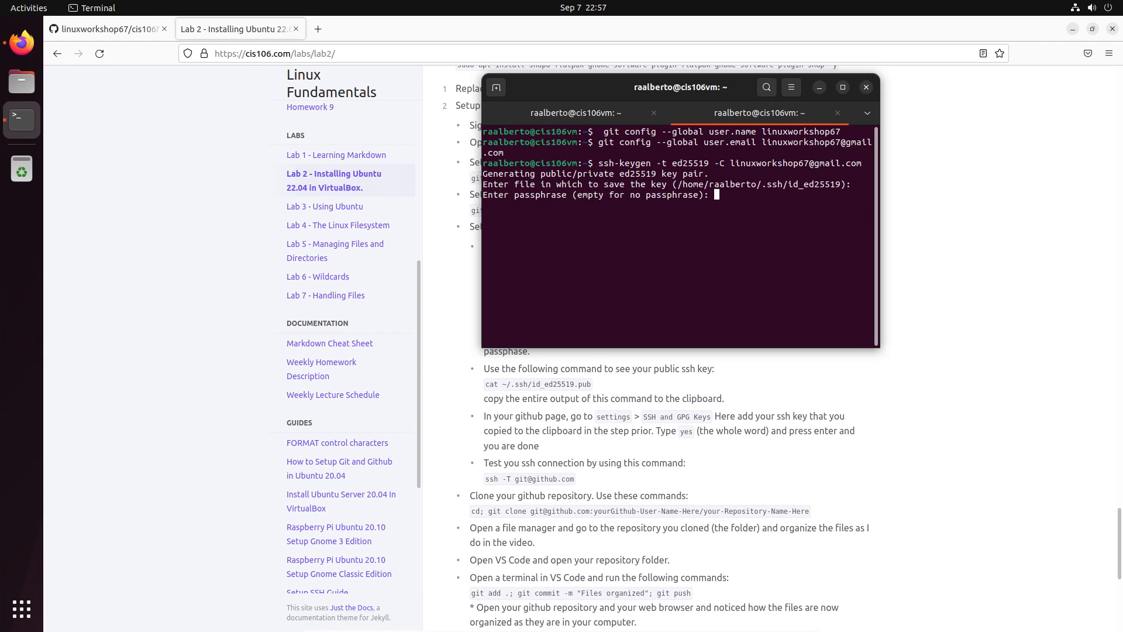
pyautogui.press('Return')
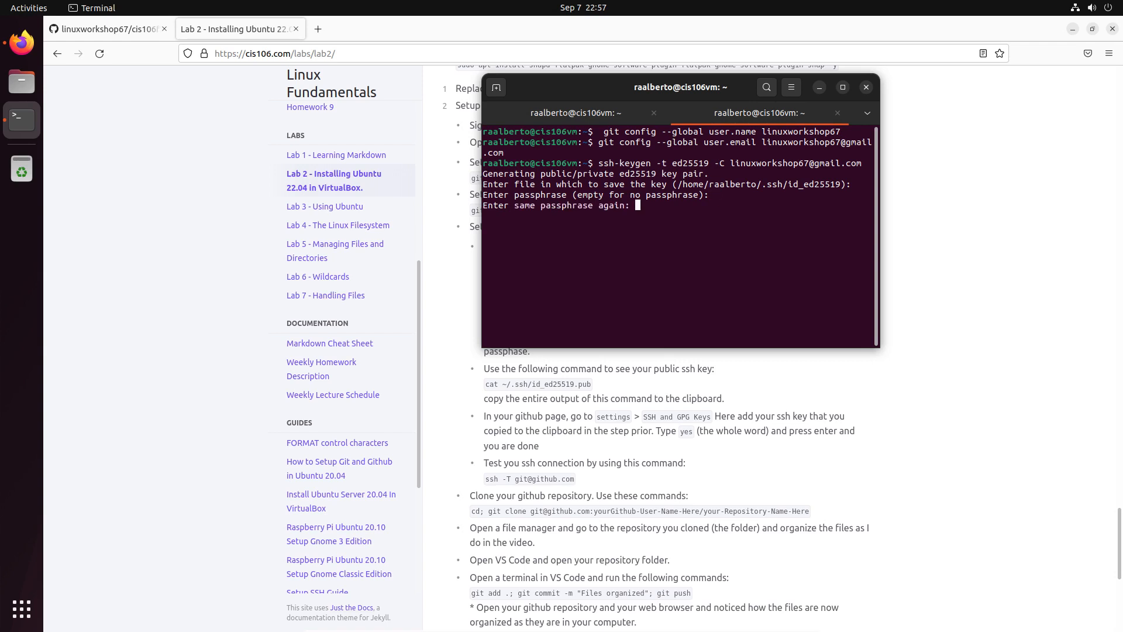
pyautogui.press('Return')
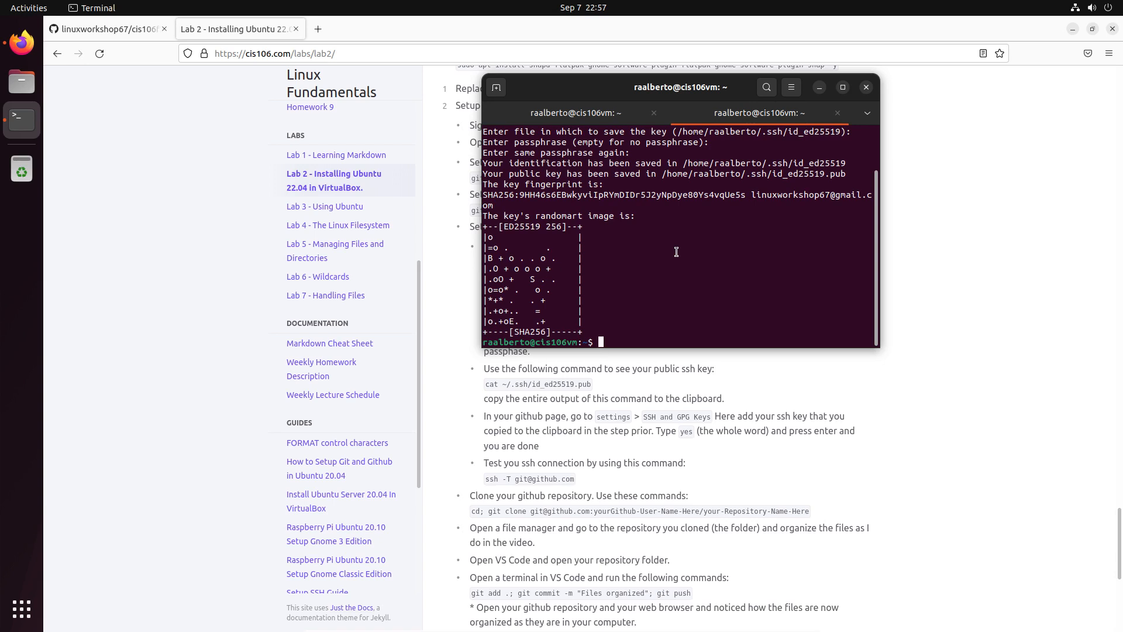
# Copy cat ~/.ssh/id_ed25519.pub from the lab page and run it in the terminal.
pyautogui.click(547, 391)
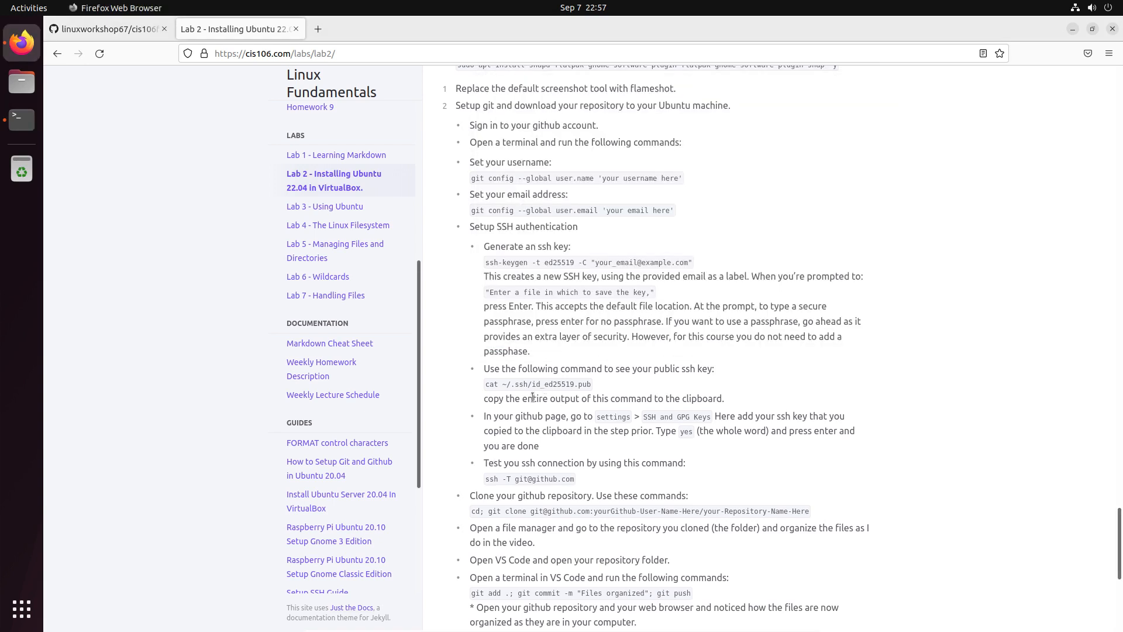
pyautogui.tripleClick(530, 385)
pyautogui.rightClick(535, 383)
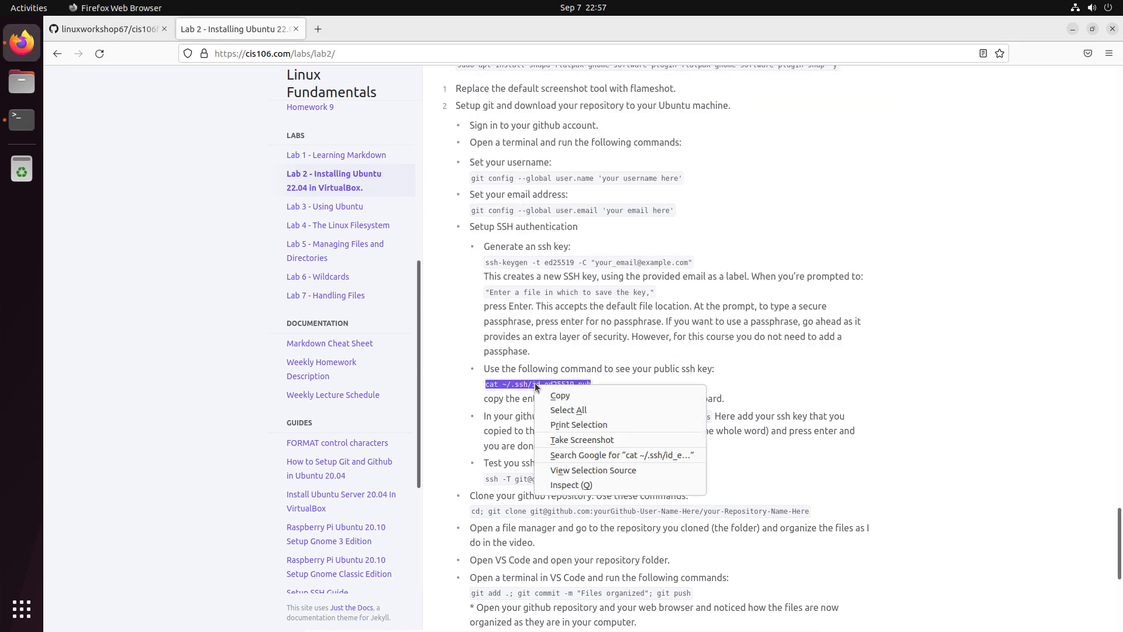
pyautogui.click(578, 398)
pyautogui.click(23, 120)
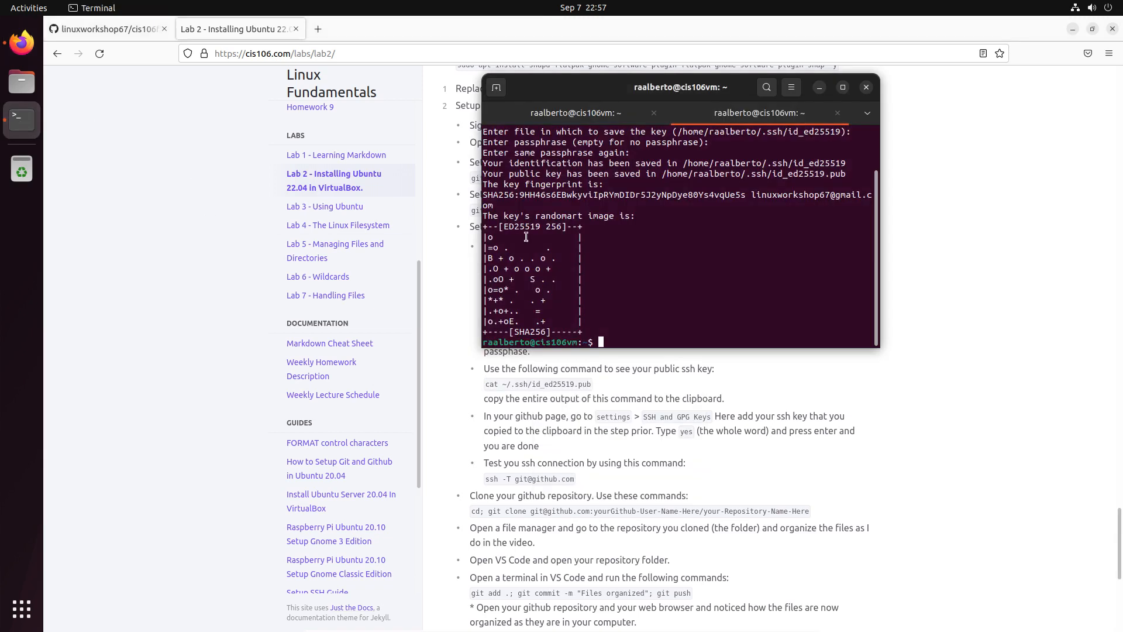
pyautogui.rightClick(657, 303)
pyautogui.click(680, 331)
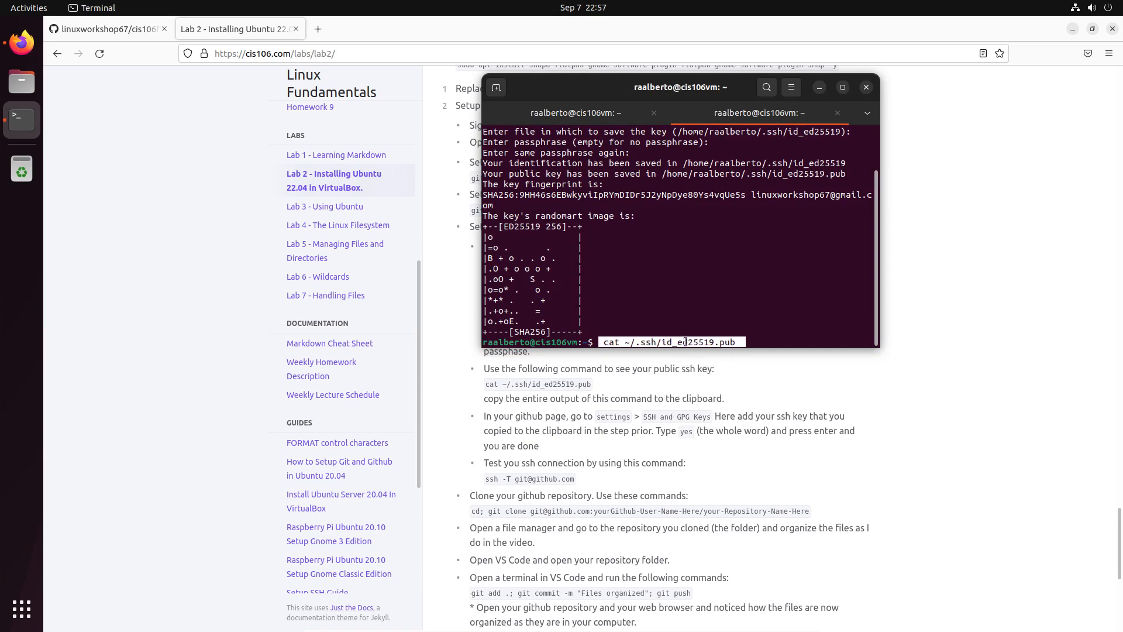
pyautogui.press('Return')
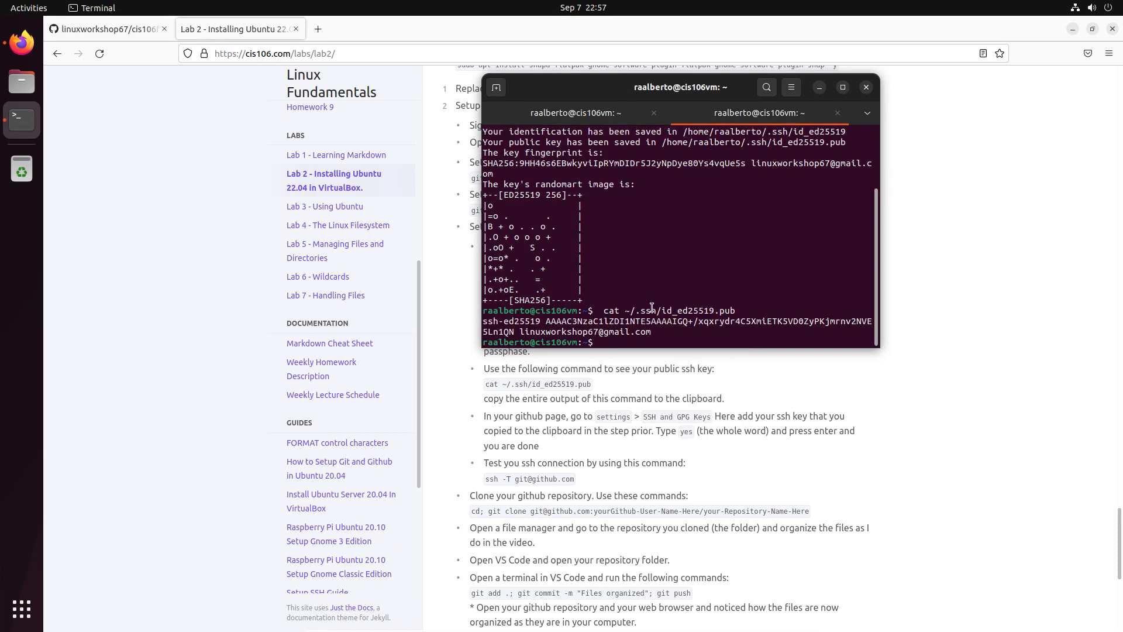
# Copy the printed two-line public key and return to the GitHub repository tab.
pyautogui.tripleClick(640, 323)
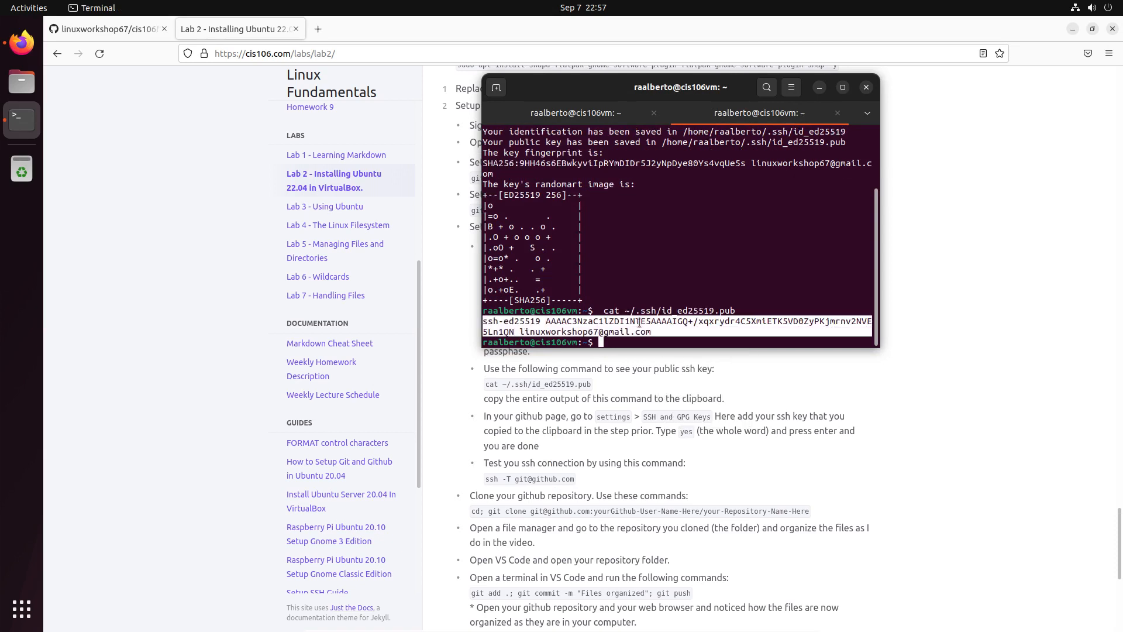
pyautogui.moveTo(673, 330); pyautogui.dragTo(479, 316)
pyautogui.rightClick(526, 320)
pyautogui.click(563, 352)
pyautogui.click(731, 395)
pyautogui.click(105, 29)
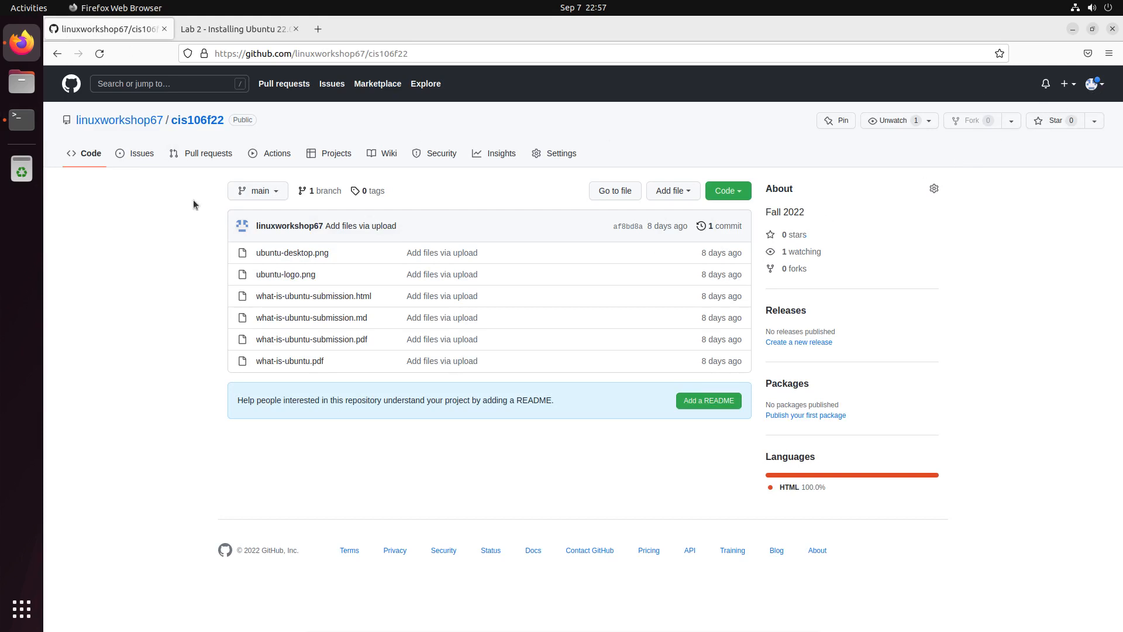
# Go to GitHub Settings > SSH and GPG keys and start a new SSH key.
pyautogui.click(1094, 84)
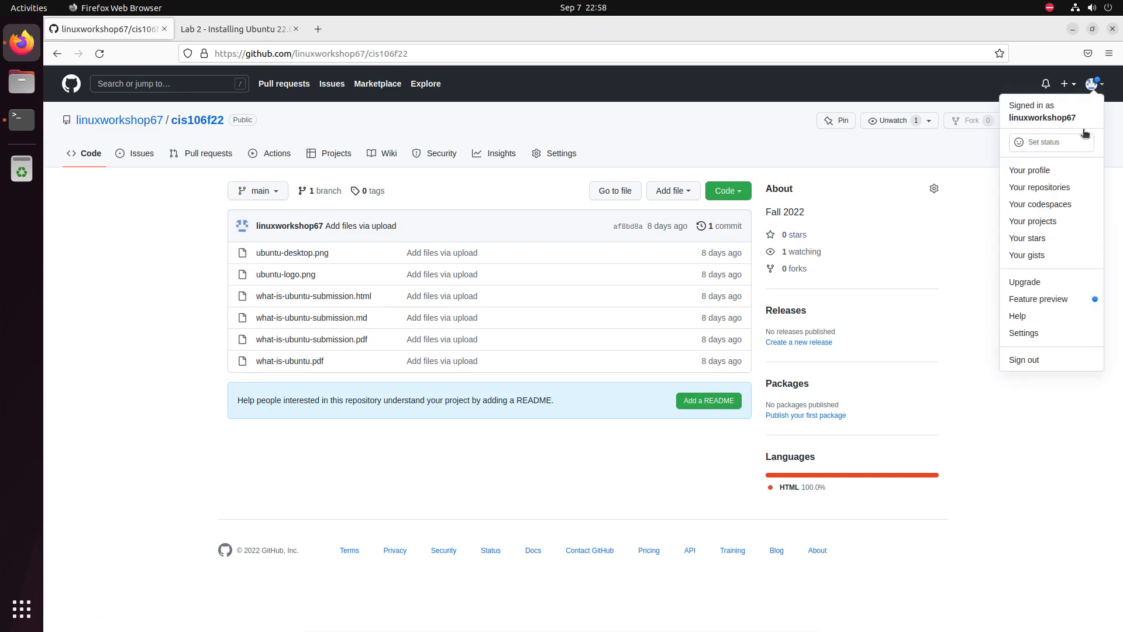
pyautogui.click(1051, 335)
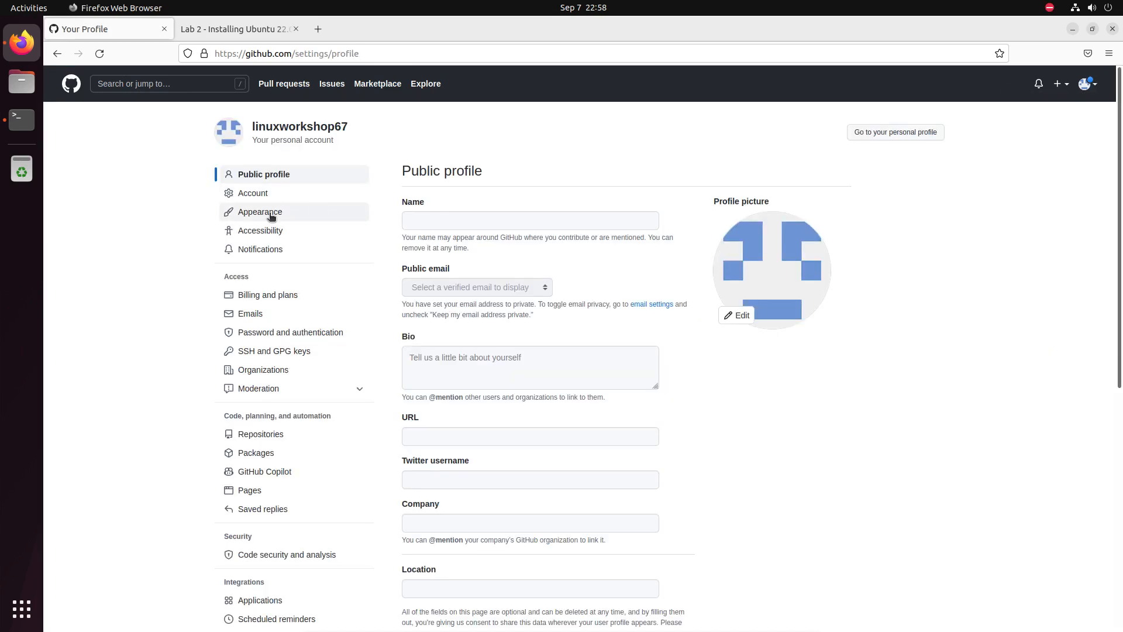
pyautogui.click(269, 353)
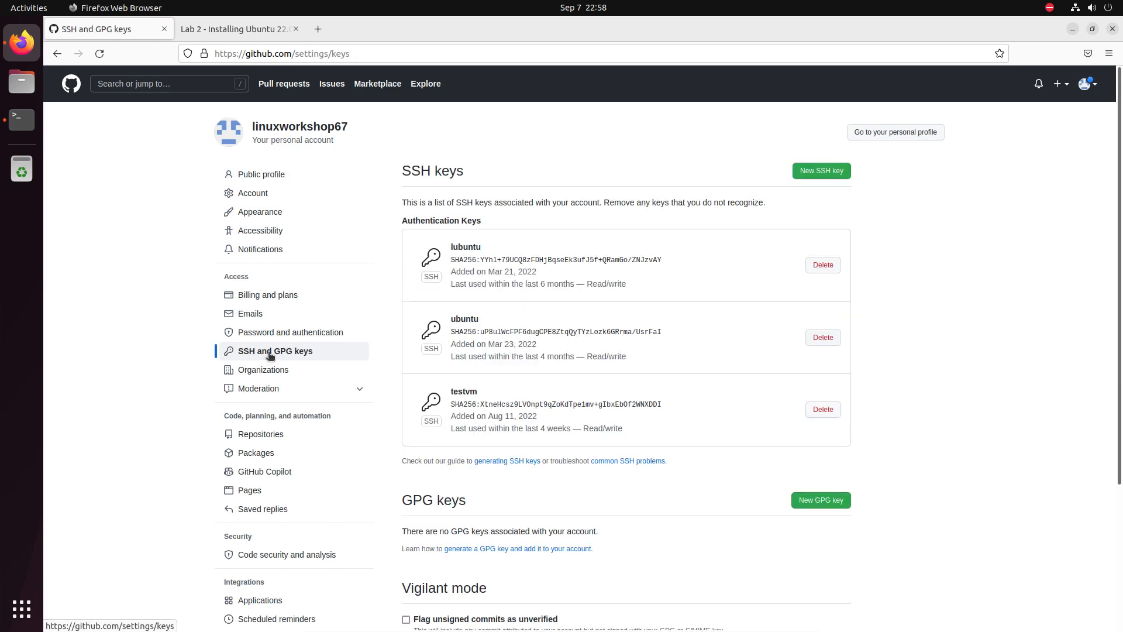
pyautogui.click(821, 170)
# Title the key ubuntu_cis_106_f22, paste the public key, and add it.
pyautogui.click(524, 219)
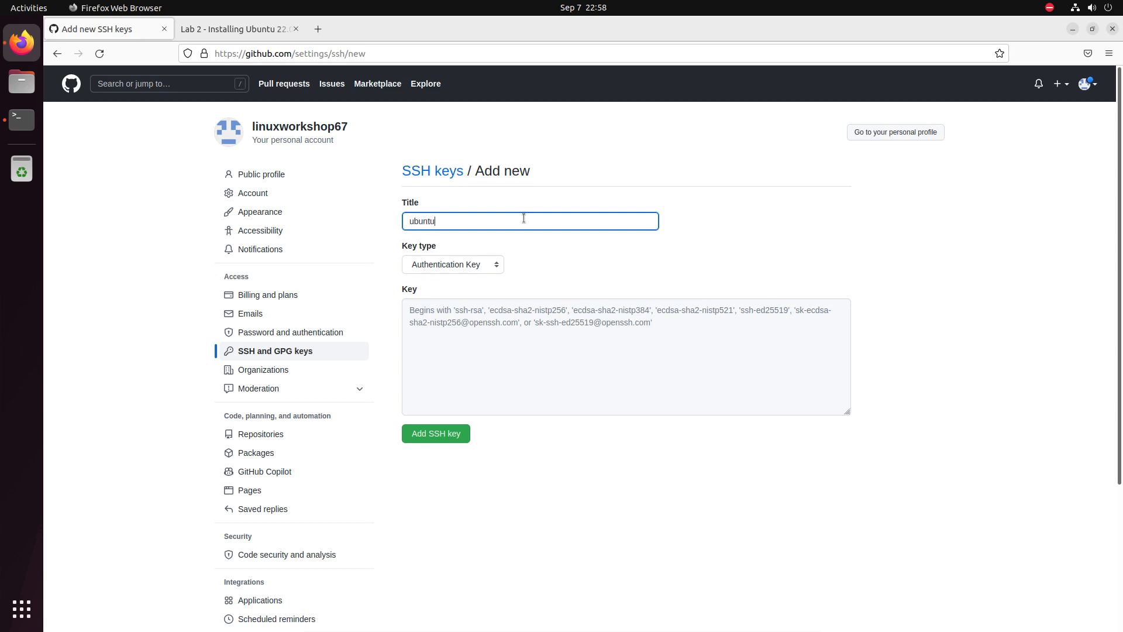
pyautogui.write('ubuntu_cis_106_f22')
pyautogui.click(513, 326)
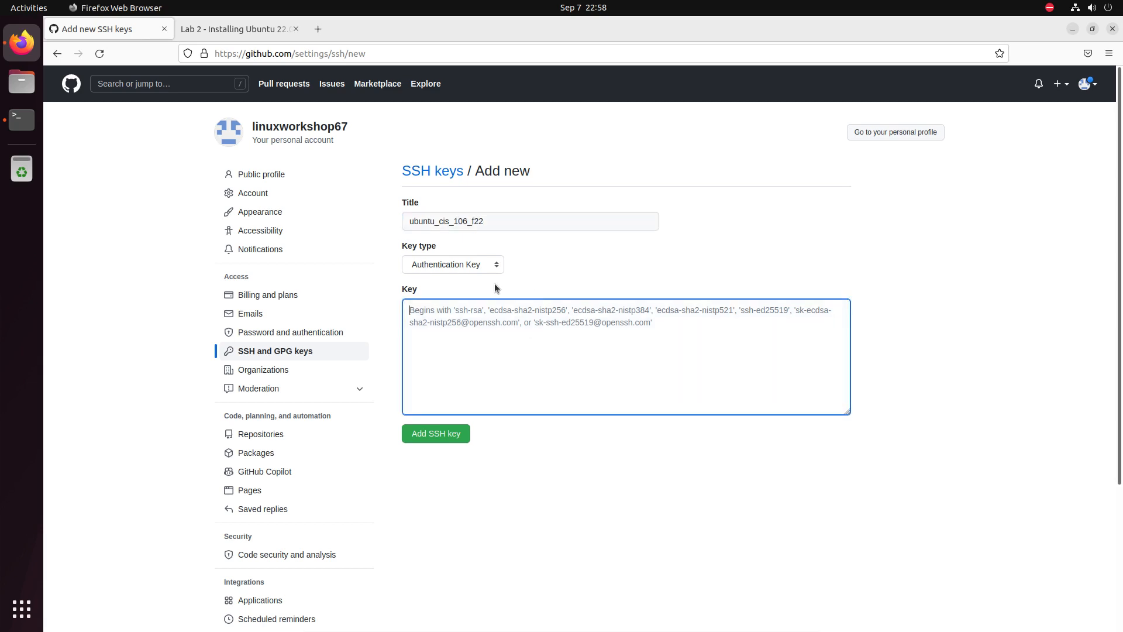
pyautogui.rightClick(506, 323)
pyautogui.click(526, 394)
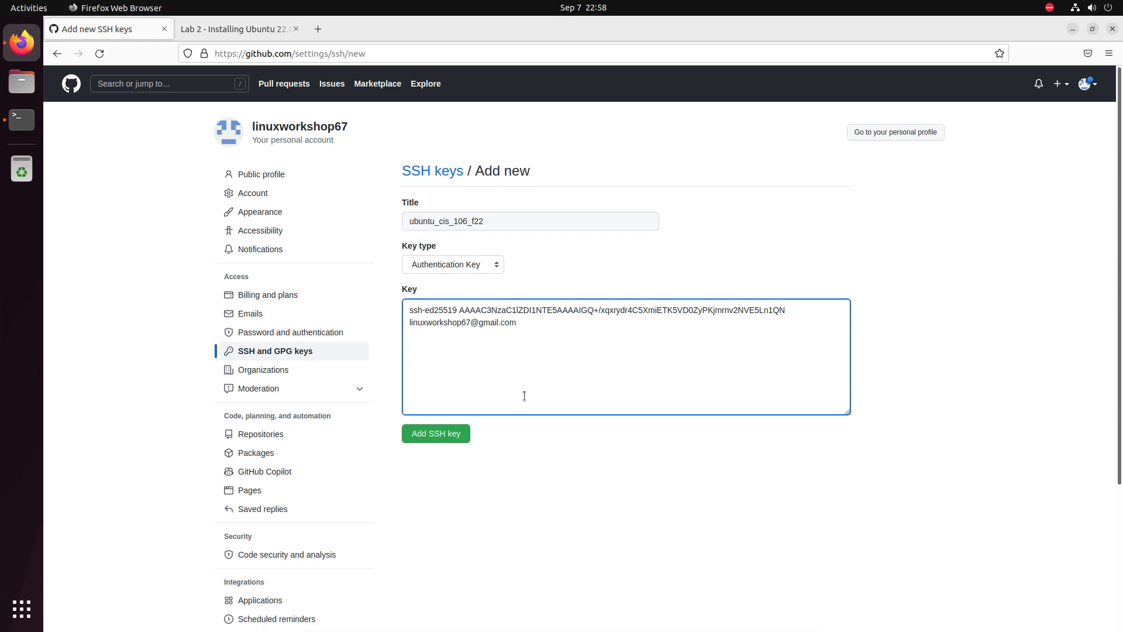
pyautogui.click(438, 440)
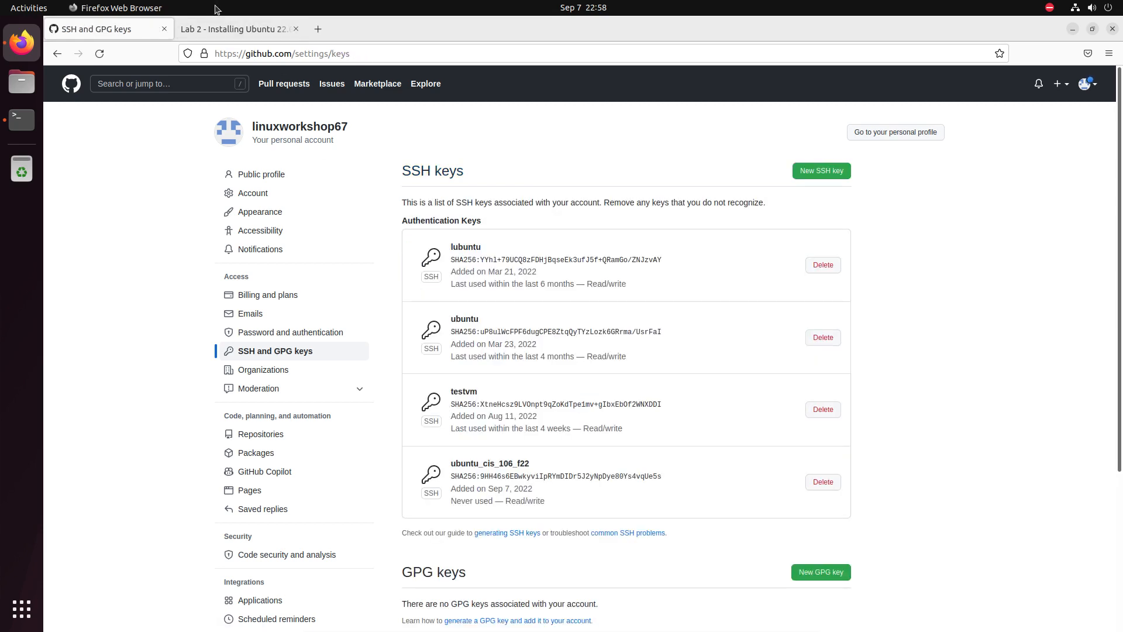
pyautogui.click(226, 28)
pyautogui.hotkey('alt', 'Tab')
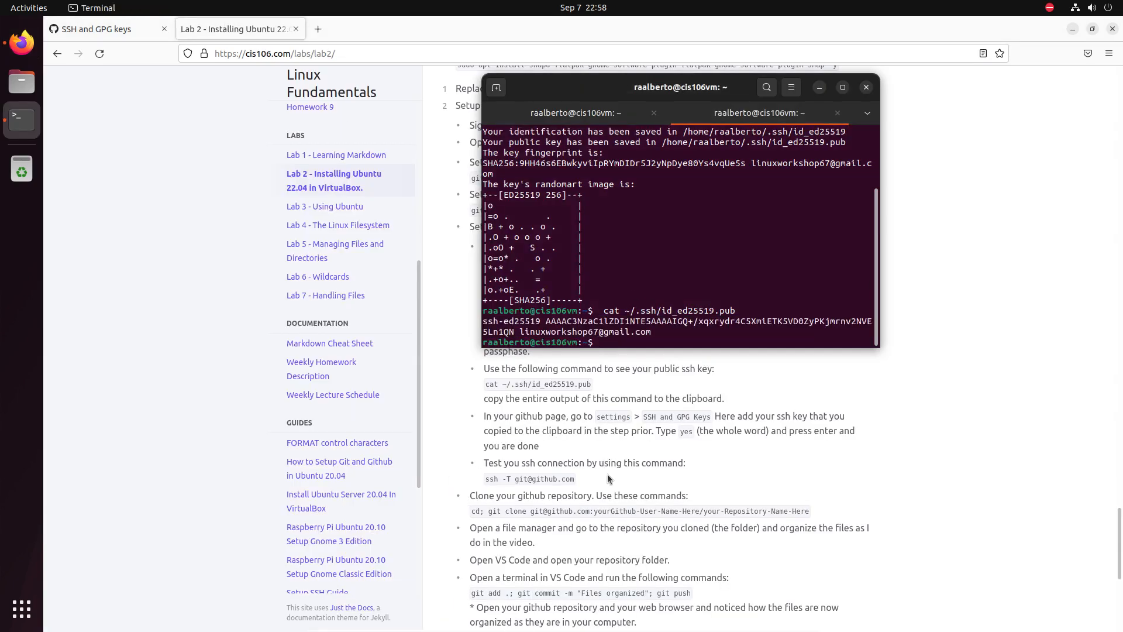
pyautogui.click(817, 474)
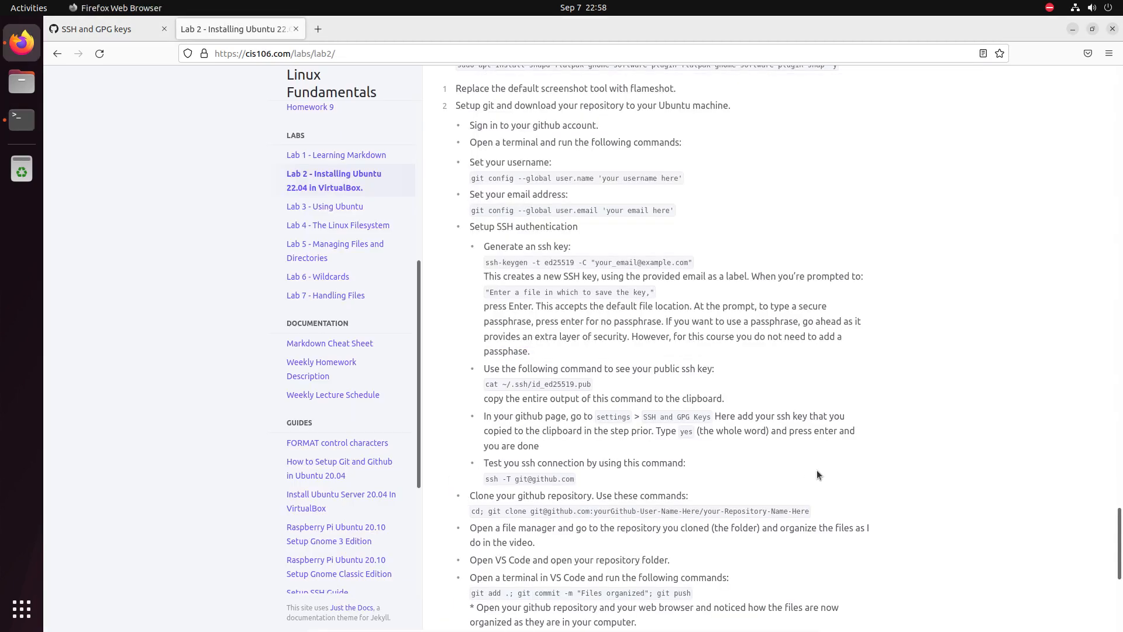
pyautogui.tripleClick(524, 478)
pyautogui.rightClick(529, 482)
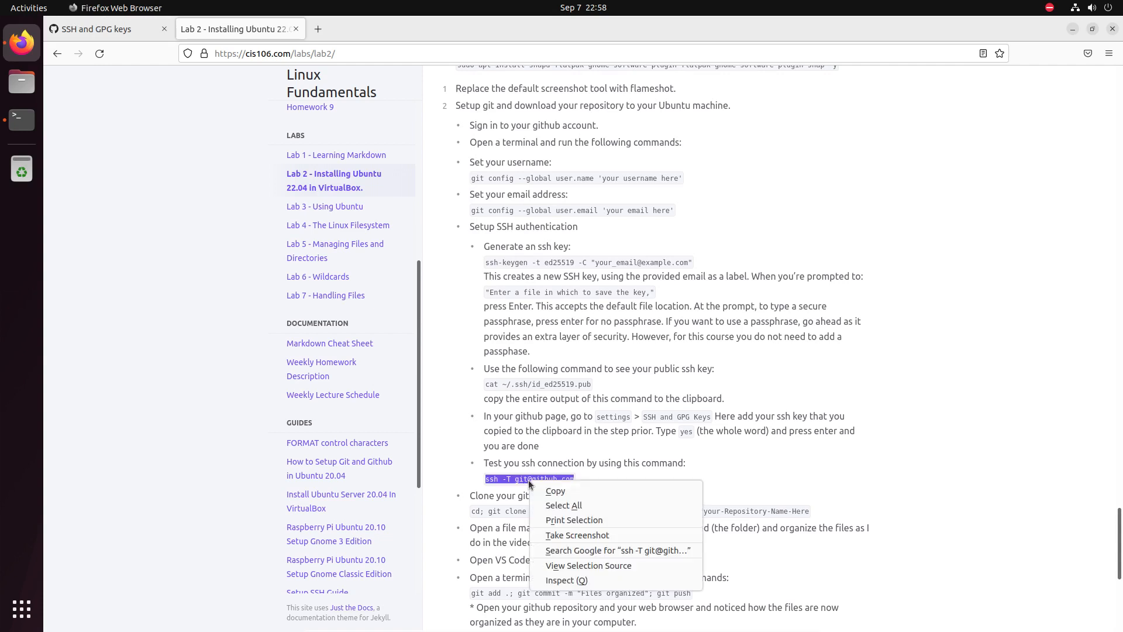
pyautogui.click(557, 491)
pyautogui.click(22, 120)
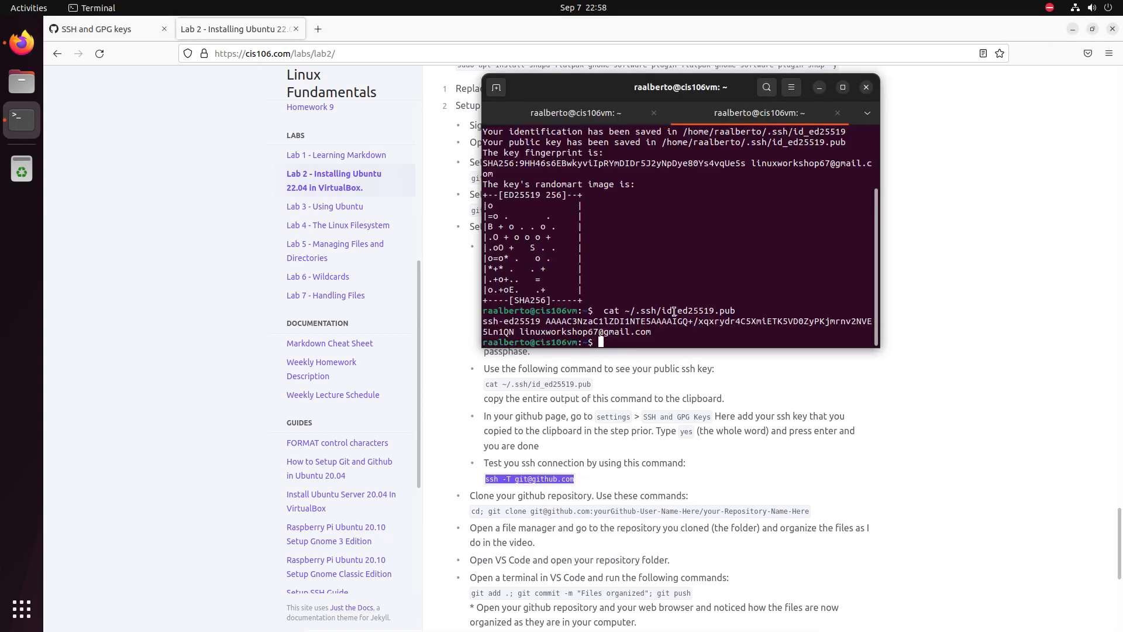
pyautogui.rightClick(664, 346)
pyautogui.click(708, 379)
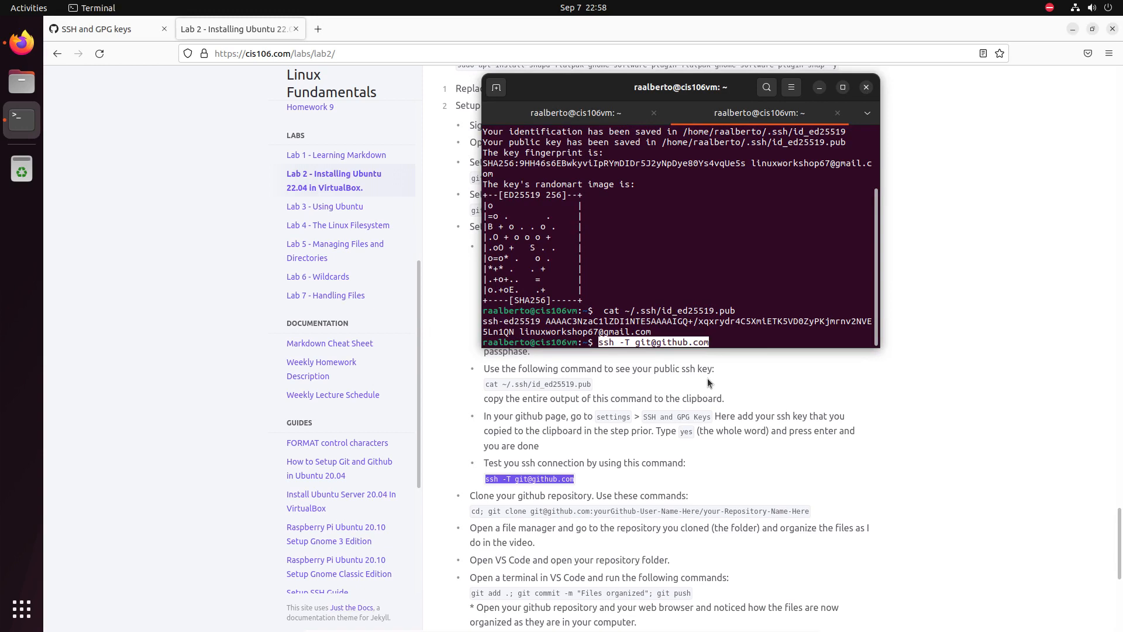
# Run the test, answer yes to trust github.com, and check the authentication success message.
pyautogui.press('Return')
pyautogui.write('yes')
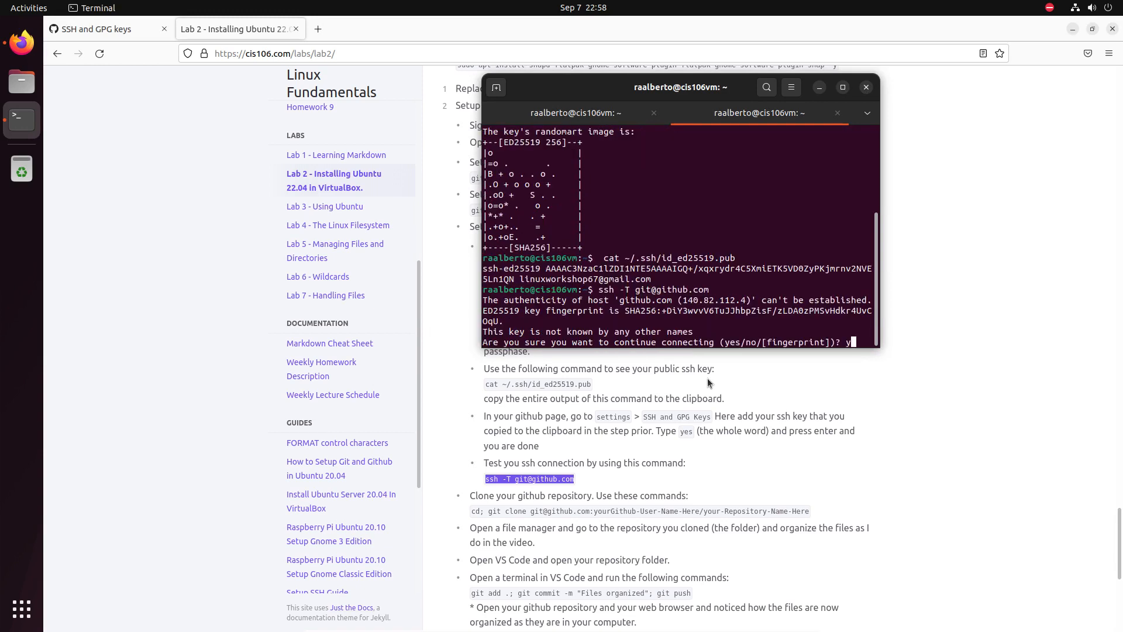
pyautogui.press('Return')
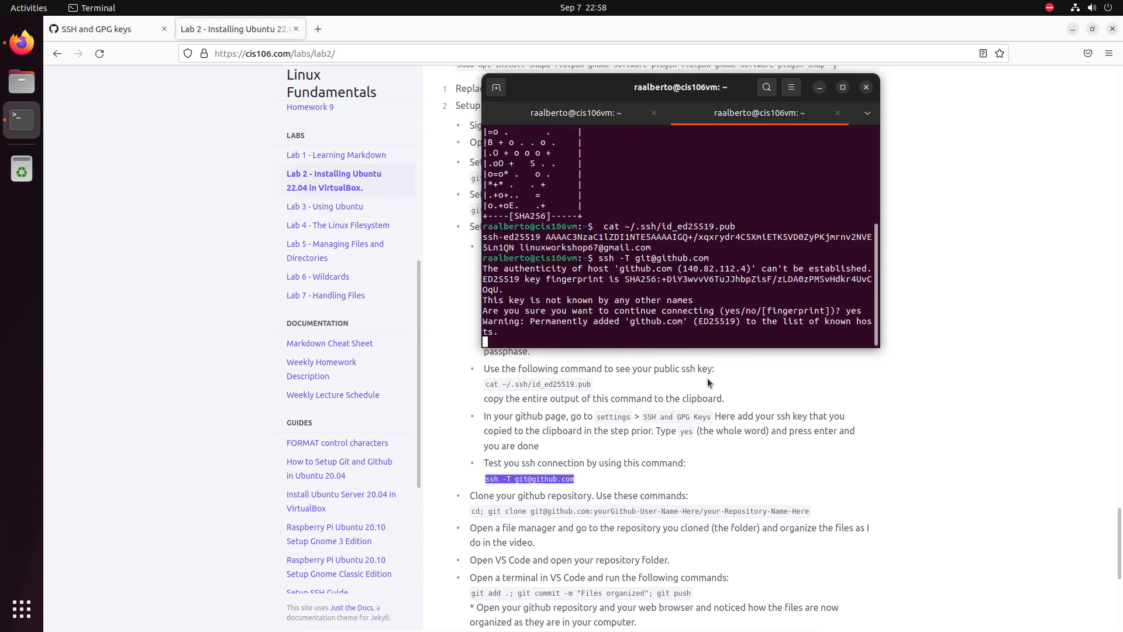
pyautogui.doubleClick(599, 321)
pyautogui.tripleClick(600, 320)
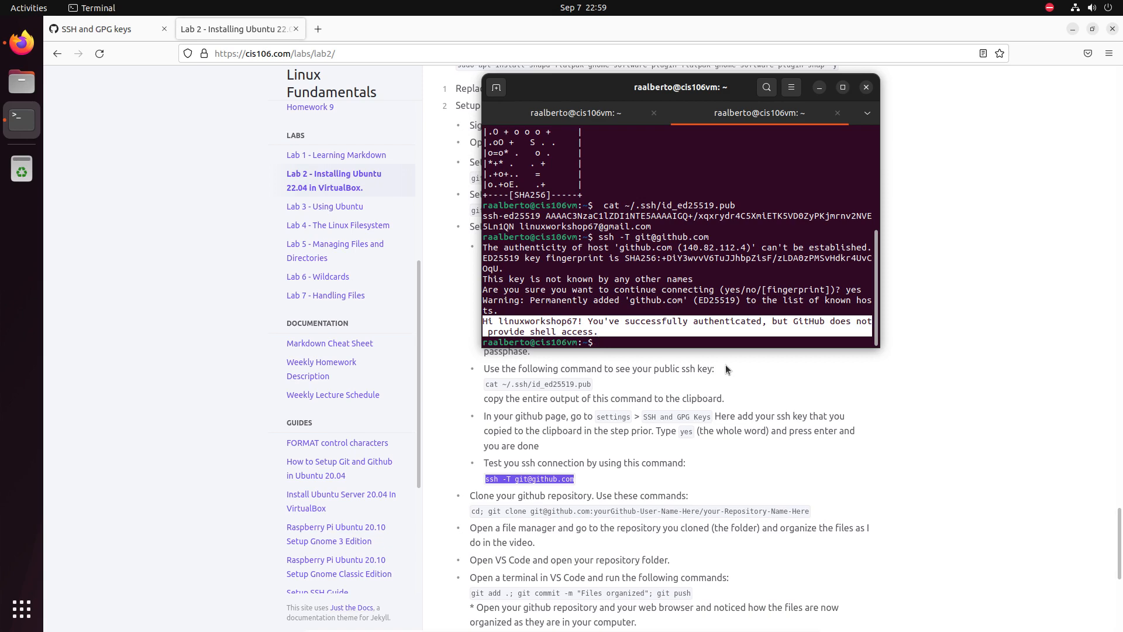
pyautogui.scroll(-5, 622, 377)
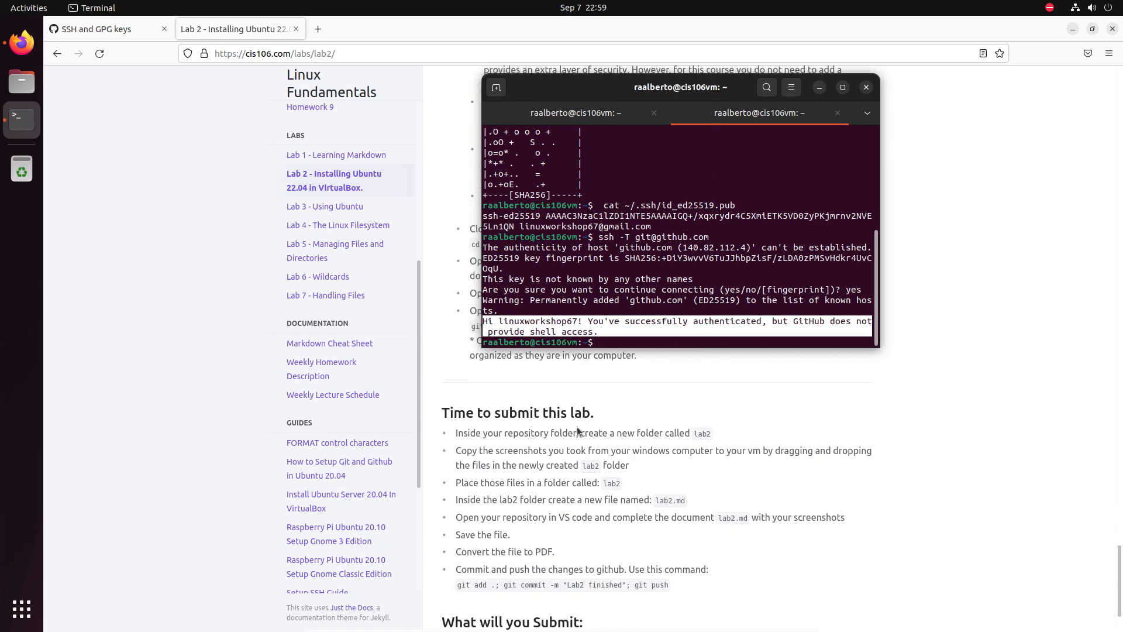
pyautogui.scroll(5, 585, 391)
pyautogui.scroll(-3, 585, 391)
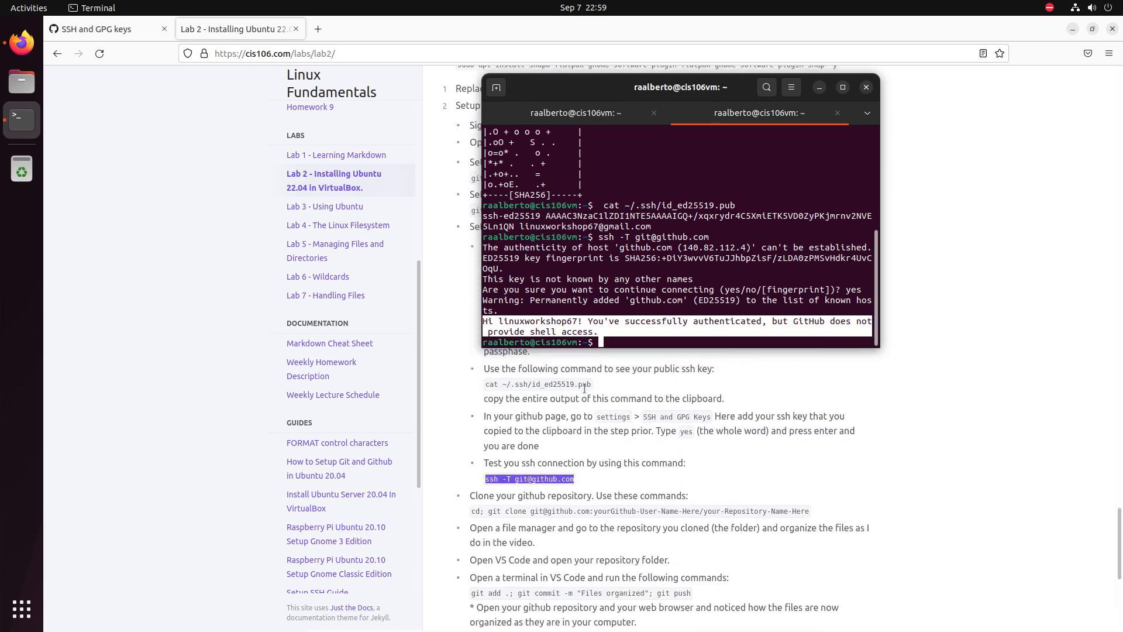
pyautogui.scroll(1, 584, 391)
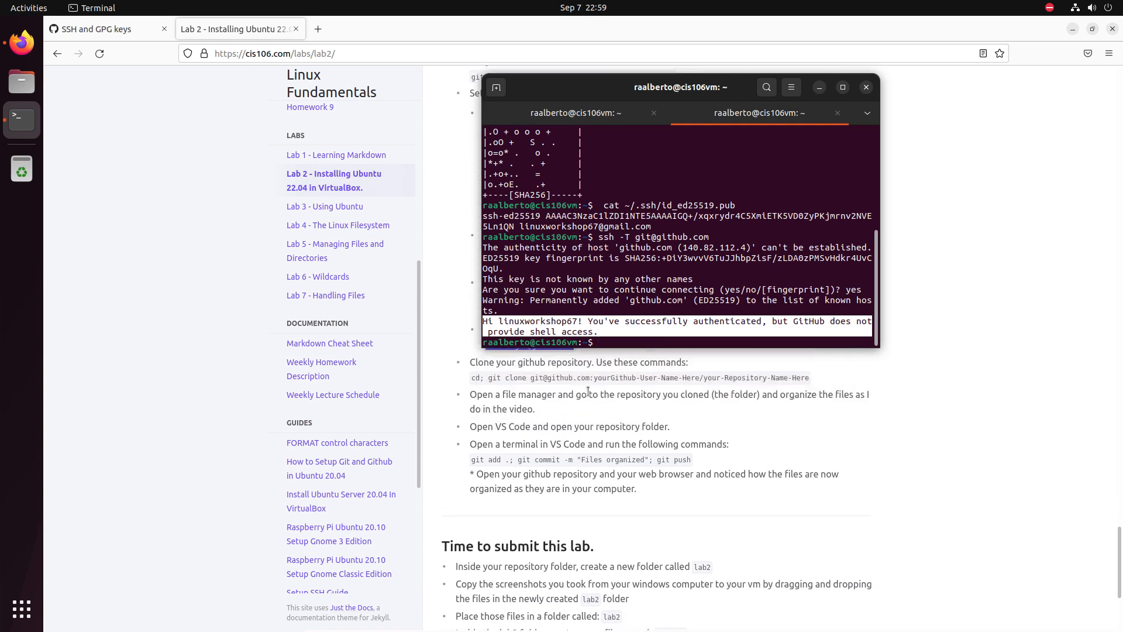
pyautogui.click(641, 318)
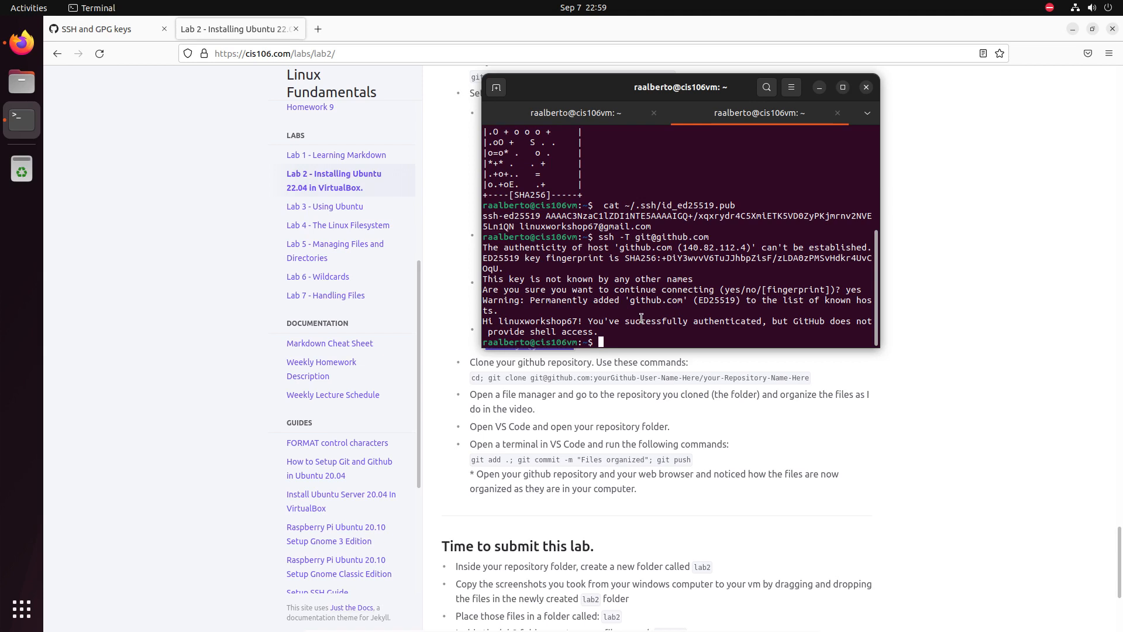
# Return to the home folder and start typing the git clone SSH address for your GitHub account.
pyautogui.write('cd')
pyautogui.press('Return')
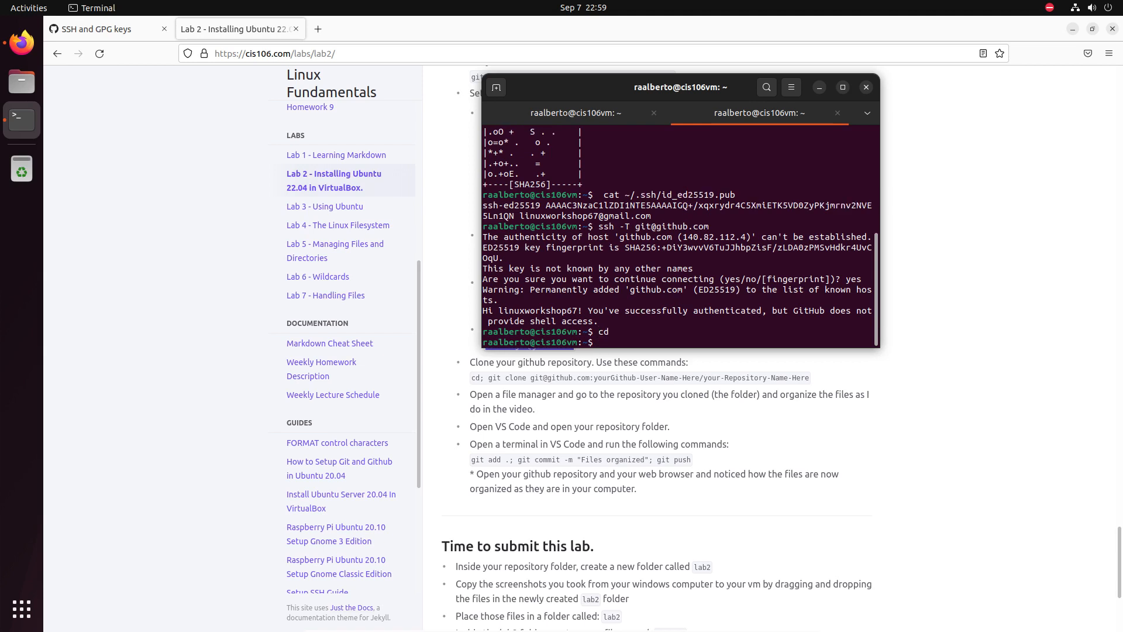
pyautogui.write('git clone git@github.com:linuxwior')
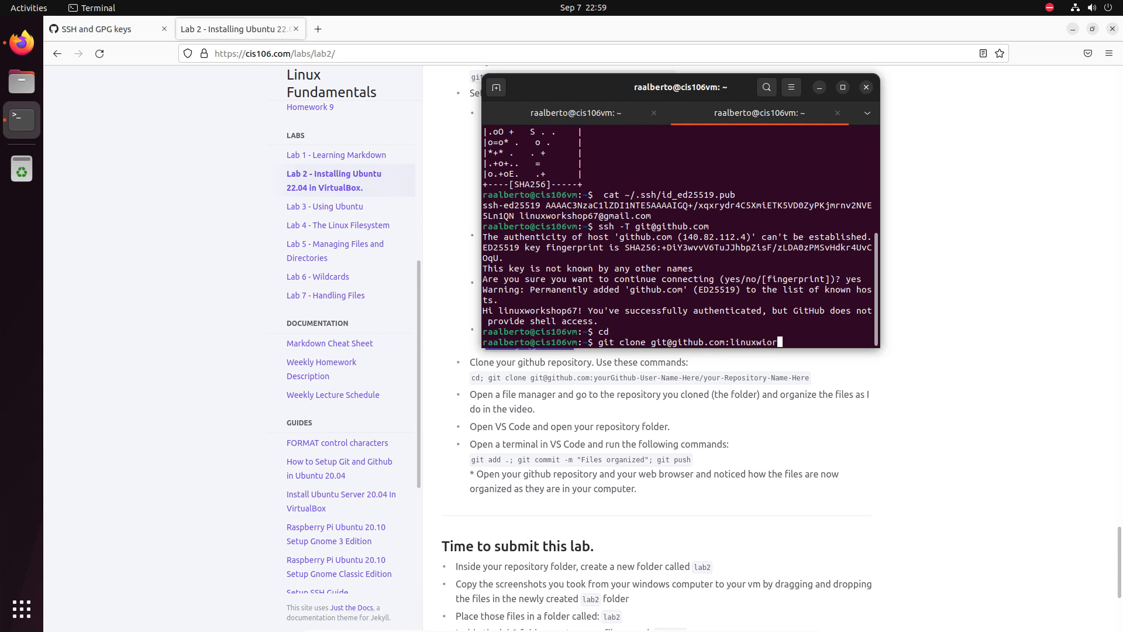
pyautogui.press('BackSpace')
pyautogui.press('BackSpace')
pyautogui.write('o')
pyautogui.write('p[')
pyautogui.press('BackSpace')
pyautogui.press('BackSpace')
pyautogui.write('op67/')
# Confirm the repository name on GitHub, then complete and run the git clone of cis106f22.
pyautogui.click(81, 27)
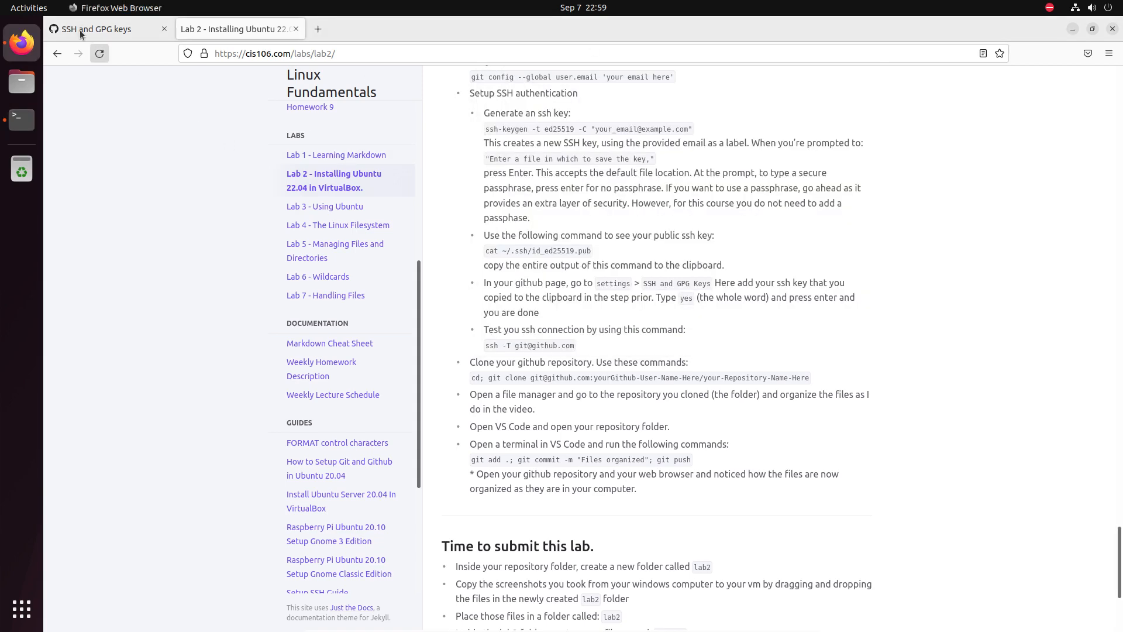
pyautogui.click(70, 83)
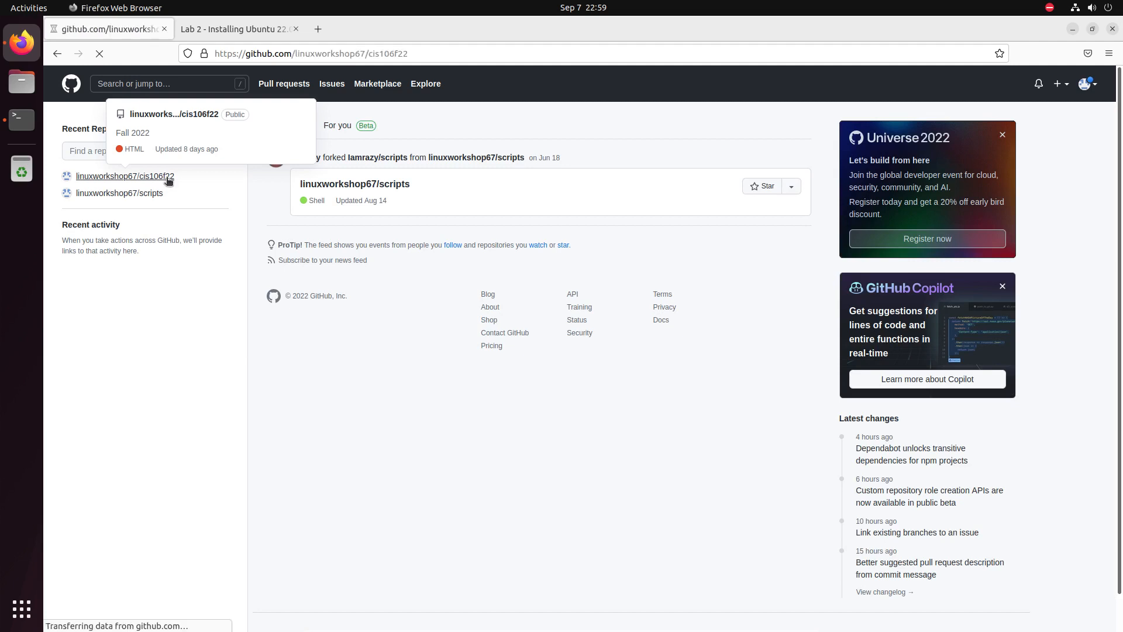
pyautogui.click(167, 177)
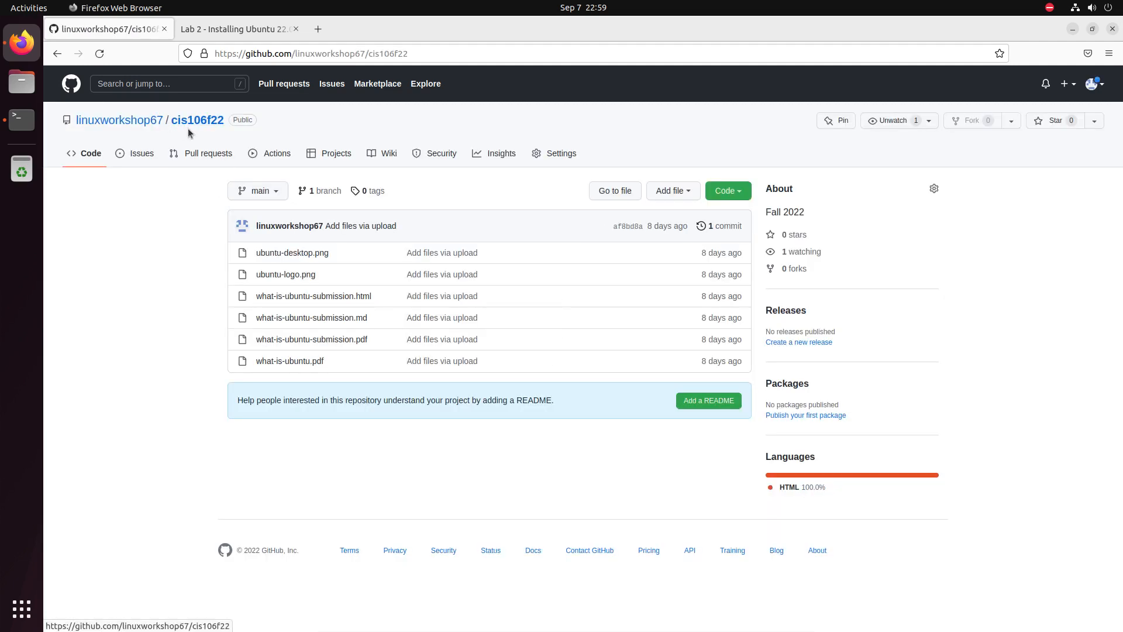
pyautogui.hotkey('alt', 'Tab')
pyautogui.write('cis106f22')
pyautogui.press('Return')
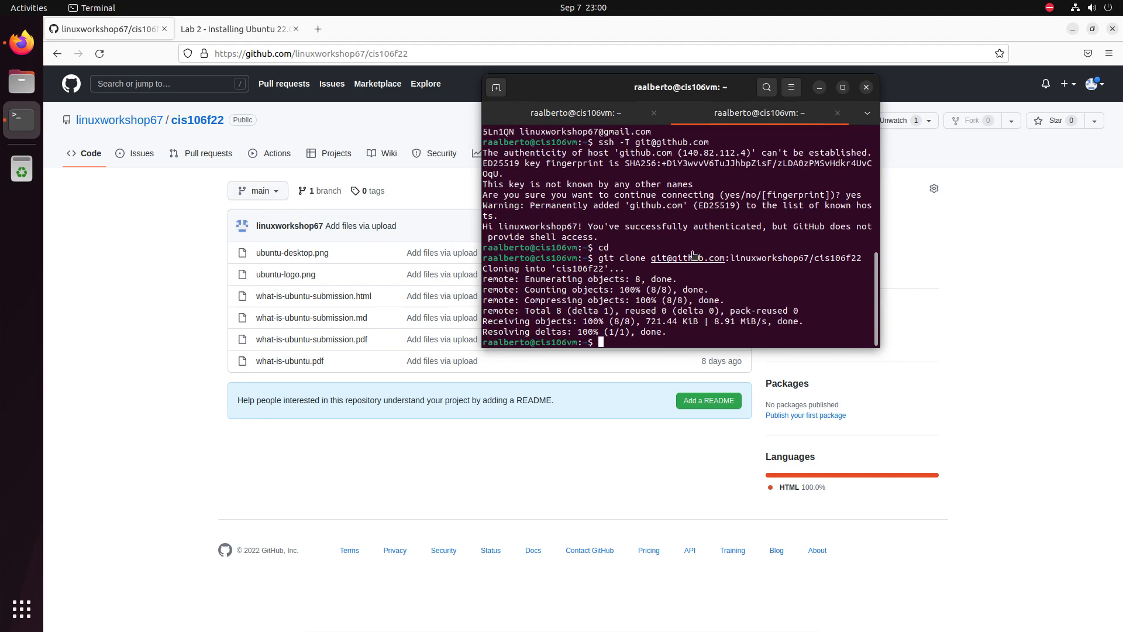
# Open the cloned cis106f22 folder in Files to inspect its files, then close Files and minimize Terminal.
pyautogui.click(21, 89)
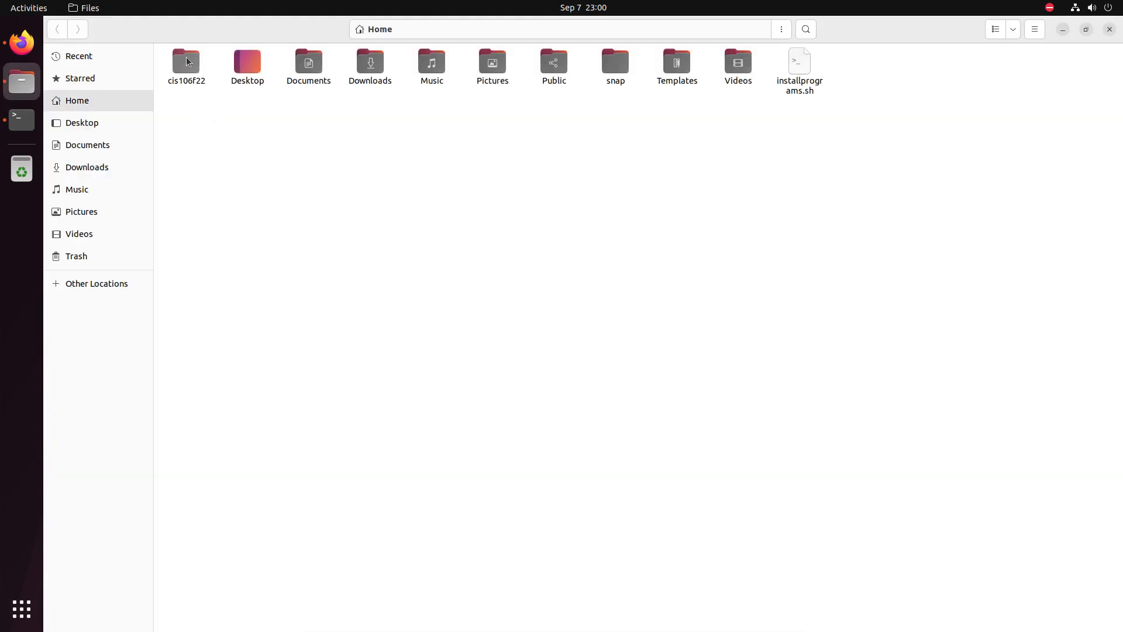
pyautogui.doubleClick(186, 60)
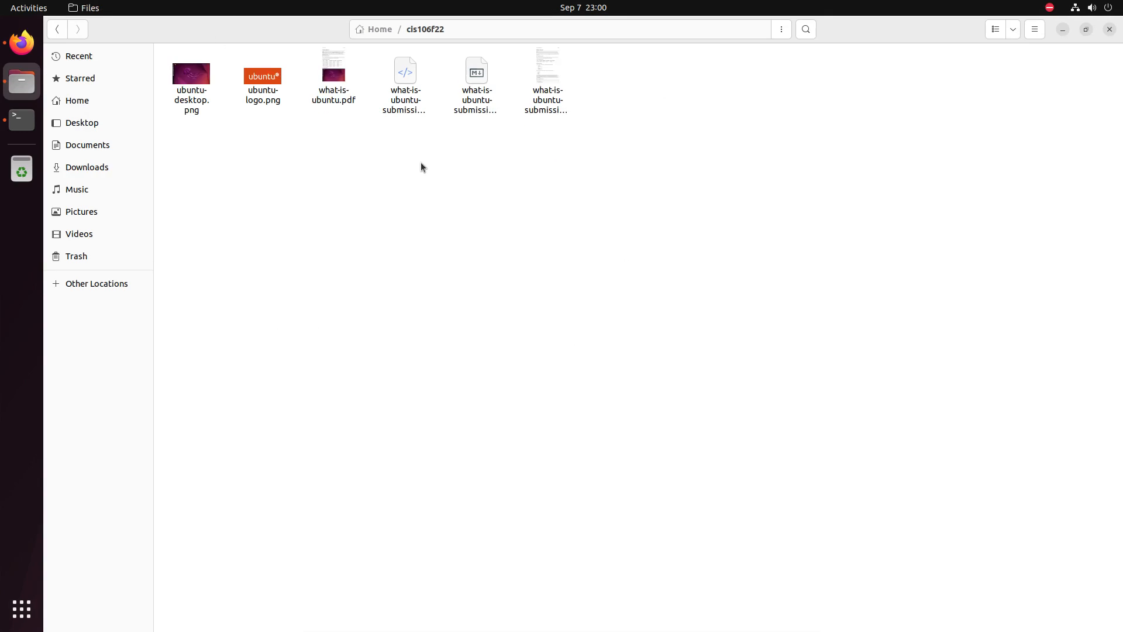
pyautogui.click(1110, 29)
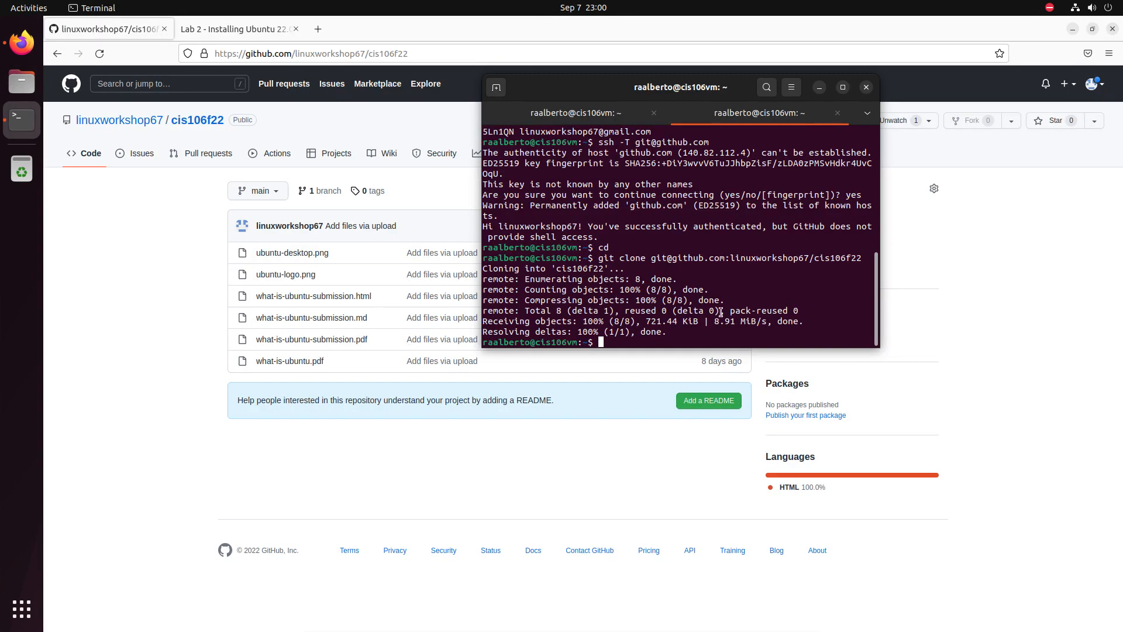
pyautogui.click(461, 453)
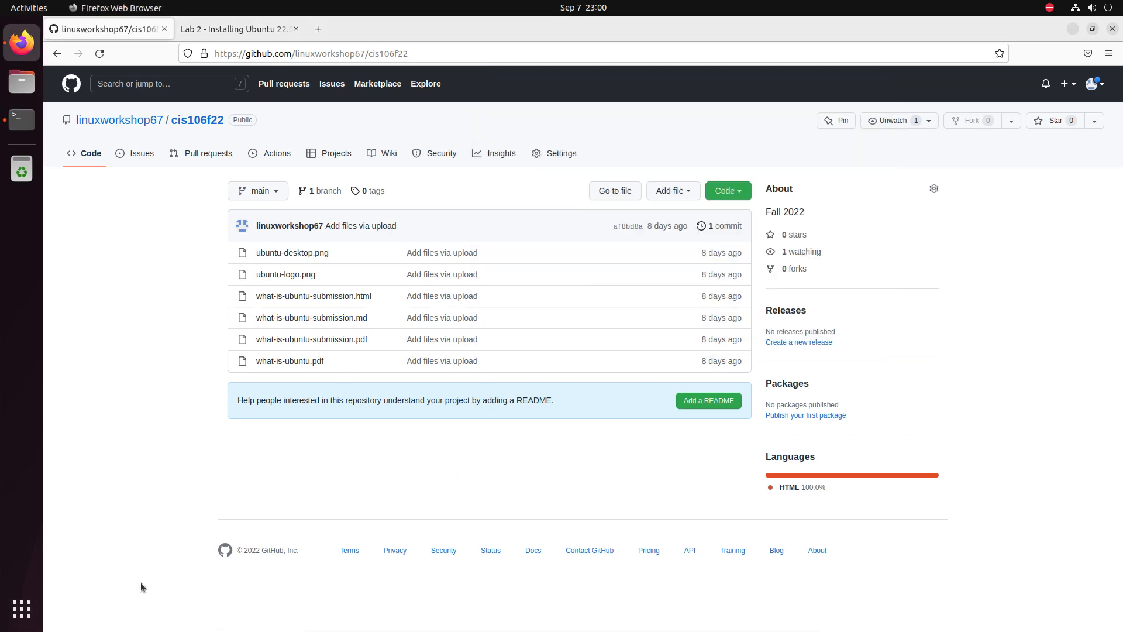
# Highlight the Lab 2 steps about opening VS Code, using a file manager and organizing the repository.
pyautogui.click(234, 29)
pyautogui.scroll(-1, 508, 208)
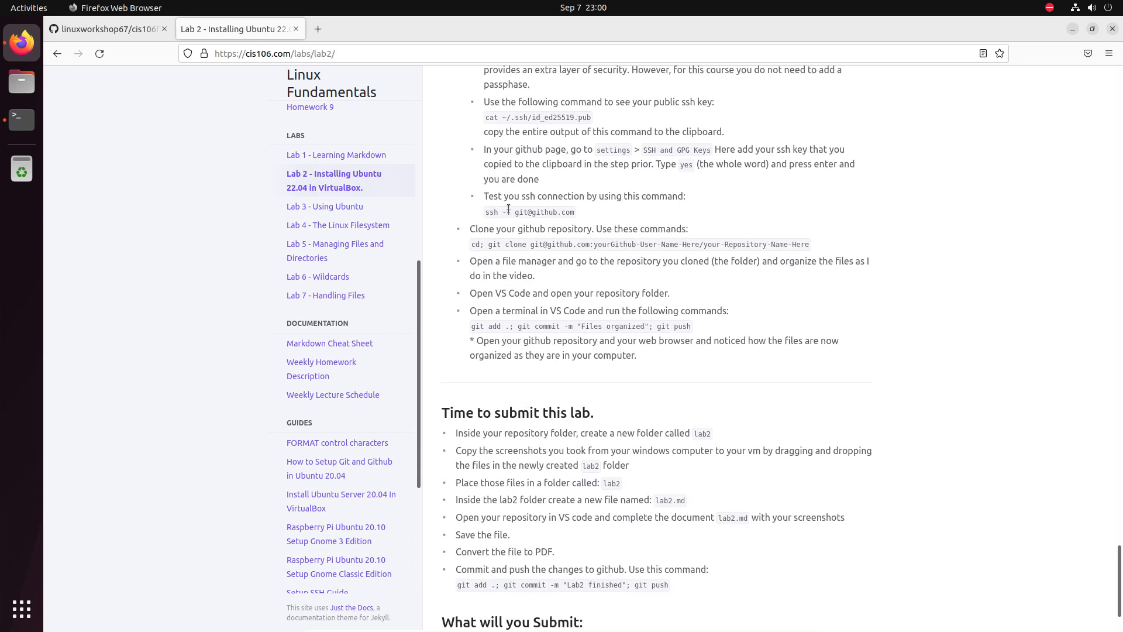
pyautogui.moveTo(476, 293); pyautogui.dragTo(632, 293)
pyautogui.moveTo(476, 261); pyautogui.dragTo(595, 266)
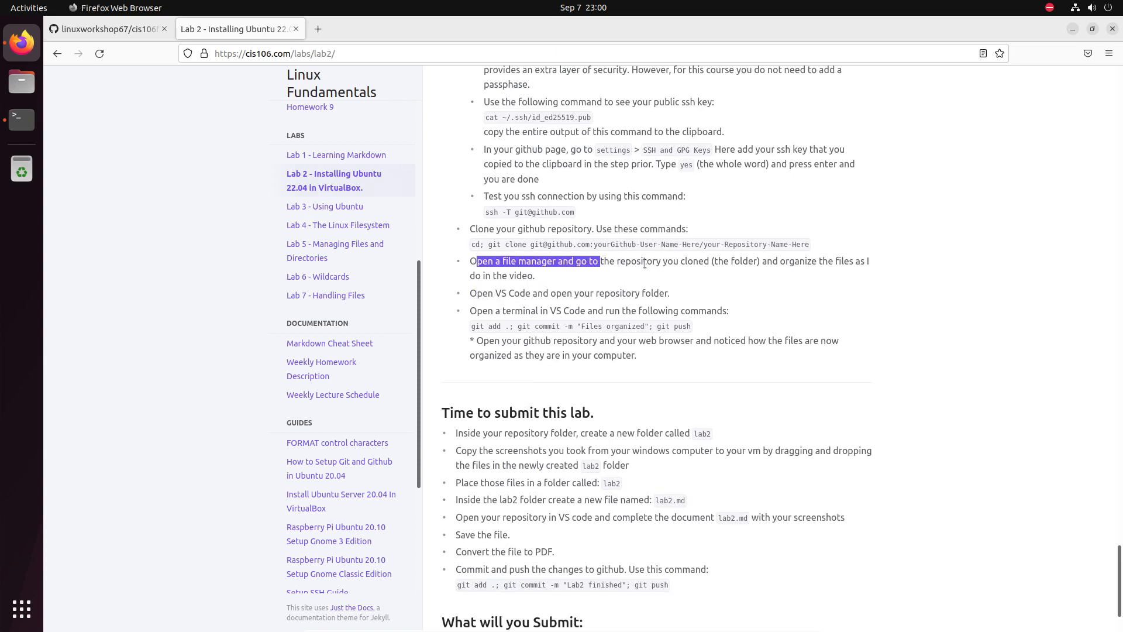
pyautogui.moveTo(779, 262); pyautogui.dragTo(789, 262)
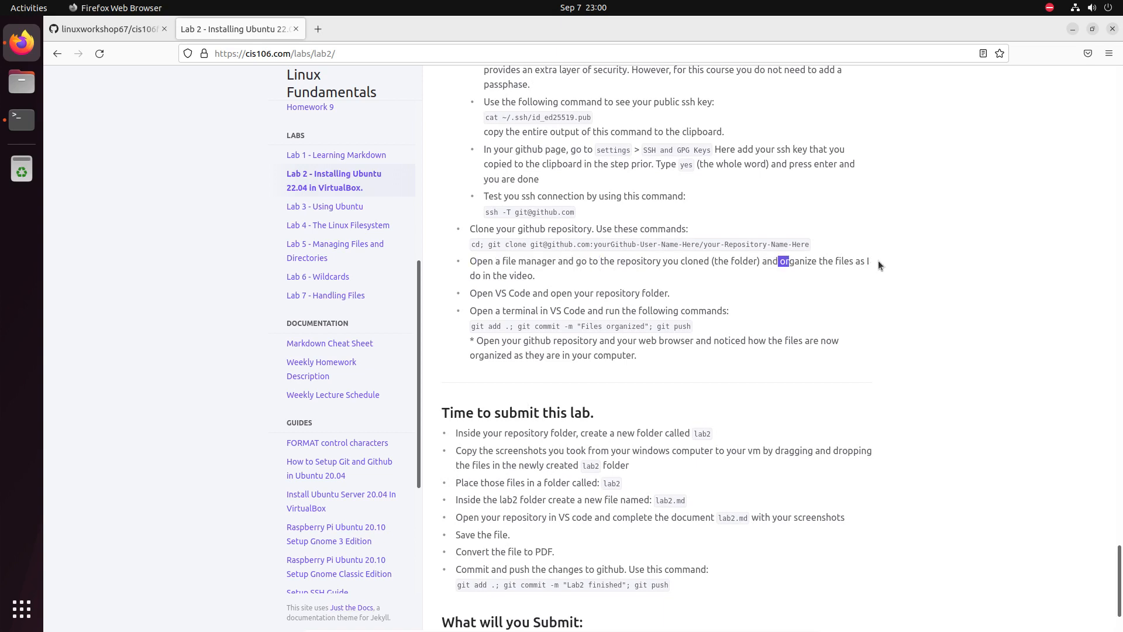
pyautogui.click(22, 82)
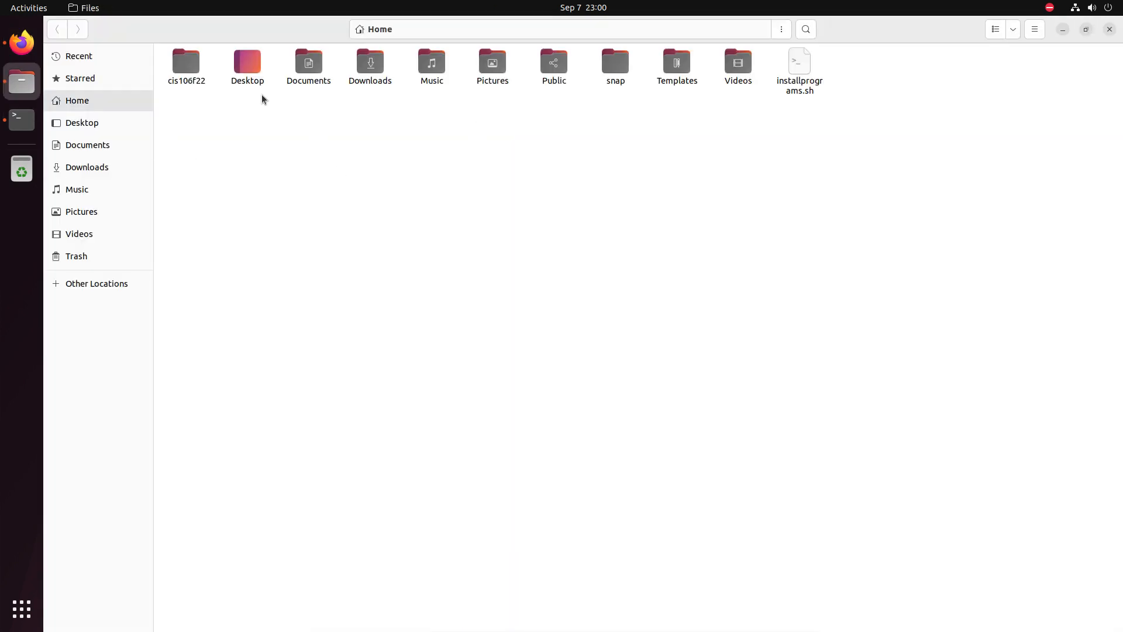
# Open cis106f22 in Files and create a labs folder inside it.
pyautogui.doubleClick(169, 70)
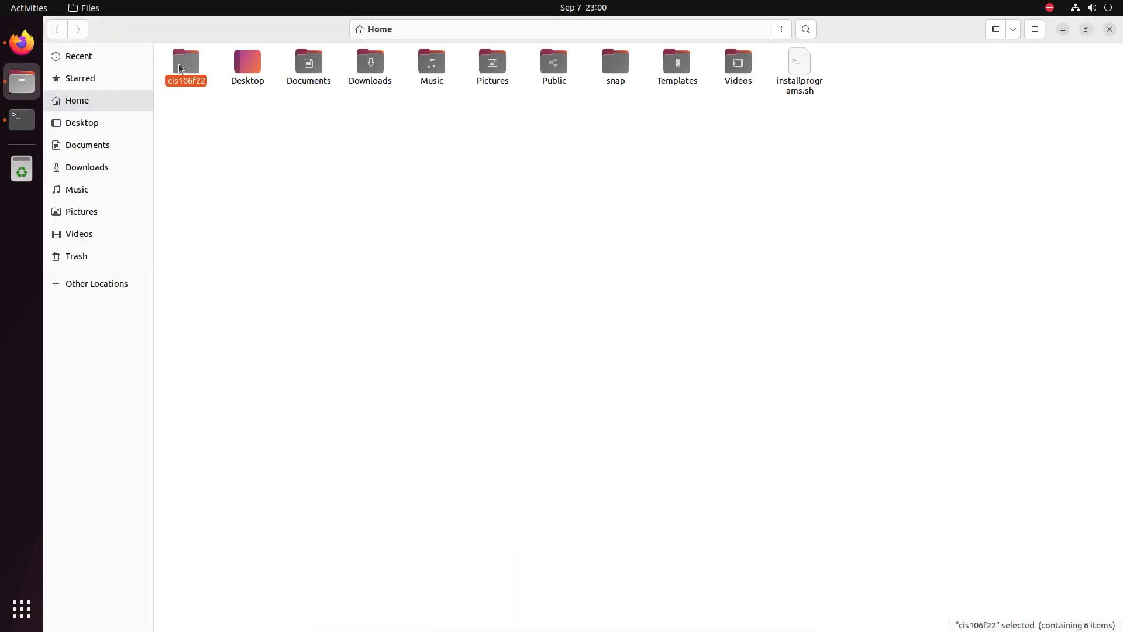
pyautogui.rightClick(448, 205)
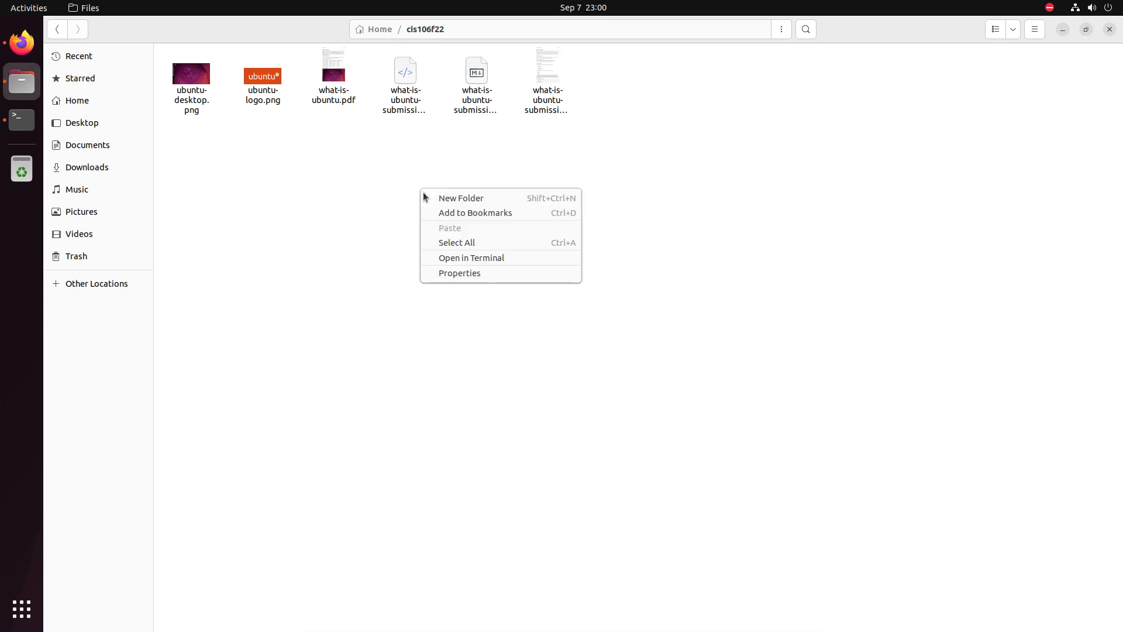
pyautogui.click(460, 199)
pyautogui.write('labs')
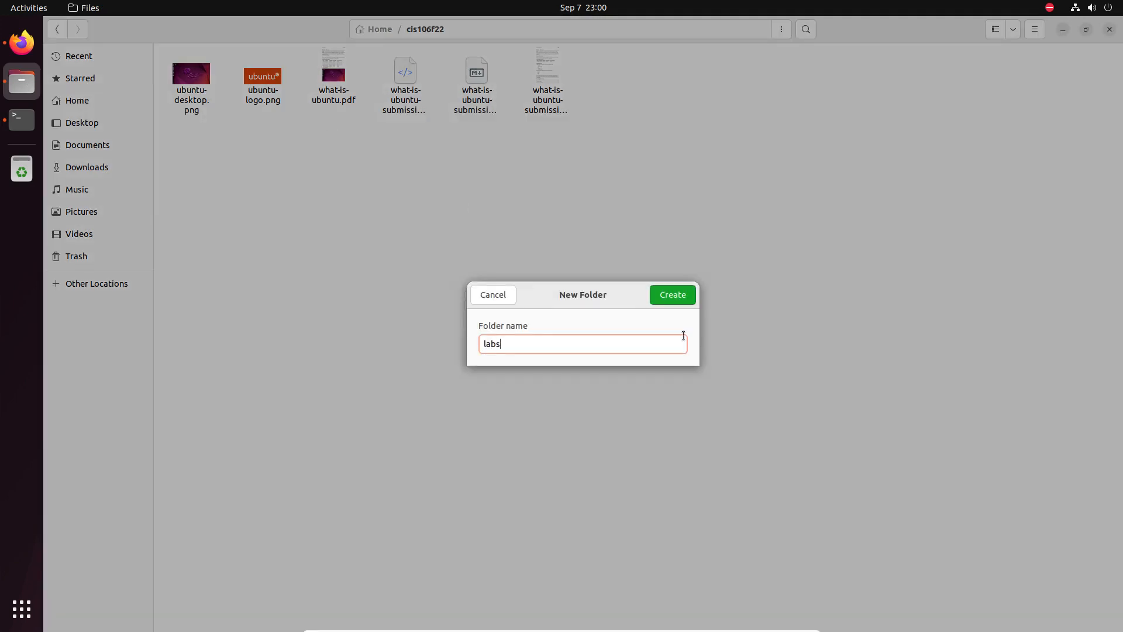
pyautogui.click(673, 295)
# Add weekreports and finalproject folders beside labs.
pyautogui.rightClick(351, 176)
pyautogui.click(361, 173)
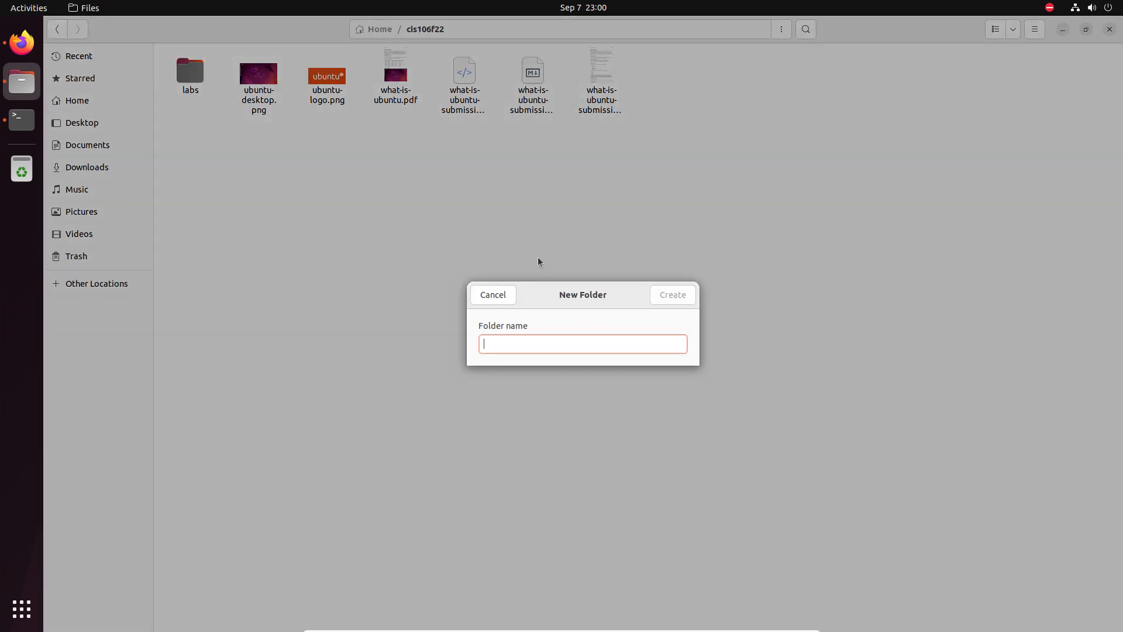
pyautogui.write('week')
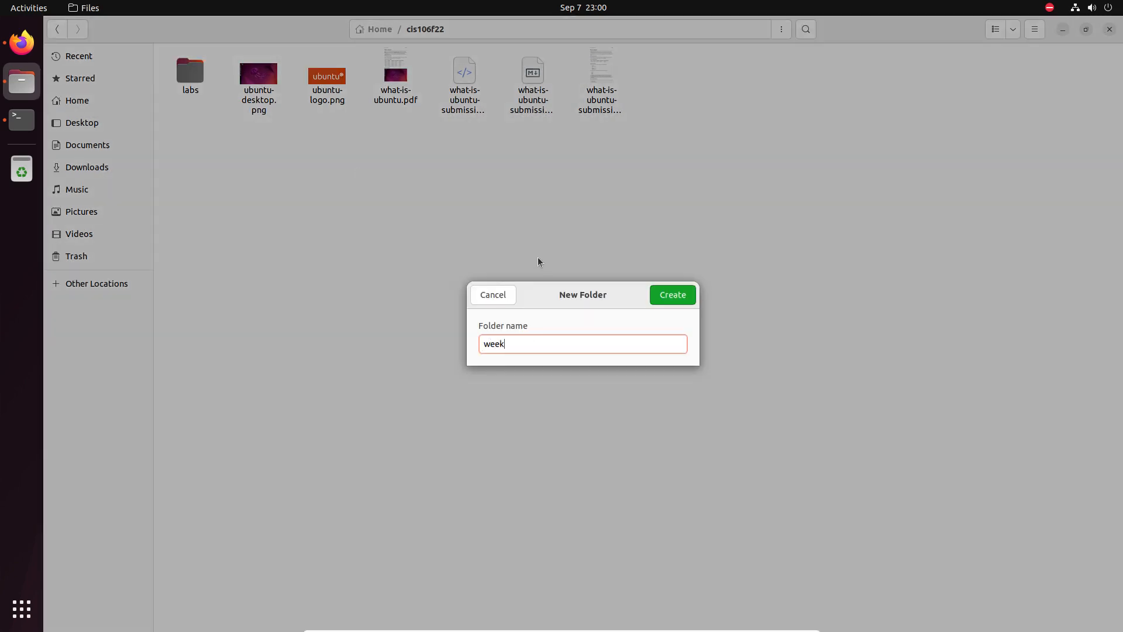
pyautogui.write('reports')
pyautogui.press('Return')
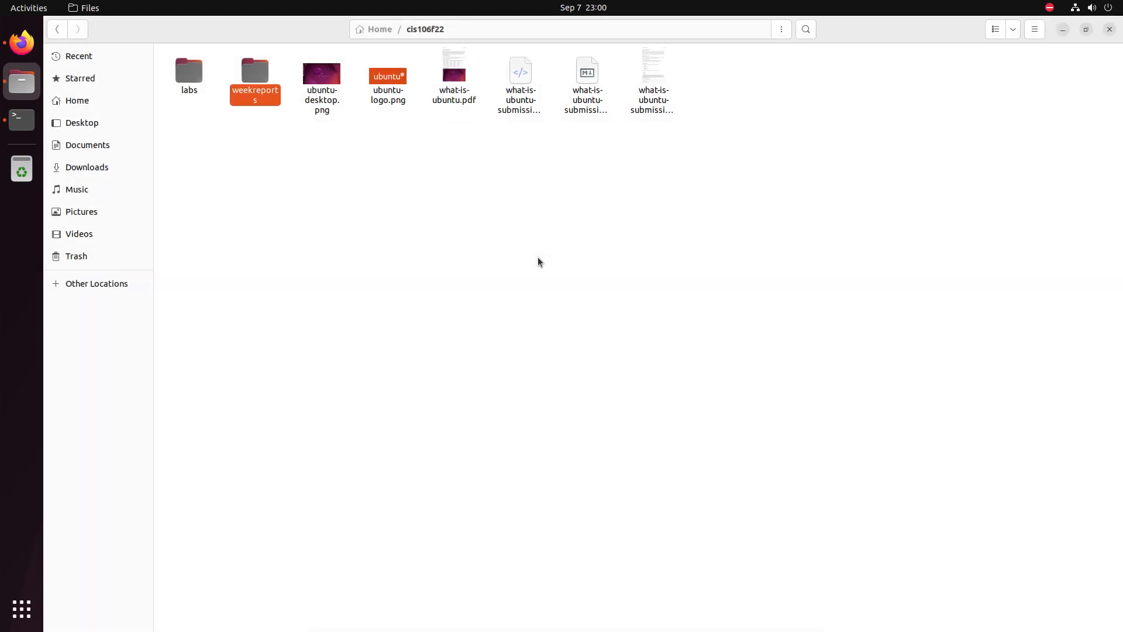
pyautogui.rightClick(508, 150)
pyautogui.click(542, 160)
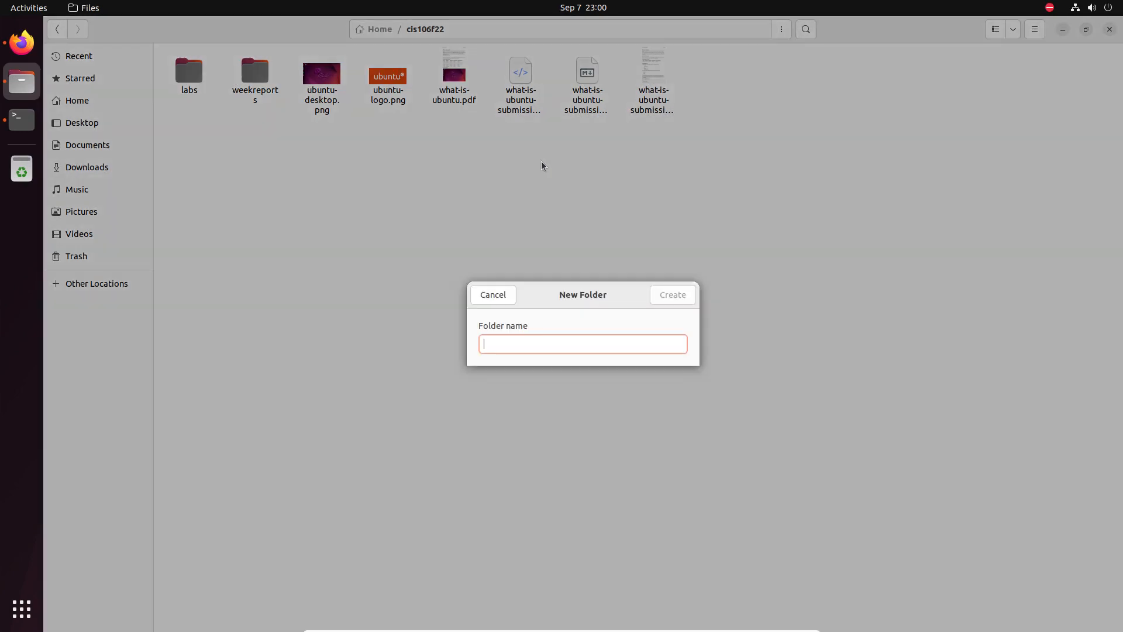
pyautogui.write('final')
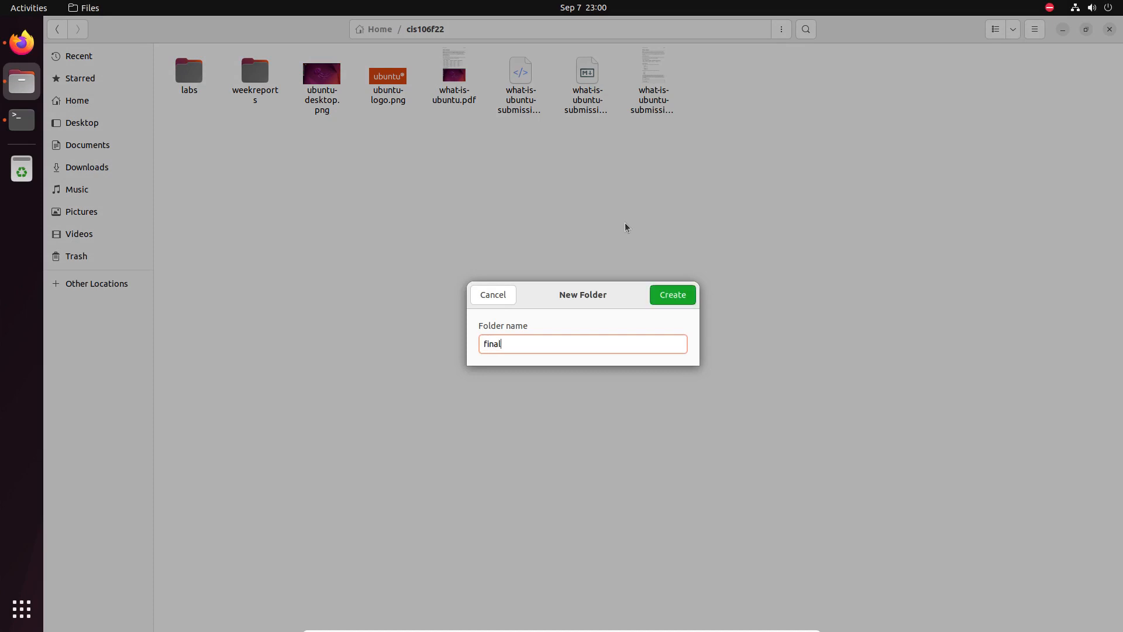
pyautogui.write('project')
pyautogui.press('Return')
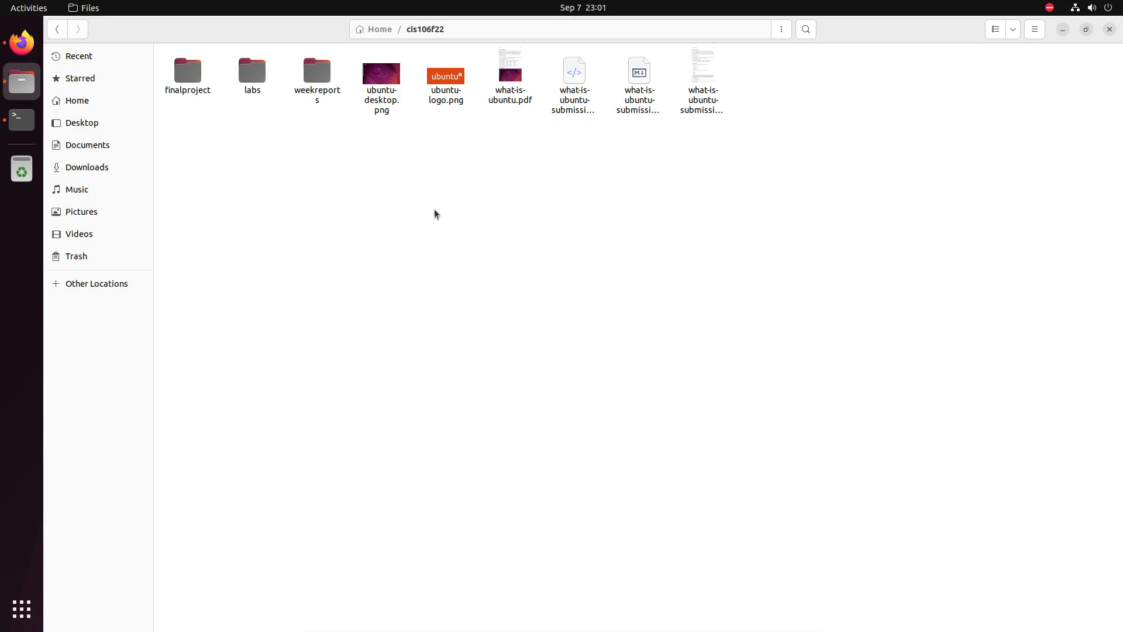
pyautogui.click(315, 81)
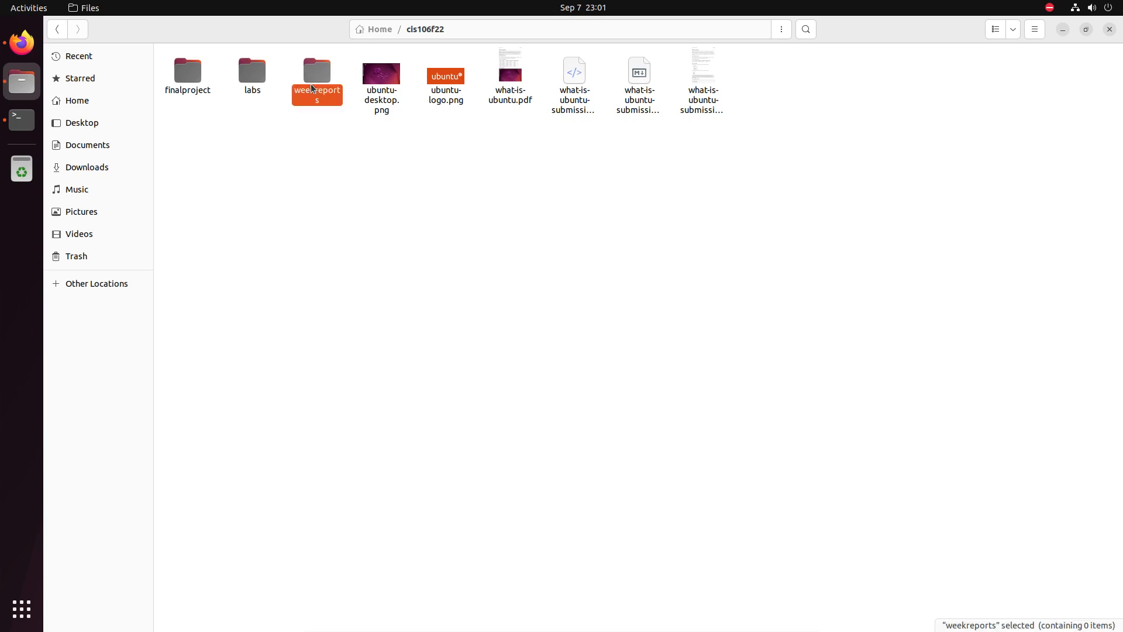
pyautogui.click(349, 211)
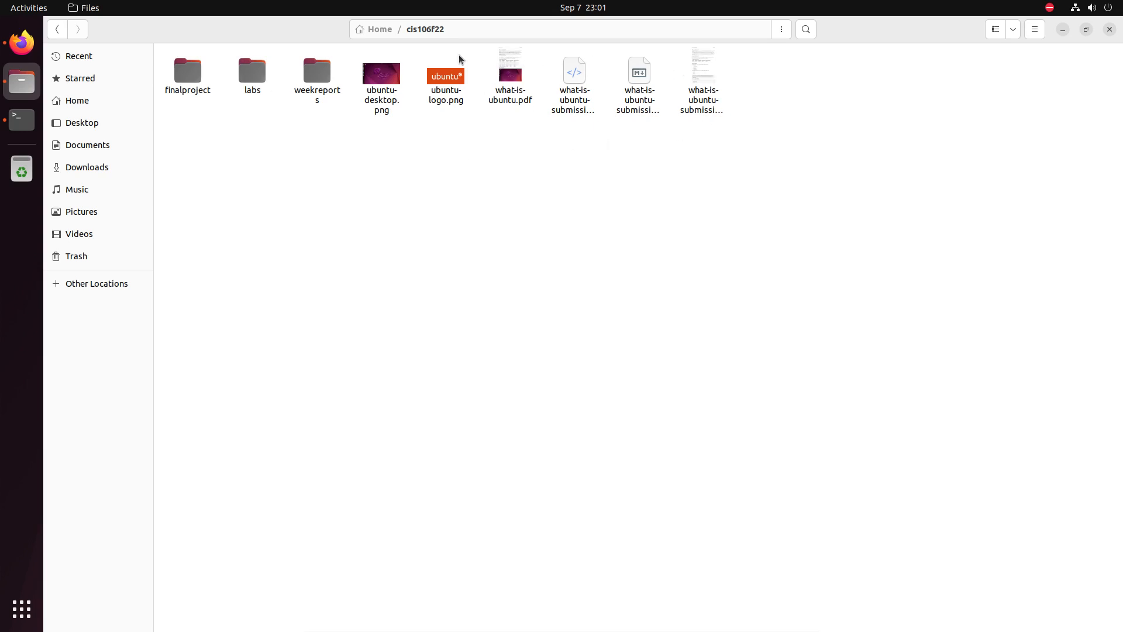
# Create a lab1 folder inside labs and move the six repository files into it.
pyautogui.moveTo(752, 82); pyautogui.dragTo(256, 73)
pyautogui.doubleClick(283, 62)
pyautogui.click(420, 194)
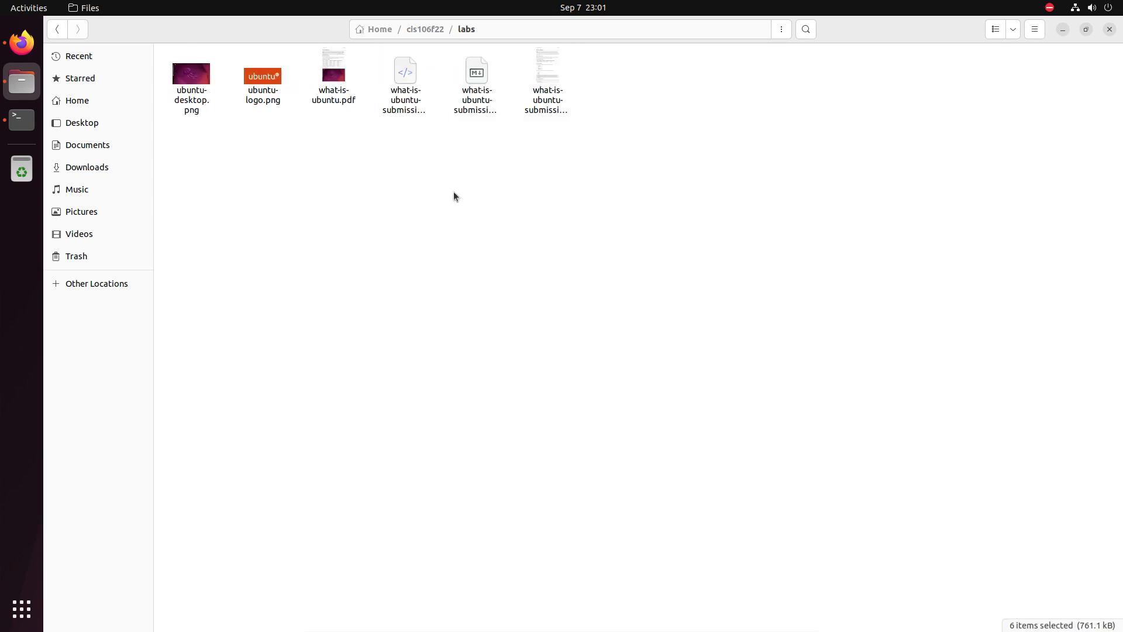
pyautogui.rightClick(452, 193)
pyautogui.click(525, 201)
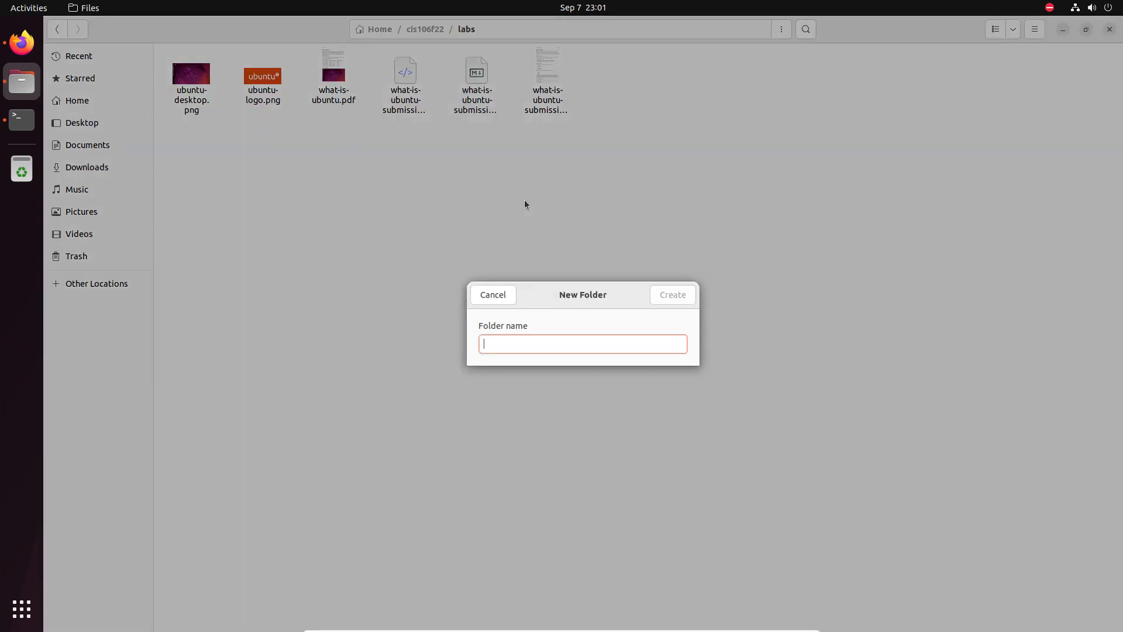
pyautogui.write('lab1')
pyautogui.press('Return')
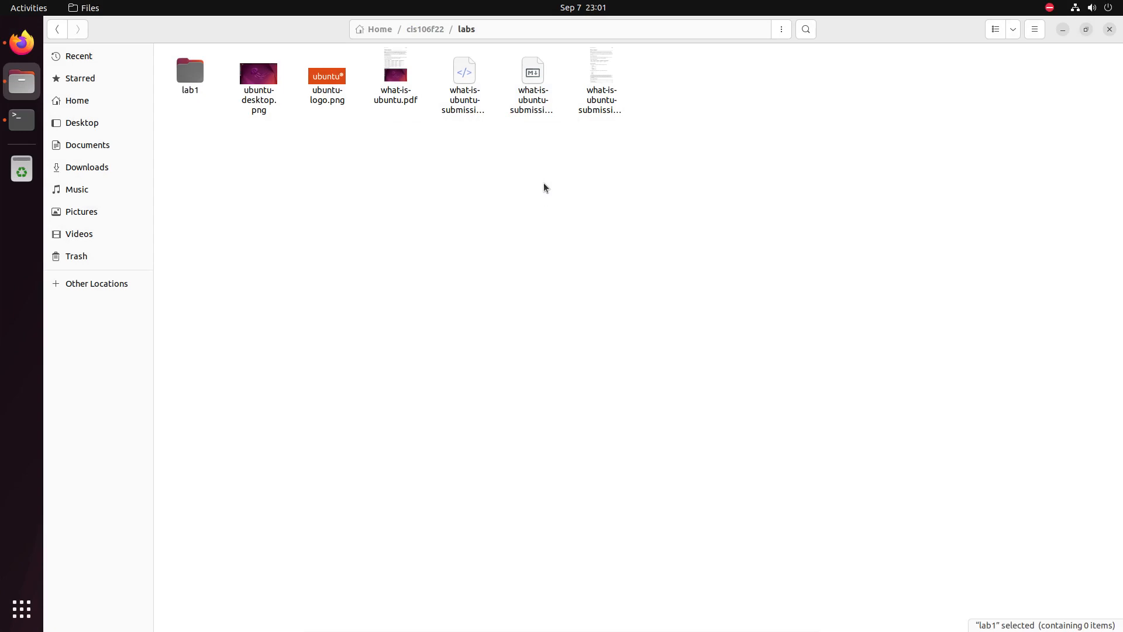
pyautogui.moveTo(646, 95); pyautogui.dragTo(191, 74)
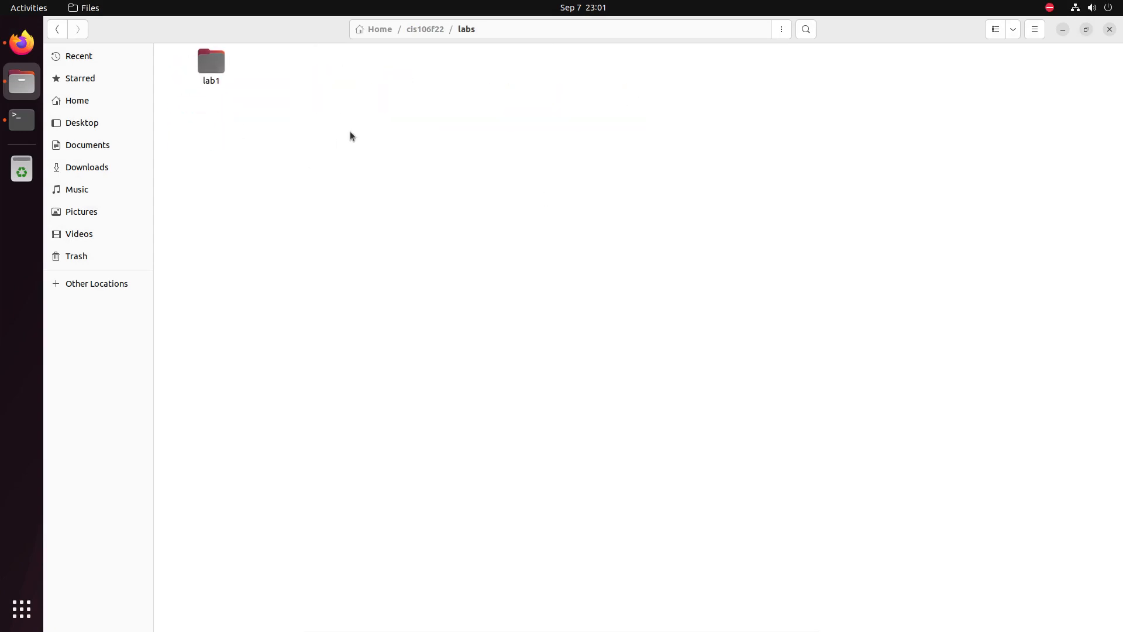
# Add an empty lab2 folder inside labs next to lab1.
pyautogui.rightClick(356, 88)
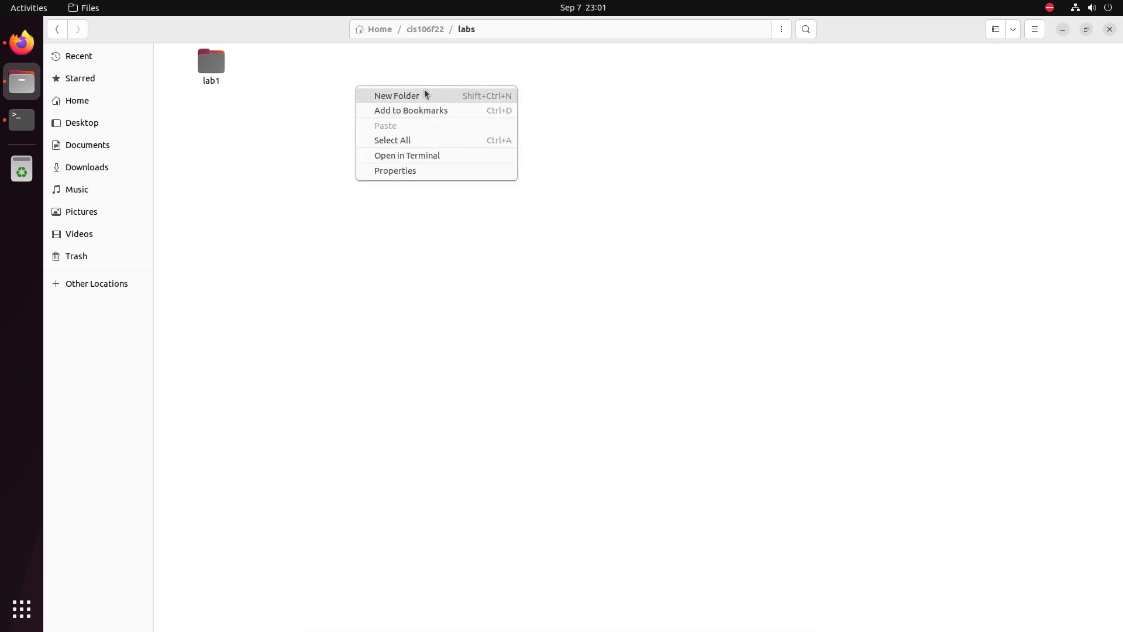
pyautogui.click(426, 94)
pyautogui.write('lab2')
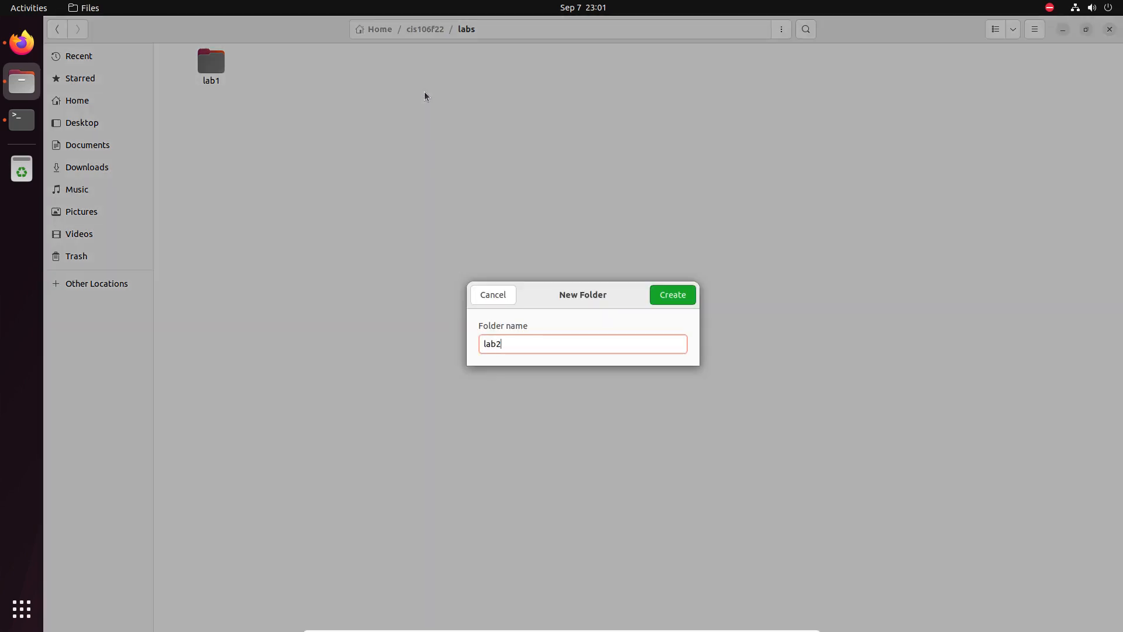
pyautogui.click(676, 294)
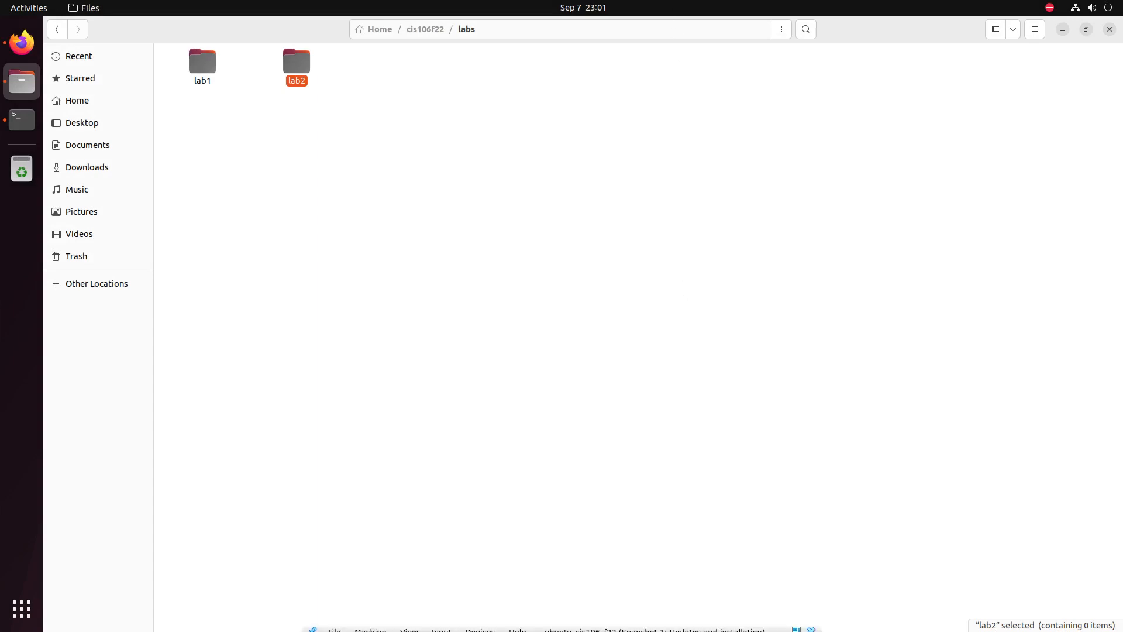
# Drag q2.png, q3.png and q4.png from the host's Documents/lab2 into the VM's labs/lab2 folder.
pyautogui.click(796, 625)
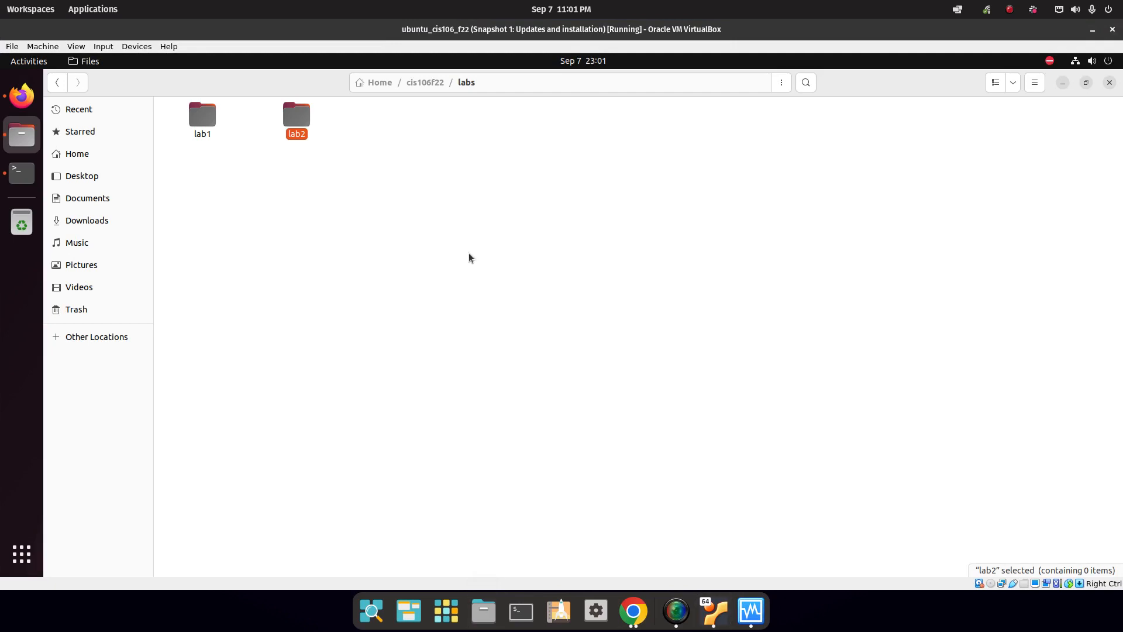
pyautogui.click(67, 172)
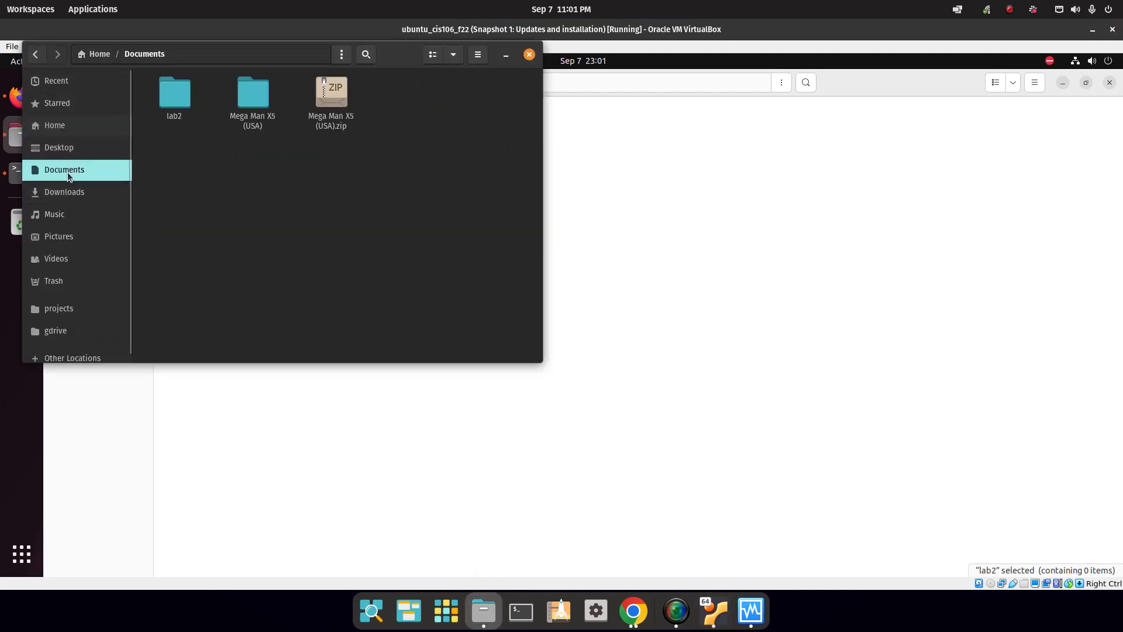
pyautogui.moveTo(378, 64); pyautogui.dragTo(305, 122)
pyautogui.doubleClick(689, 186)
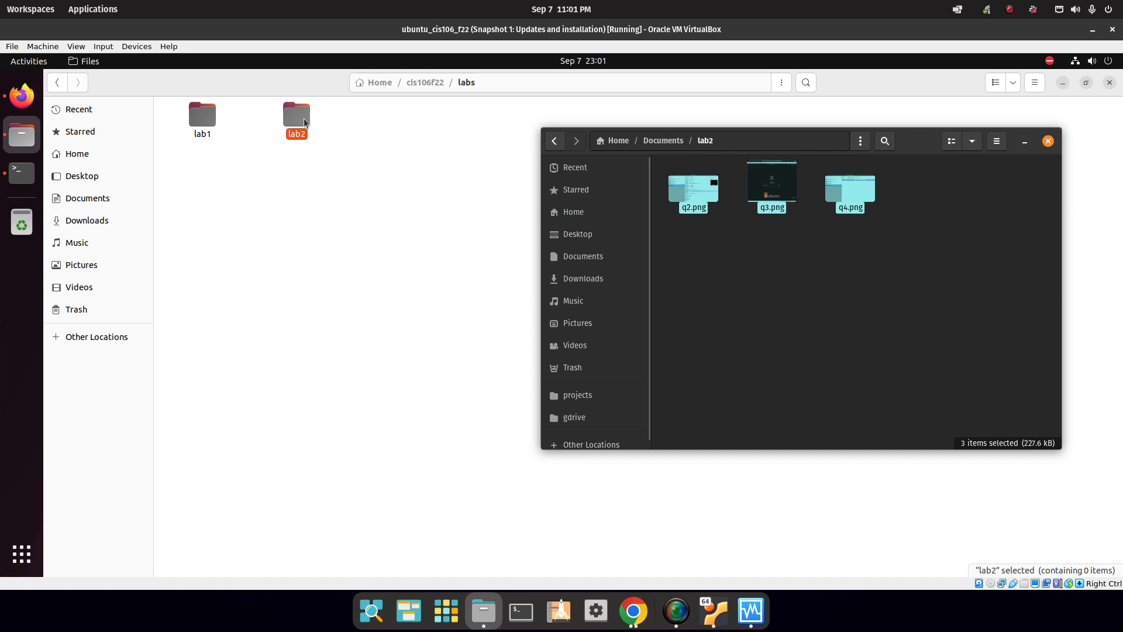
pyautogui.doubleClick(304, 123)
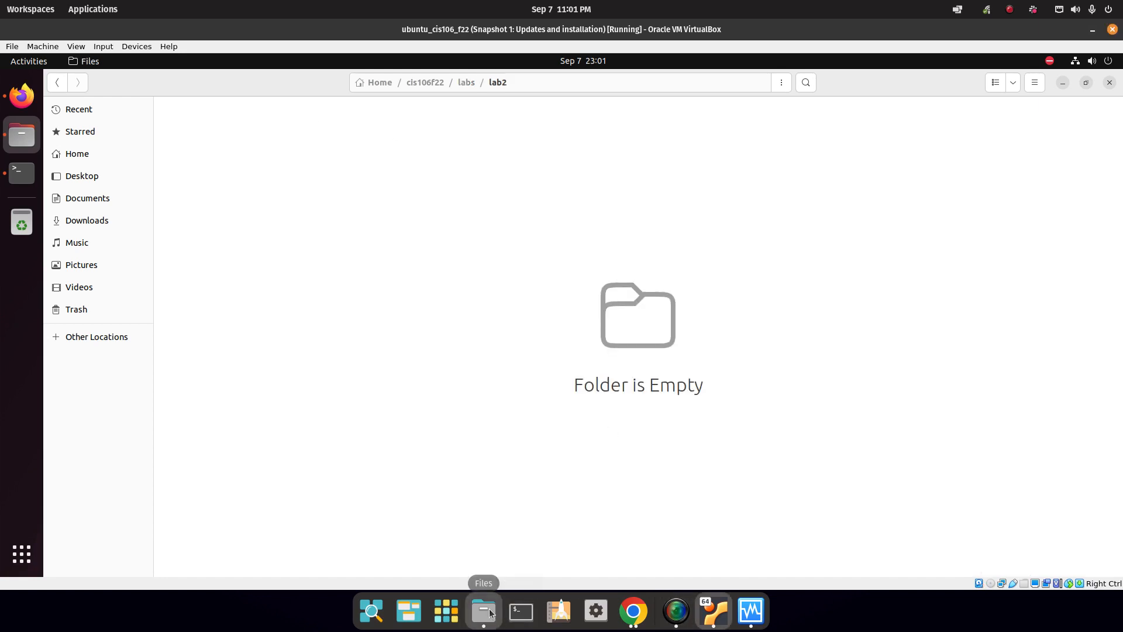
pyautogui.click(491, 613)
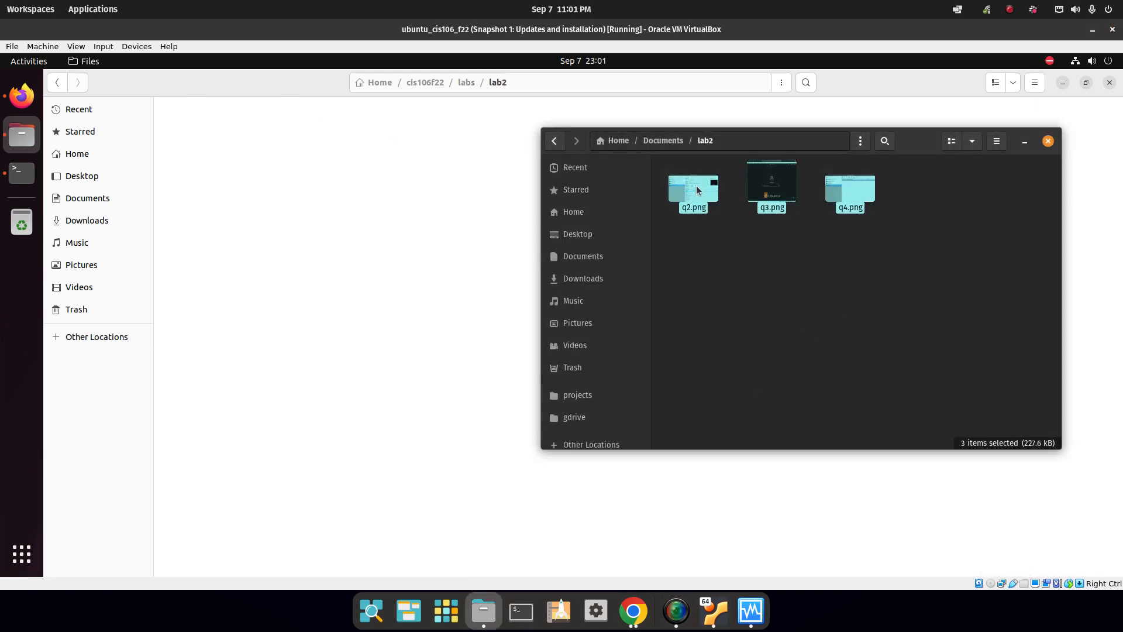
pyautogui.moveTo(697, 190); pyautogui.dragTo(315, 186)
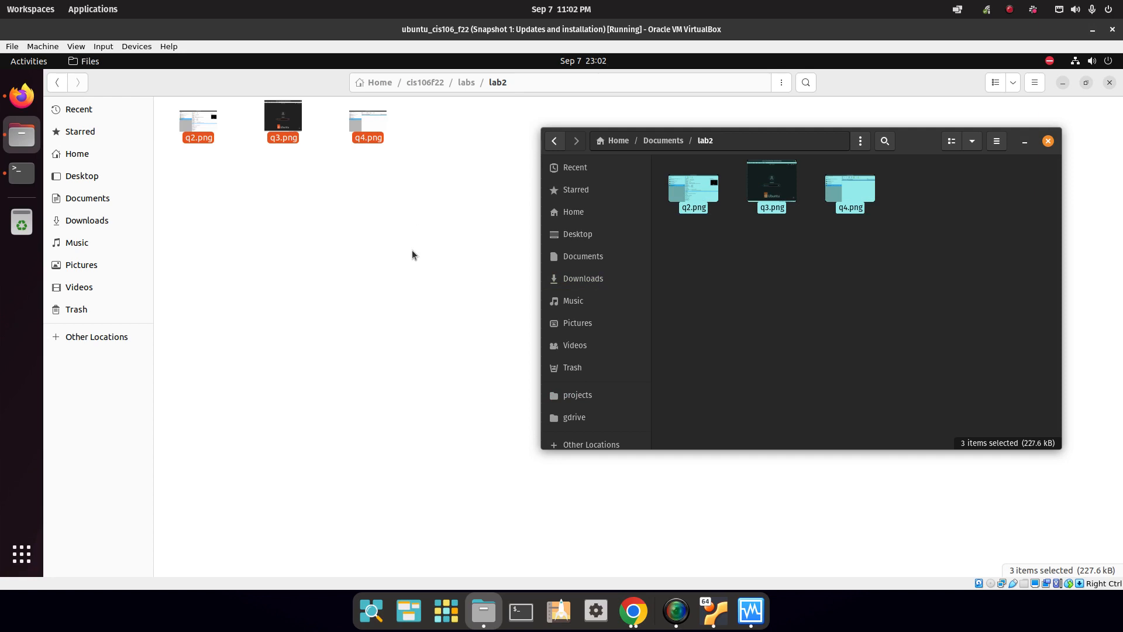
pyautogui.click(401, 220)
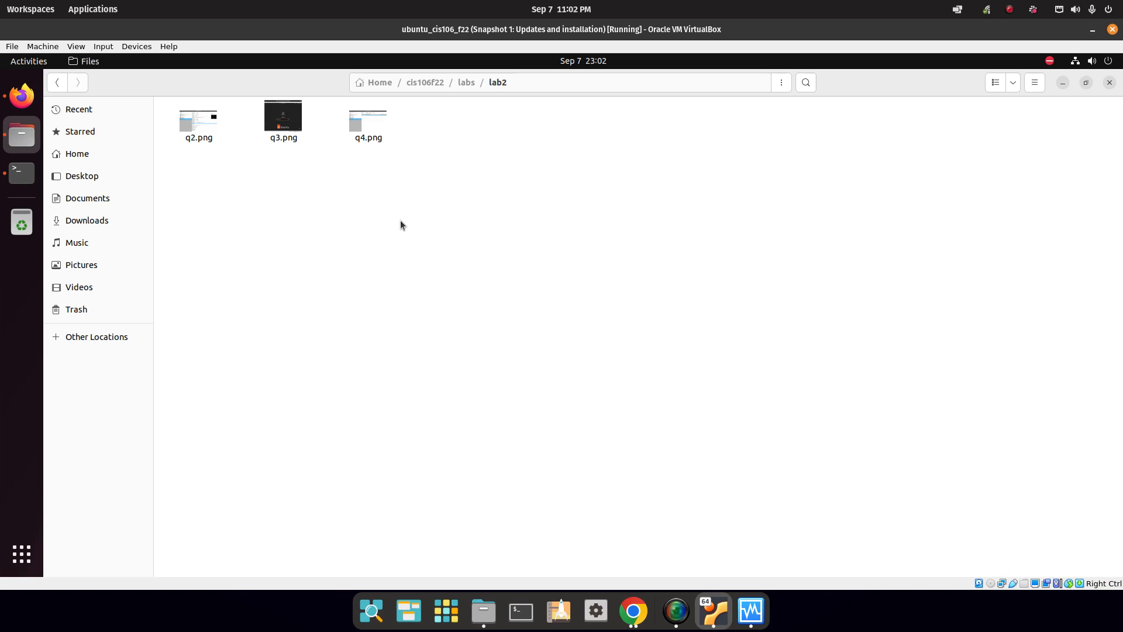
pyautogui.click(138, 46)
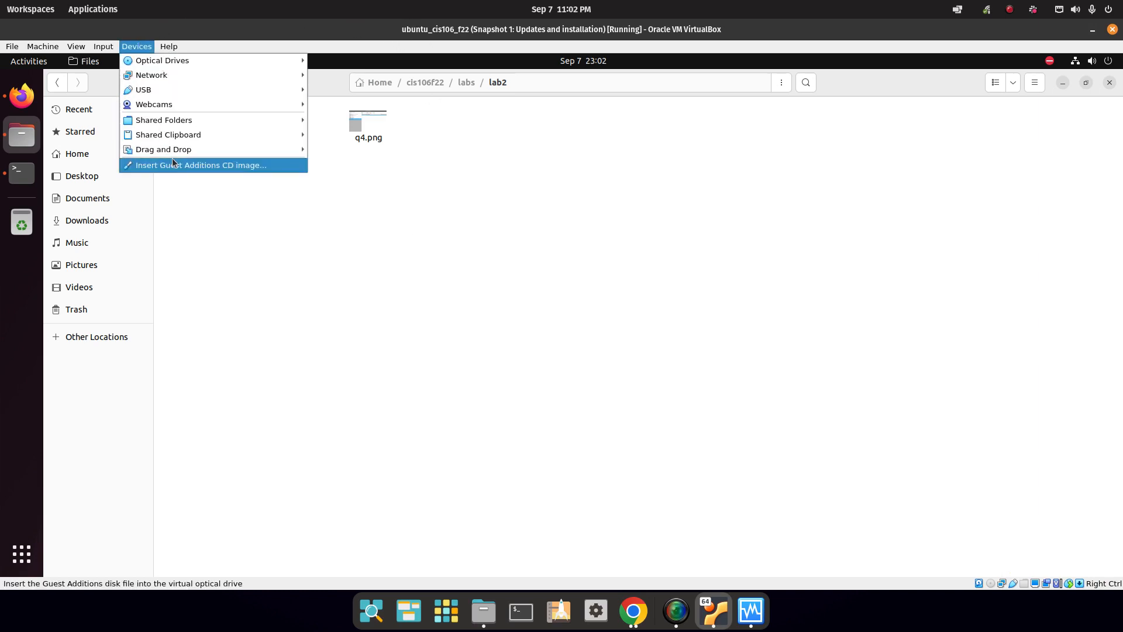
pyautogui.click(417, 277)
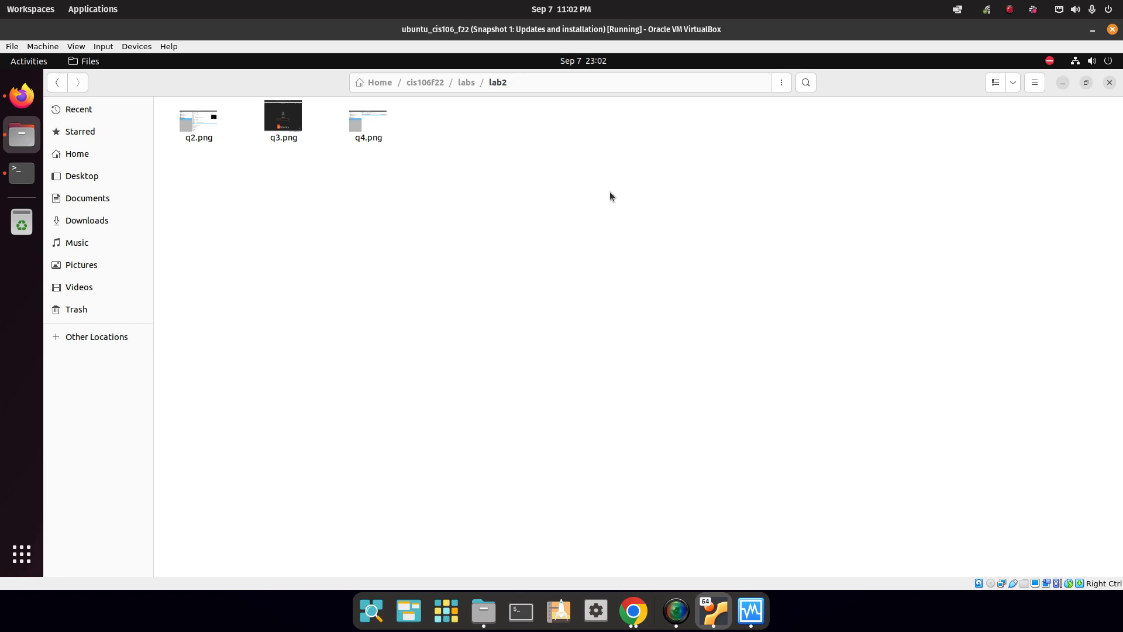
# Accept the Microsoft core fonts licence in the waiting terminal tab, then return to the clone tab and Files.
pyautogui.click(21, 173)
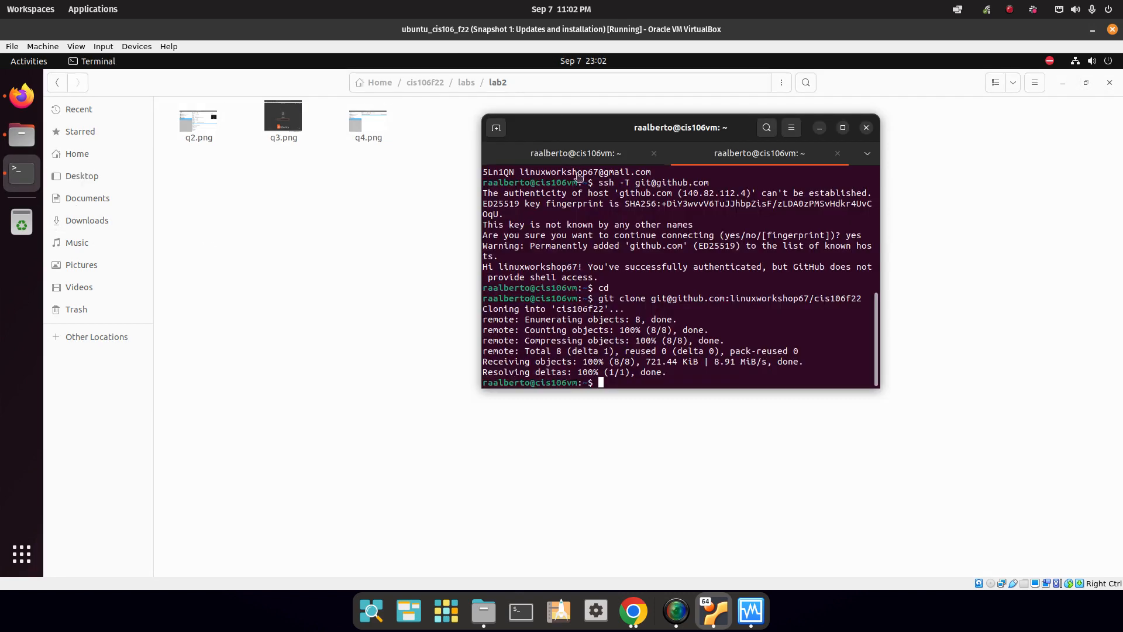
pyautogui.click(563, 158)
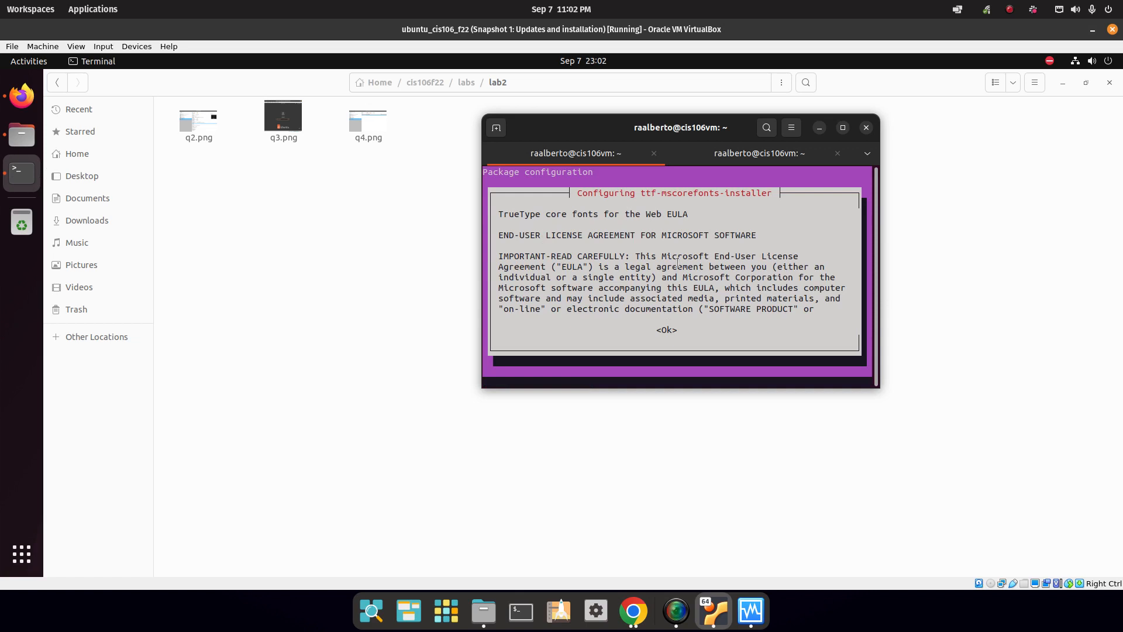
pyautogui.press('Tab')
pyautogui.press('Return')
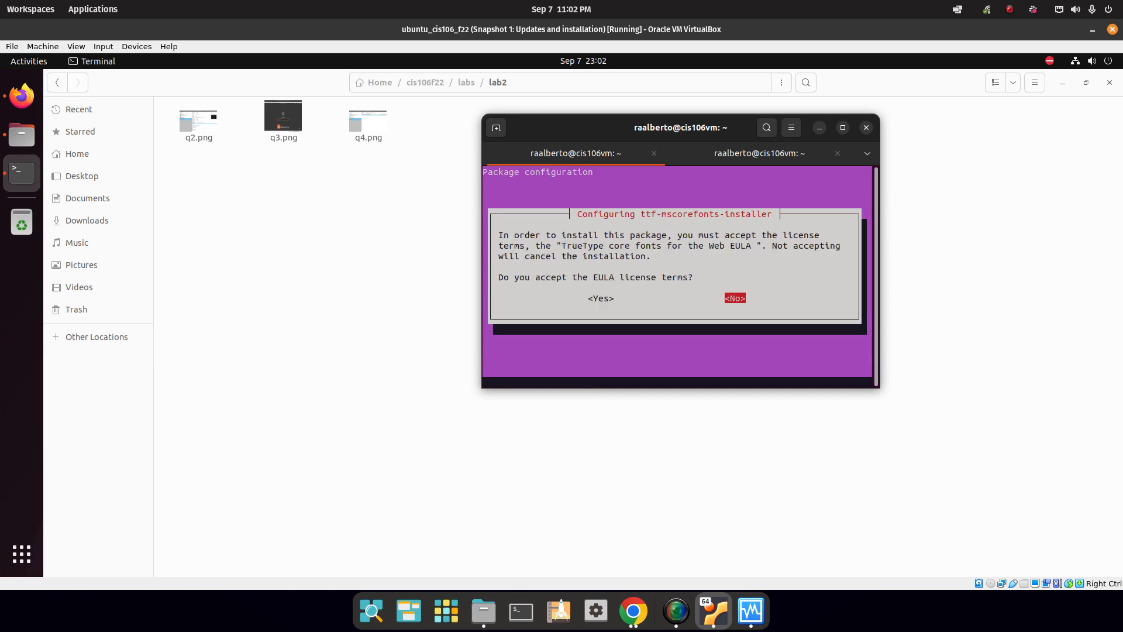
pyautogui.press('Tab')
pyautogui.press('Return')
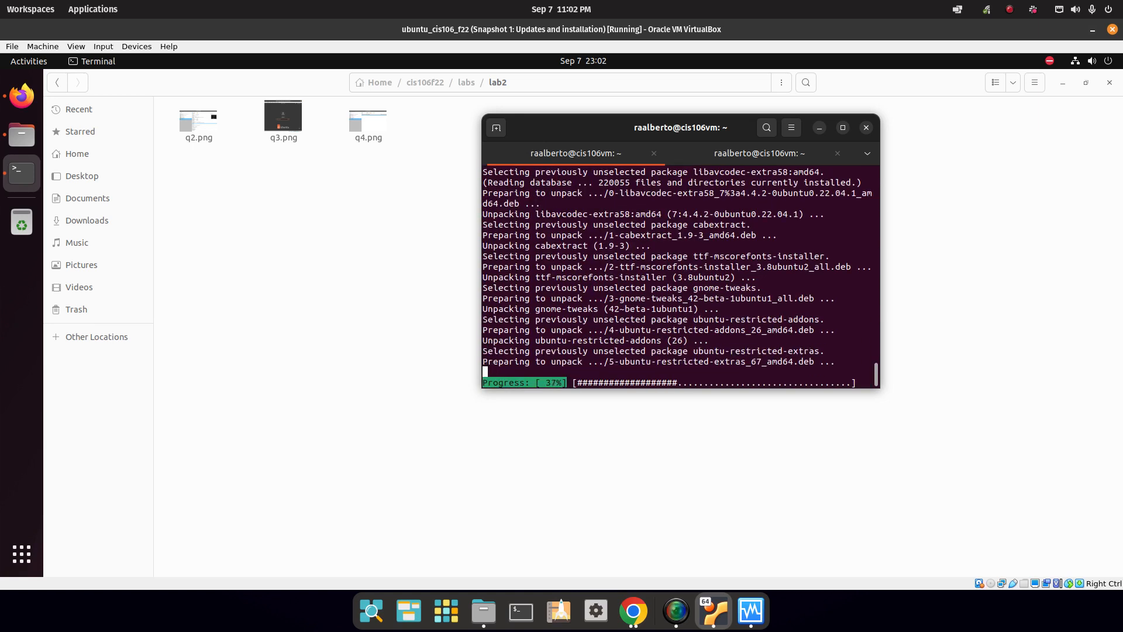
pyautogui.click(760, 153)
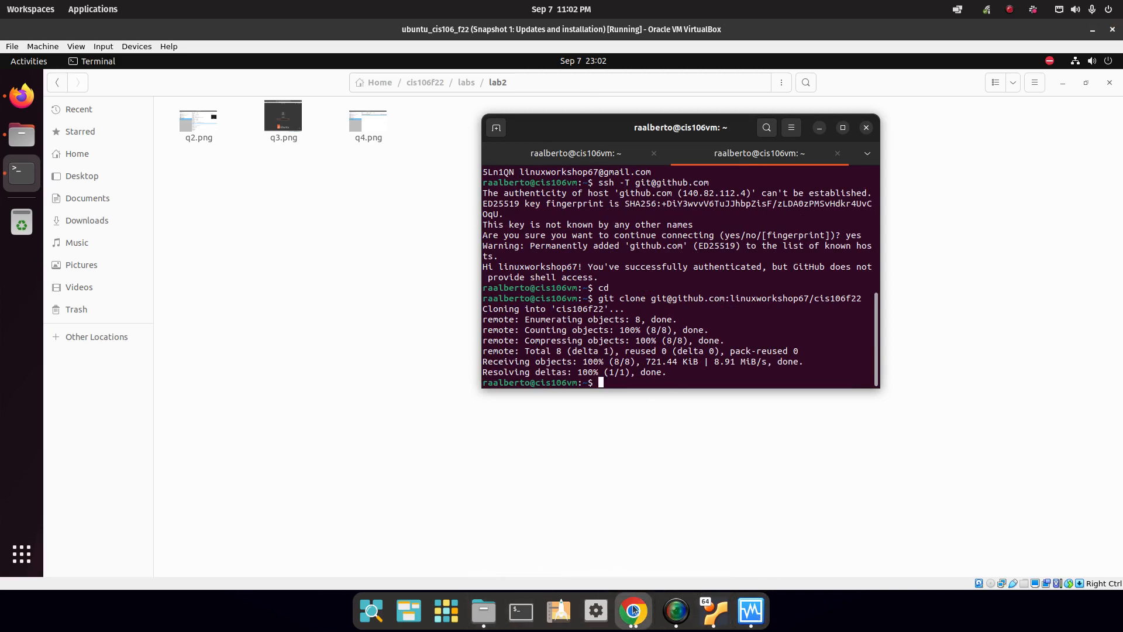
pyautogui.click(368, 204)
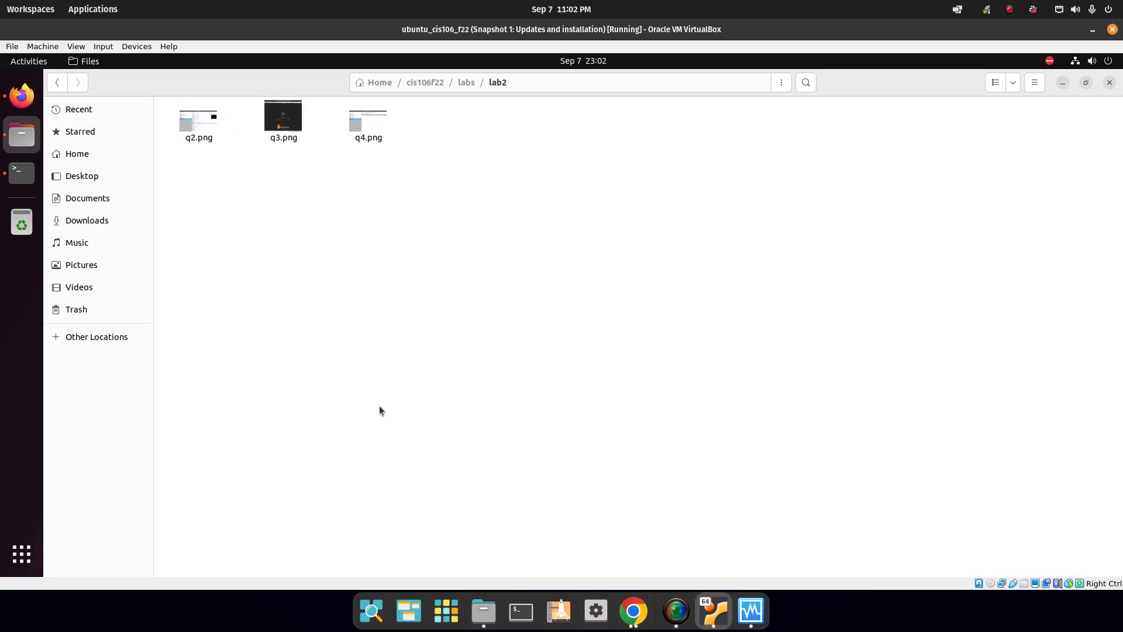
# Highlight the Lab 2 line 'Open VS Code and open your repository folder.' in Firefox.
pyautogui.click(23, 98)
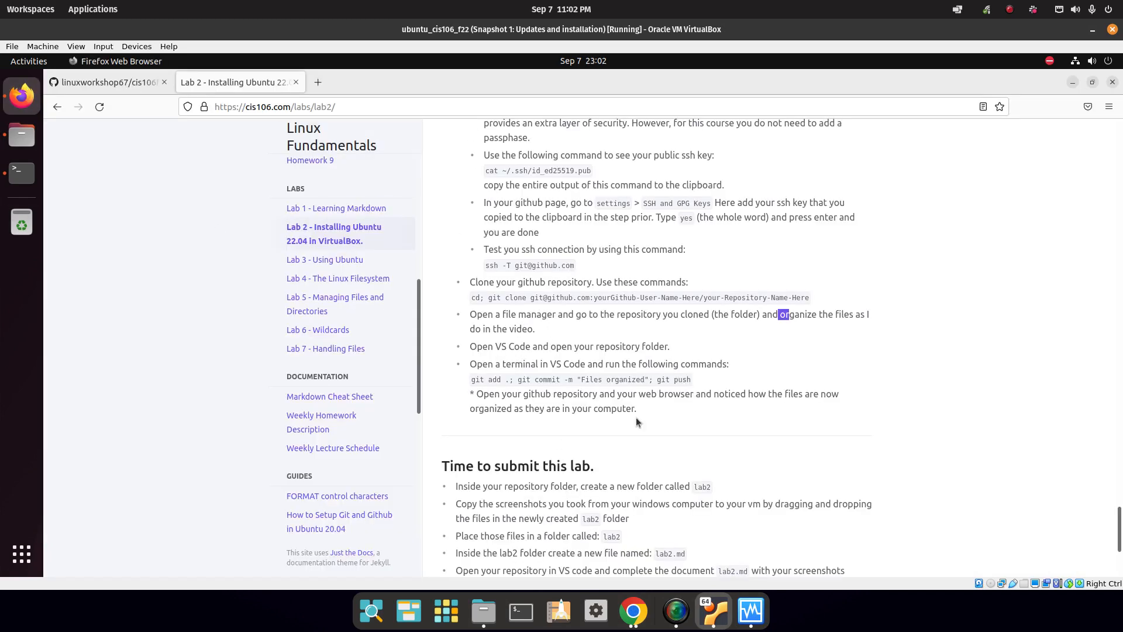
pyautogui.click(466, 356)
pyautogui.moveTo(466, 356); pyautogui.dragTo(677, 350)
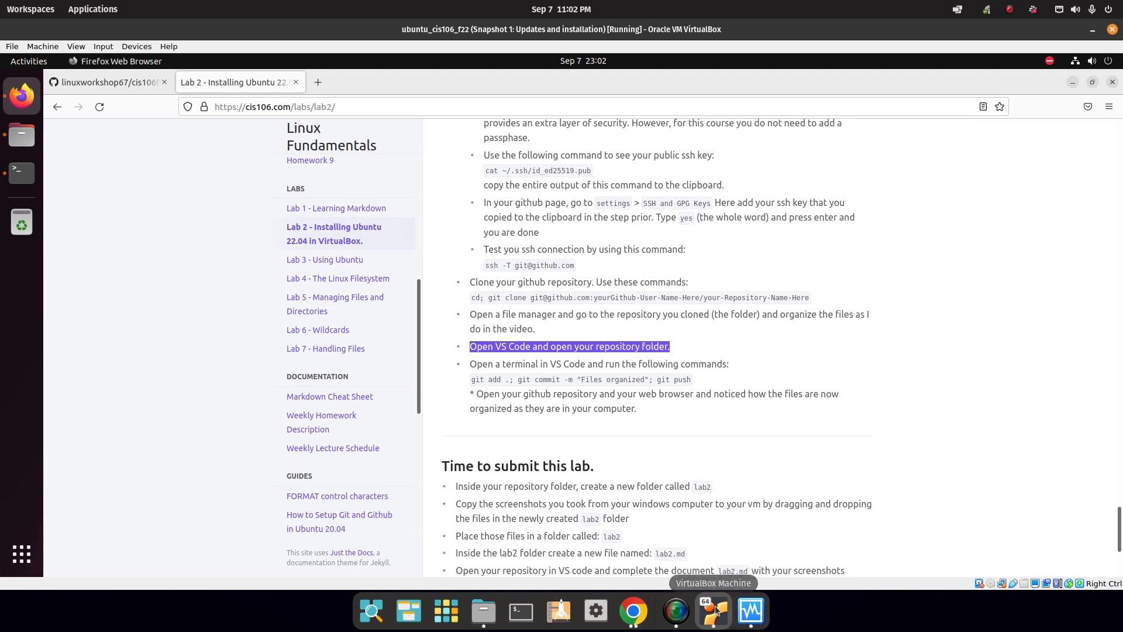
pyautogui.click(22, 553)
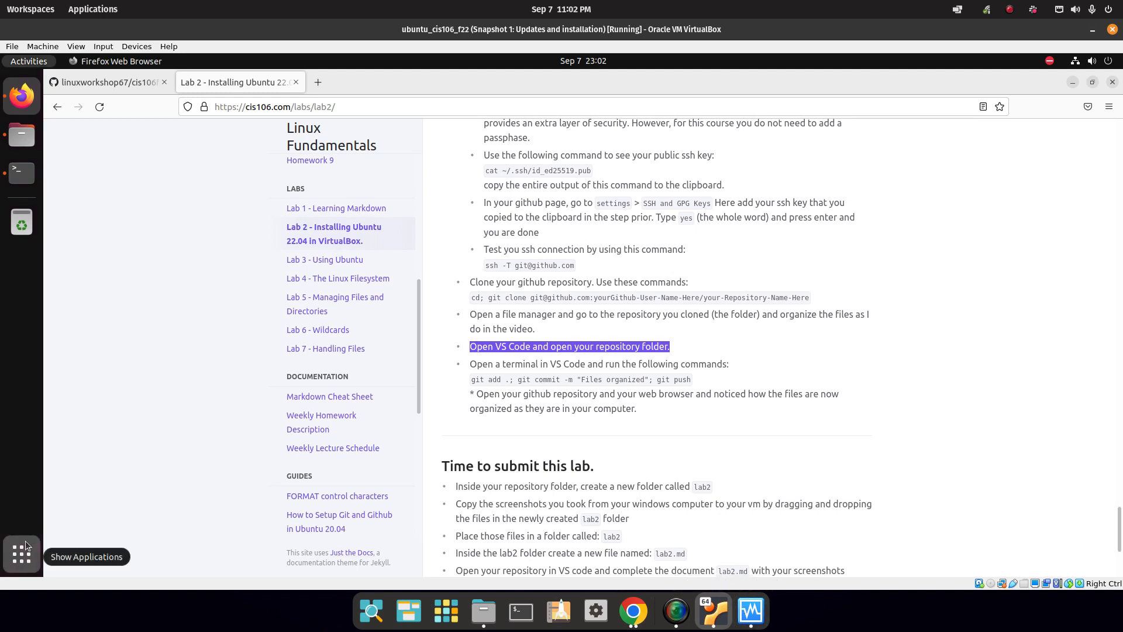
# Launch Visual Studio Code from the app search and pin it to the dock favorites.
pyautogui.click(537, 94)
pyautogui.write('vsd')
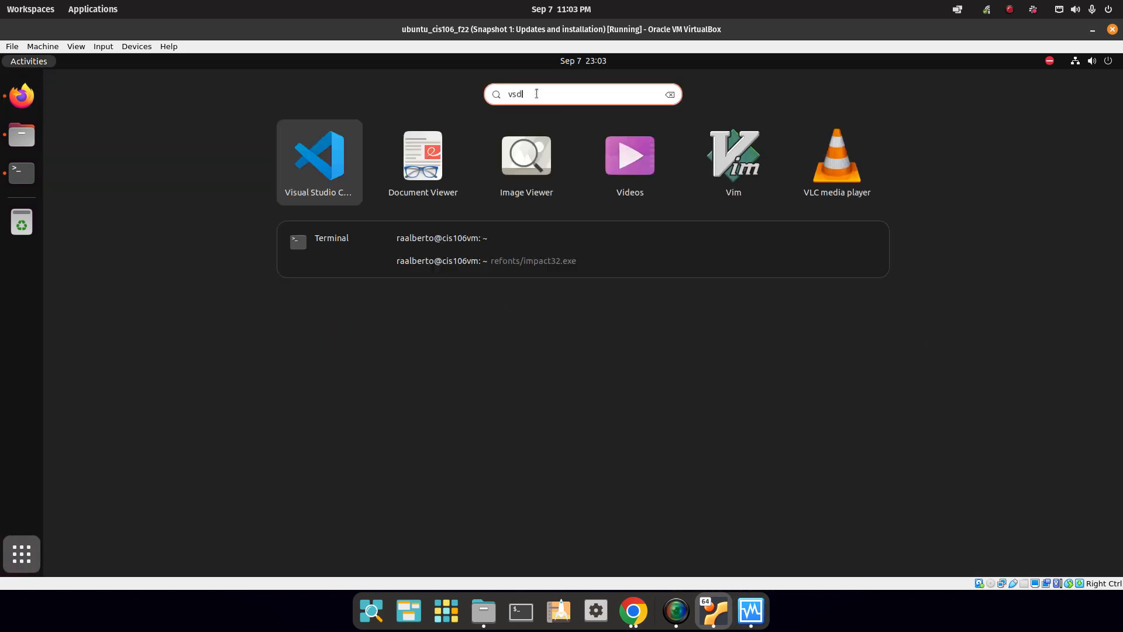
pyautogui.press('BackSpace')
pyautogui.click(534, 169)
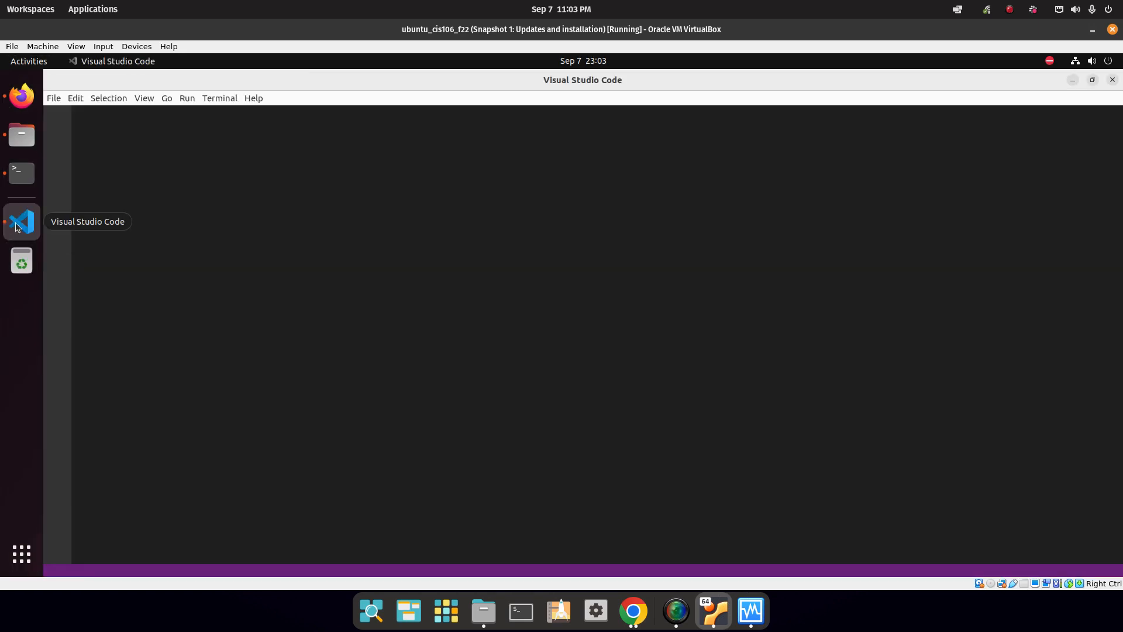
pyautogui.rightClick(21, 222)
pyautogui.click(107, 253)
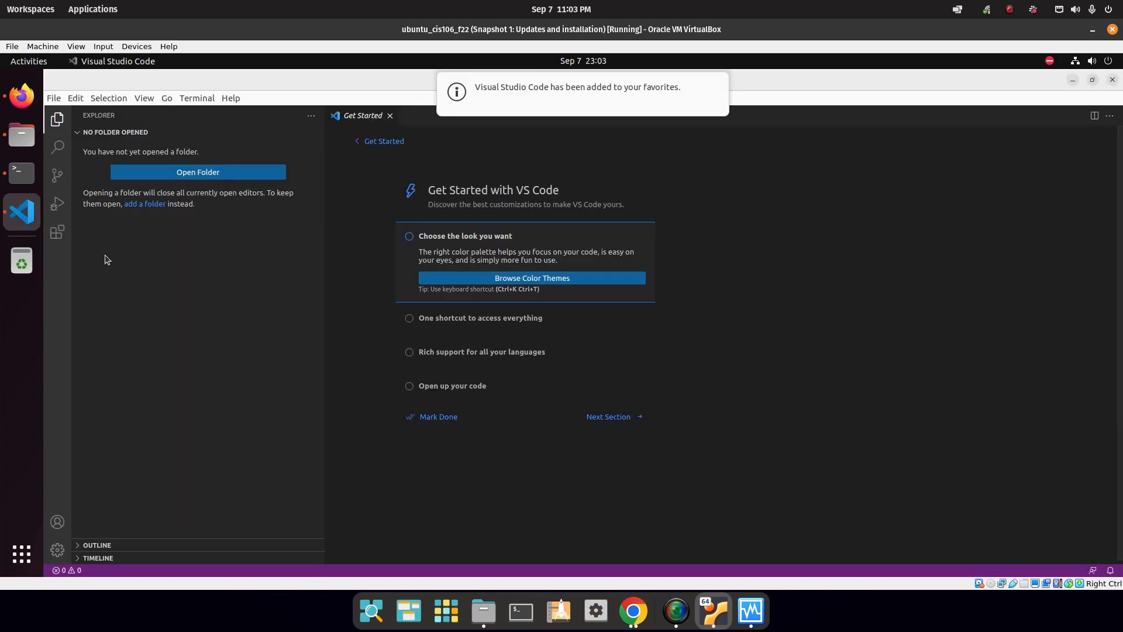
# Open cis106f22 as a trusted workspace and check the labs, lab1 and lab2 folders.
pyautogui.click(197, 173)
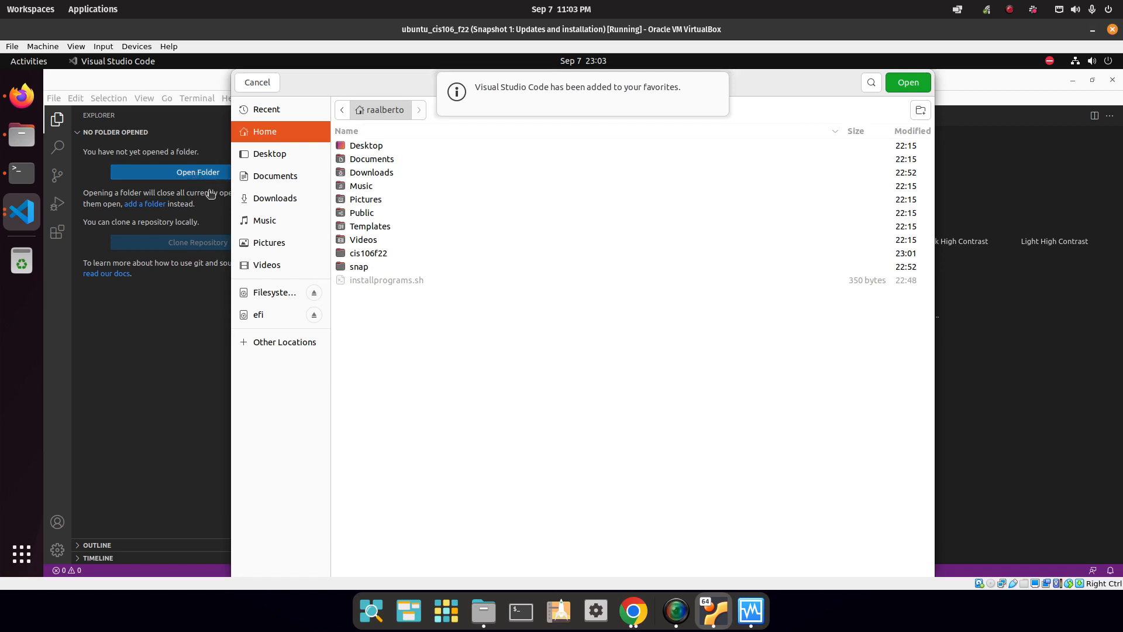
pyautogui.click(363, 255)
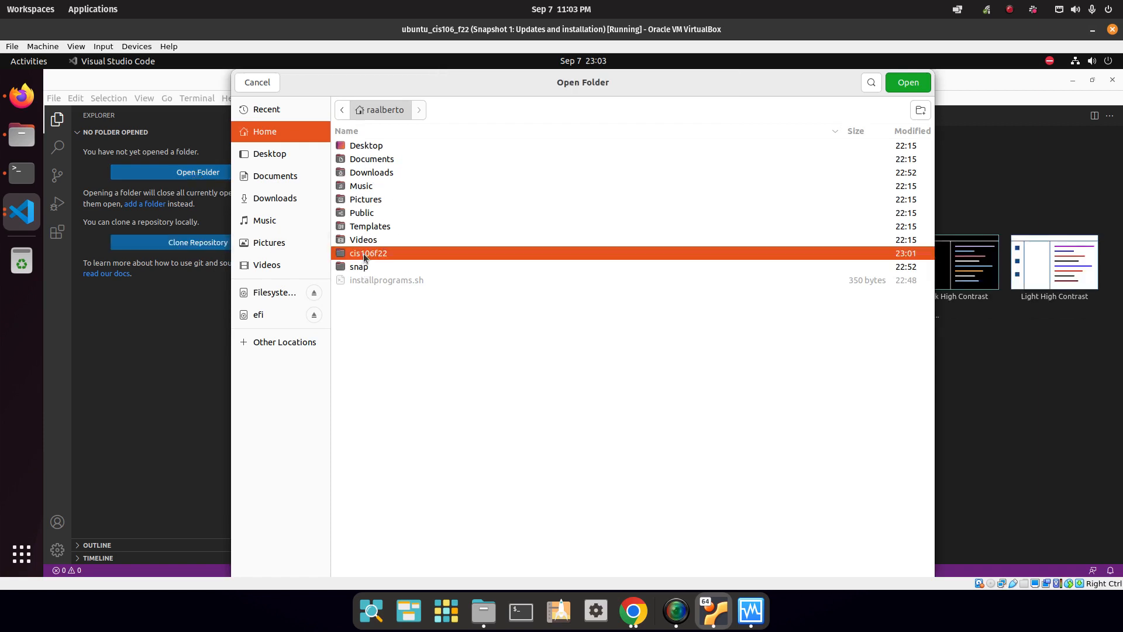
pyautogui.click(908, 85)
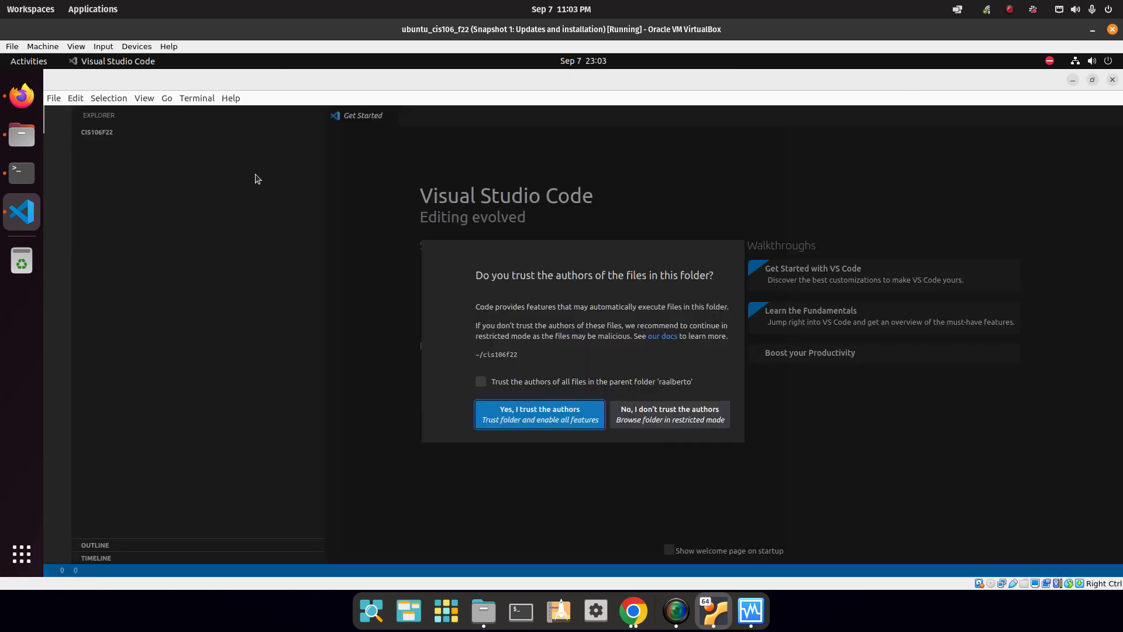
pyautogui.click(529, 418)
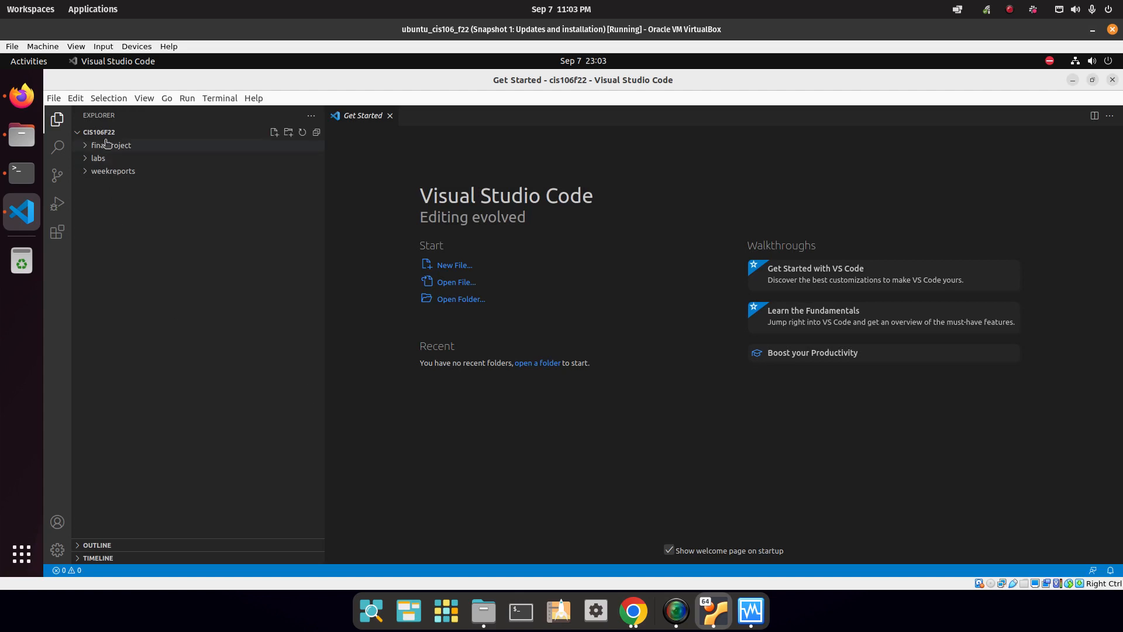
pyautogui.click(95, 159)
pyautogui.click(92, 172)
pyautogui.click(91, 172)
pyautogui.click(92, 185)
pyautogui.click(94, 171)
pyautogui.click(90, 158)
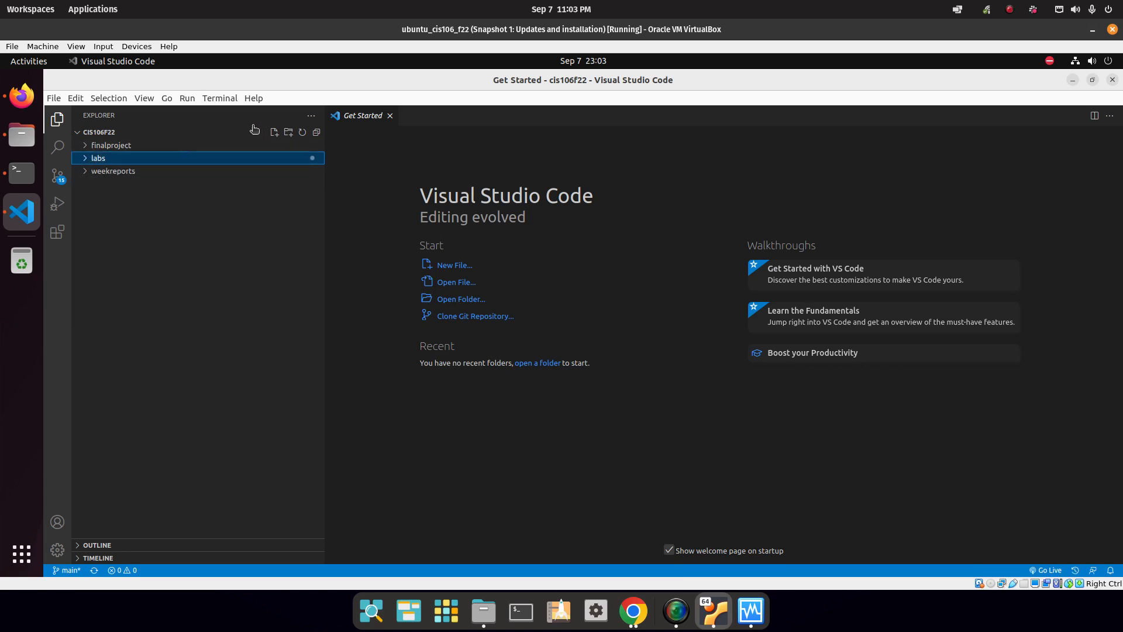
# Open a new terminal at the root of the cis106f22 workspace.
pyautogui.click(218, 98)
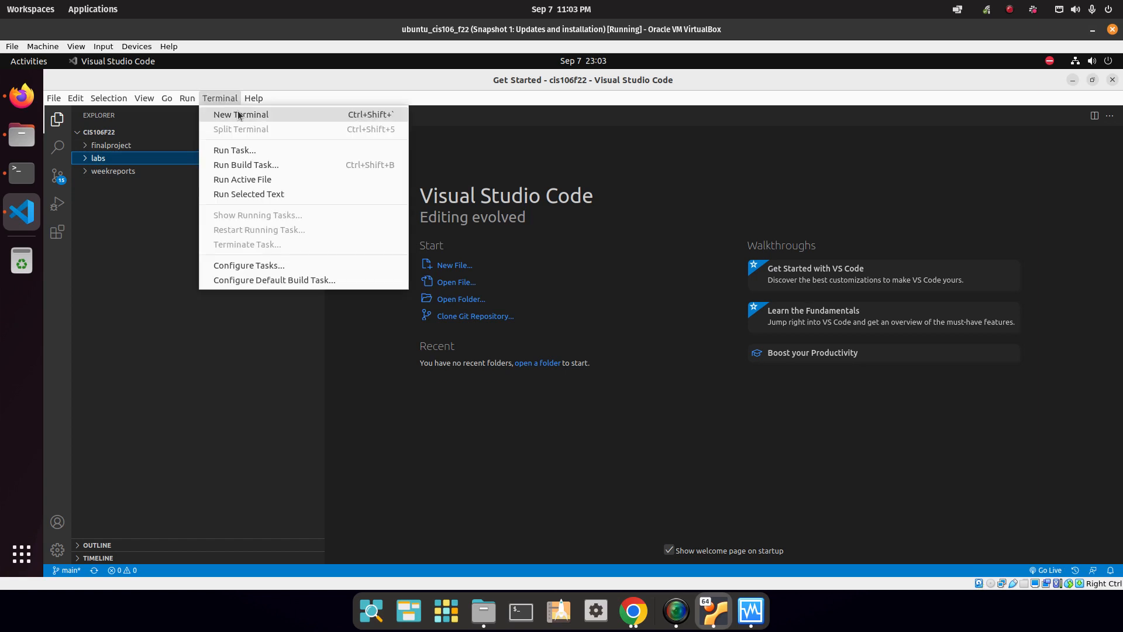
pyautogui.click(241, 114)
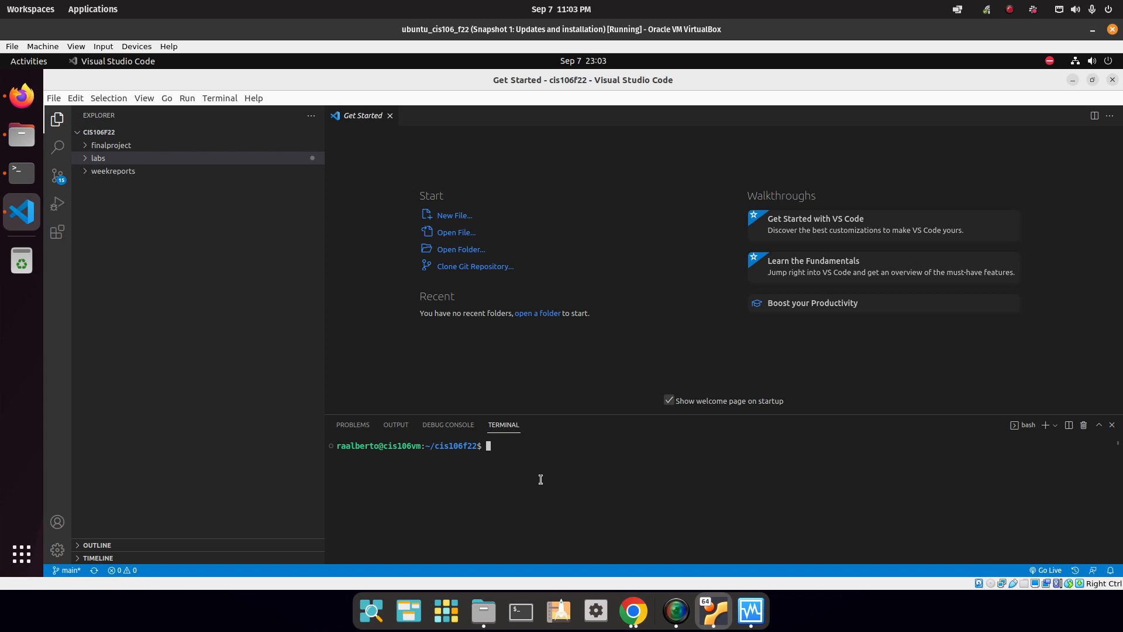
pyautogui.click(22, 554)
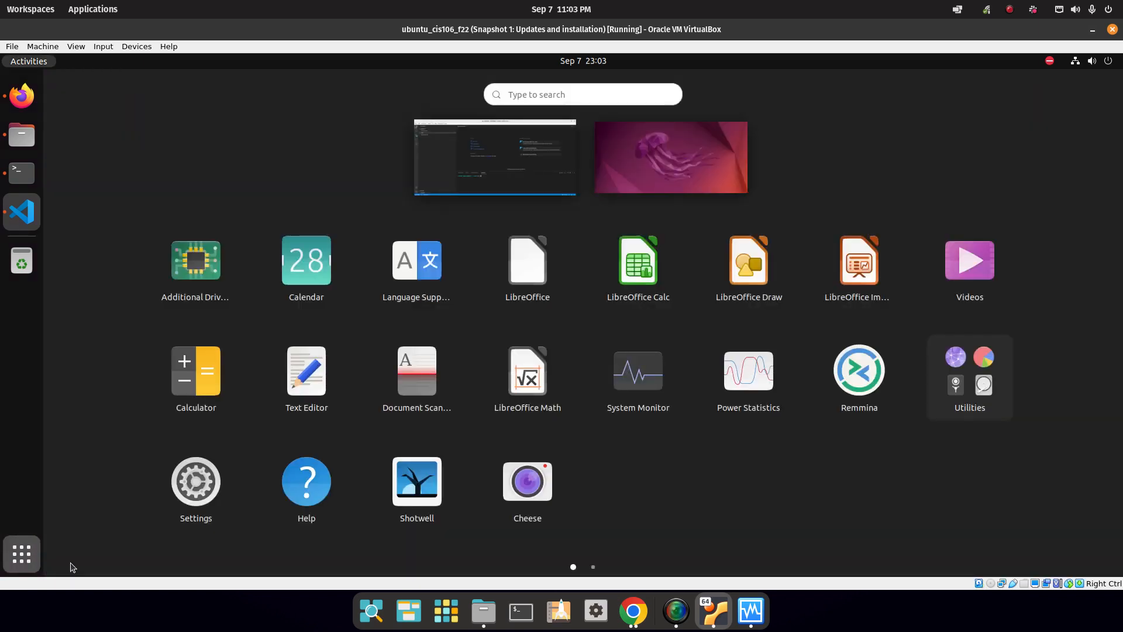
# In Text Editor, type three lines: git add ., git commit -m "first commit", and git push.
pyautogui.write('text')
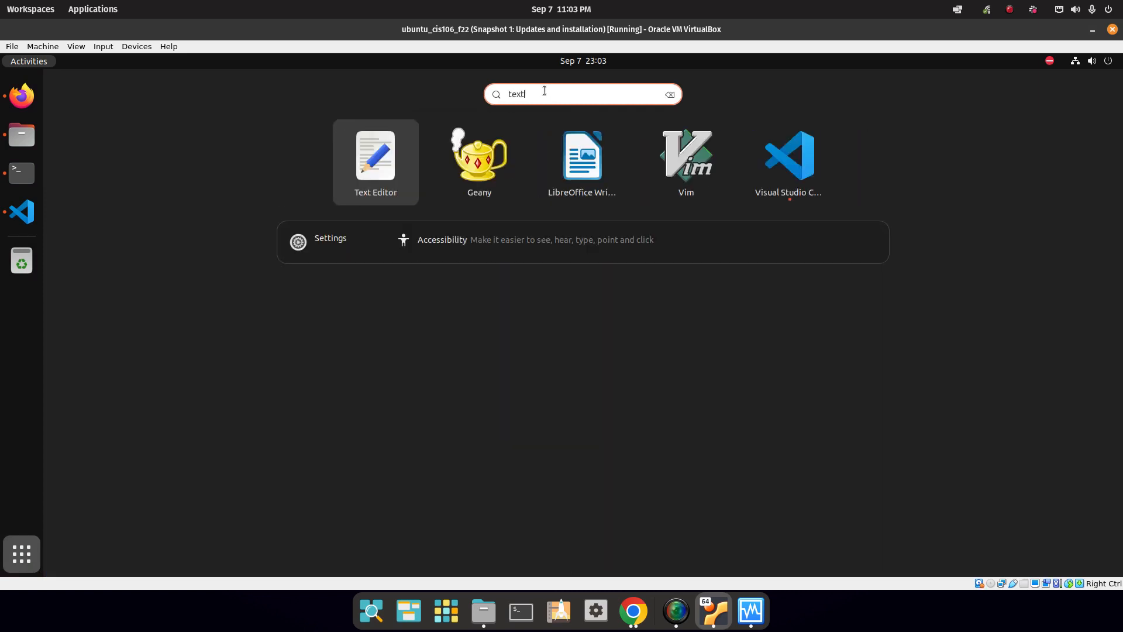
pyautogui.click(375, 164)
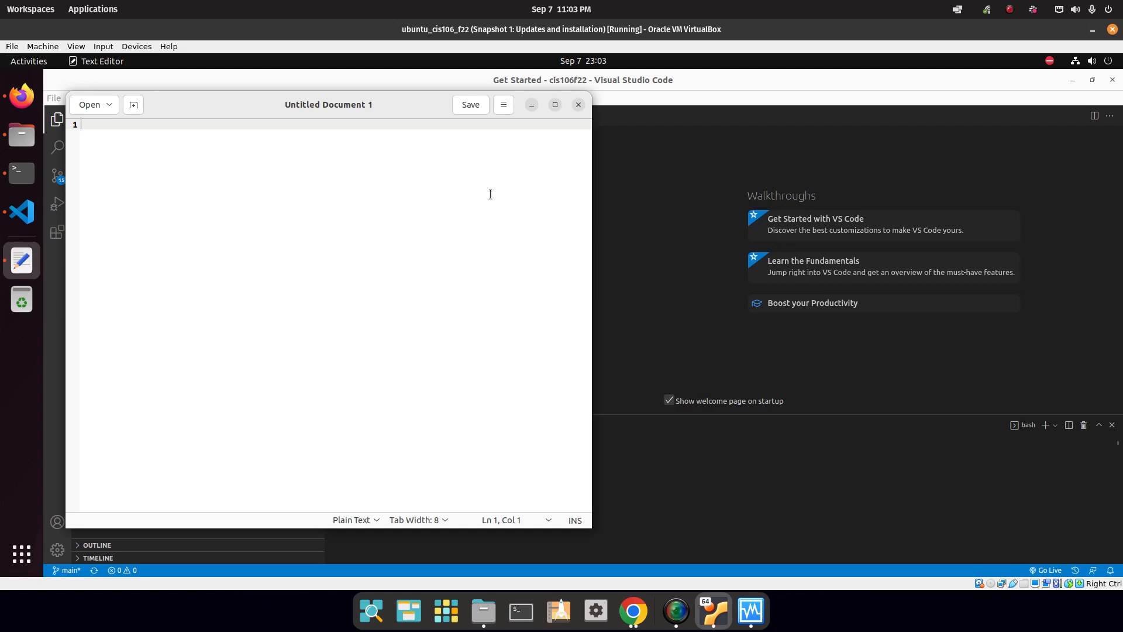
pyautogui.write('git add .')
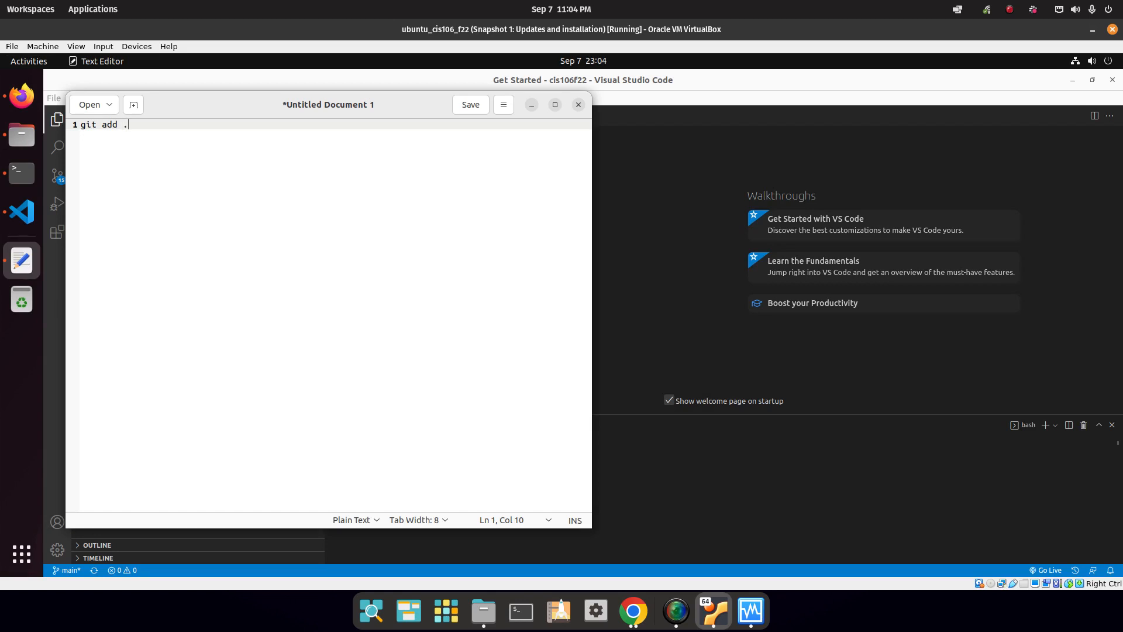
pyautogui.press('Return')
pyautogui.write('git commit -m')
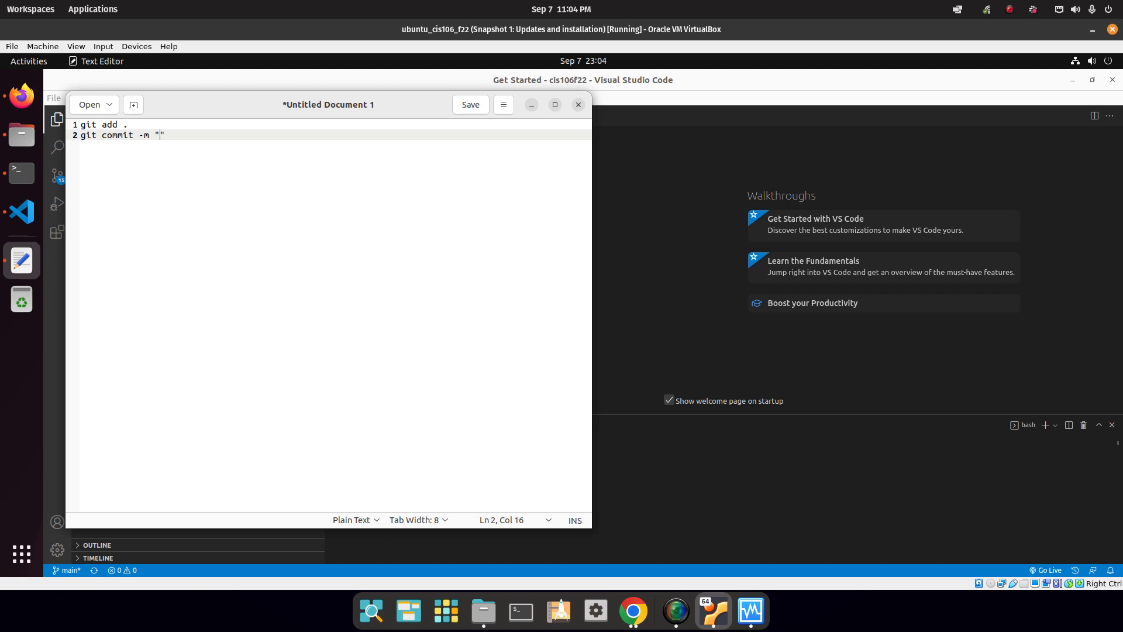
pyautogui.write('first commit"')
pyautogui.press('Return')
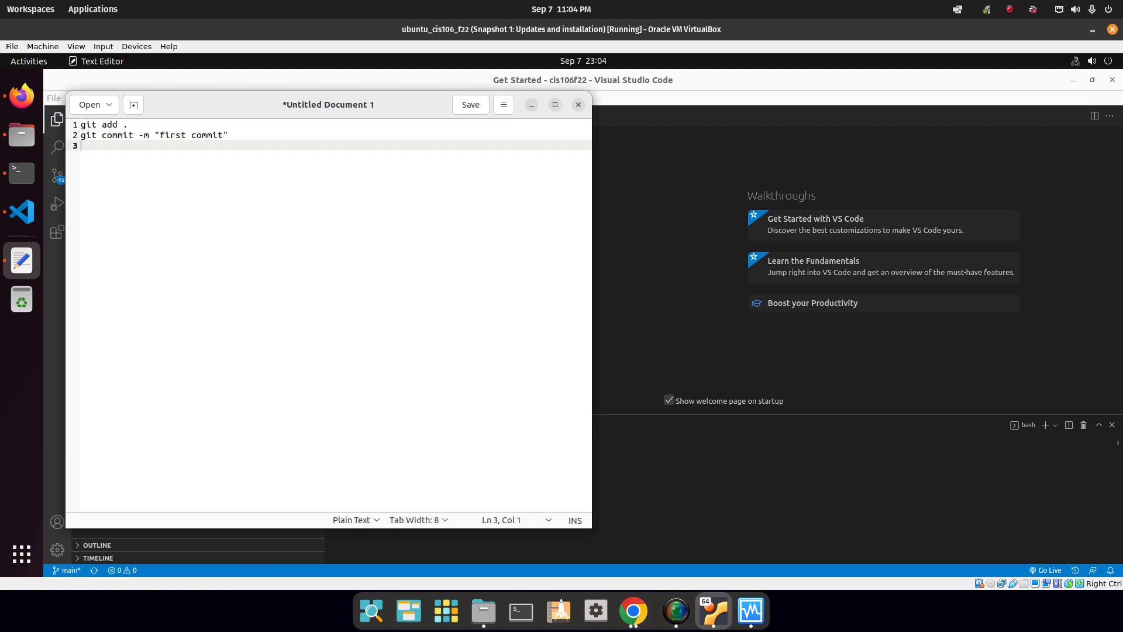
pyautogui.write('git push')
# Save the file as gitcommands.txt in the home folder and close Text Editor.
pyautogui.click(471, 105)
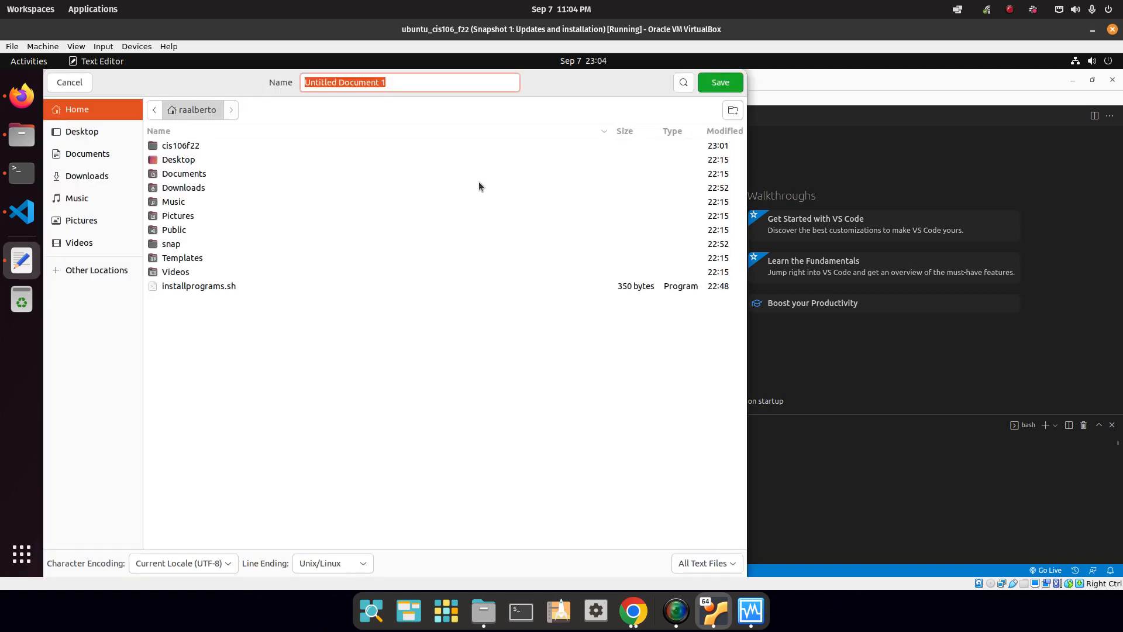
pyautogui.write('gitcomman')
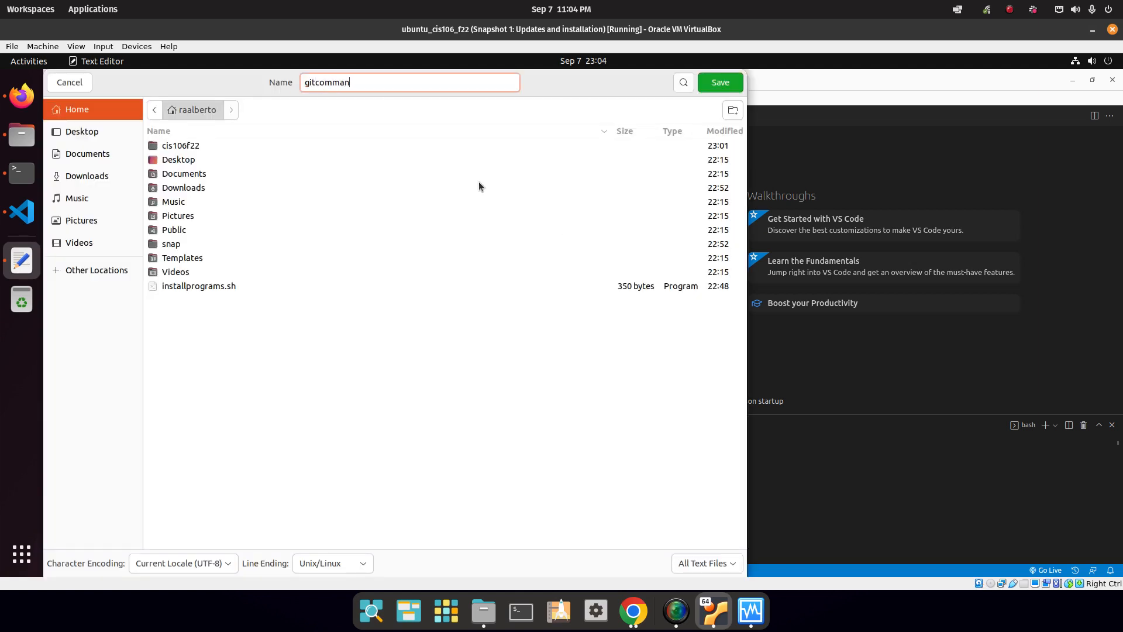
pyautogui.write('ds.txct')
pyautogui.press('BackSpace')
pyautogui.click(711, 82)
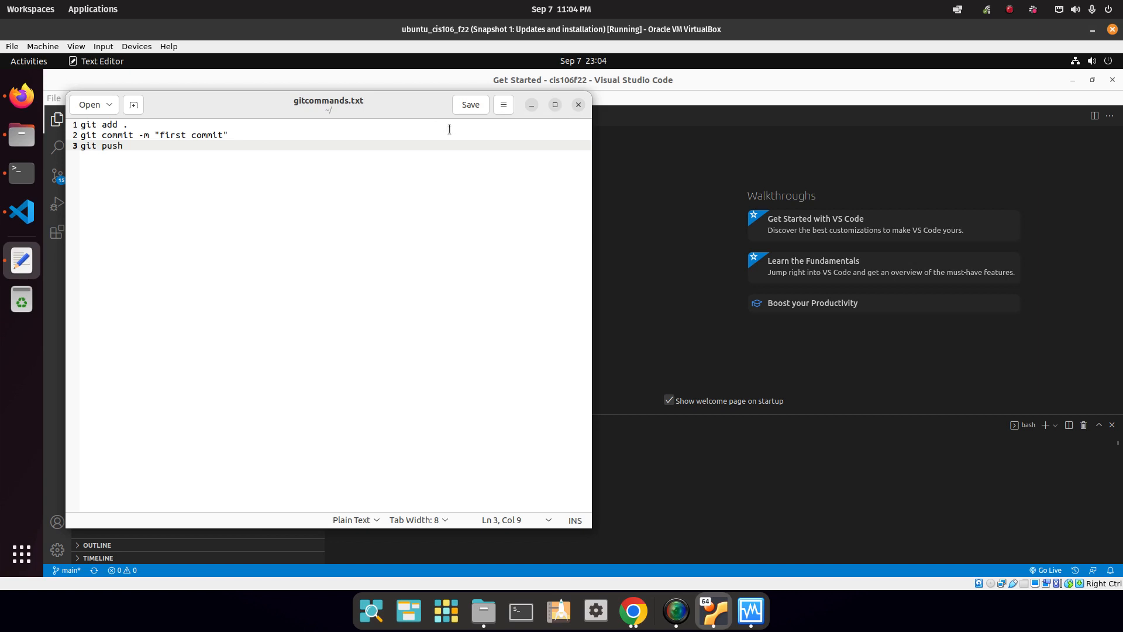
pyautogui.click(579, 104)
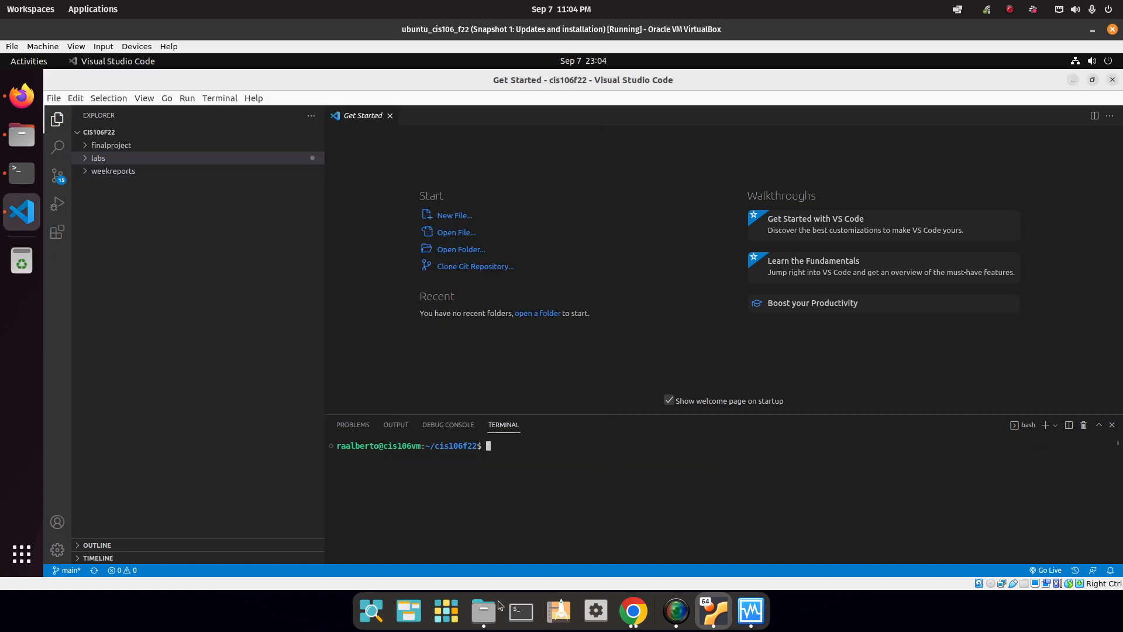
# Stage all files, commit them as "first commit" and push to GitHub from the terminal.
pyautogui.click(601, 501)
pyautogui.write('git add .')
pyautogui.press('Return')
pyautogui.write('git co')
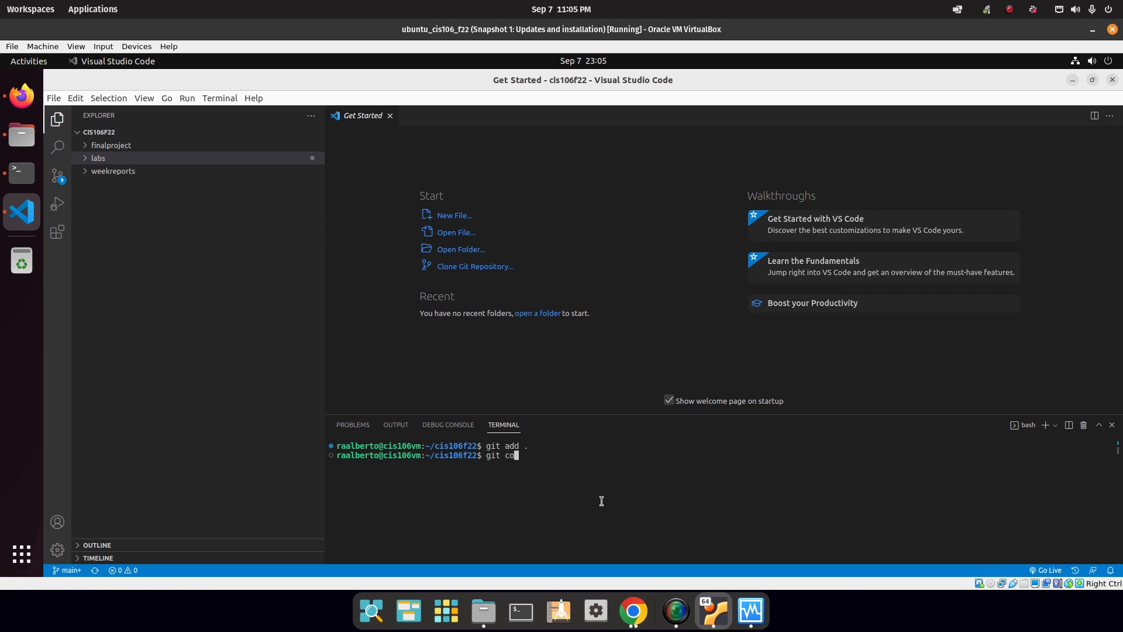
pyautogui.write('mmit -m "firs"')
pyautogui.press('Left')
pyautogui.write('first commit')
pyautogui.press('Return')
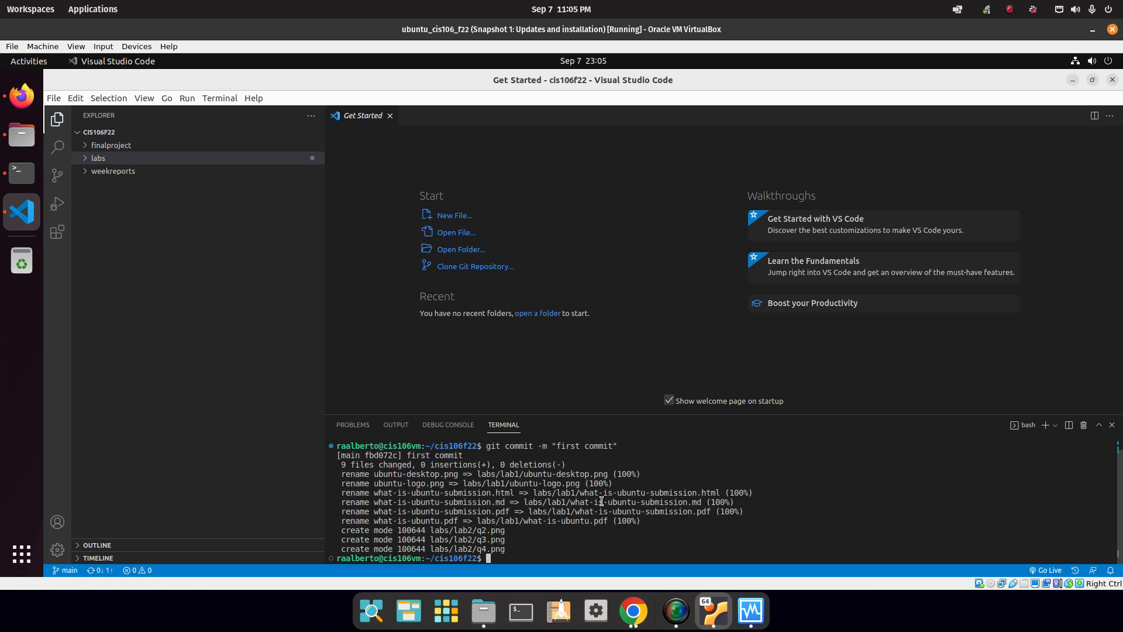
pyautogui.write('git push')
pyautogui.press('Return')
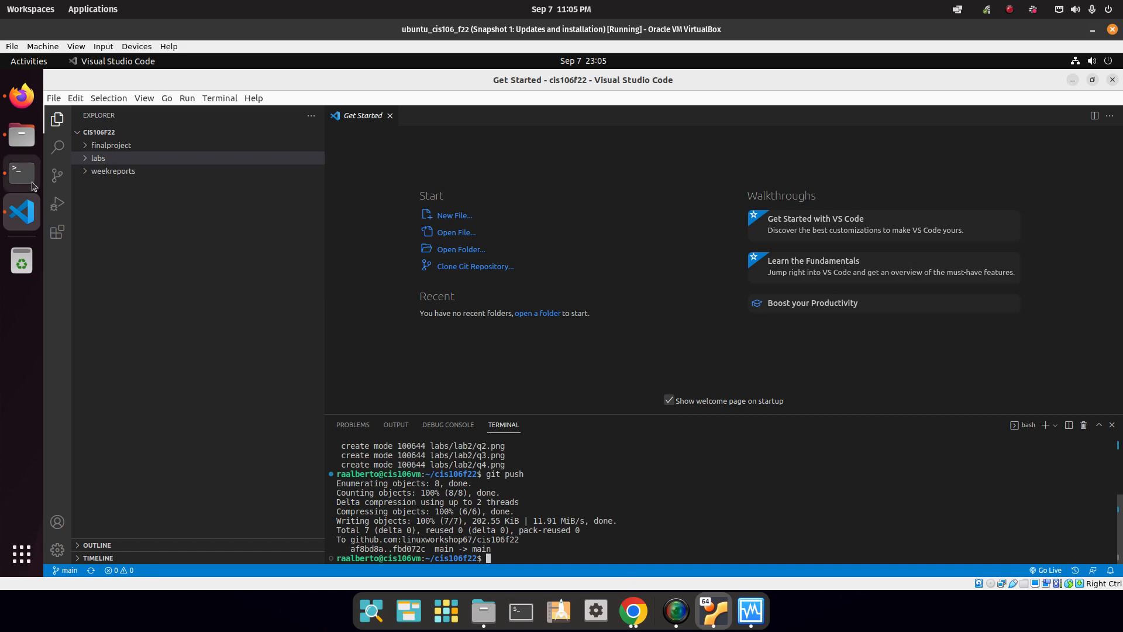
pyautogui.click(22, 95)
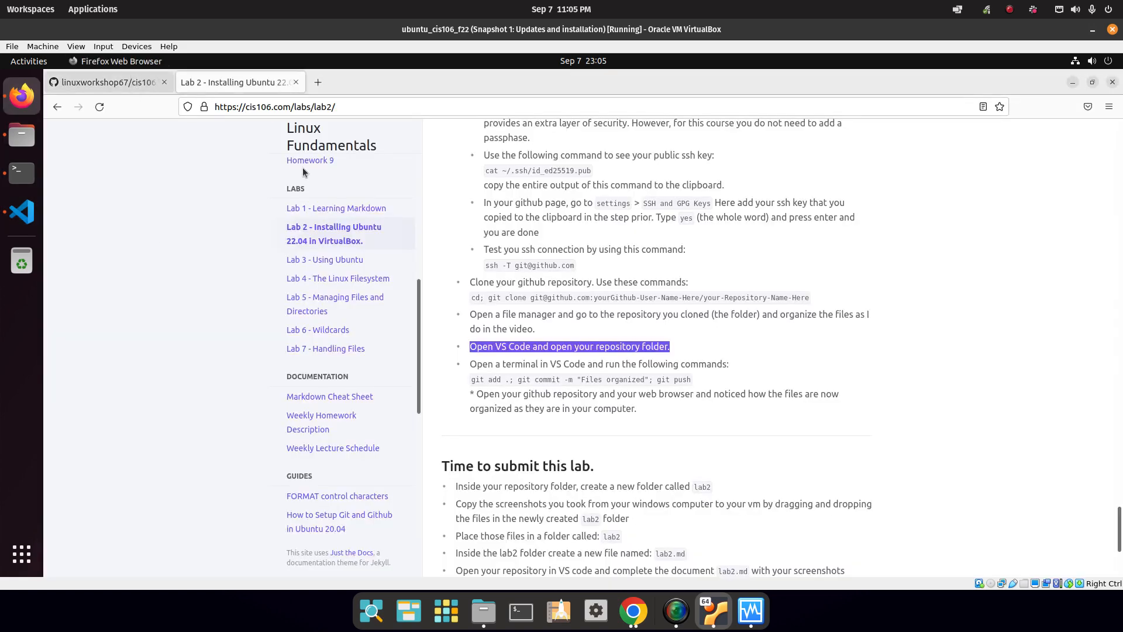
# Reload the cis106f22 repository on GitHub and check the pushed labs, lab1 and lab2 folders.
pyautogui.click(117, 83)
pyautogui.click(106, 107)
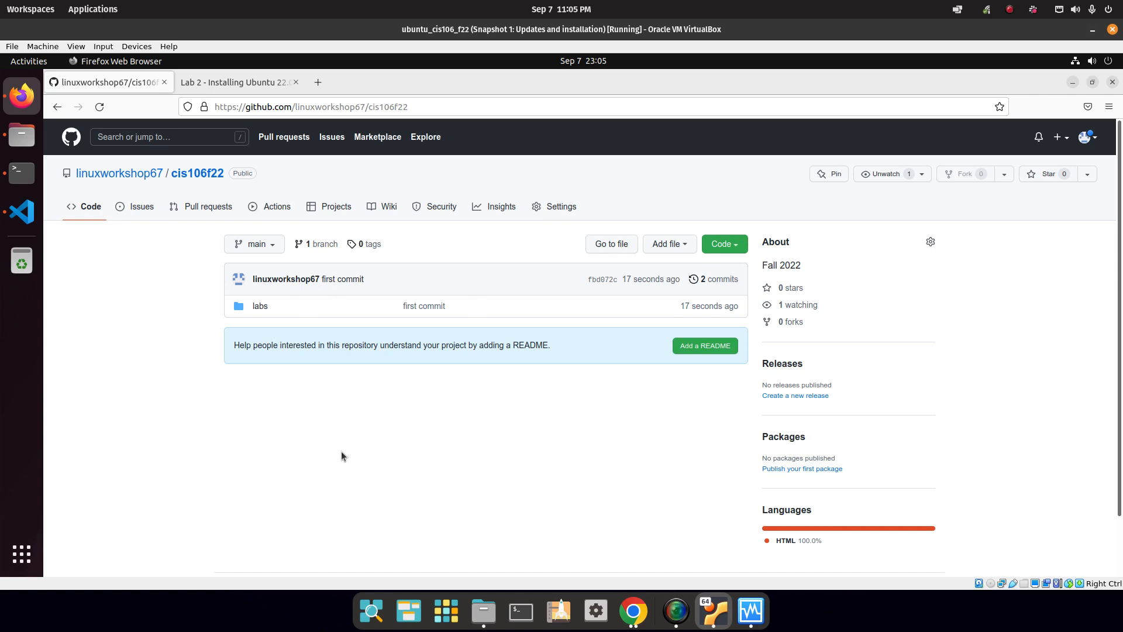
pyautogui.click(260, 306)
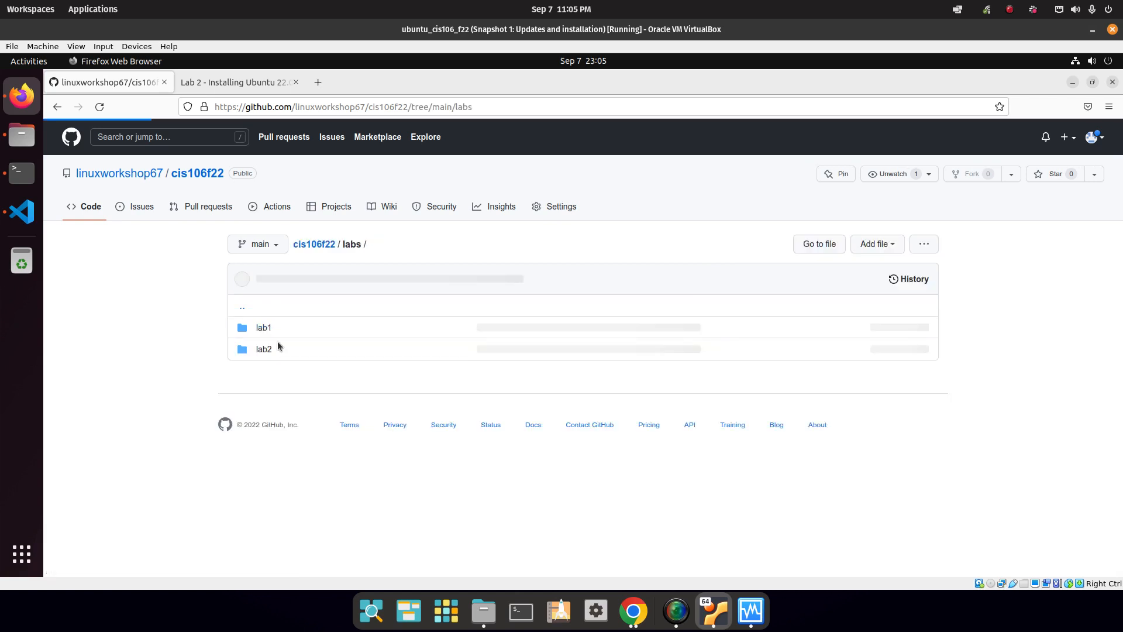
pyautogui.click(263, 328)
pyautogui.click(351, 246)
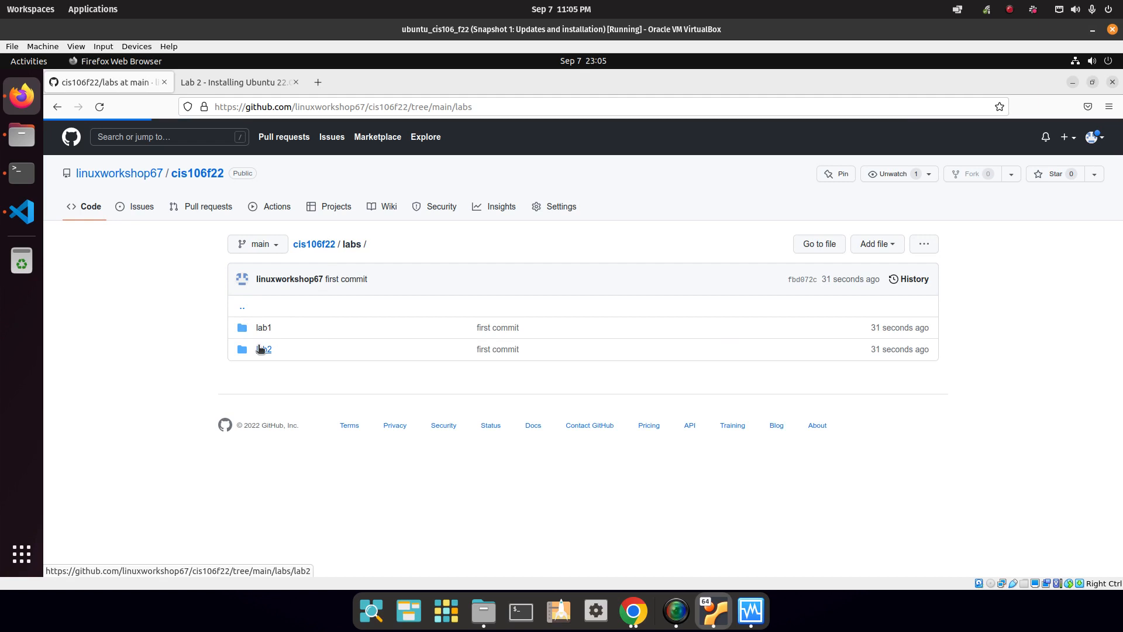
pyautogui.click(268, 349)
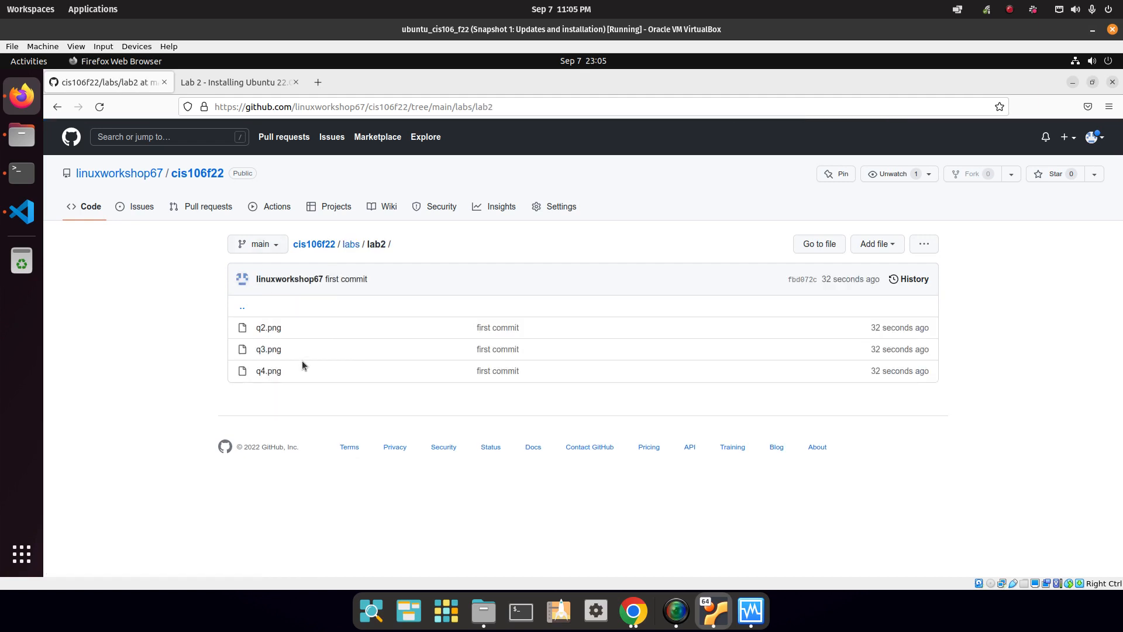
pyautogui.click(351, 245)
pyautogui.click(331, 248)
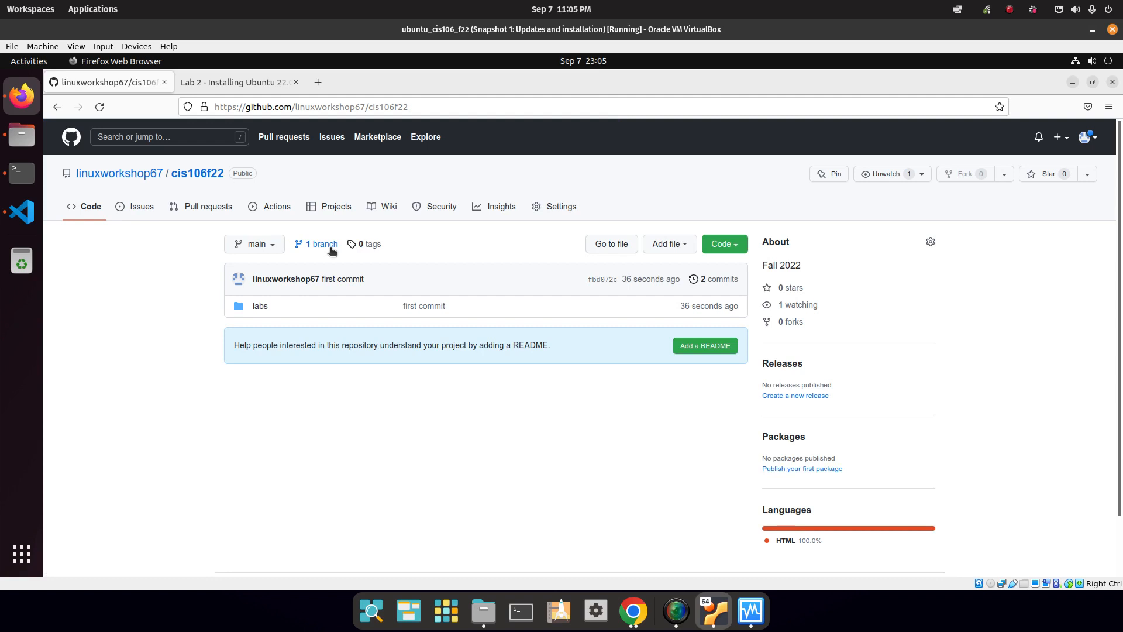
pyautogui.click(258, 88)
pyautogui.scroll(-1, 567, 411)
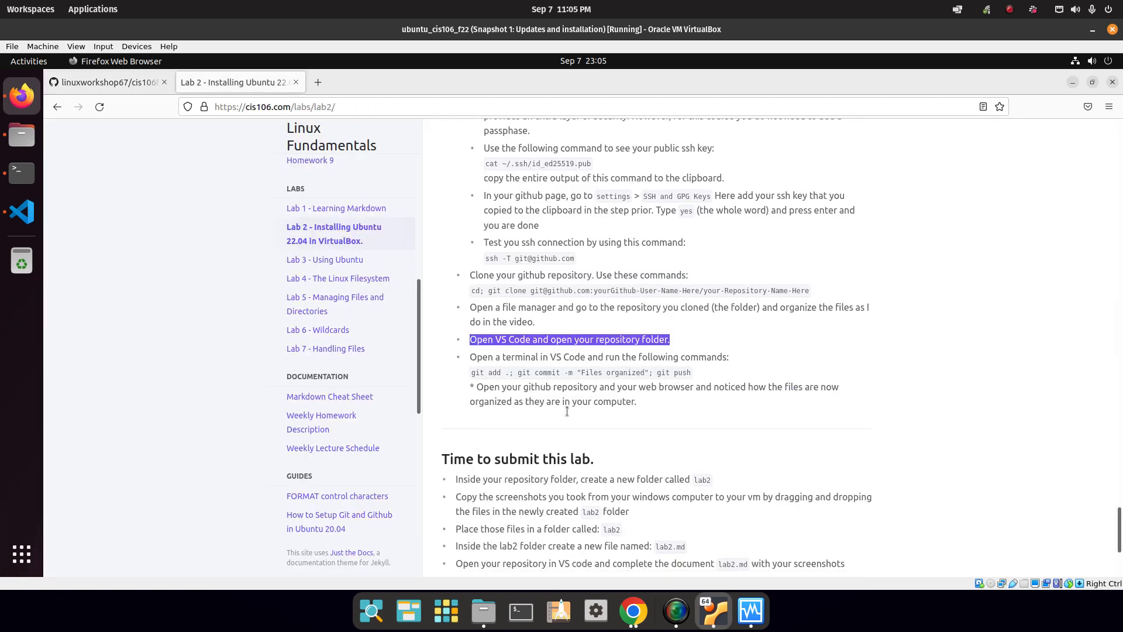
# Read the 'Time to submit this lab' bullets, highlighting the lab2 folder and lab2.md steps.
pyautogui.scroll(-2, 567, 411)
pyautogui.moveTo(652, 277); pyautogui.dragTo(456, 263)
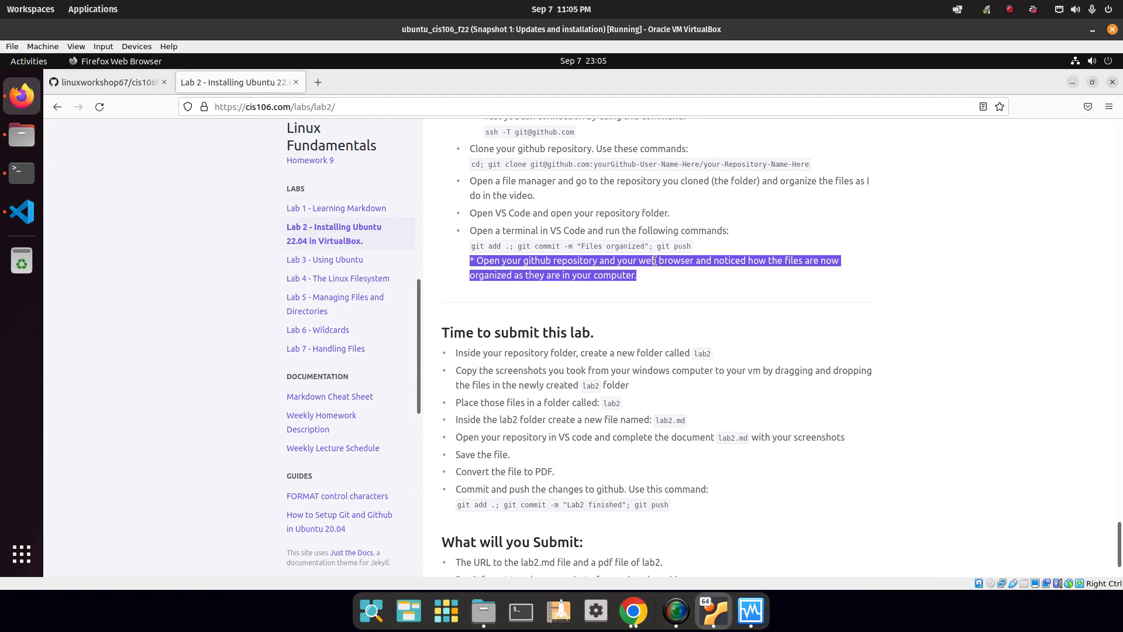
pyautogui.scroll(-1, 654, 261)
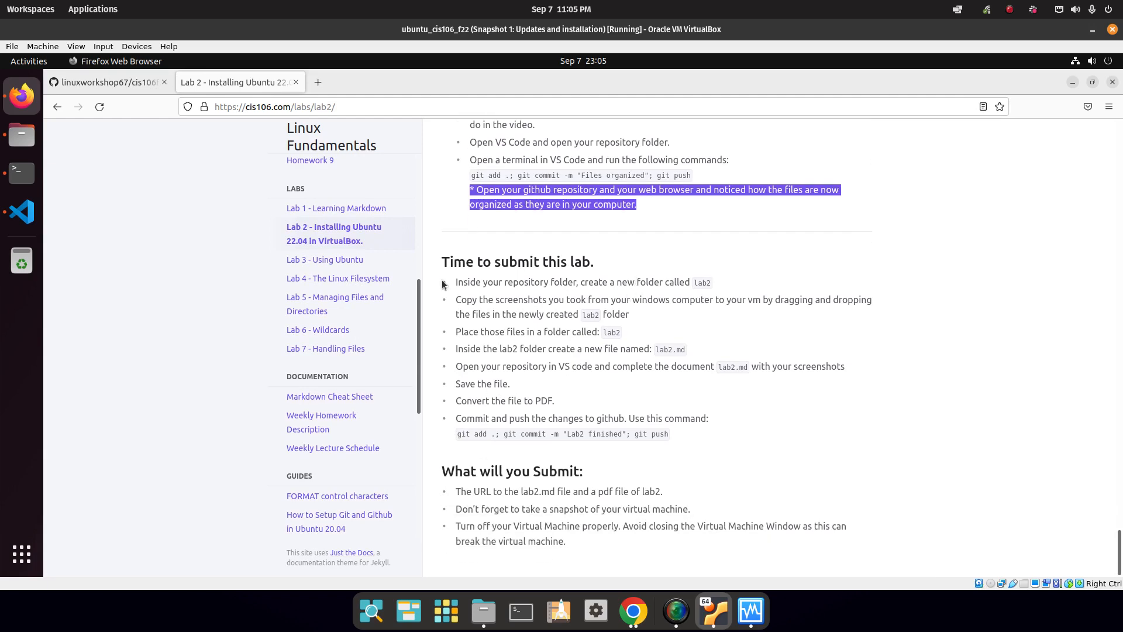
pyautogui.scroll(10, 462, 322)
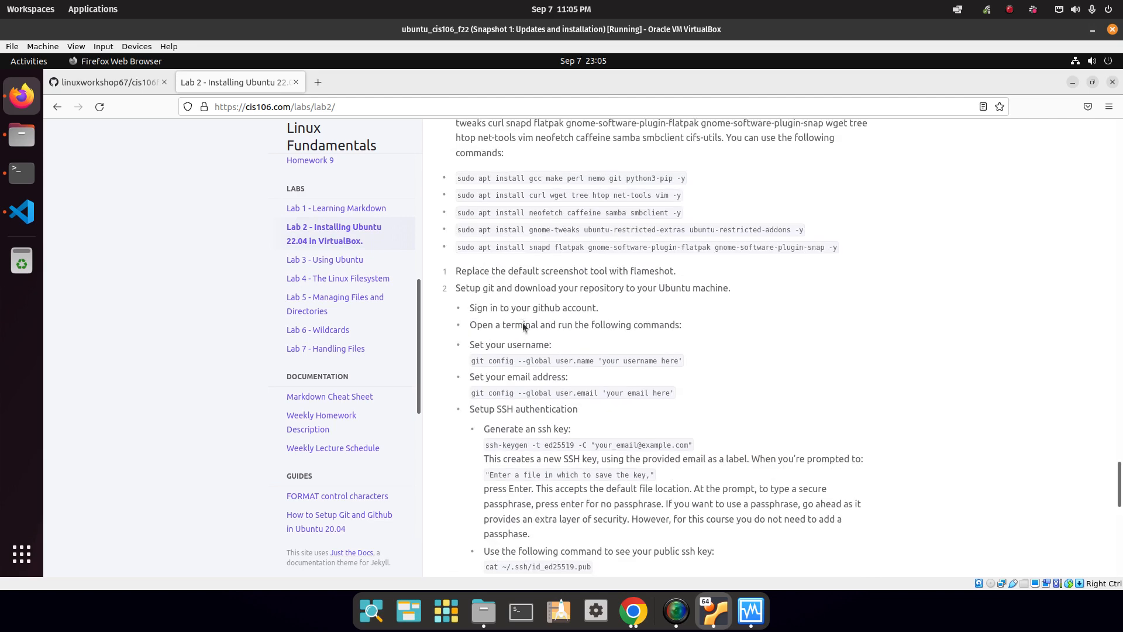
pyautogui.scroll(5, 523, 408)
pyautogui.scroll(-15, 553, 385)
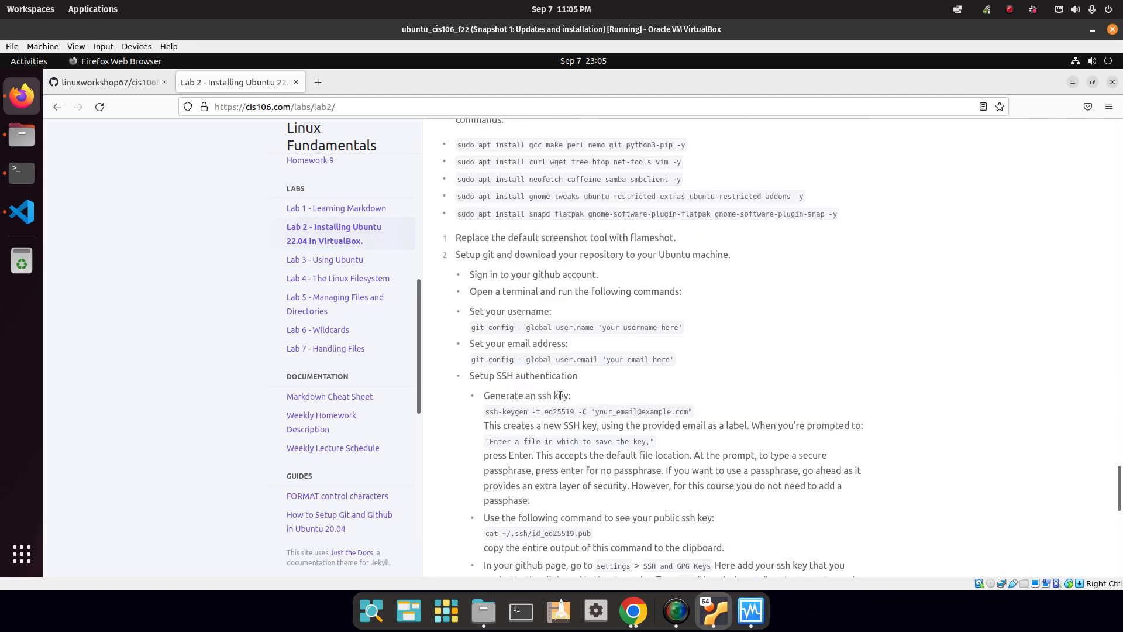
pyautogui.moveTo(465, 284); pyautogui.dragTo(598, 283)
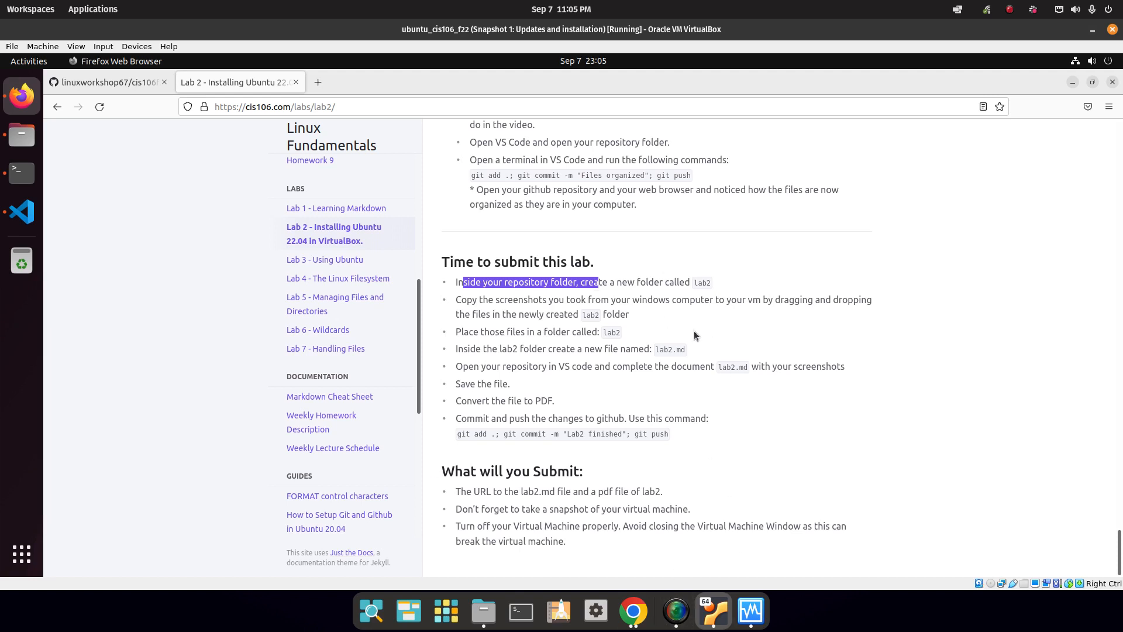
pyautogui.moveTo(698, 283); pyautogui.dragTo(715, 283)
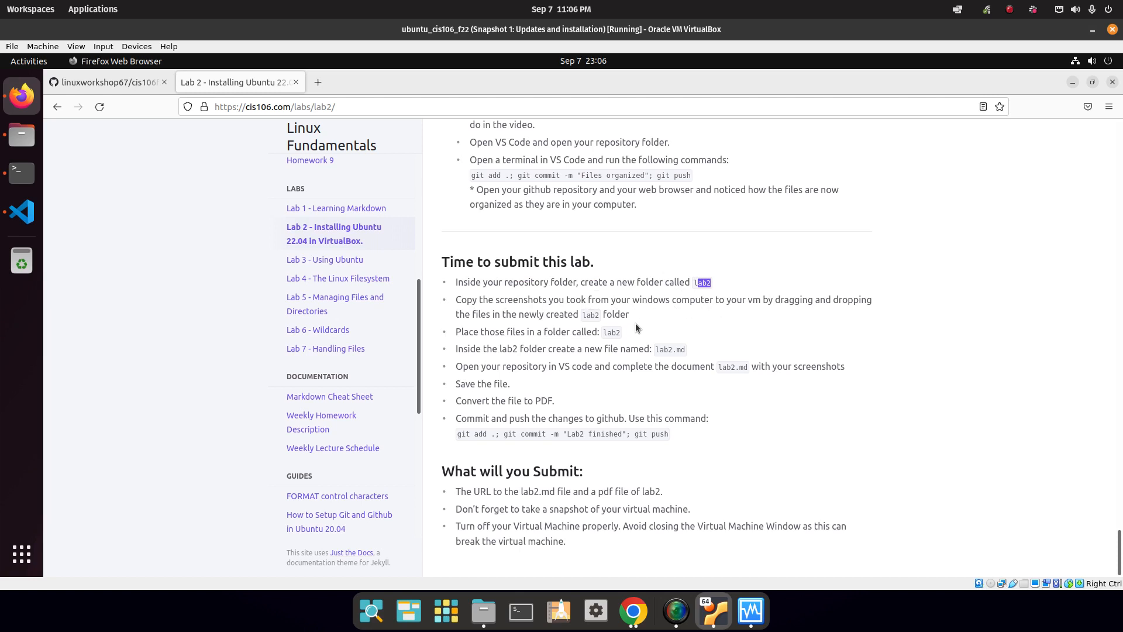
pyautogui.moveTo(454, 332); pyautogui.dragTo(626, 335)
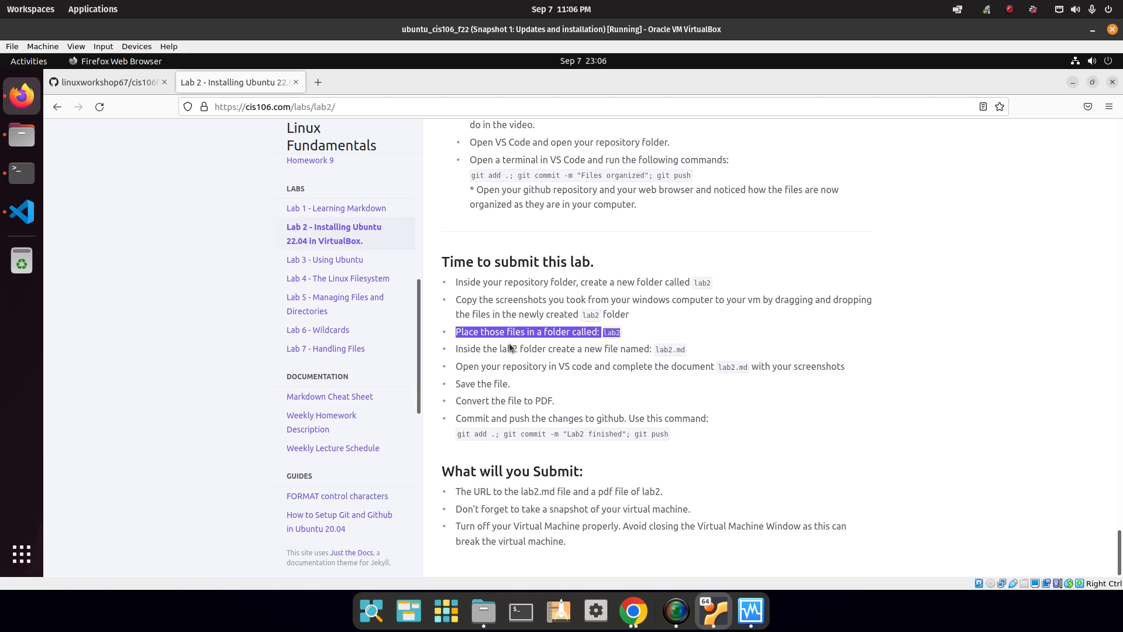
pyautogui.click(456, 349)
pyautogui.moveTo(455, 350); pyautogui.dragTo(687, 350)
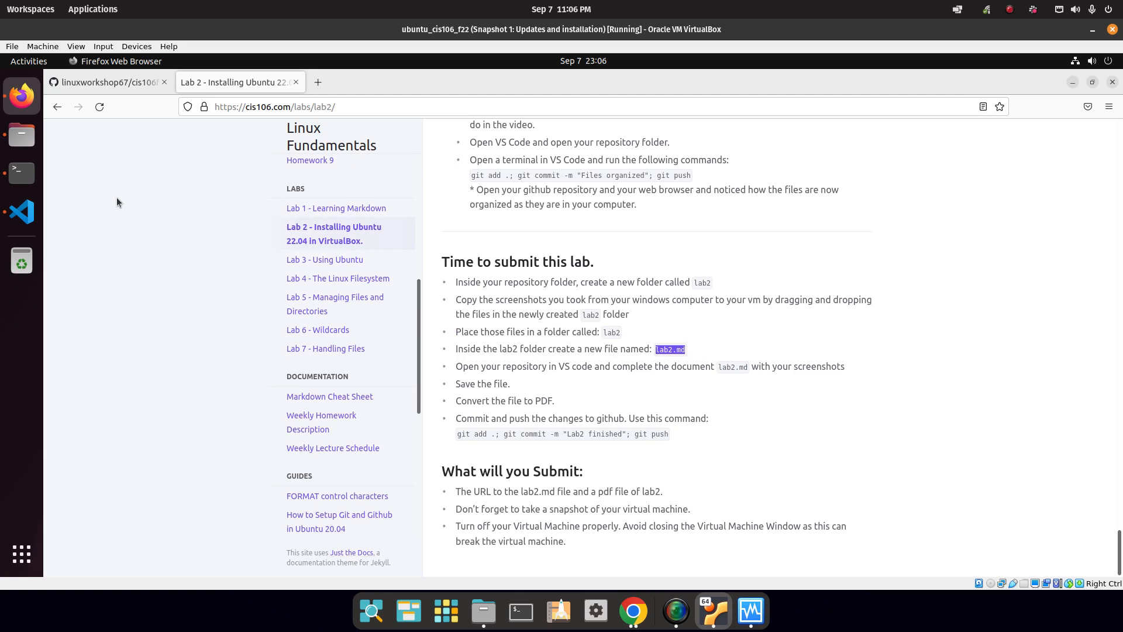
# In VS Code, expand labs and lab2 in the Explorer and start a new file there.
pyautogui.click(22, 212)
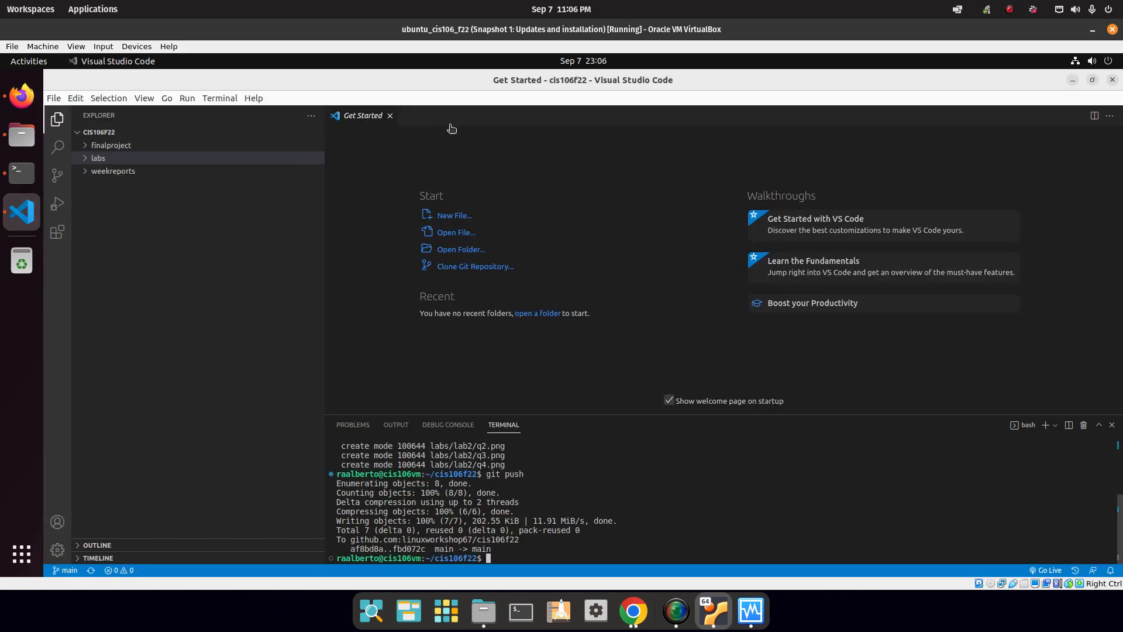
pyautogui.click(92, 158)
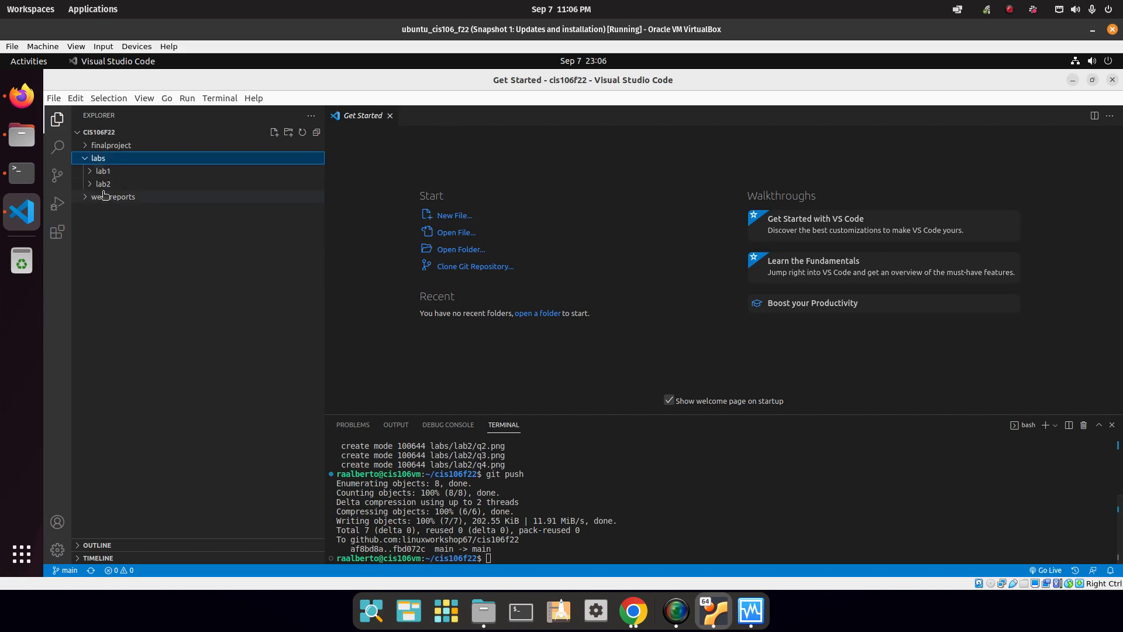
pyautogui.click(92, 184)
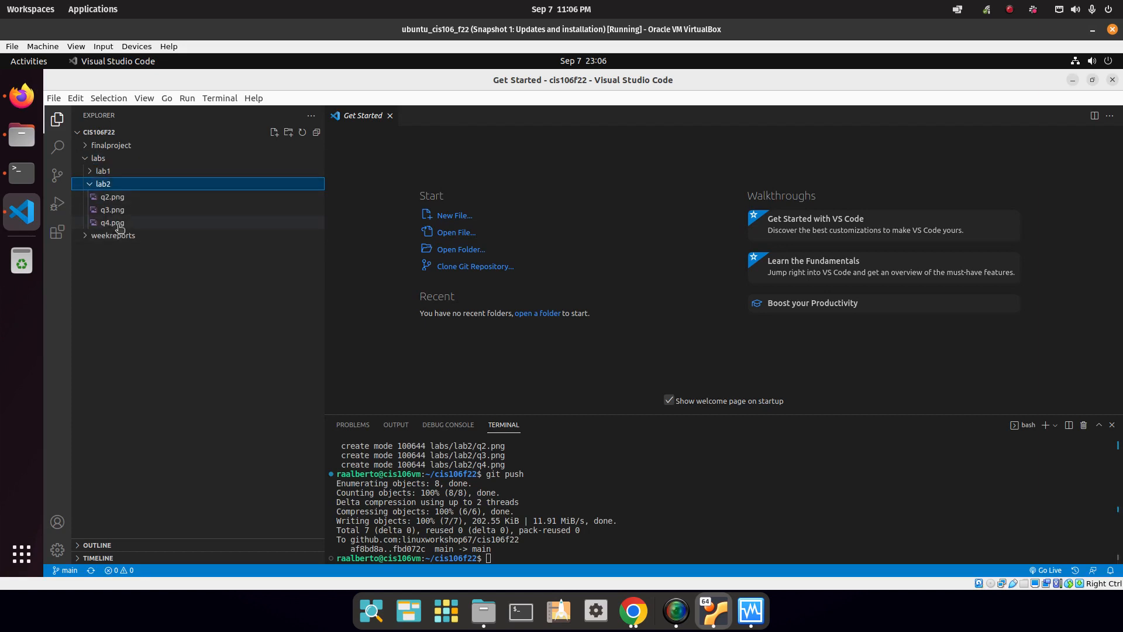
pyautogui.click(274, 133)
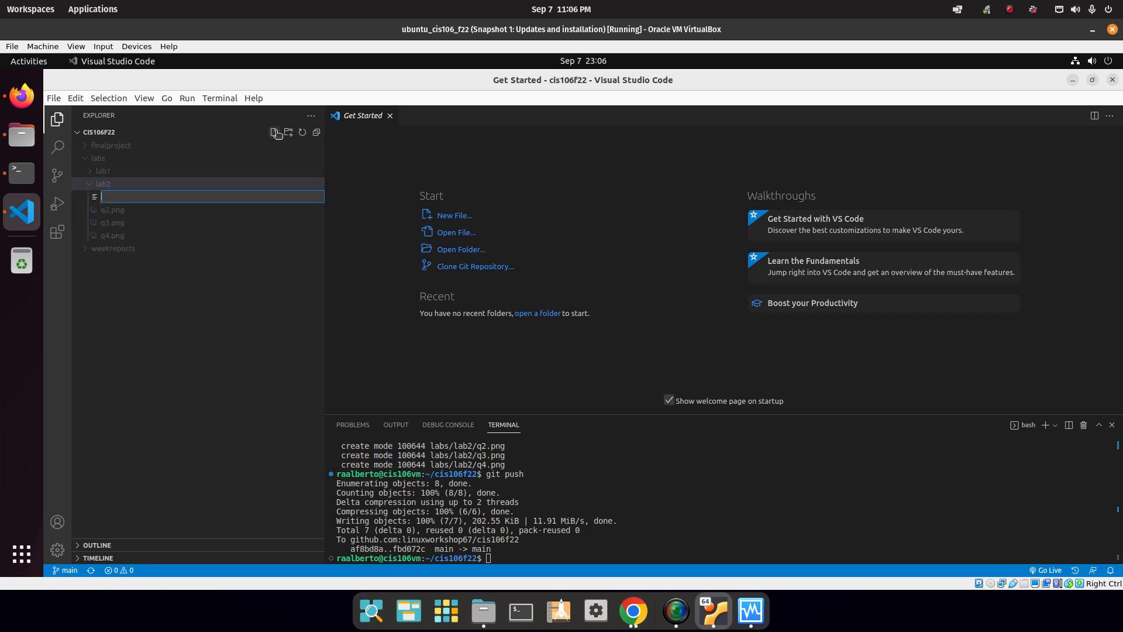
# Name the new file lab2.md inside labs/lab2 and return to it for editing.
pyautogui.write('lab2.md')
pyautogui.press('Return')
pyautogui.hotkey('alt', 'Tab')
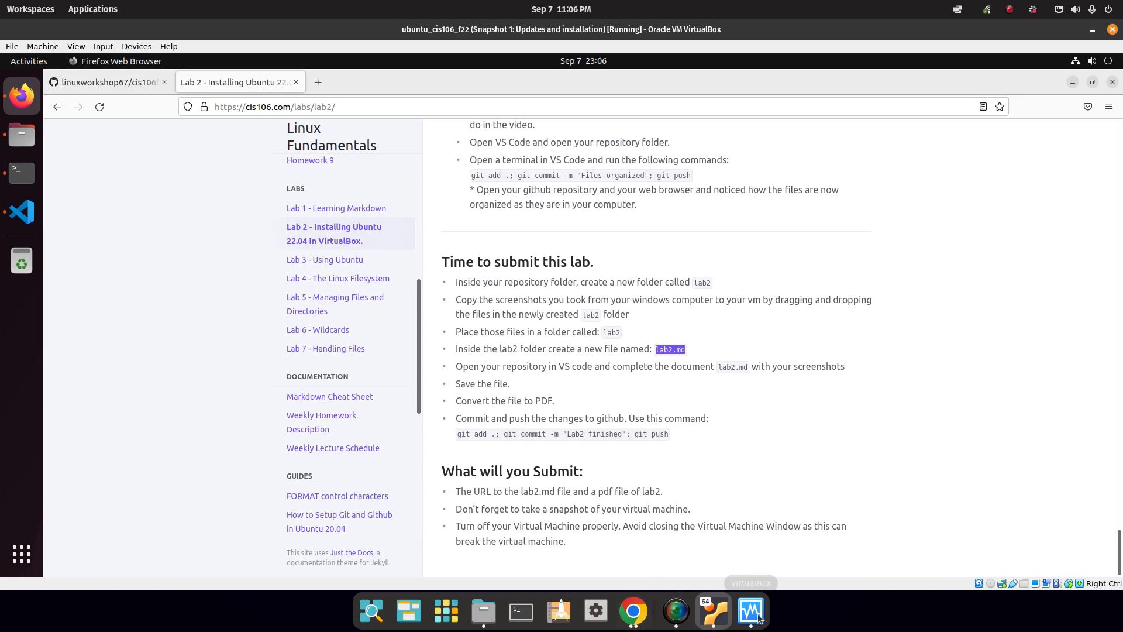
pyautogui.click(22, 212)
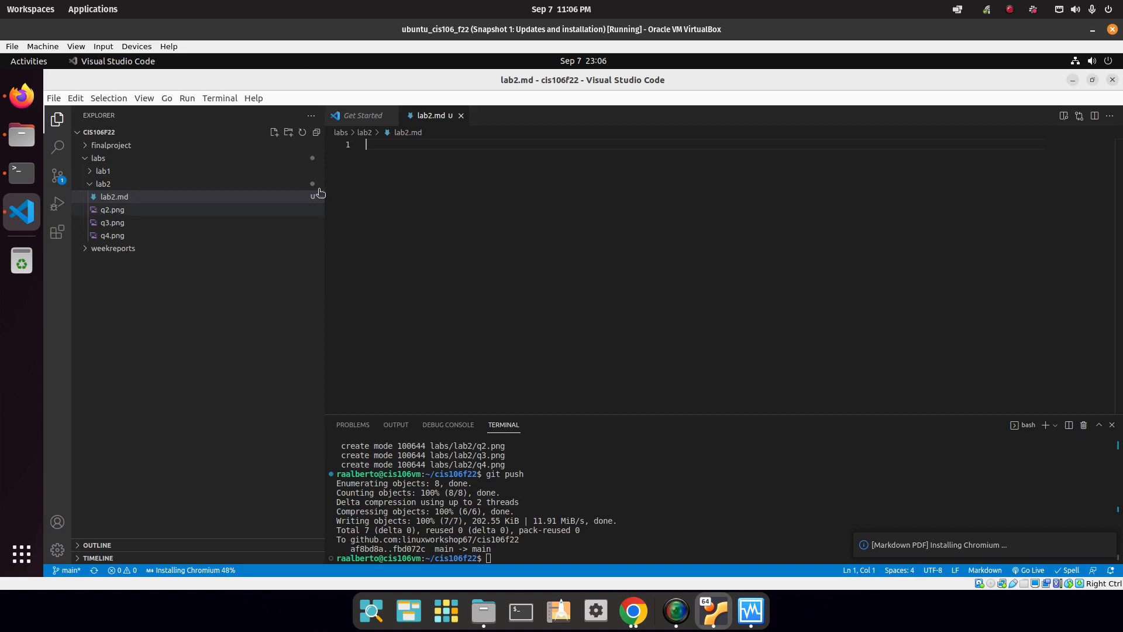
# Write a --- front-matter block with the student's name and Class: CIS106-fall.
pyautogui.write('---')
pyautogui.press('Return')
pyautogui.press('Return')
pyautogui.write('-- ')
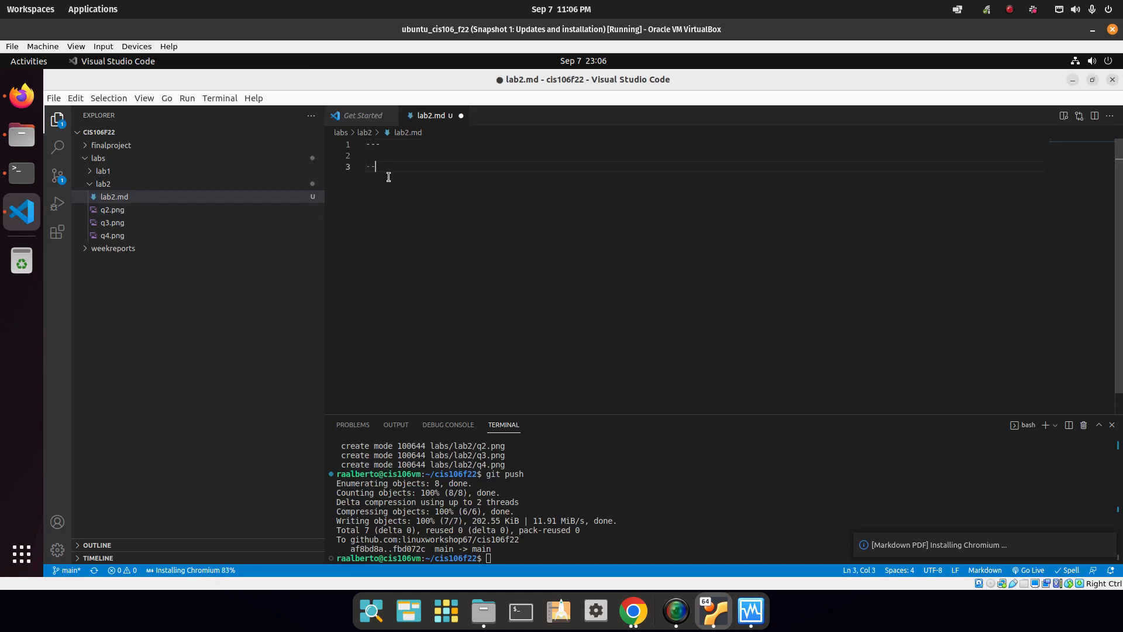
pyautogui.write('Name: R Alberto')
pyautogui.press('Return')
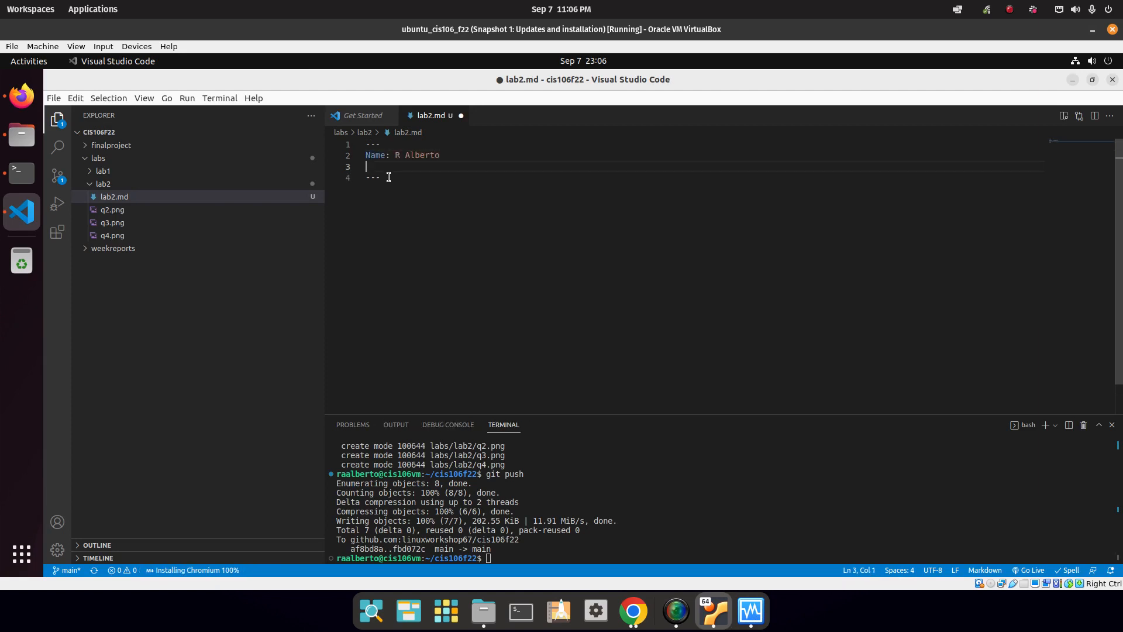
pyautogui.write('Class: CO')
pyautogui.press('BackSpace')
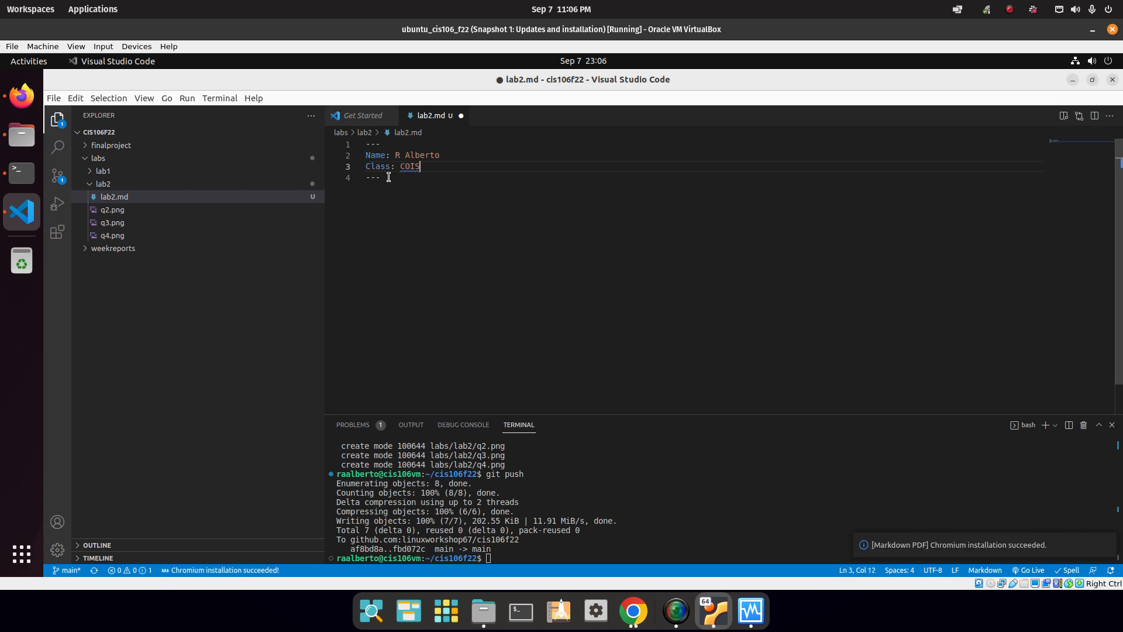
pyautogui.write('IS12')
pyautogui.press('BackSpace')
pyautogui.write('6-fall')
pyautogui.press('Down')
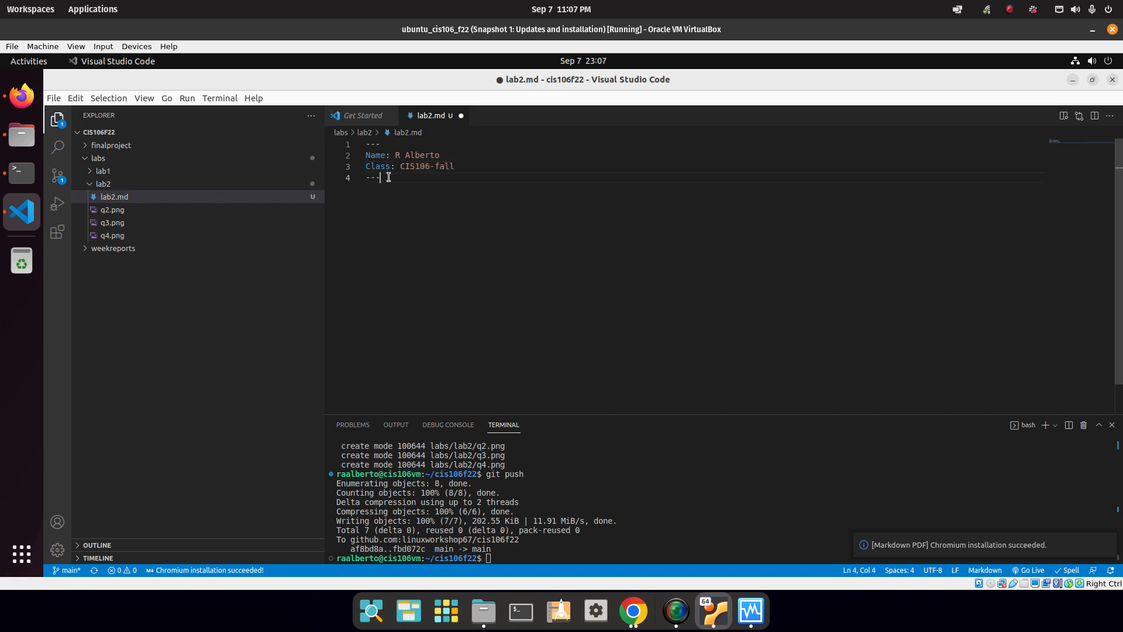
pyautogui.press('Return')
pyautogui.press('Return')
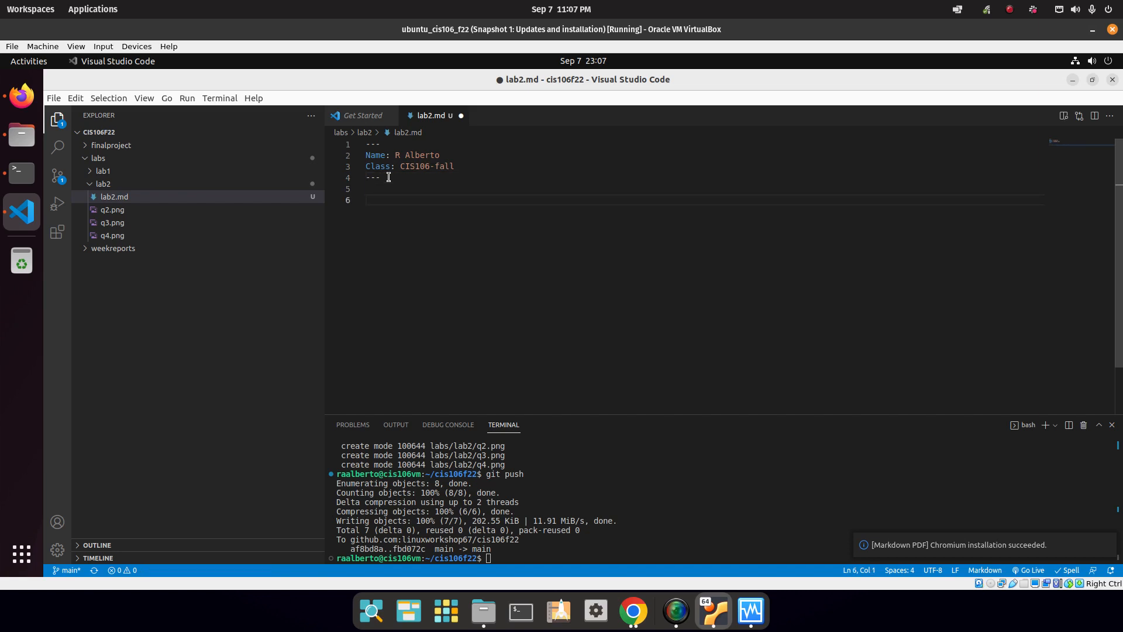
# Add the '# Lab 2 Submission' title and spaced '## Question 2', '3' and '4' headings.
pyautogui.write('# Lab 2 Submission')
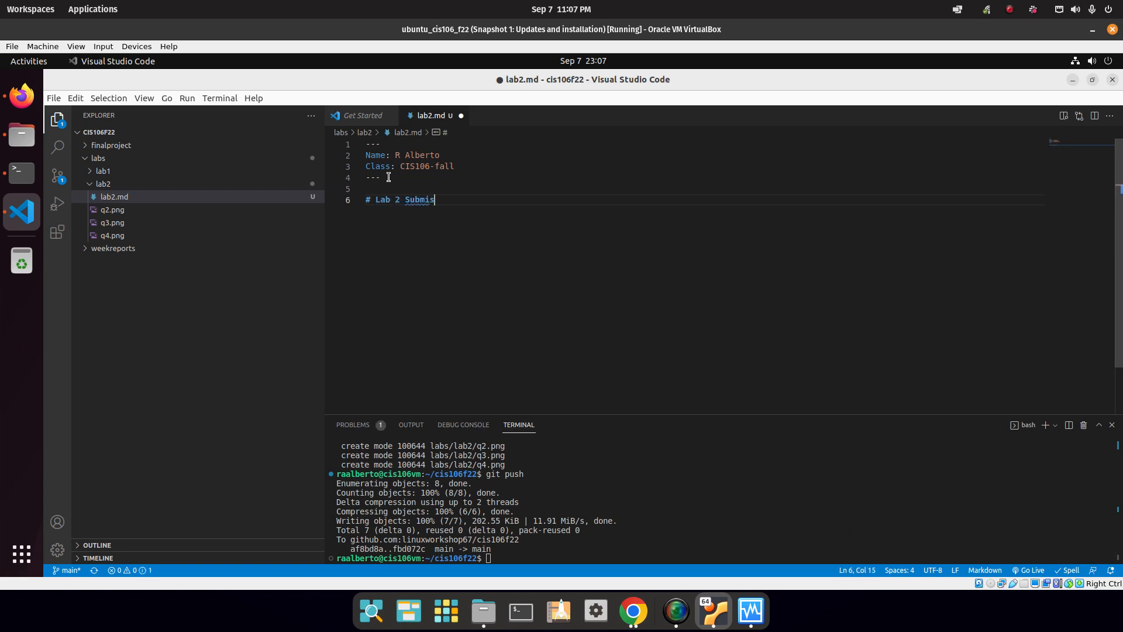
pyautogui.press('Return')
pyautogui.press('Return')
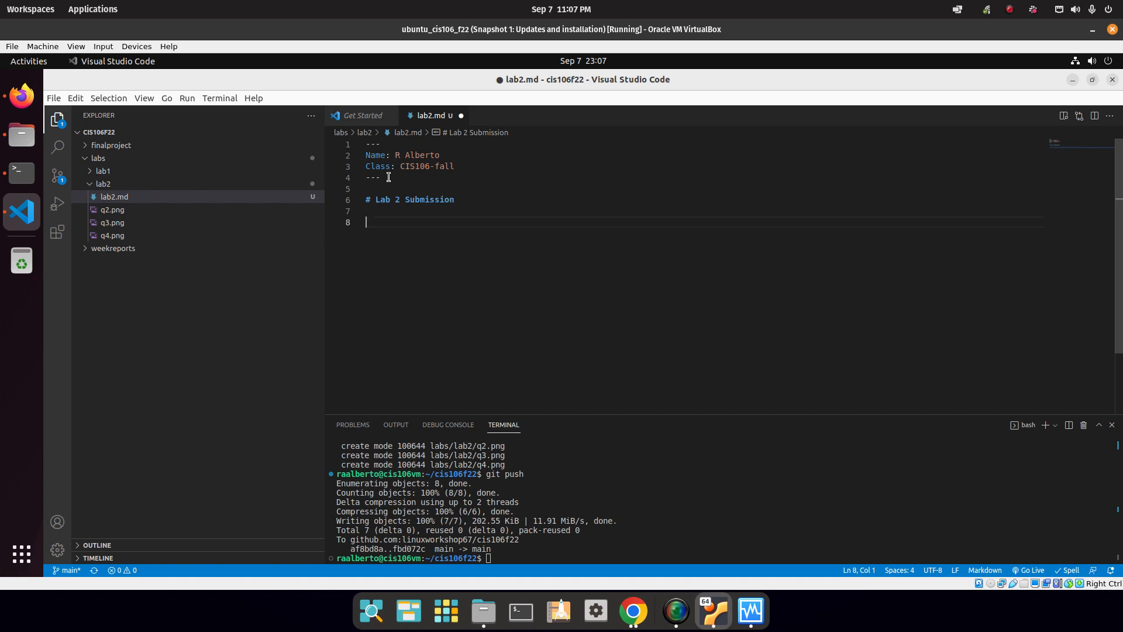
pyautogui.write('## Questio')
pyautogui.press('BackSpace')
pyautogui.write('on')
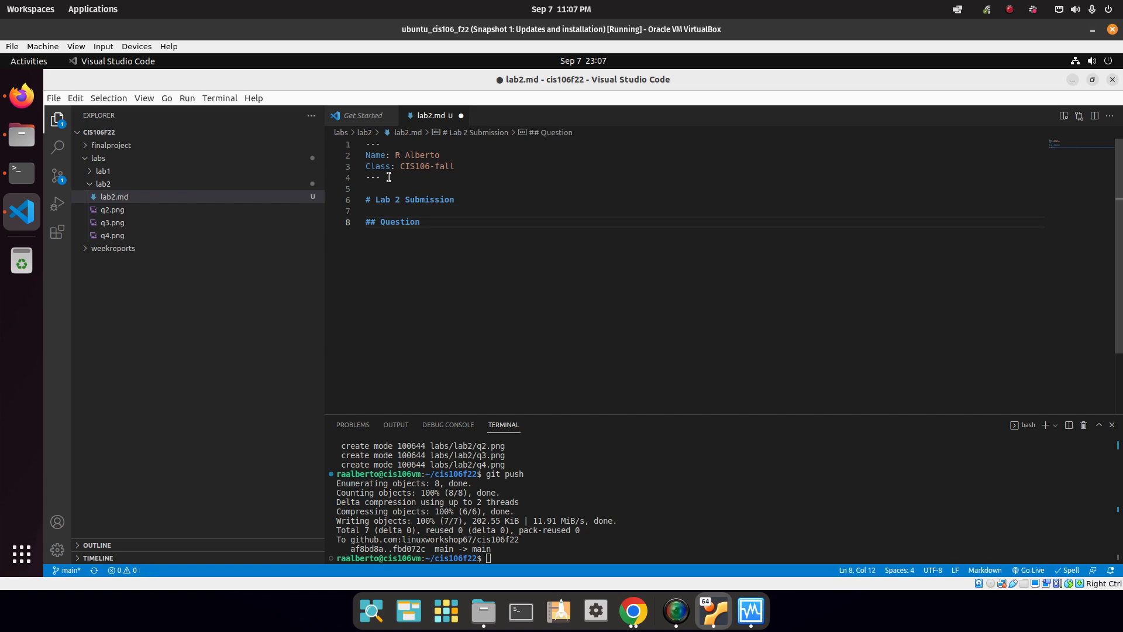
pyautogui.write(' 2')
pyautogui.press('Return')
pyautogui.press('Return')
pyautogui.write('## Question 3')
pyautogui.press('Return')
pyautogui.press('Return')
pyautogui.write('## Question ')
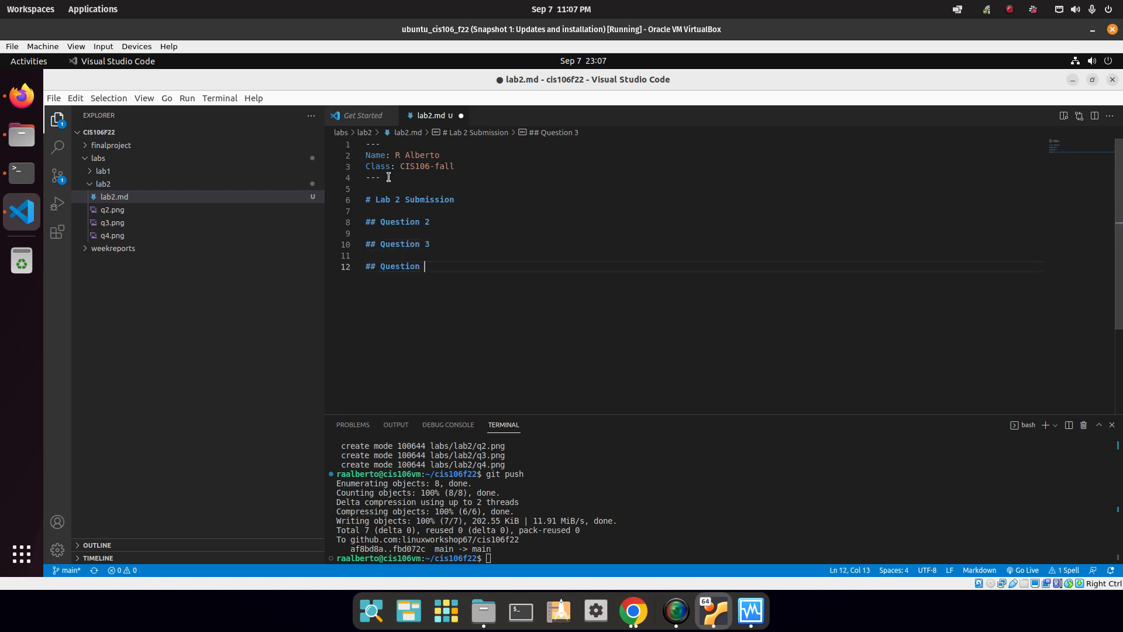
pyautogui.write('4')
pyautogui.press('Up')
pyautogui.press('Up')
pyautogui.press('Up')
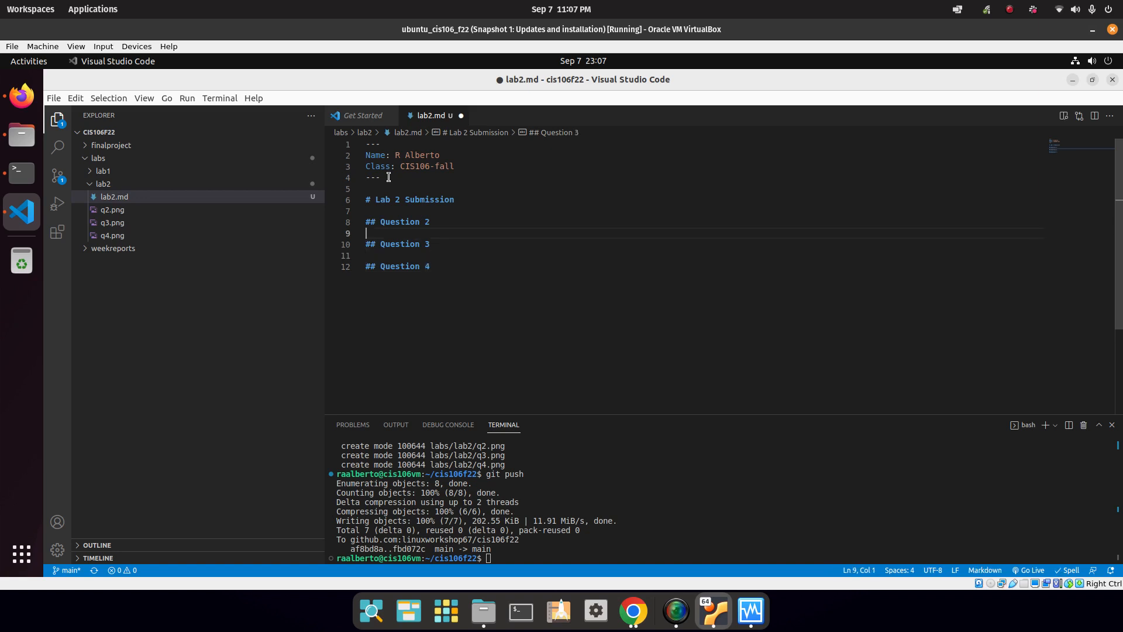
pyautogui.press('Return')
pyautogui.press('Down')
pyautogui.press('Down')
pyautogui.press('Return')
pyautogui.press('Up')
pyautogui.press('Up')
pyautogui.press('Up')
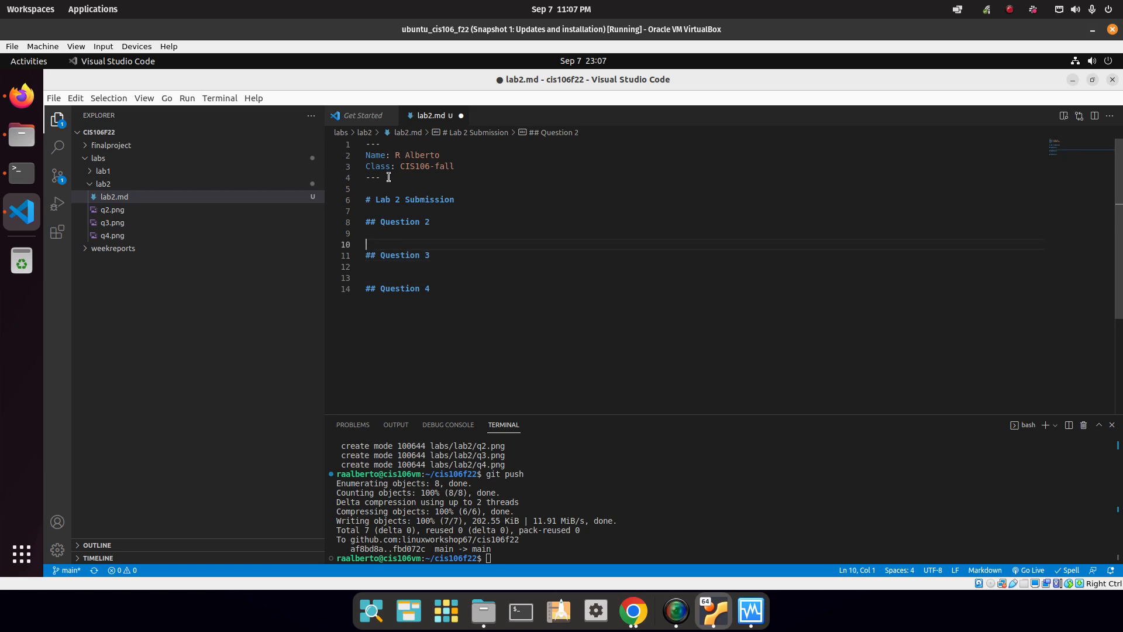
pyautogui.press('Return')
pyautogui.press('Up')
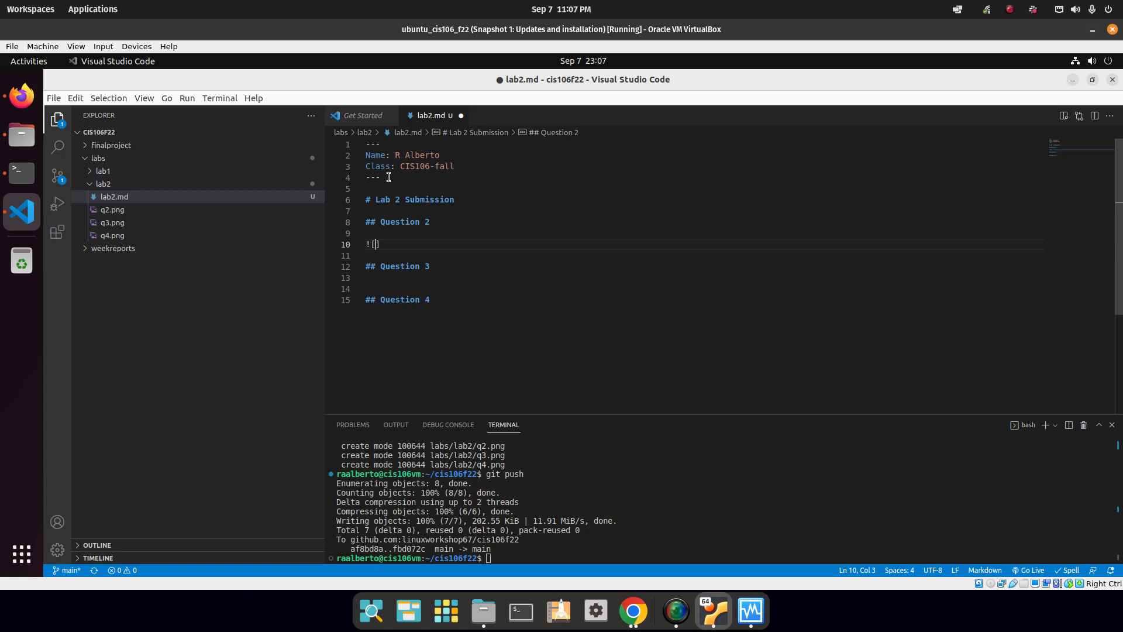
# Insert the image link ![q2](q2.png) under Question 2.
pyautogui.write('![q')
pyautogui.write('2')
pyautogui.write('[]')
pyautogui.write('(')
pyautogui.press('Escape')
pyautogui.write('q')
pyautogui.write('2.png')
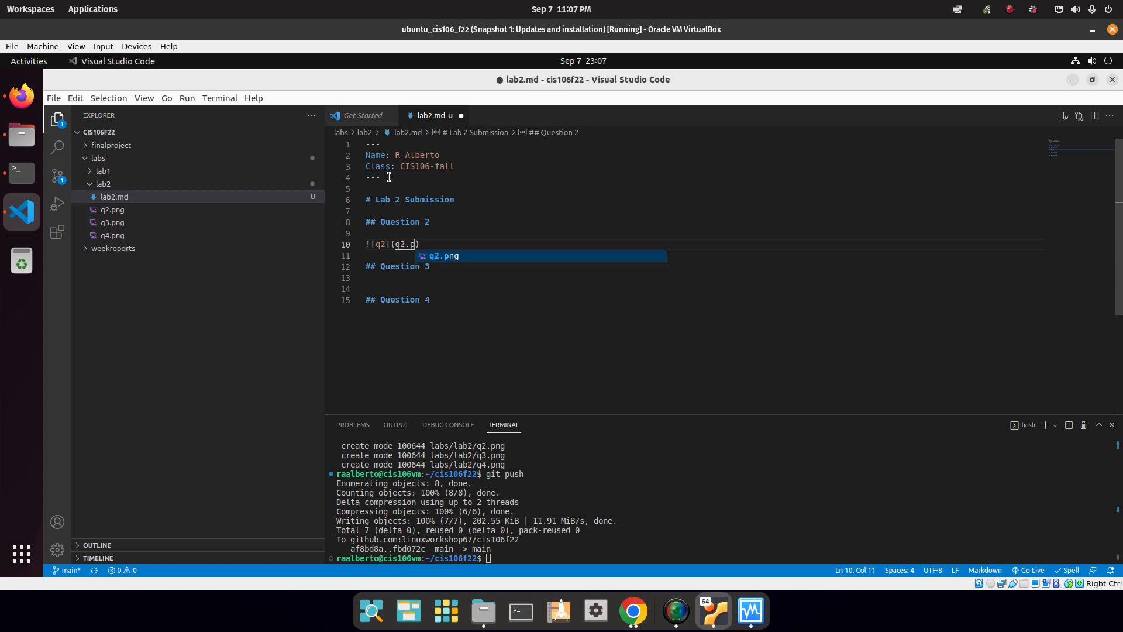
pyautogui.press('Escape')
pyautogui.press('Down')
pyautogui.press('Down')
pyautogui.press('Down')
# Insert the image link ![q3](q3.png) under Question 3 using the path suggestions.
pyautogui.press('Return')
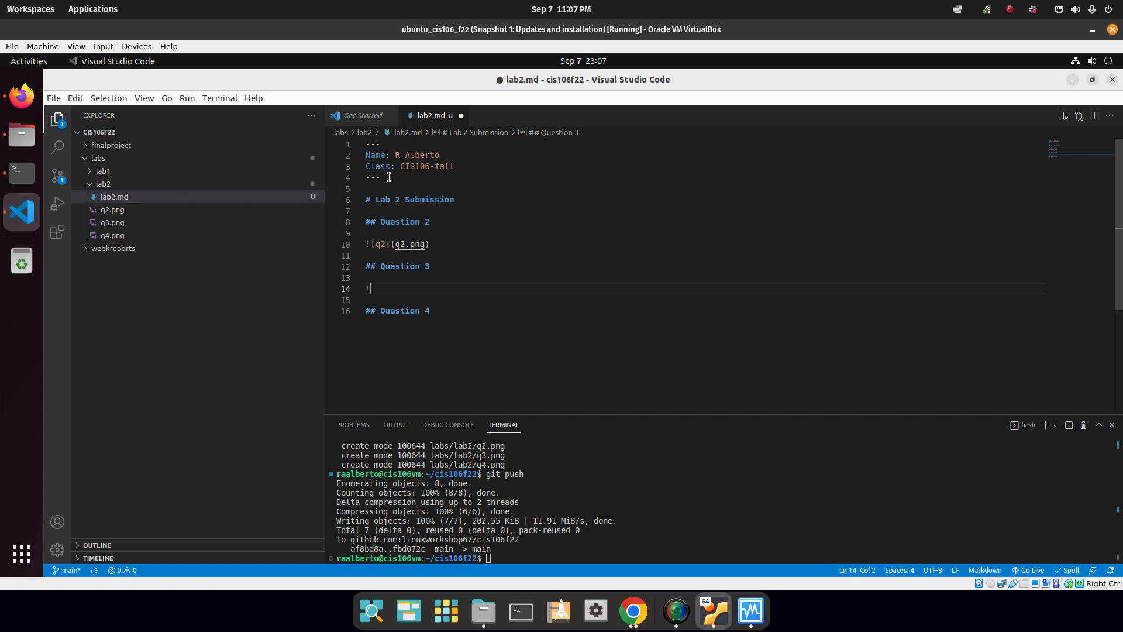
pyautogui.write('![q3](')
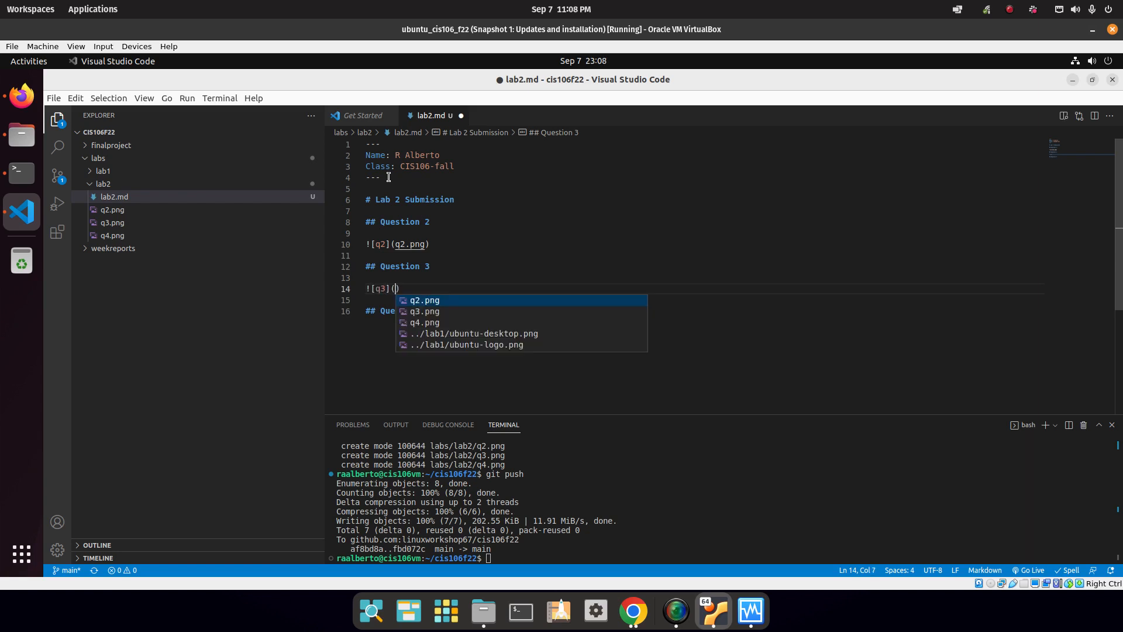
pyautogui.press('Down')
pyautogui.press('Return')
# Insert the image link ![q4](q4.png) under Question 4 using the path suggestions.
pyautogui.press('Down')
pyautogui.press('Down')
pyautogui.press('End')
pyautogui.press('Return')
pyautogui.press('Return')
pyautogui.write('![]1')
pyautogui.press('BackSpace')
pyautogui.write('q4]')
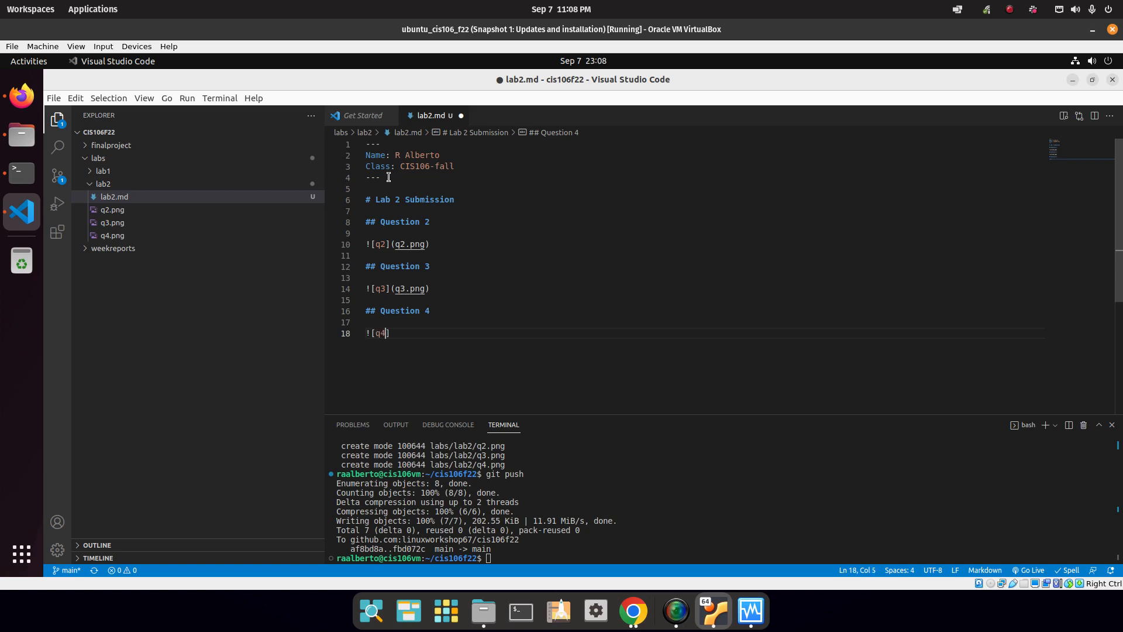
pyautogui.write('(')
pyautogui.press('Down')
pyautogui.press('Down')
pyautogui.press('Return')
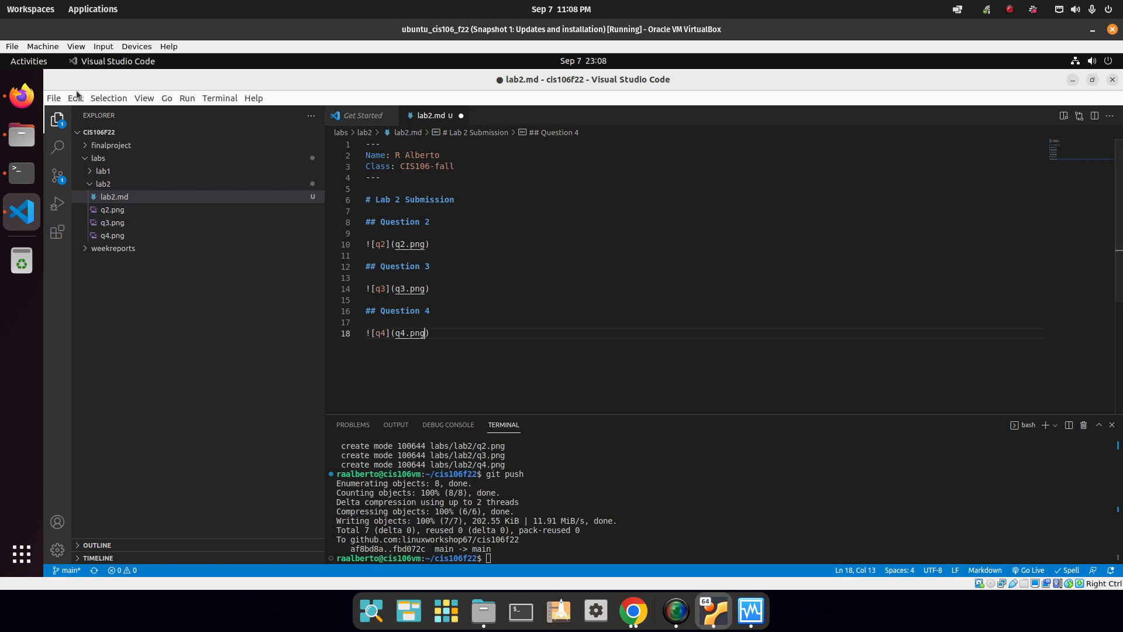
# Save lab2.md and stage the changes with git add.
pyautogui.click(54, 97)
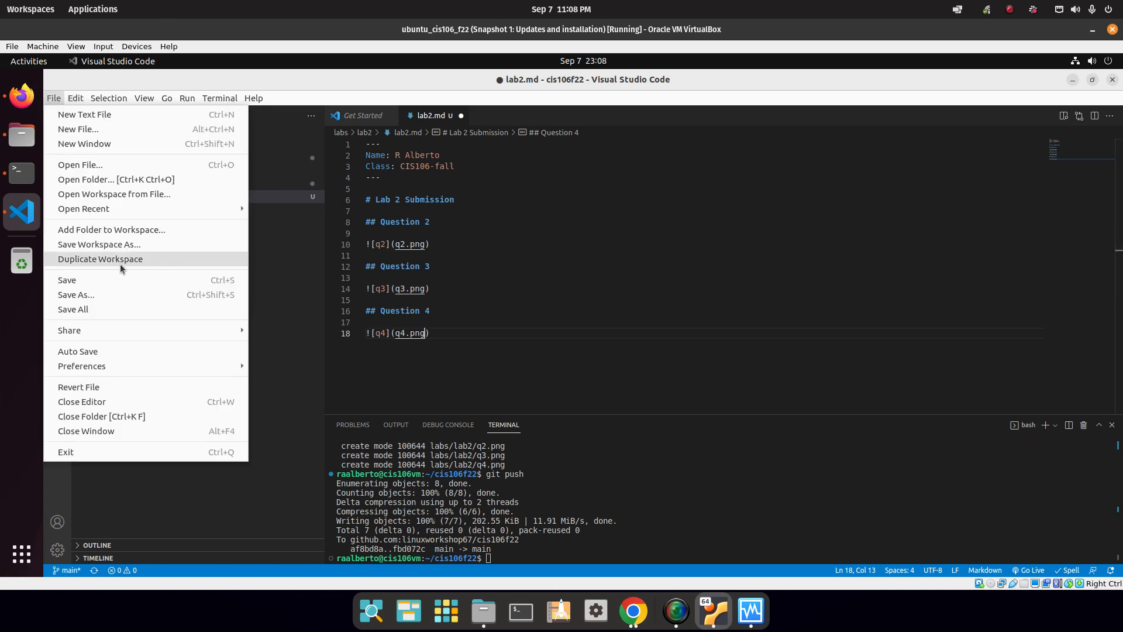
pyautogui.click(117, 280)
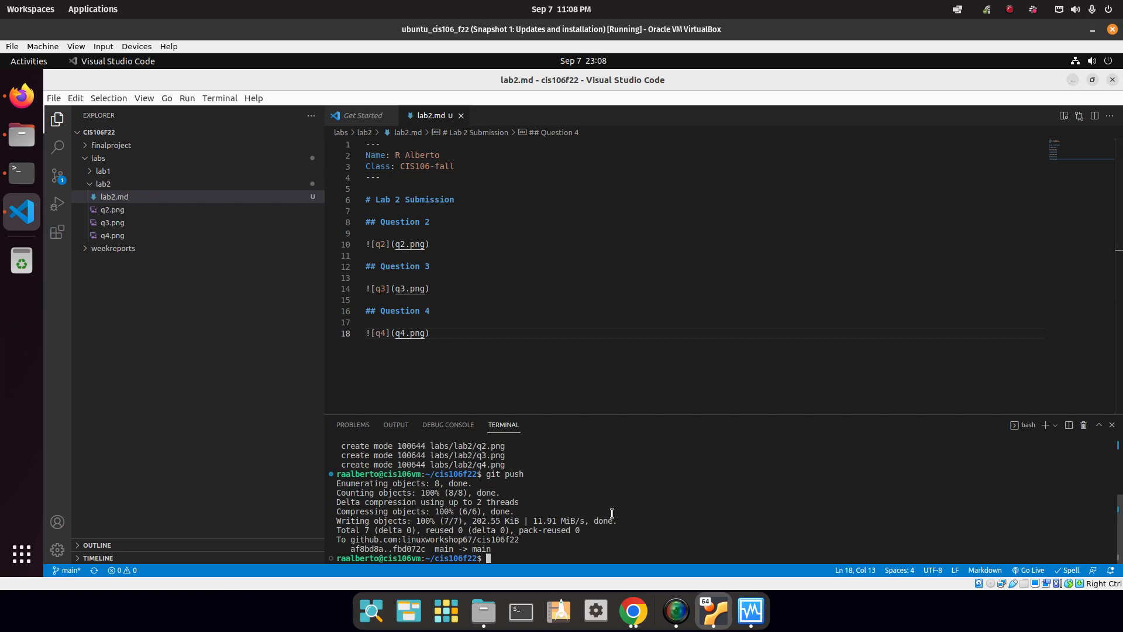
pyautogui.write('git add .')
pyautogui.press('Return')
# Commit the changes as "Finished Lab 2" and push them to GitHub.
pyautogui.write('git com')
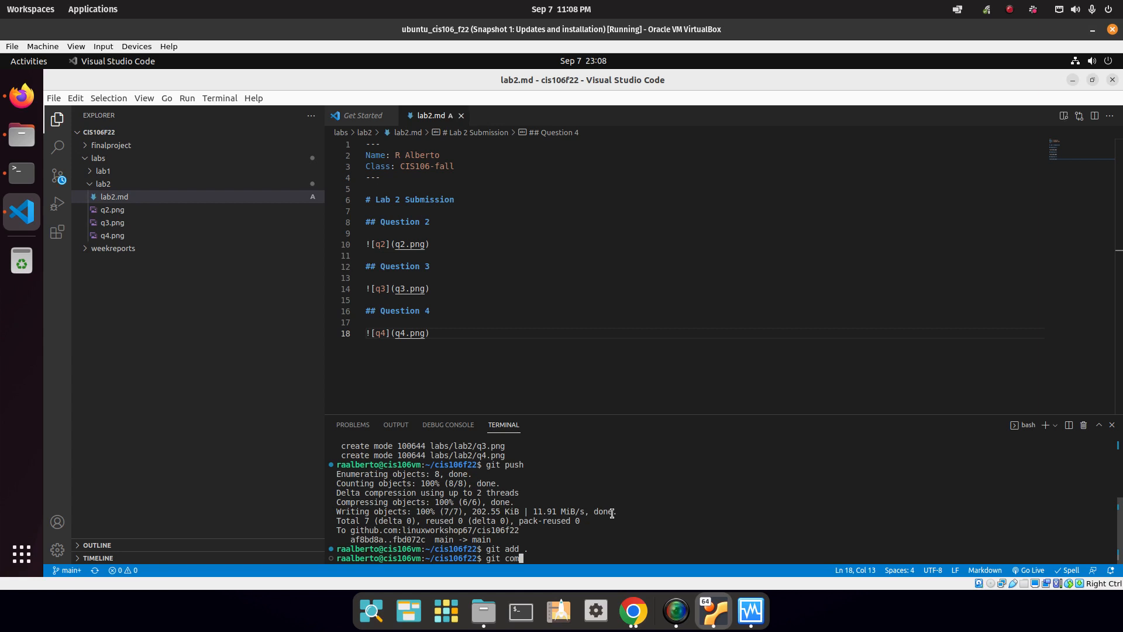
pyautogui.write('mit -m "Finished Lab 2"')
pyautogui.press('Return')
pyautogui.write('Git')
pyautogui.press('BackSpace')
pyautogui.press('BackSpace')
pyautogui.press('BackSpace')
pyautogui.write('git push')
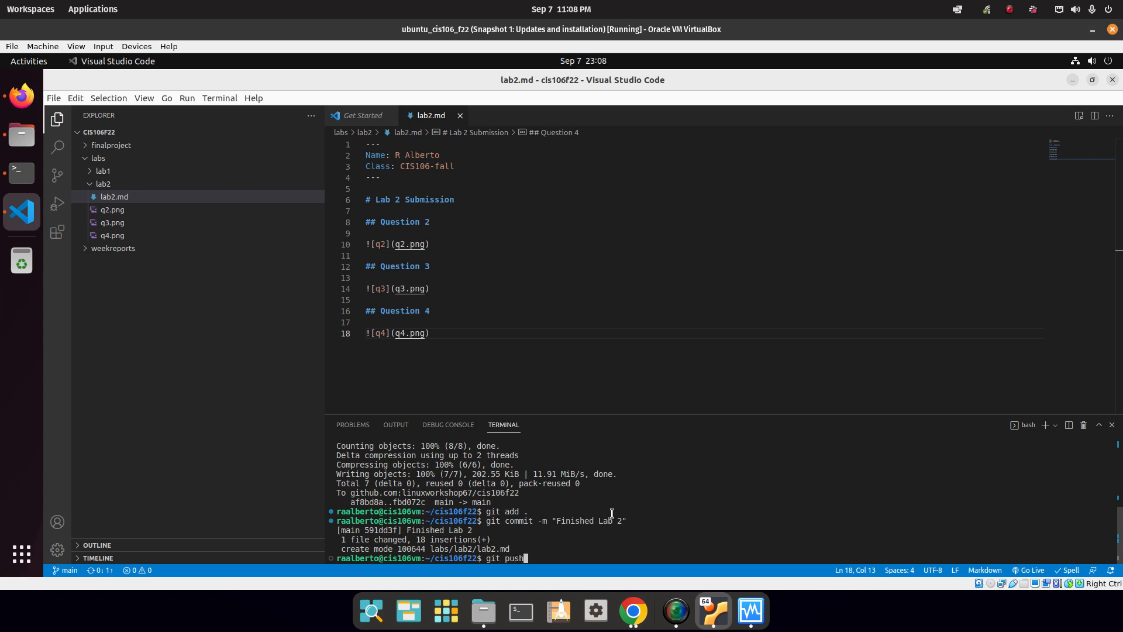
pyautogui.press('Return')
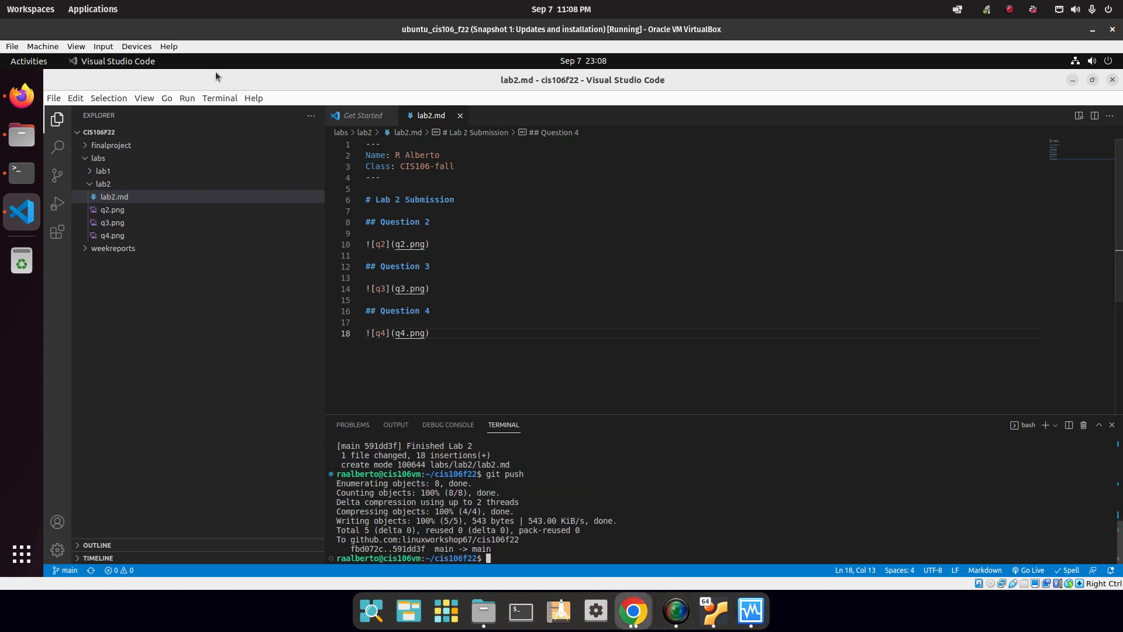
pyautogui.click(20, 91)
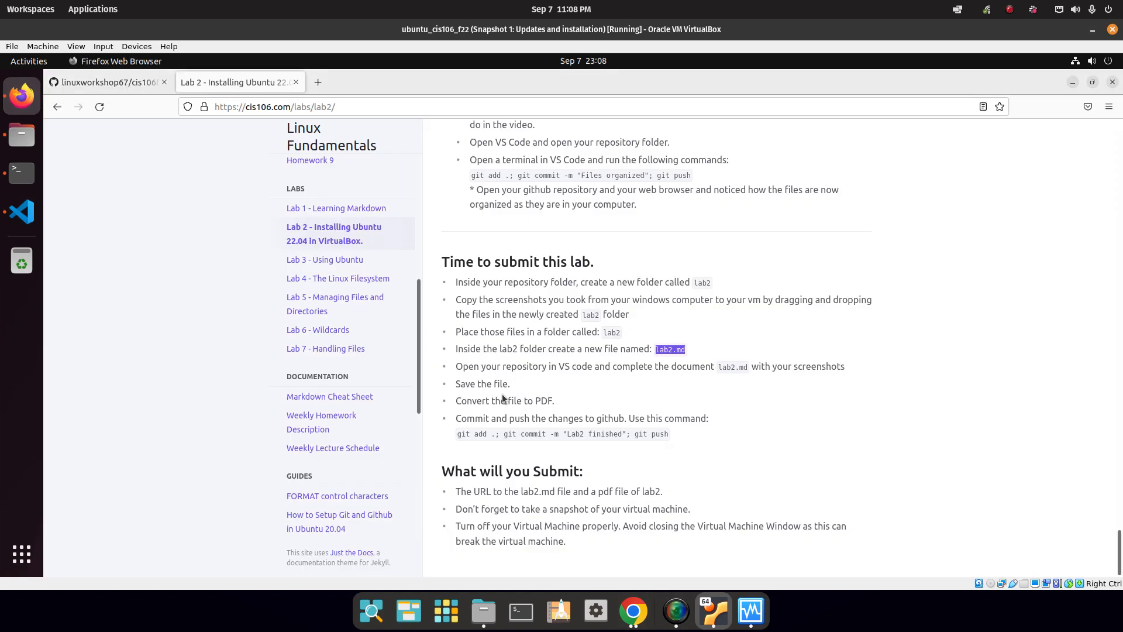
# Export lab2.md with Markdown PDF: Export (pdf) and check the 3-page lab2.pdf.
pyautogui.moveTo(555, 404); pyautogui.dragTo(462, 402)
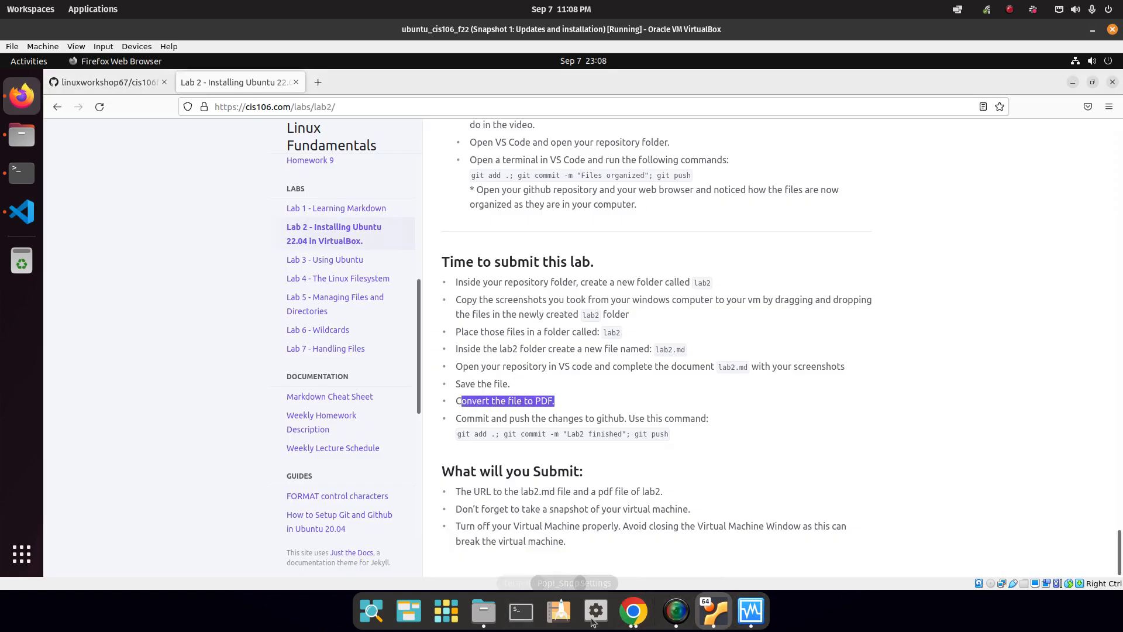
pyautogui.click(24, 212)
pyautogui.rightClick(540, 217)
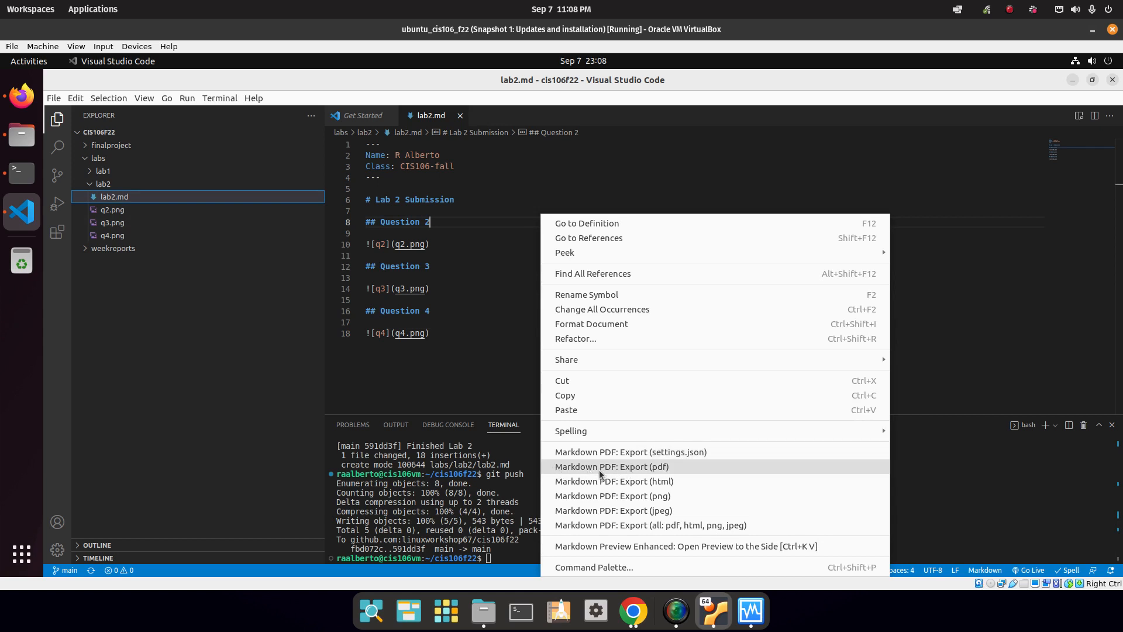
pyautogui.click(666, 472)
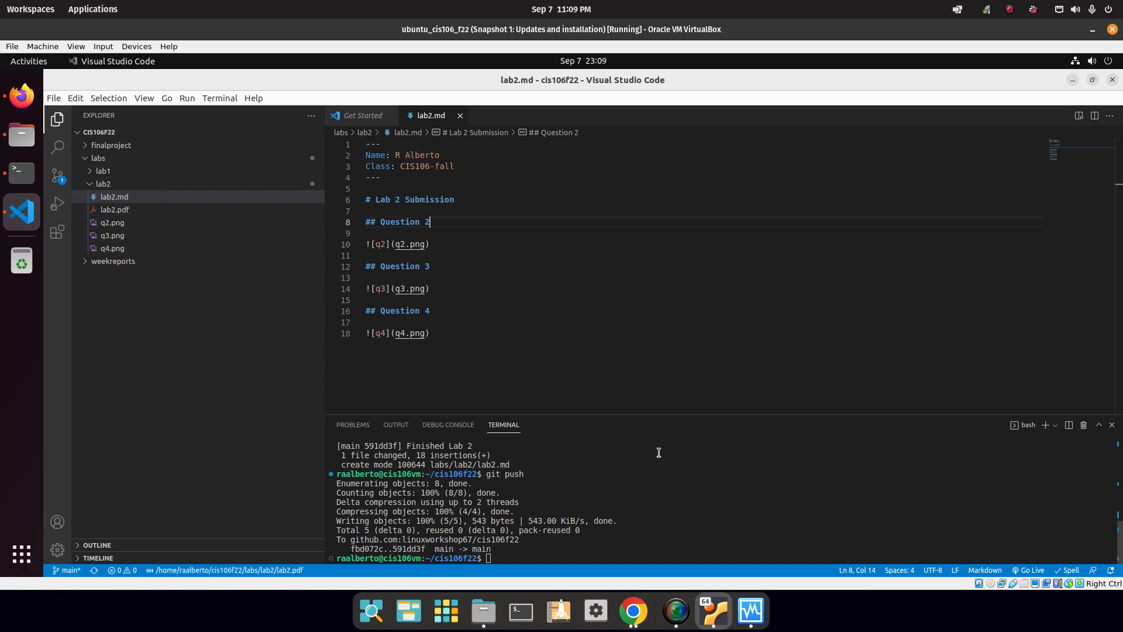
pyautogui.click(115, 209)
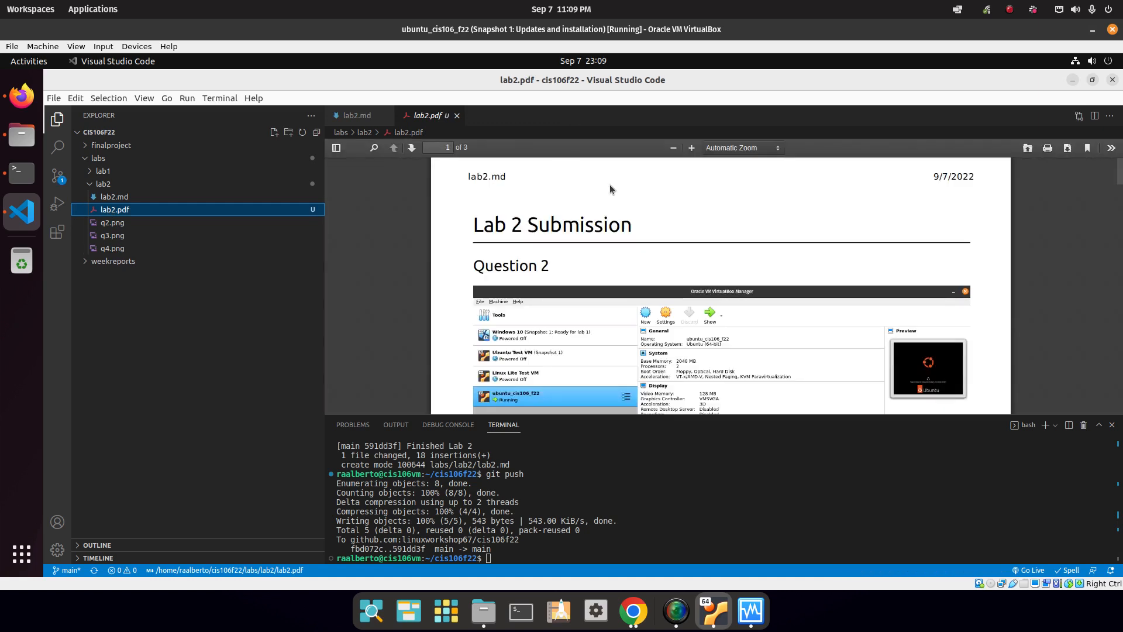
pyautogui.moveTo(1121, 177); pyautogui.dragTo(1122, 330)
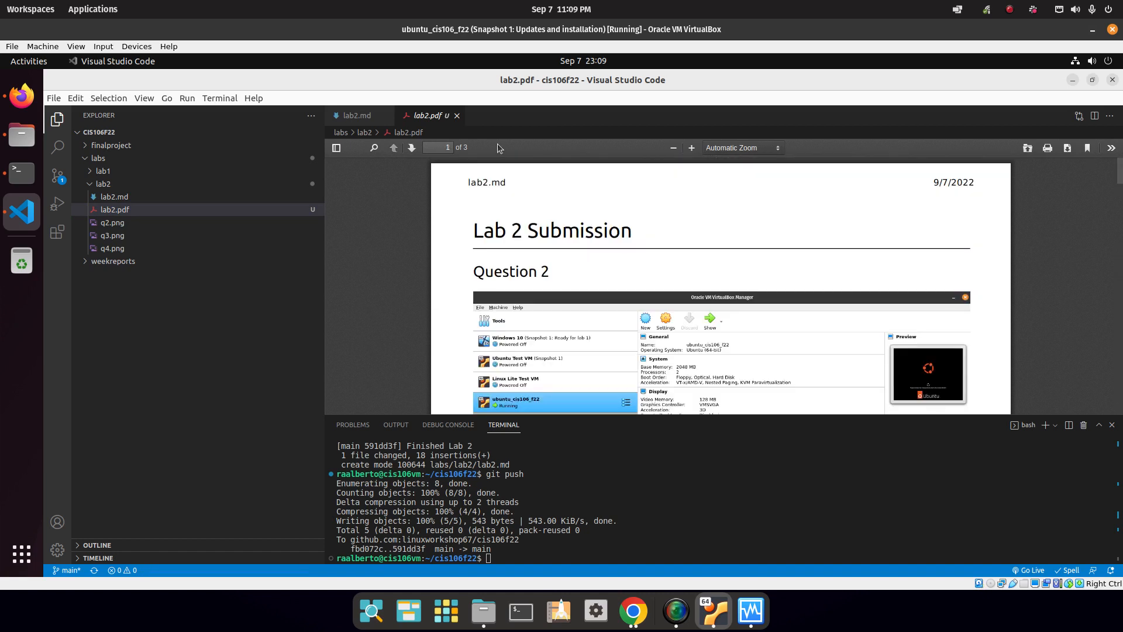
pyautogui.click(458, 116)
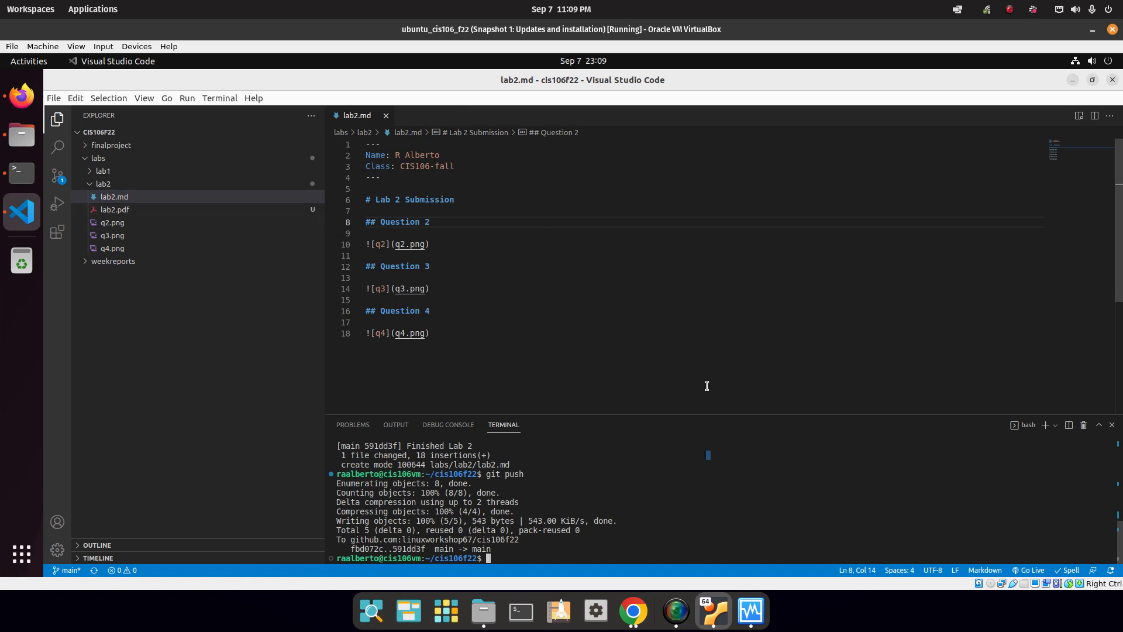
# Stage lab2.pdf, commit it as "Added pdf file lab2" and push to GitHub.
pyautogui.write('git add .')
pyautogui.press('Return')
pyautogui.write('git c')
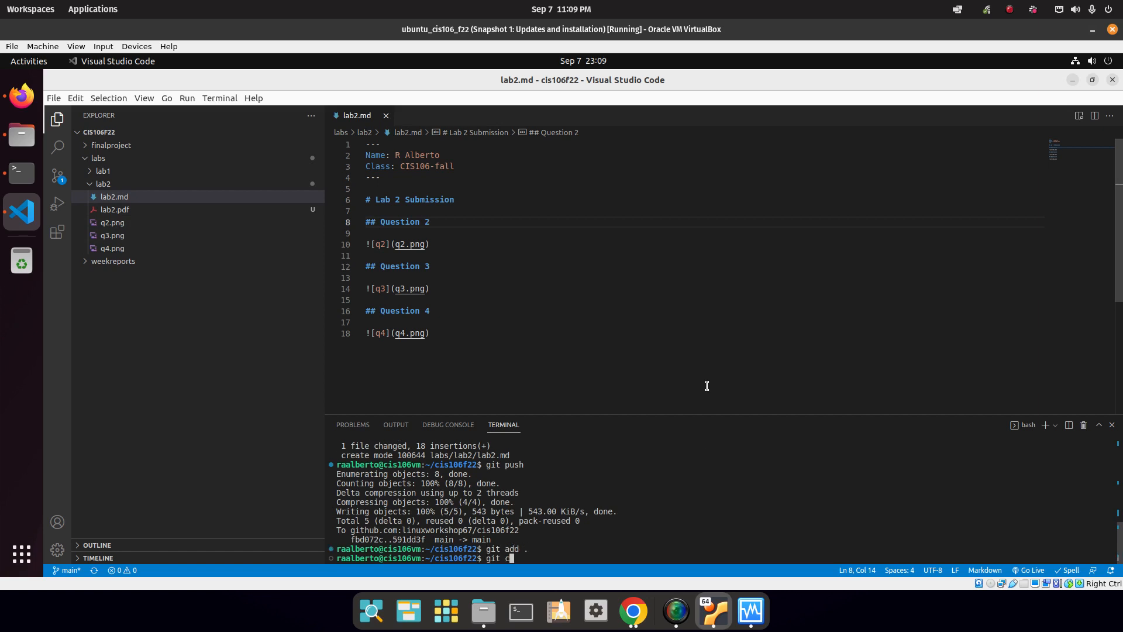
pyautogui.write('ommit -m "Added pdf file a')
pyautogui.press('BackSpace')
pyautogui.write('lab2')
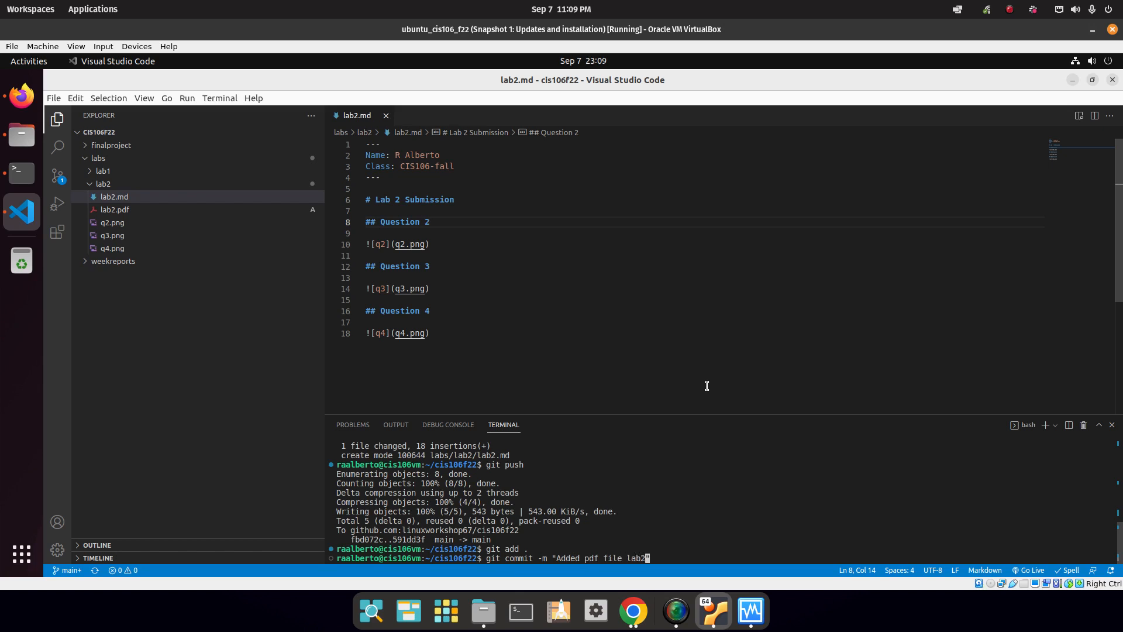
pyautogui.write('"')
pyautogui.press('Return')
pyautogui.write('git push')
pyautogui.press('Return')
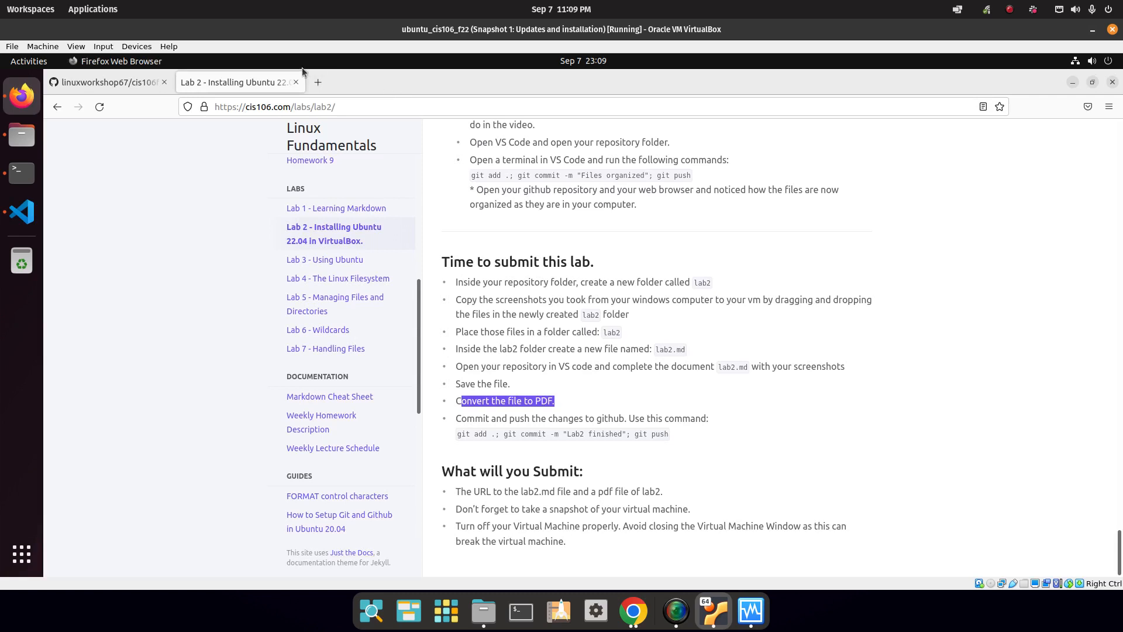
# Load pccc.edu in a new browser tab.
pyautogui.click(328, 85)
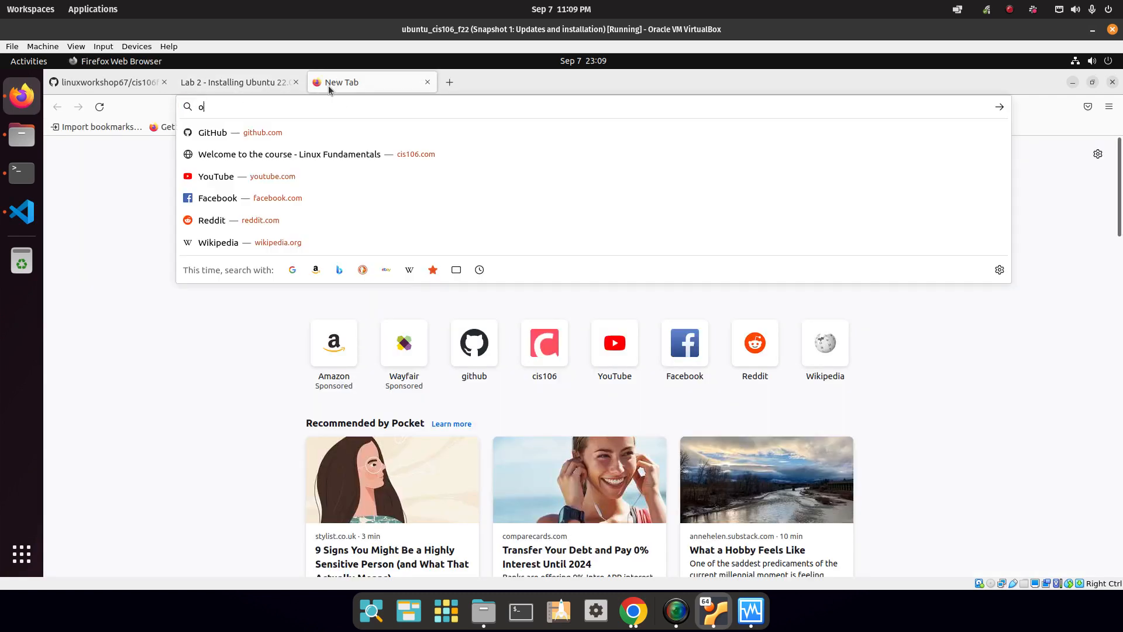
pyautogui.write('op')
pyautogui.press('BackSpace')
pyautogui.press('BackSpace')
pyautogui.write('pccc./')
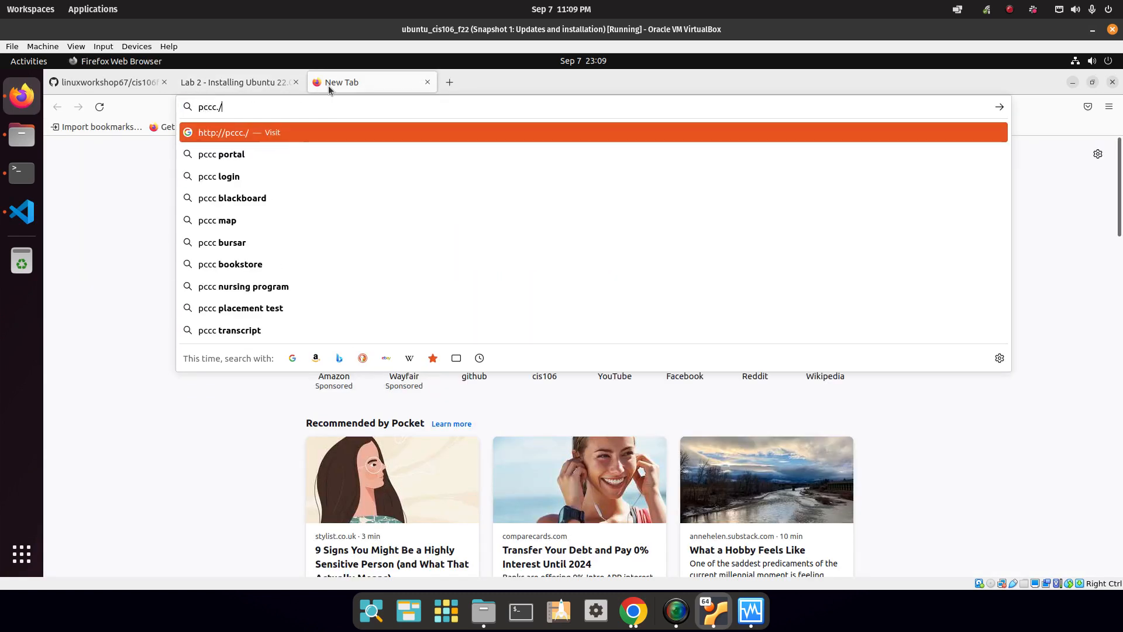
pyautogui.press('BackSpace')
pyautogui.write('edu')
pyautogui.press('Return')
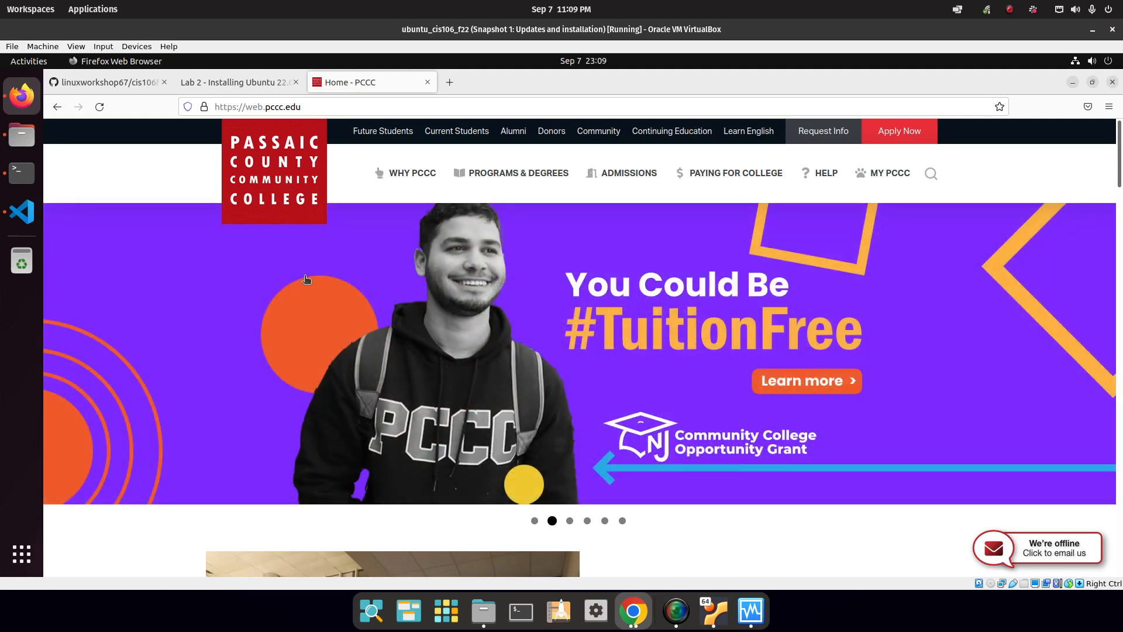
# Sign in to MyPCCC with the account login and password, decline saving it, and open Blackboard.
pyautogui.click(890, 173)
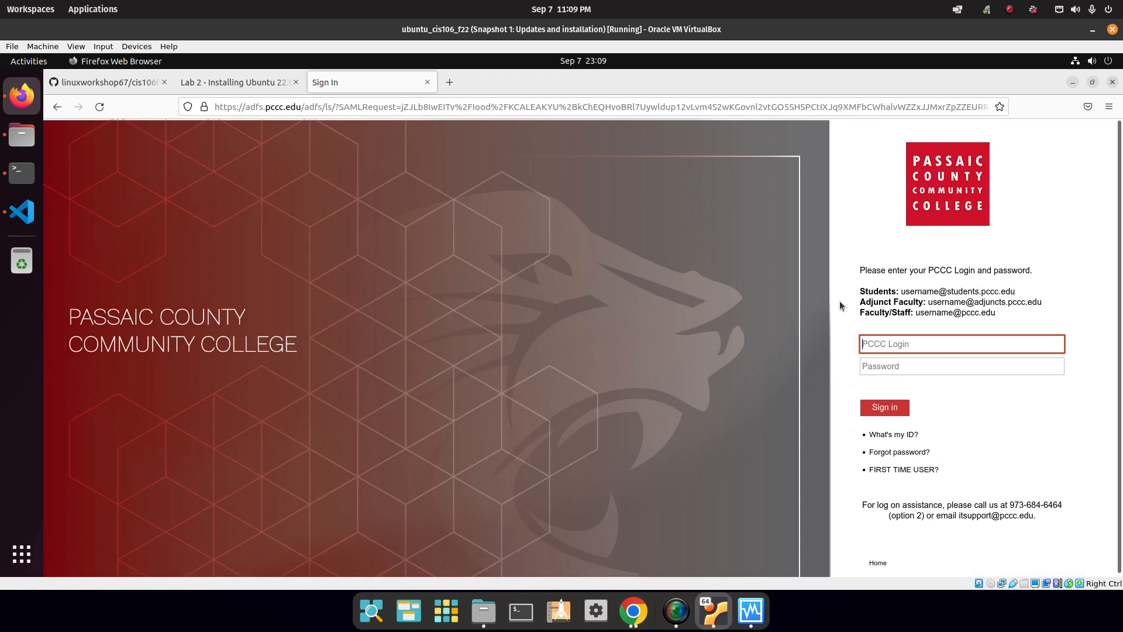
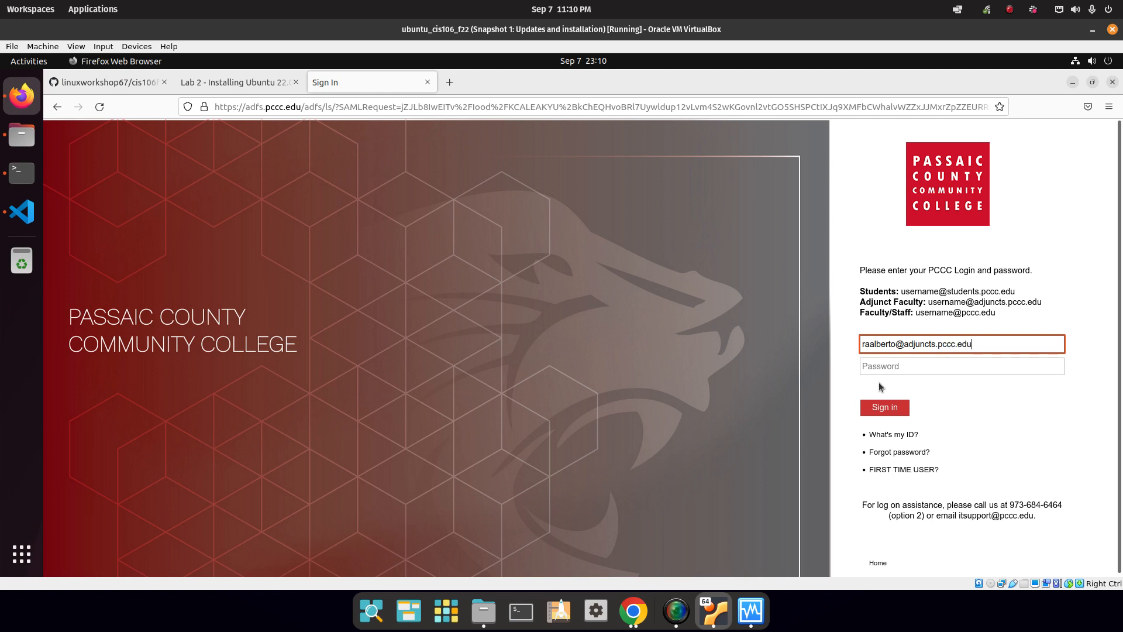
pyautogui.press('Tab')
pyautogui.hotkey('ctrl', 'v')
pyautogui.press('Return')
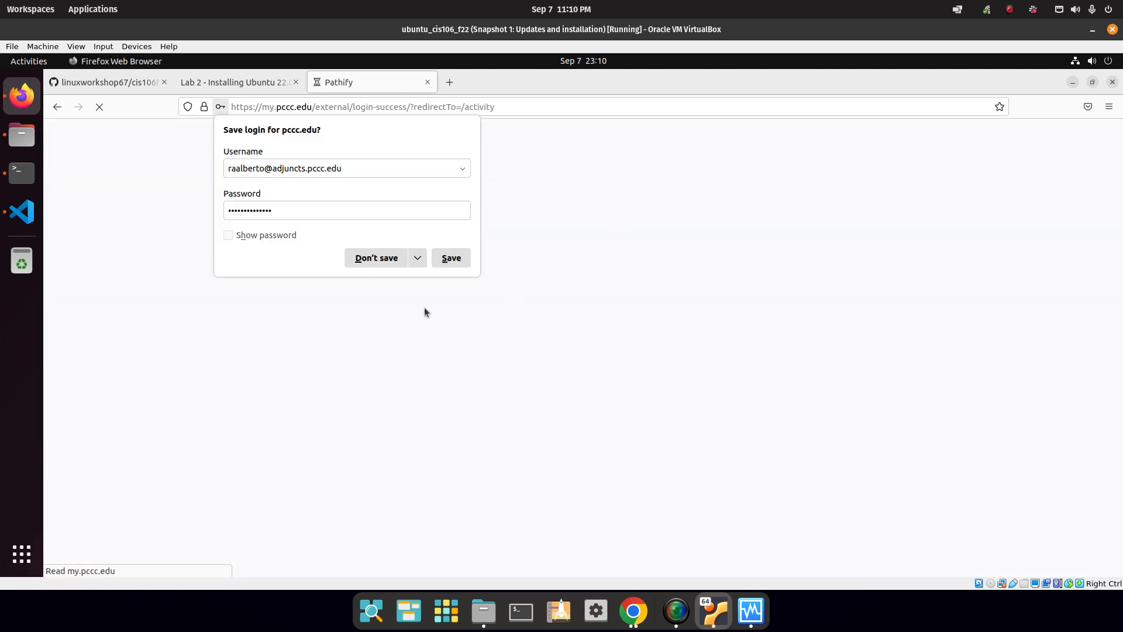
pyautogui.click(358, 258)
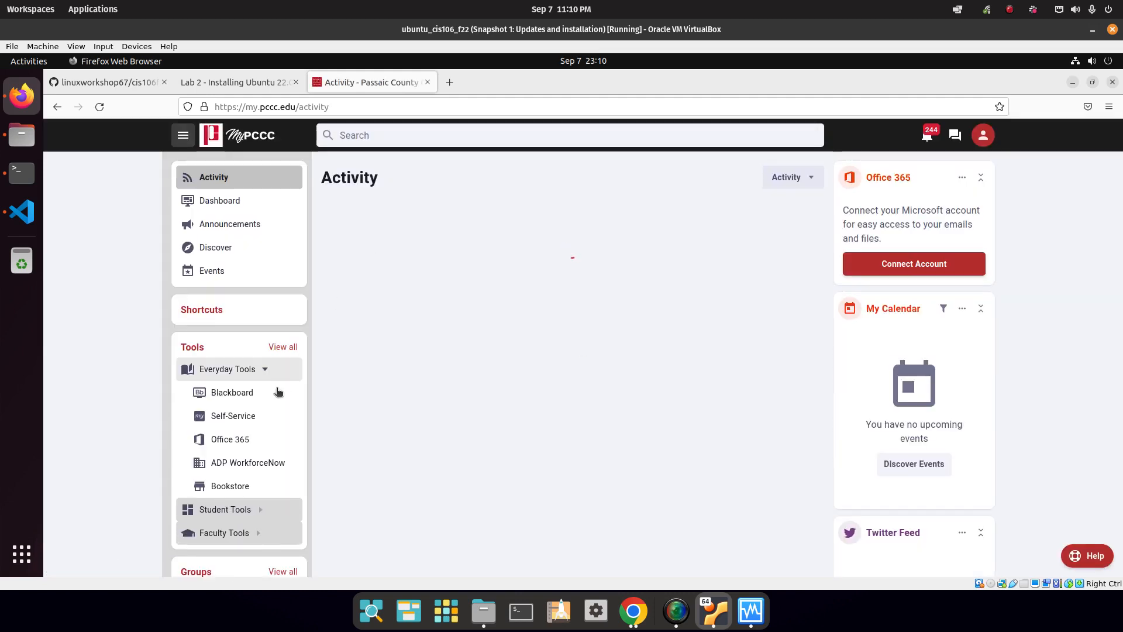
pyautogui.click(238, 393)
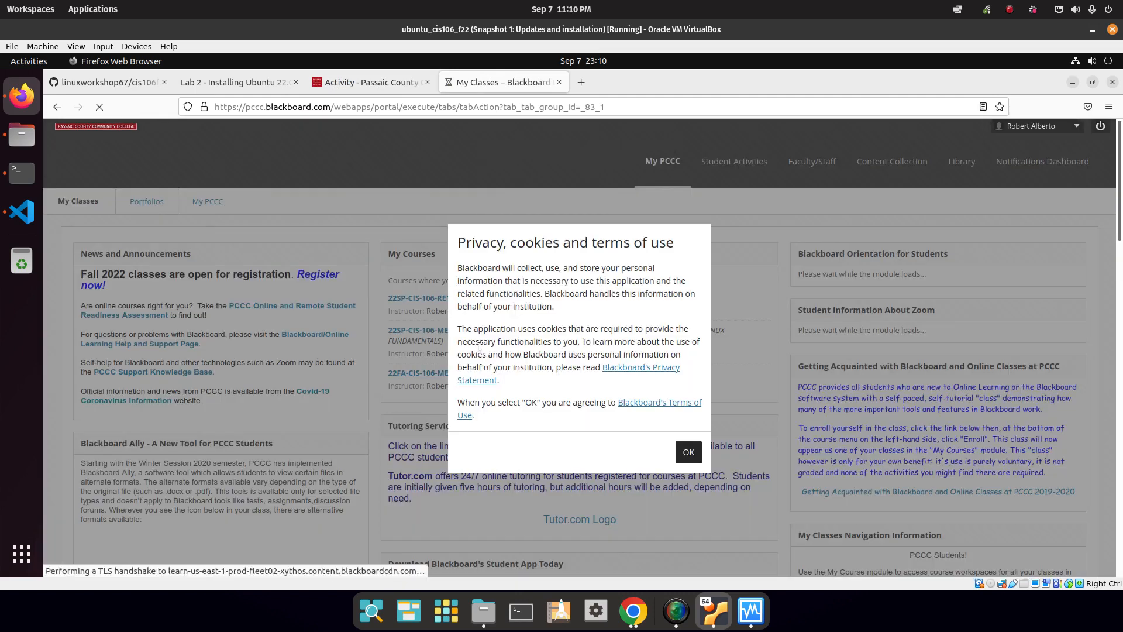
# Accept the privacy notice, then go to Linux Fundamentals > Labs > Lab 2 and start a written submission.
pyautogui.click(688, 452)
pyautogui.click(480, 378)
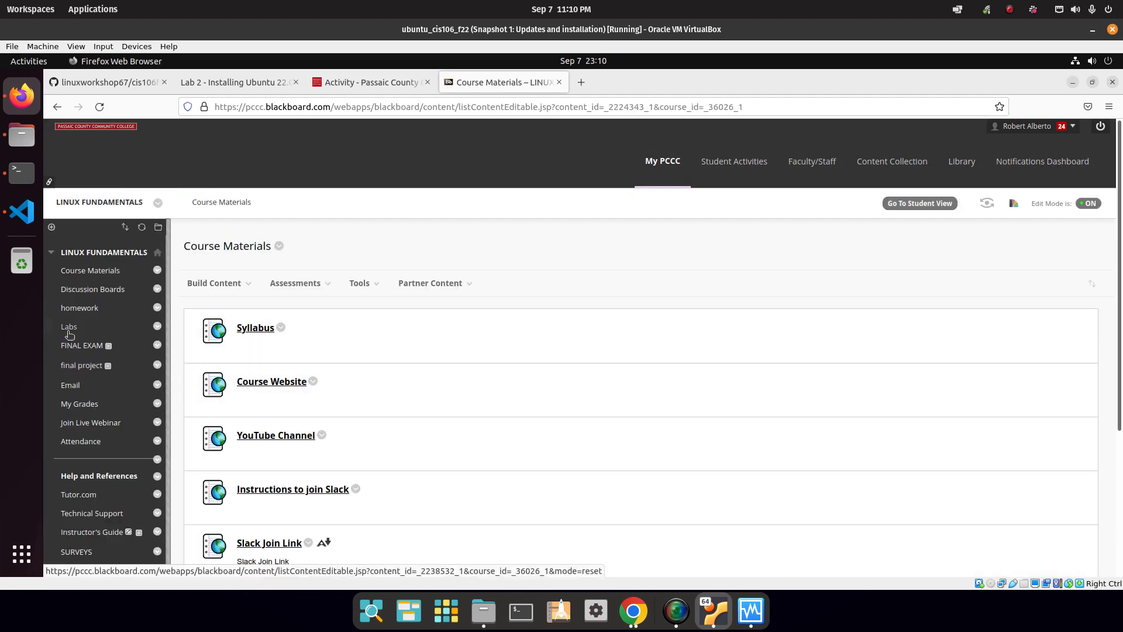
pyautogui.click(69, 333)
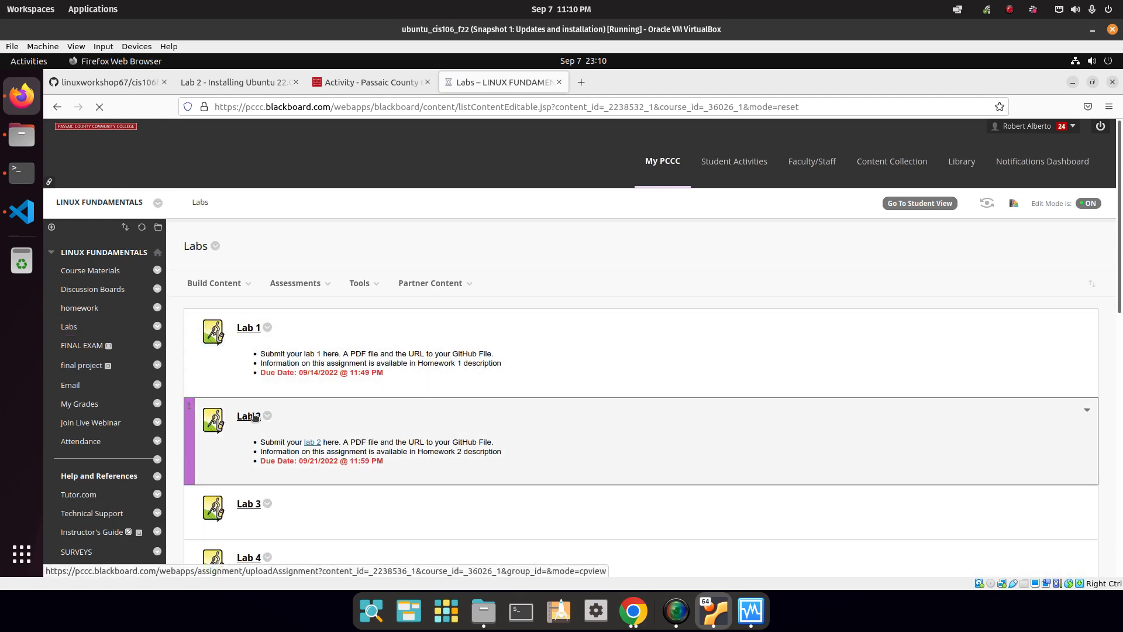
pyautogui.click(253, 413)
pyautogui.scroll(-10, 362, 358)
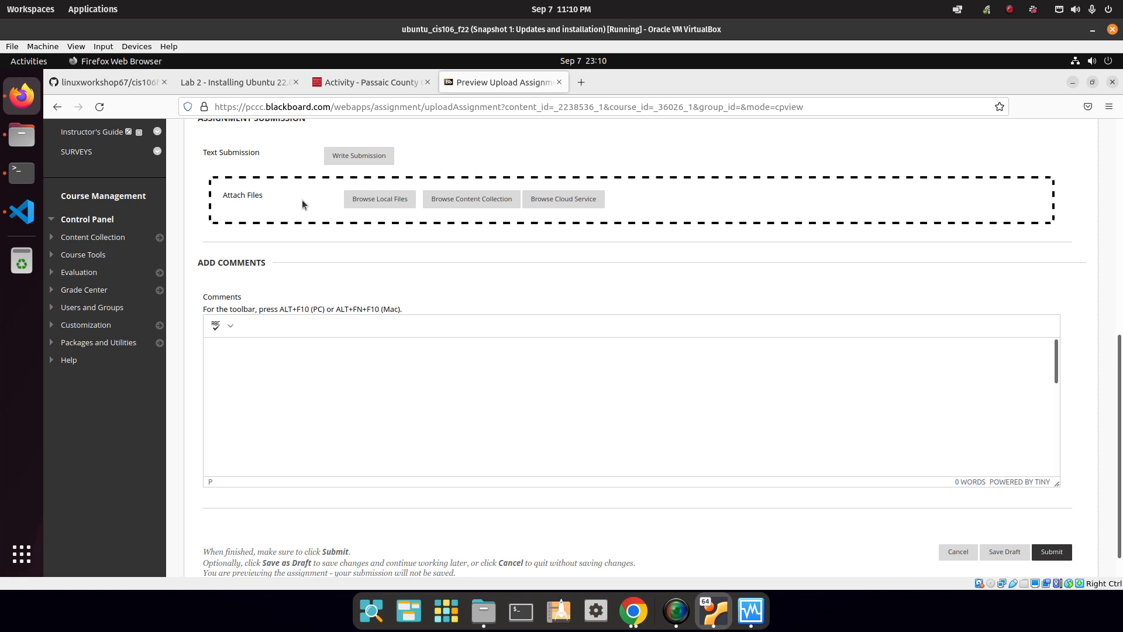
pyautogui.scroll(1, 397, 289)
pyautogui.click(358, 172)
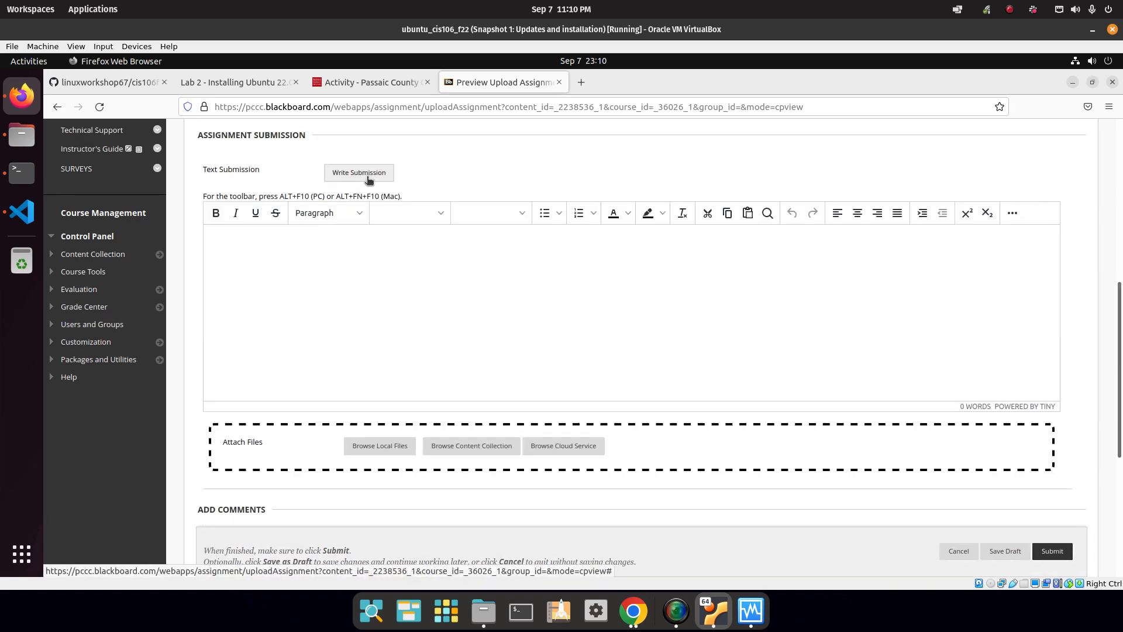
# Refresh the GitHub repository, browse to labs/lab2/lab2.md, and select its page URL.
pyautogui.click(132, 84)
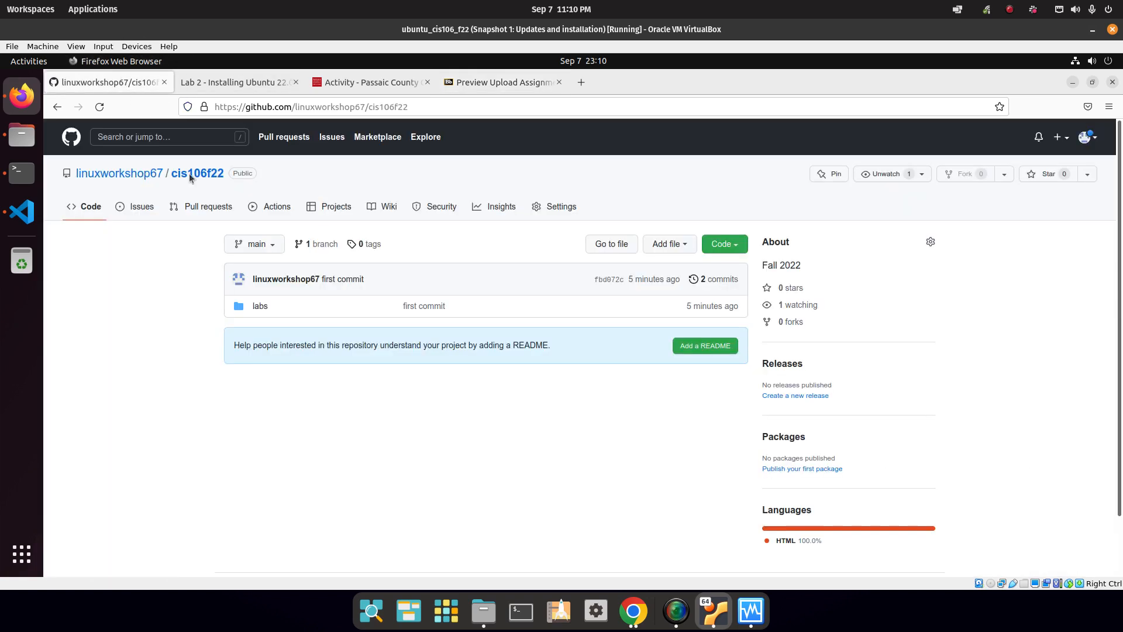
pyautogui.click(100, 107)
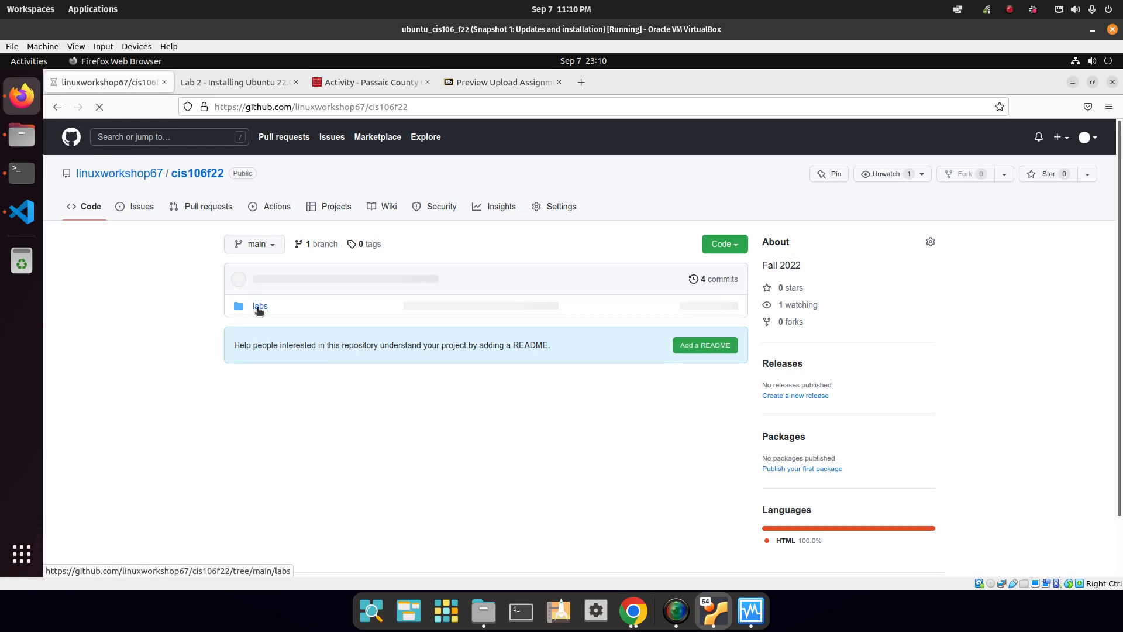
pyautogui.click(261, 307)
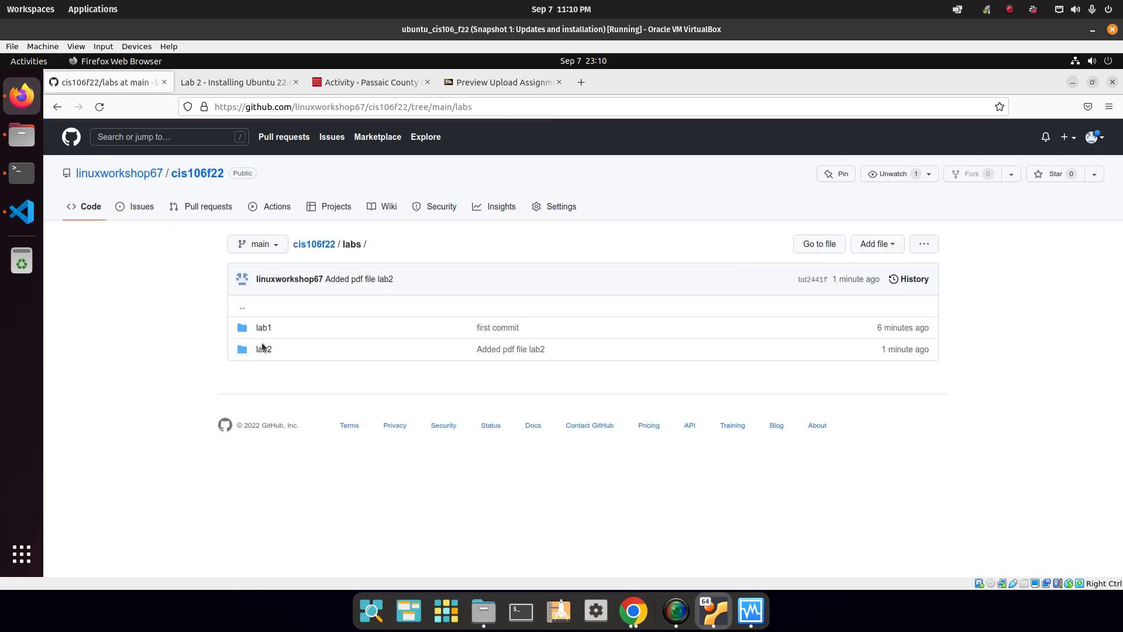
pyautogui.click(264, 350)
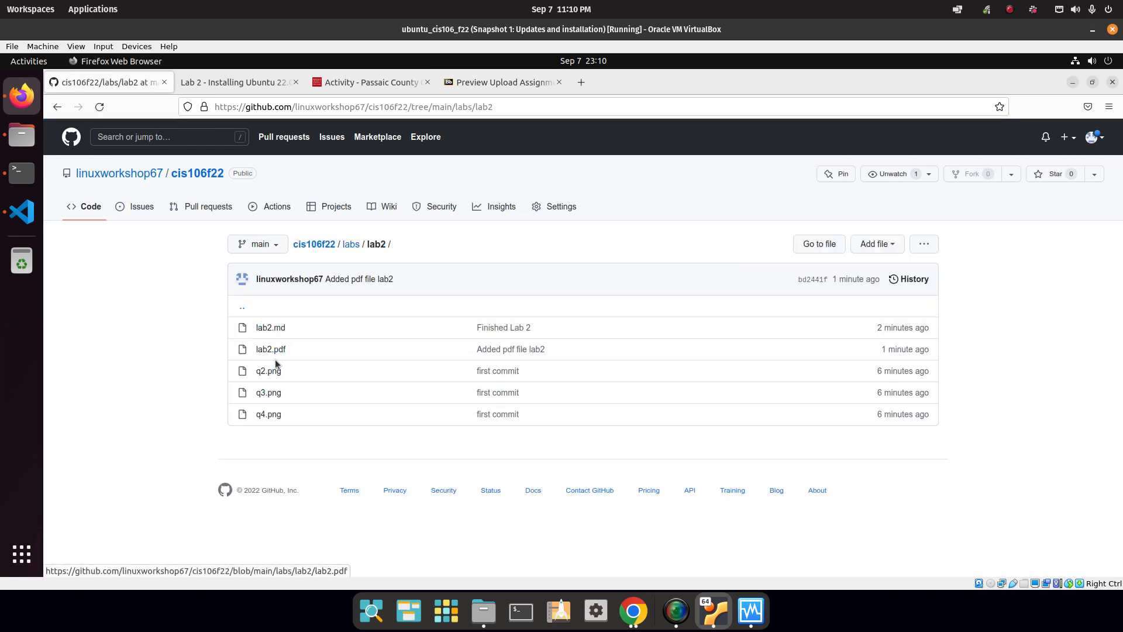
pyautogui.click(273, 328)
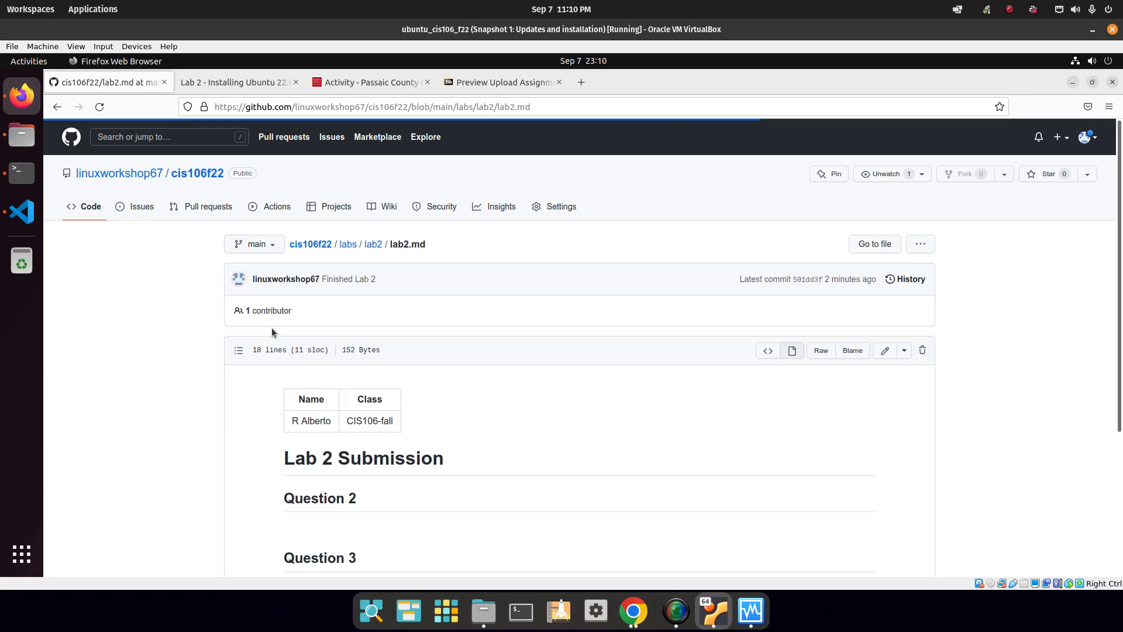
pyautogui.scroll(-7, 482, 440)
pyautogui.scroll(-6, 484, 462)
pyautogui.scroll(15, 468, 515)
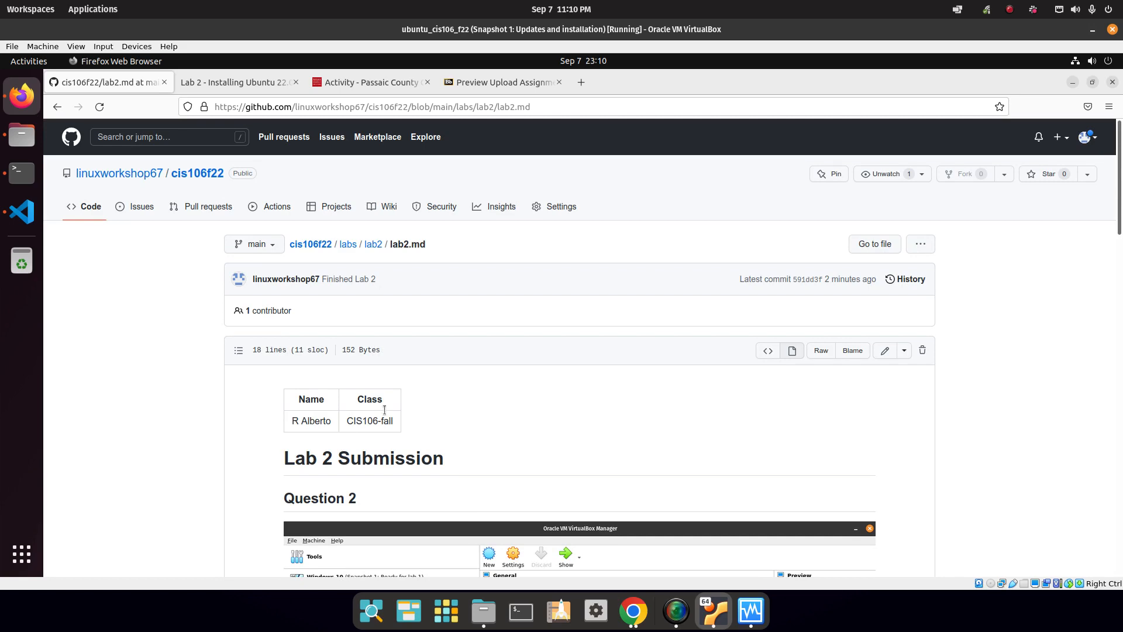
pyautogui.scroll(-12, 486, 510)
pyautogui.scroll(-5, 500, 563)
pyautogui.click(311, 107)
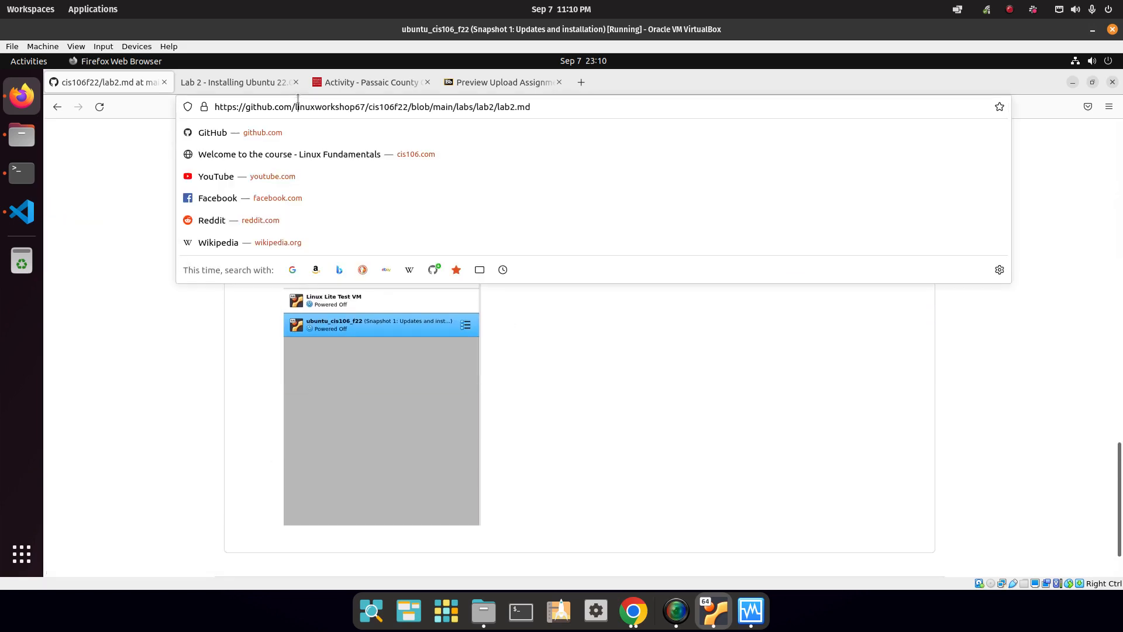
pyautogui.rightClick(313, 107)
# Copy the lab2.md GitHub URL and paste it into the Blackboard Lab 2 submission text.
pyautogui.click(357, 164)
pyautogui.click(507, 88)
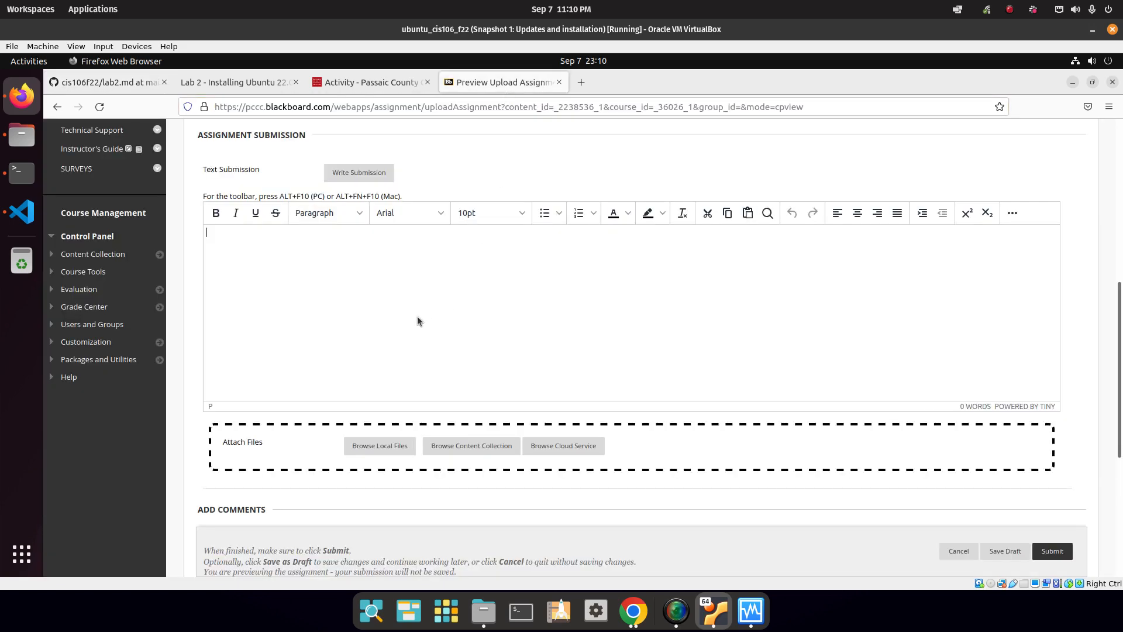
pyautogui.rightClick(388, 266)
pyautogui.click(294, 254)
pyautogui.hotkey('ctrl', 'v')
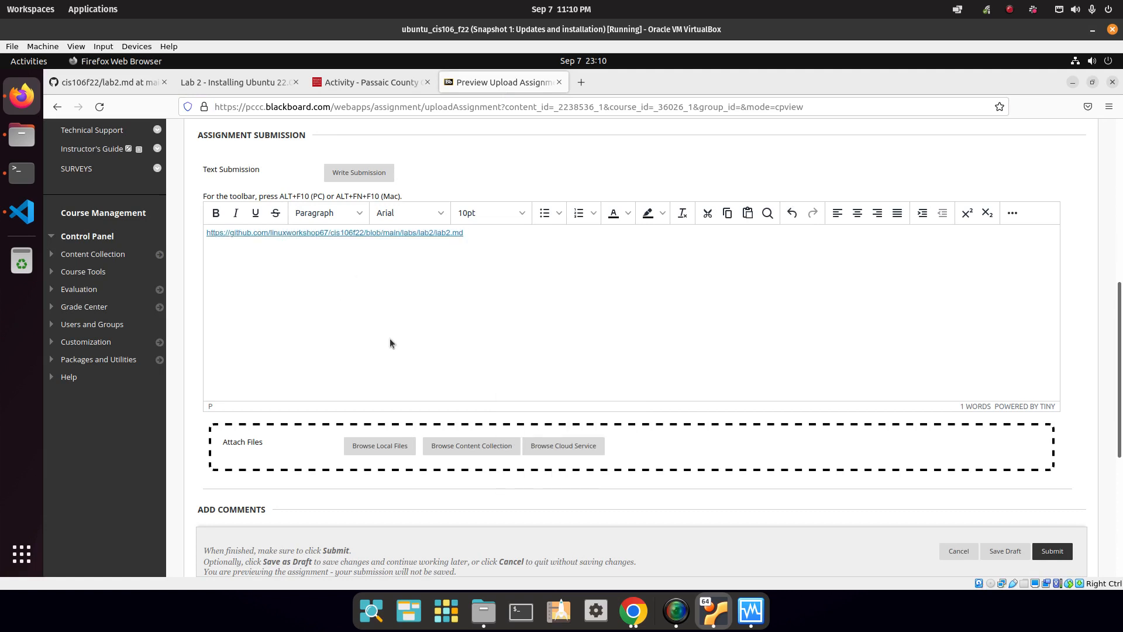
# Attach cis106f22/labs/lab2/lab2.pdf from the local files to the submission.
pyautogui.scroll(-5, 389, 339)
pyautogui.click(383, 179)
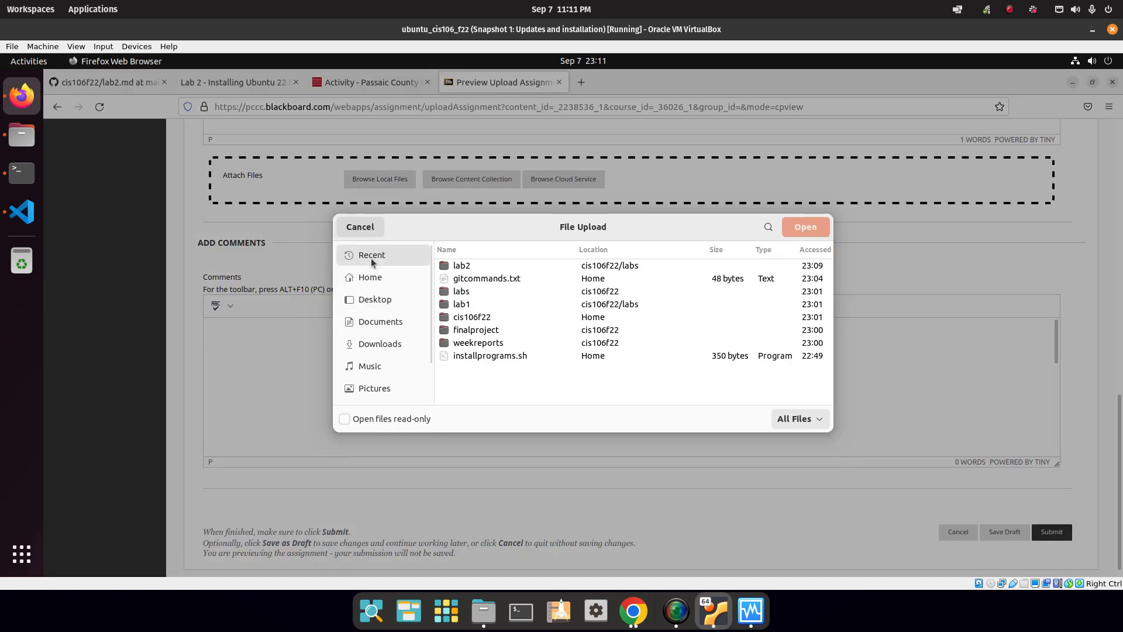
pyautogui.click(372, 277)
pyautogui.doubleClick(464, 292)
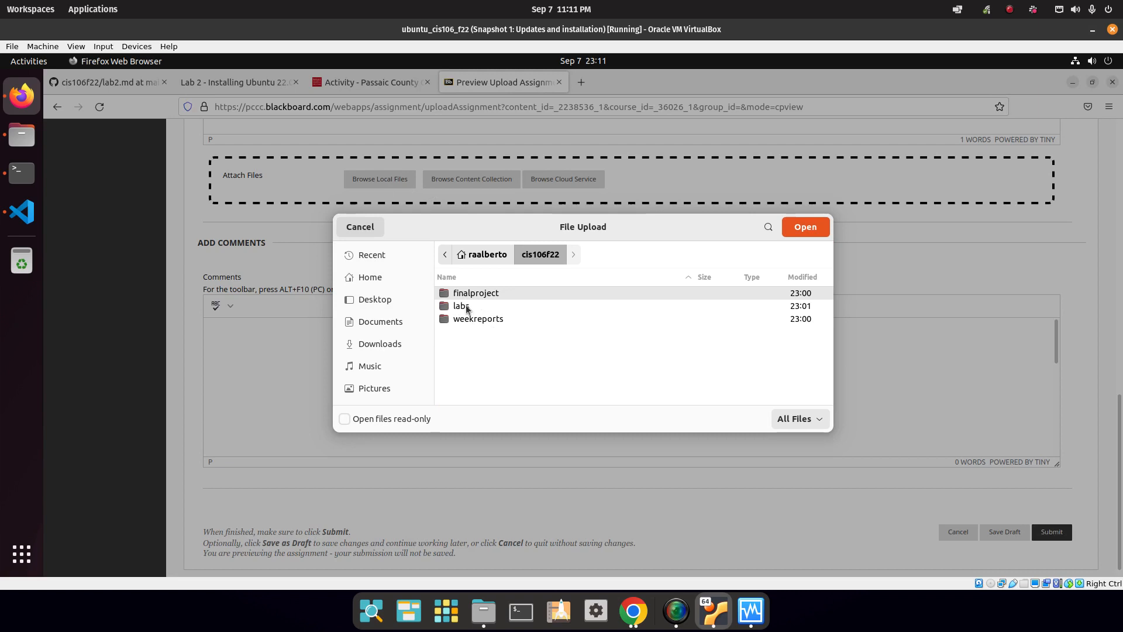
pyautogui.doubleClick(468, 305)
pyautogui.doubleClick(462, 305)
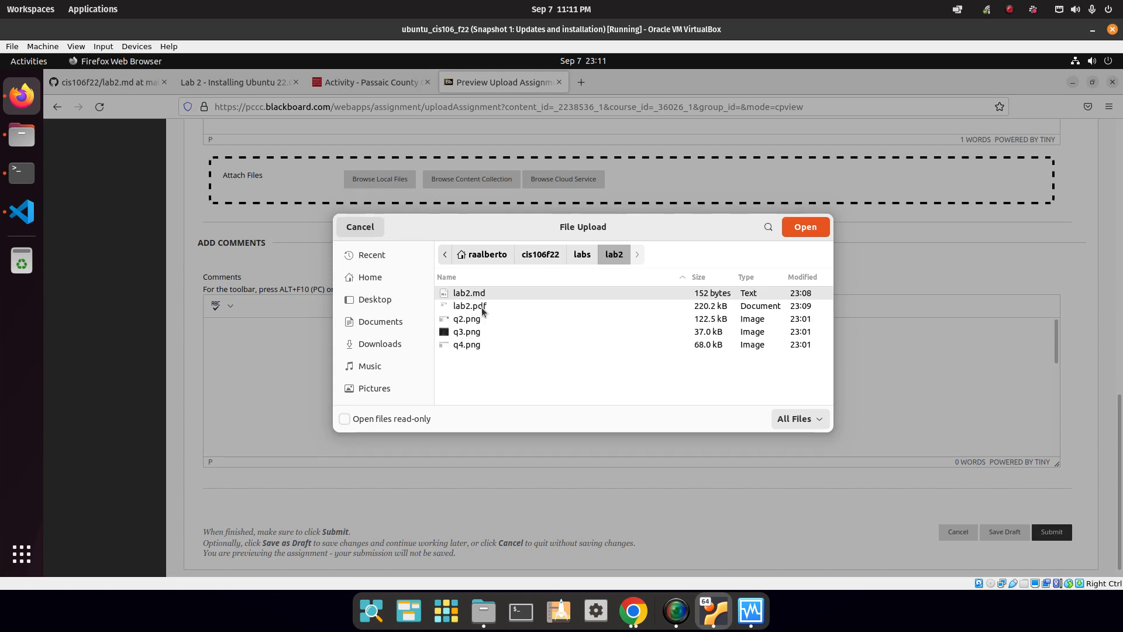
pyautogui.click(482, 307)
pyautogui.click(805, 228)
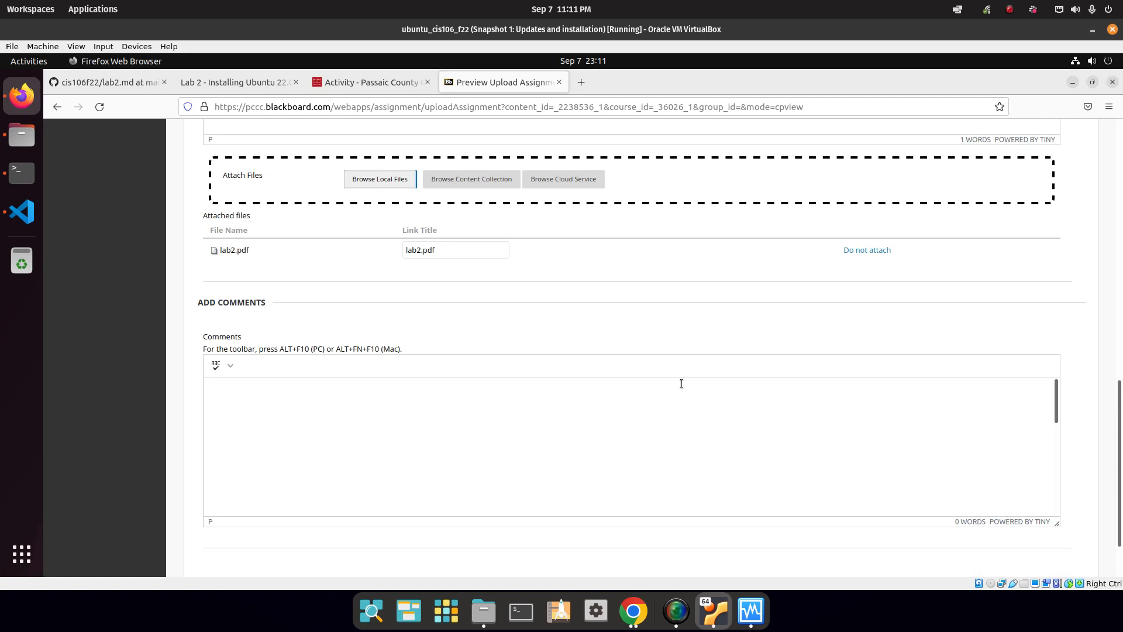
pyautogui.scroll(-3, 627, 384)
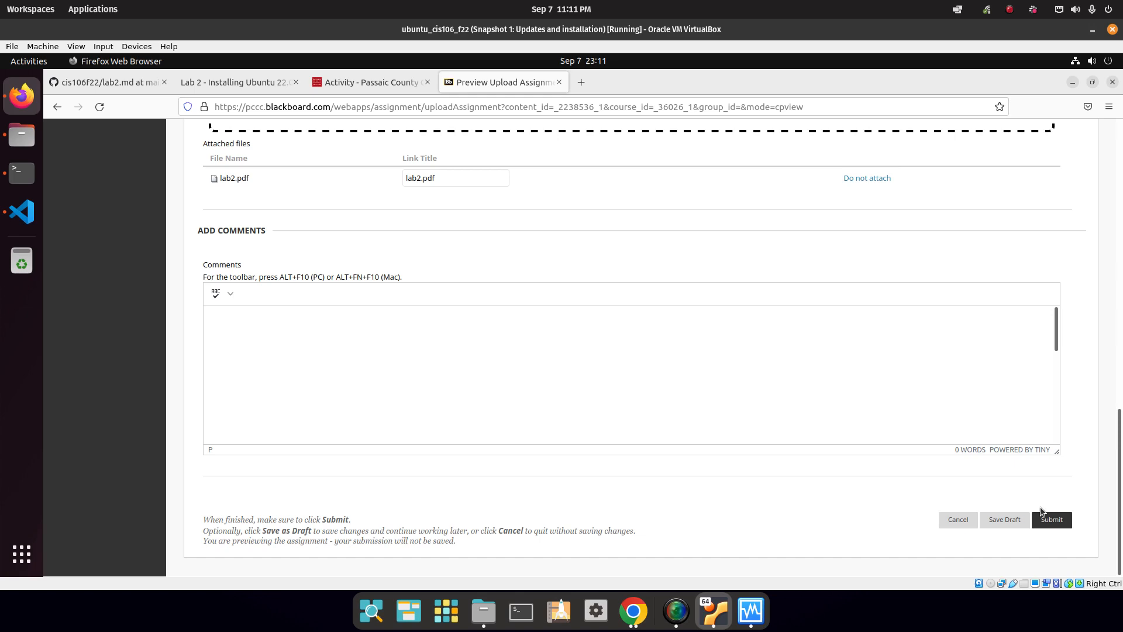
pyautogui.scroll(15, 464, 348)
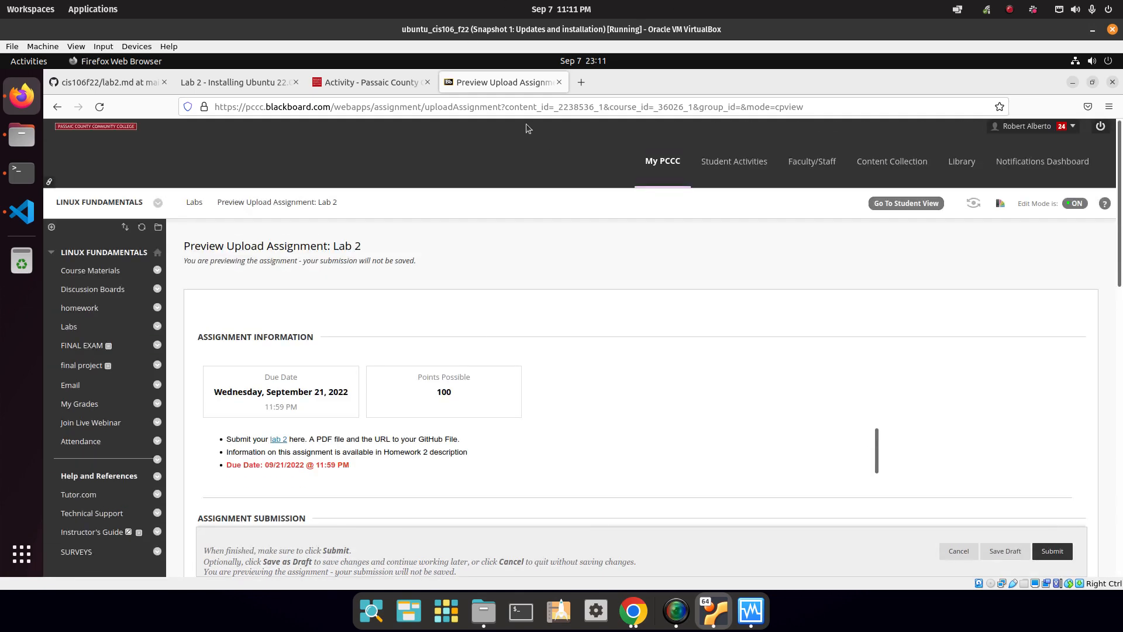
pyautogui.scroll(-15, 1074, 554)
pyautogui.scroll(10, 567, 332)
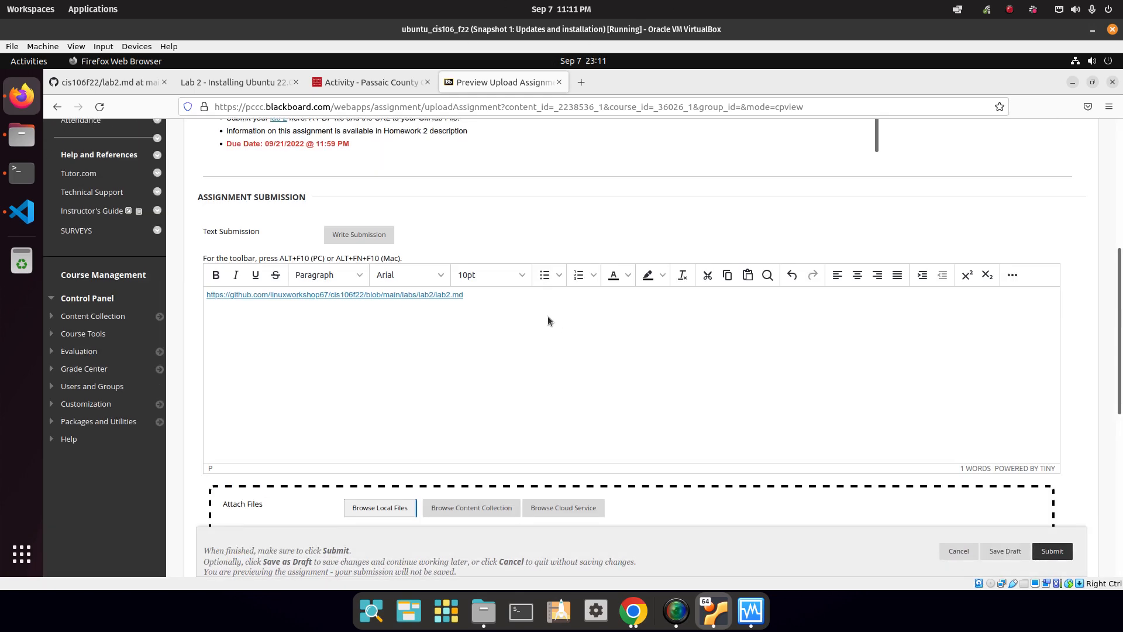
# Close the Blackboard assignment tab and check the GitHub and Lab 2 instruction tabs.
pyautogui.click(559, 81)
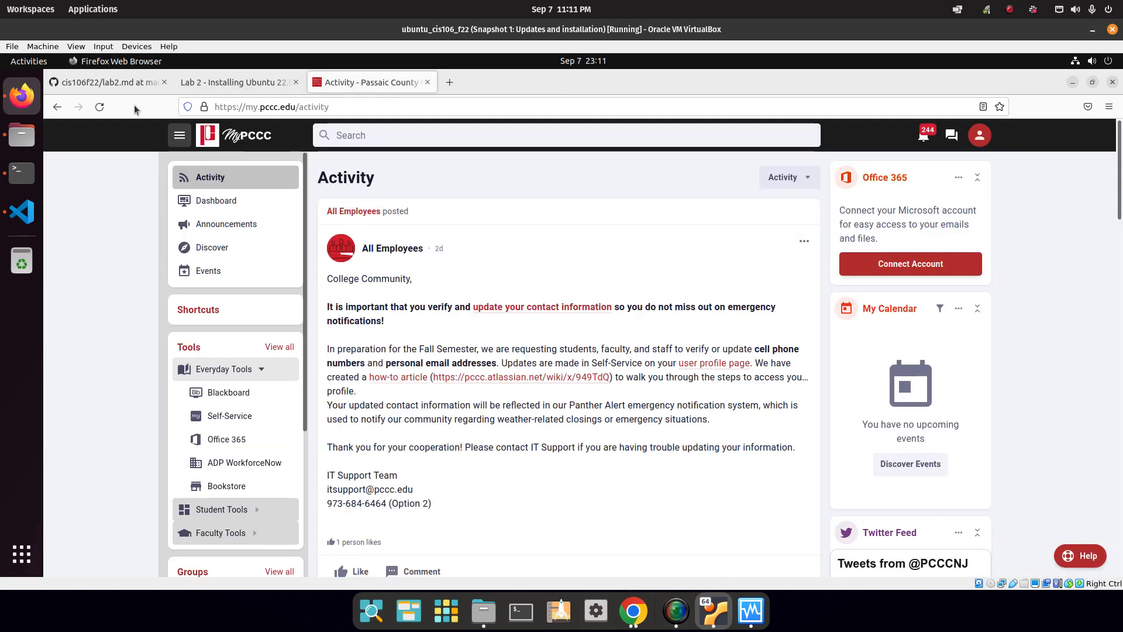
pyautogui.click(111, 82)
pyautogui.click(232, 91)
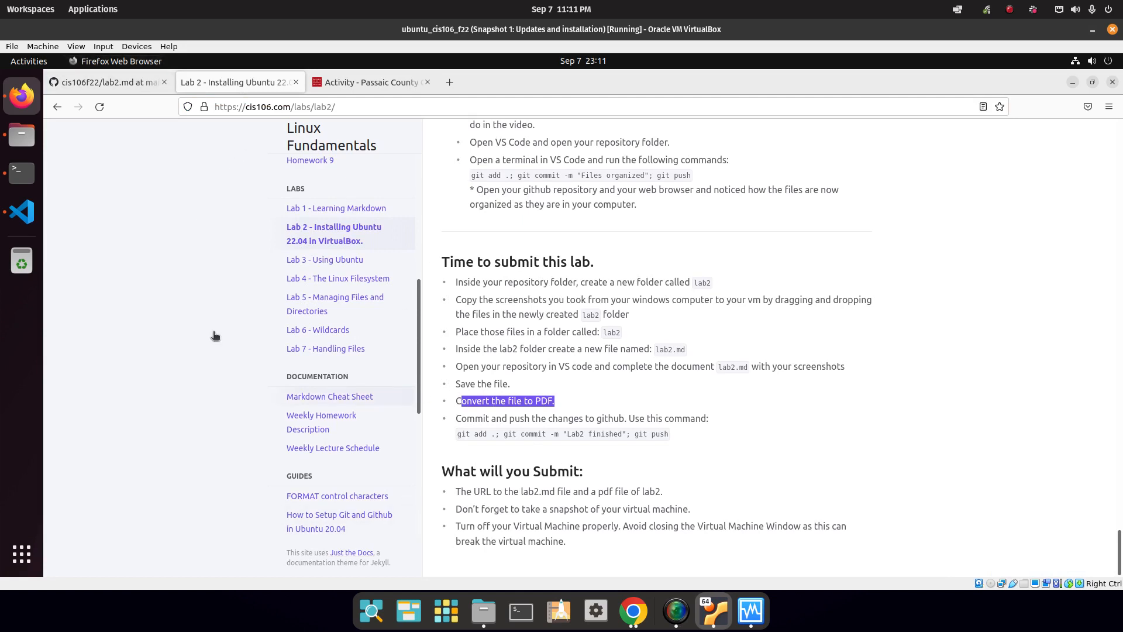
# Review the terminal's git clone and apt sessions, then close them and the Terminal window.
pyautogui.click(22, 175)
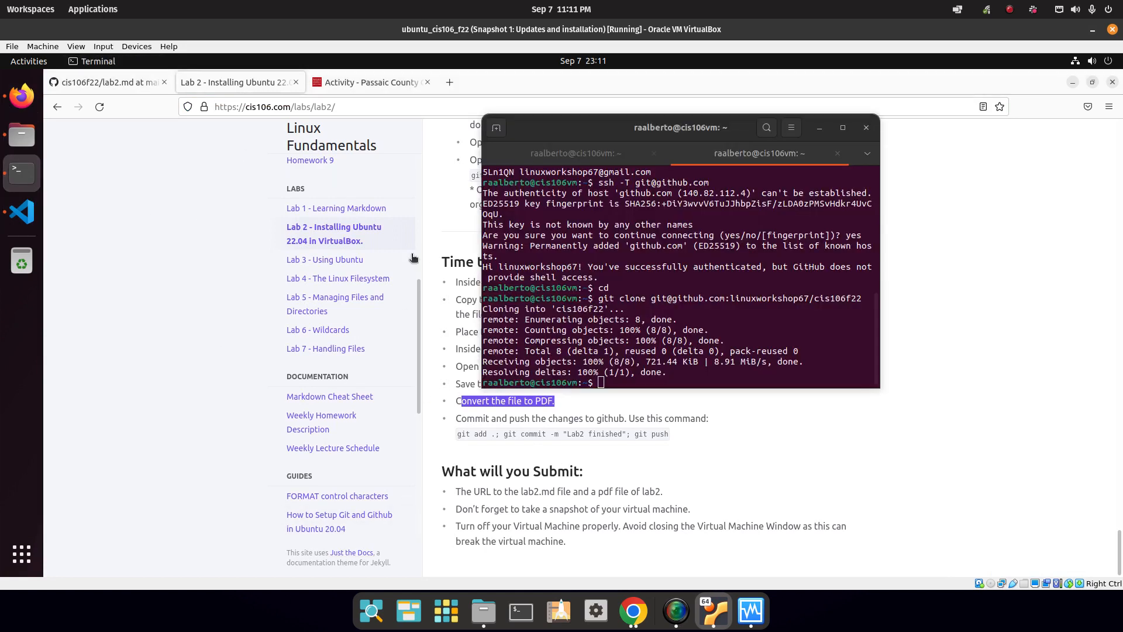
pyautogui.click(559, 154)
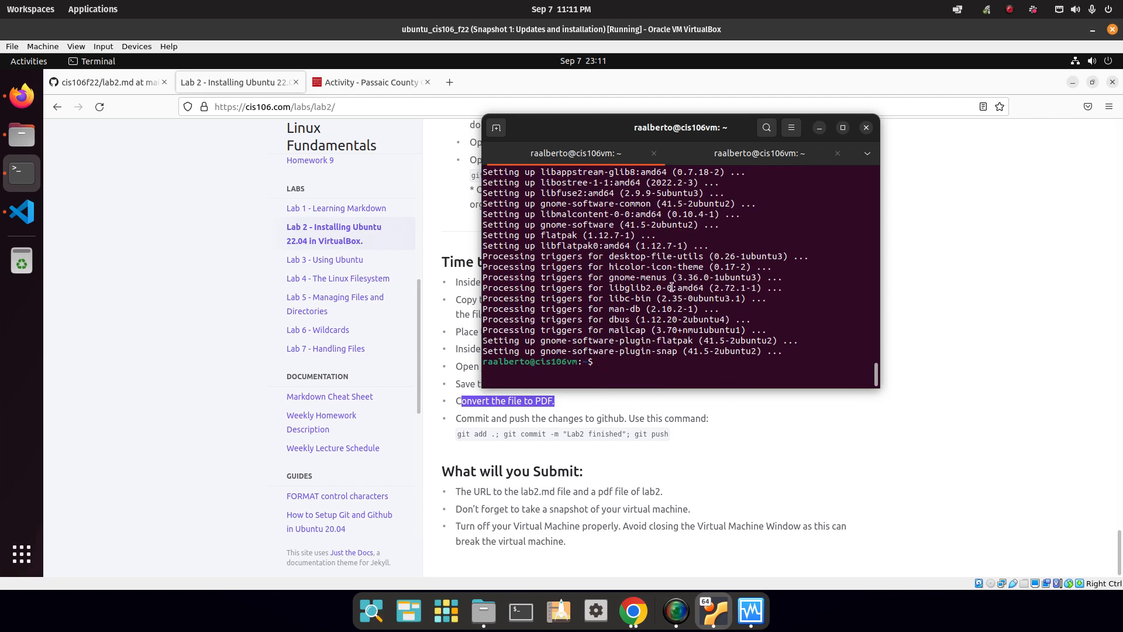
pyautogui.click(731, 159)
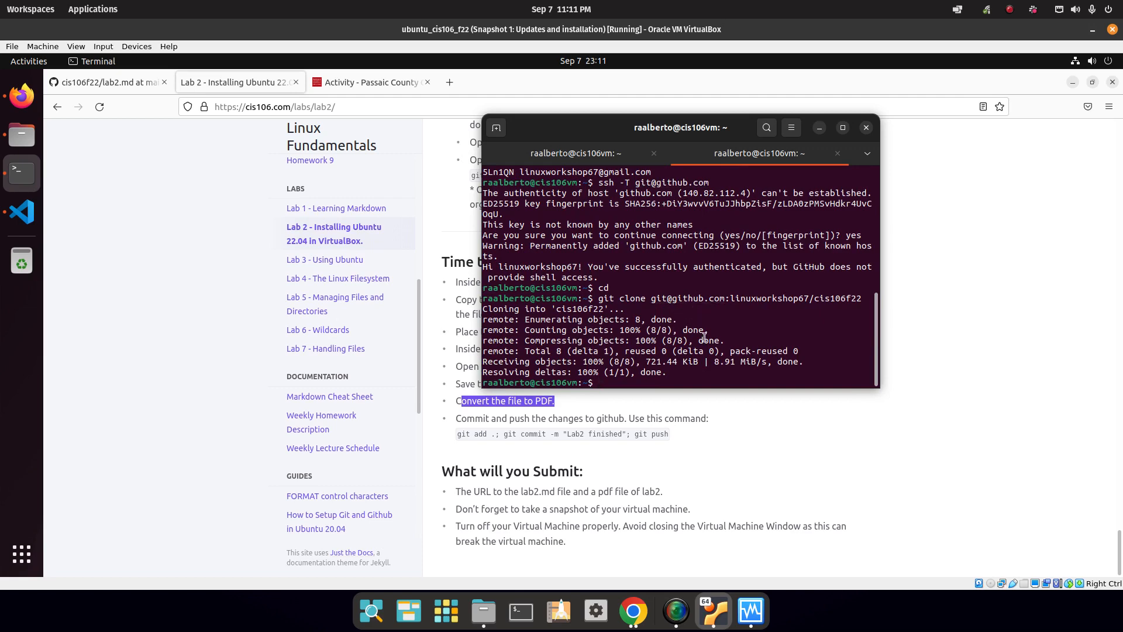
pyautogui.click(646, 160)
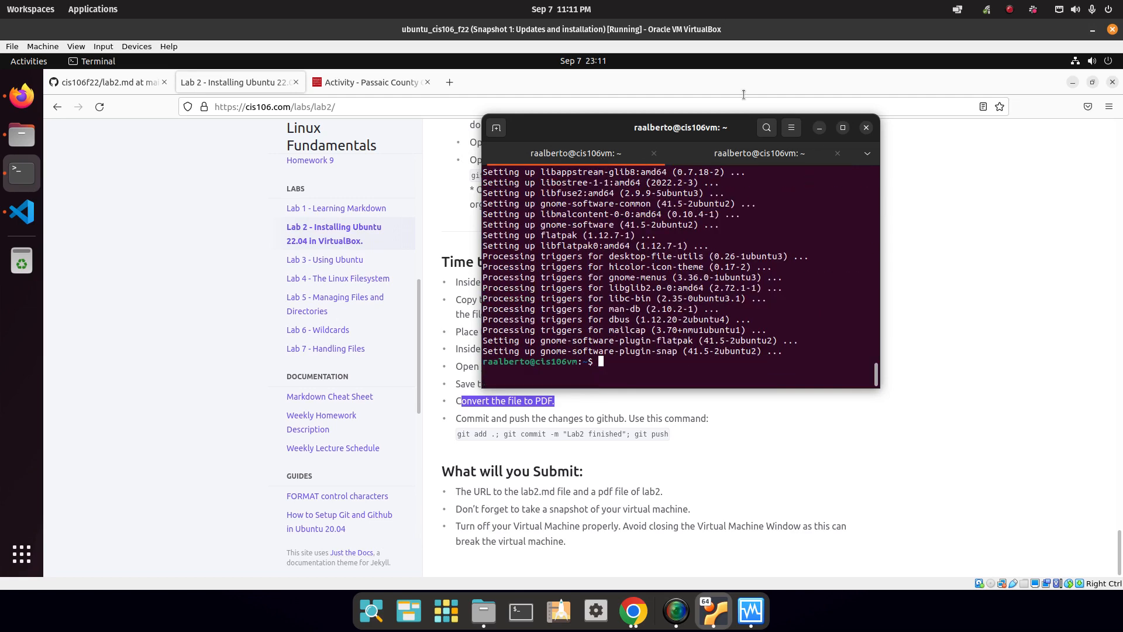
pyautogui.click(655, 153)
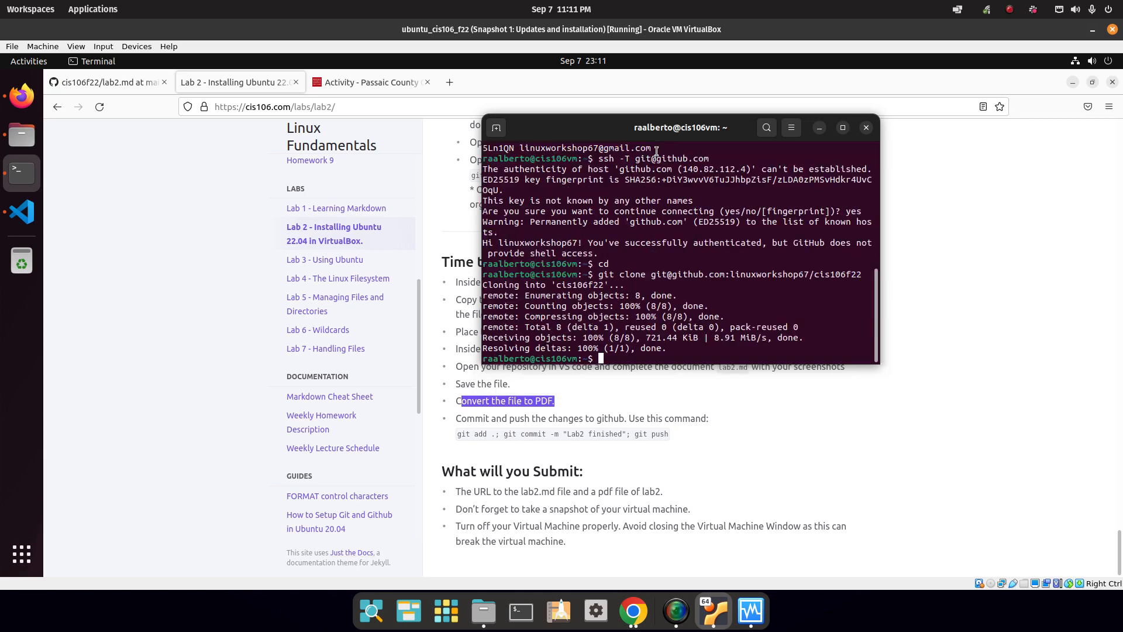
pyautogui.click(867, 128)
# Close the Firefox, VS Code and Files windows.
pyautogui.click(1114, 82)
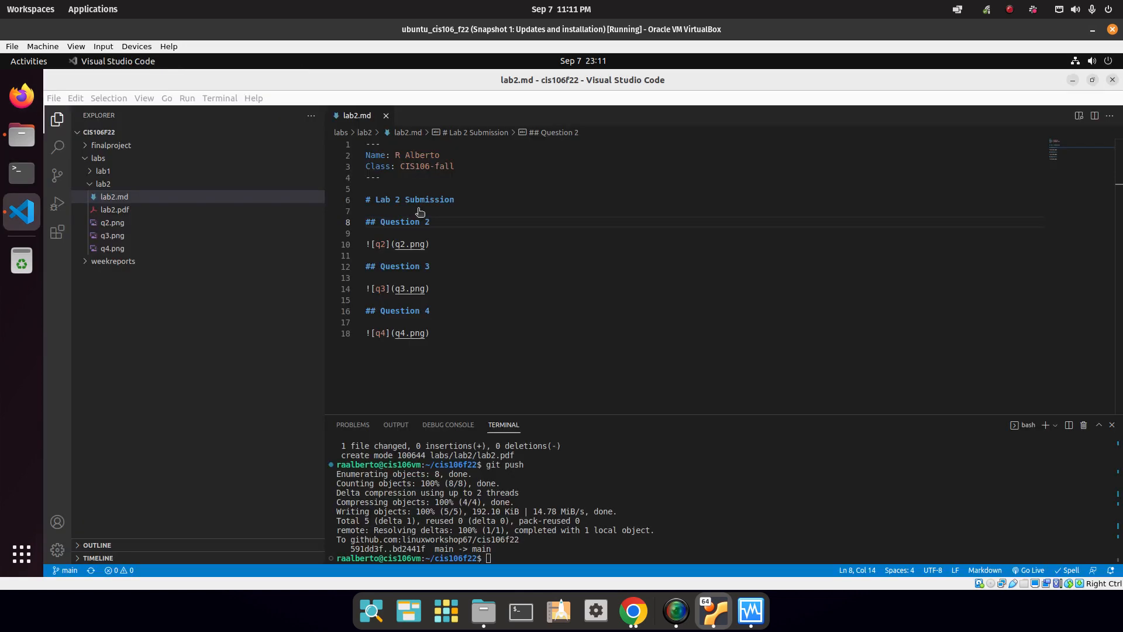
pyautogui.click(1113, 81)
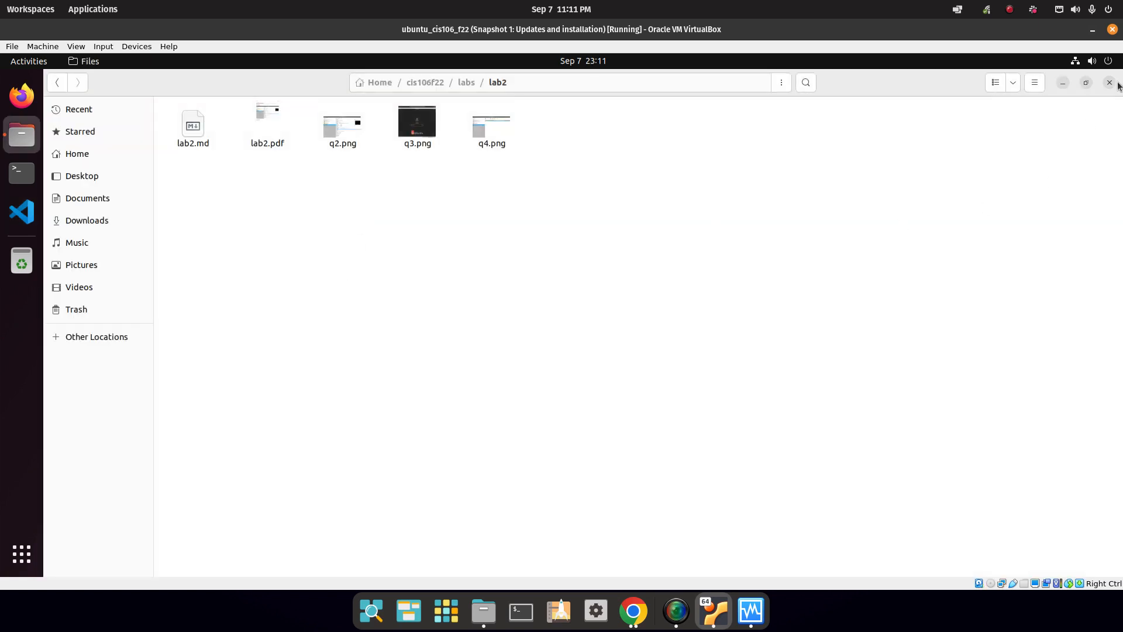
pyautogui.click(1111, 83)
# Power off the Ubuntu virtual machine from the top-right system menu and confirm.
pyautogui.click(1091, 61)
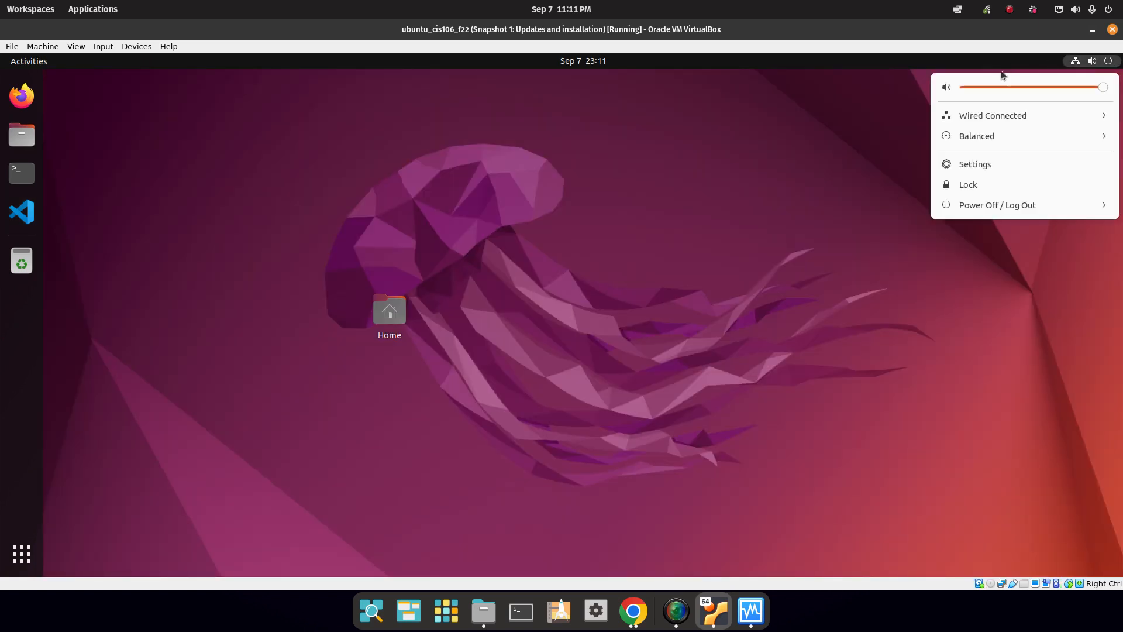
pyautogui.click(1037, 205)
pyautogui.click(997, 269)
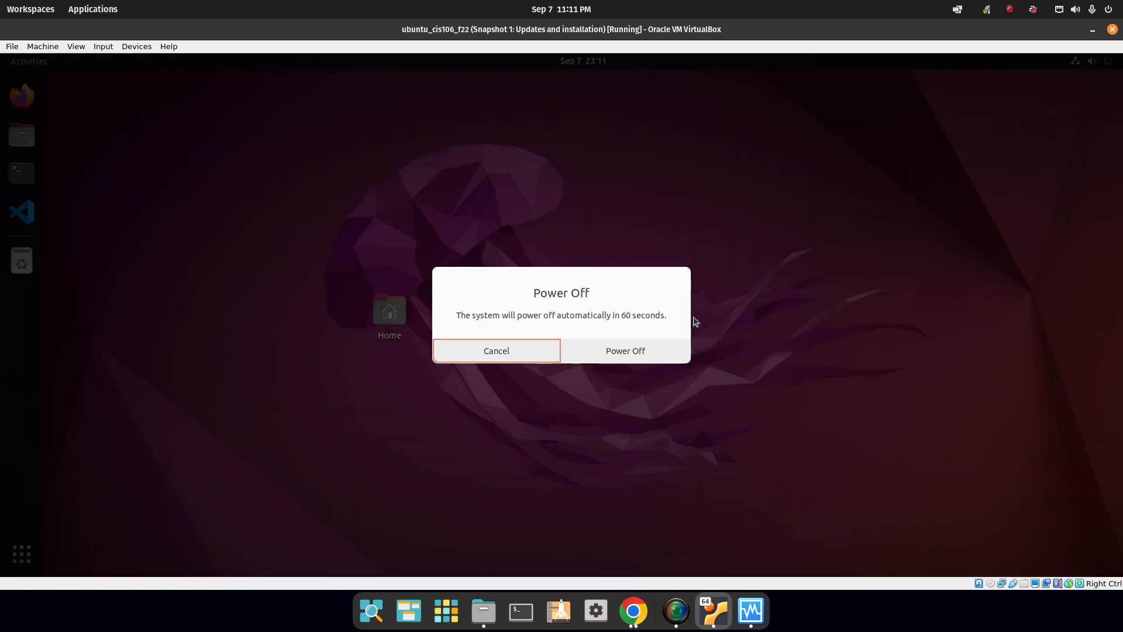
pyautogui.click(609, 348)
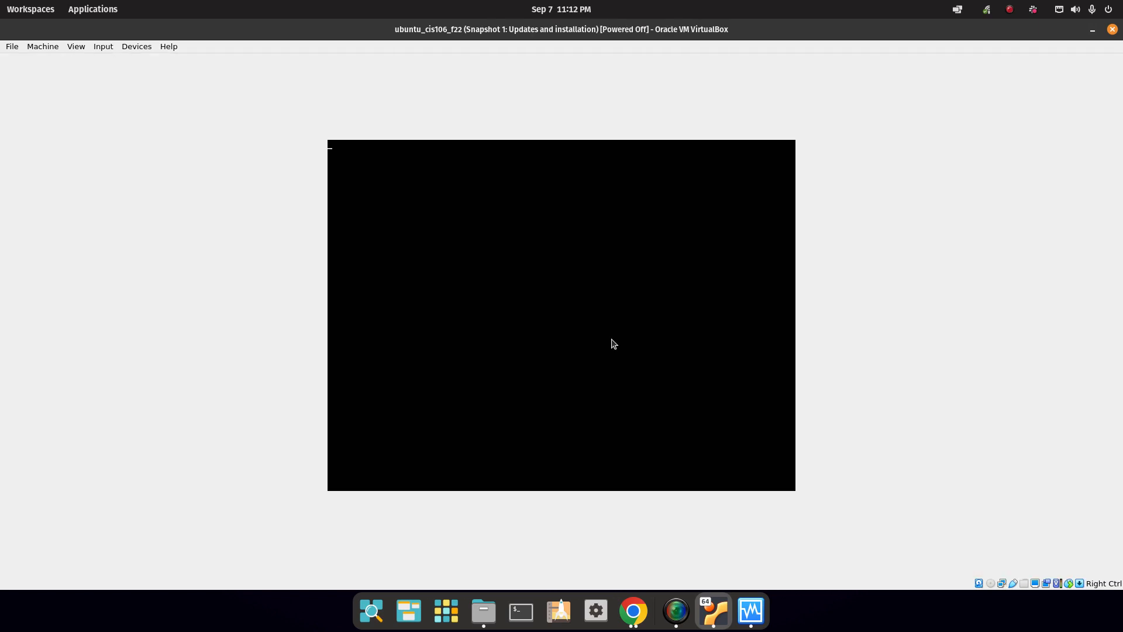
pyautogui.hotkey('ctrl', 'w')
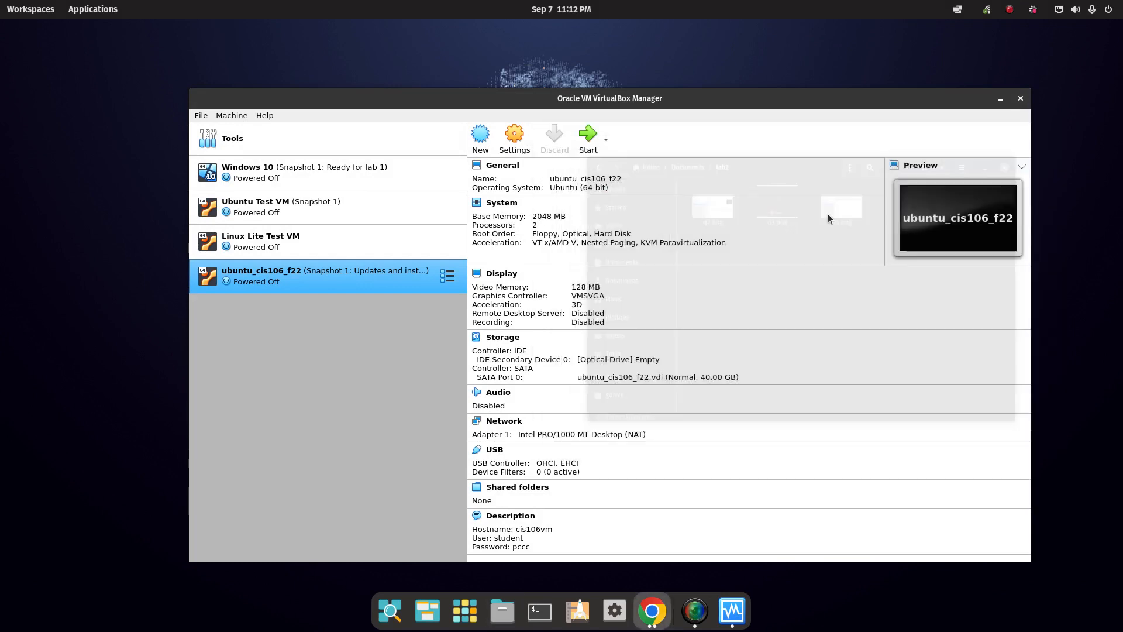
# Delete the old 'Updates and installation' snapshot of ubuntu_cis106_f22.
pyautogui.click(451, 279)
pyautogui.click(498, 308)
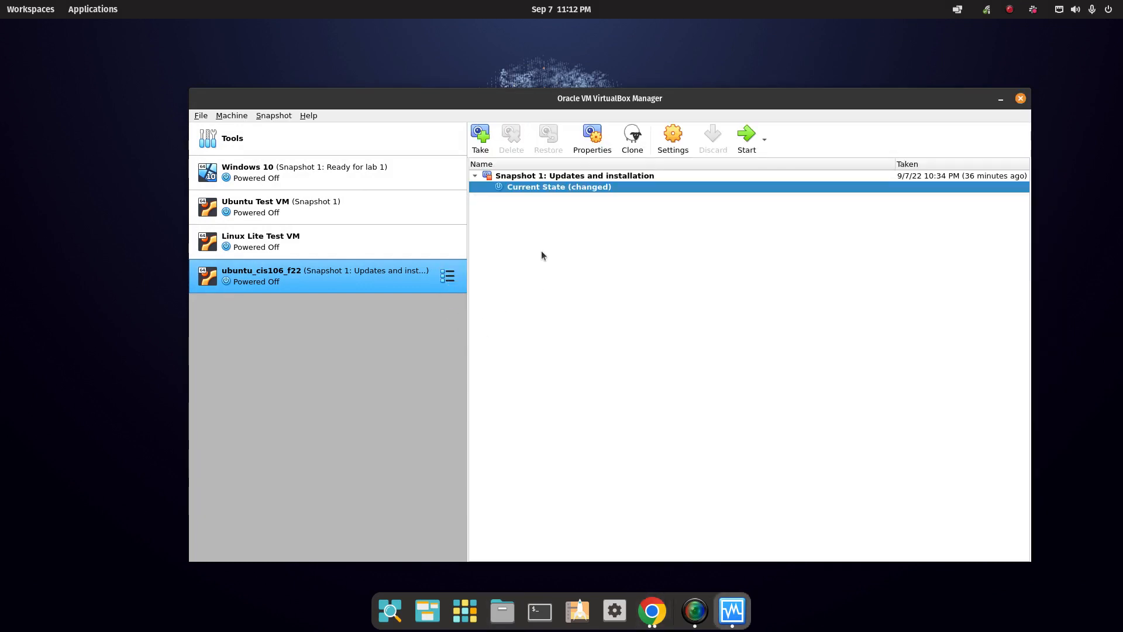
pyautogui.click(554, 176)
pyautogui.click(511, 137)
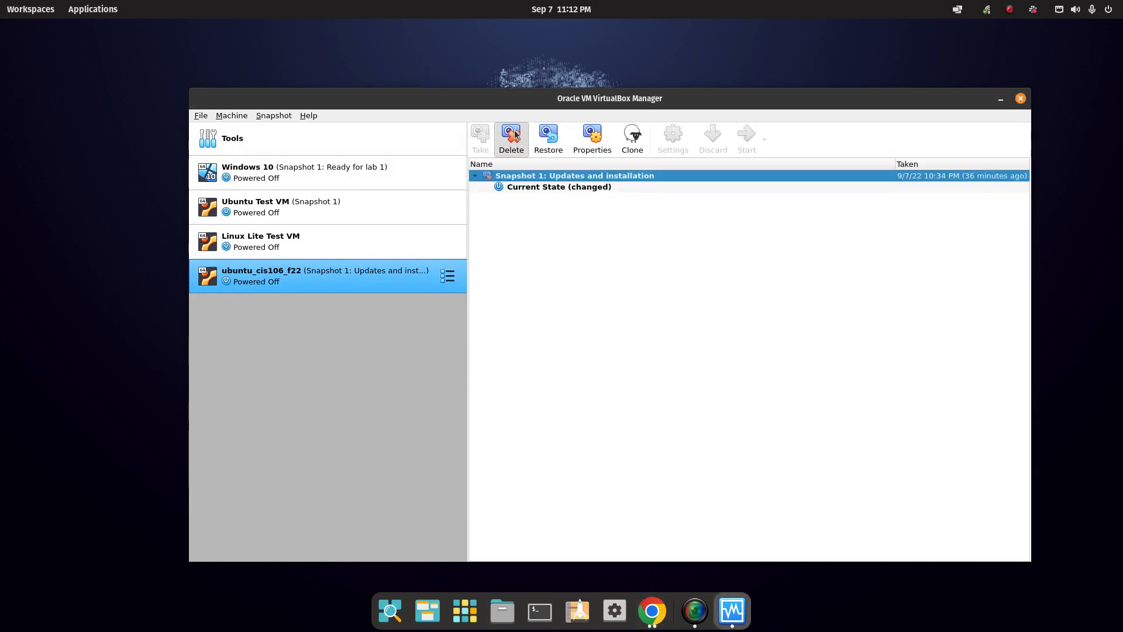
pyautogui.click(628, 370)
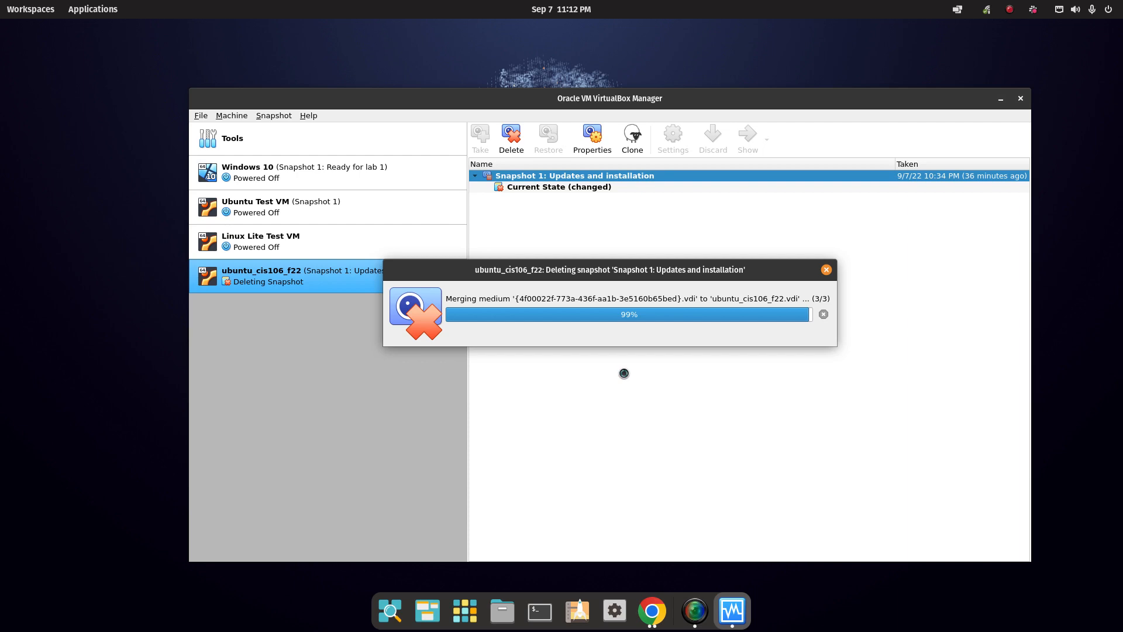
# Take a new snapshot named 'Snapshot 1: Lab2 complete'.
pyautogui.click(485, 133)
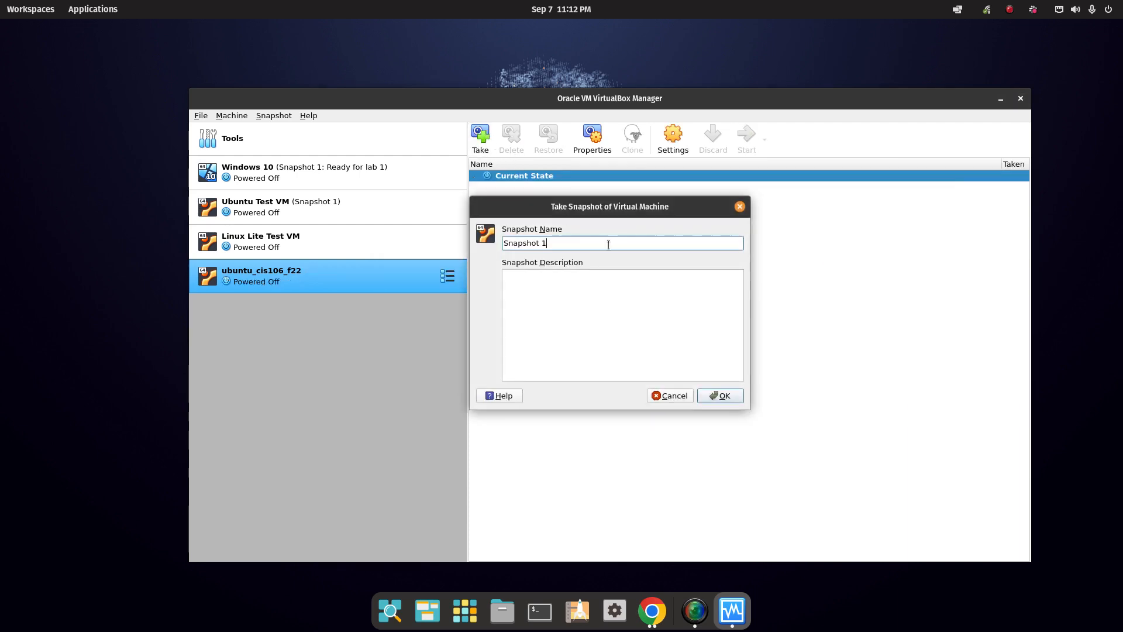
pyautogui.write(': Lab2 complete')
pyautogui.click(718, 394)
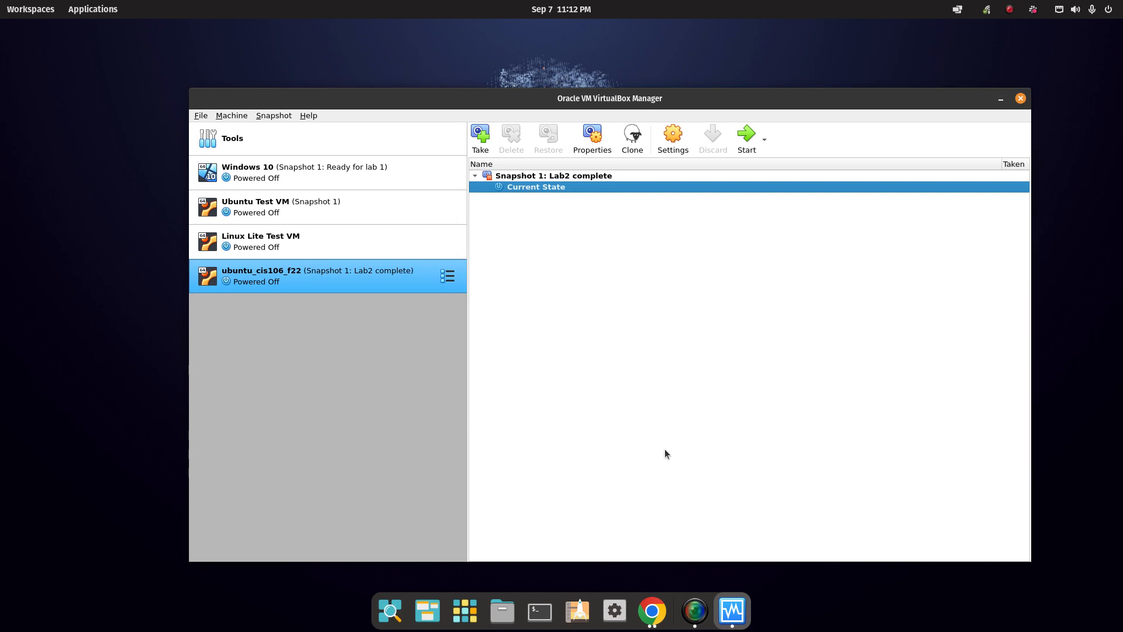